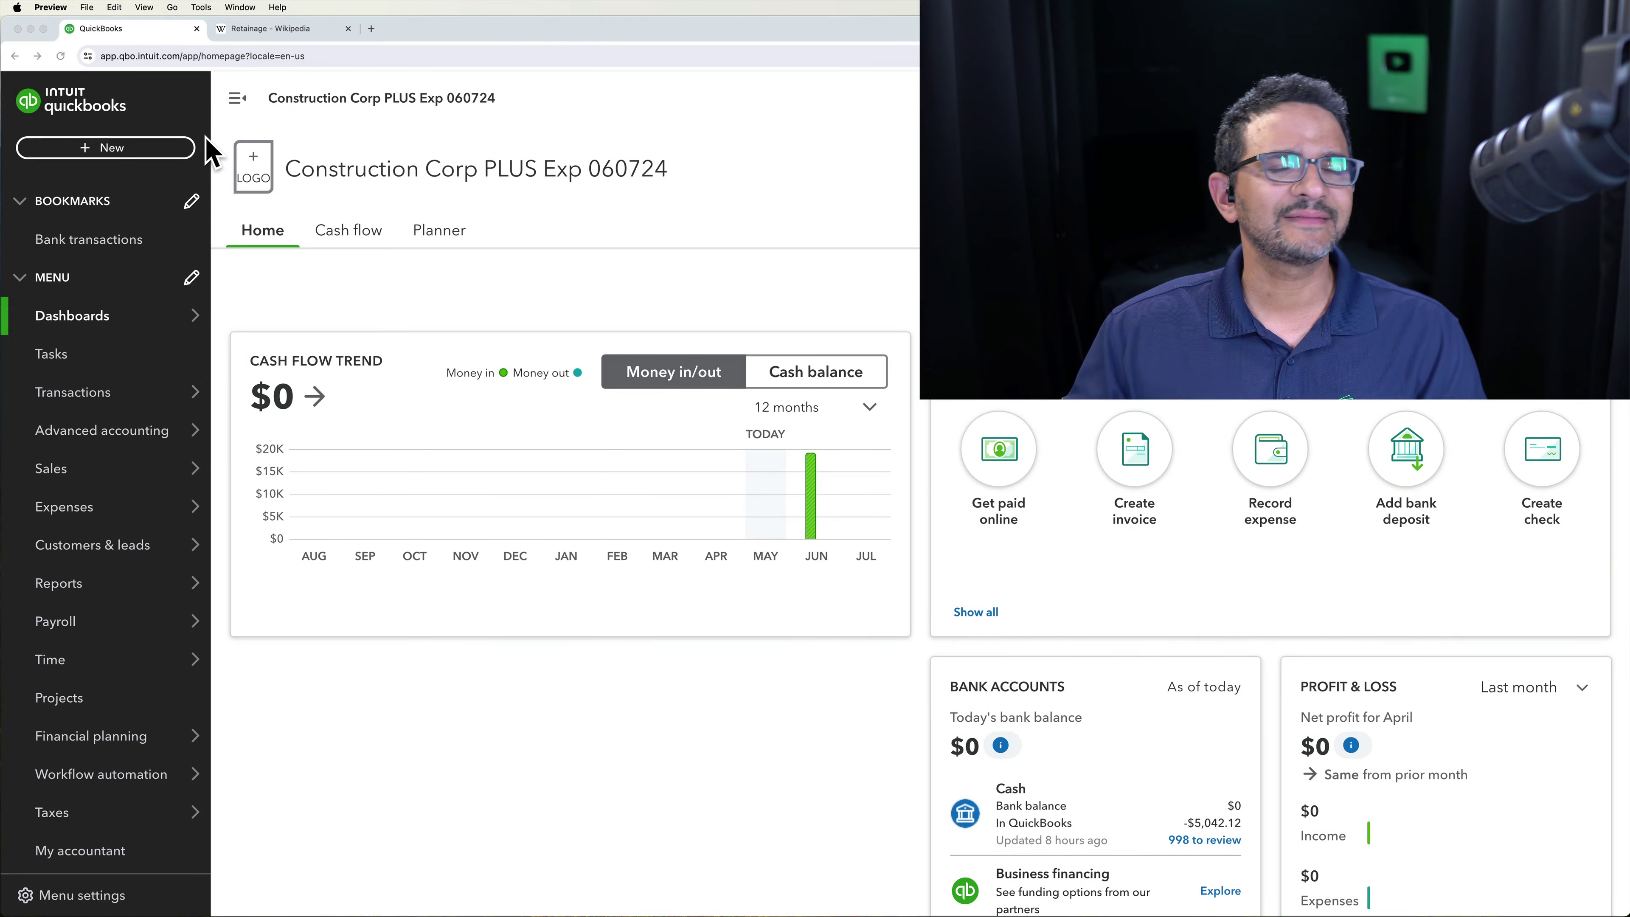
Read the definition of retainage and the typical retention rate and release terms in the Wikipedia article.
{"action": "left_click", "coordinate": [254, 31]}
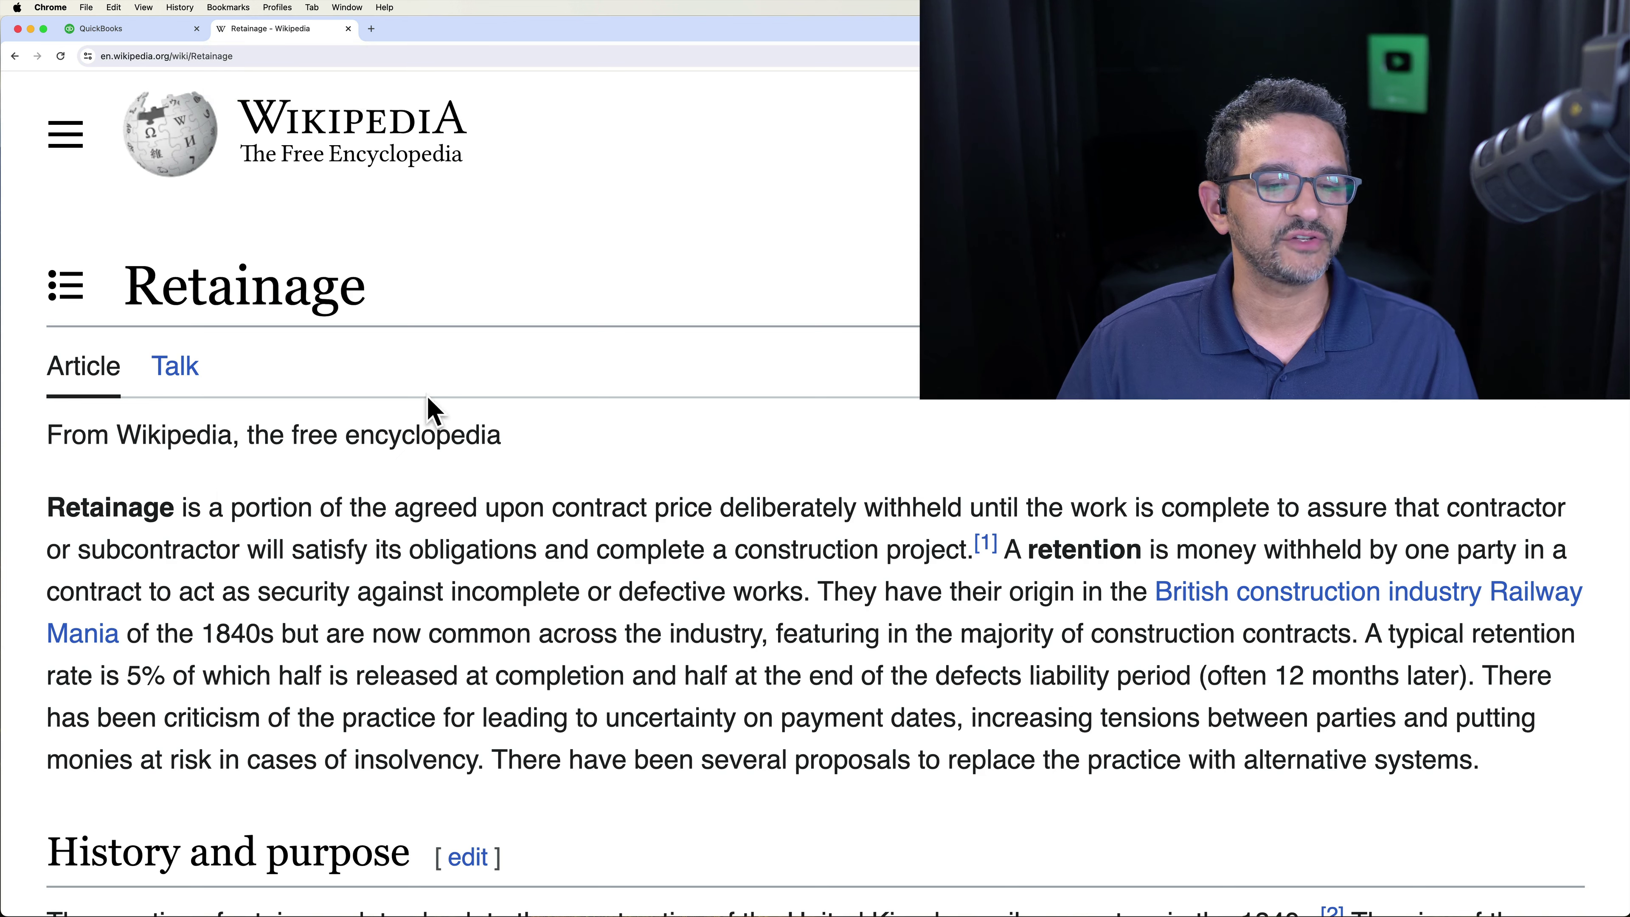
{"action": "left_click_drag", "start_coordinate": [50, 508], "coordinate": [895, 556]}
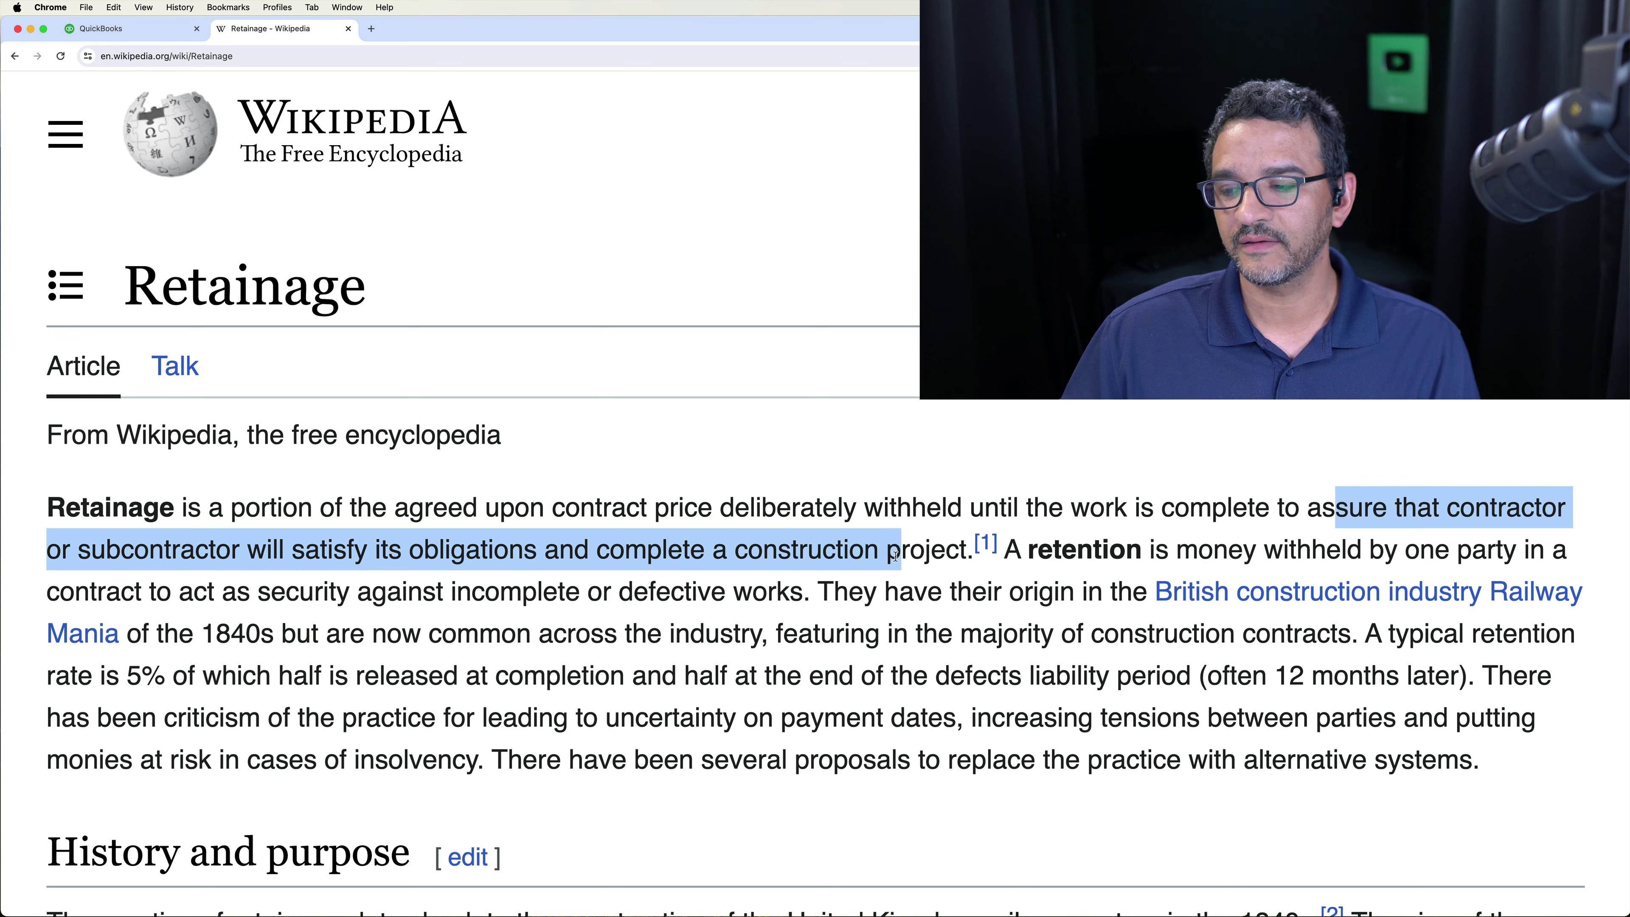
{"action": "left_click", "coordinate": [889, 556]}
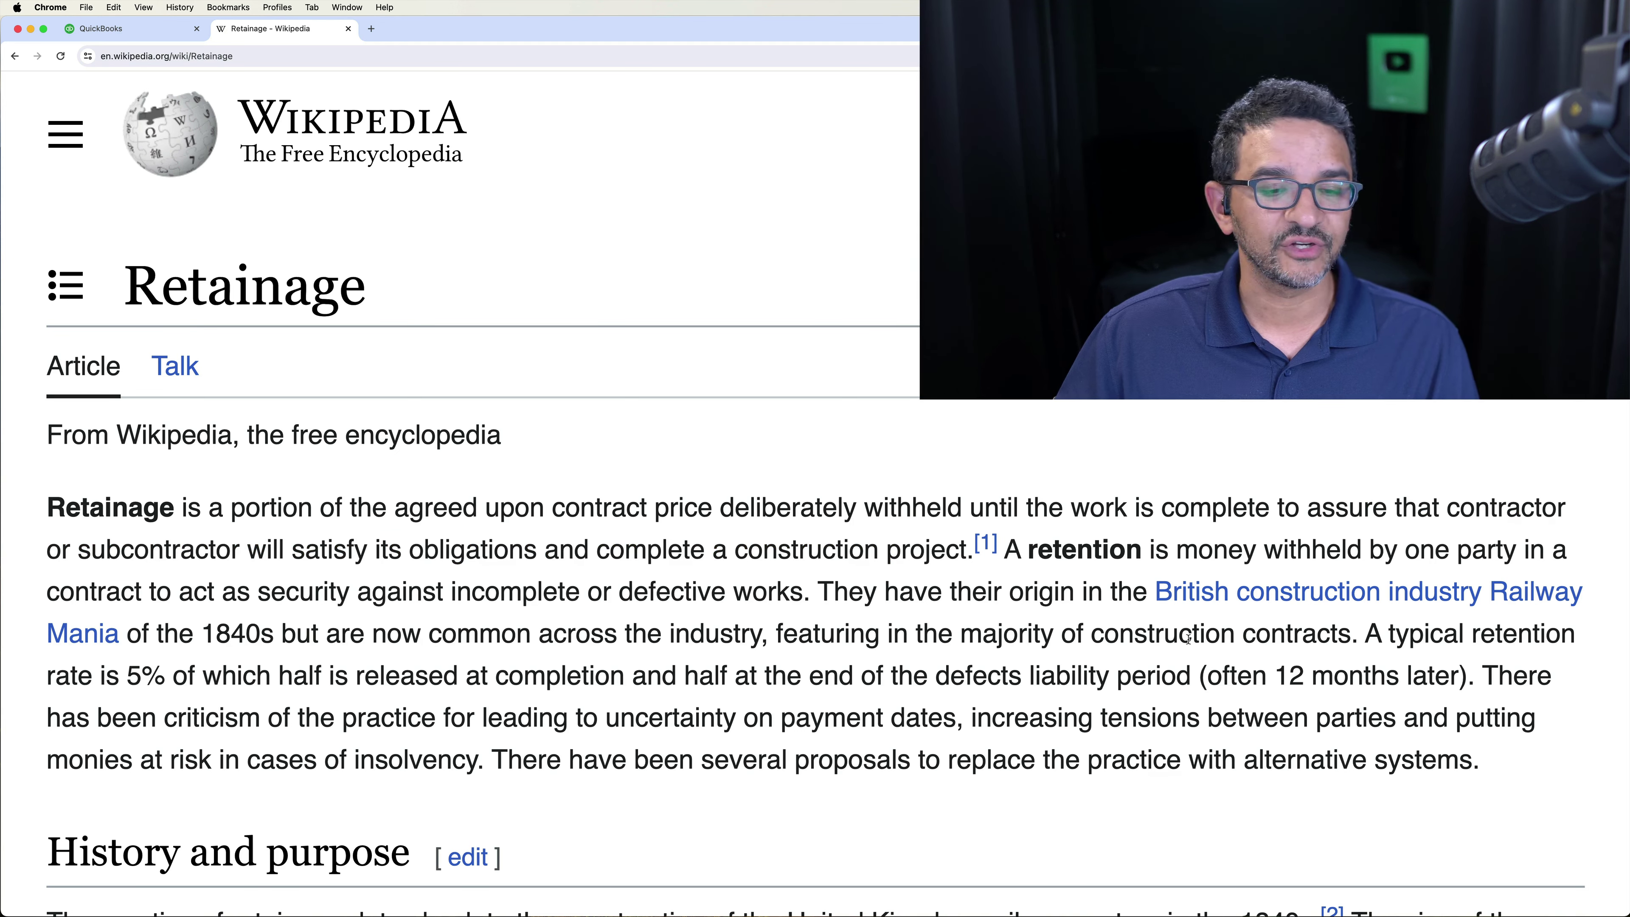
{"action": "left_click_drag", "start_coordinate": [1365, 634], "coordinate": [1084, 681]}
{"action": "left_click", "coordinate": [624, 675]}
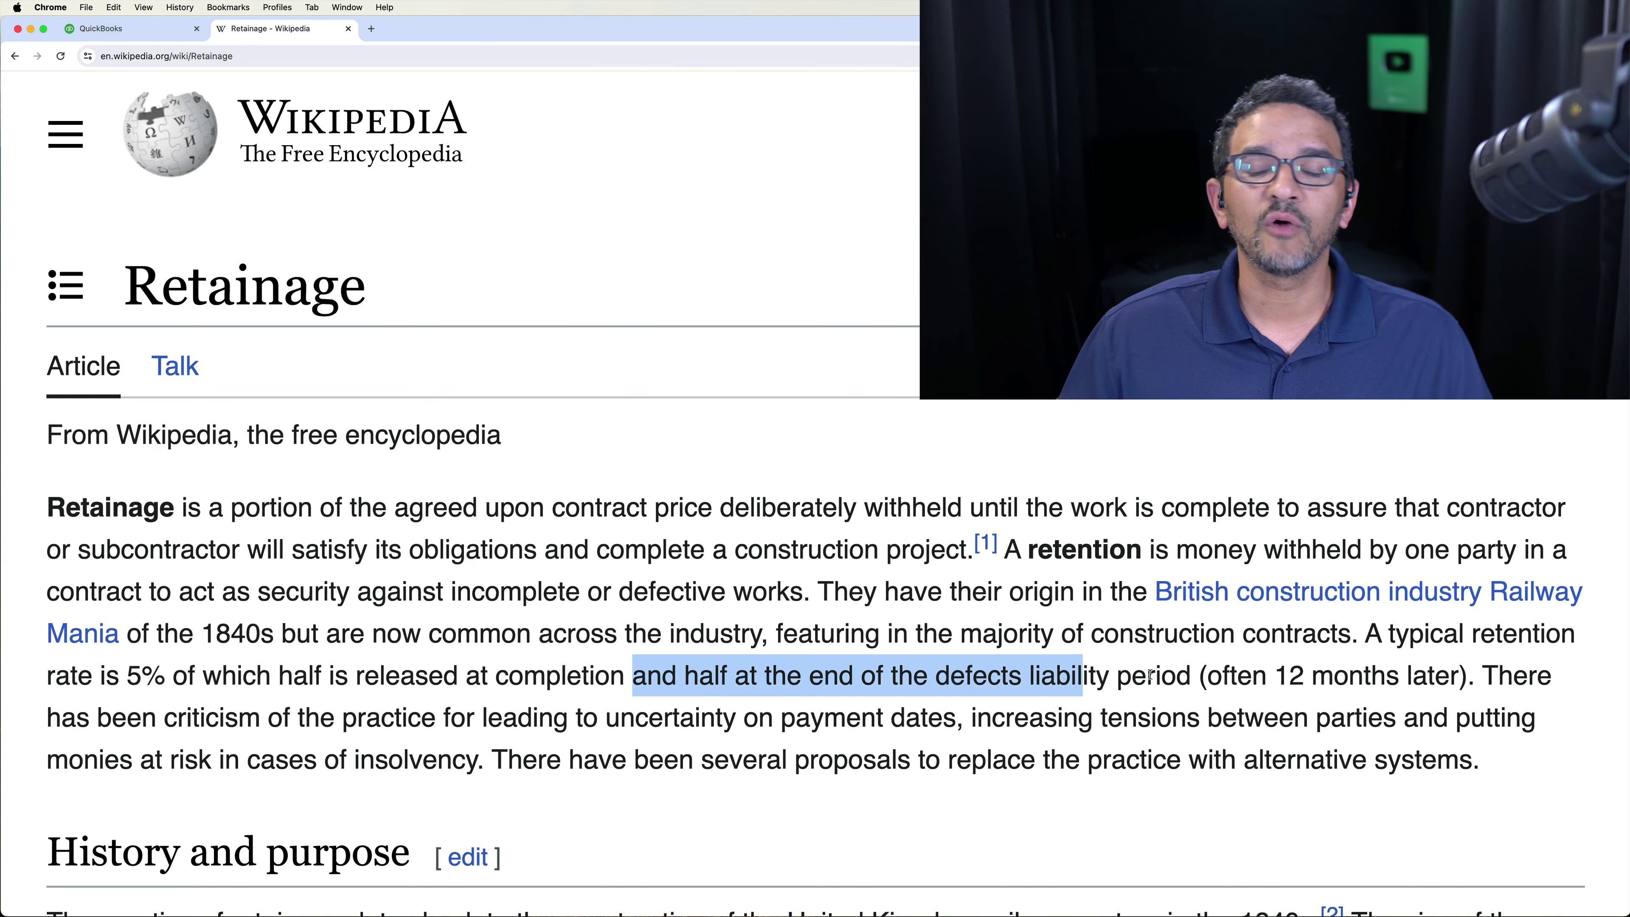
Switch back to QuickBooks, open the chart of accounts and start a new account.
{"action": "left_click", "coordinate": [105, 28]}
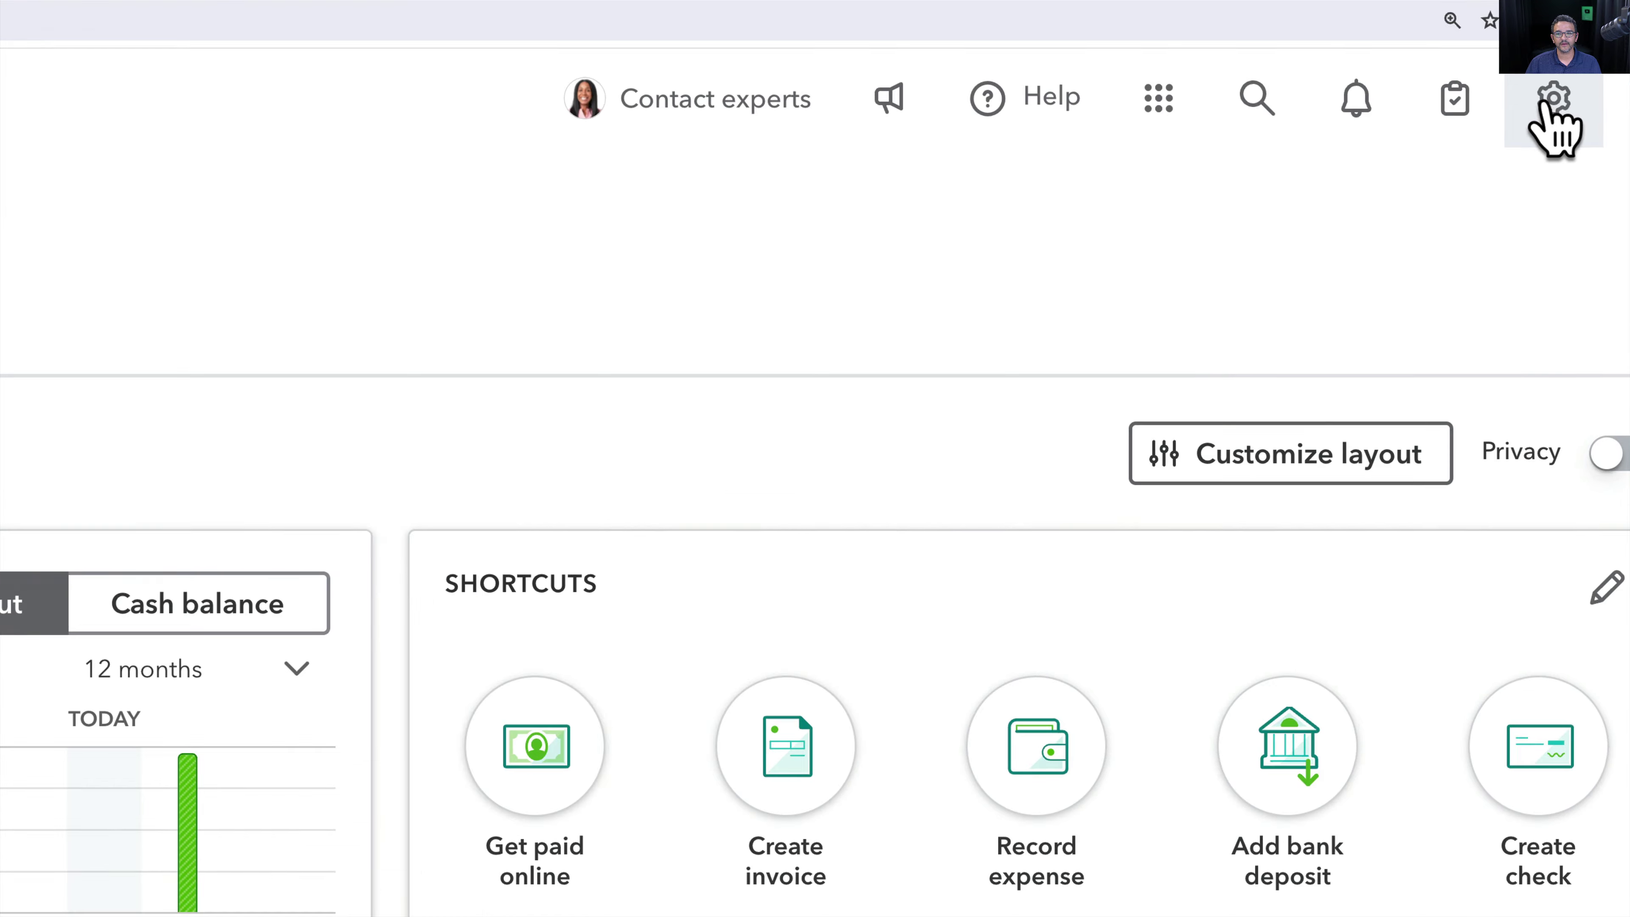
{"action": "left_click", "coordinate": [1552, 100]}
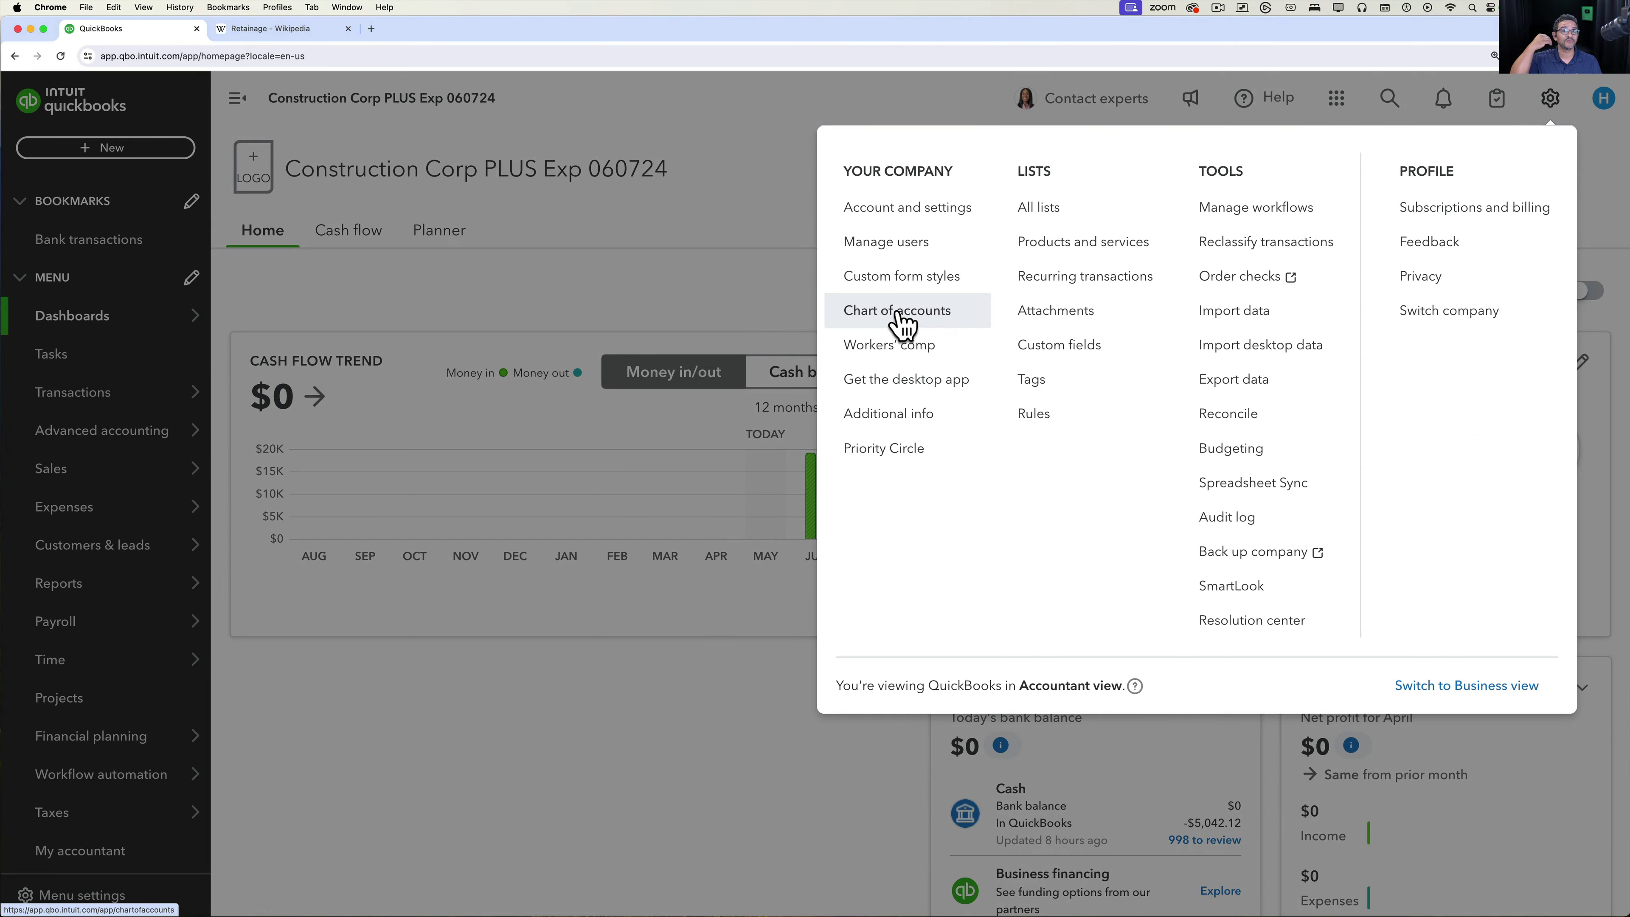
{"action": "left_click", "coordinate": [901, 311]}
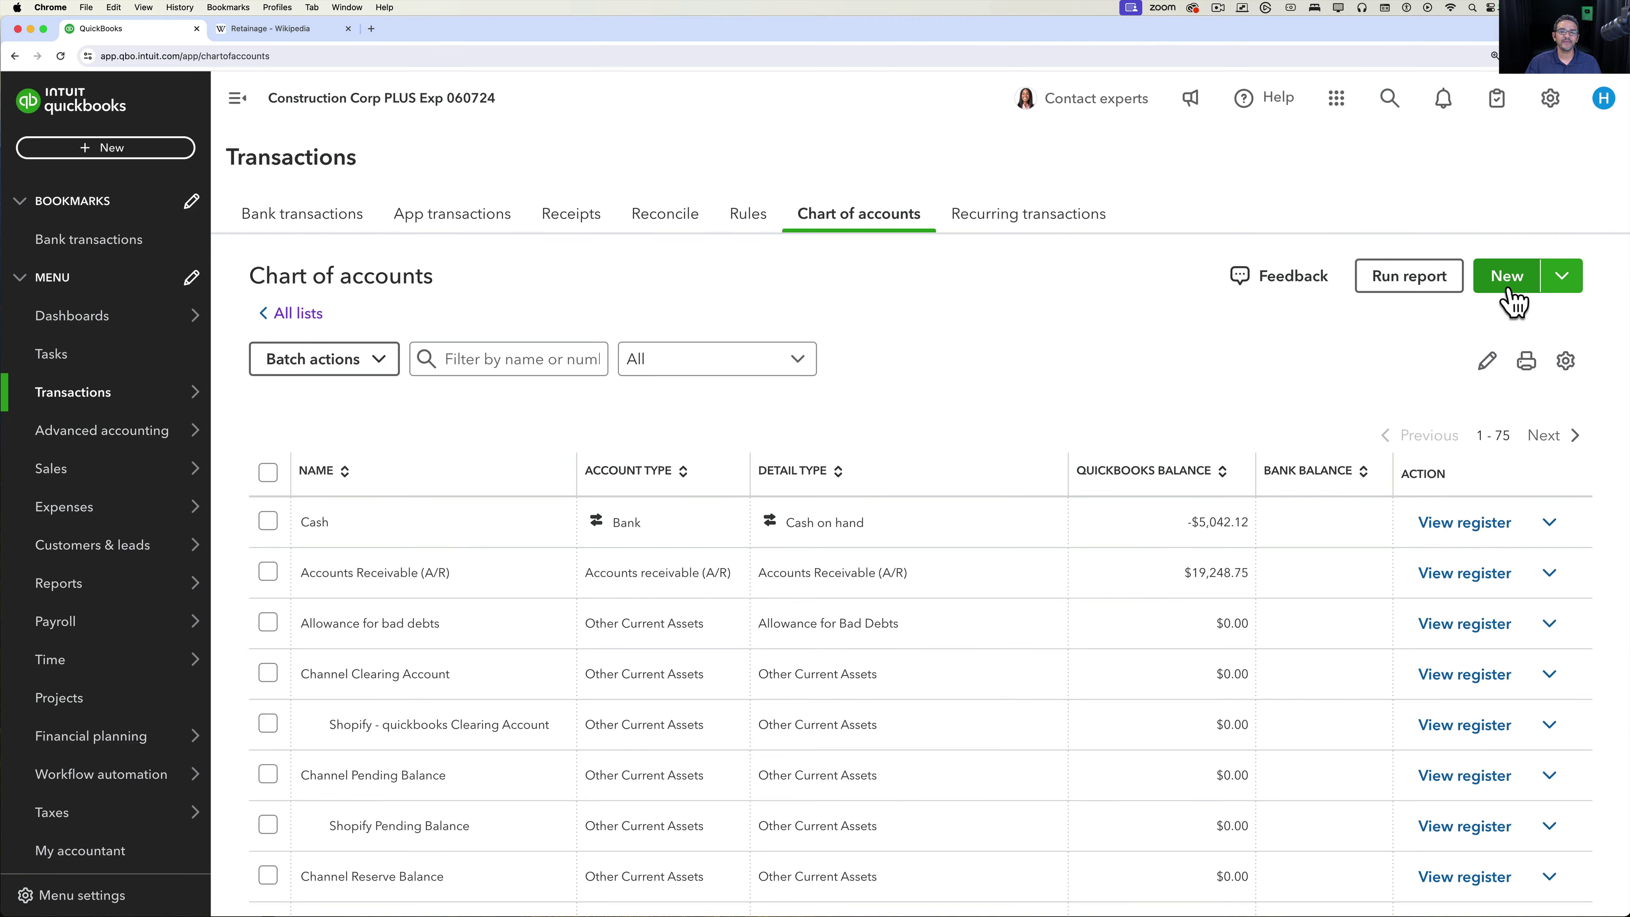
{"action": "left_click", "coordinate": [1509, 293]}
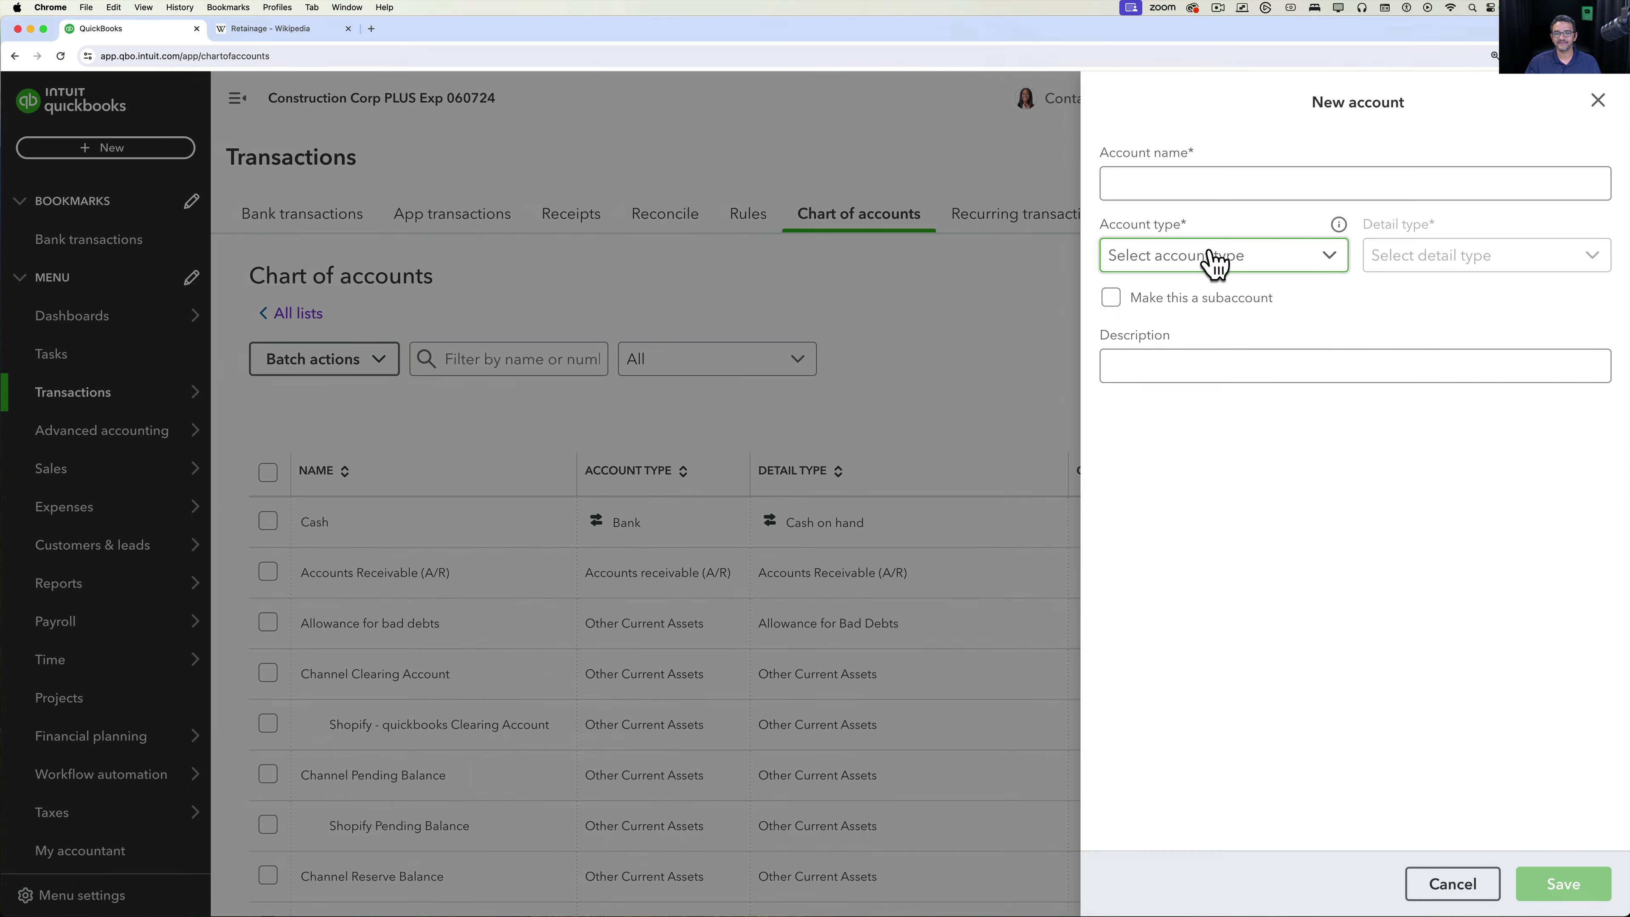
Set the new account's type to Other Current Assets and its detail type to Retainage.
{"action": "left_click", "coordinate": [1215, 263]}
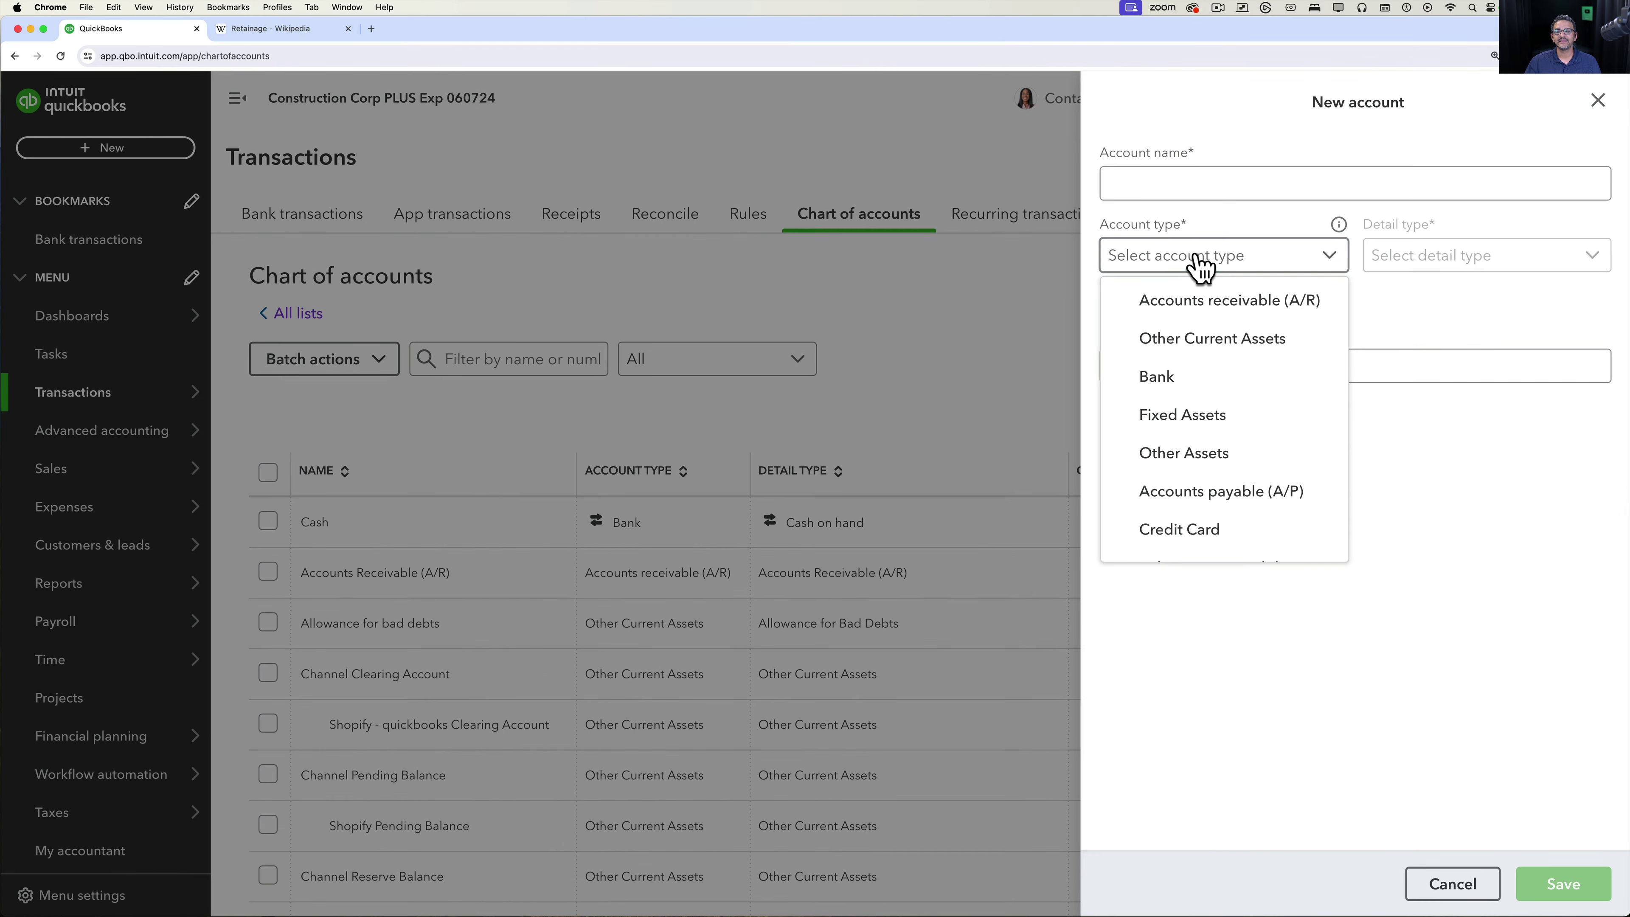
{"action": "left_click", "coordinate": [1204, 340]}
{"action": "left_click", "coordinate": [1134, 186]}
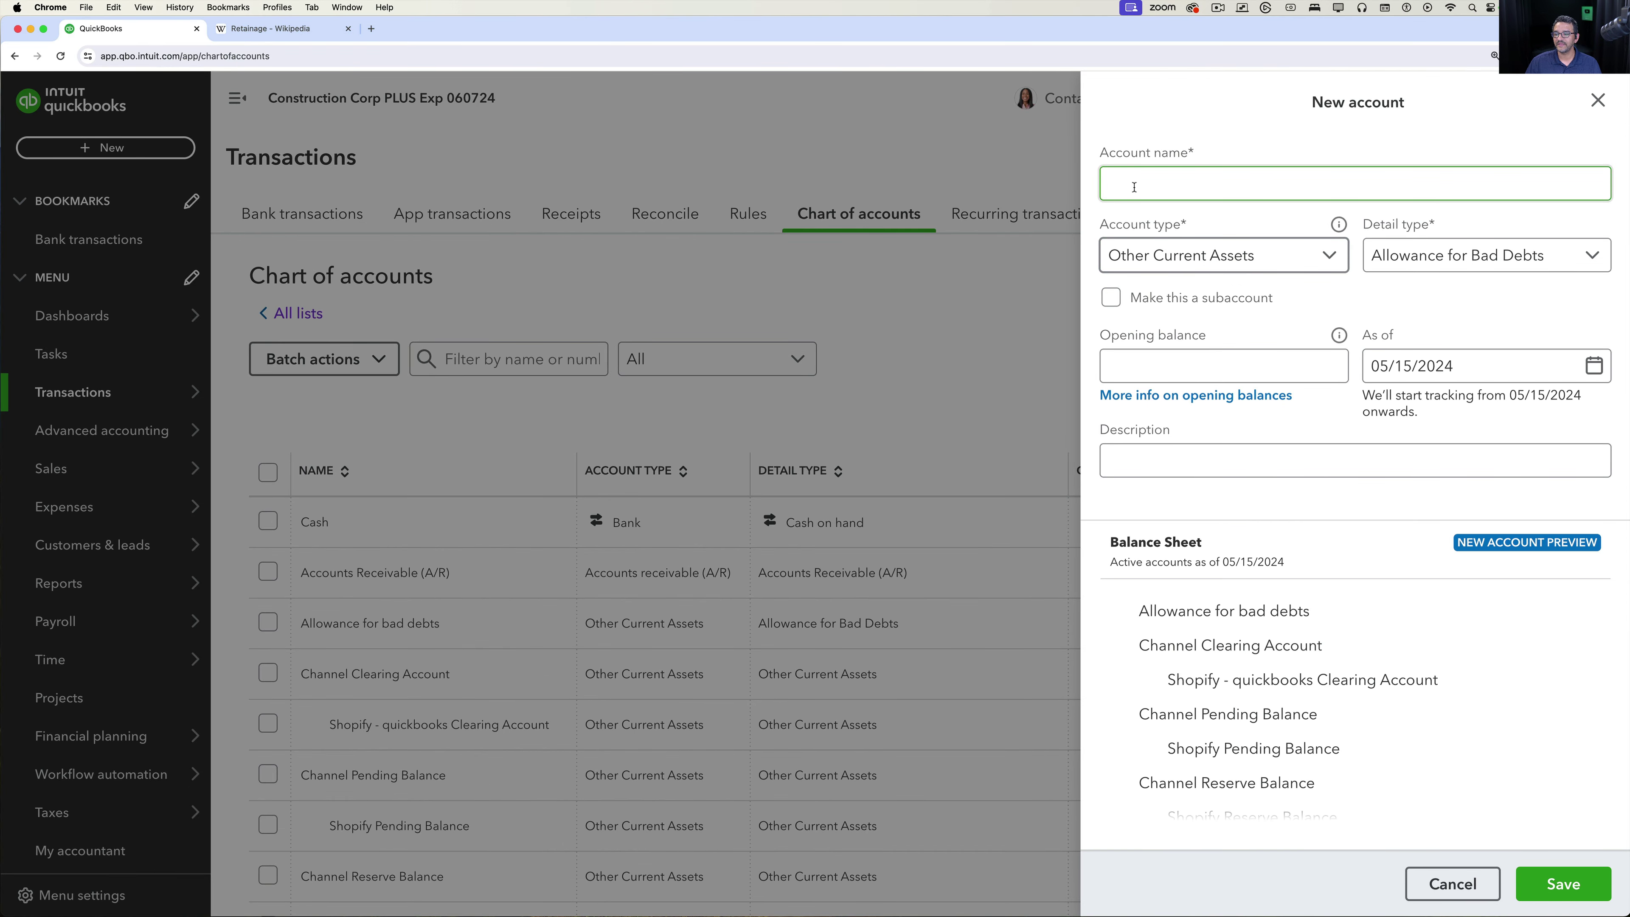
{"action": "left_click", "coordinate": [1473, 260]}
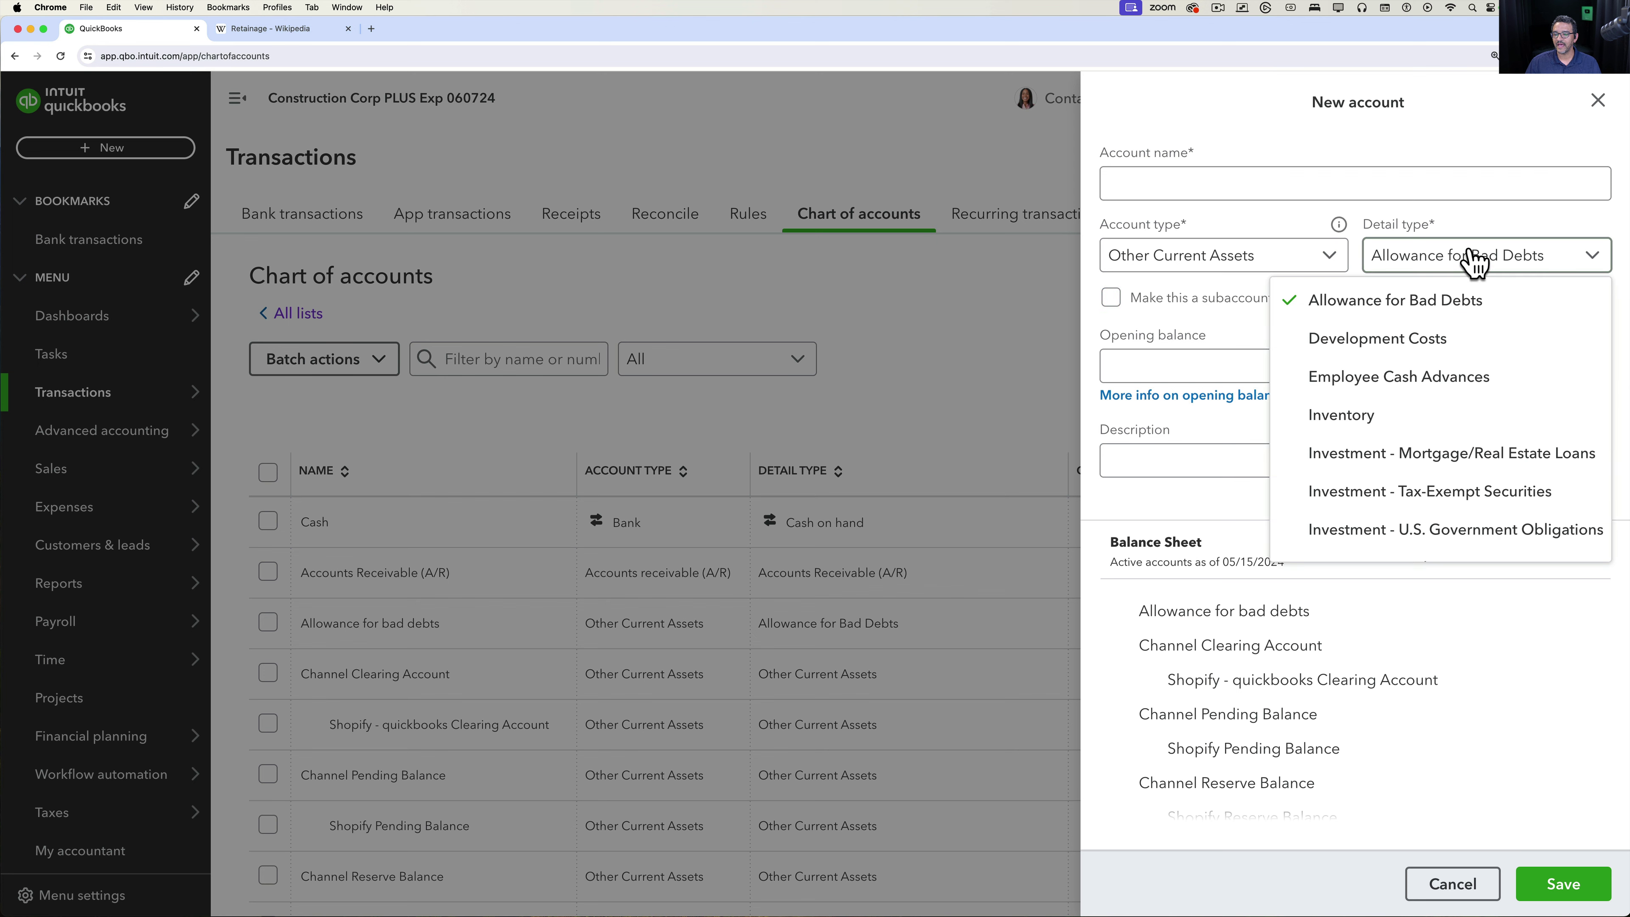
{"action": "scroll", "coordinate": [1475, 464], "scroll_direction": "down", "scroll_amount": 5}
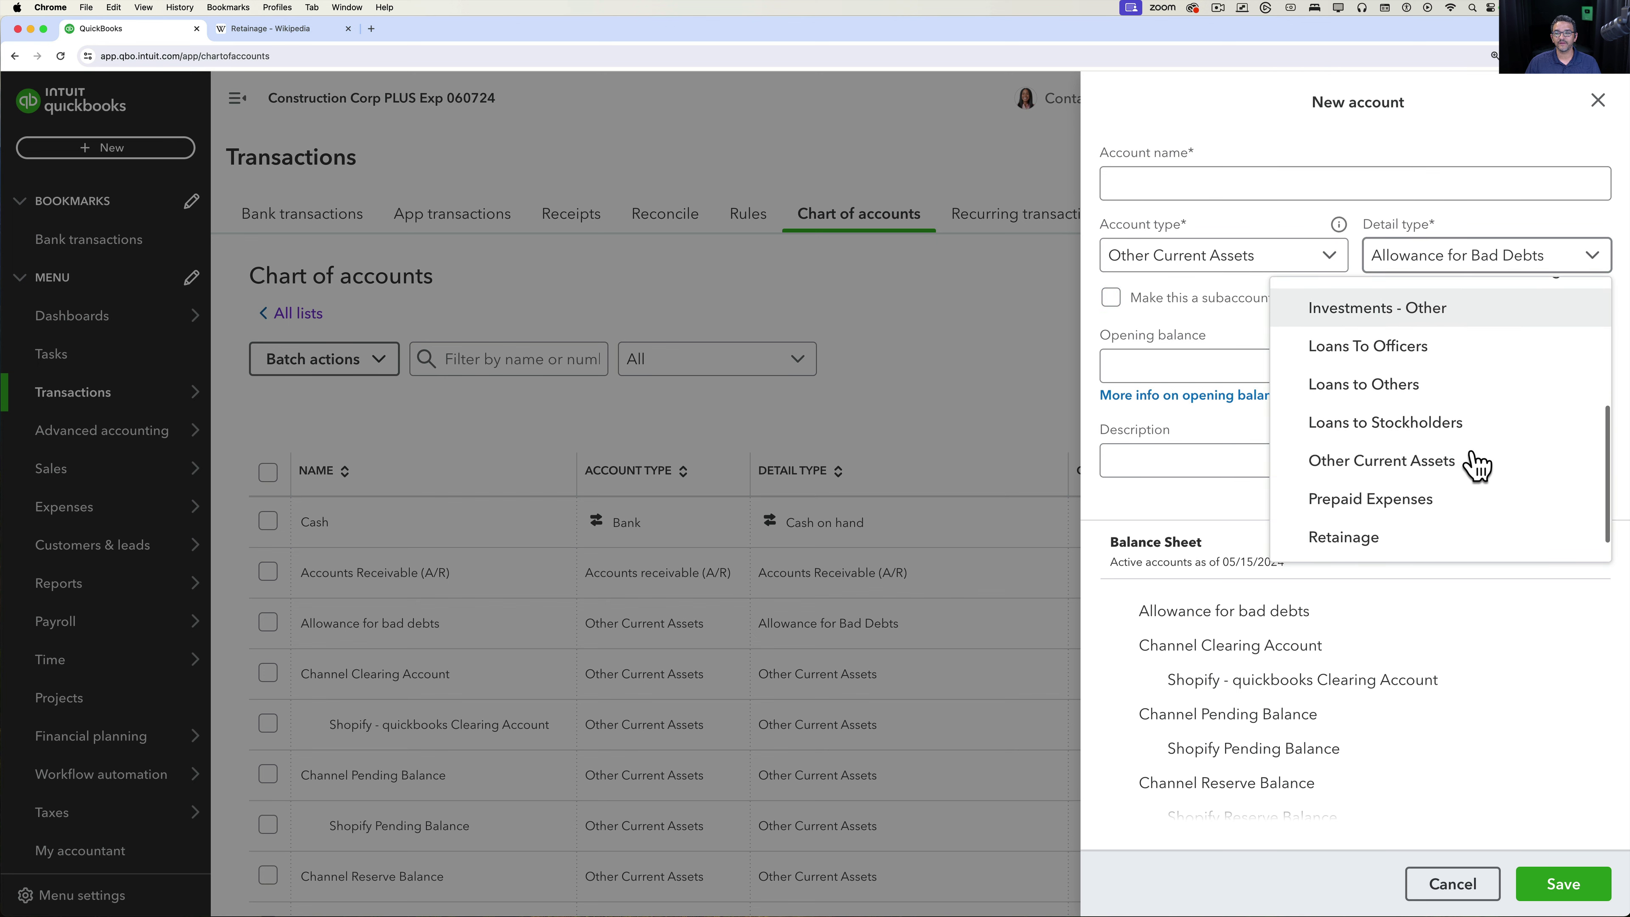
{"action": "left_click", "coordinate": [1354, 503]}
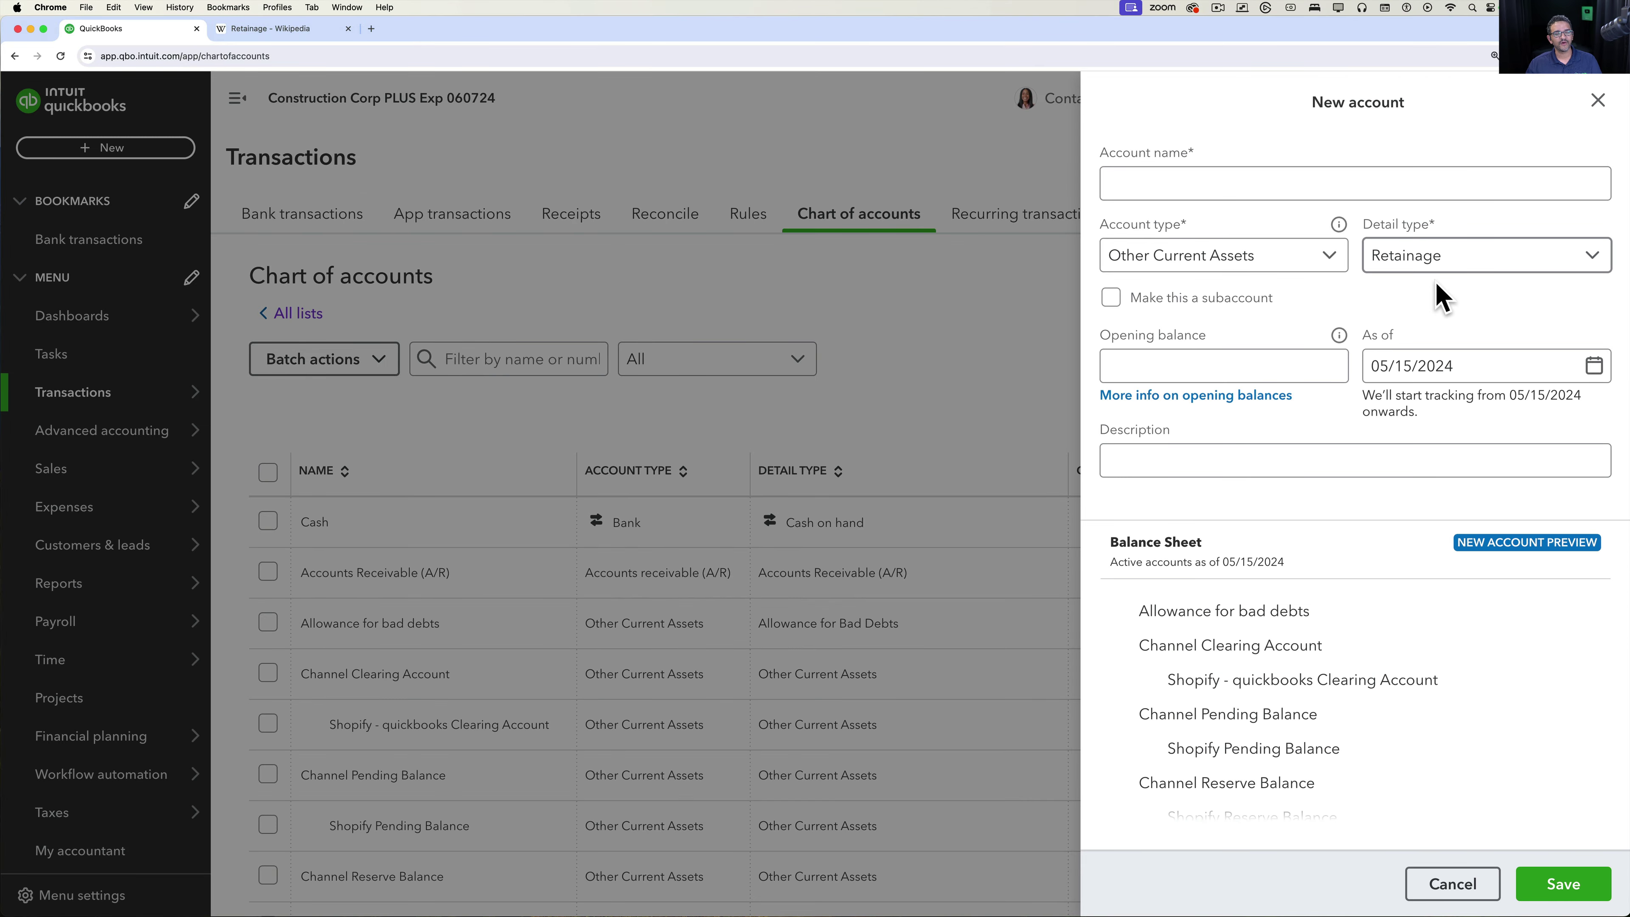
Reselect Other Current Assets as the account type and pick Retainage again as the detail type.
{"action": "left_click", "coordinate": [1412, 263]}
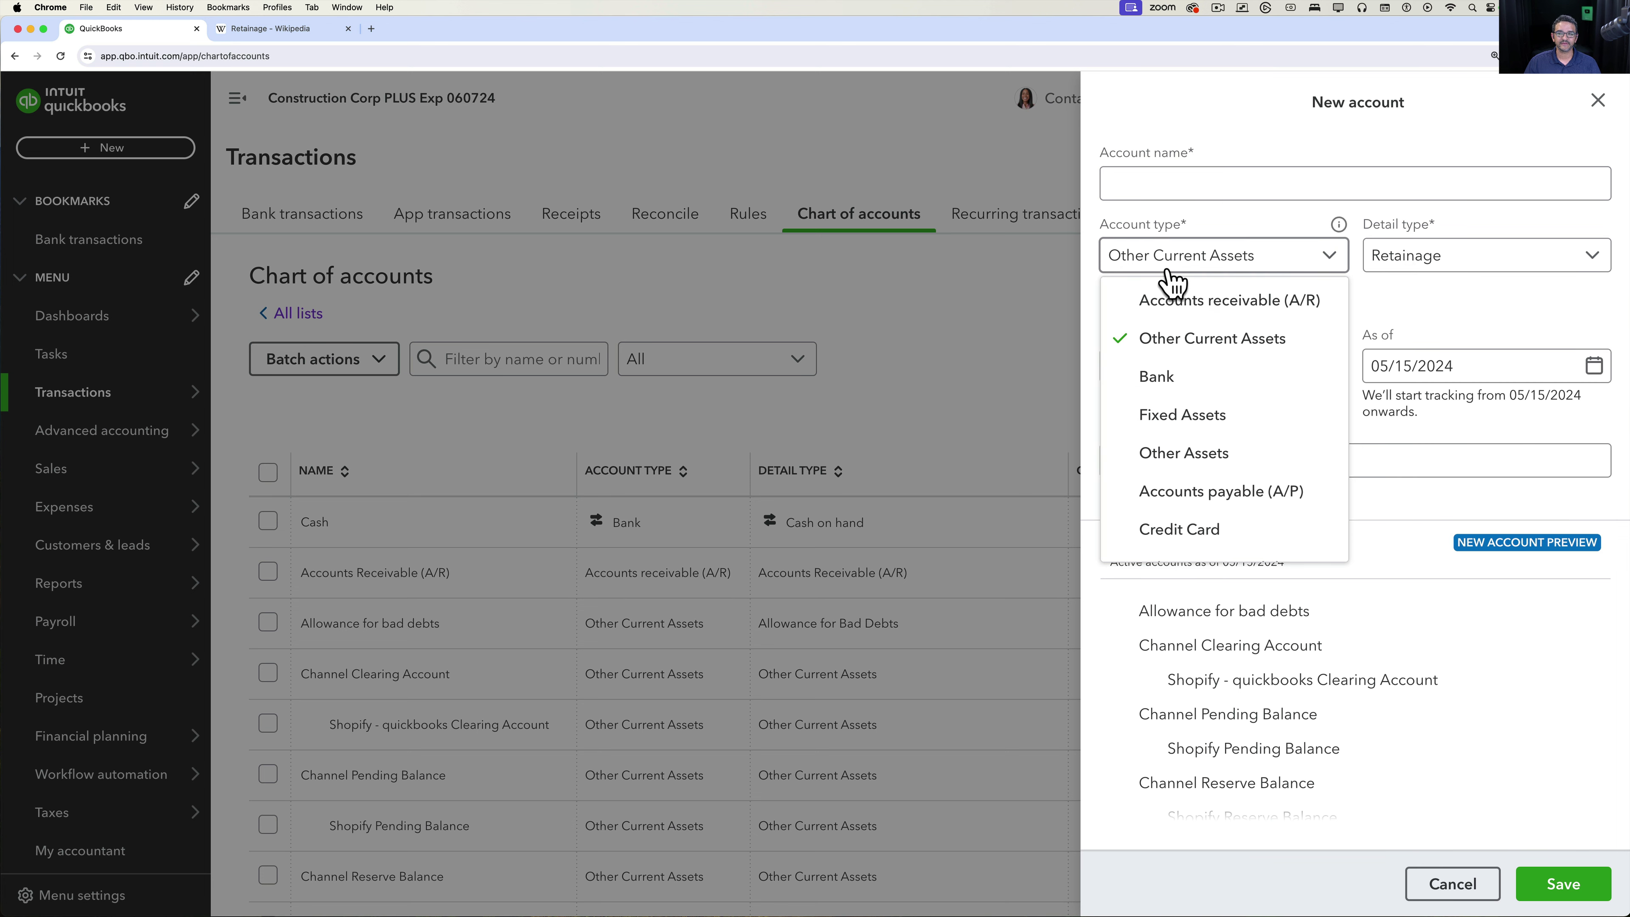
{"action": "left_click", "coordinate": [1181, 335]}
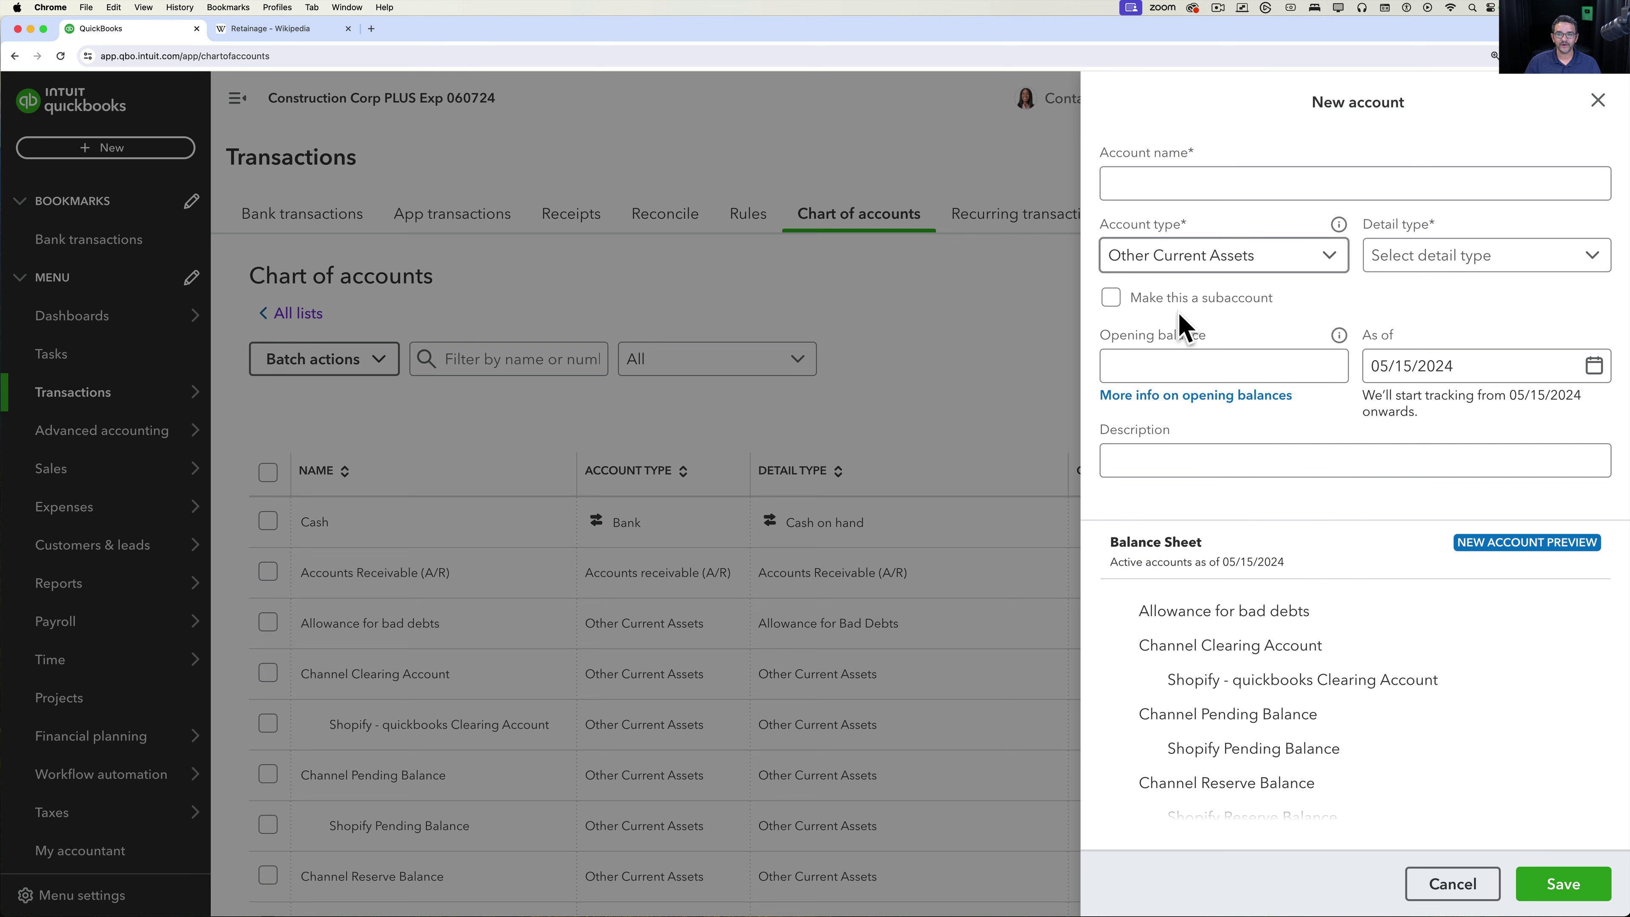
{"action": "left_click", "coordinate": [1140, 266]}
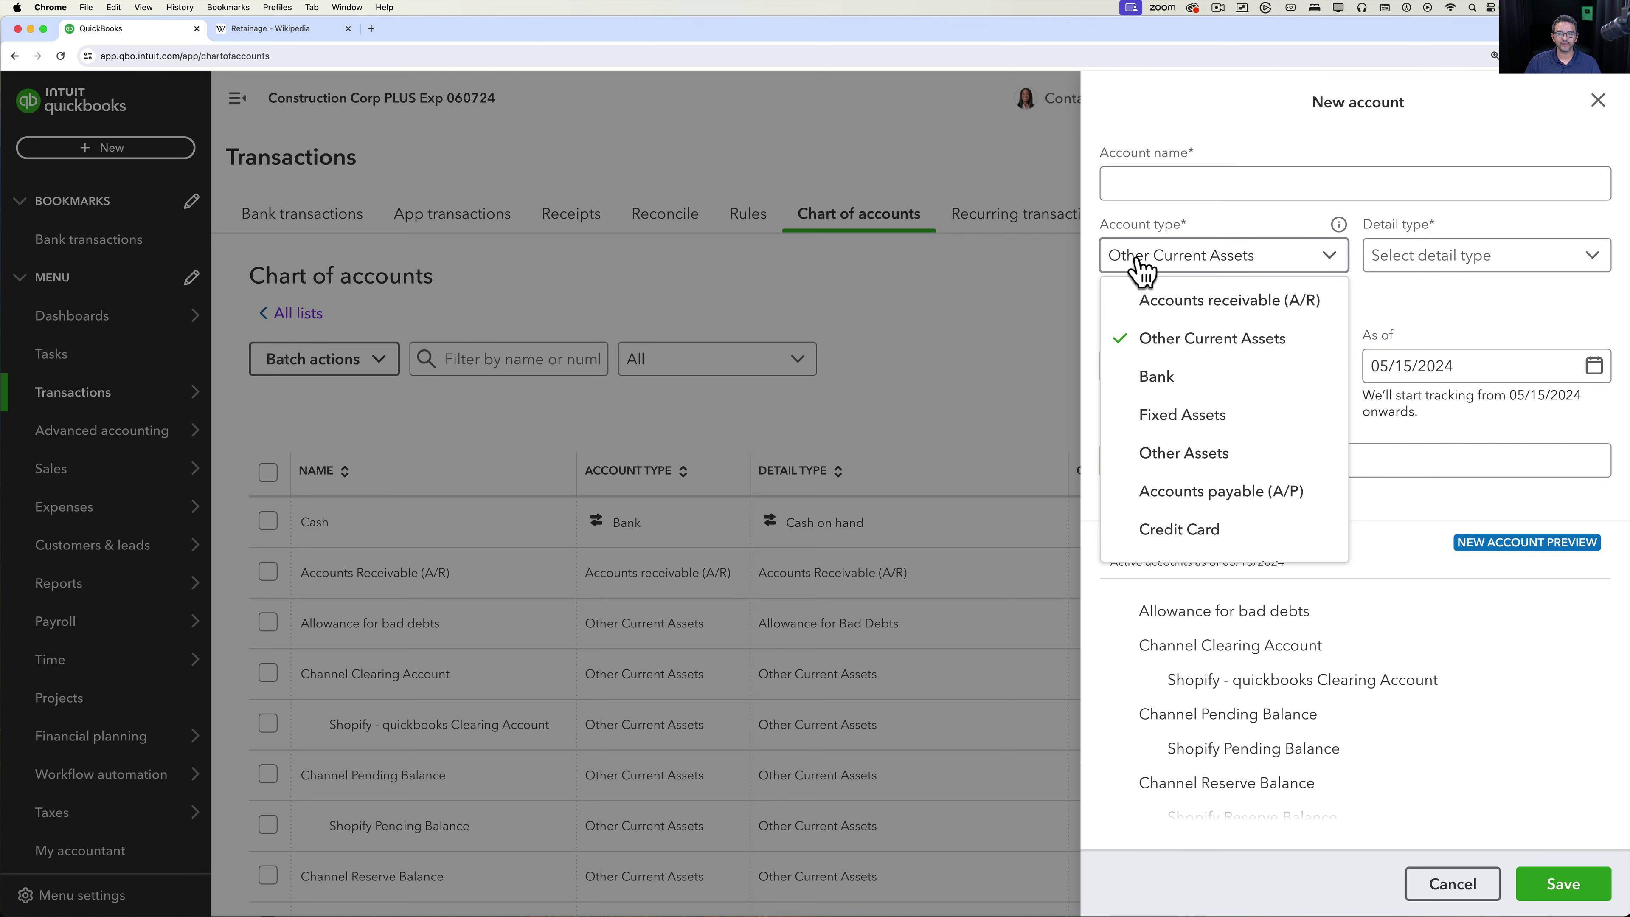
{"action": "left_click", "coordinate": [1395, 263]}
{"action": "scroll", "coordinate": [1408, 404], "scroll_direction": "down", "scroll_amount": 5}
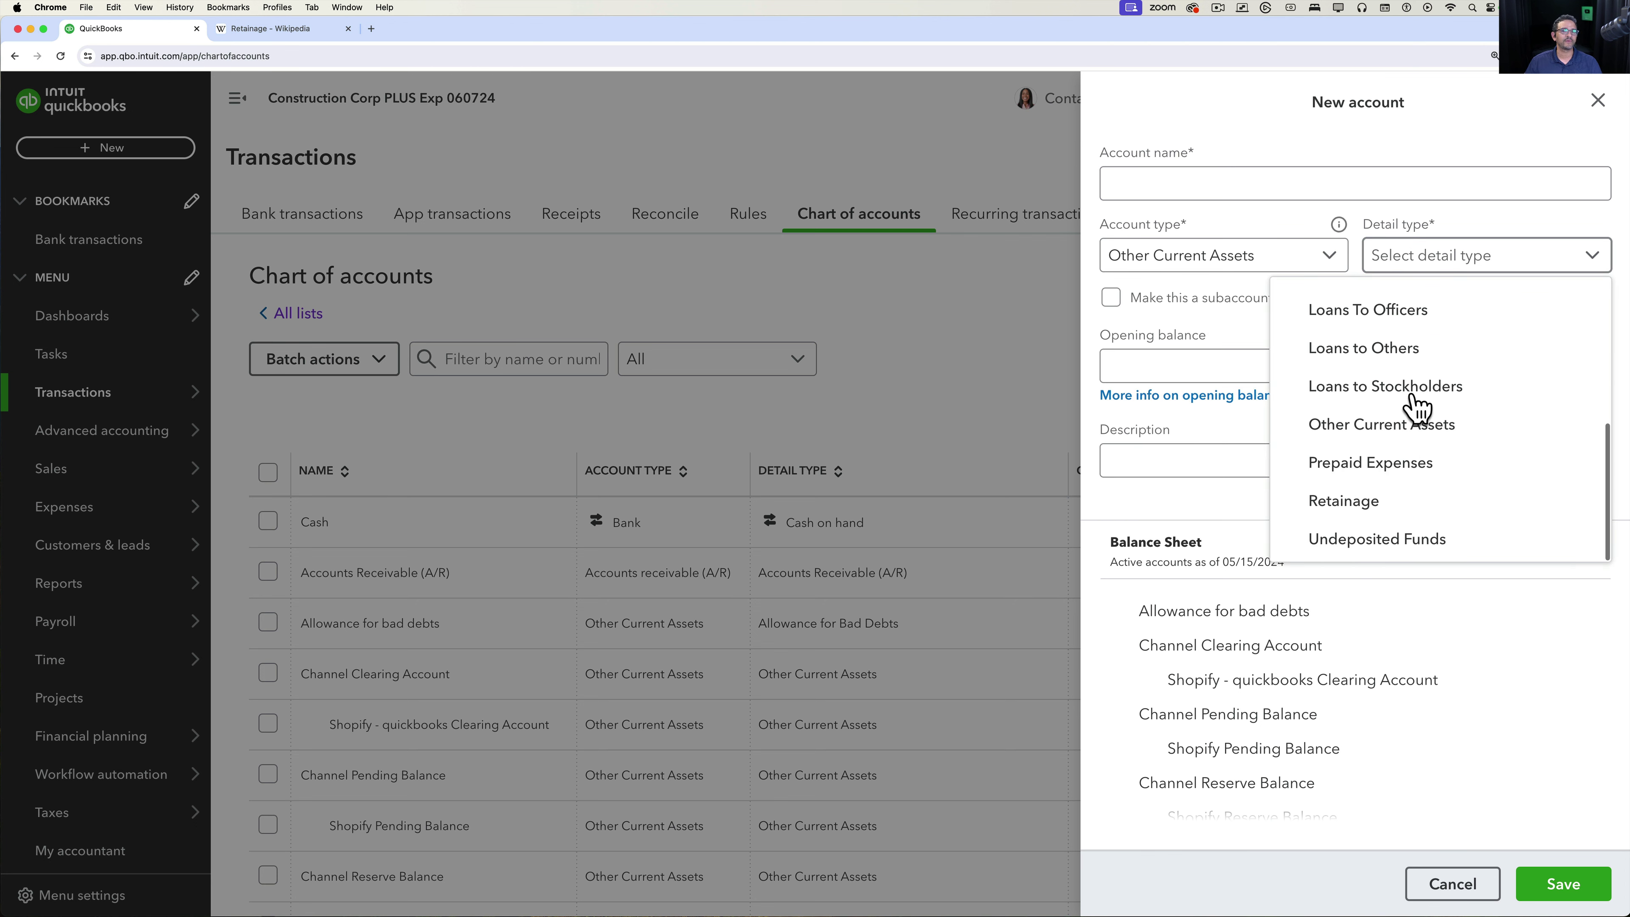
{"action": "left_click", "coordinate": [1343, 501]}
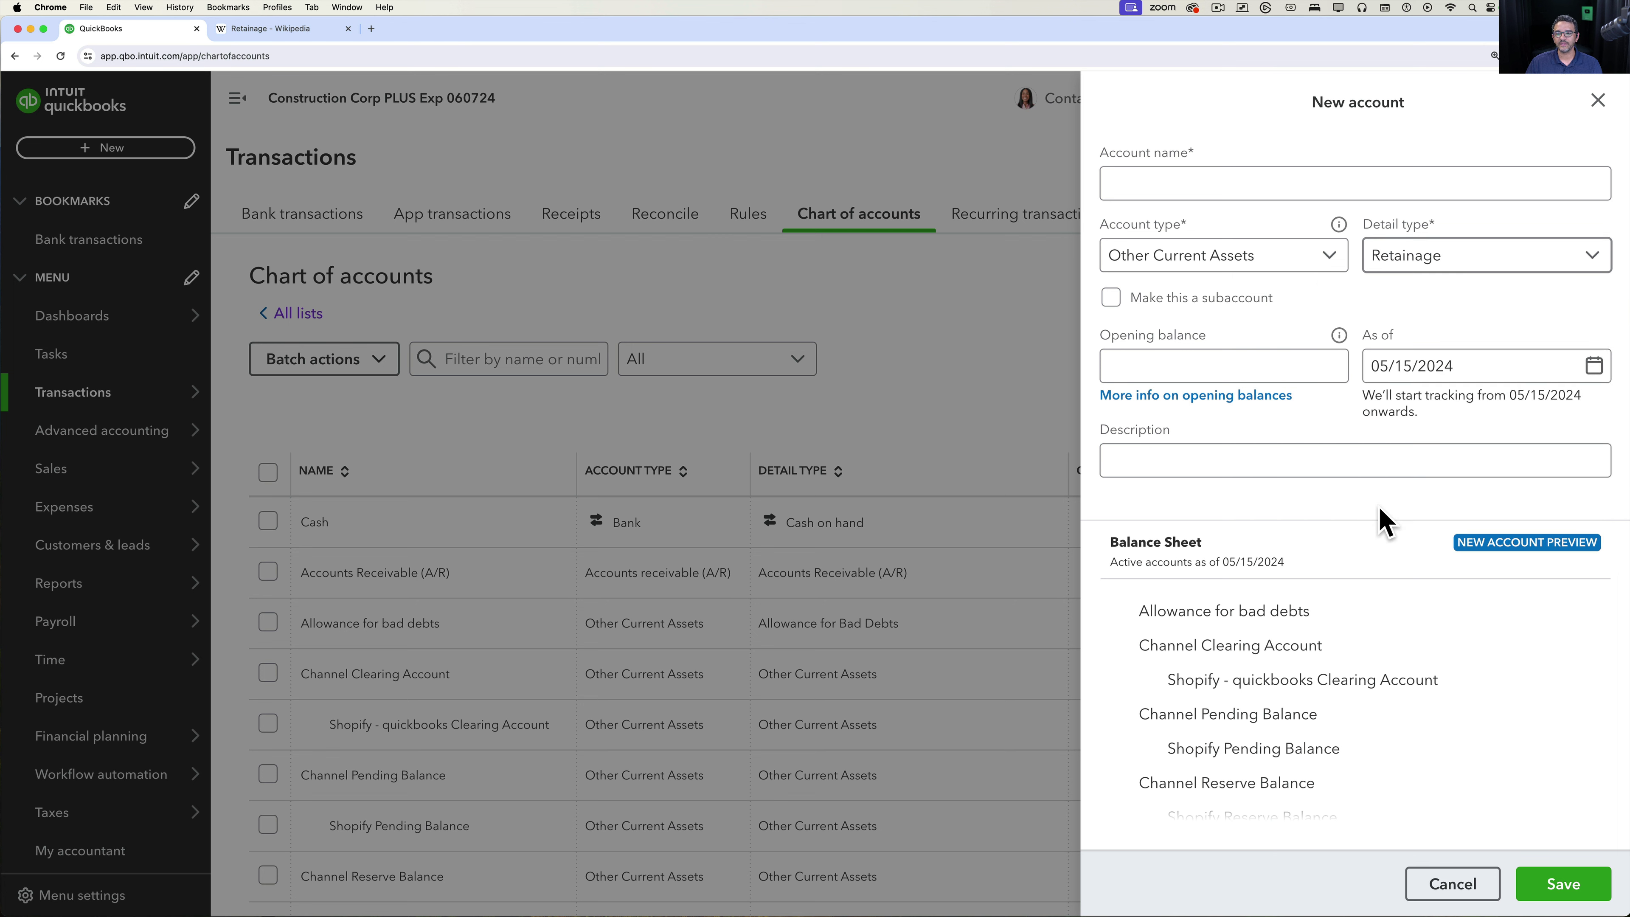
Name the new account "Retainage Receivable Asset".
{"action": "left_click", "coordinate": [1150, 182]}
{"action": "type", "text": "Reainage Receiuva"}
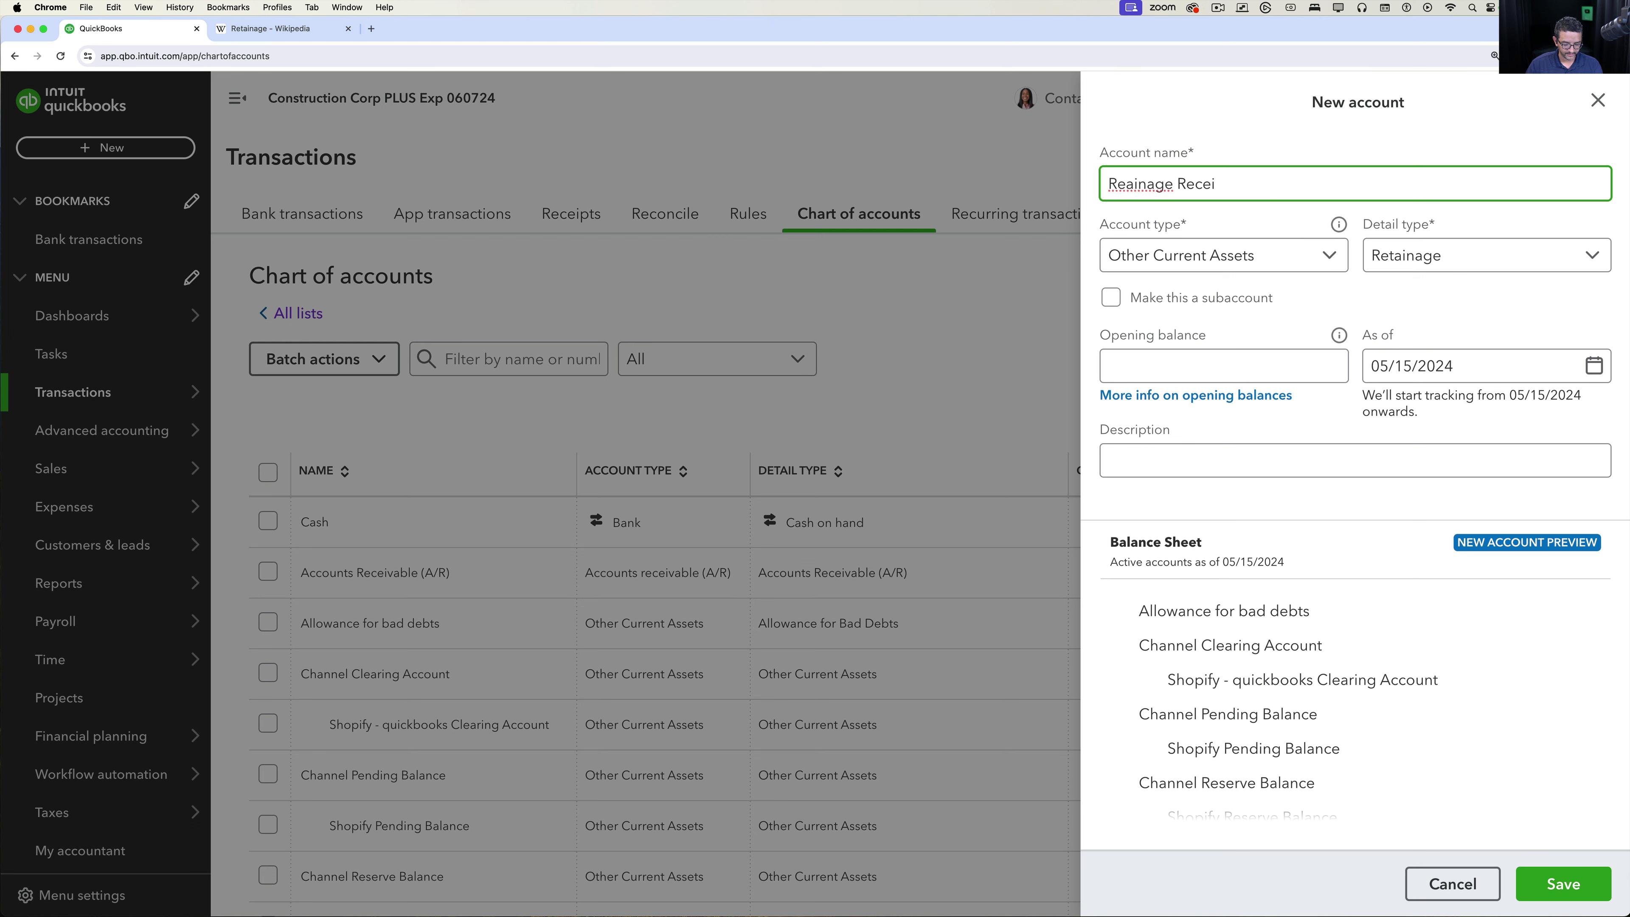
{"action": "left_click_drag", "start_coordinate": [1126, 184], "coordinate": [1345, 183]}
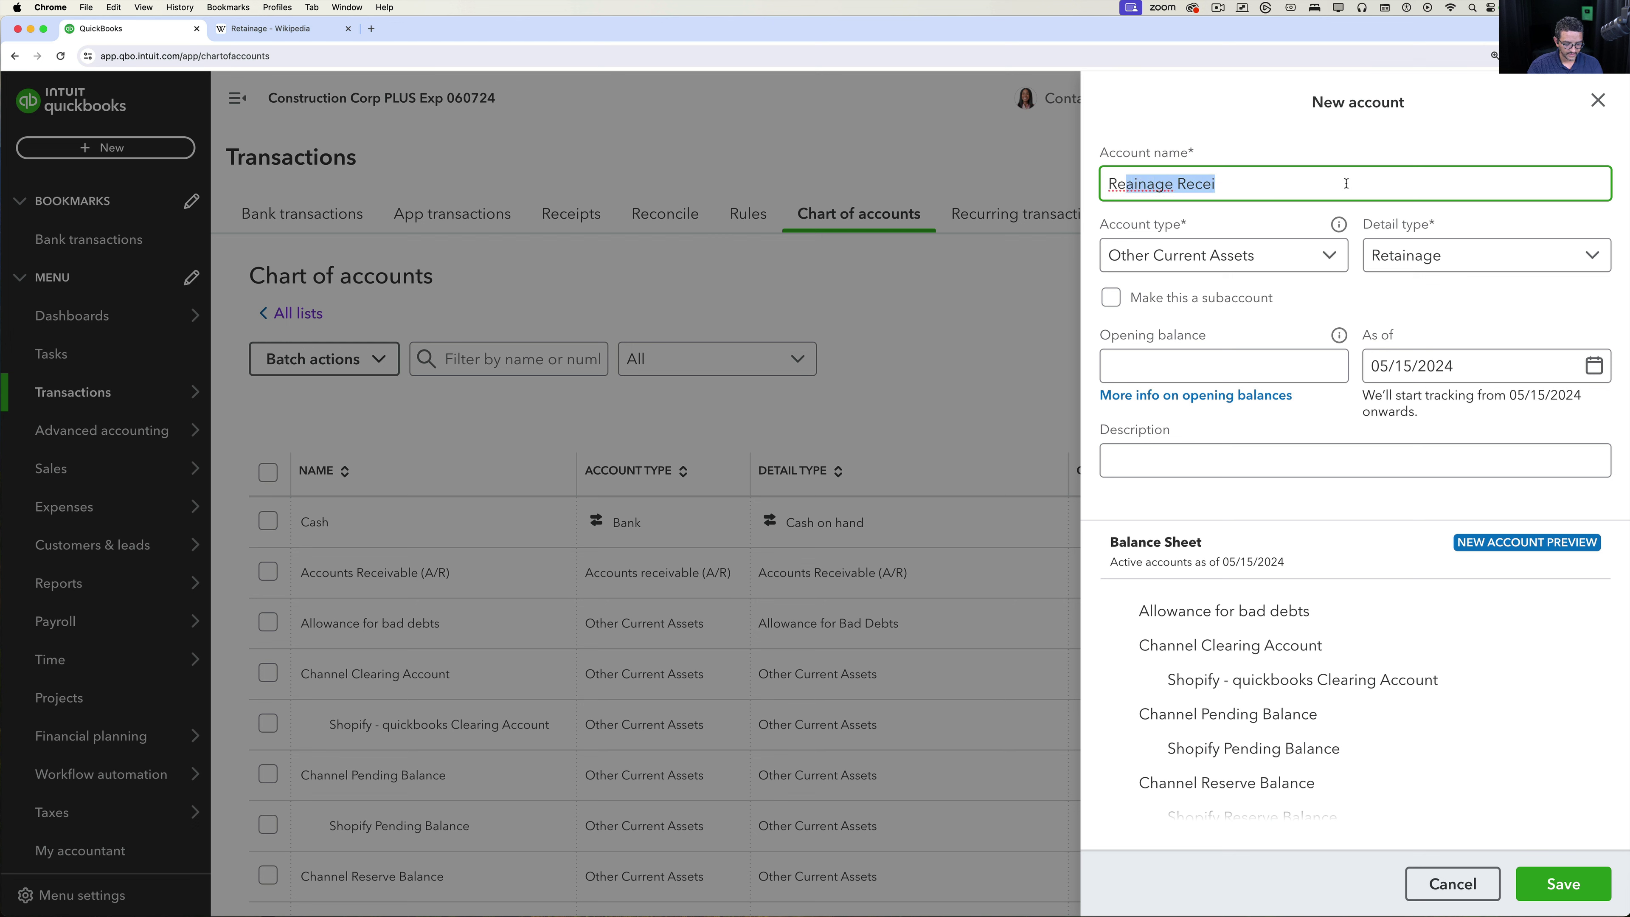
{"action": "type", "text": "etainage Rec"}
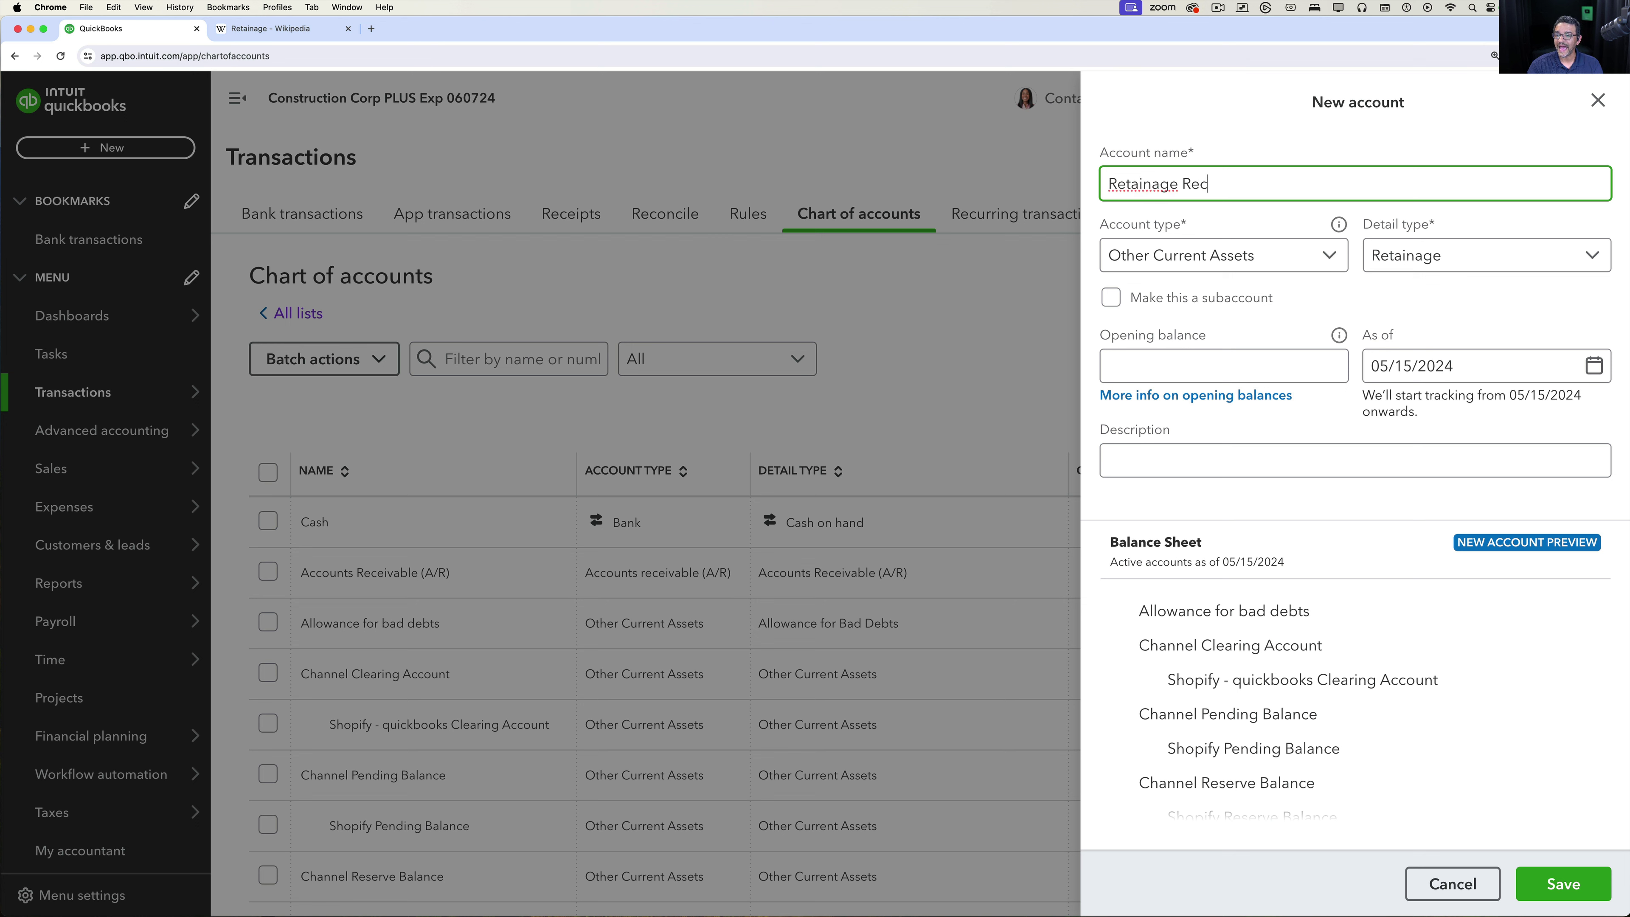
{"action": "type", "text": "eivable Asset"}
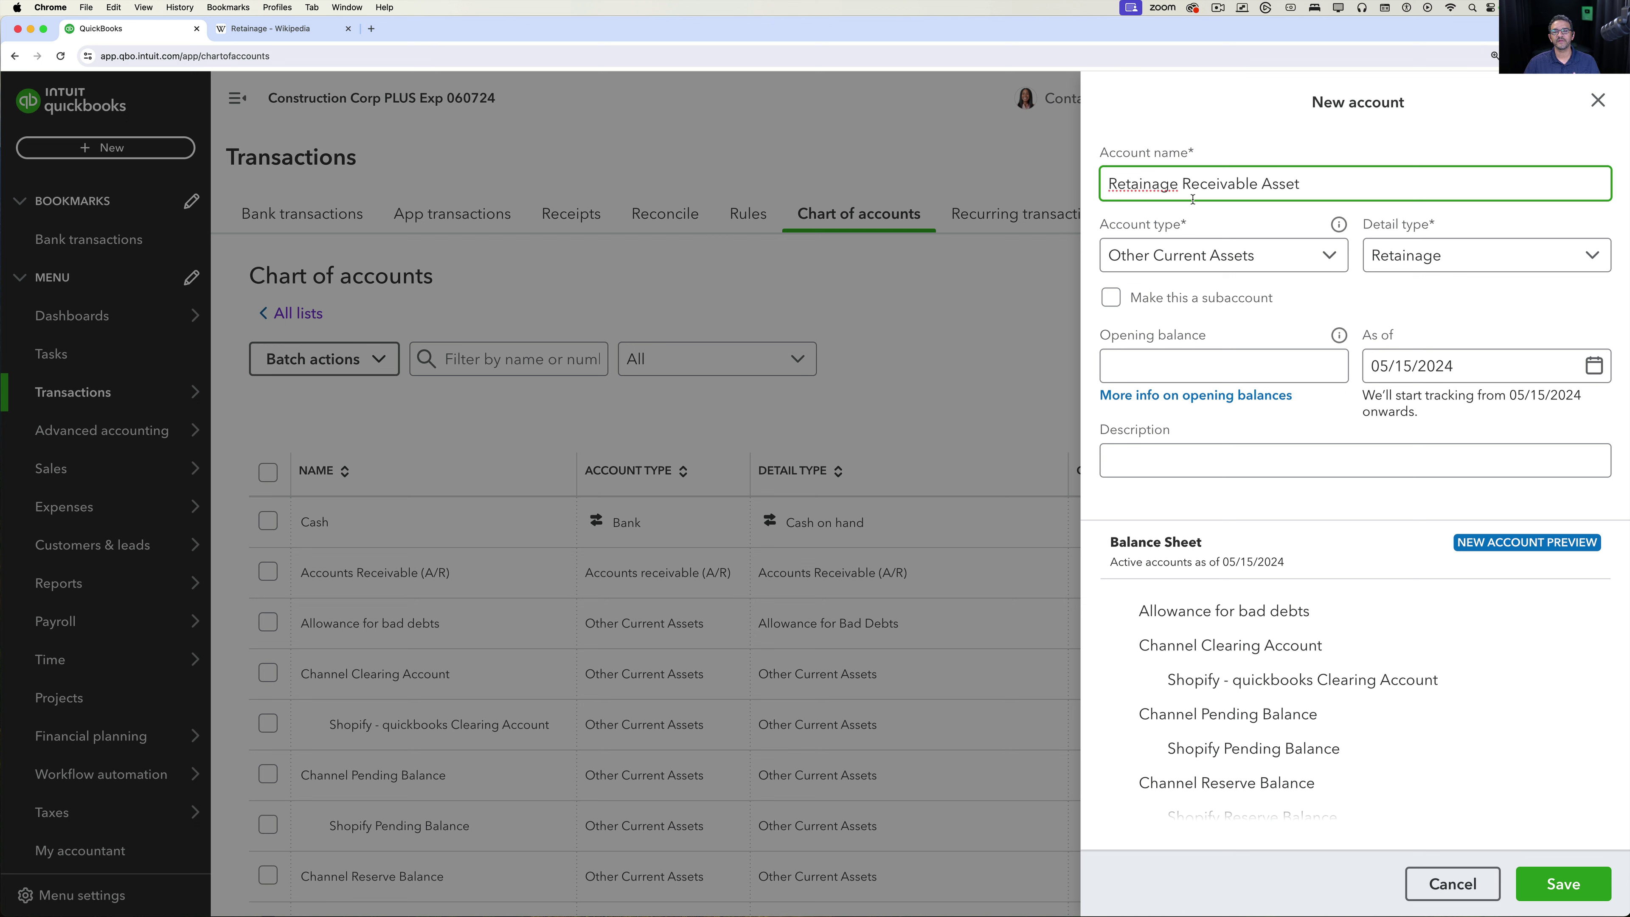
{"action": "double_click", "coordinate": [1311, 187]}
{"action": "left_click", "coordinate": [1312, 186]}
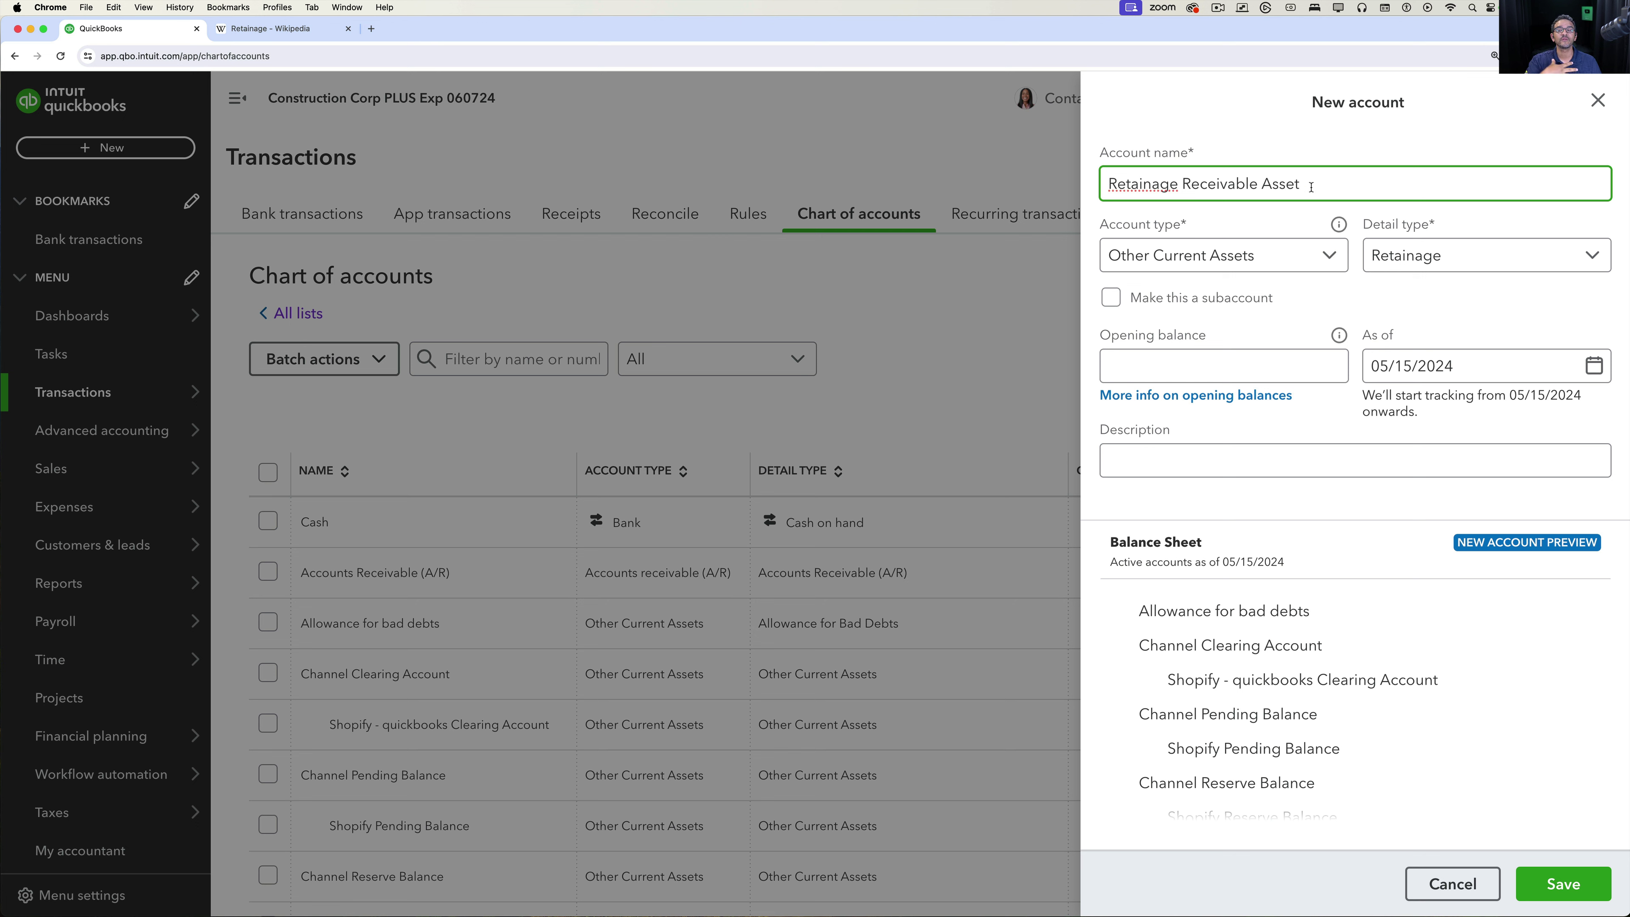
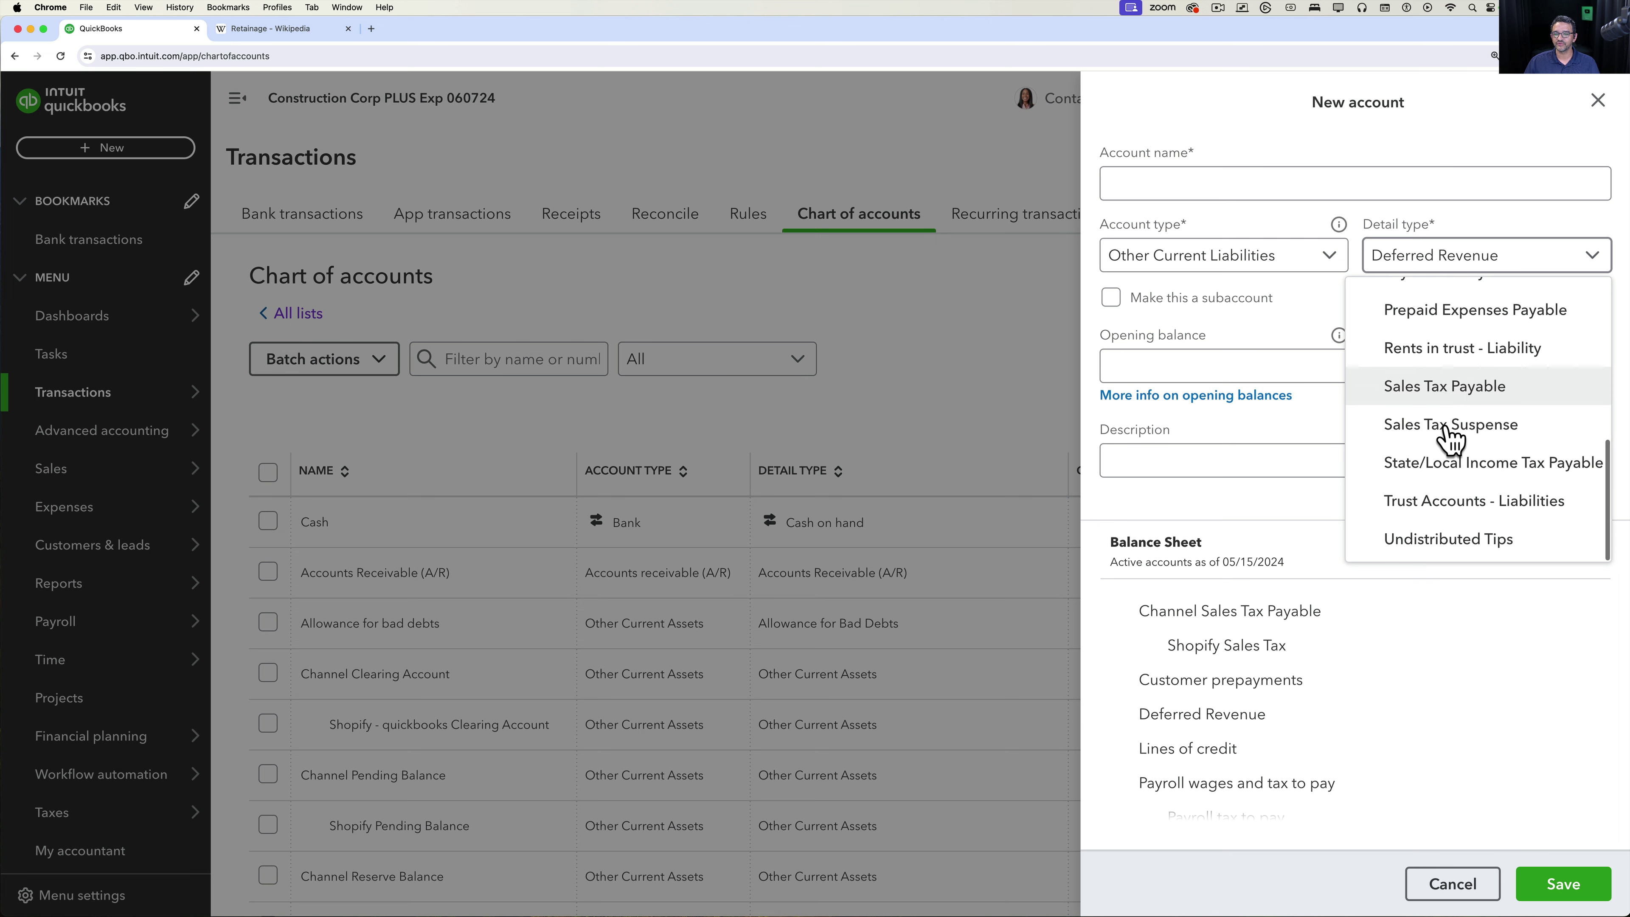
Try Long Term Liabilities as the second account's type and check its available detail types.
{"action": "left_click", "coordinate": [1175, 257]}
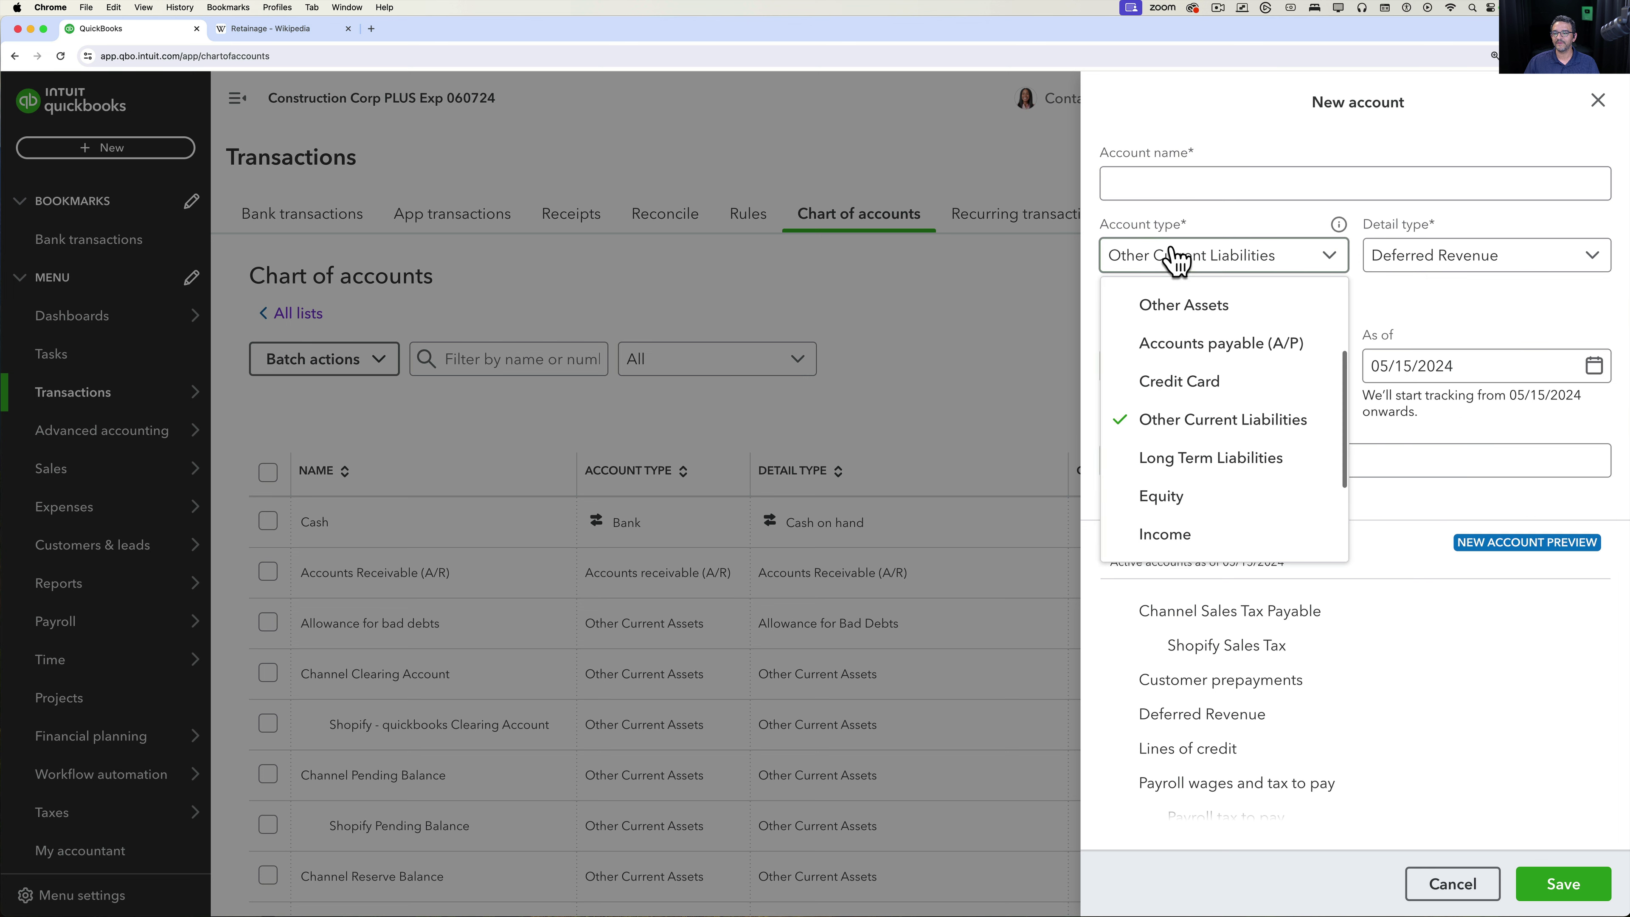
{"action": "left_click", "coordinate": [1200, 457]}
{"action": "left_click", "coordinate": [1439, 257]}
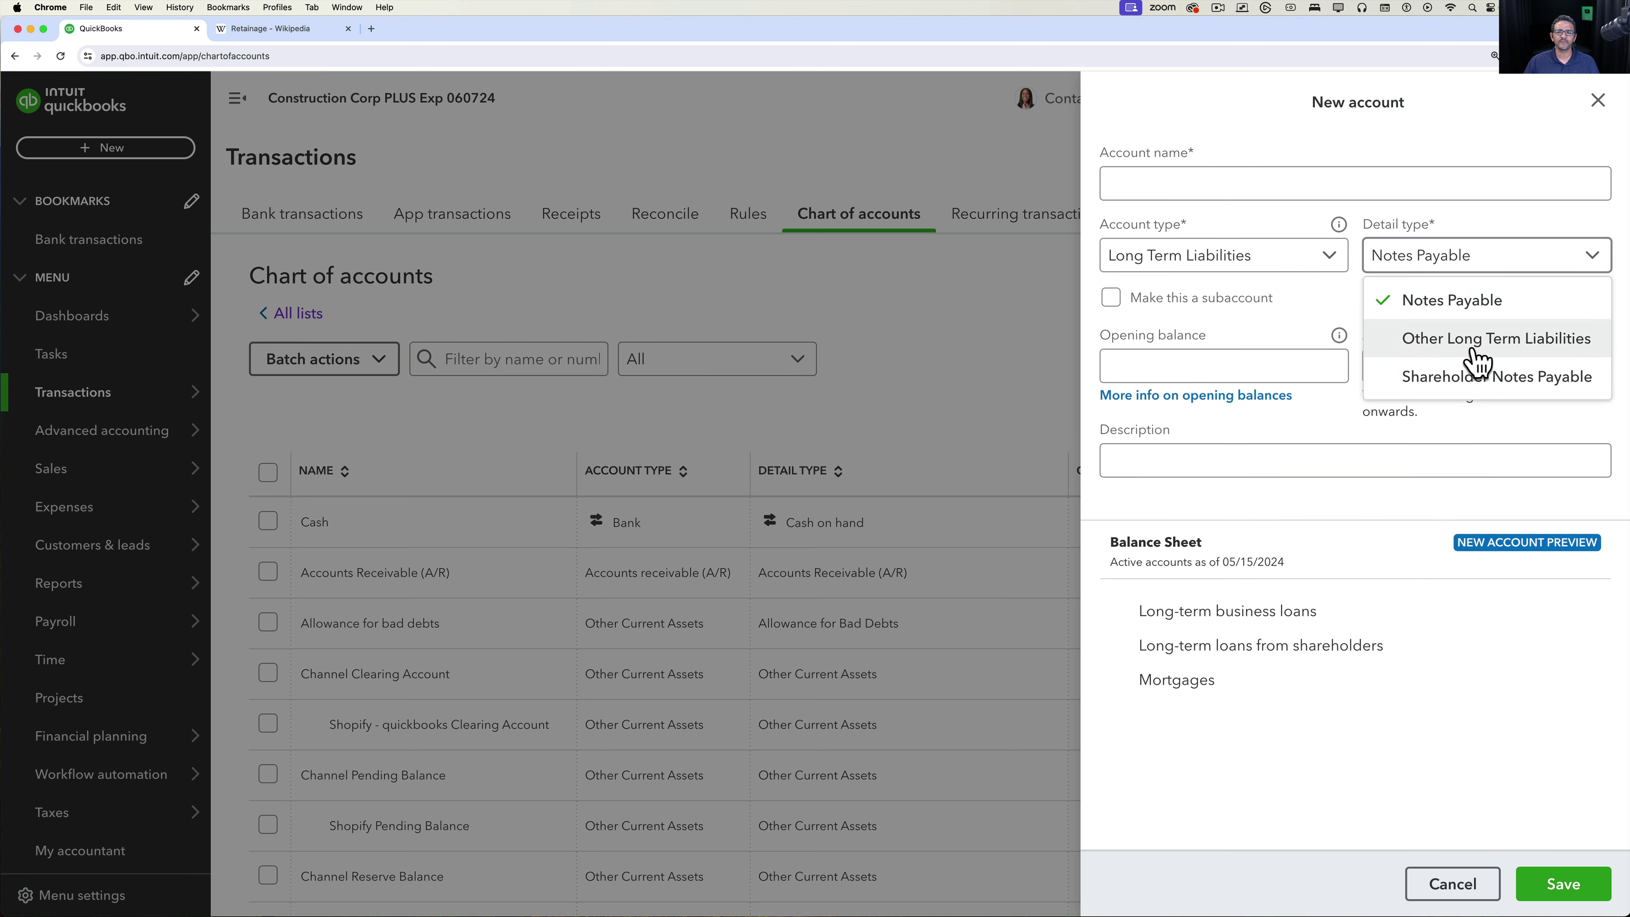
Set both the account type and the detail type of the second account to Other Current Liabilities.
{"action": "left_click", "coordinate": [1229, 269]}
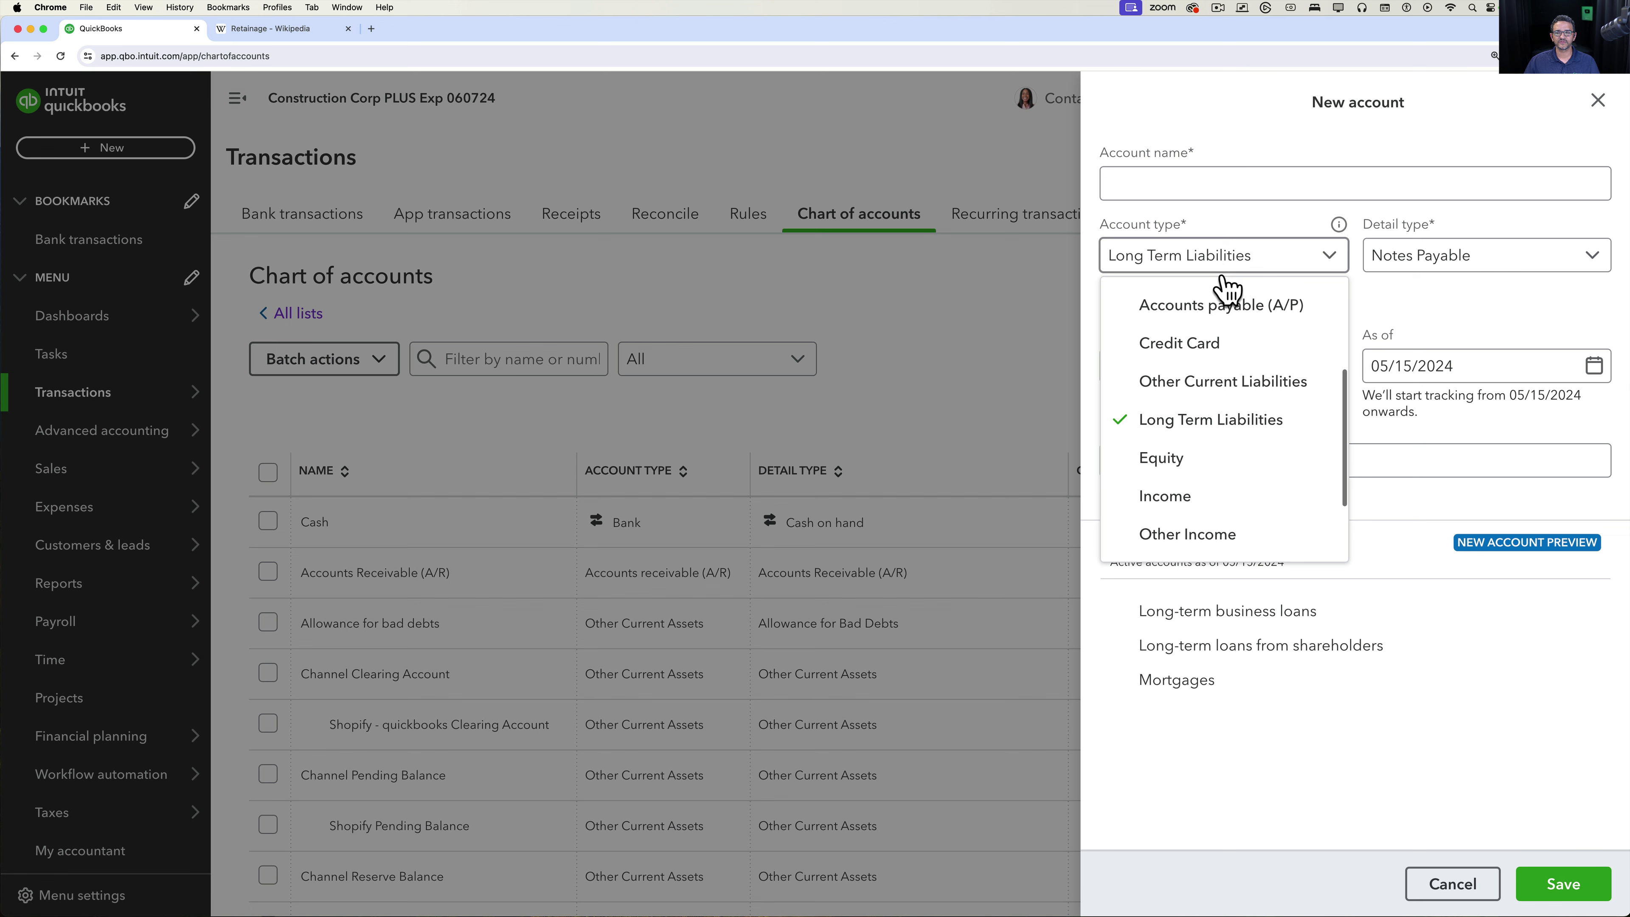
{"action": "left_click", "coordinate": [1216, 381]}
{"action": "left_click", "coordinate": [1451, 257]}
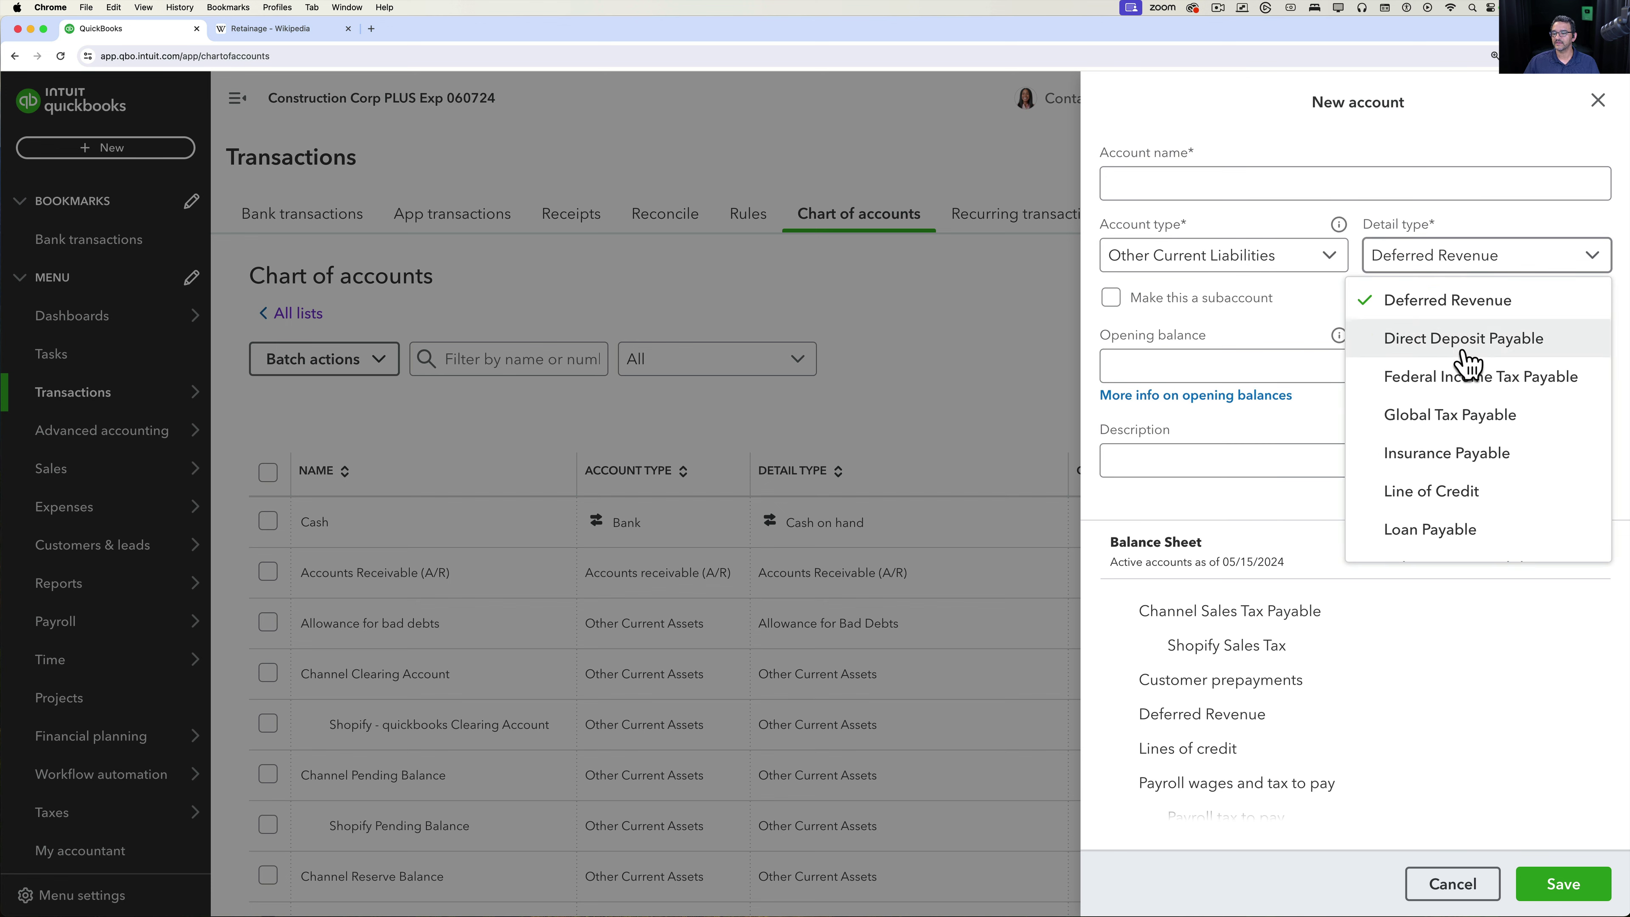
{"action": "scroll", "coordinate": [1476, 399], "scroll_direction": "down", "scroll_amount": 5}
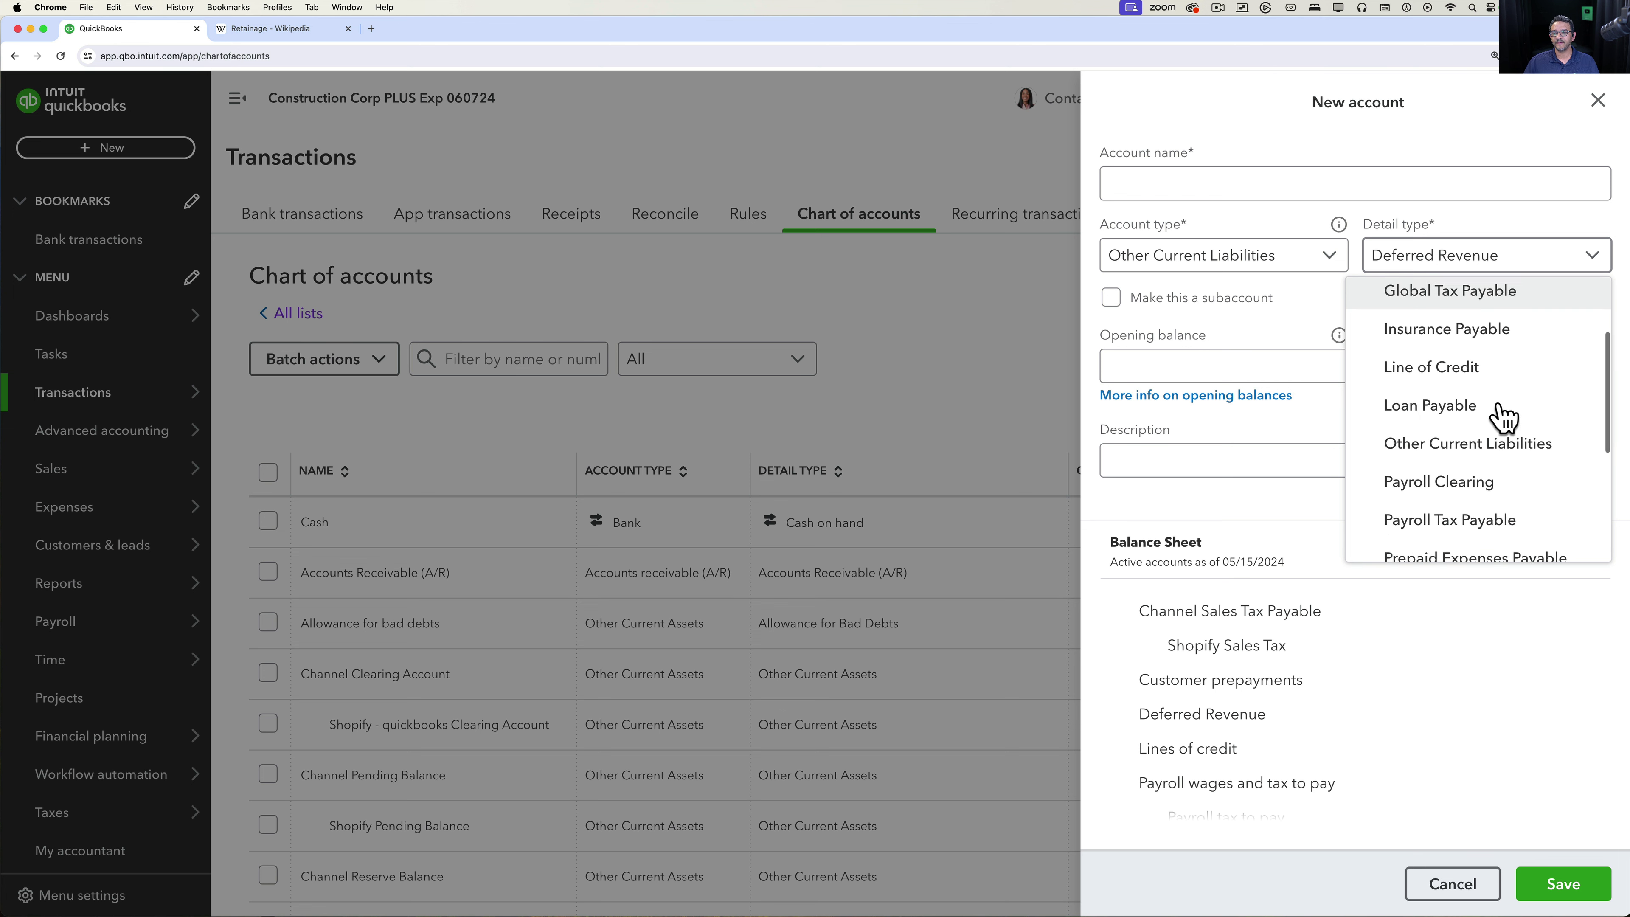
{"action": "left_click", "coordinate": [1451, 364]}
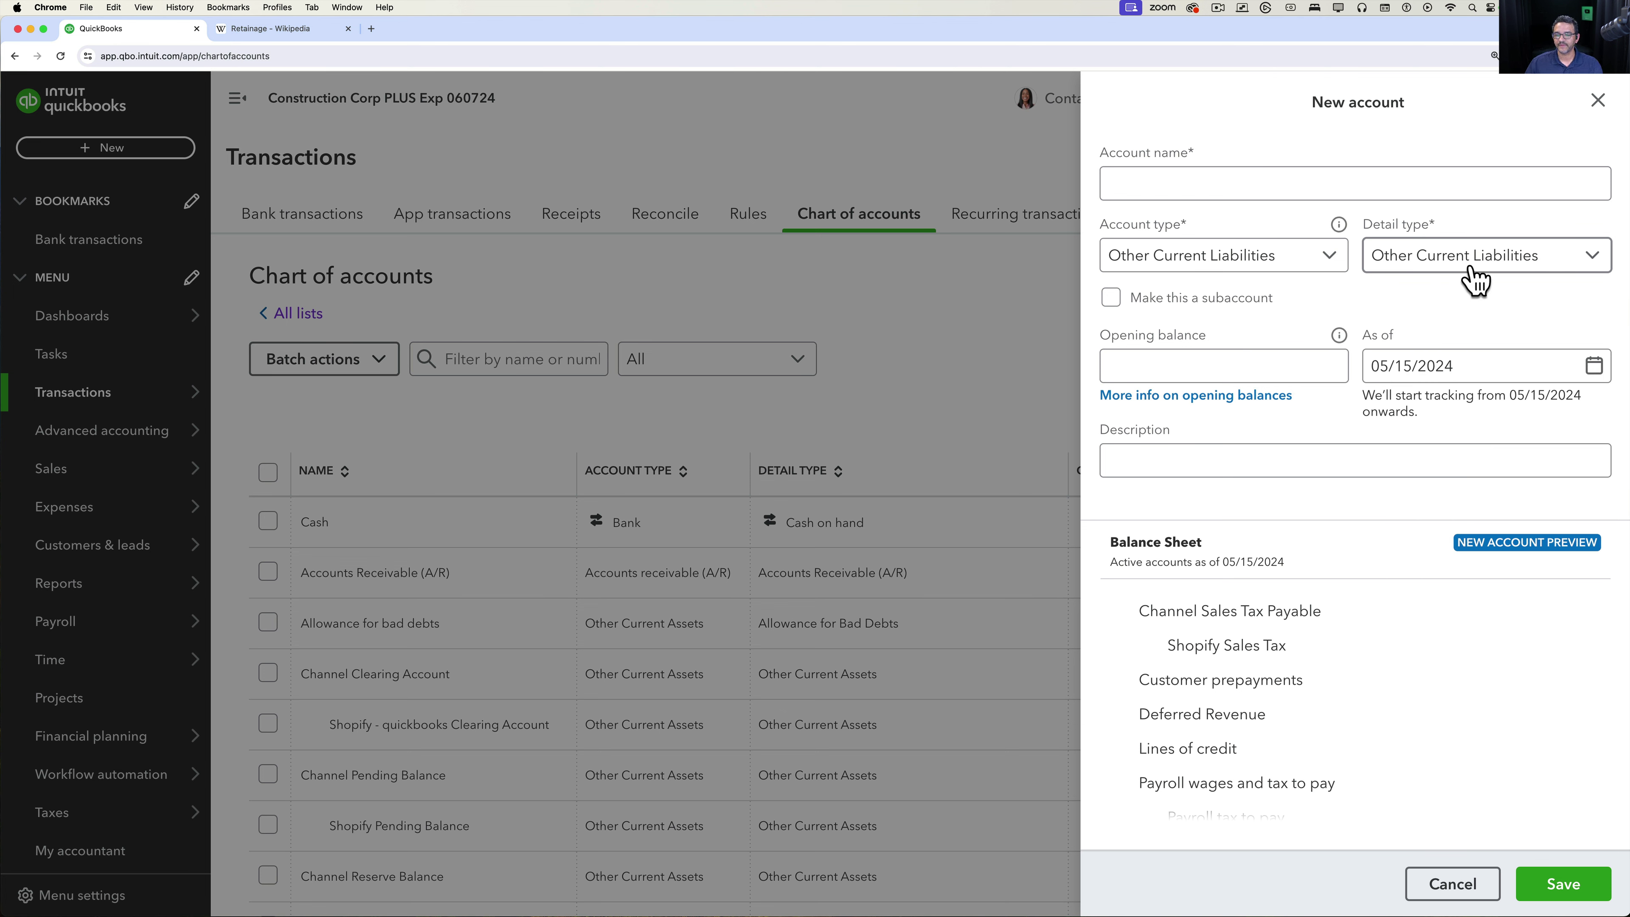
Name the second account "Retainage Payable Liability (Withheld from Suppliers)" and save it.
{"action": "left_click", "coordinate": [1152, 198]}
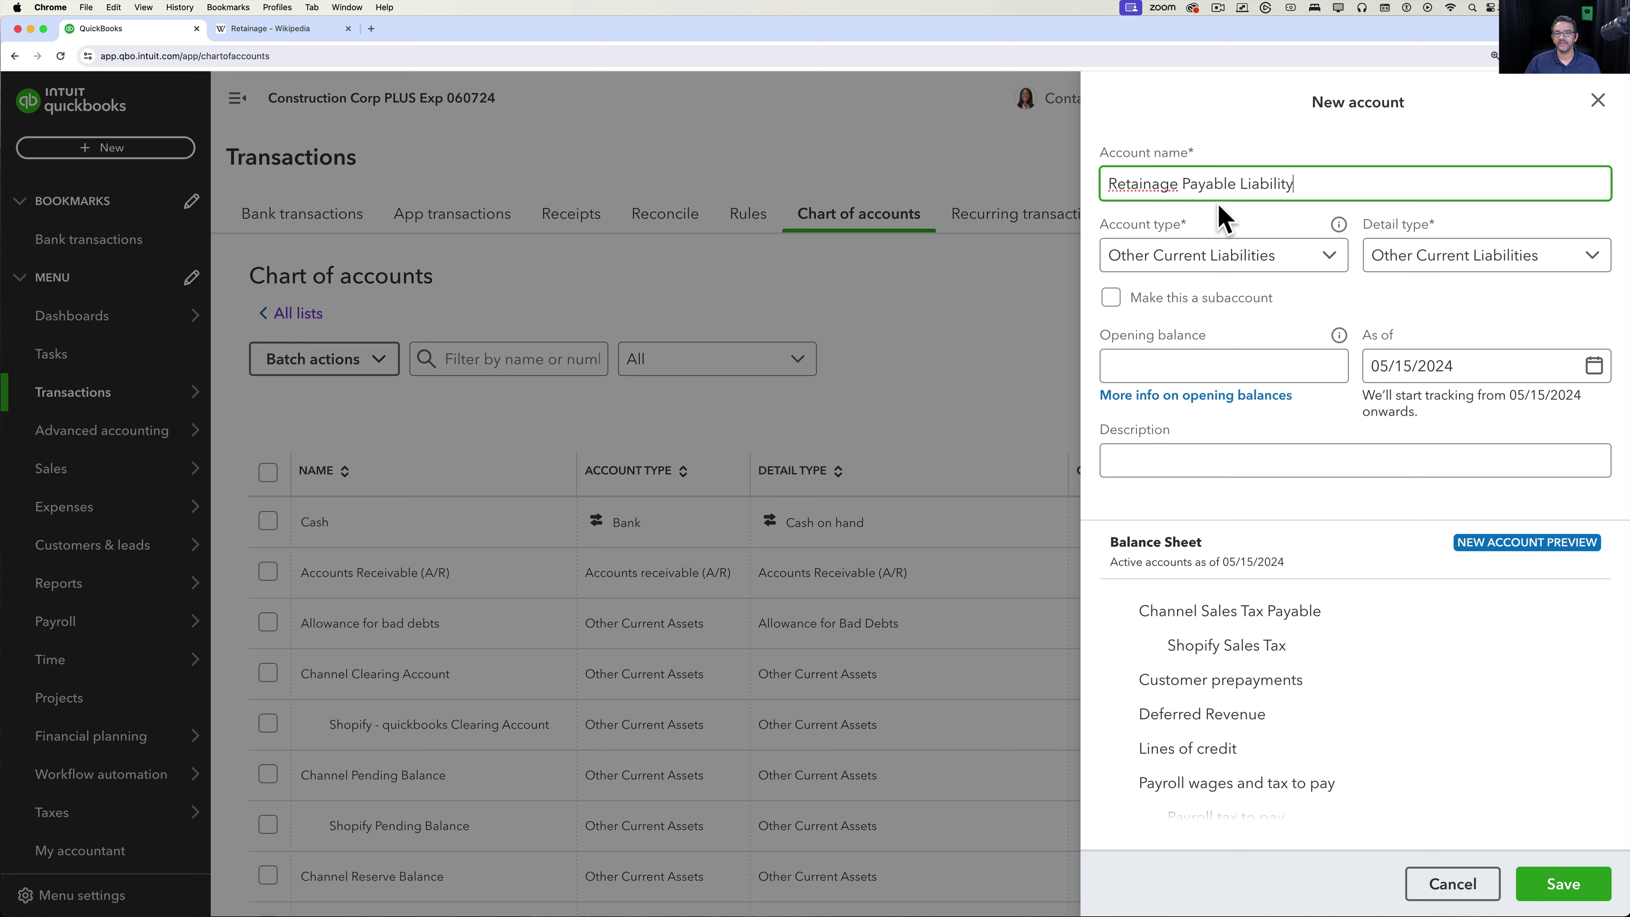
{"action": "left_click_drag", "start_coordinate": [1184, 186], "coordinate": [1337, 187]}
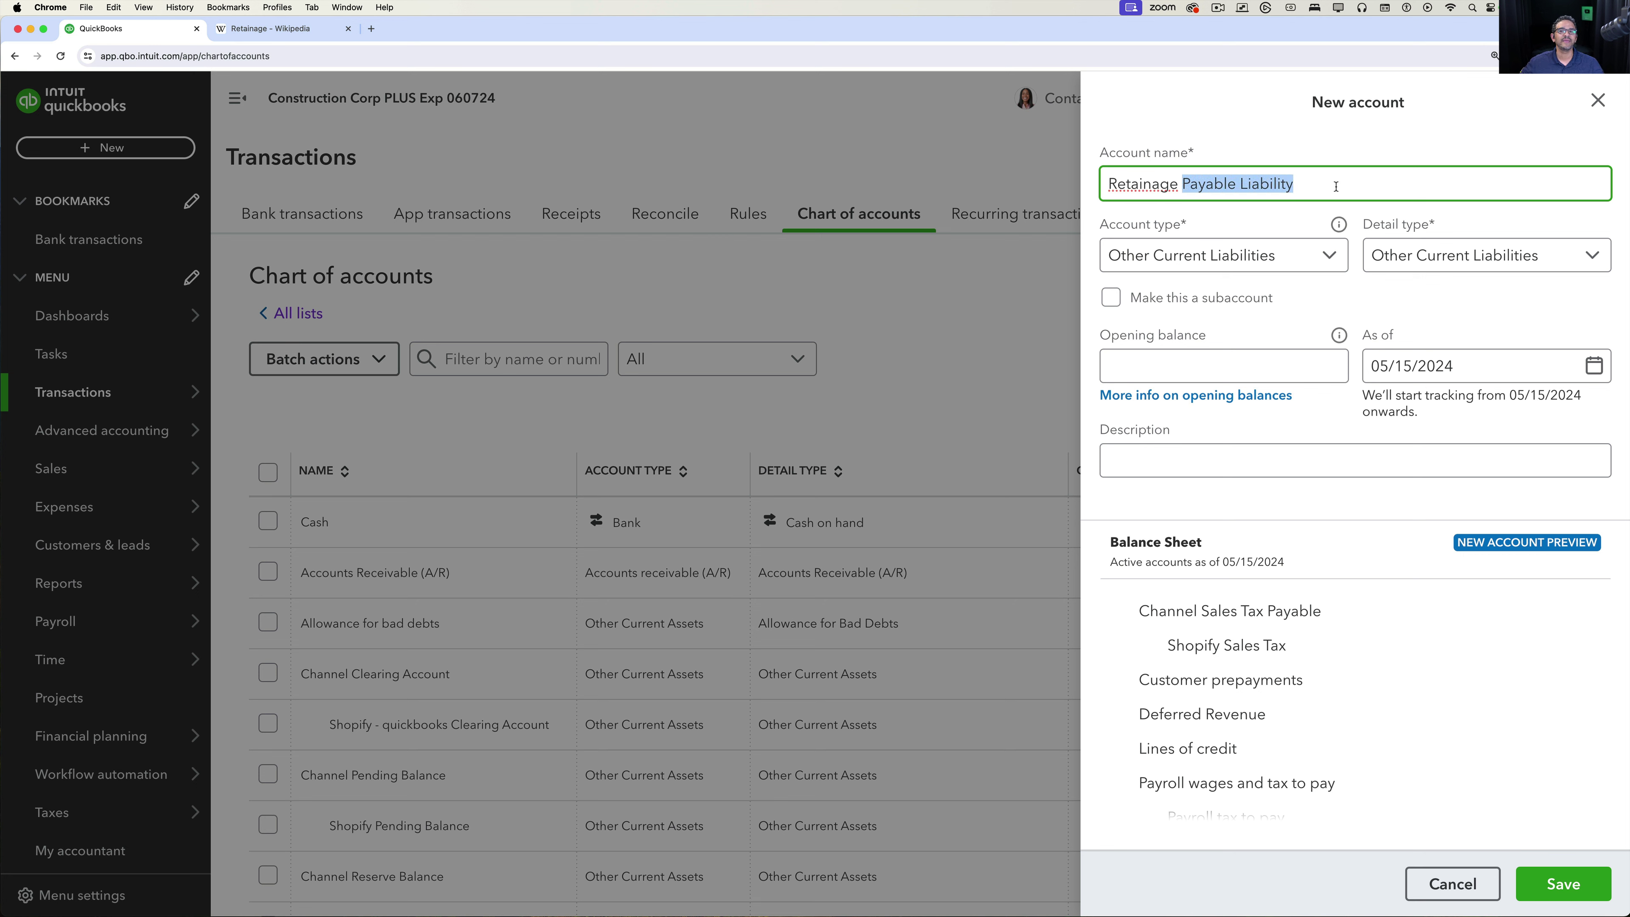
{"action": "left_click", "coordinate": [1337, 186]}
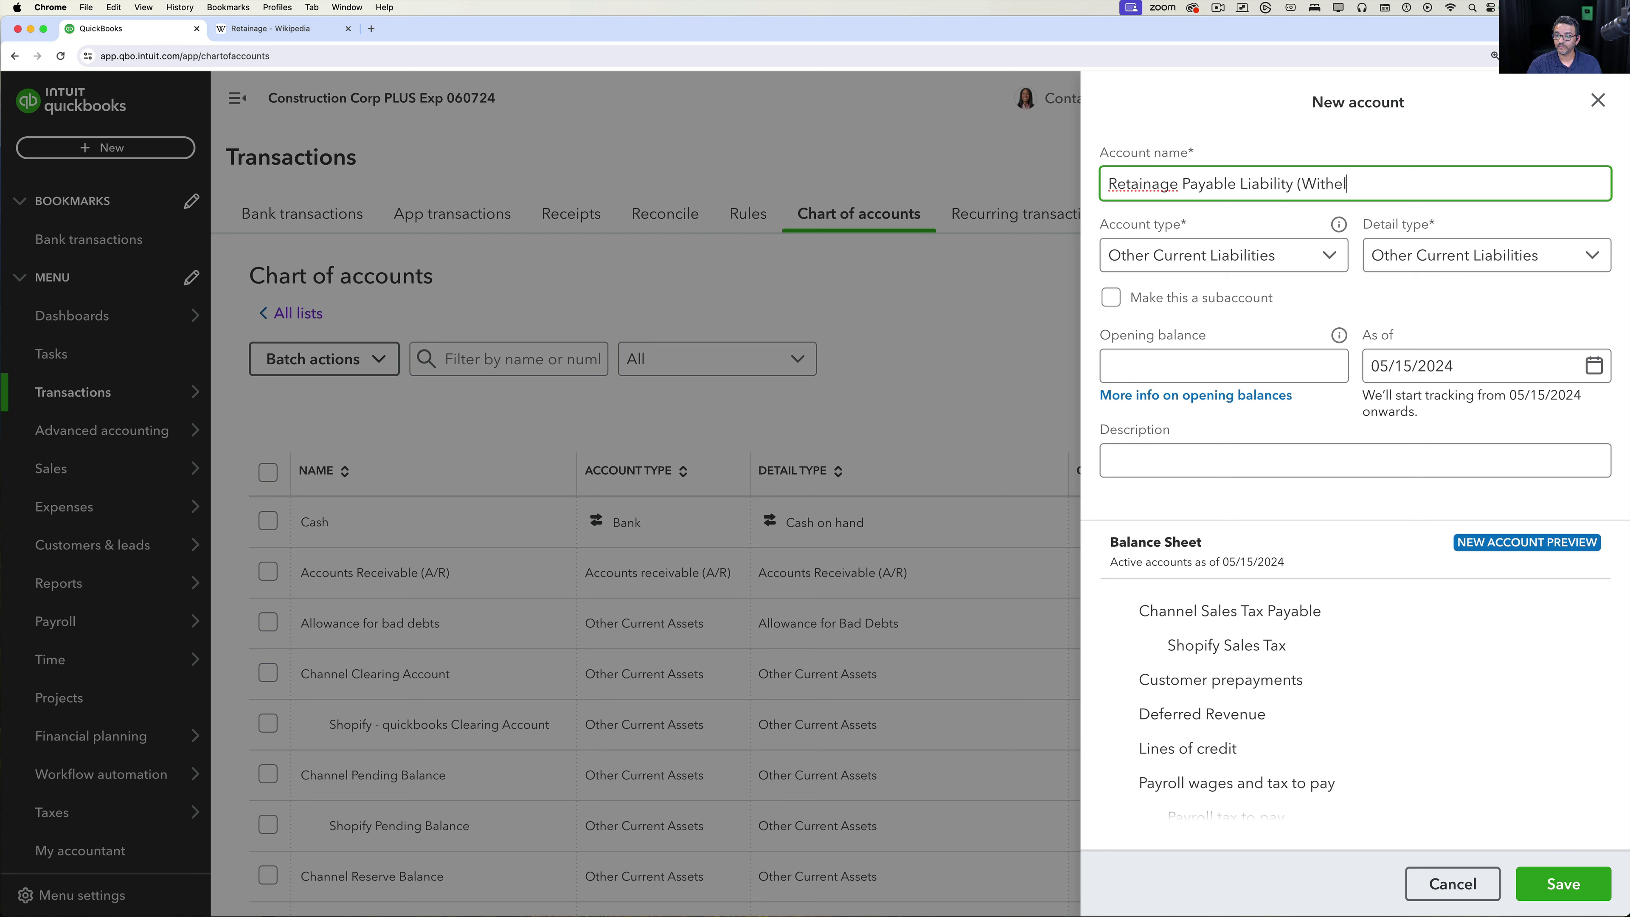
{"action": "type", "text": "d gr"}
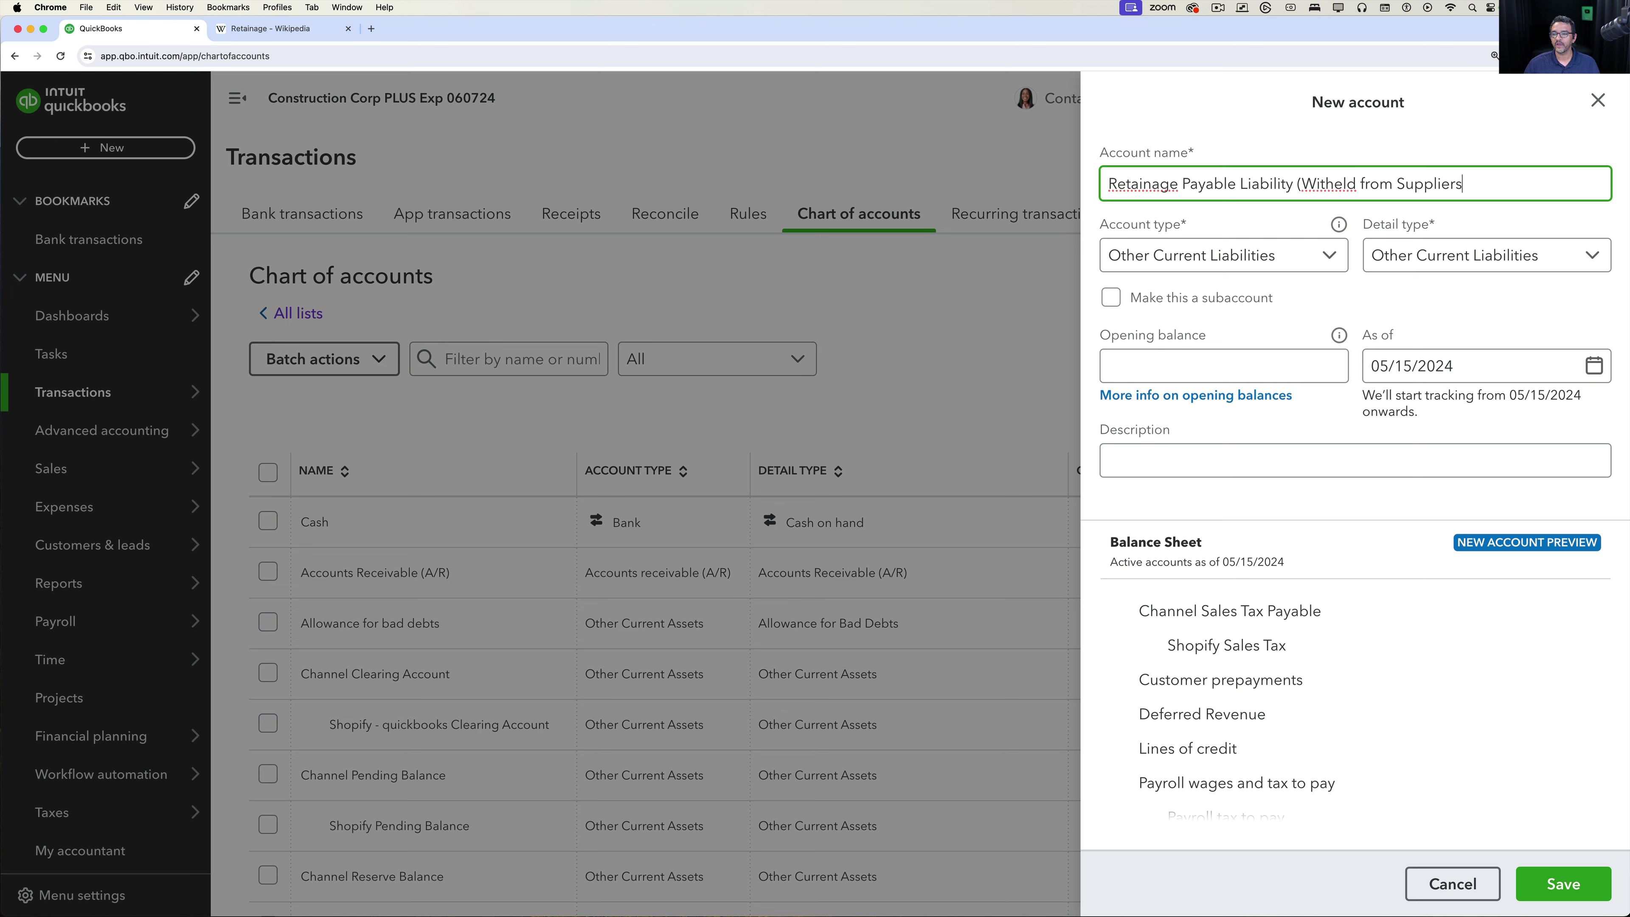
{"action": "right_click", "coordinate": [1325, 183]}
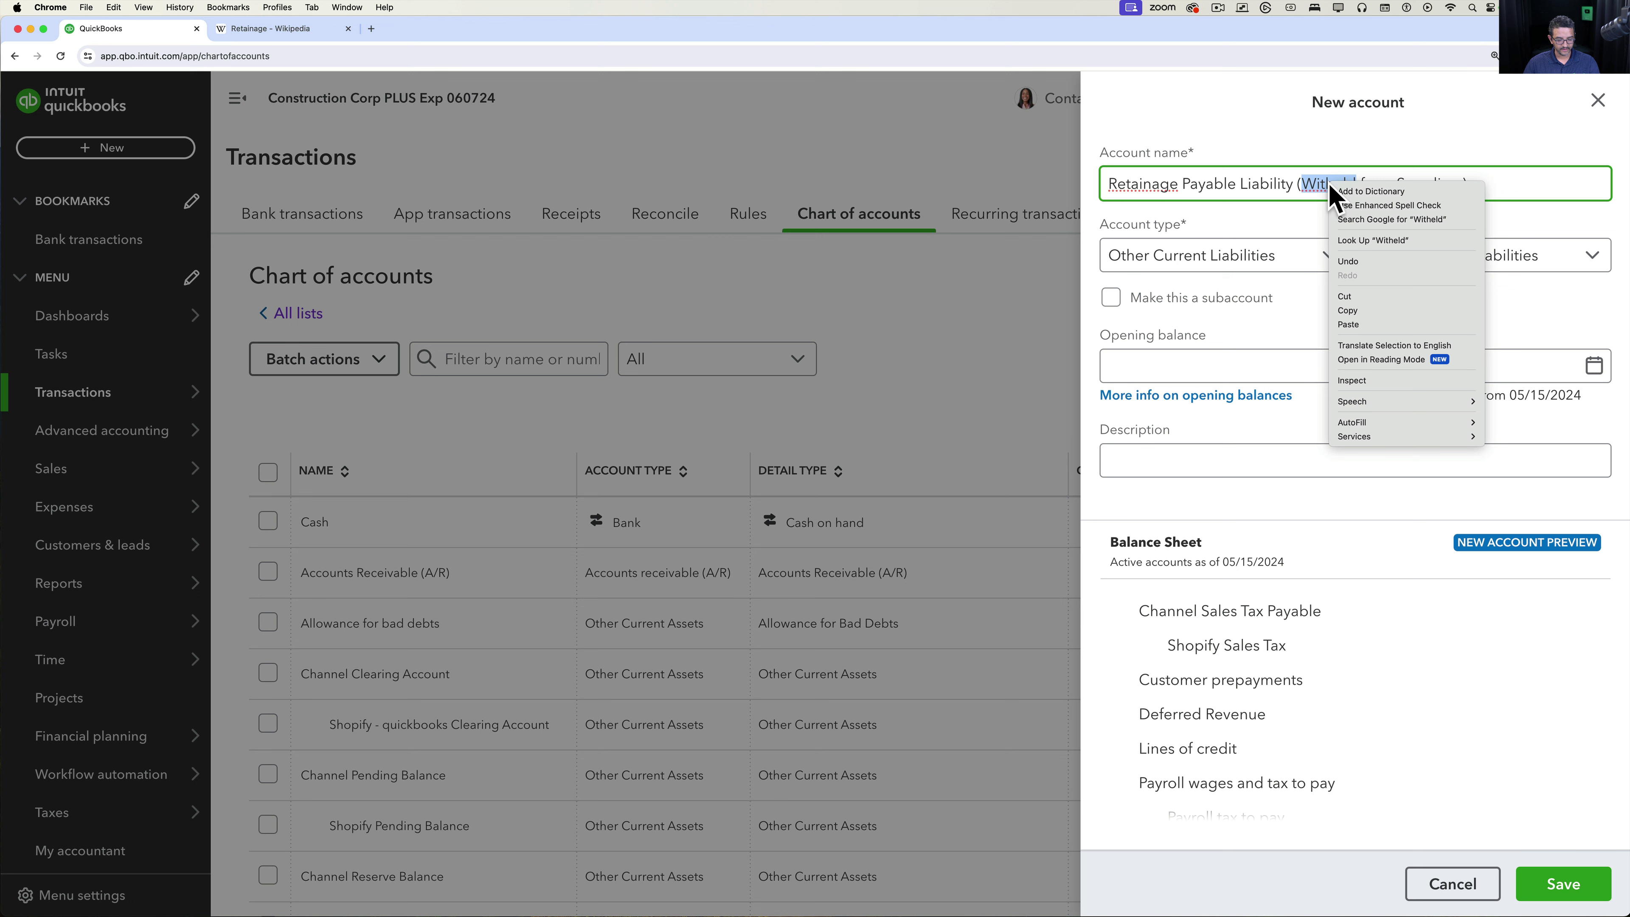
{"action": "key", "text": "Escape"}
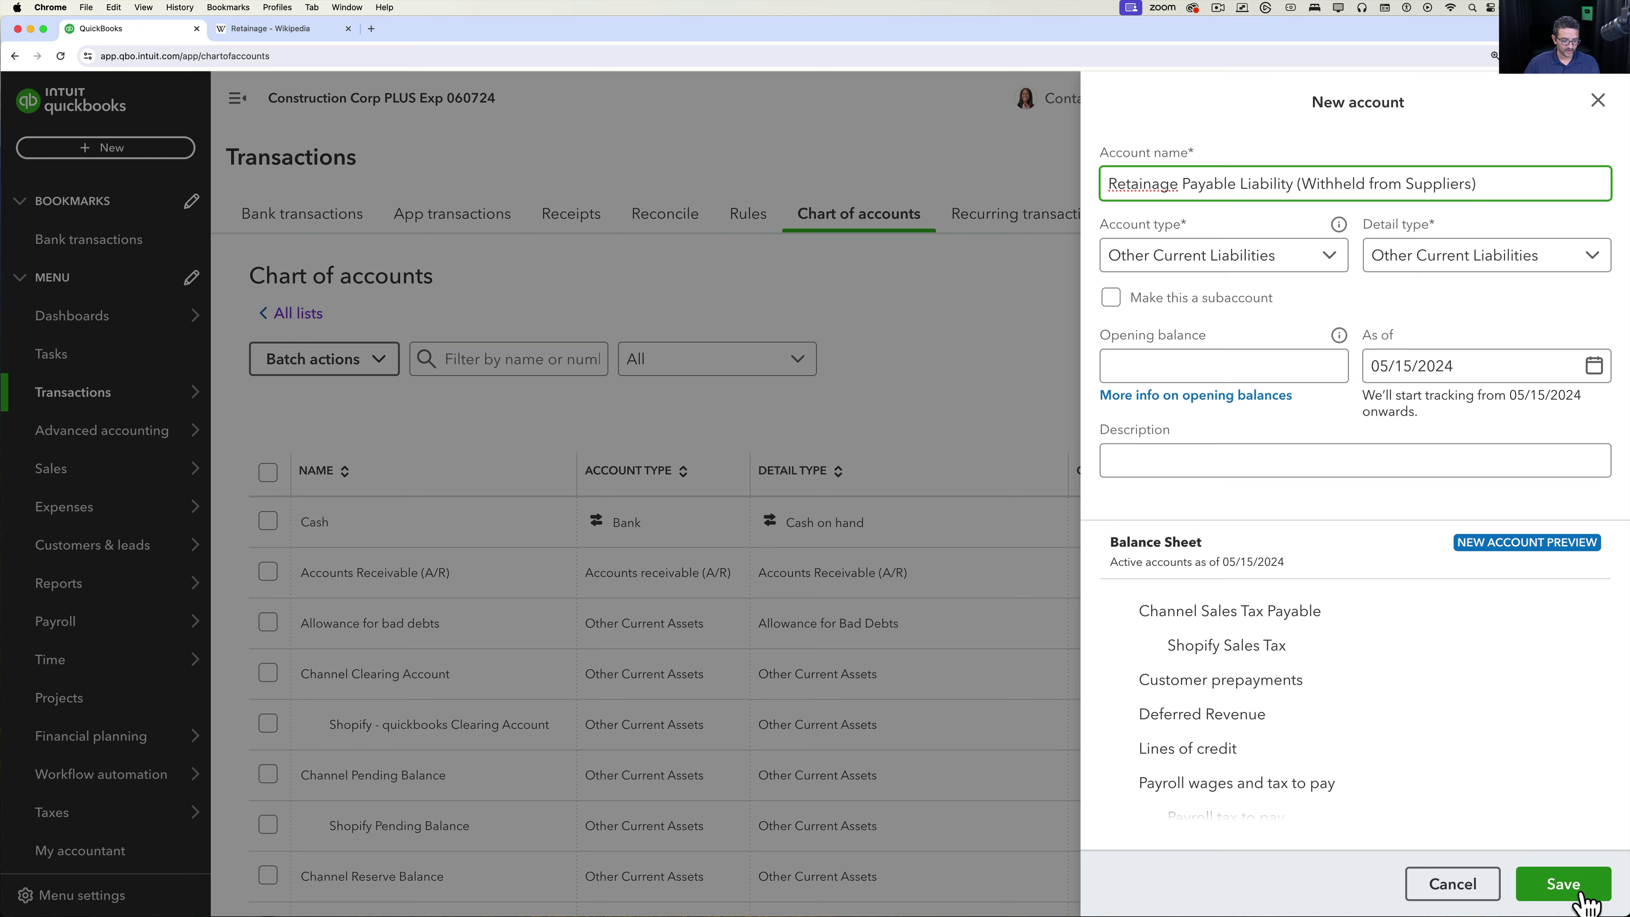
{"action": "left_click", "coordinate": [1566, 885]}
Rename the receivable account "Retainage Receivable Asset (Withheld by Customers)", save it, and filter the chart of accounts by "retainage".
{"action": "left_click", "coordinate": [466, 359]}
{"action": "type", "text": "re"}
{"action": "left_click", "coordinate": [1554, 525]}
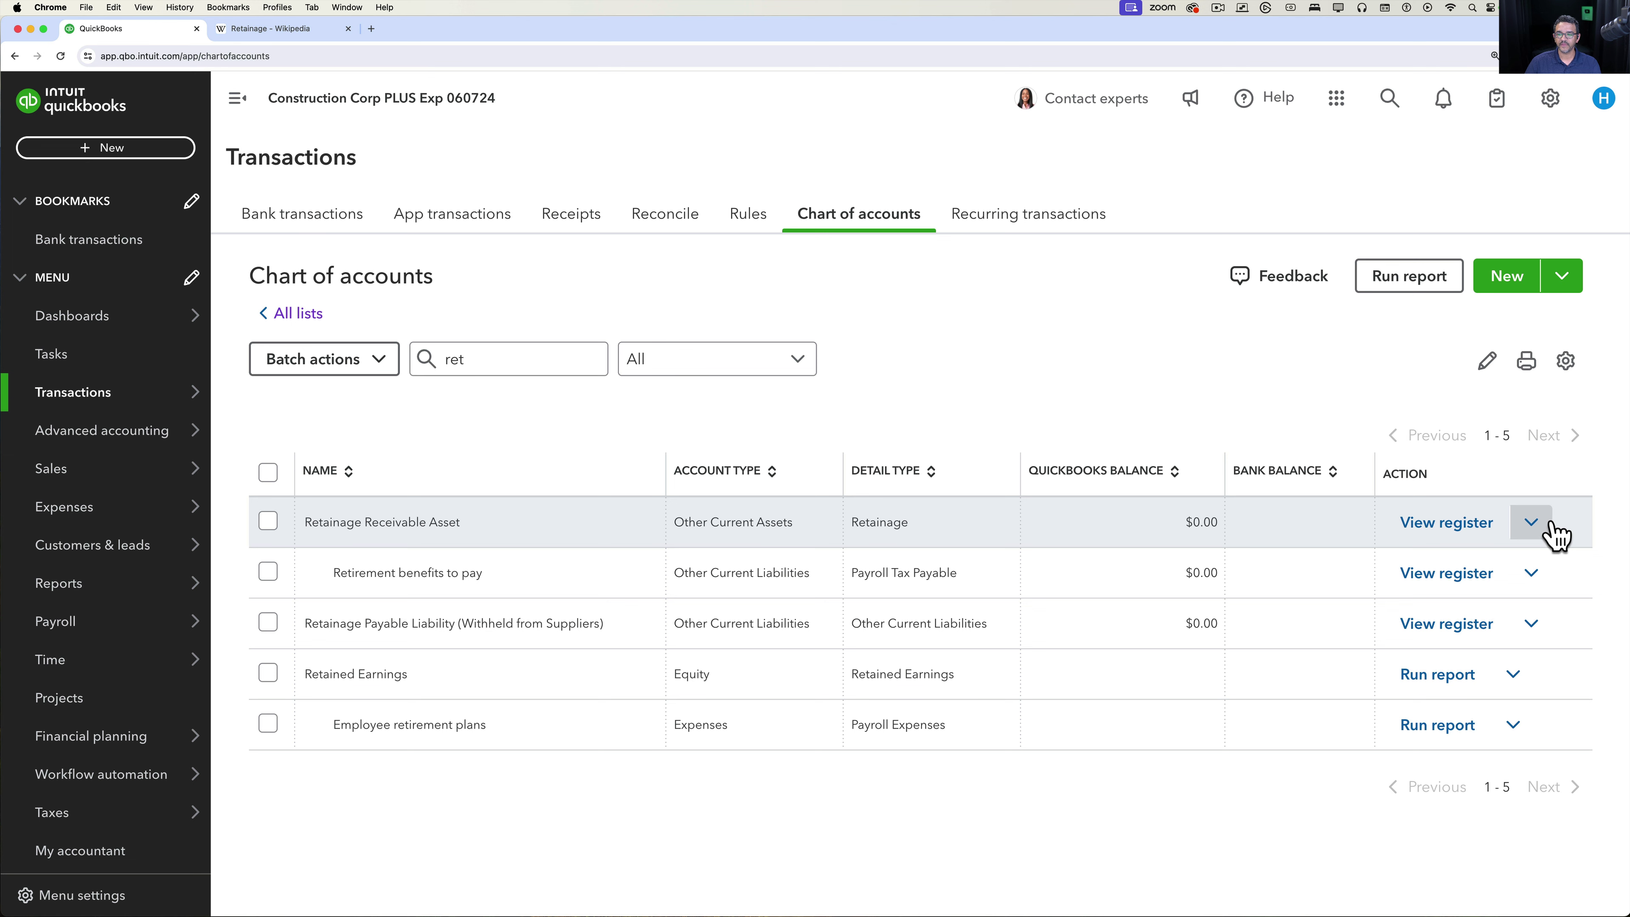
{"action": "left_click", "coordinate": [1553, 525]}
{"action": "left_click", "coordinate": [1397, 576]}
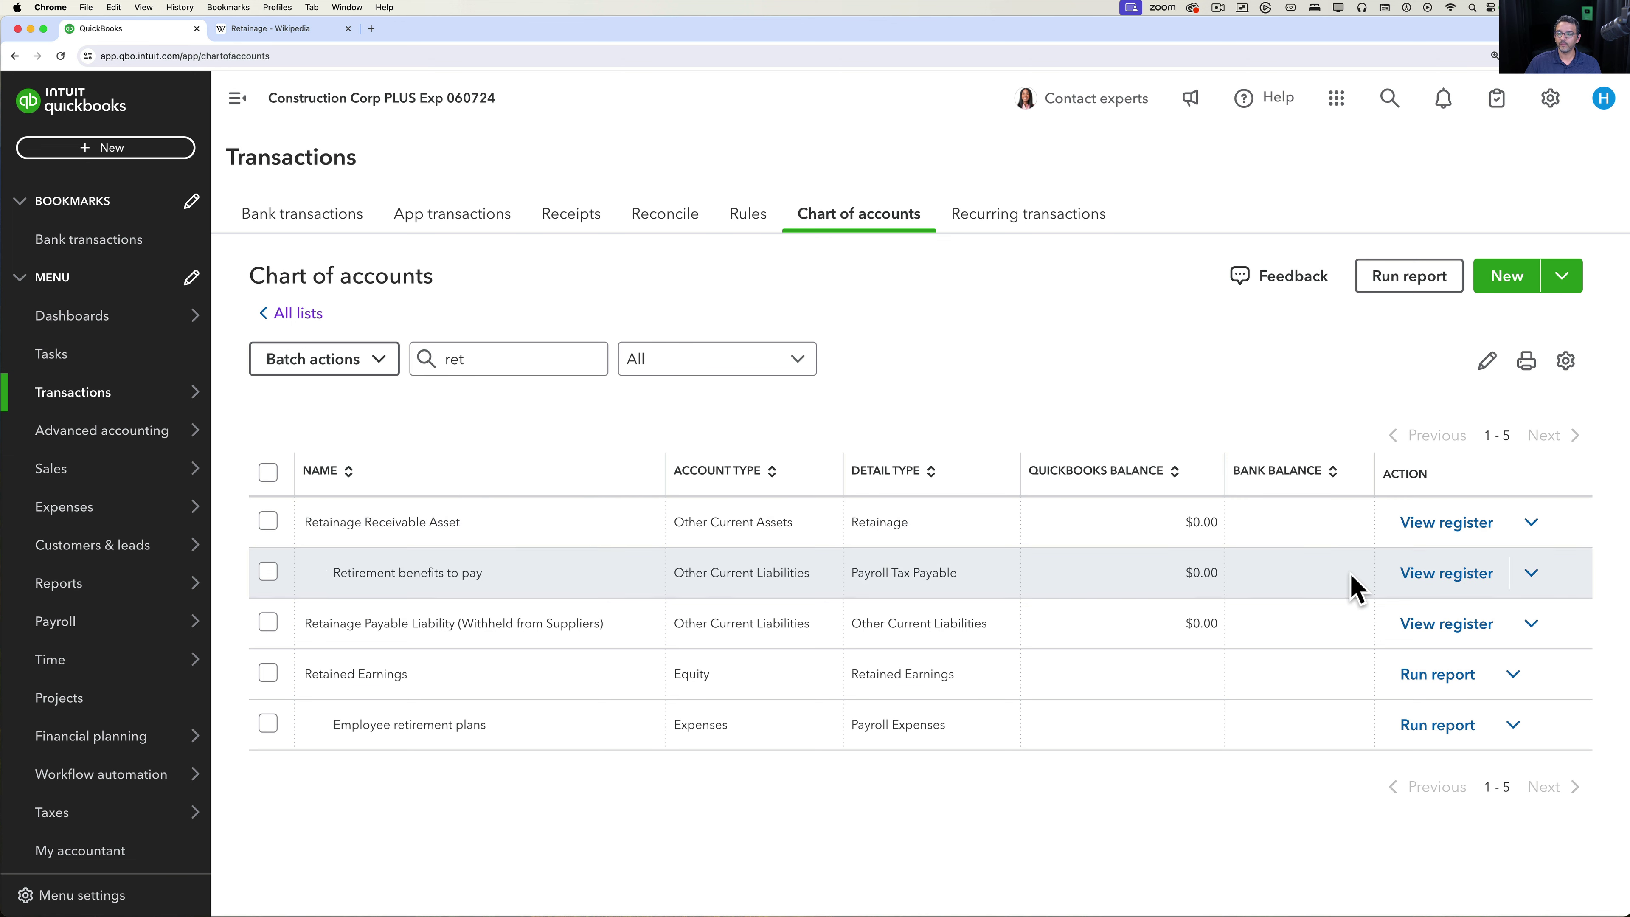
{"action": "left_click", "coordinate": [1336, 187]}
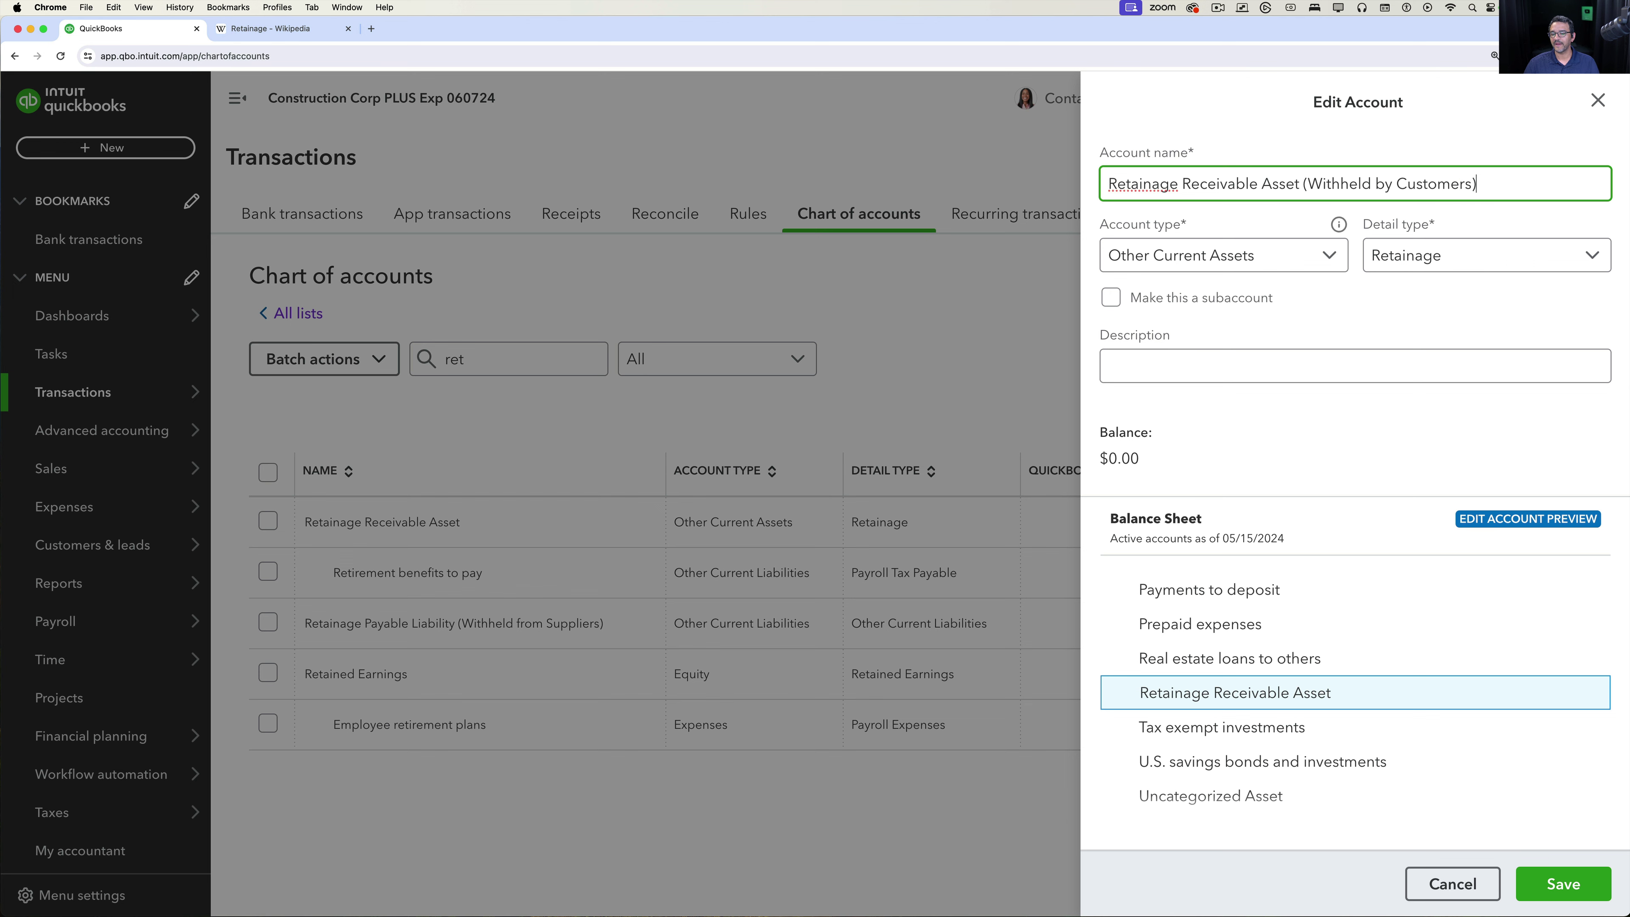
{"action": "left_click", "coordinate": [1563, 884]}
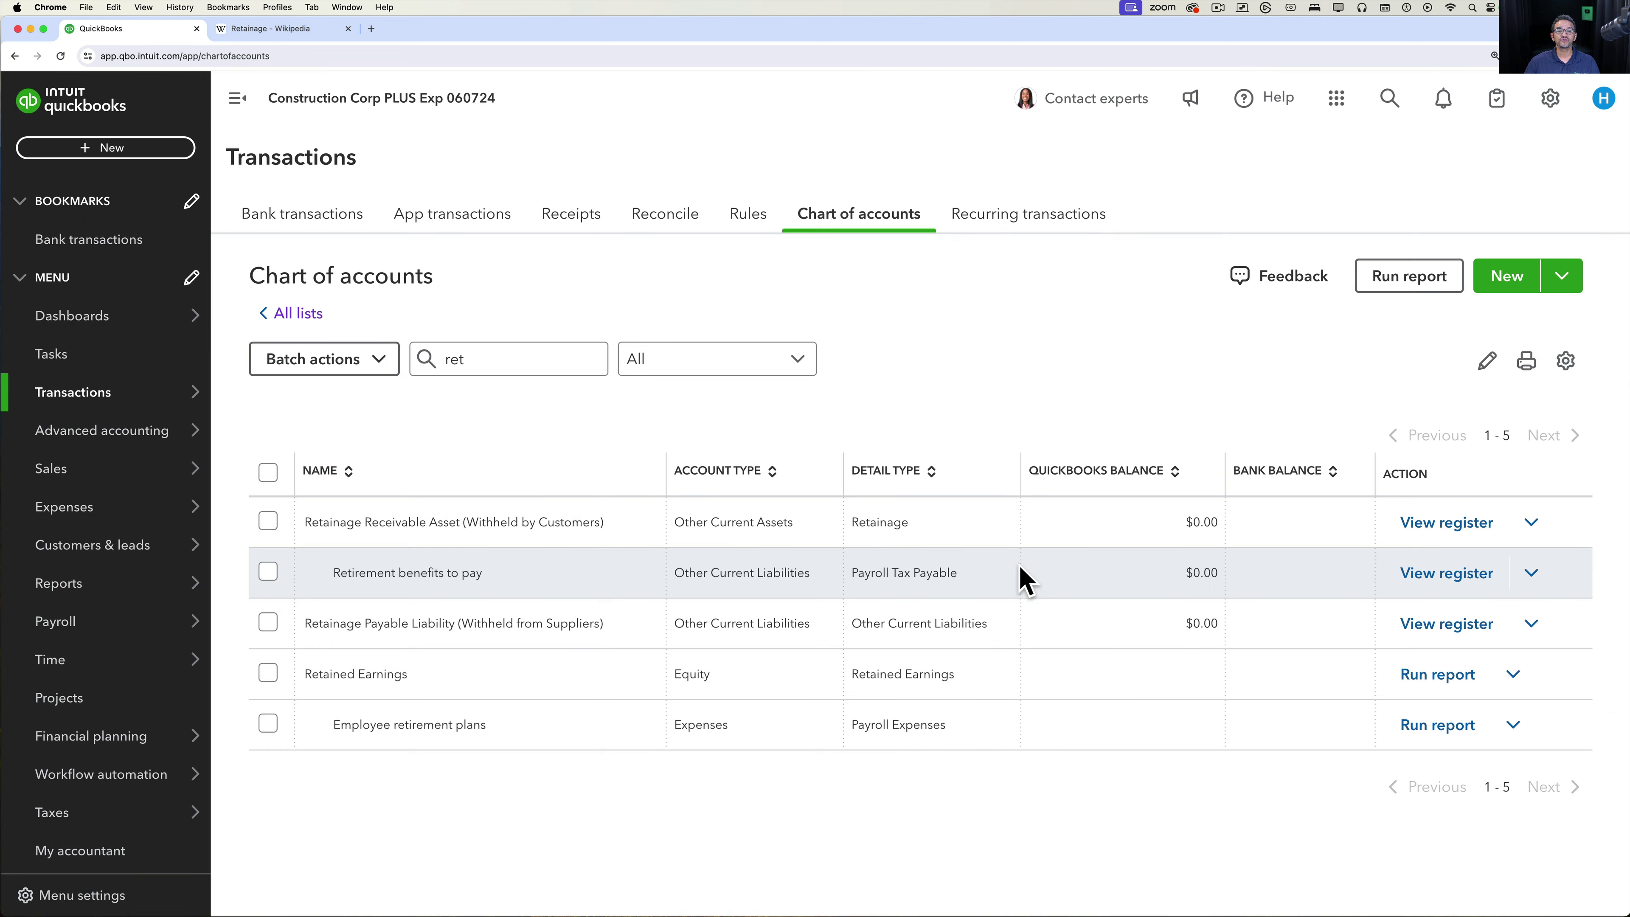
{"action": "left_click", "coordinate": [489, 359]}
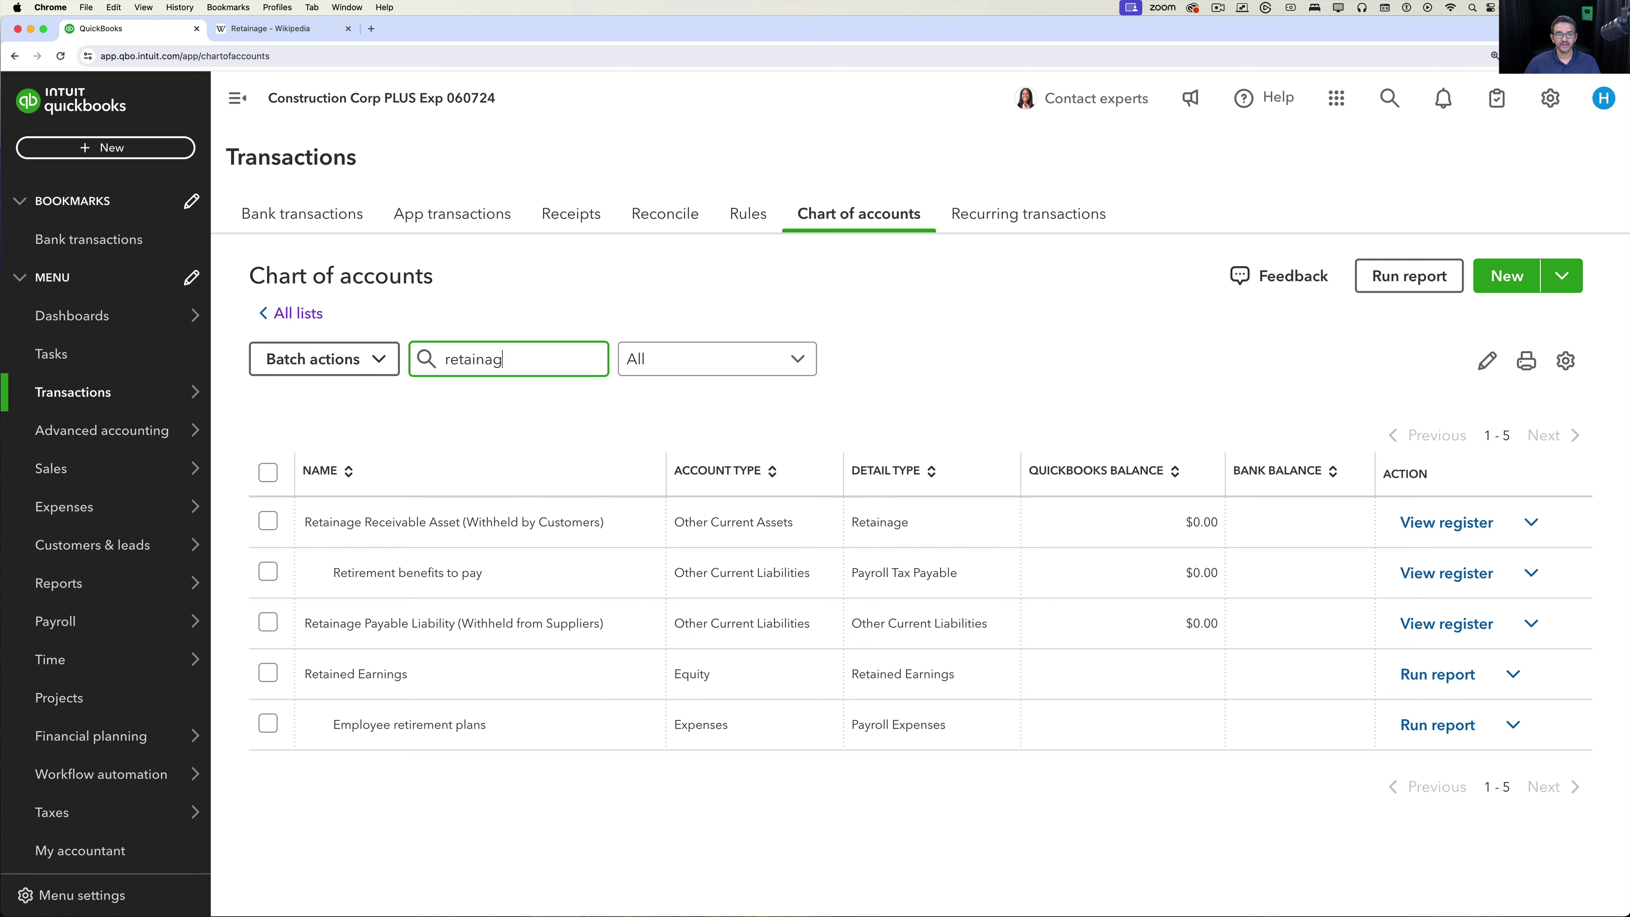
{"action": "type", "text": "ainage"}
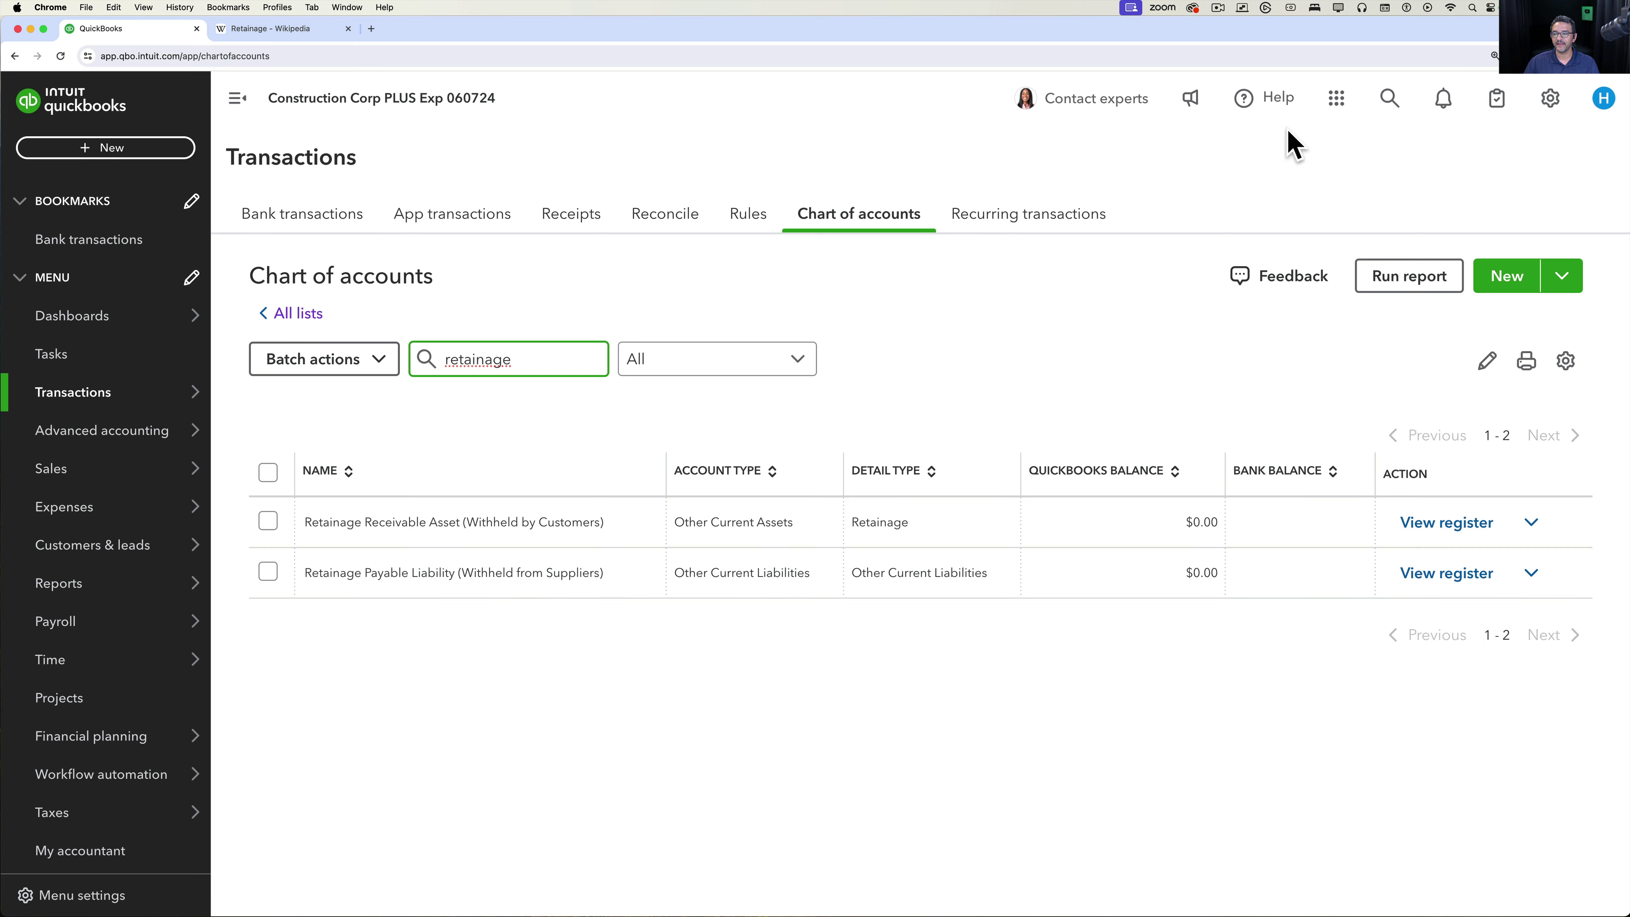
Start a new service item in the products and services list and name it "Retainage".
{"action": "left_click", "coordinate": [1550, 98]}
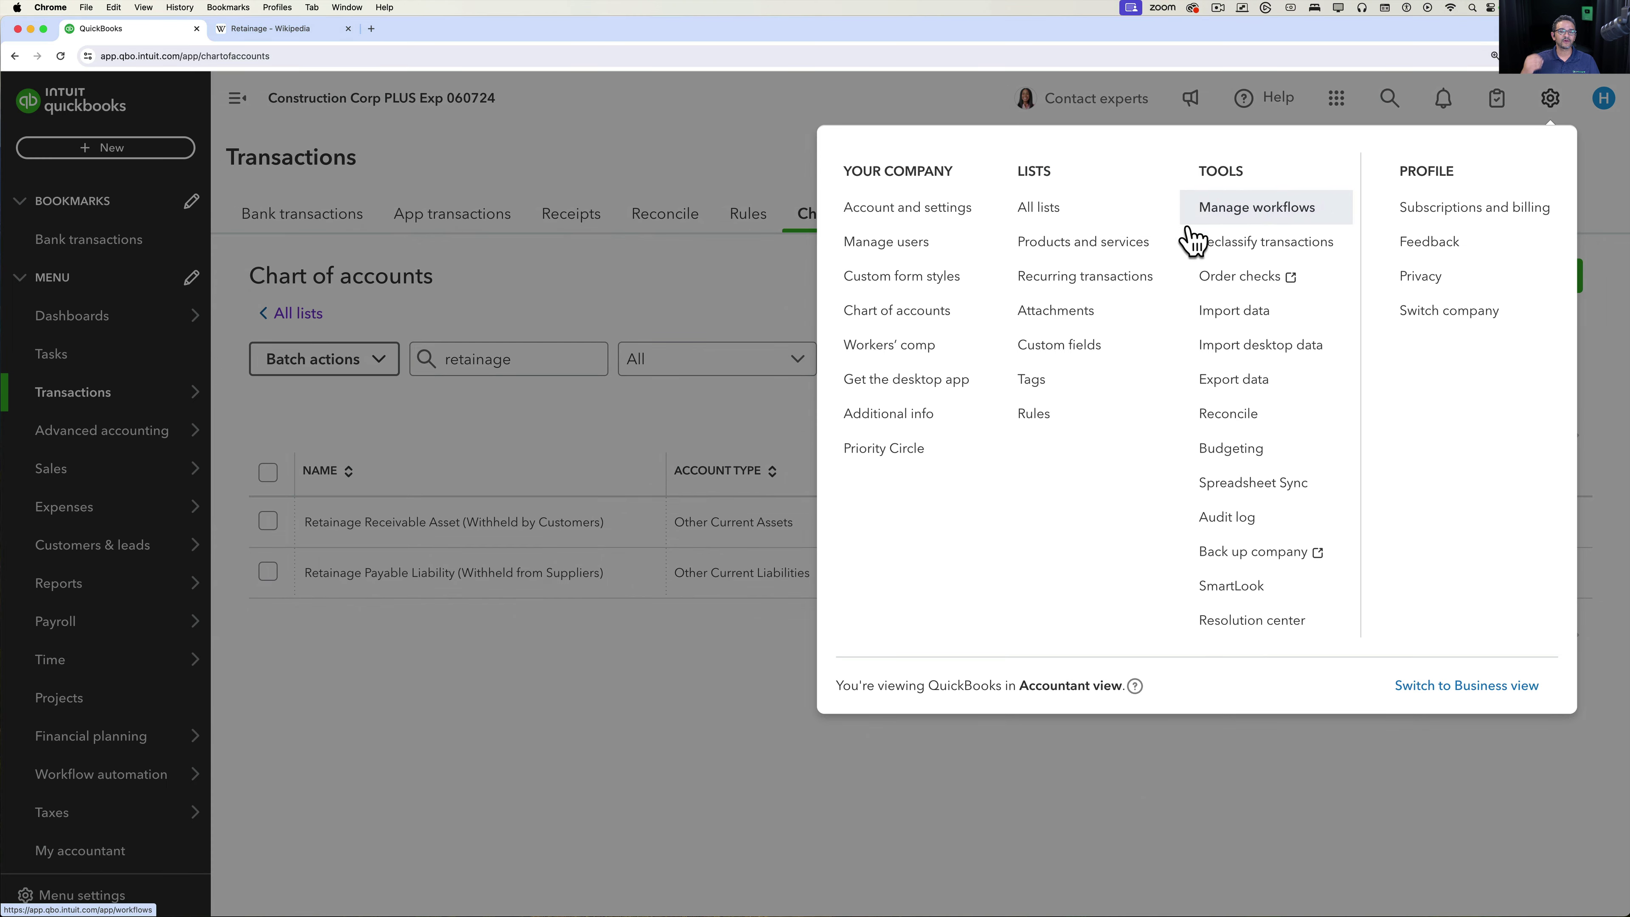
{"action": "left_click", "coordinate": [1083, 243]}
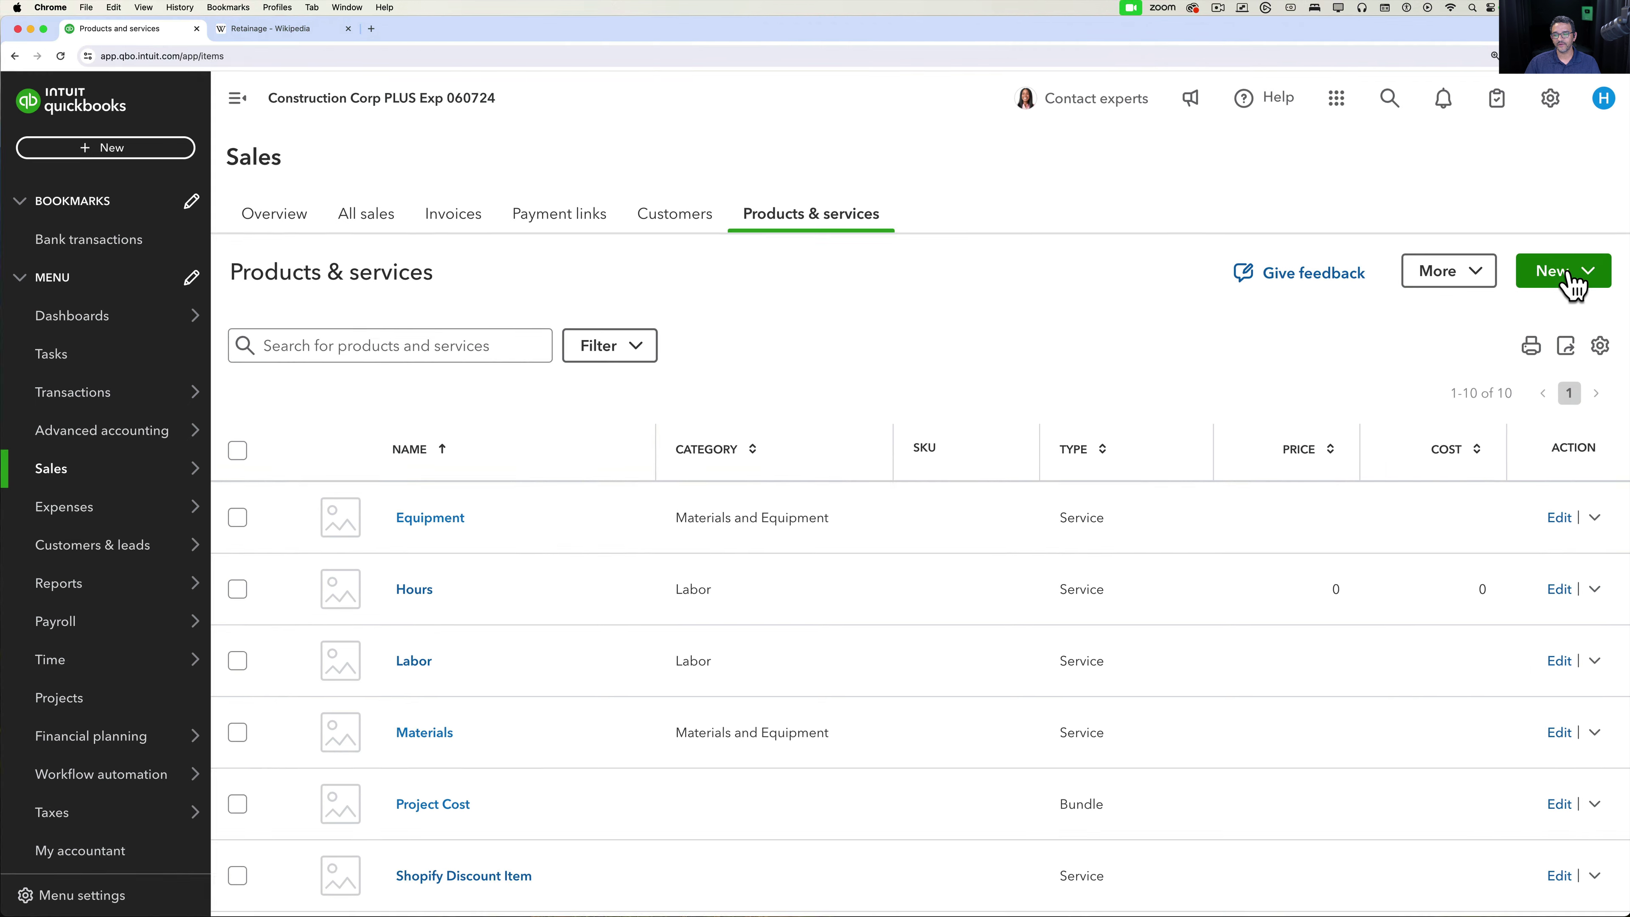
{"action": "left_click", "coordinate": [1572, 282]}
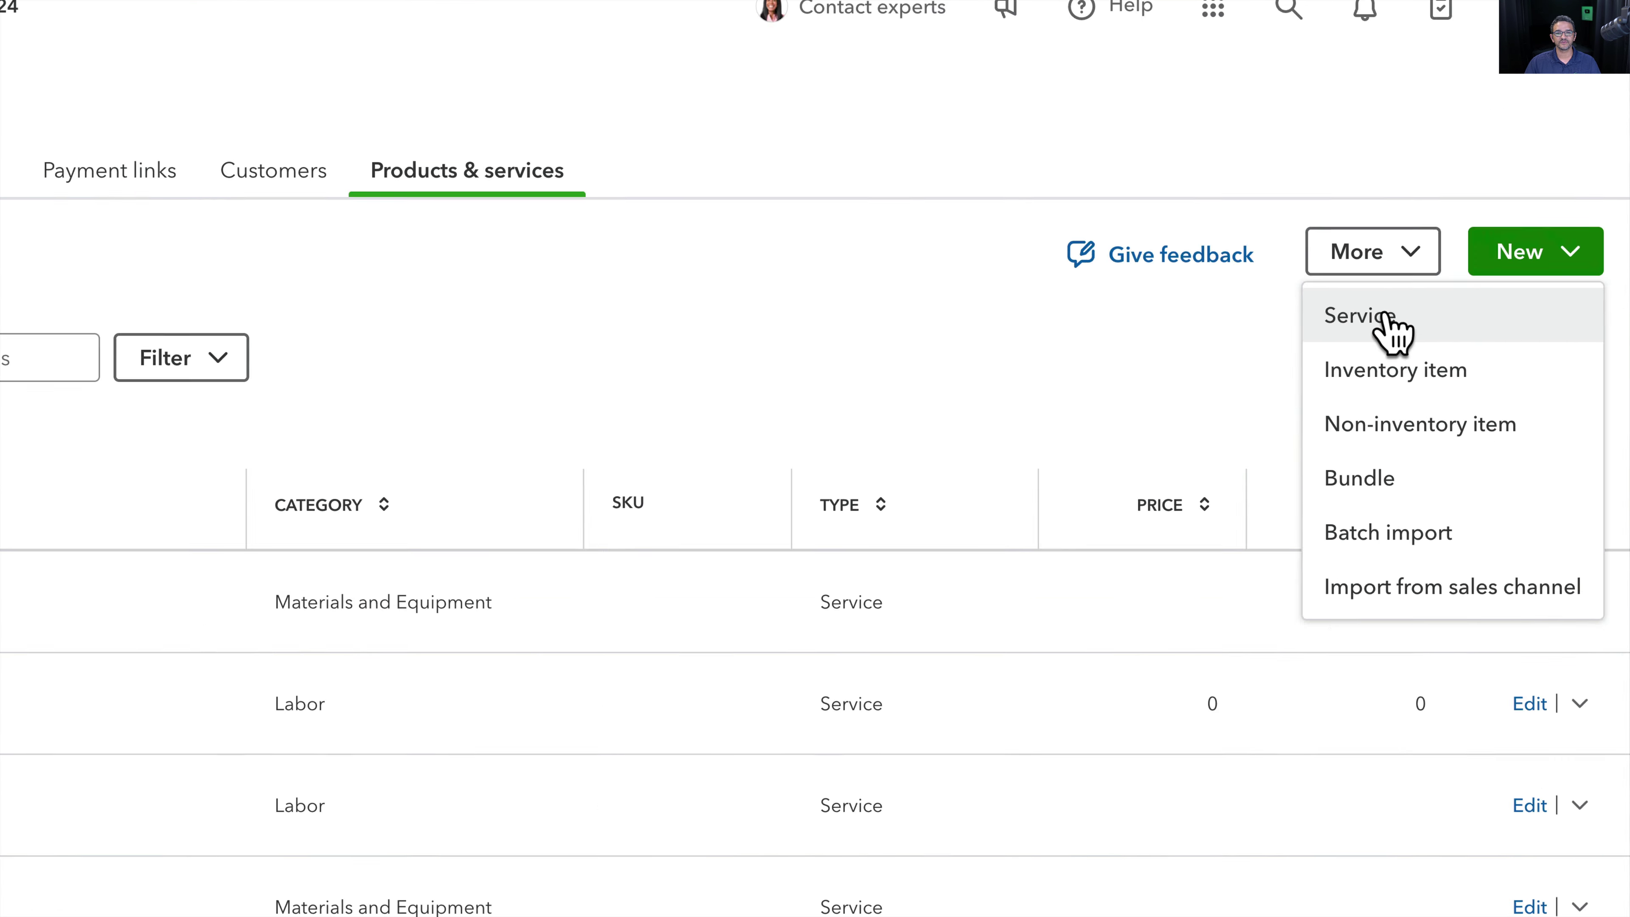
{"action": "left_click", "coordinate": [1389, 318]}
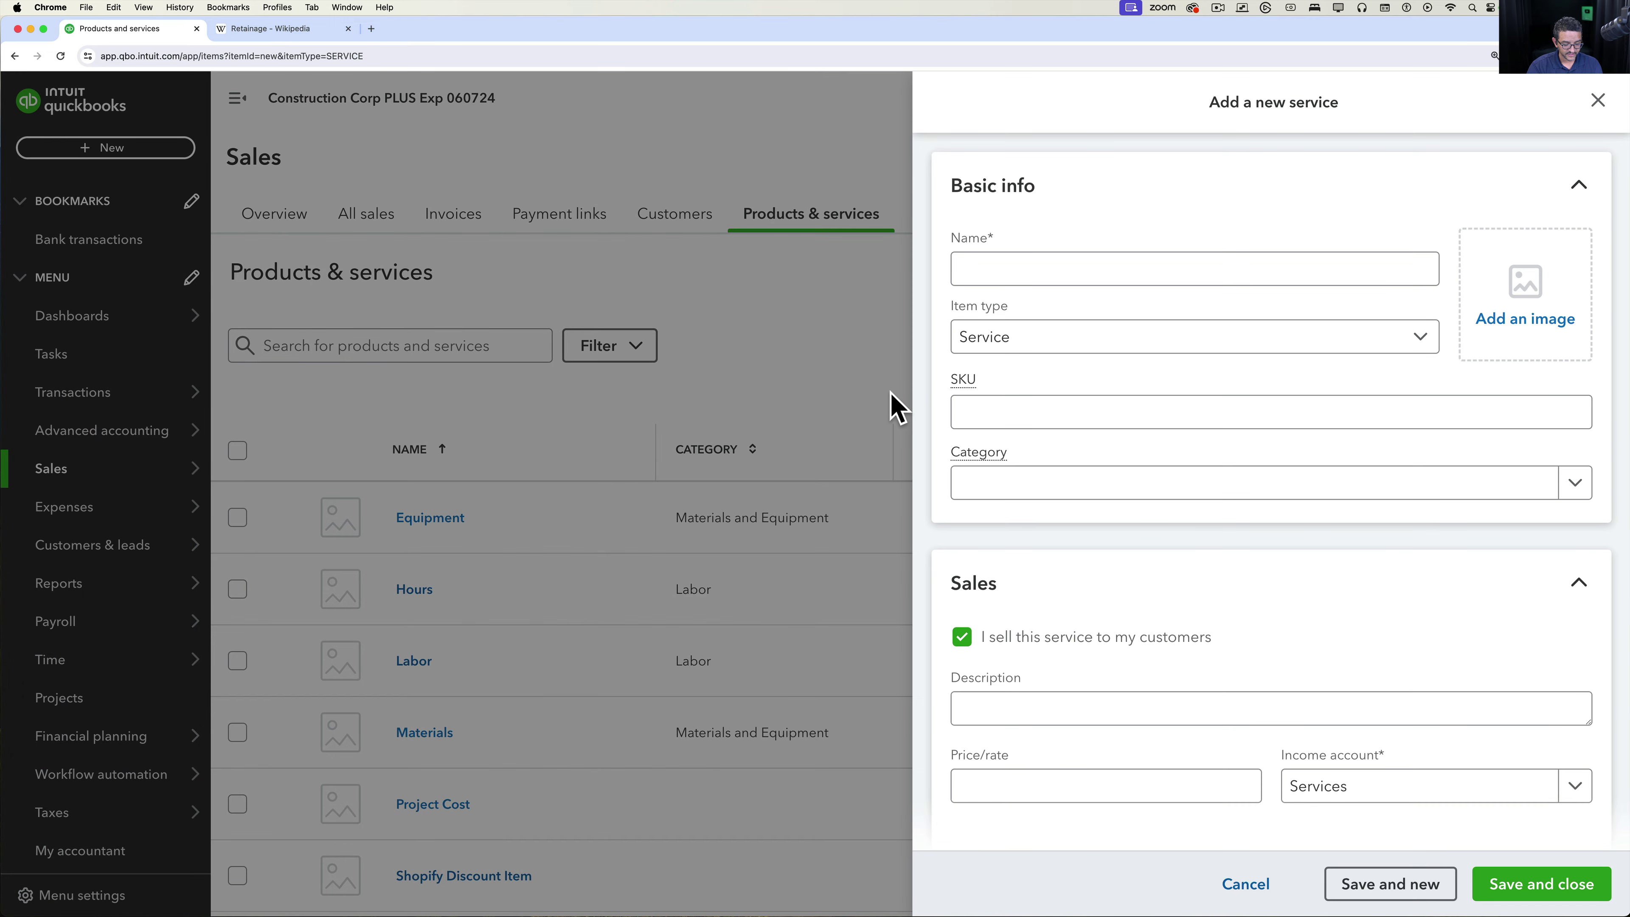
{"action": "left_click", "coordinate": [1001, 269]}
{"action": "type", "text": "Retainage"}
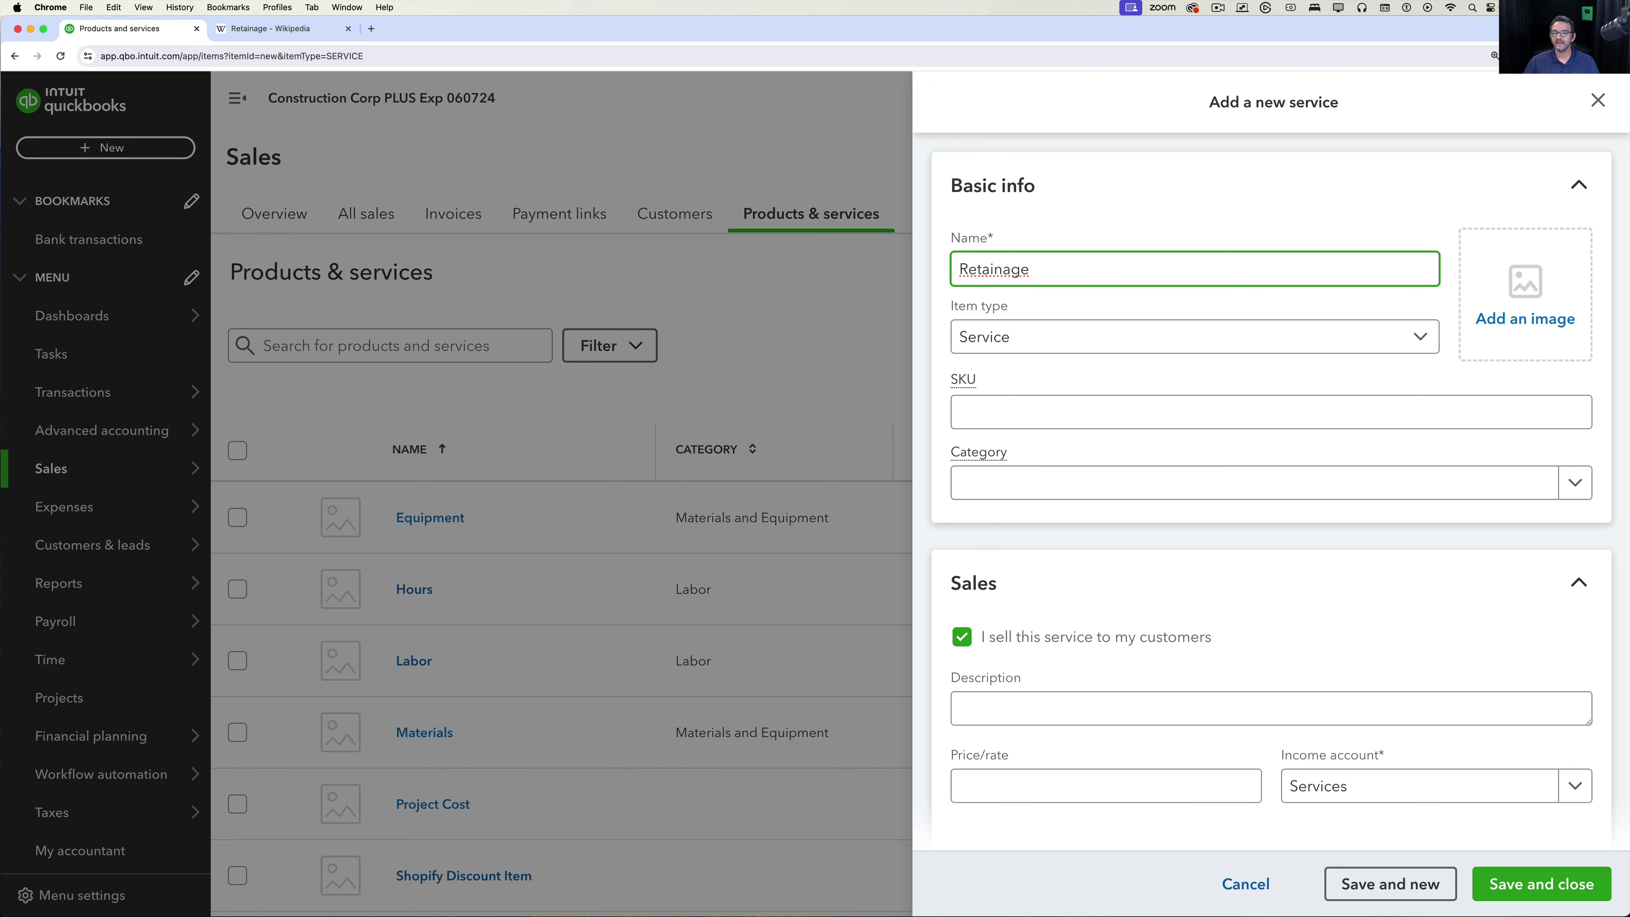
Mark the Retainage service as also purchased from a vendor.
{"action": "scroll", "coordinate": [1103, 474], "scroll_direction": "down", "scroll_amount": 4}
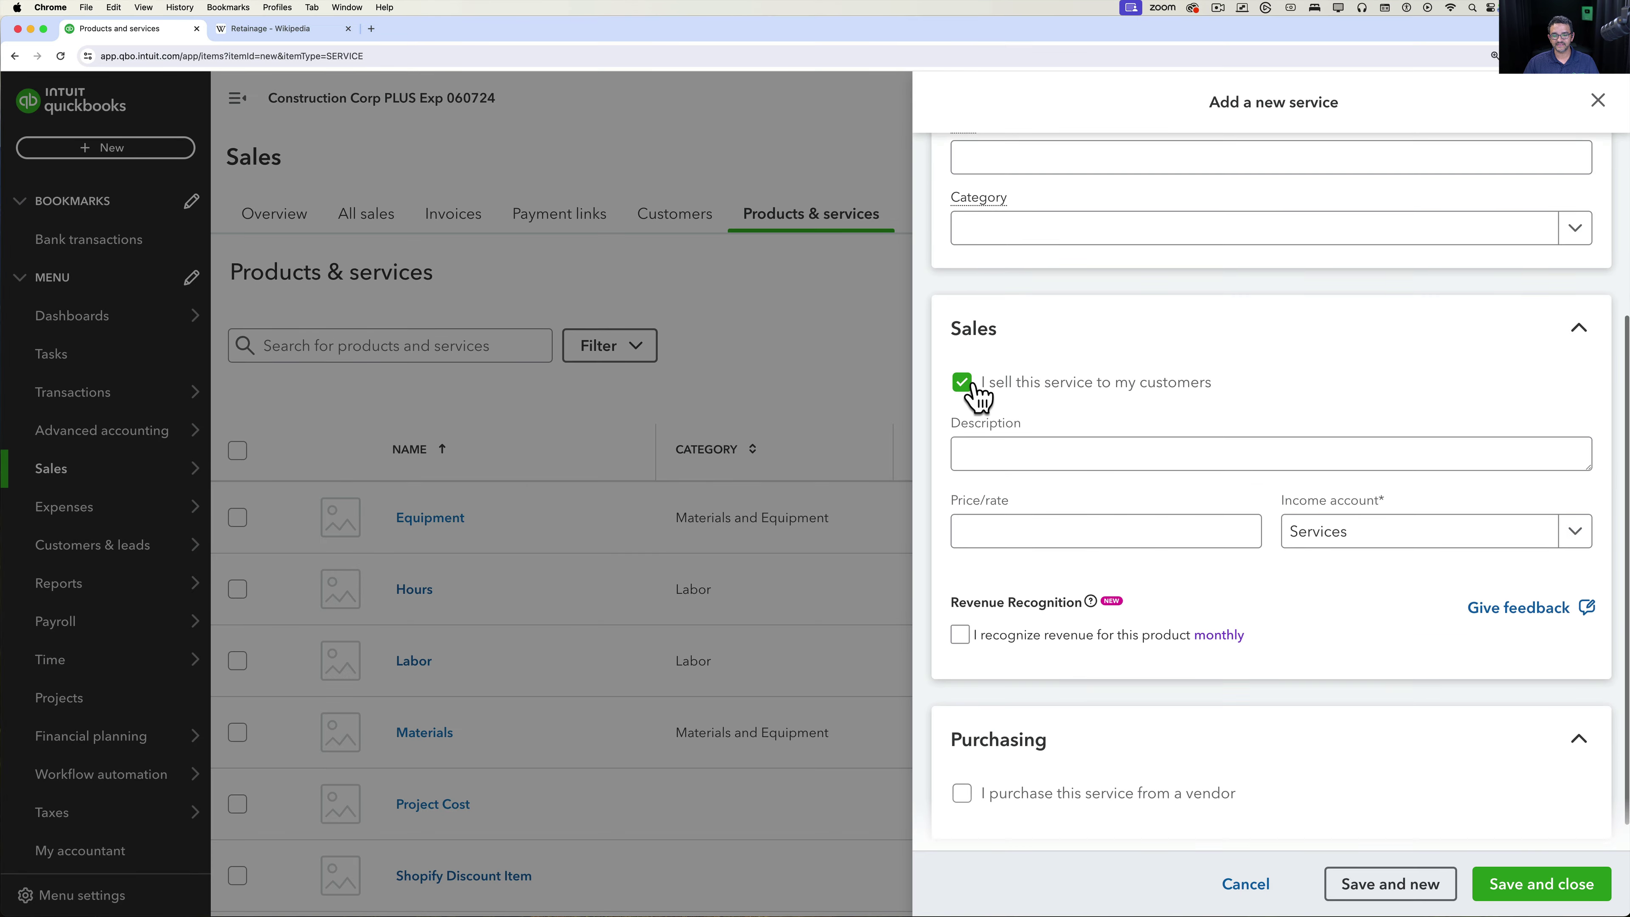
{"action": "scroll", "coordinate": [1001, 489], "scroll_direction": "down", "scroll_amount": 1}
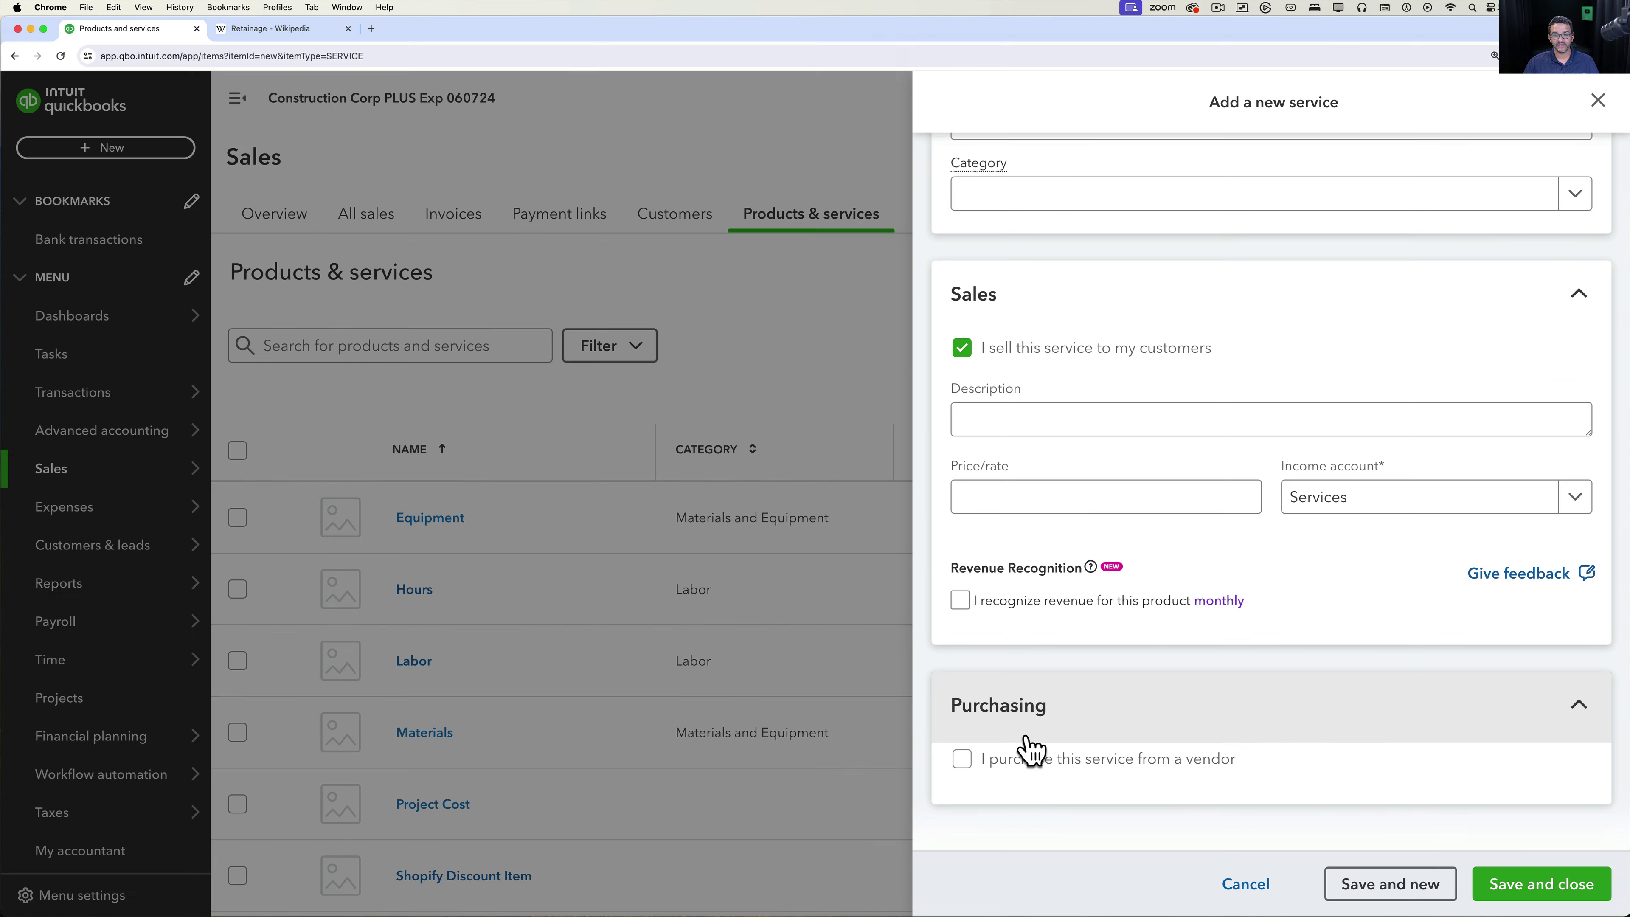
{"action": "left_click", "coordinate": [964, 764]}
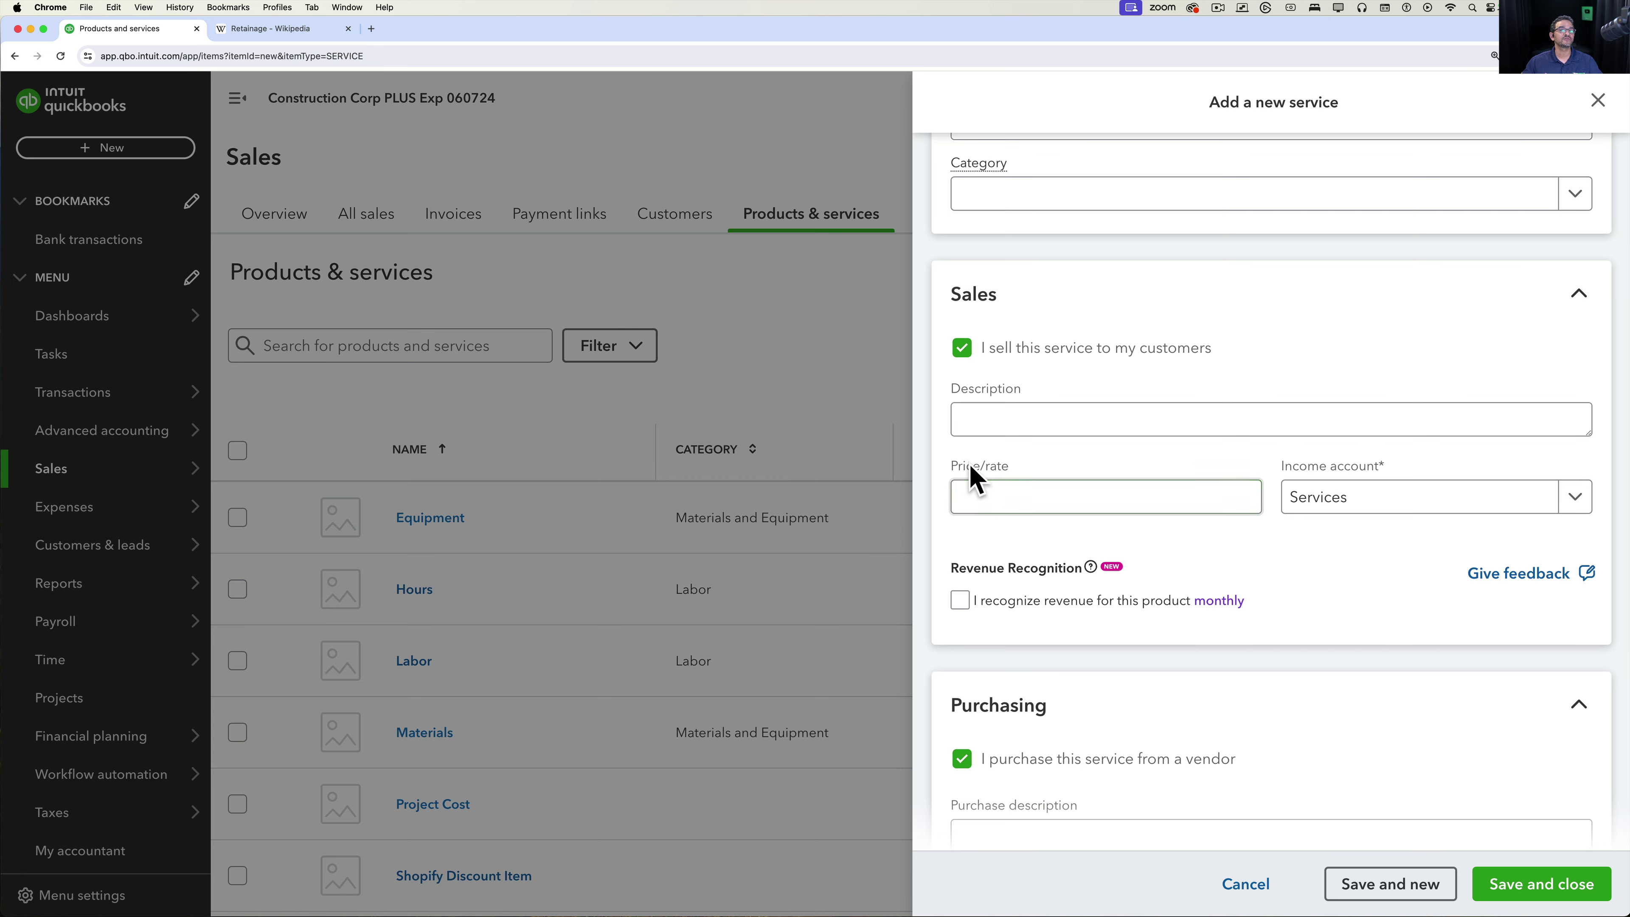
Set the Retainage service's income account to Retainage Receivable Asset (Withheld by Customers).
{"action": "scroll", "coordinate": [972, 473], "scroll_direction": "down", "scroll_amount": 2}
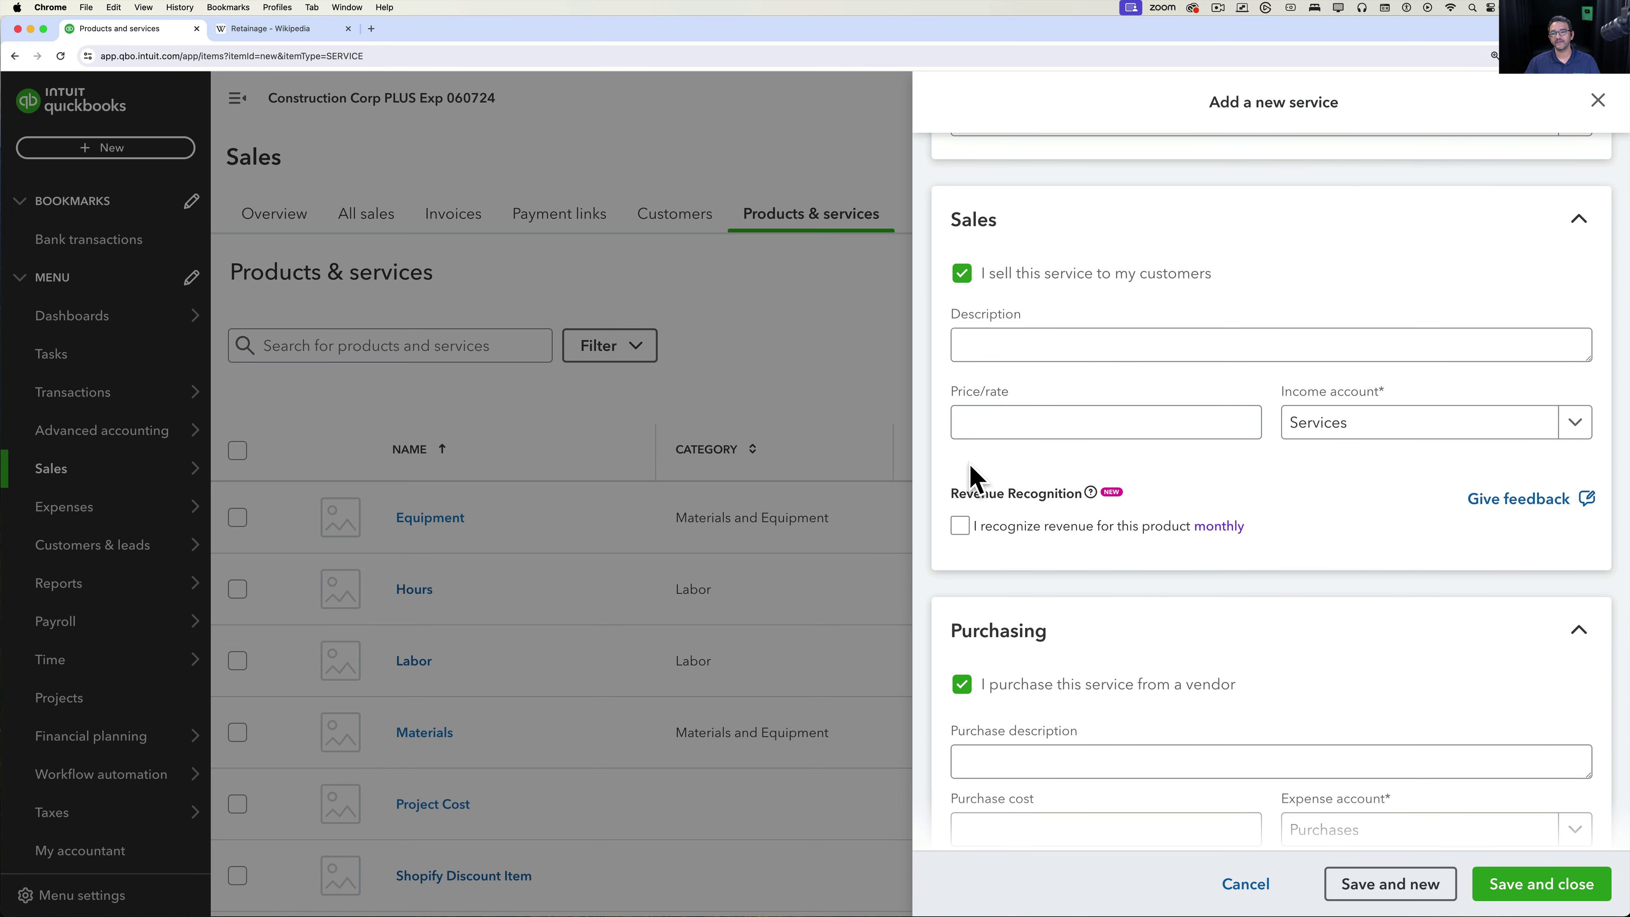
{"action": "scroll", "coordinate": [971, 476], "scroll_direction": "down", "scroll_amount": 2}
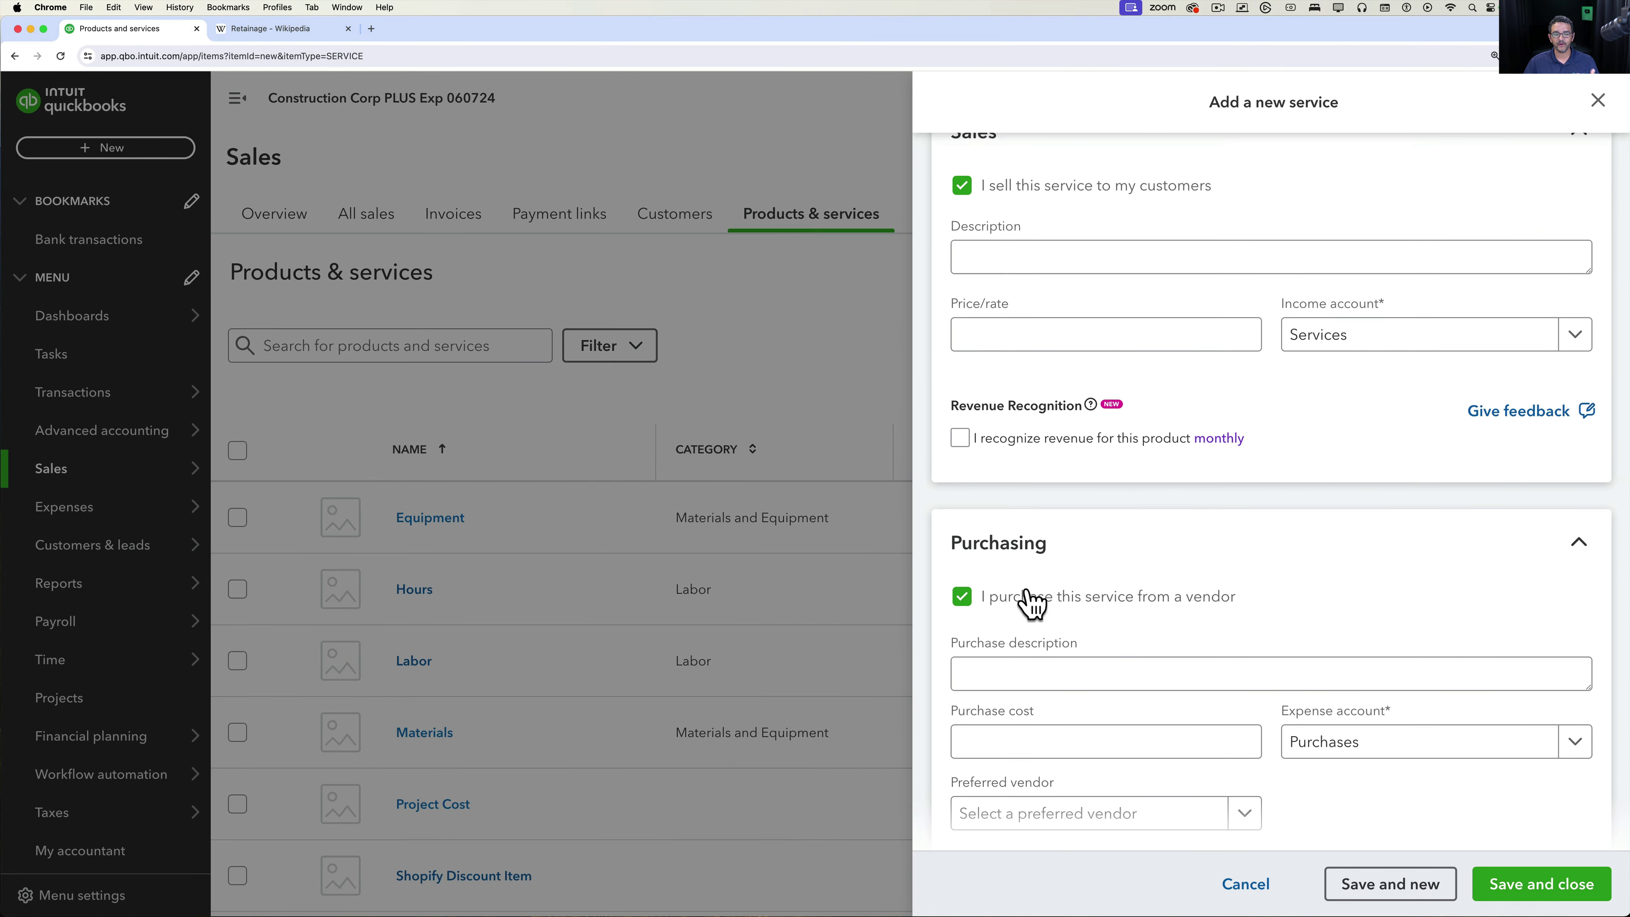
{"action": "scroll", "coordinate": [1032, 603], "scroll_direction": "up", "scroll_amount": 2}
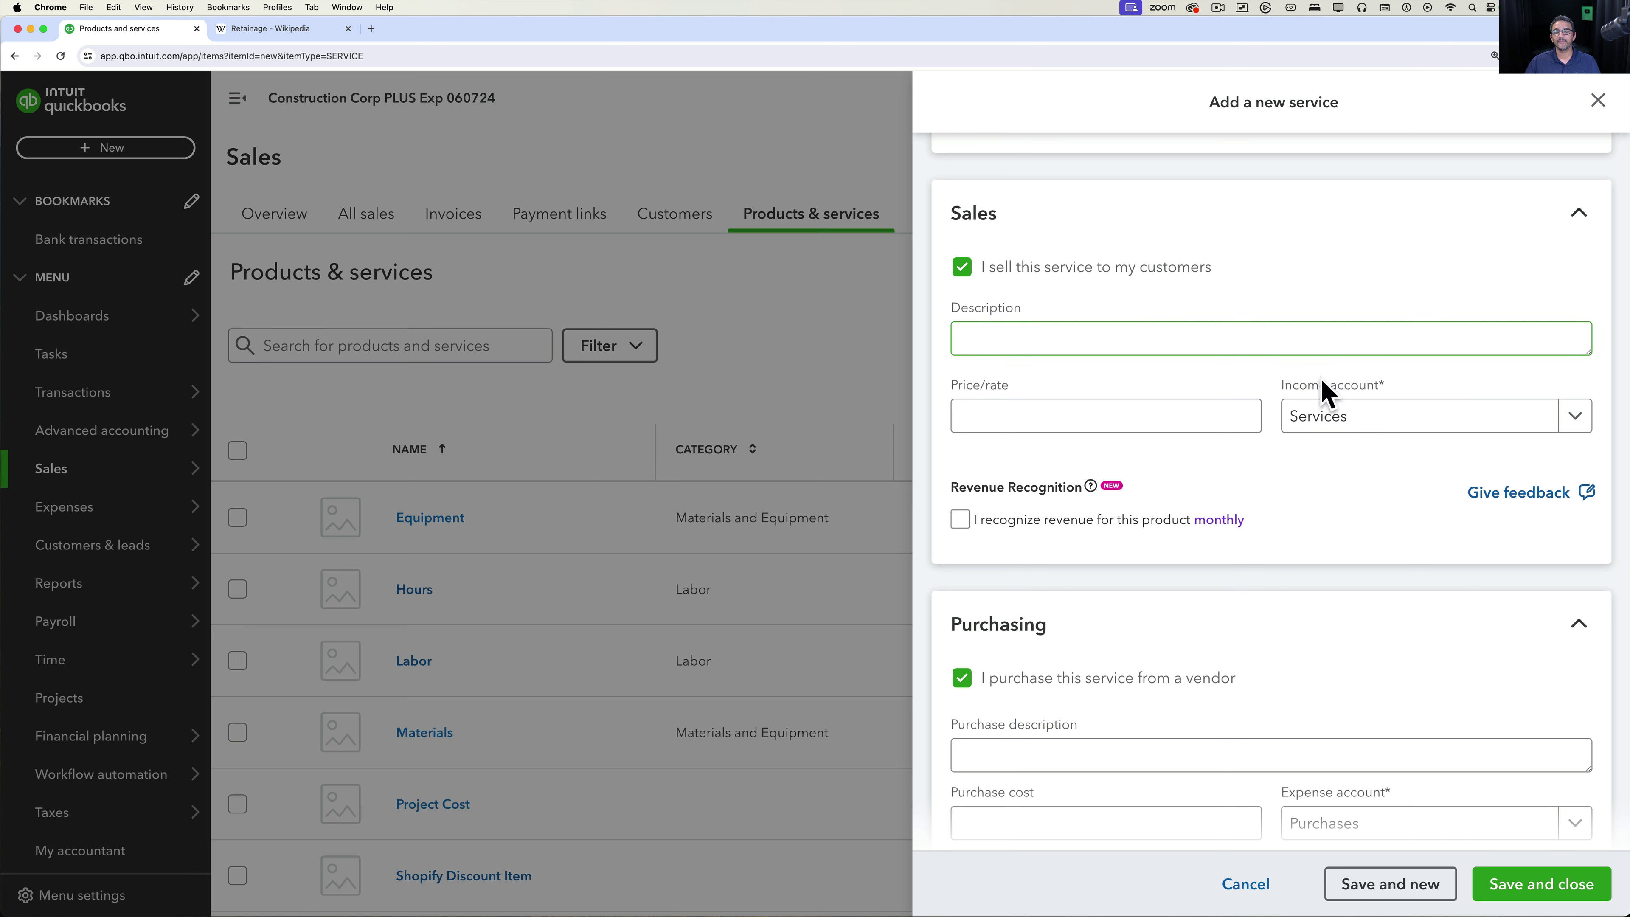
{"action": "left_click", "coordinate": [1435, 440]}
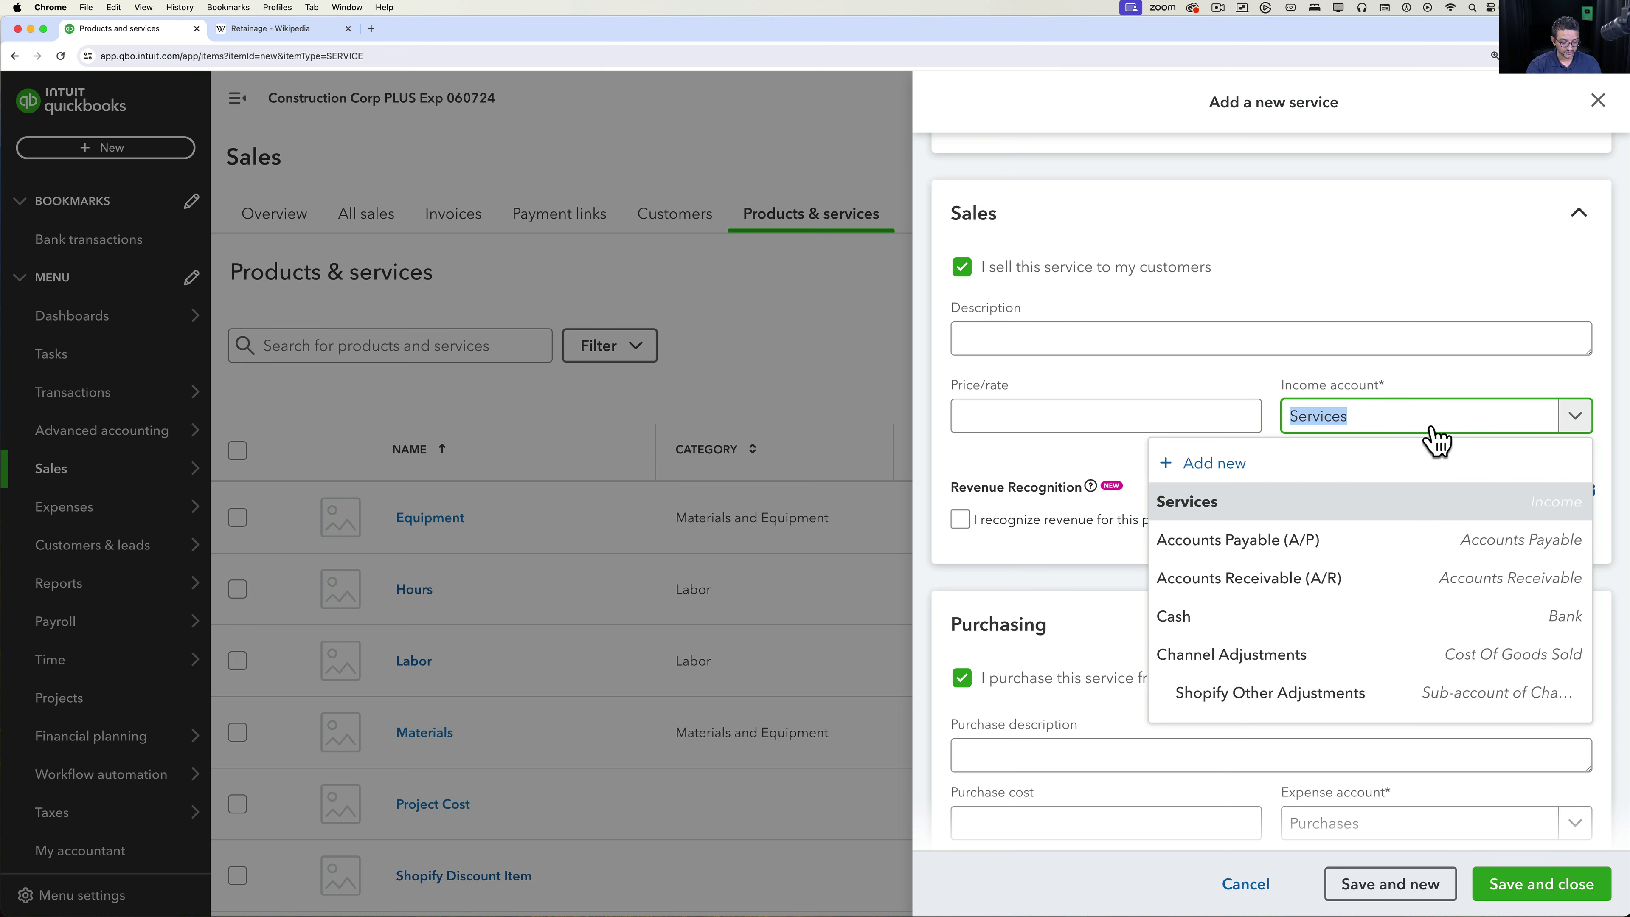
{"action": "type", "text": "custo"}
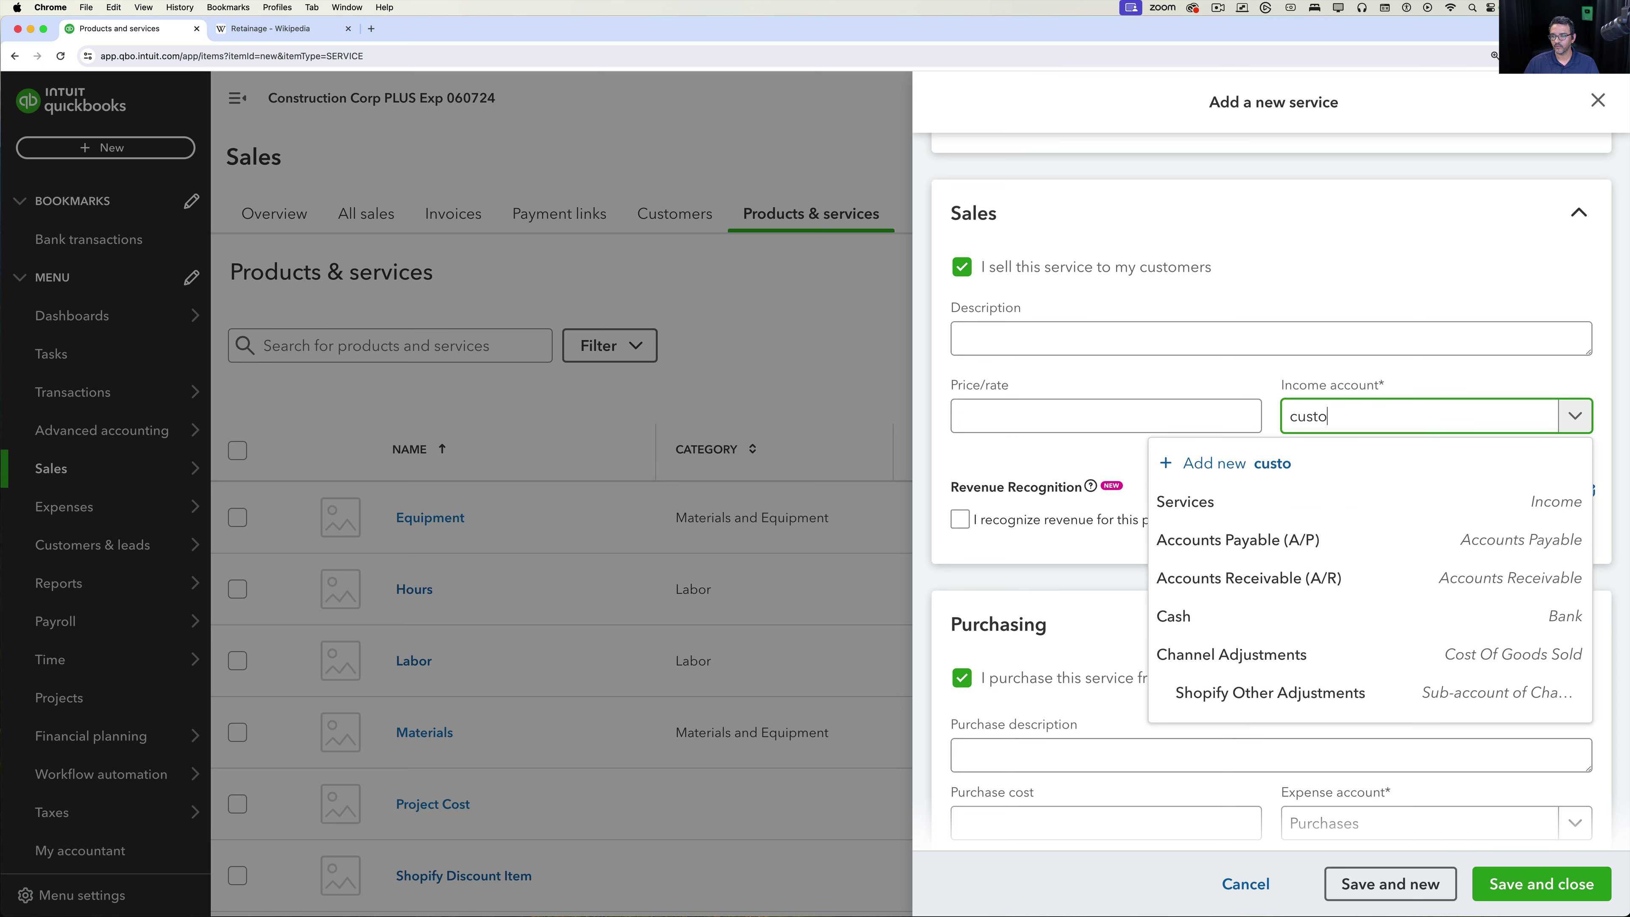
{"action": "type", "text": "mer"}
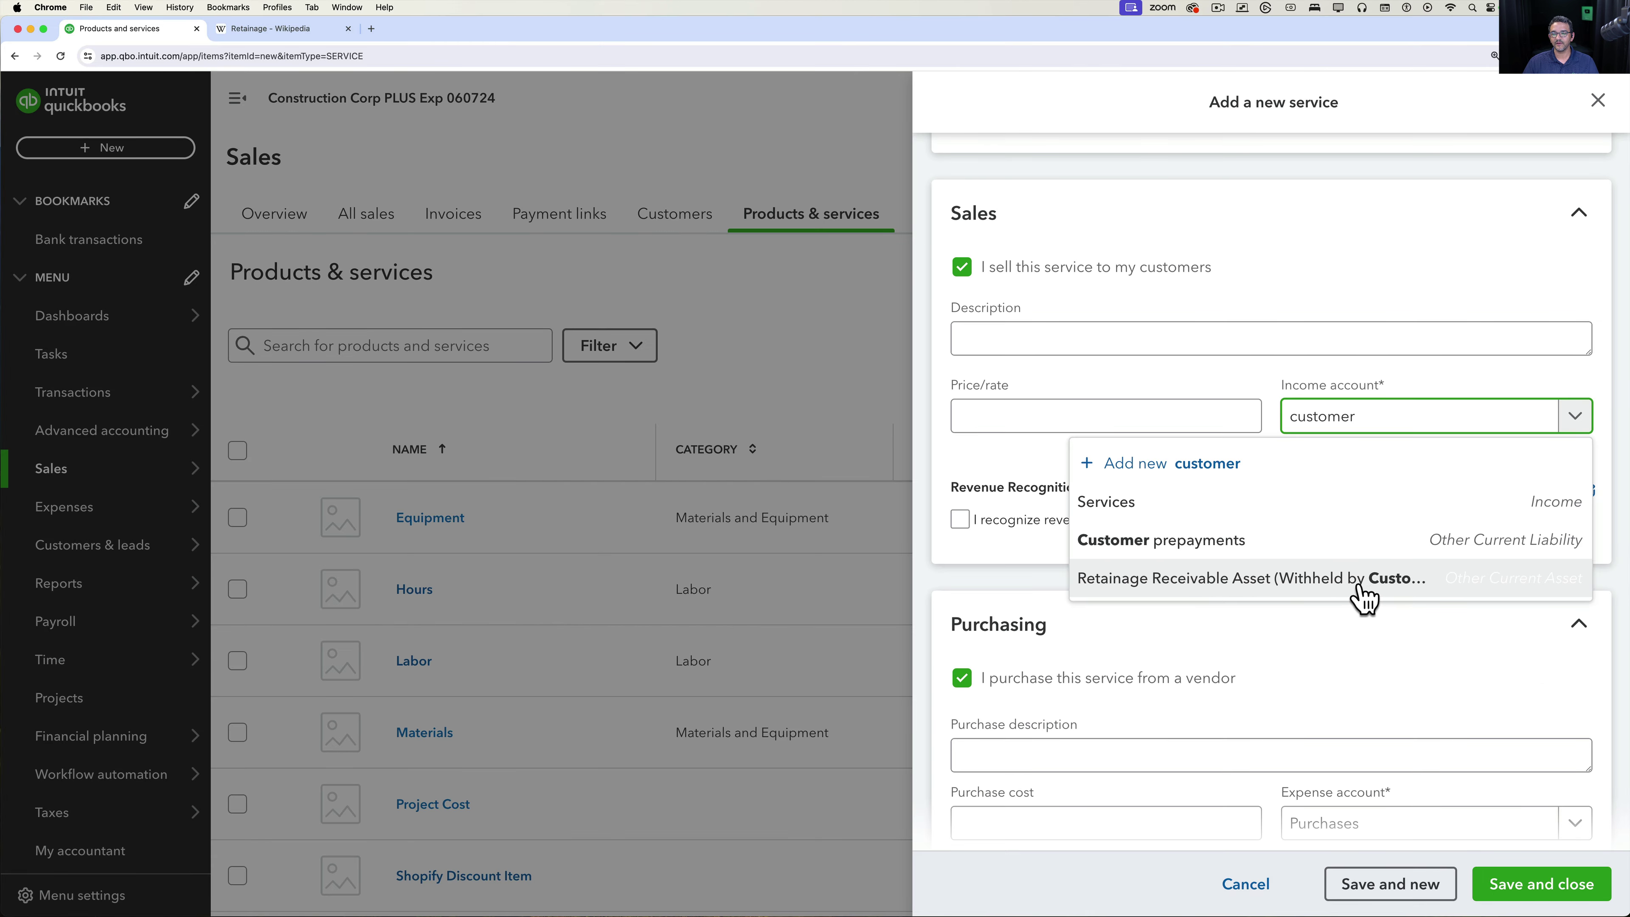
{"action": "left_click", "coordinate": [1364, 597]}
{"action": "left_click", "coordinate": [1322, 428]}
{"action": "left_click", "coordinate": [1326, 429]}
{"action": "left_click", "coordinate": [1327, 426]}
{"action": "left_click_drag", "start_coordinate": [1350, 422], "coordinate": [1290, 417]}
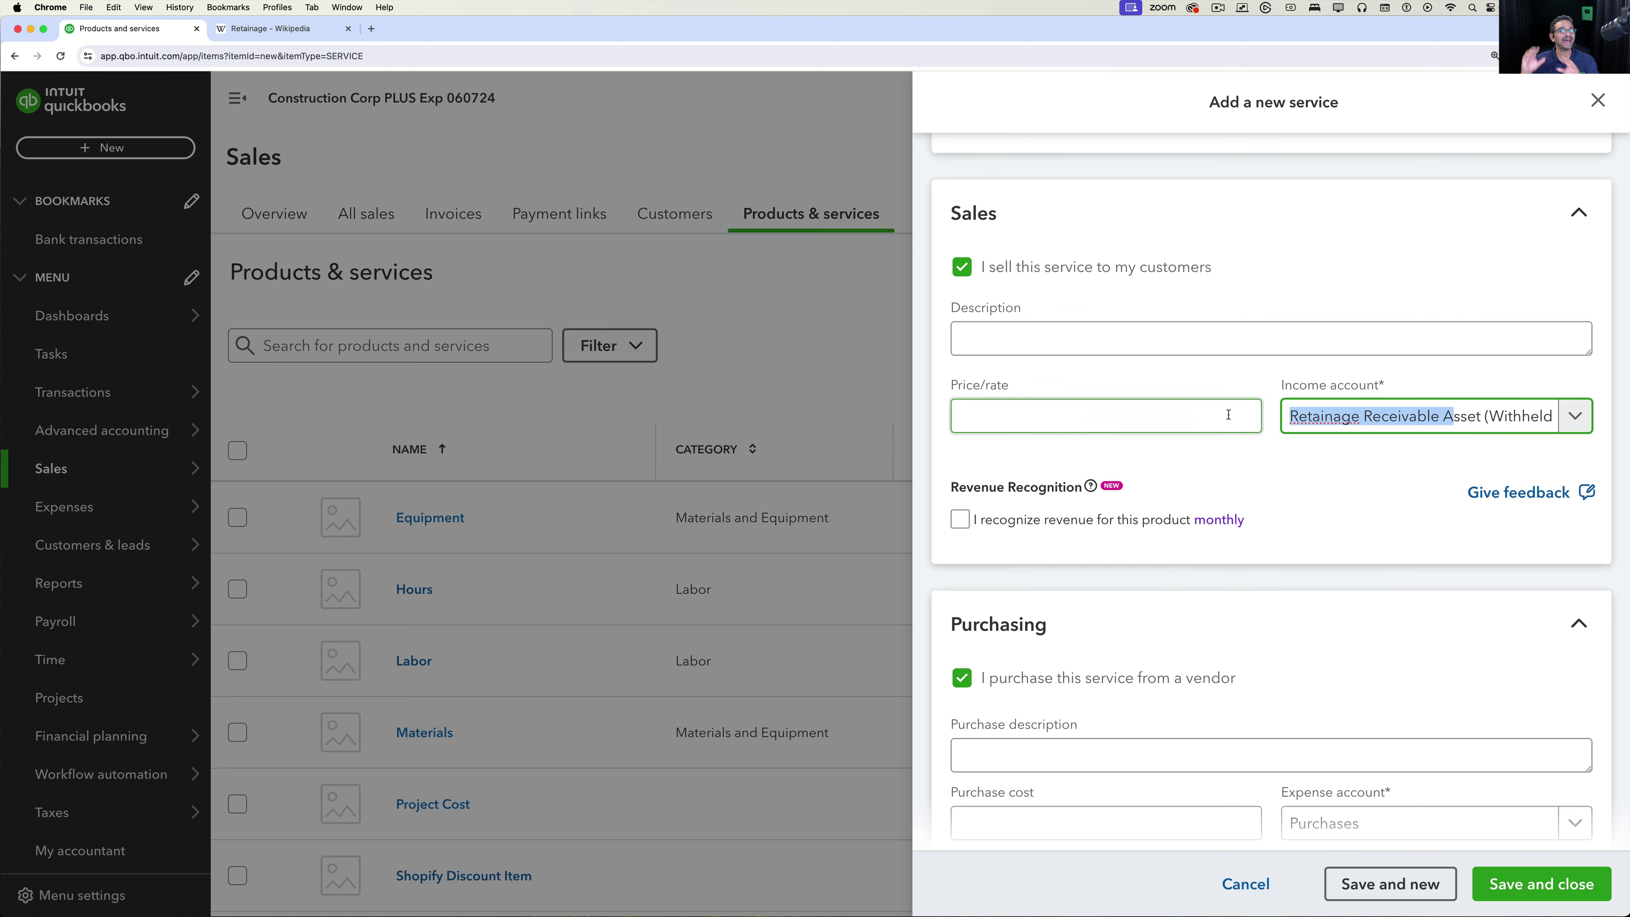
{"action": "left_click", "coordinate": [1245, 313]}
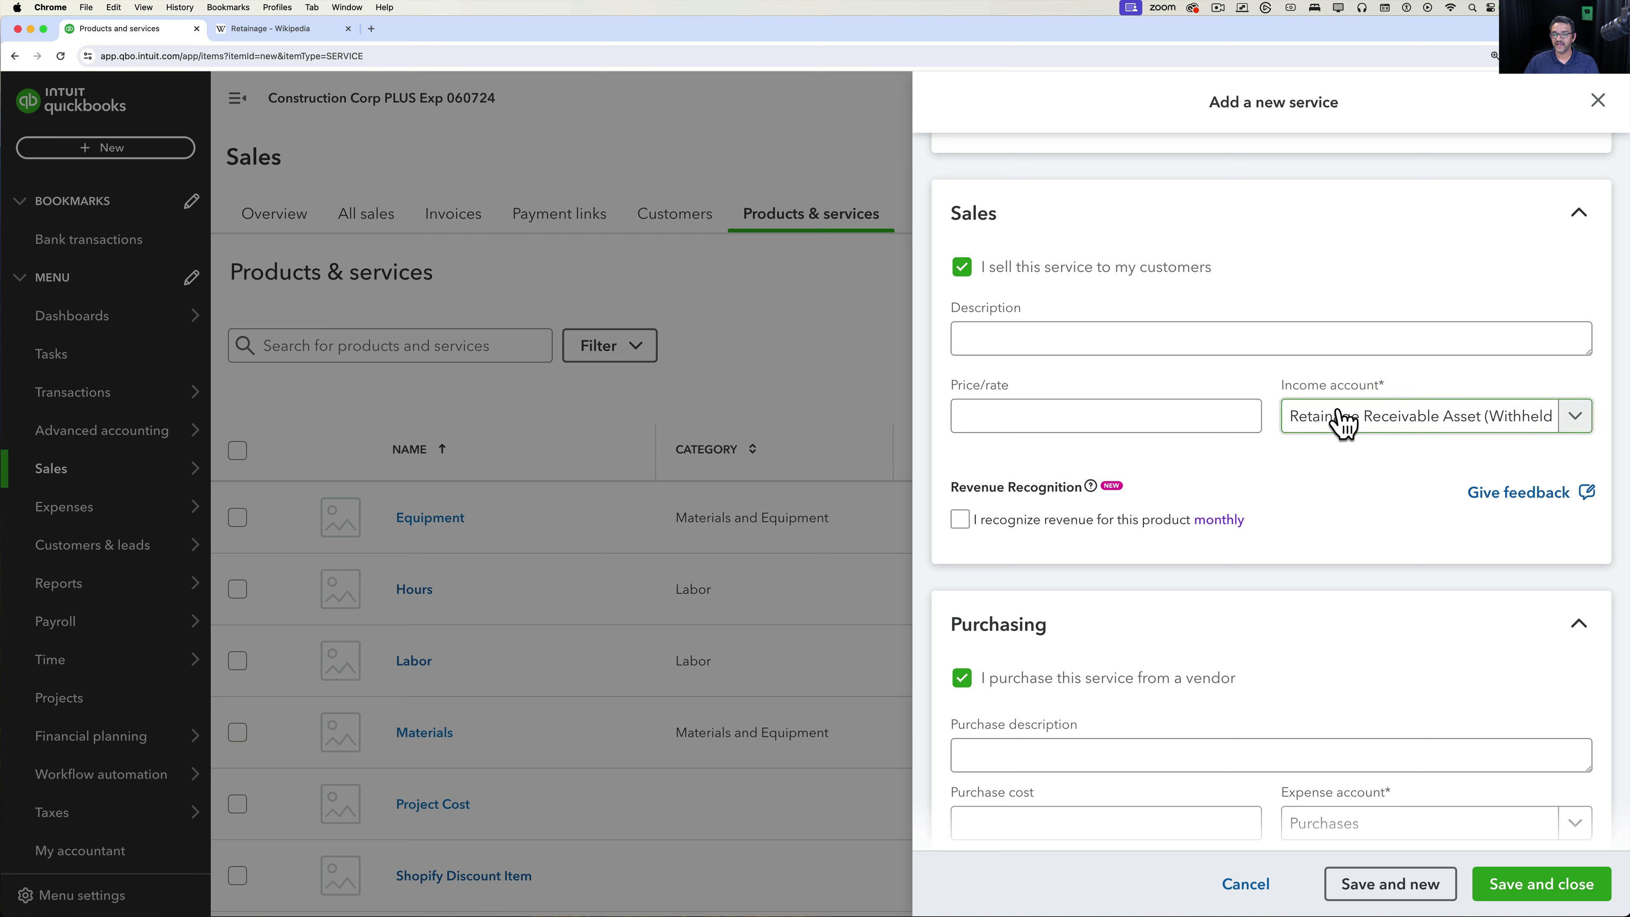
Set the Retainage service's expense account to Retainage Payable Liability (Withheld from Suppliers).
{"action": "scroll", "coordinate": [1081, 688], "scroll_direction": "down", "scroll_amount": 3}
{"action": "left_click", "coordinate": [1332, 703]}
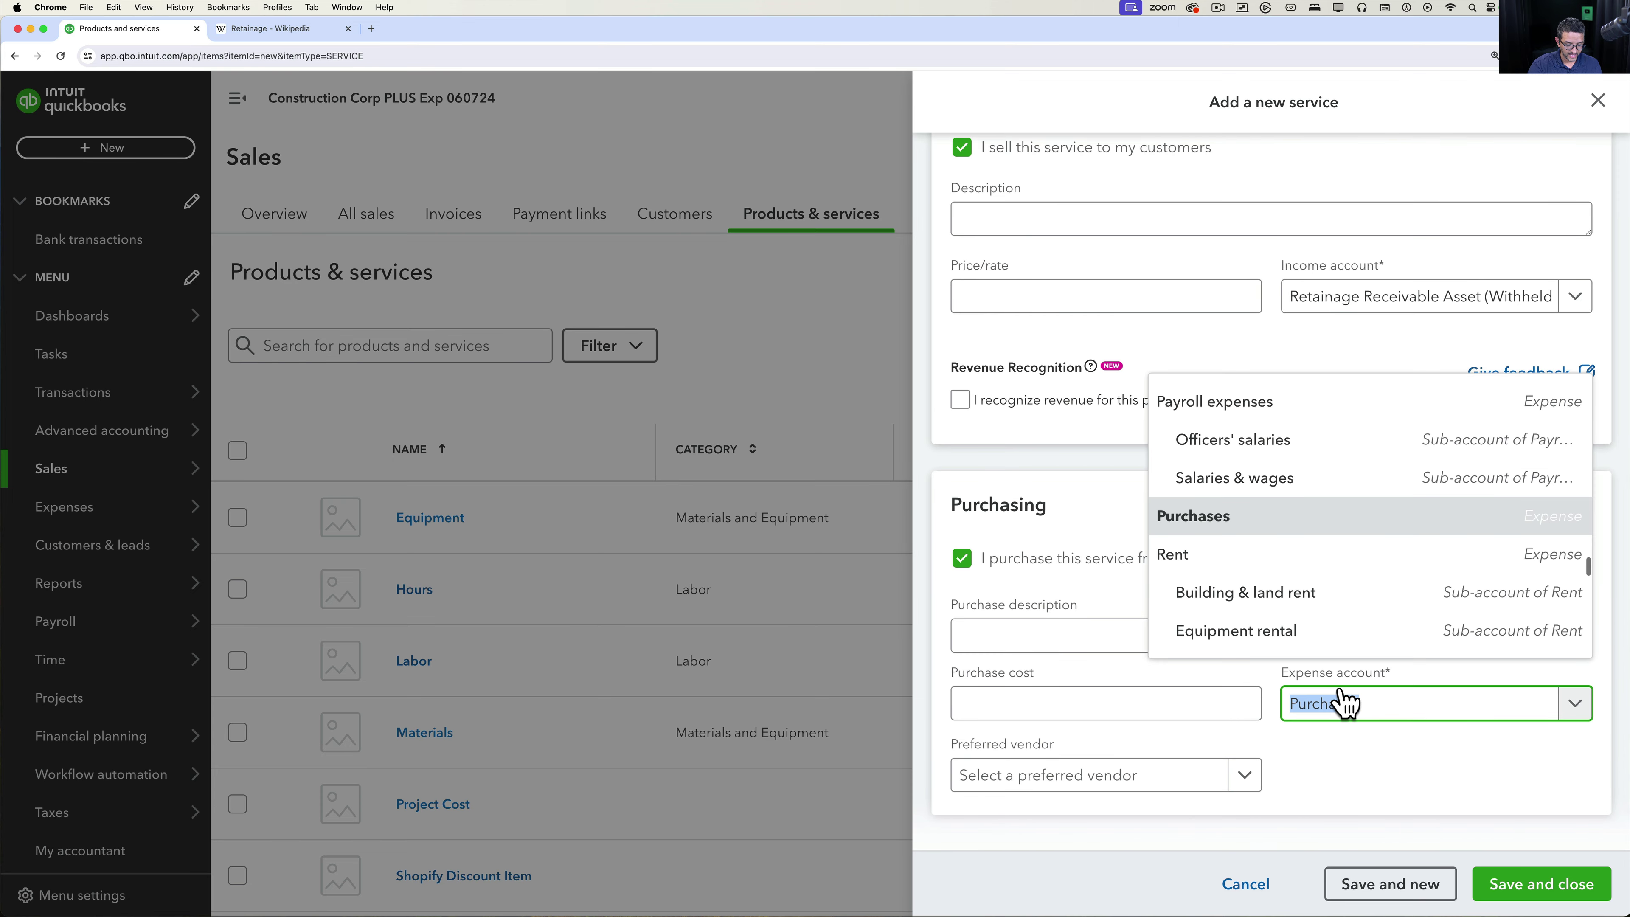
{"action": "type", "text": "suppl"}
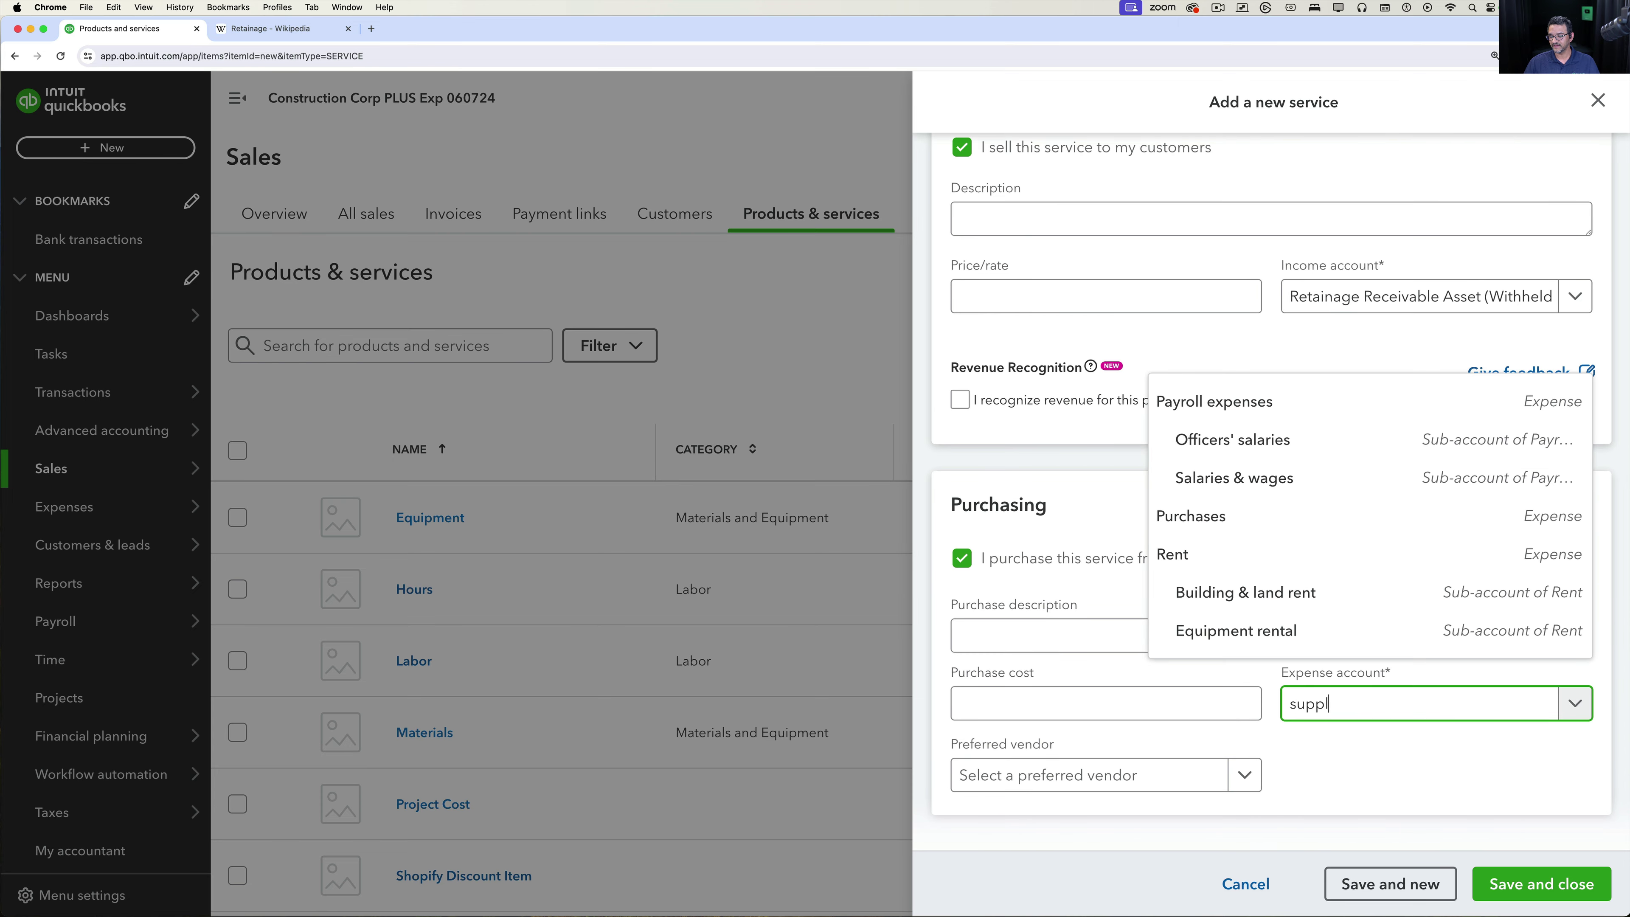
{"action": "type", "text": "i"}
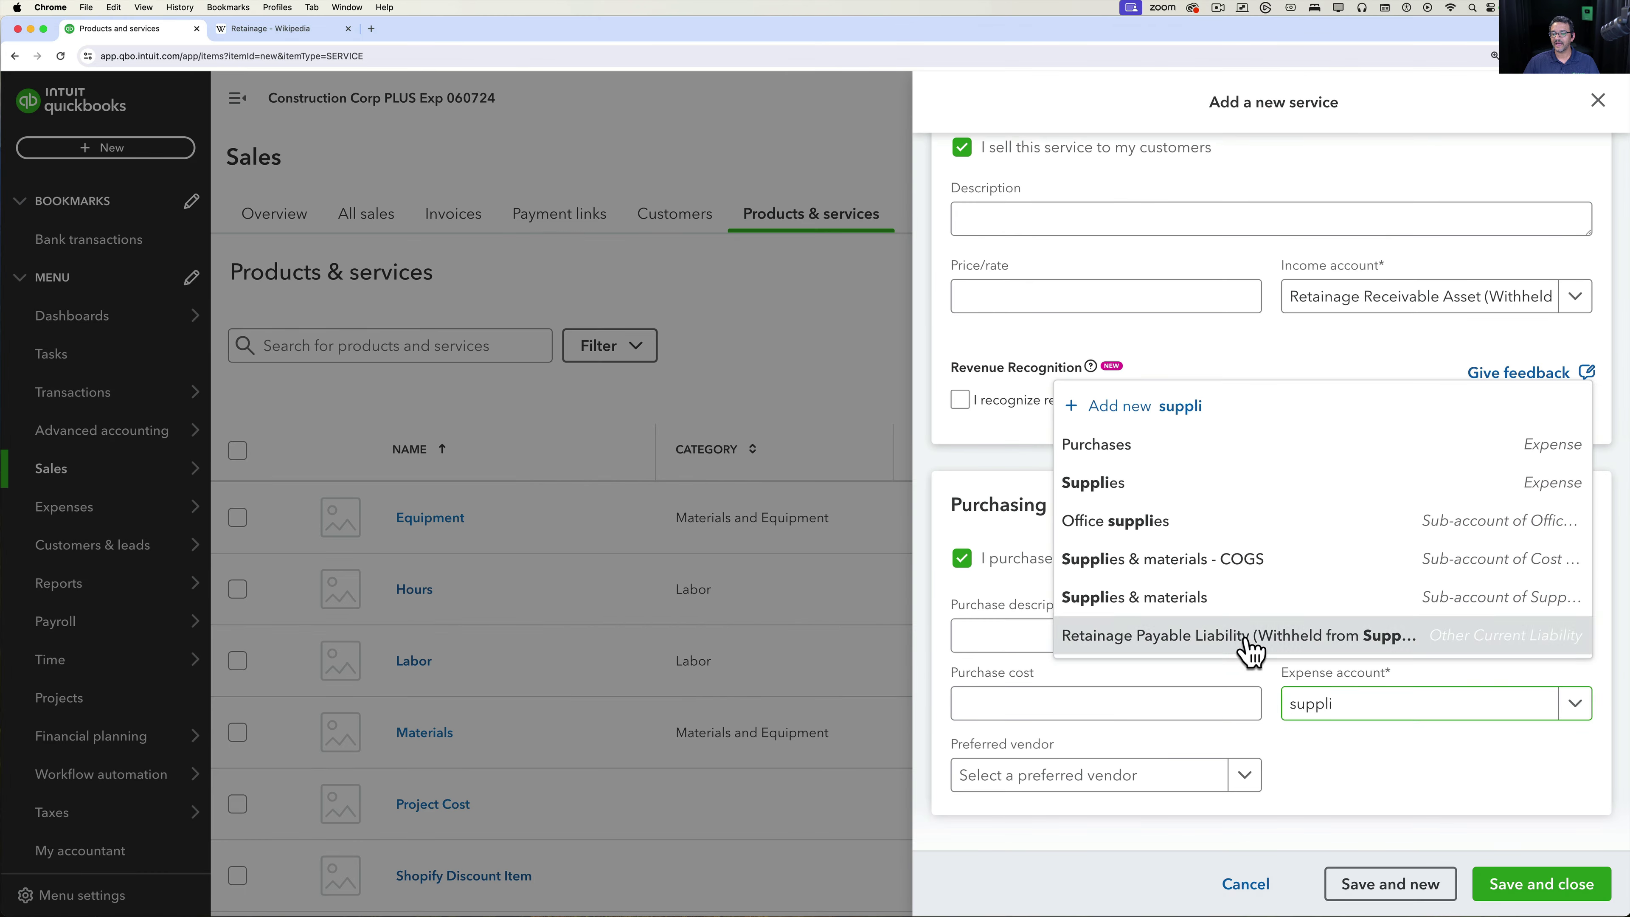
{"action": "left_click", "coordinate": [1252, 632]}
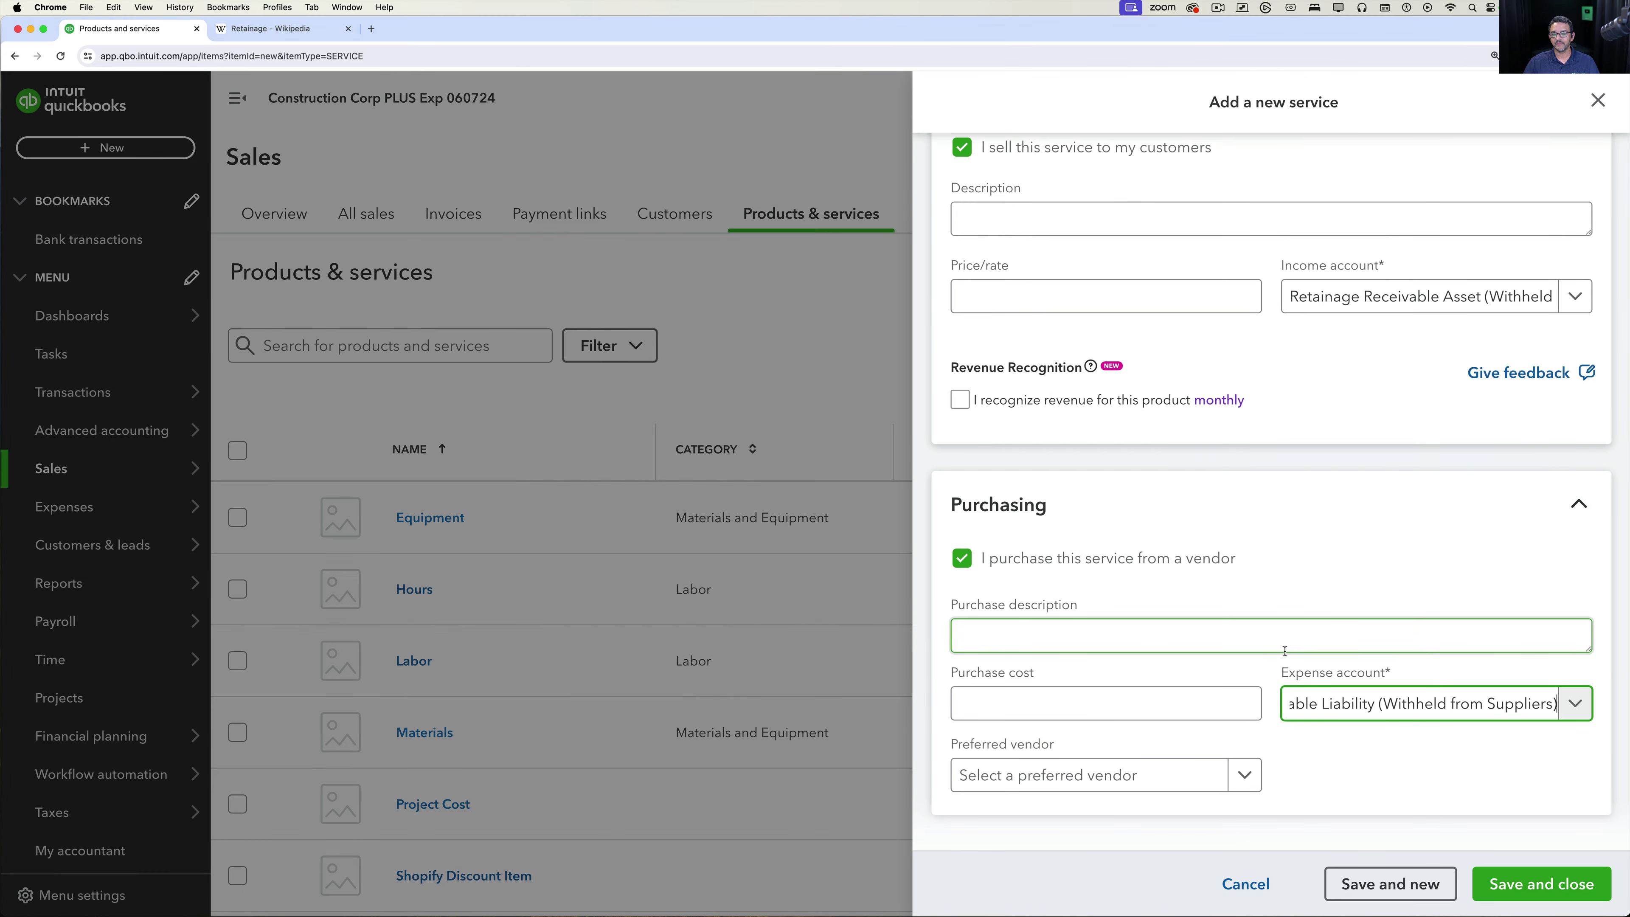
{"action": "left_click", "coordinate": [1353, 718]}
{"action": "left_click", "coordinate": [1368, 717]}
{"action": "left_click_drag", "start_coordinate": [1368, 717], "coordinate": [1237, 705]}
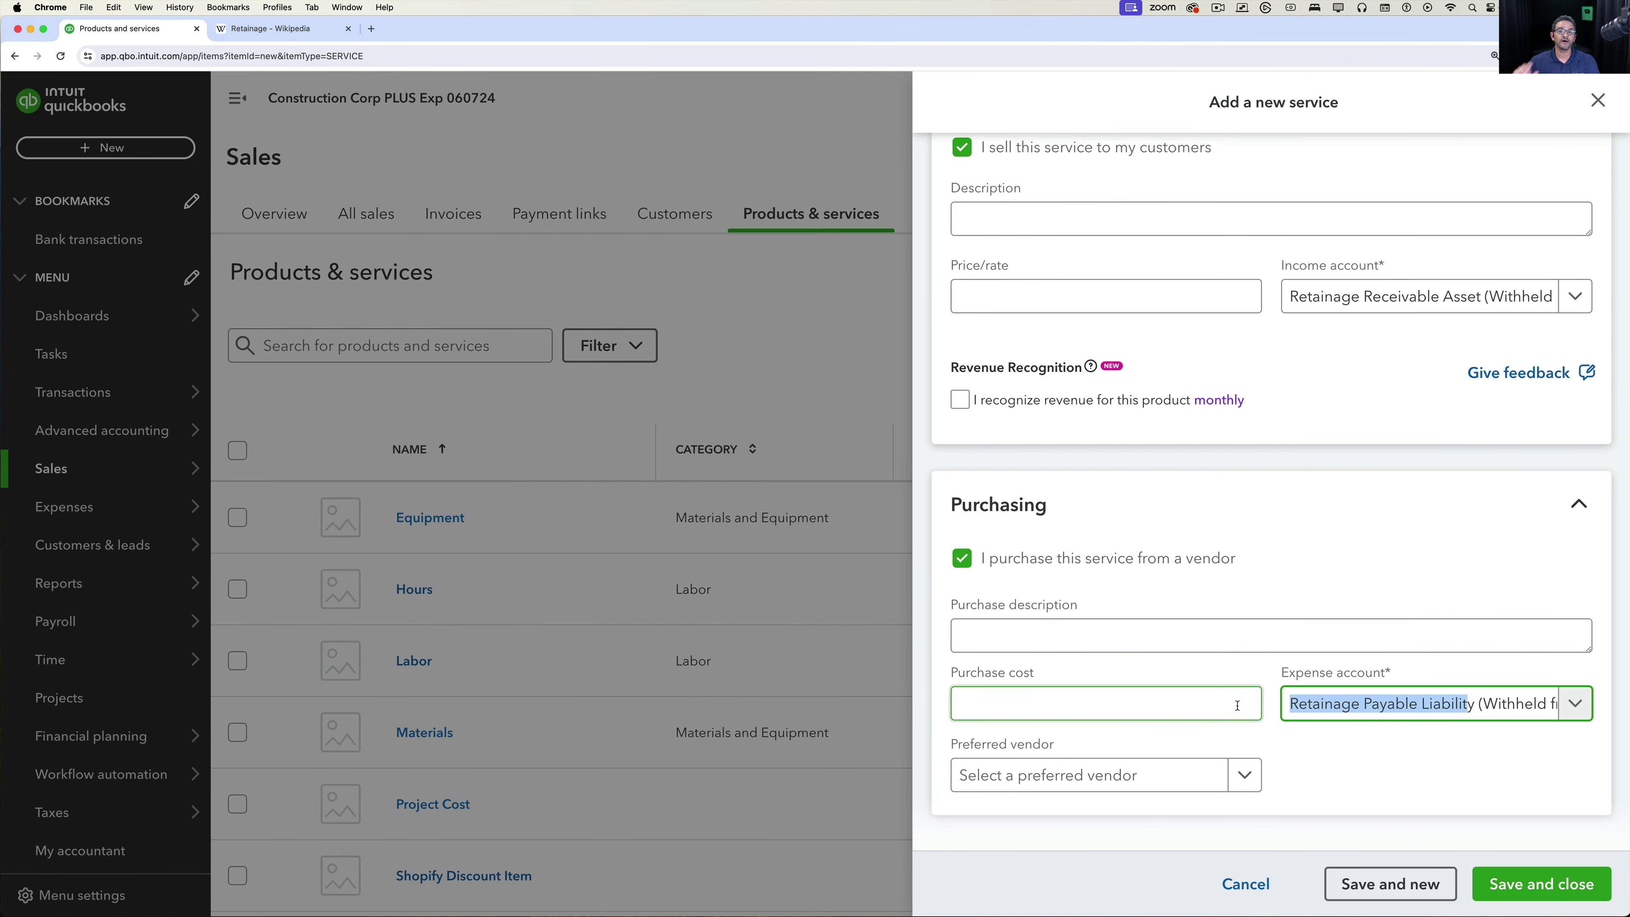
{"action": "left_click", "coordinate": [1365, 757]}
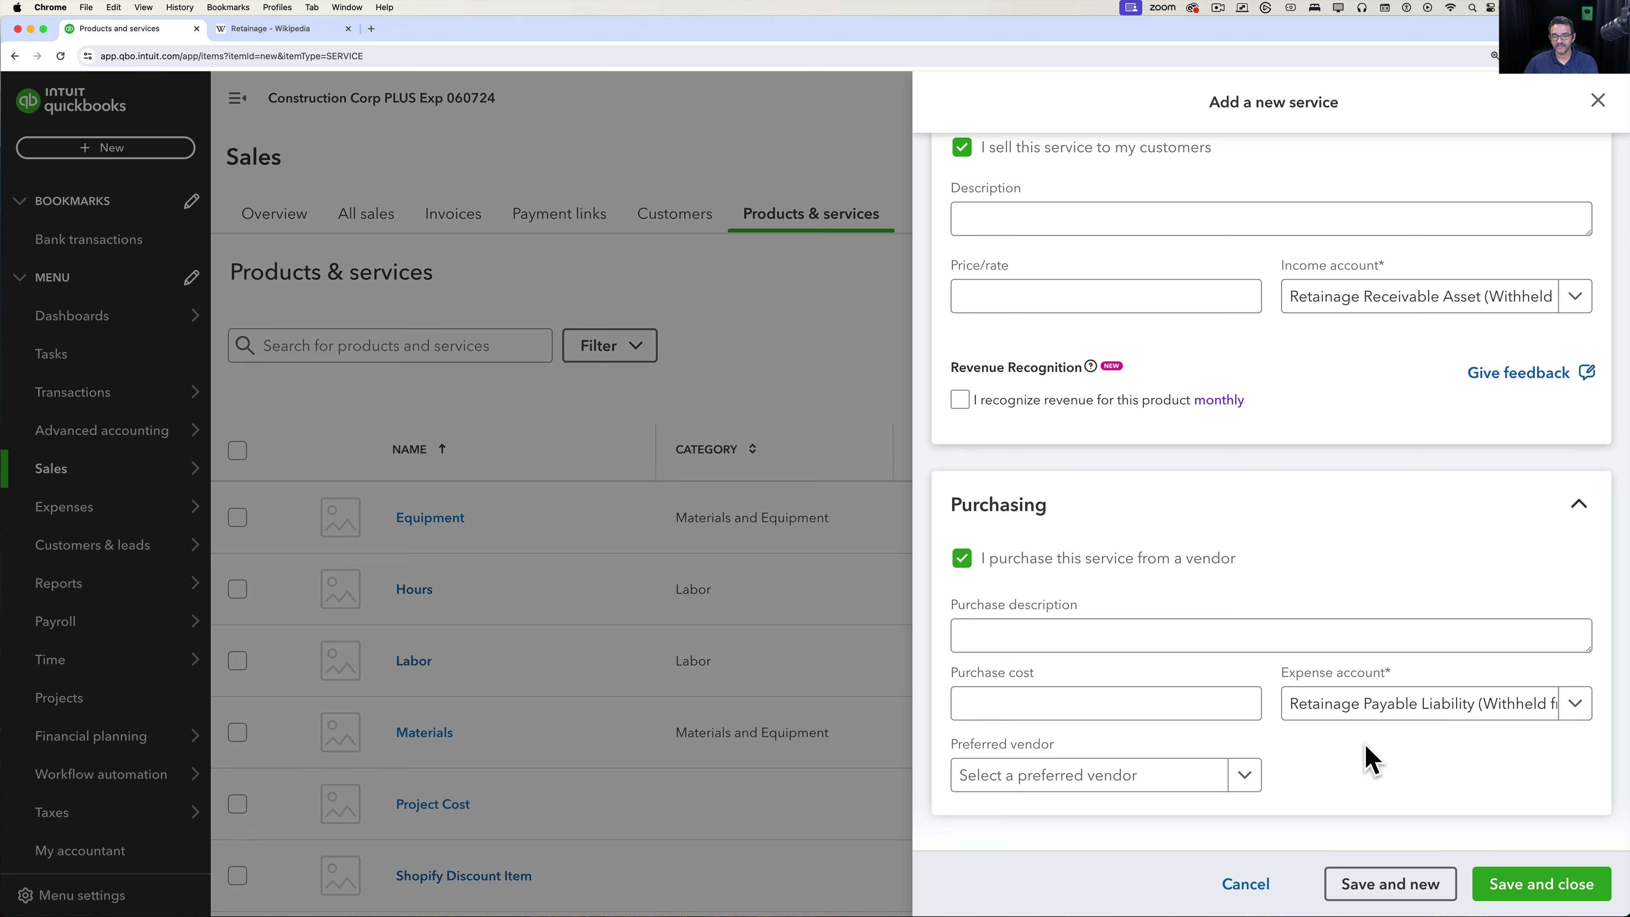
{"action": "left_click", "coordinate": [1452, 710]}
{"action": "left_click", "coordinate": [1456, 713]}
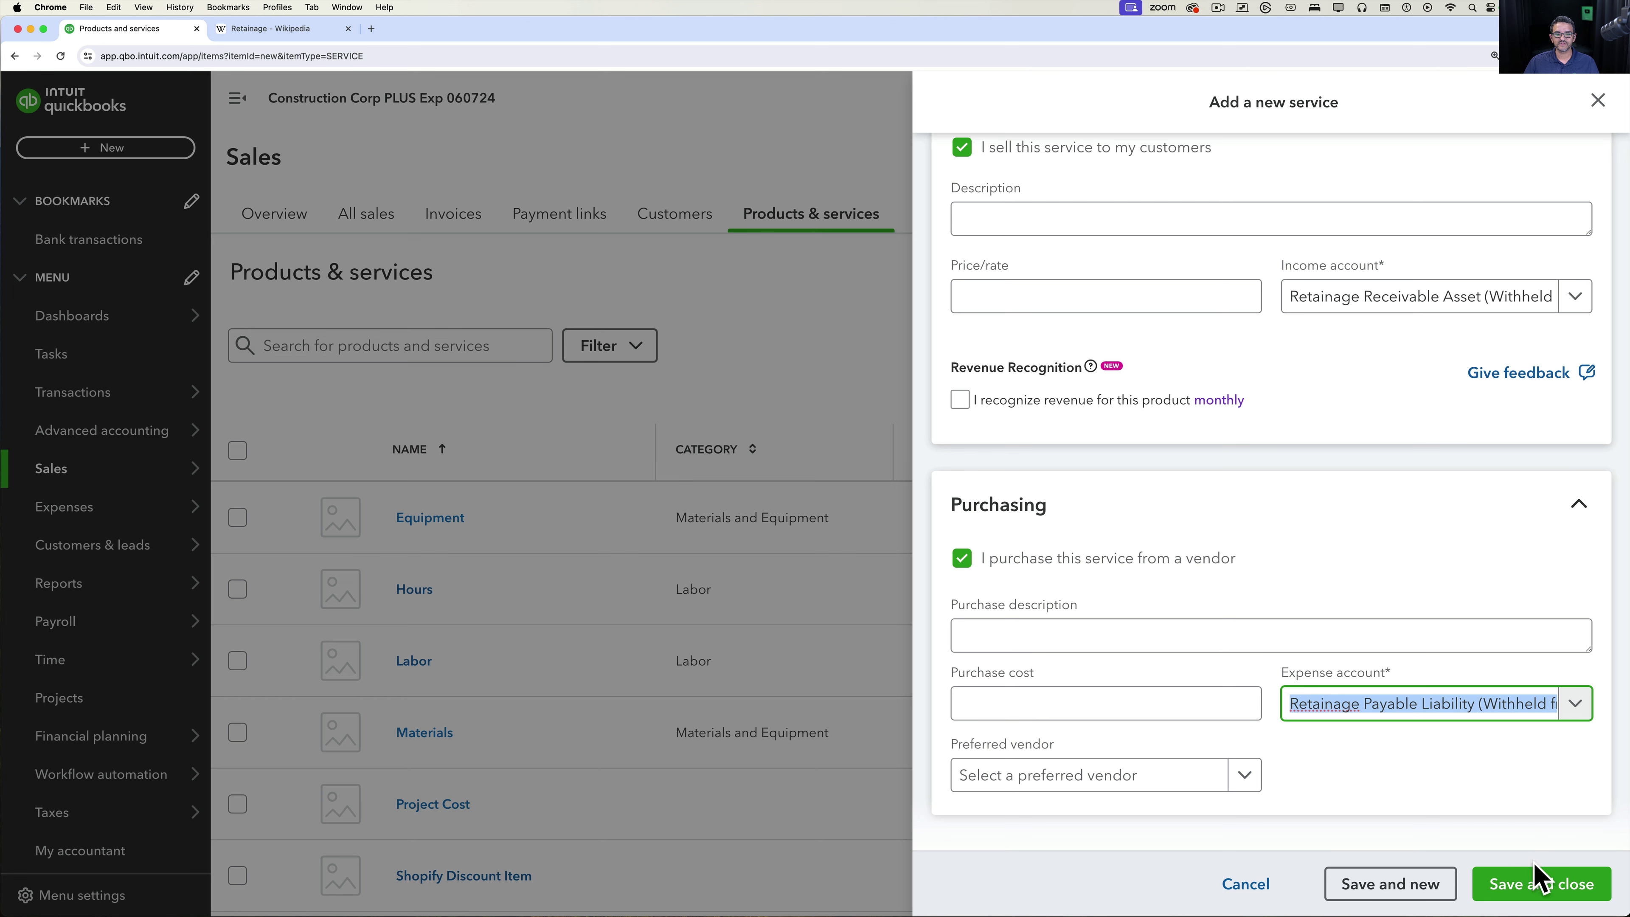
Save the Retainage service and locate it in the products and services list.
{"action": "left_click", "coordinate": [1540, 880]}
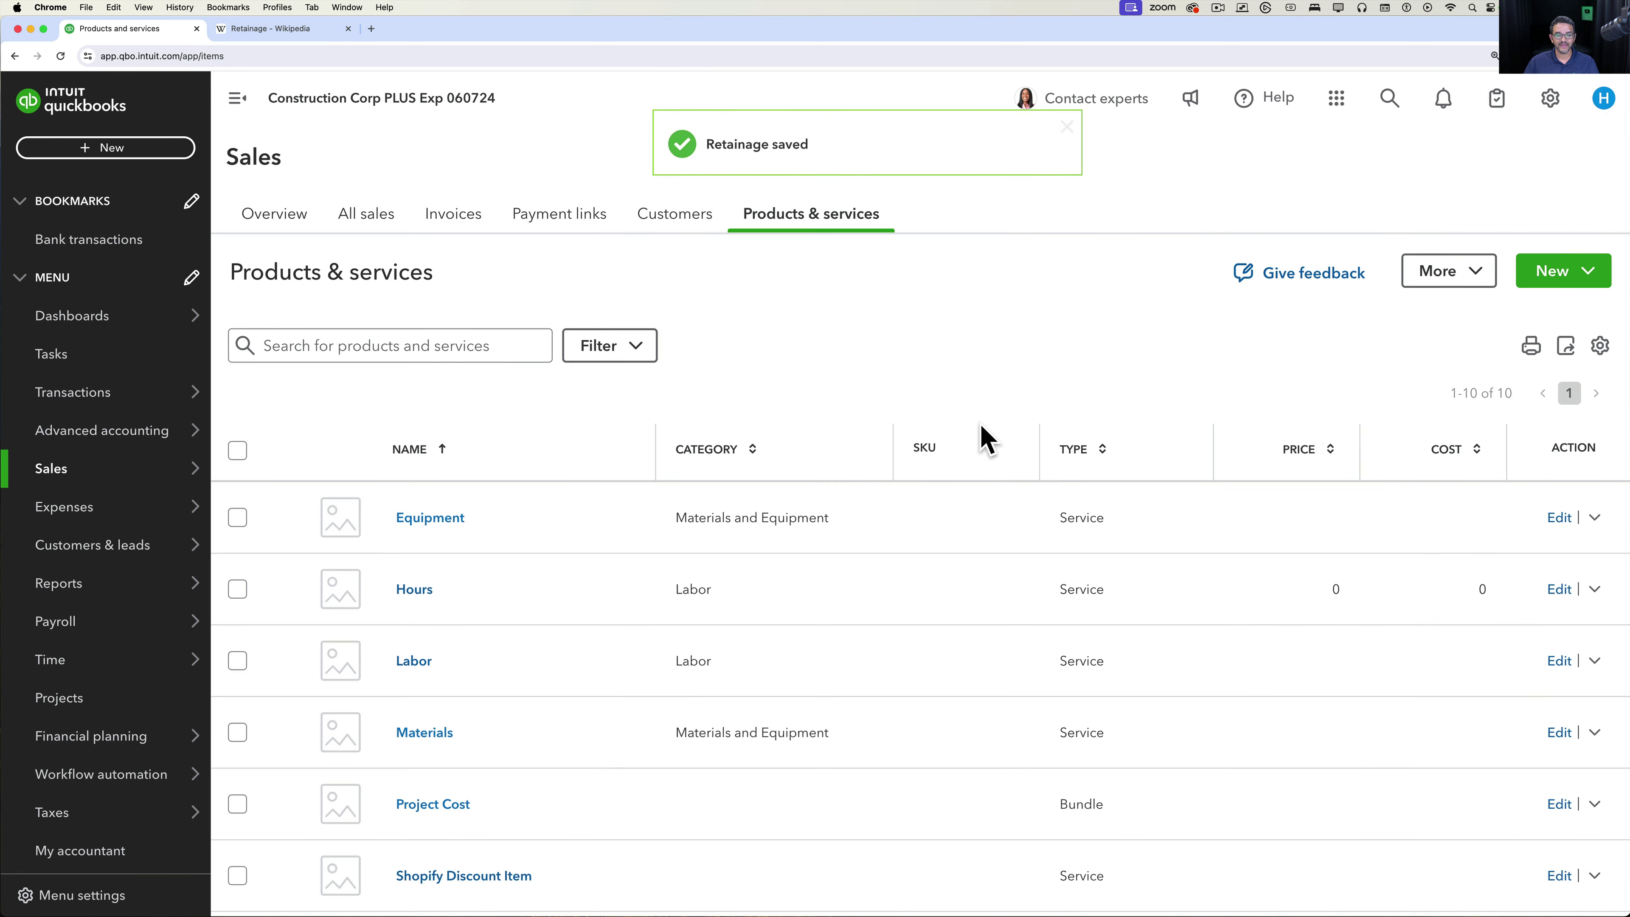
{"action": "scroll", "coordinate": [642, 758], "scroll_direction": "down", "scroll_amount": 3}
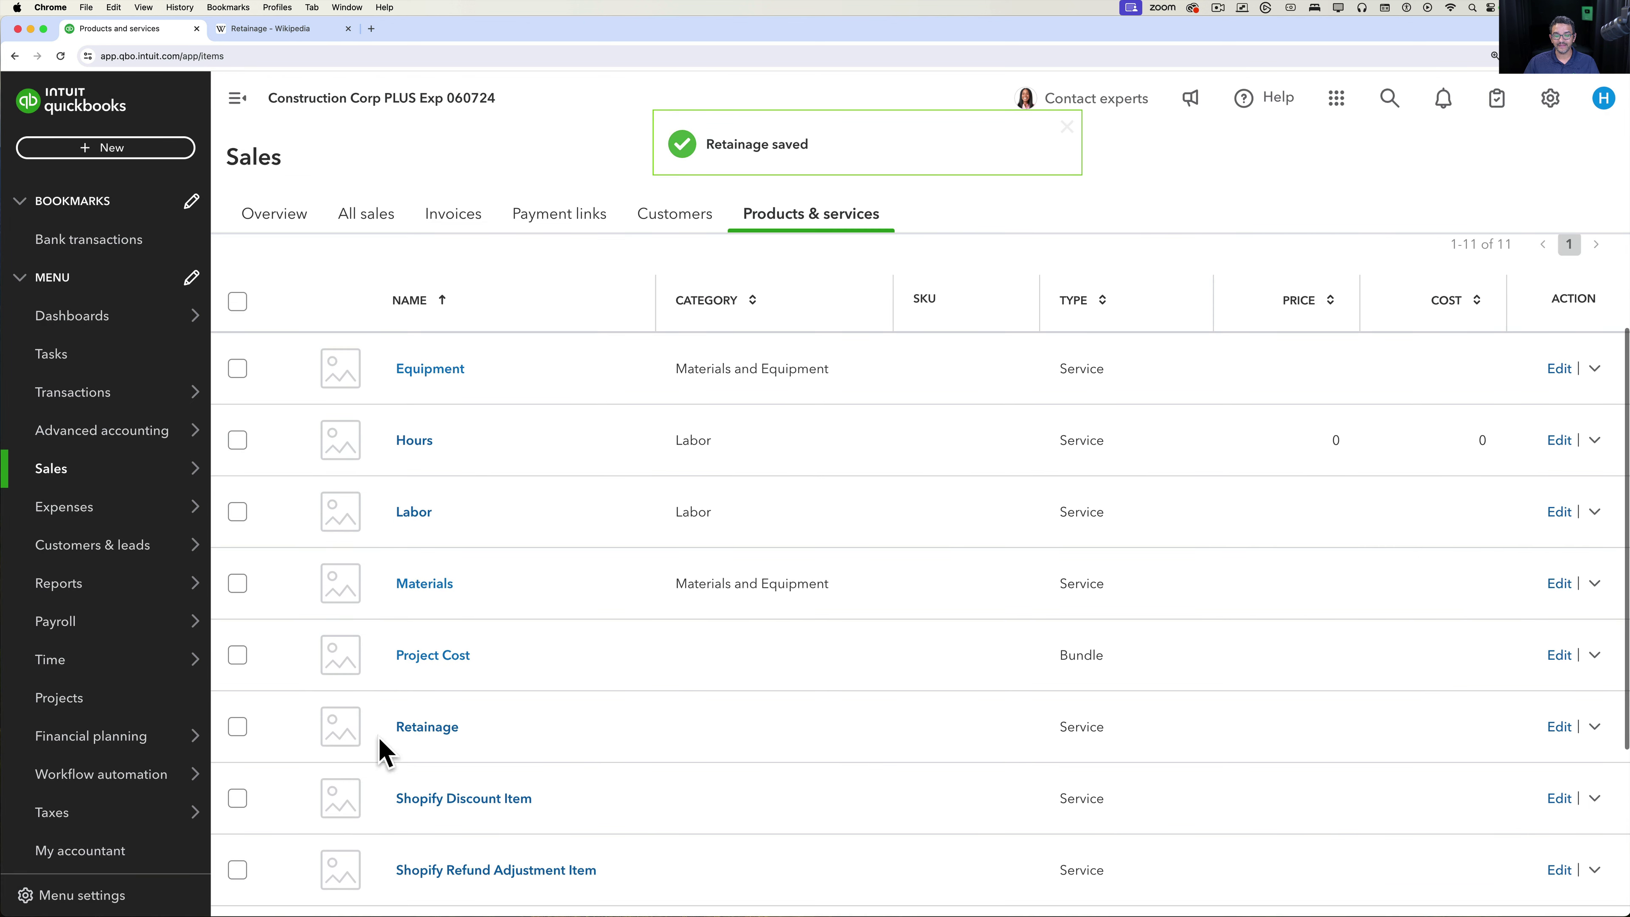
{"action": "scroll", "coordinate": [464, 726], "scroll_direction": "up", "scroll_amount": 1}
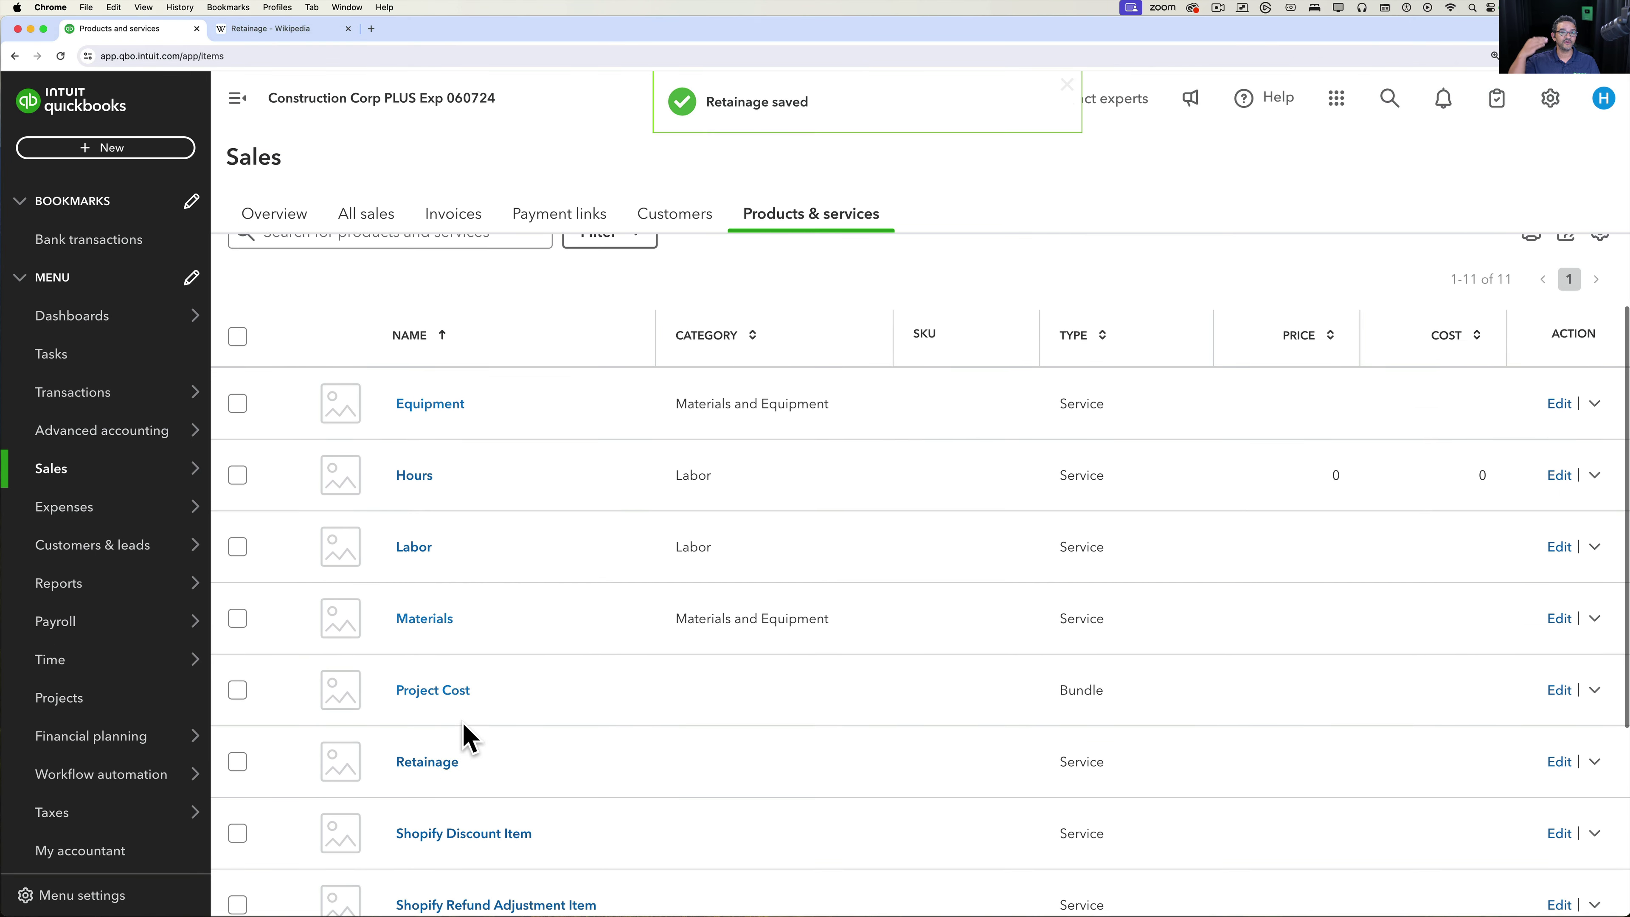
{"action": "scroll", "coordinate": [464, 725], "scroll_direction": "up", "scroll_amount": 1}
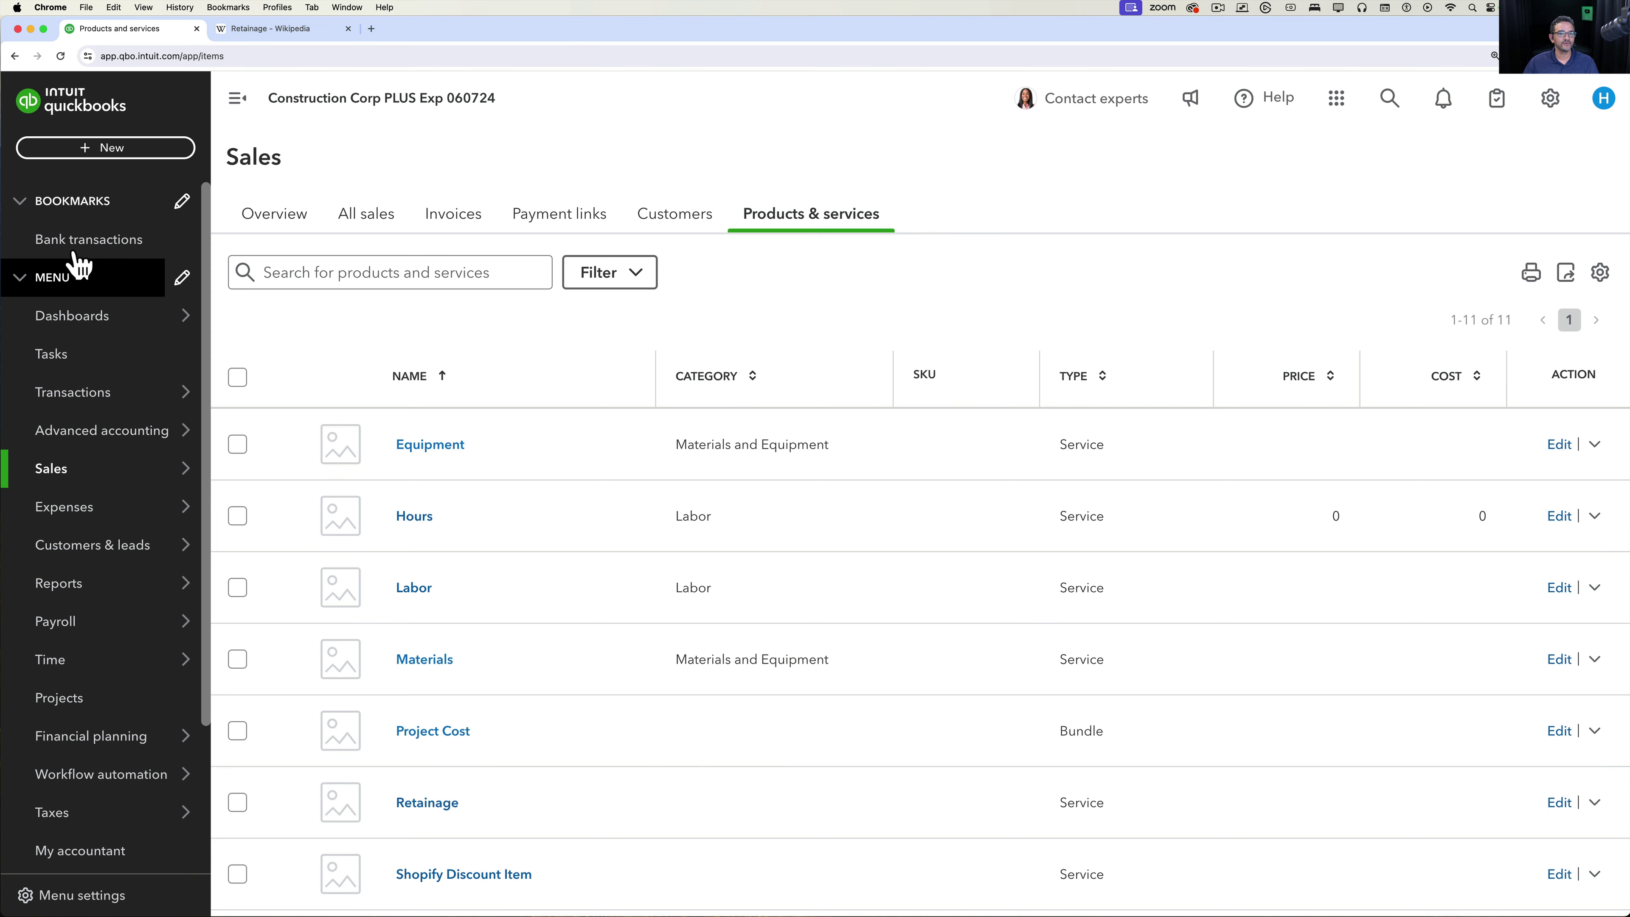
Create a new estimate for the Kitchen Remodel project.
{"action": "left_click", "coordinate": [91, 151]}
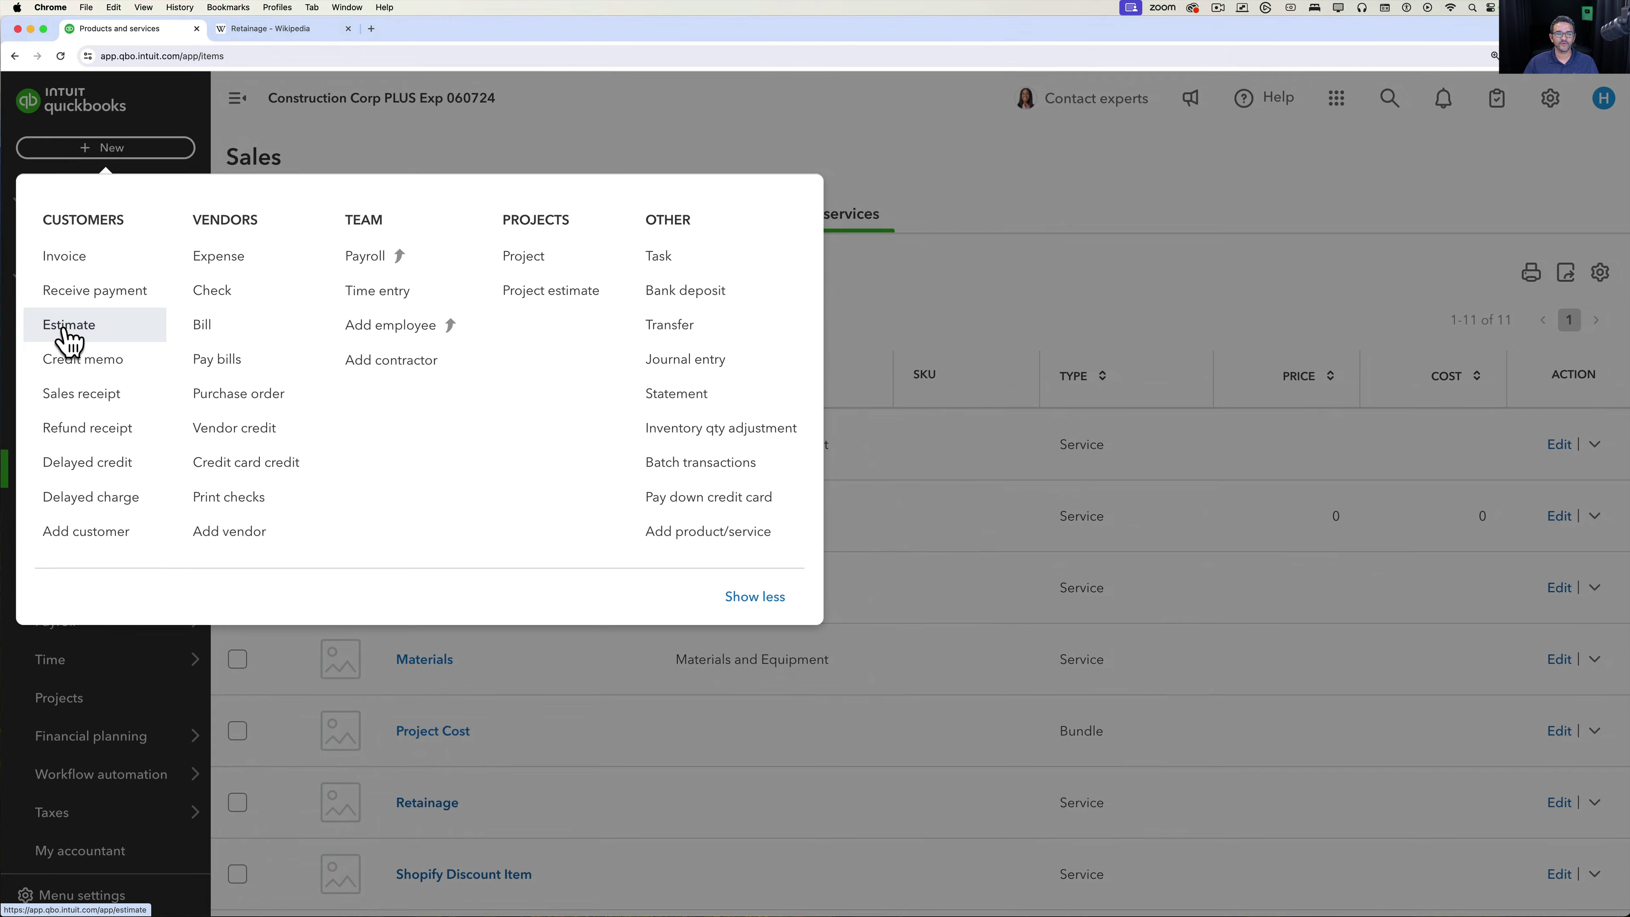
{"action": "left_click", "coordinate": [70, 327]}
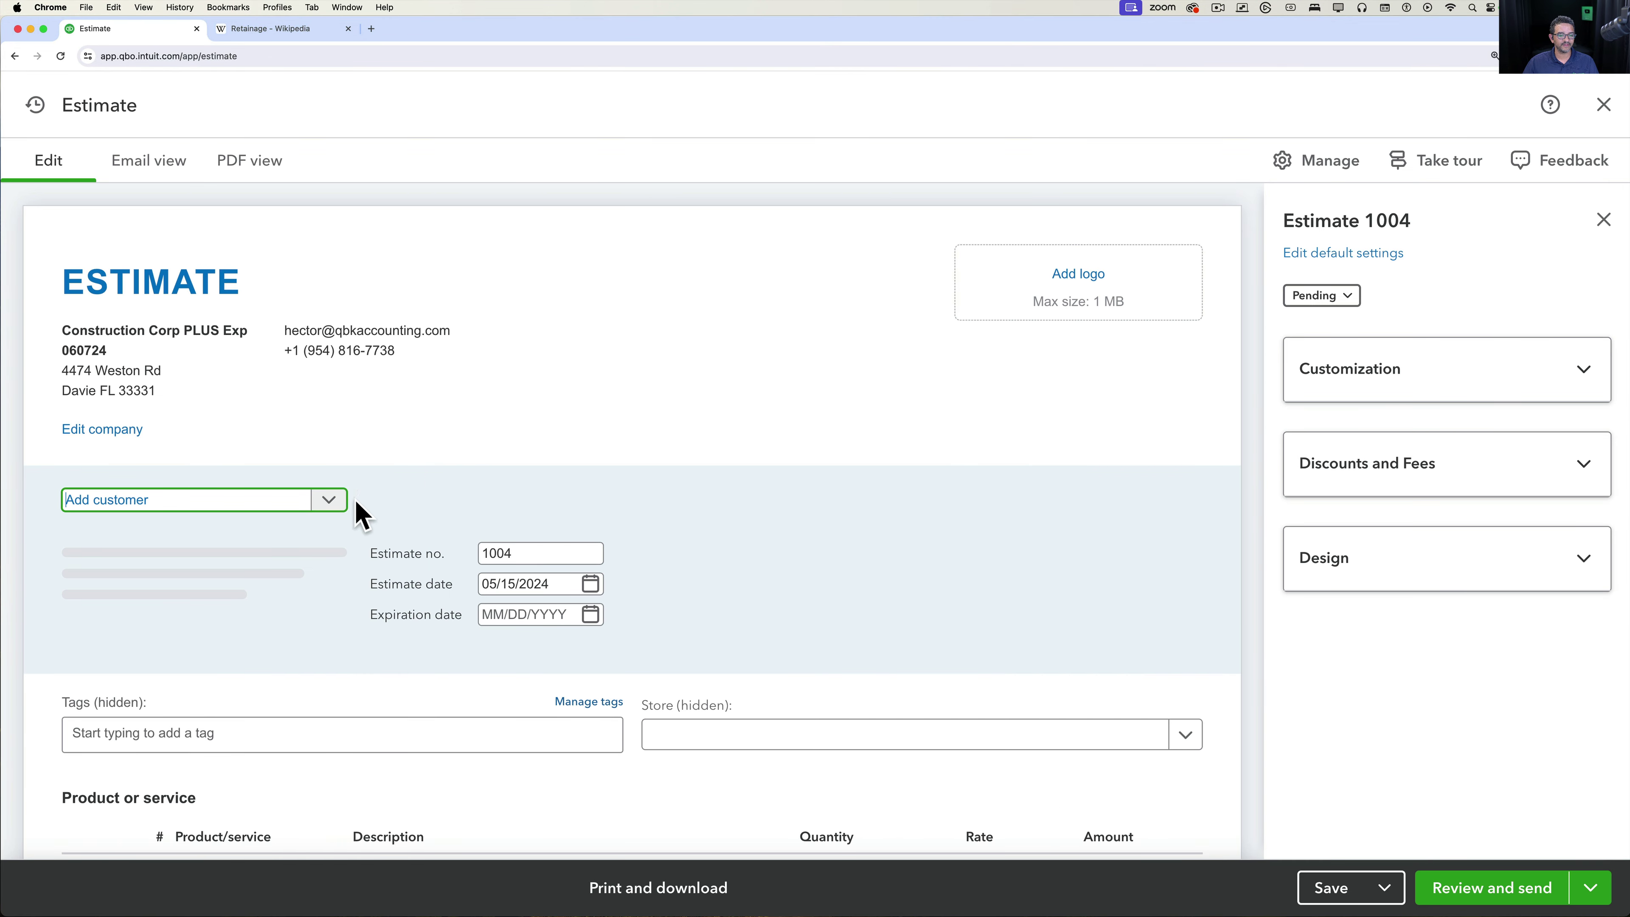
{"action": "left_click", "coordinate": [330, 504]}
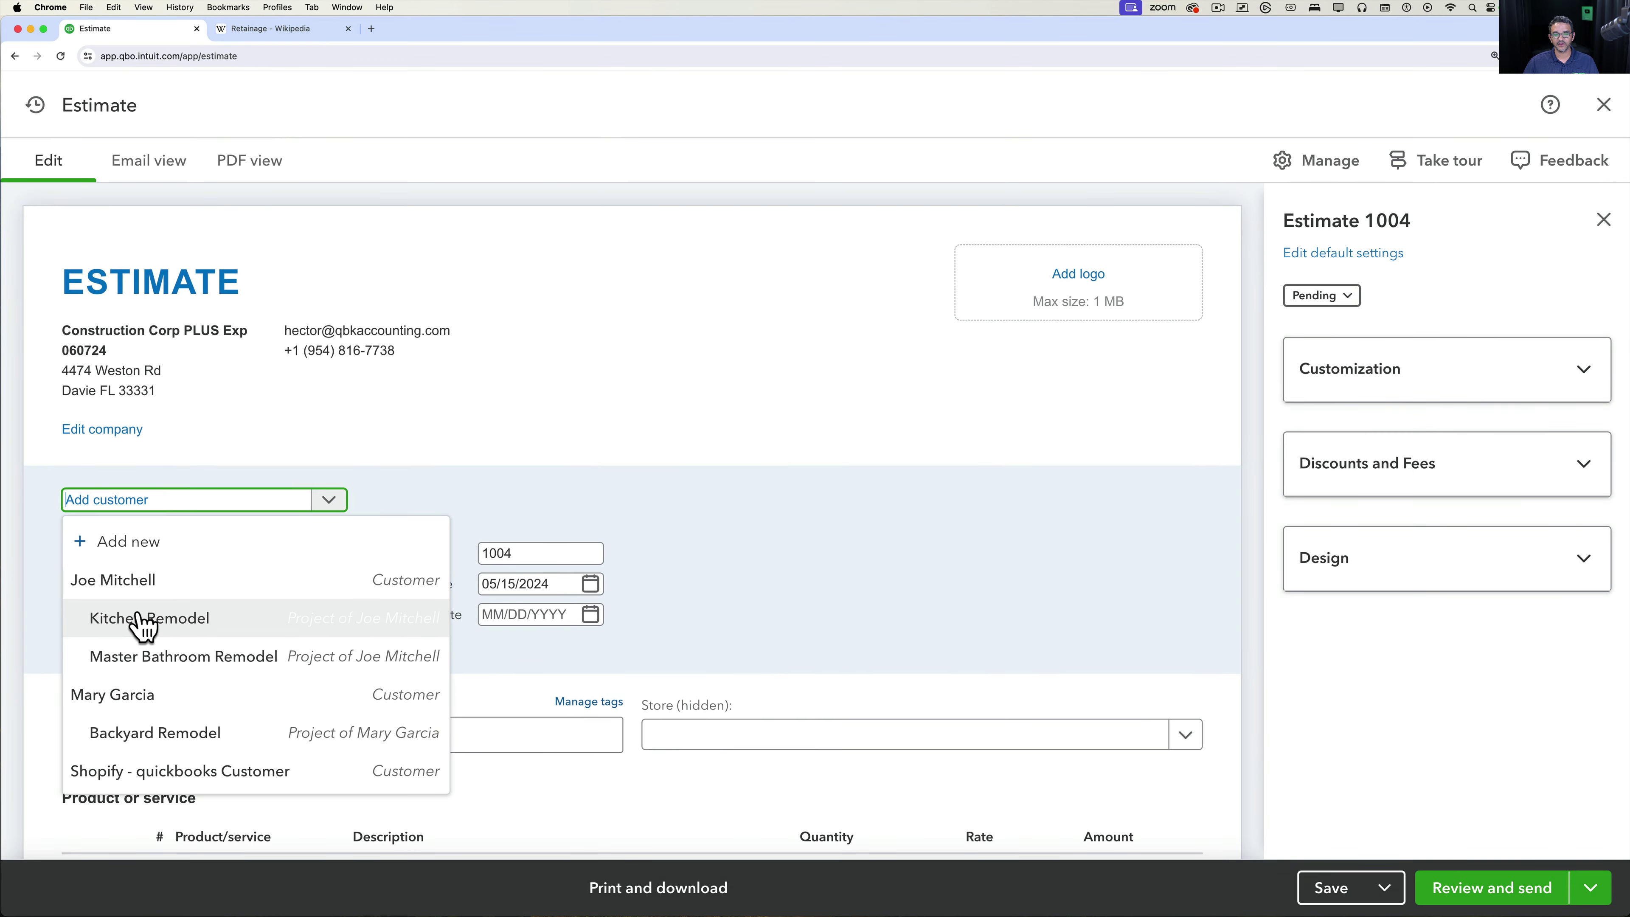
{"action": "left_click", "coordinate": [108, 638]}
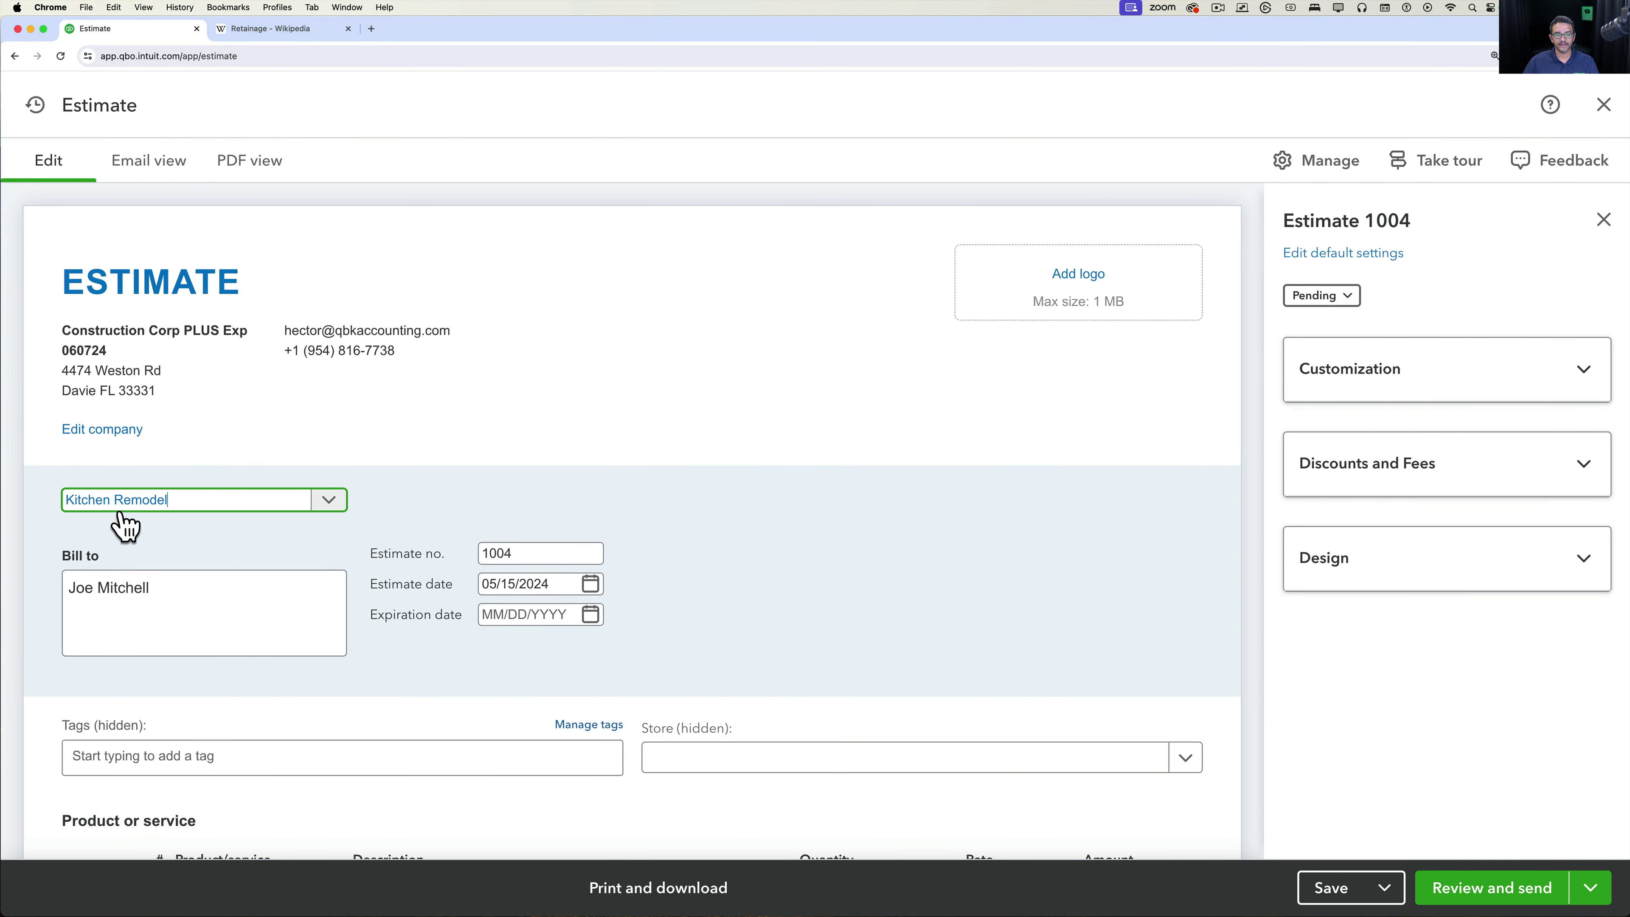
Add the Labor service as the estimate's first line with a rate of 15,000.
{"action": "scroll", "coordinate": [328, 599], "scroll_direction": "down", "scroll_amount": 4}
{"action": "scroll", "coordinate": [321, 581], "scroll_direction": "down", "scroll_amount": 2}
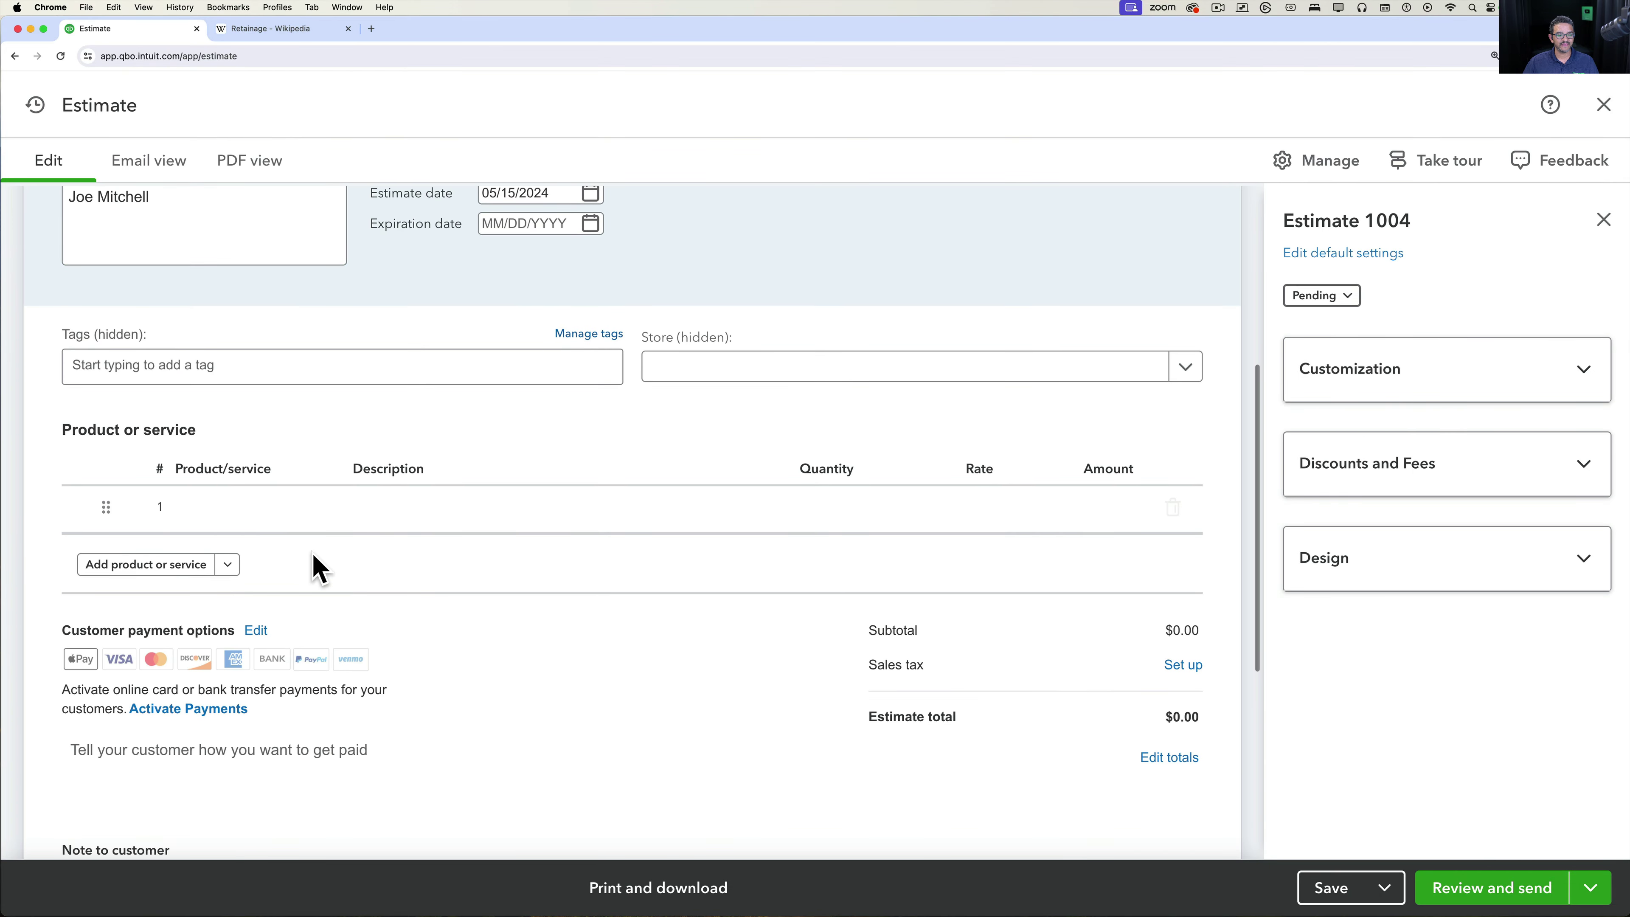
{"action": "left_click", "coordinate": [291, 509]}
{"action": "scroll", "coordinate": [292, 666], "scroll_direction": "down", "scroll_amount": 4}
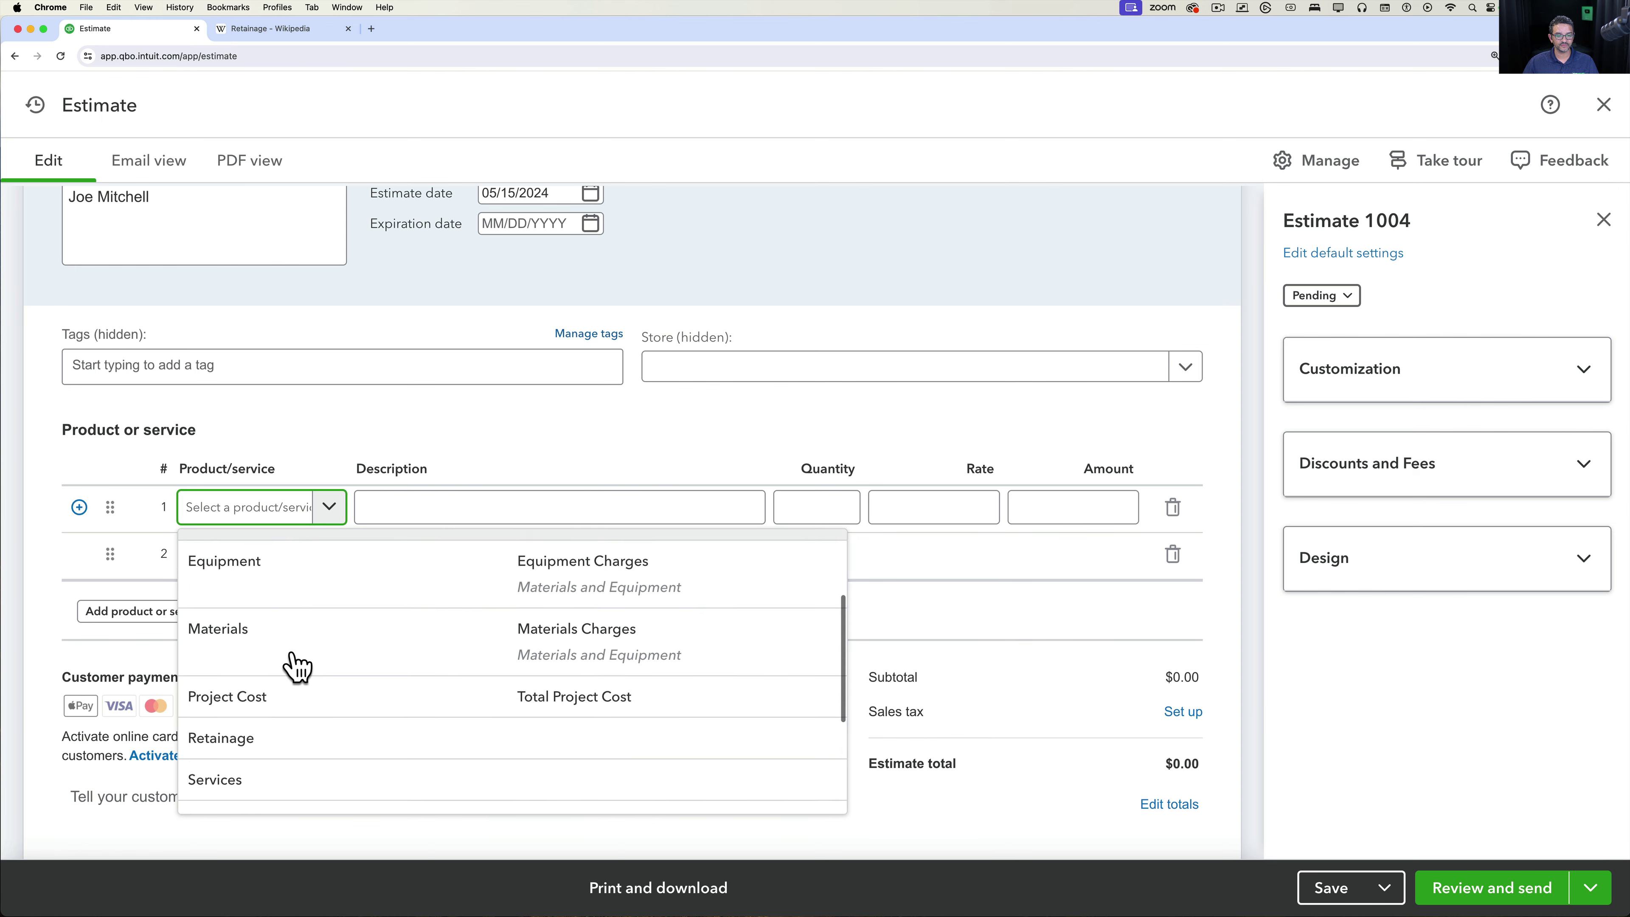
{"action": "scroll", "coordinate": [292, 666], "scroll_direction": "up", "scroll_amount": 2}
{"action": "scroll", "coordinate": [291, 663], "scroll_direction": "up", "scroll_amount": 3}
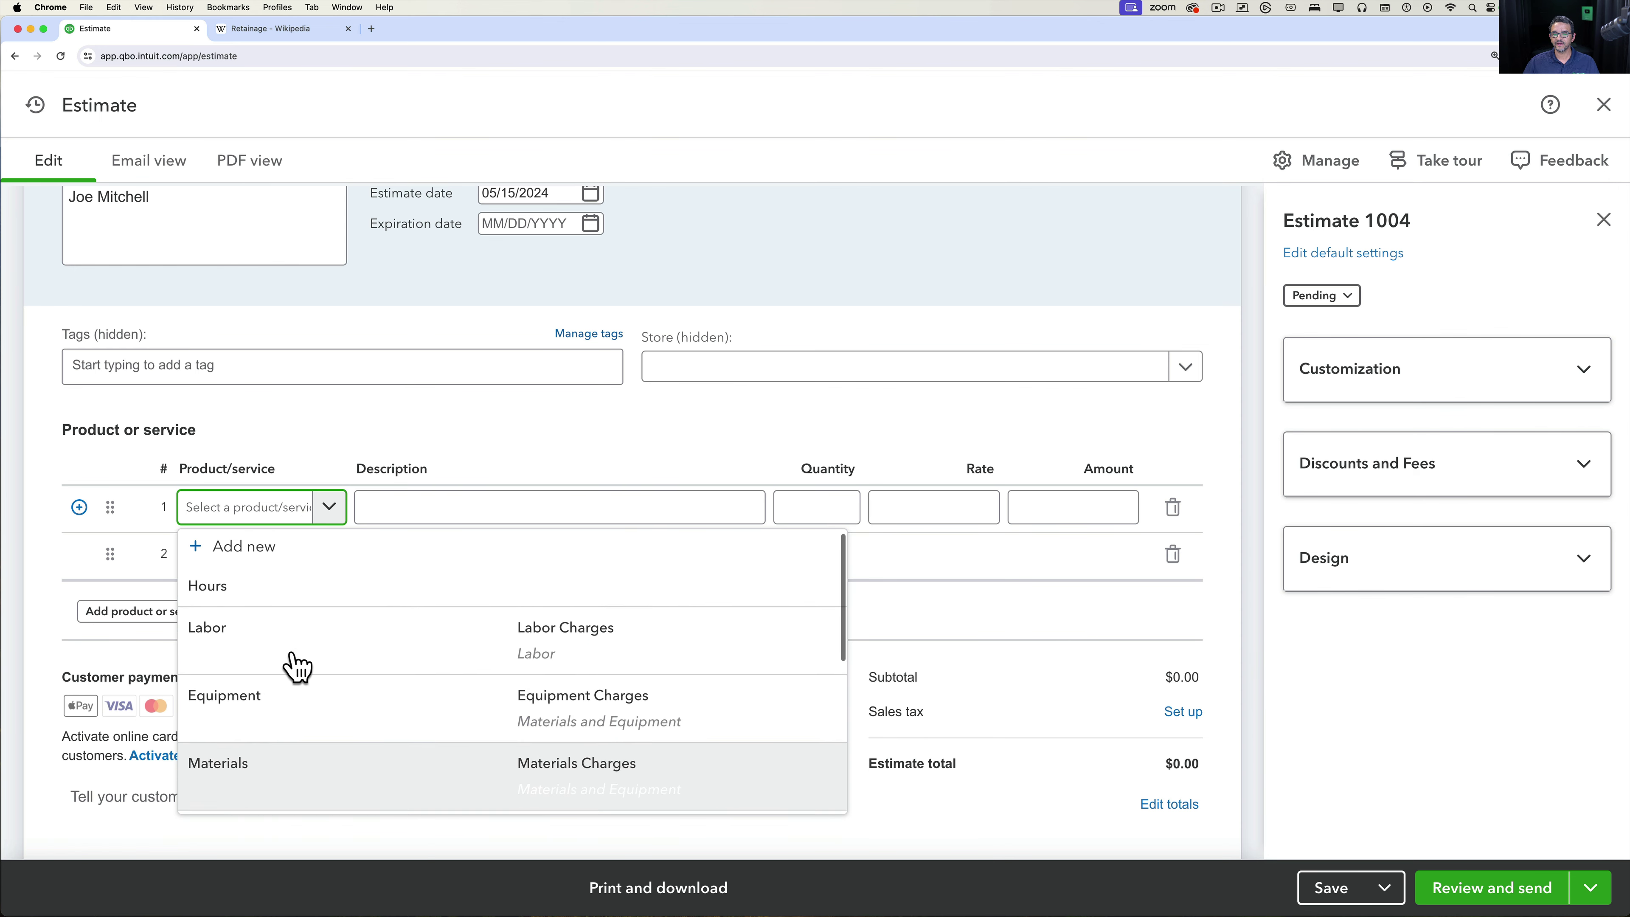
{"action": "left_click", "coordinate": [265, 648]}
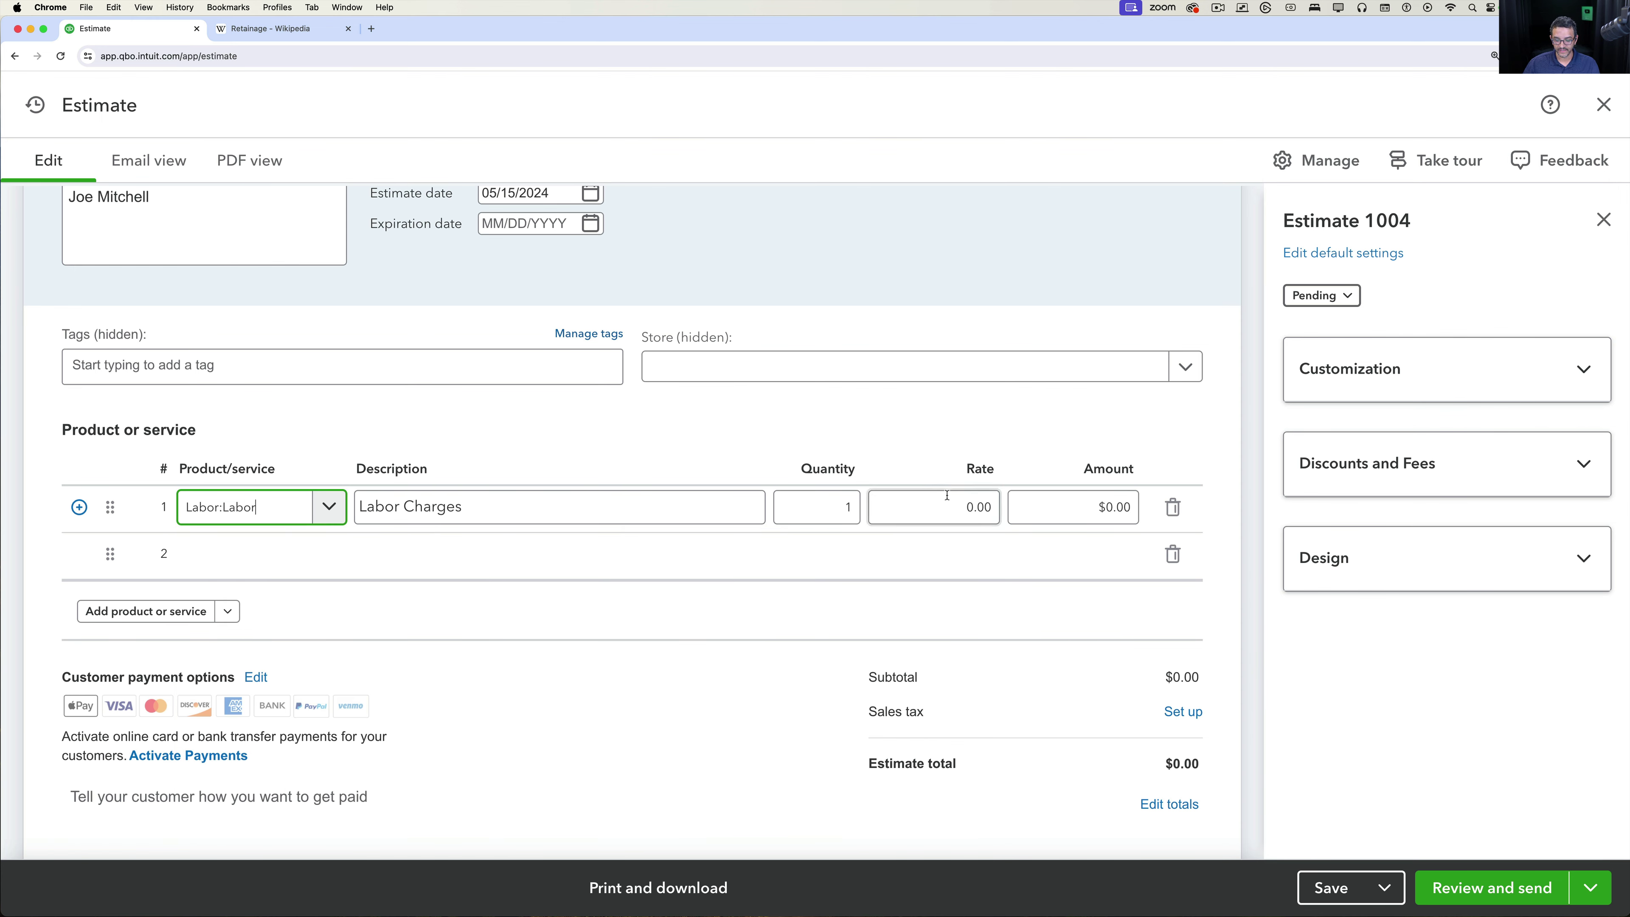
{"action": "left_click", "coordinate": [969, 508]}
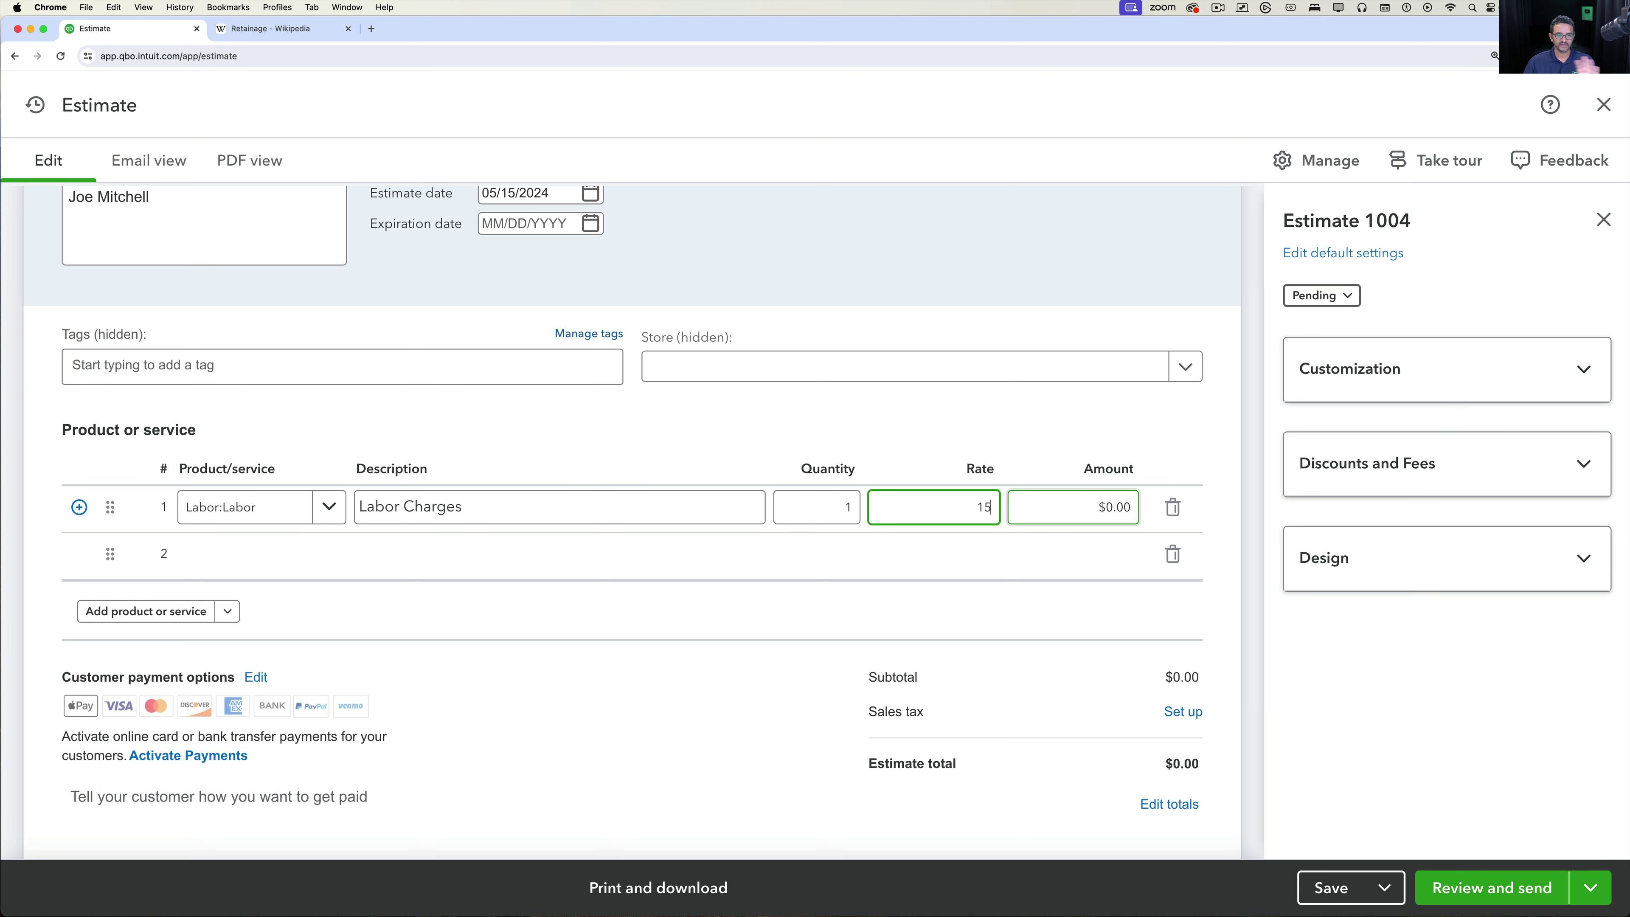
{"action": "key", "text": "Tab"}
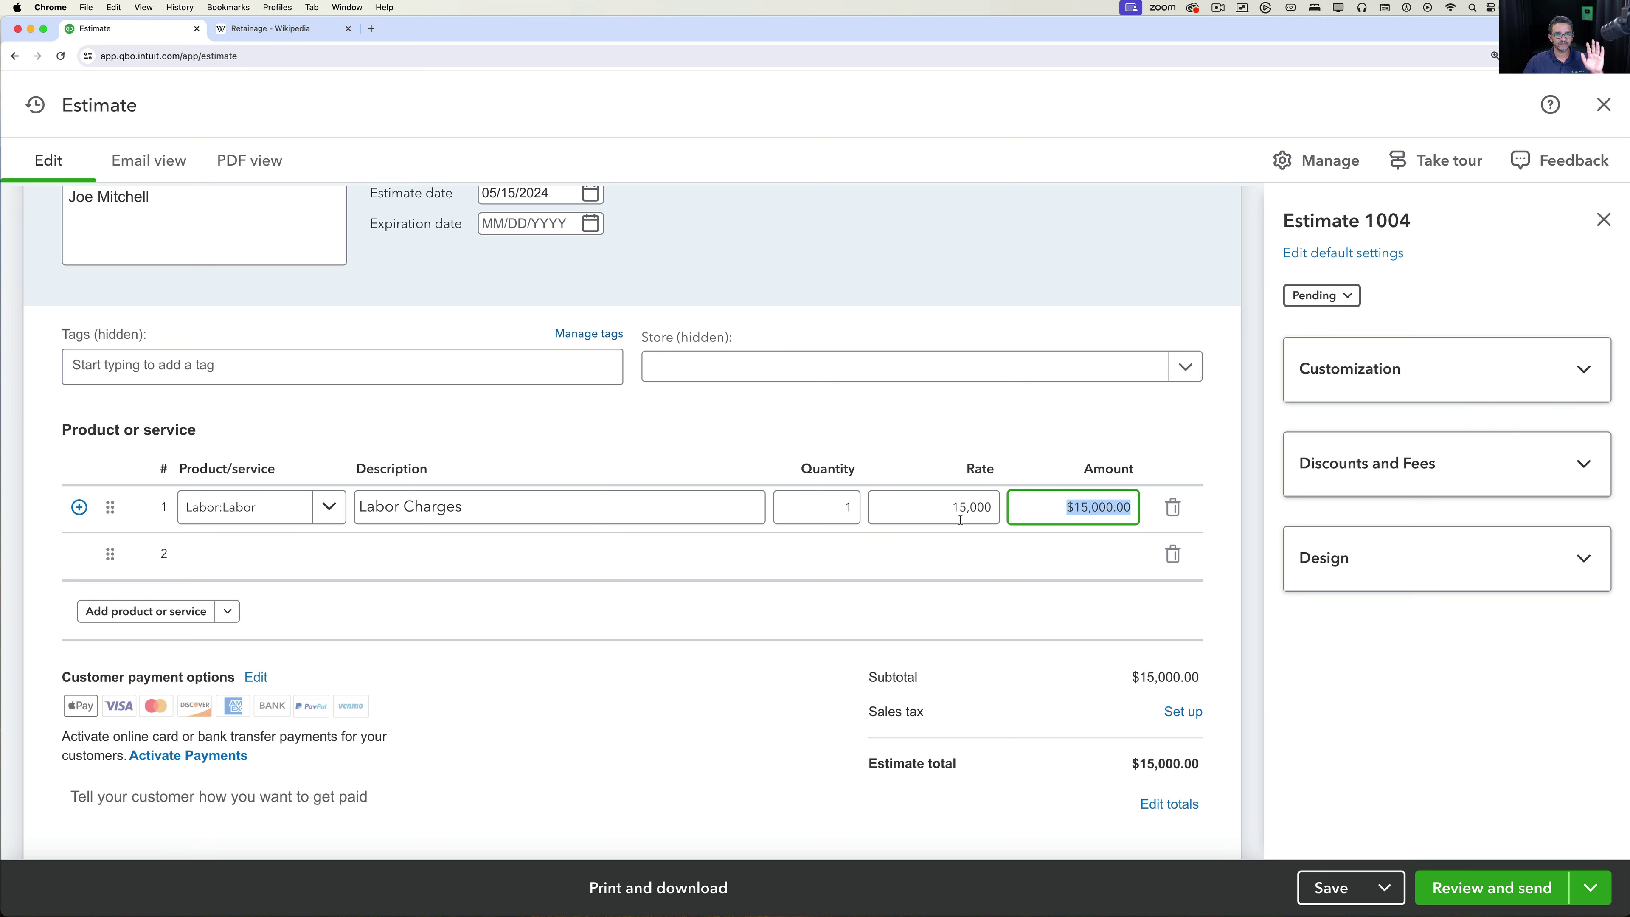
Save the Kitchen Remodel estimate and change its status to Accepted.
{"action": "scroll", "coordinate": [703, 511], "scroll_direction": "up", "scroll_amount": 5}
{"action": "scroll", "coordinate": [706, 514], "scroll_direction": "down", "scroll_amount": 2}
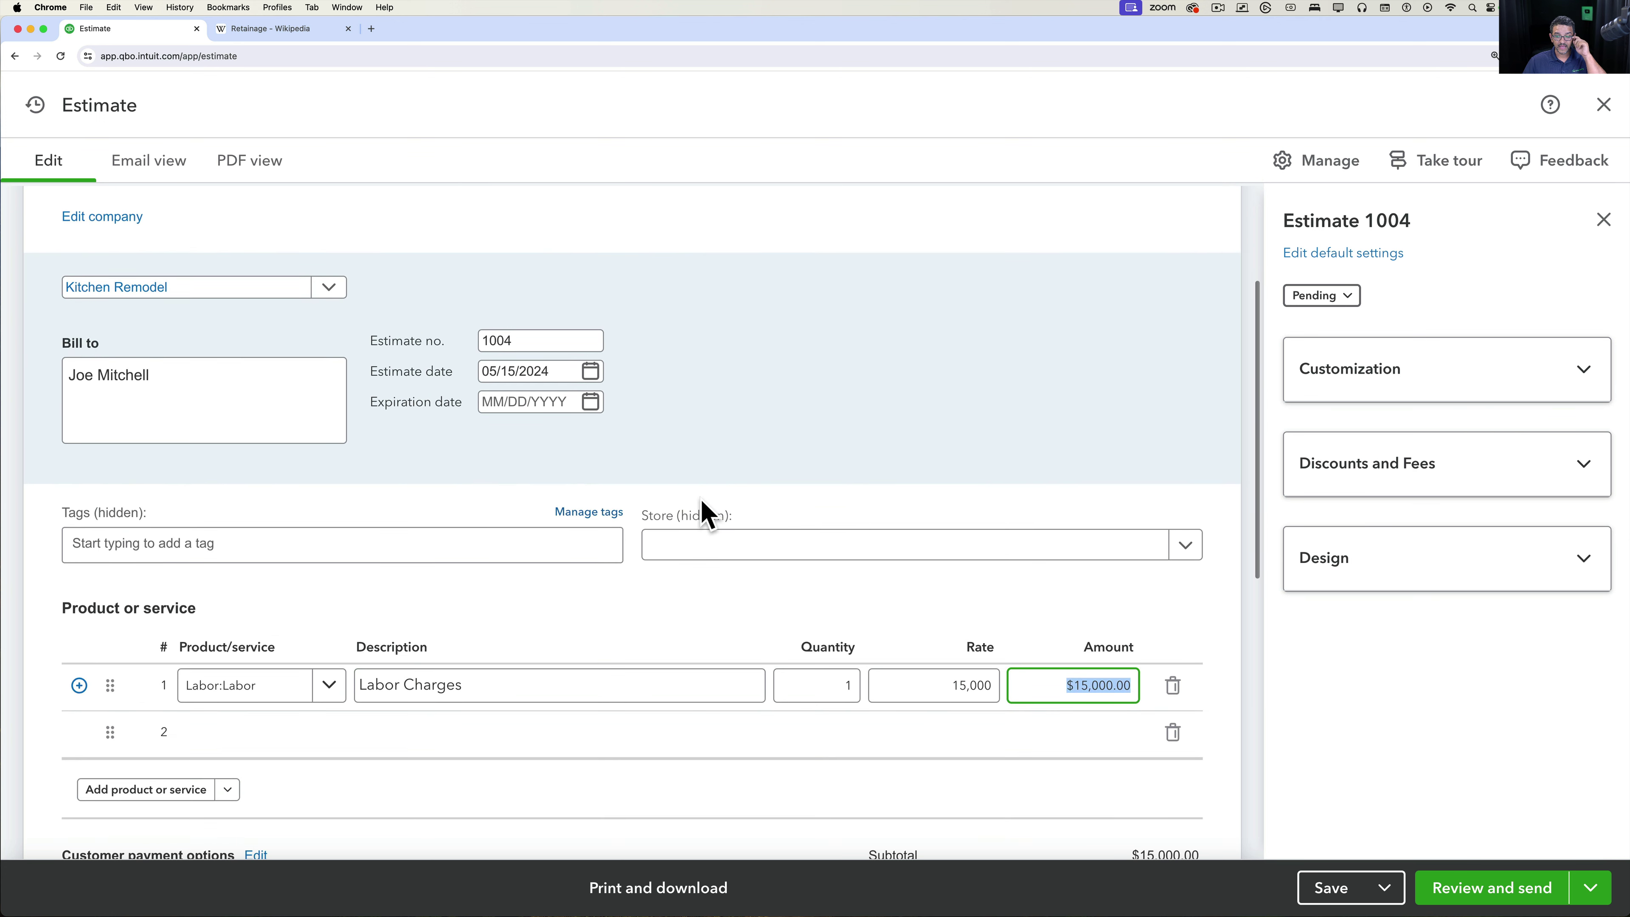
{"action": "left_click", "coordinate": [1348, 893]}
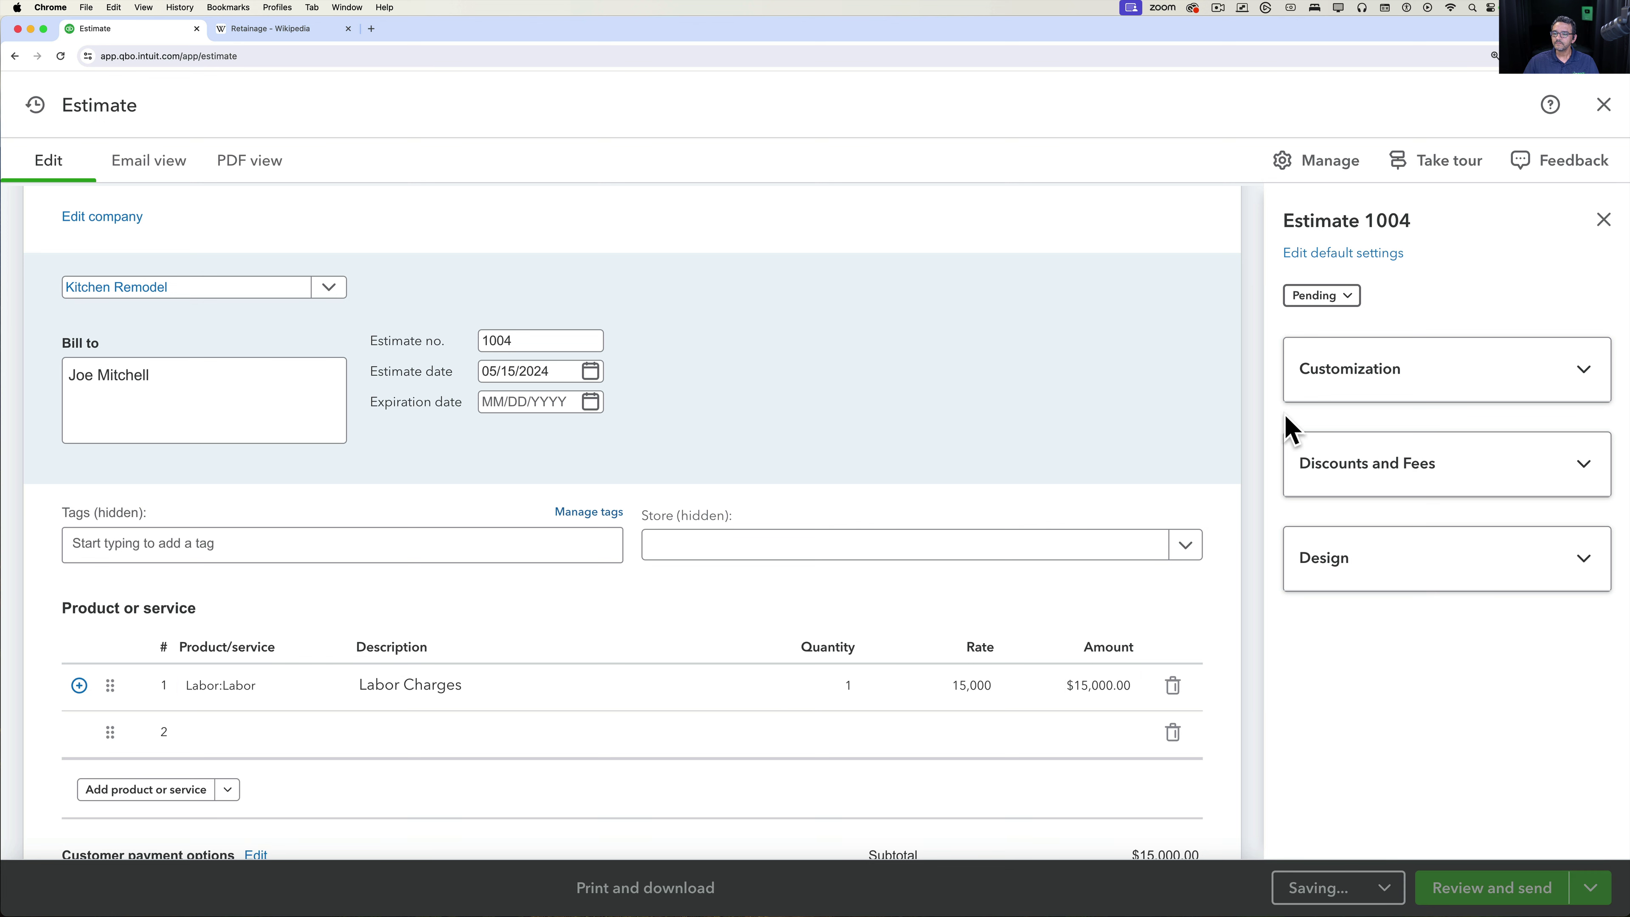
{"action": "left_click", "coordinate": [1352, 298]}
{"action": "left_click", "coordinate": [1329, 375]}
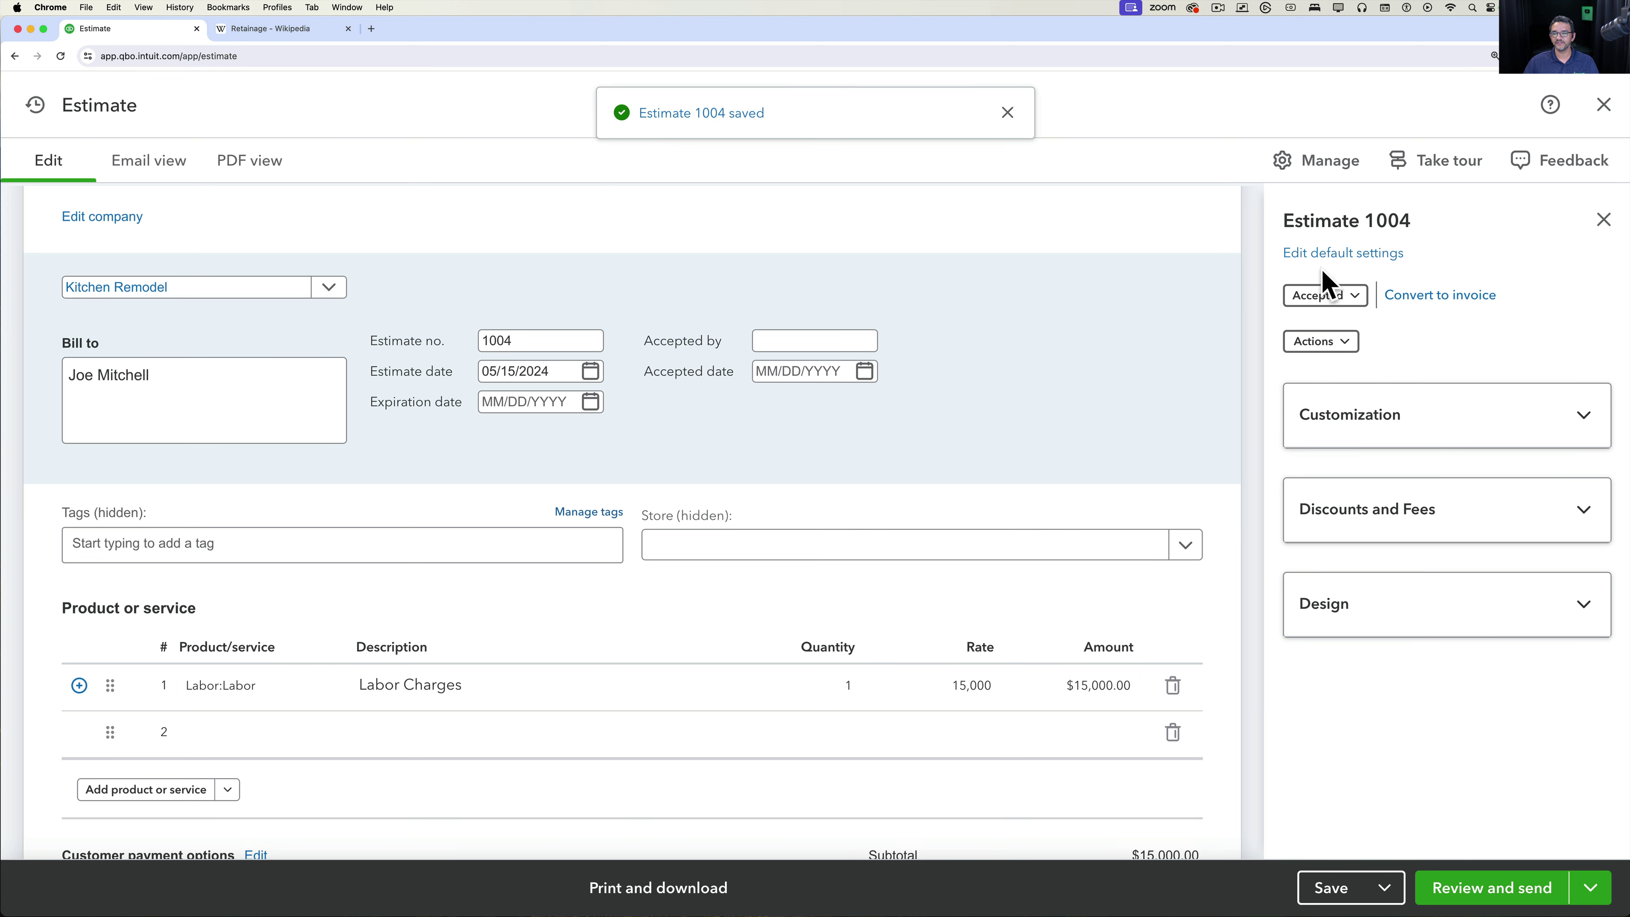
Convert the accepted estimate to an invoice using the percentage or amount option at 20 percent.
{"action": "left_click", "coordinate": [1438, 300]}
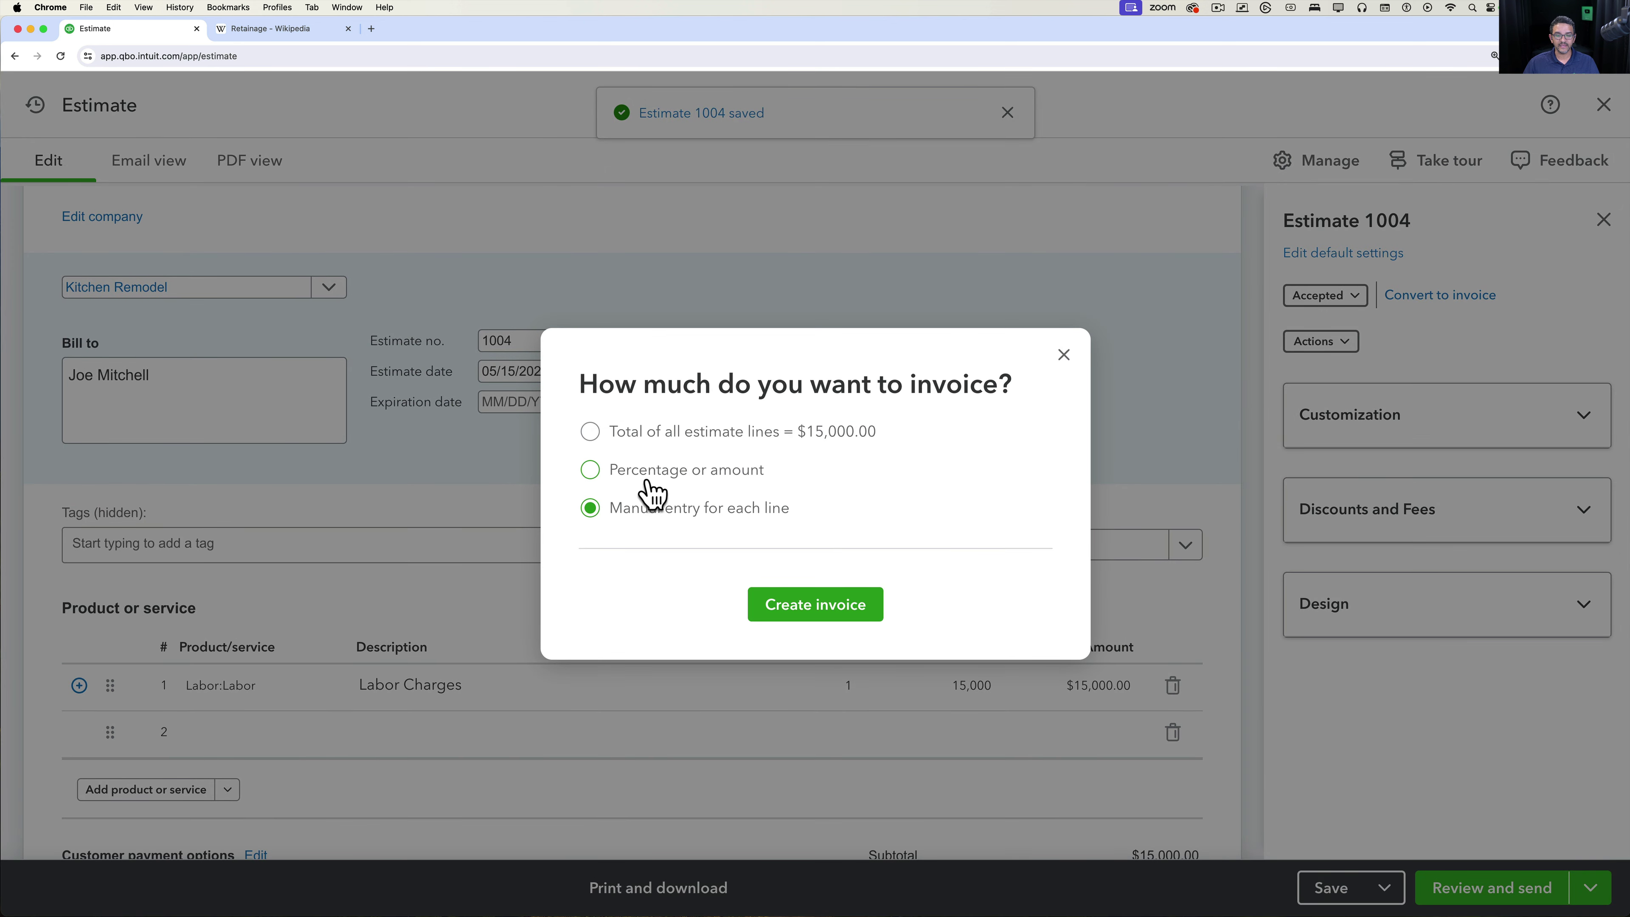
{"action": "left_click", "coordinate": [649, 478]}
{"action": "type", "text": "20"}
{"action": "left_click", "coordinate": [782, 641]}
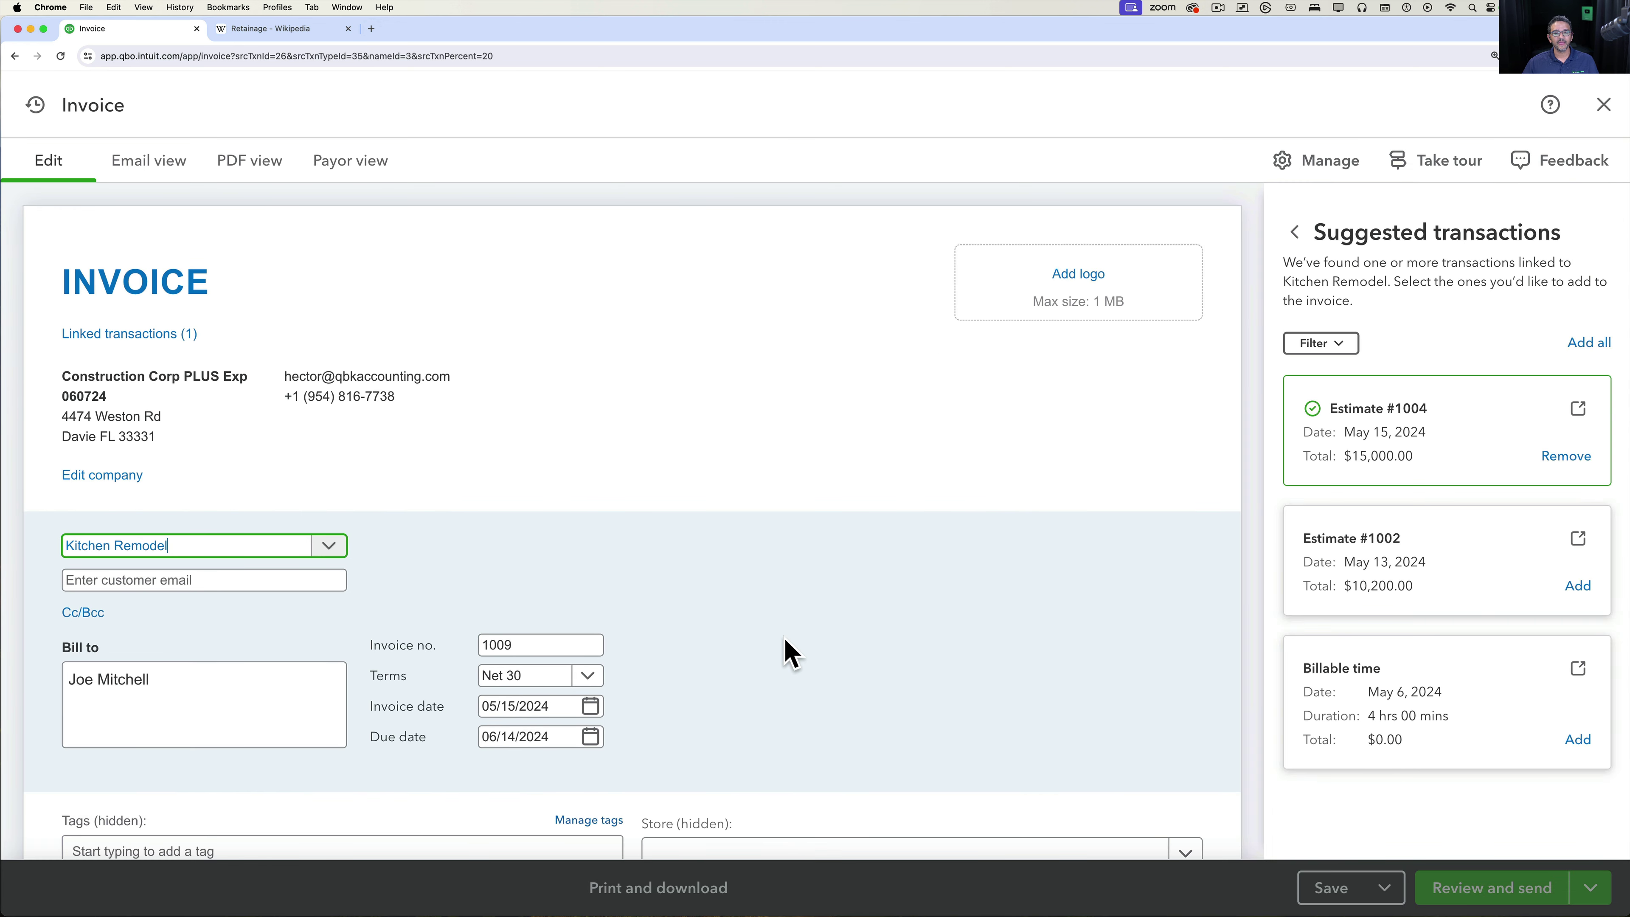
Hide the suggested transactions so the invoice's line items show at full width.
{"action": "scroll", "coordinate": [791, 651], "scroll_direction": "down", "scroll_amount": 6}
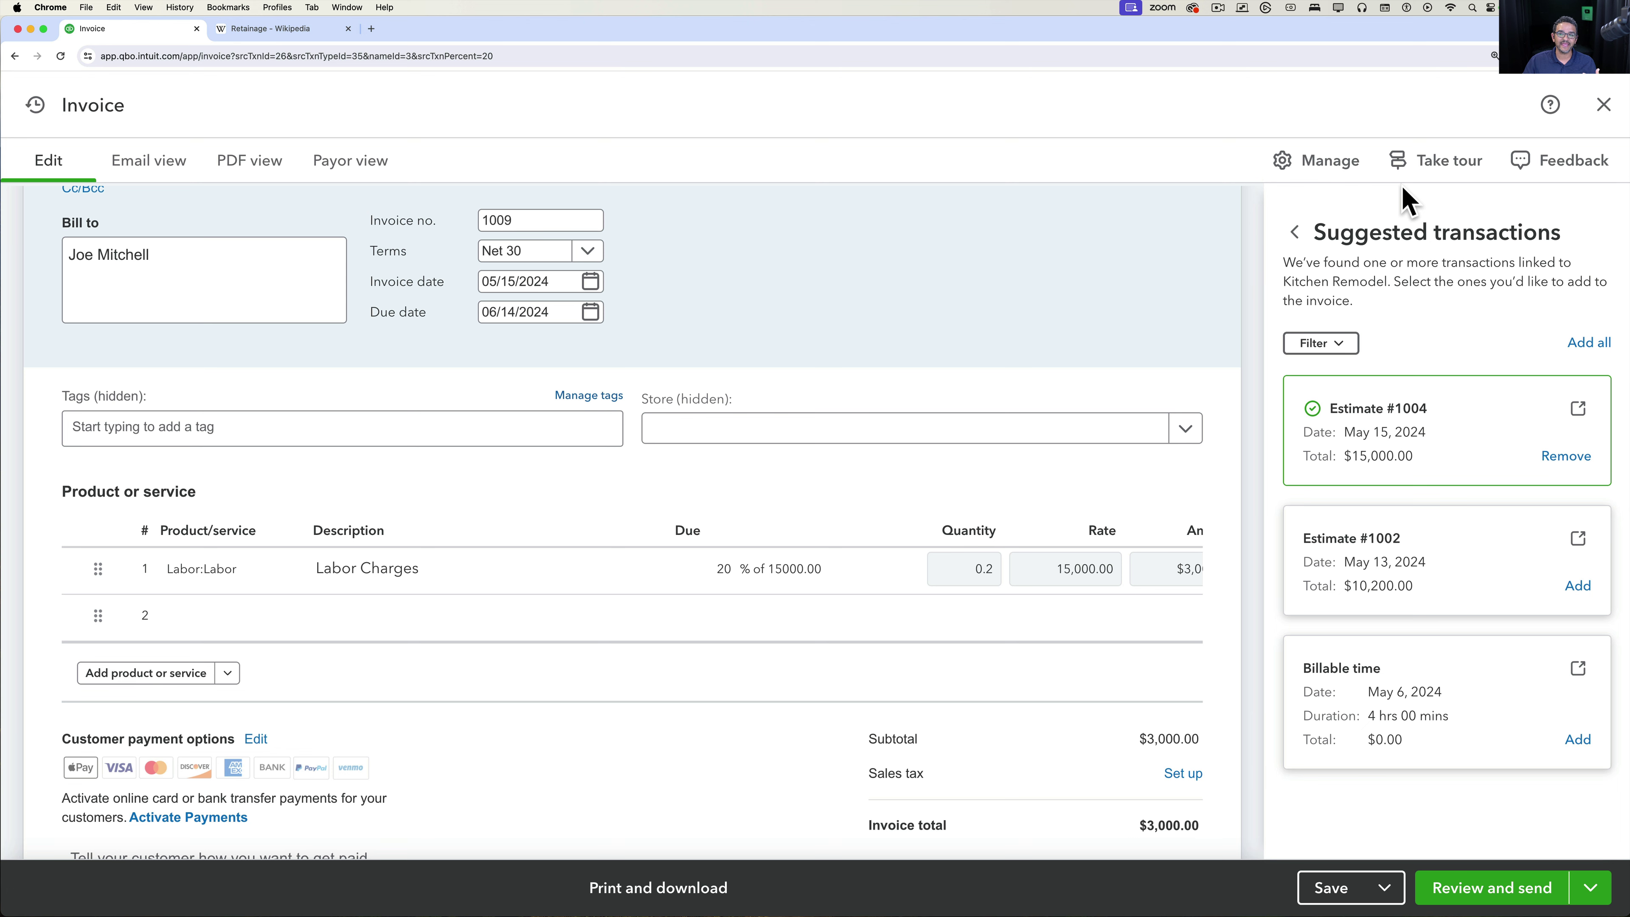
{"action": "left_click", "coordinate": [1323, 164]}
{"action": "left_click", "coordinate": [1319, 166]}
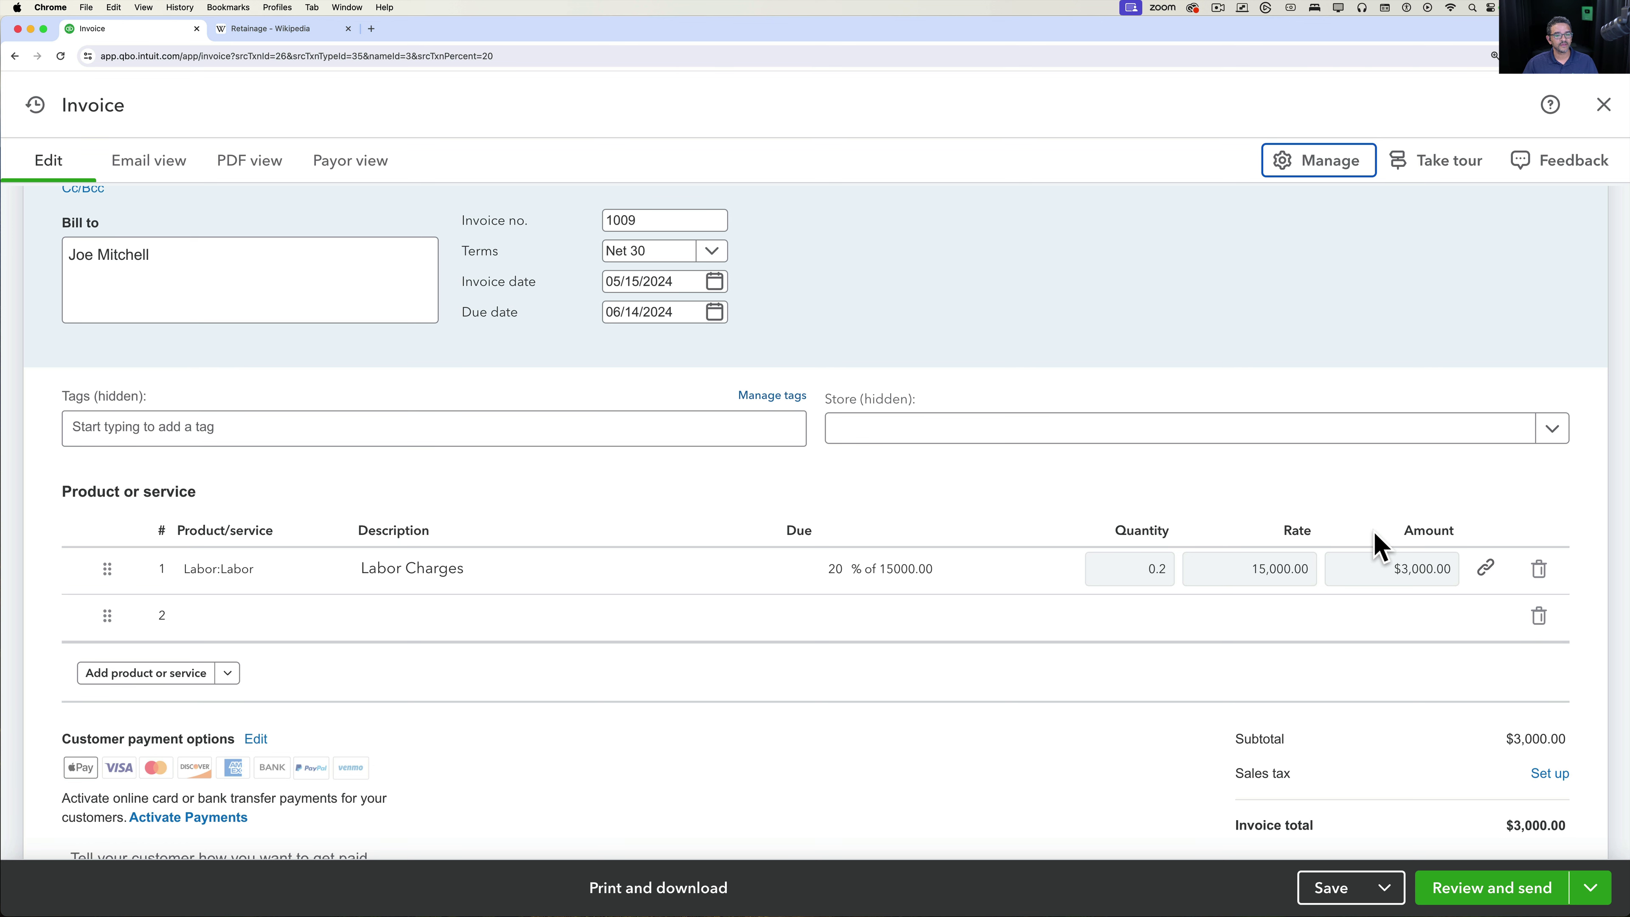
Add the Retainage service as the invoice's second line with a quantity of 5%.
{"action": "left_click", "coordinate": [257, 620]}
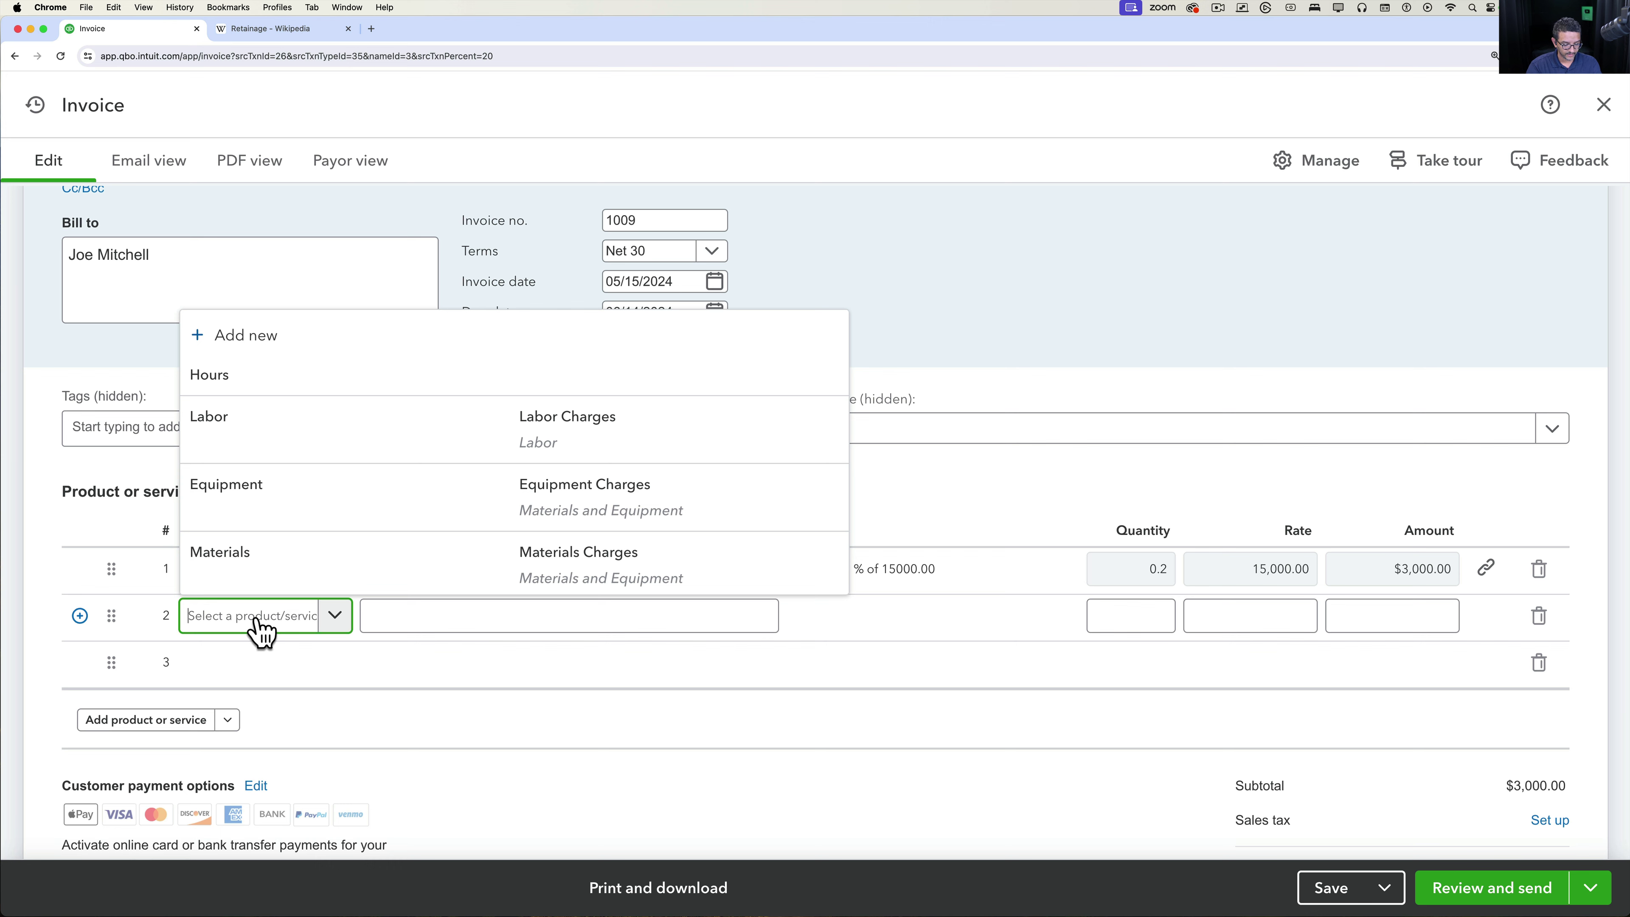
{"action": "type", "text": "ret"}
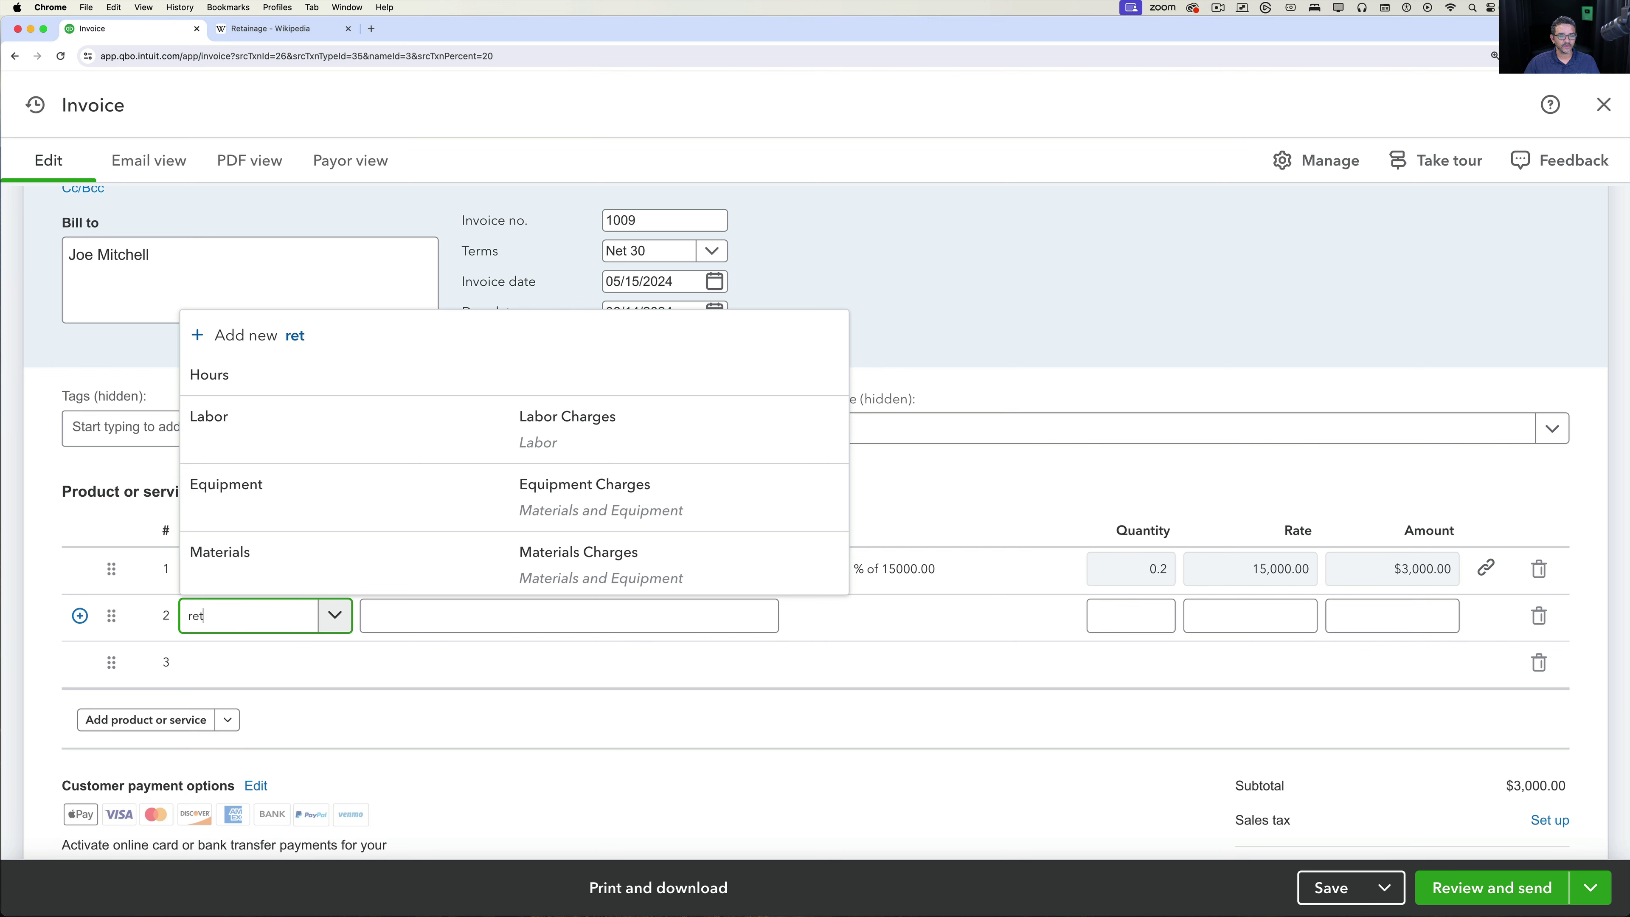
{"action": "left_click", "coordinate": [247, 574]}
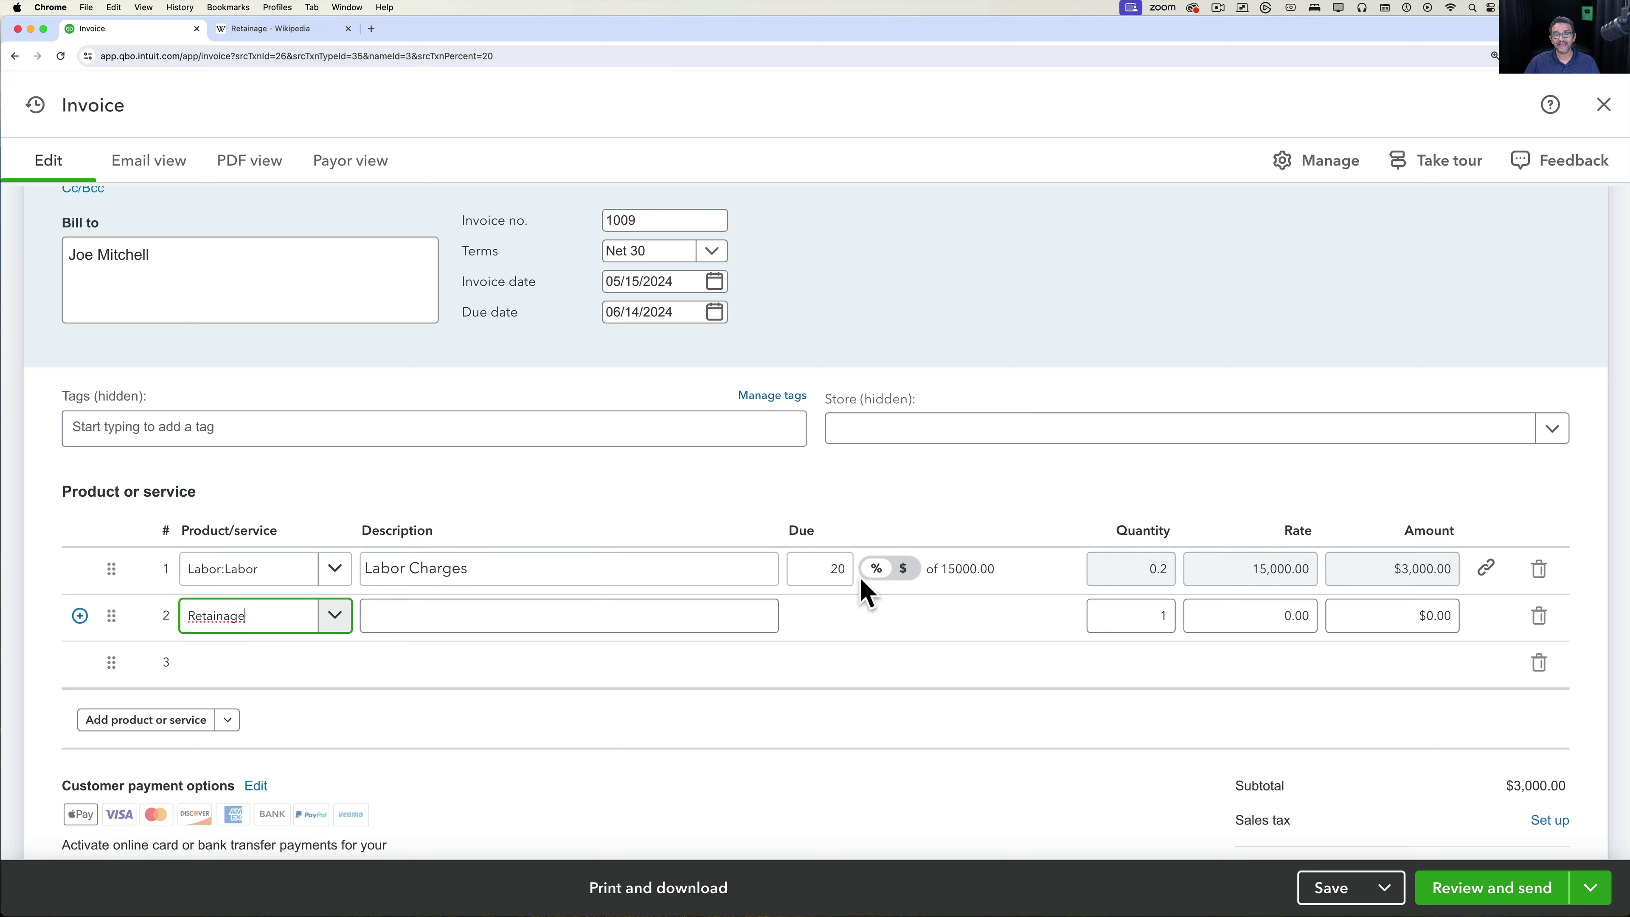
{"action": "left_click", "coordinate": [1142, 624]}
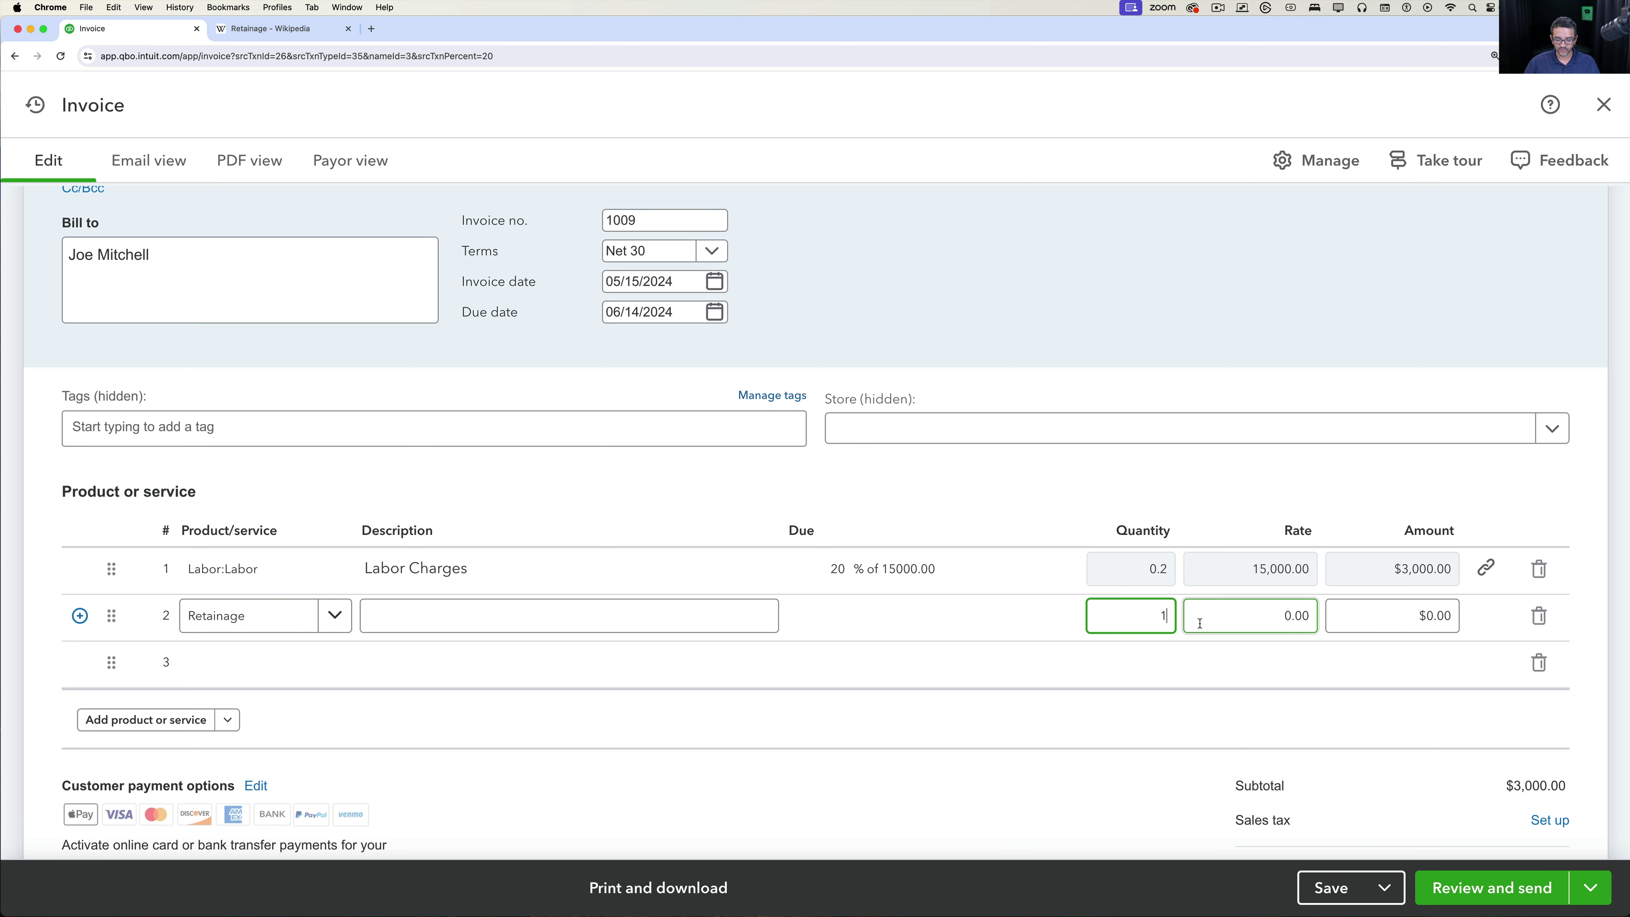
{"action": "key", "text": "BackSpace"}
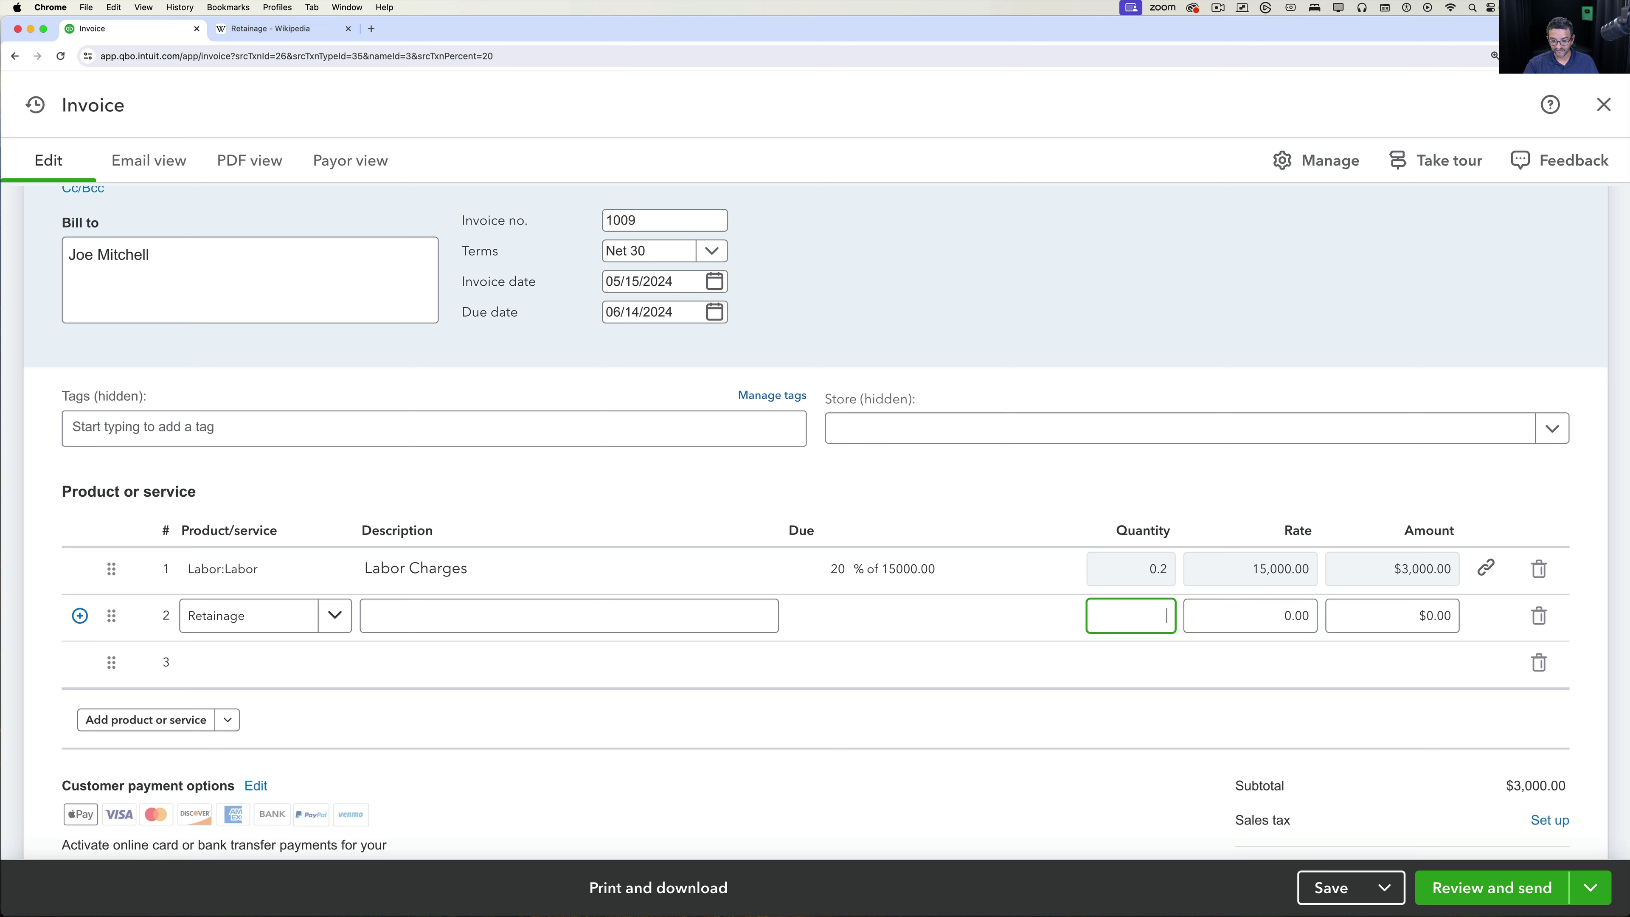
{"action": "type", "text": "5%"}
{"action": "left_click", "coordinate": [1229, 626]}
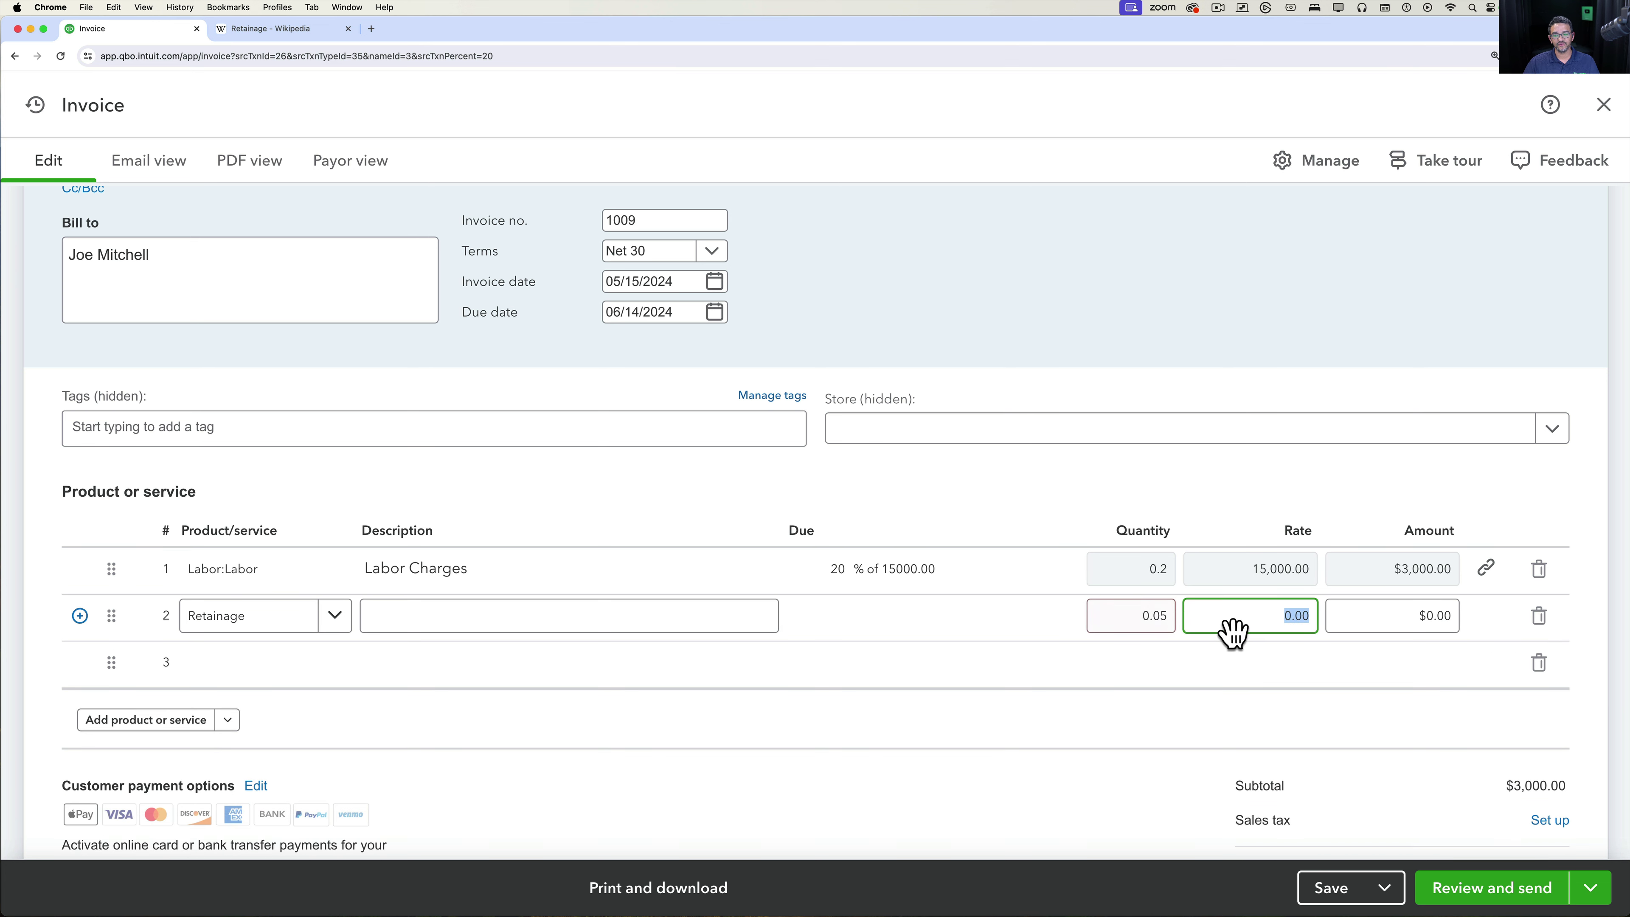
Make the Retainage line's quantity negative at -0.05 and set its rate to 3000.
{"action": "left_click", "coordinate": [1166, 626]}
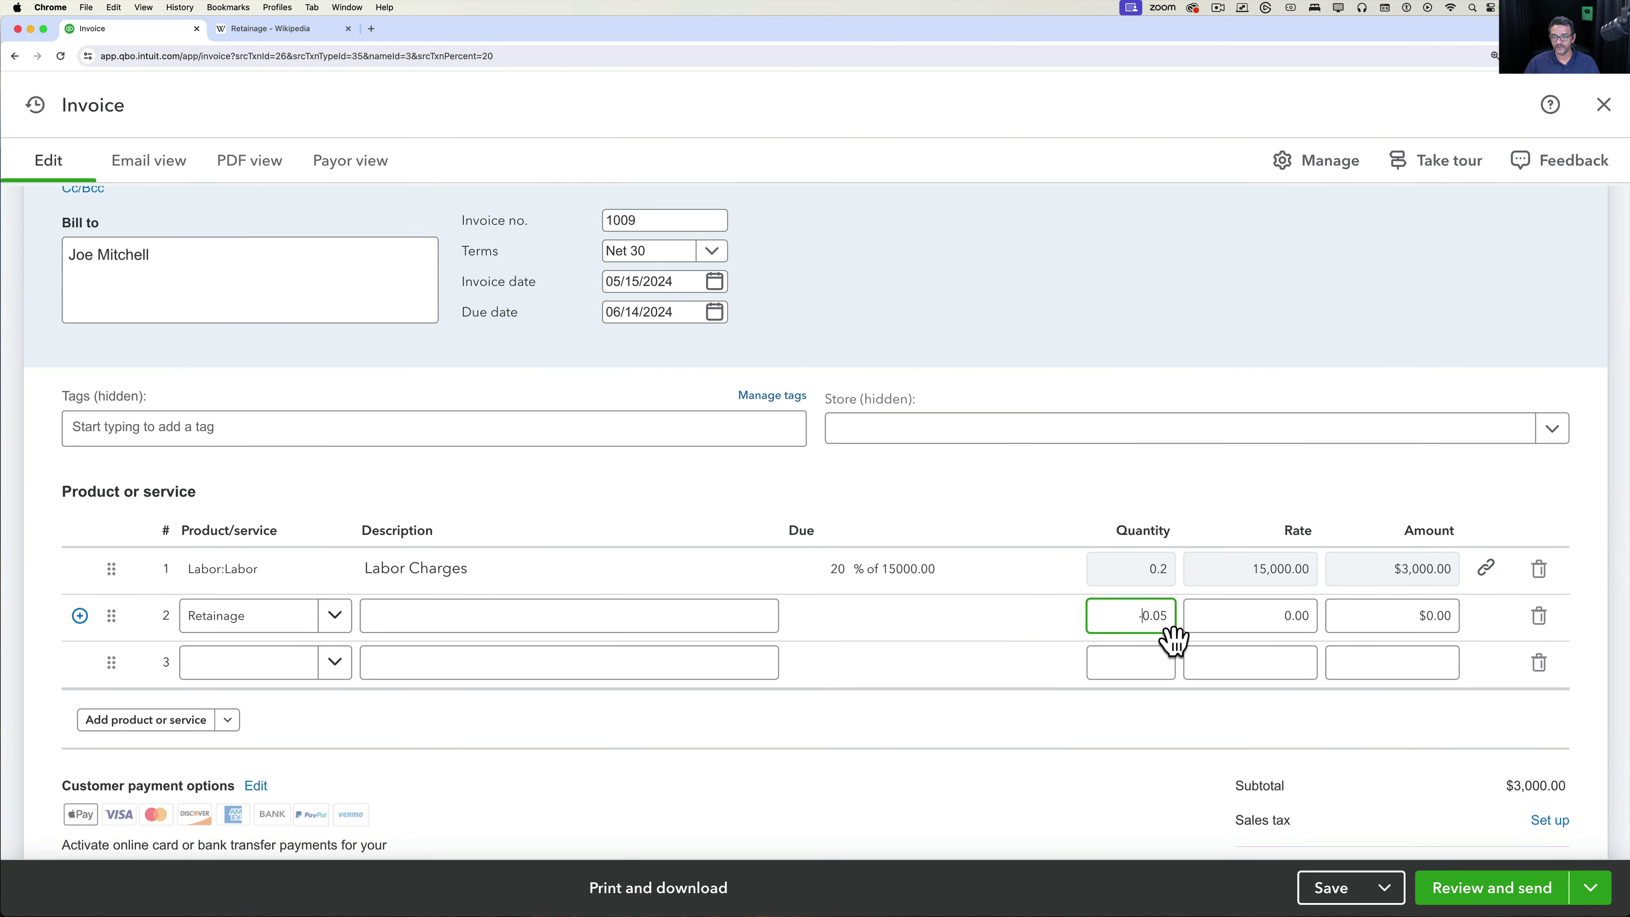
{"action": "left_click", "coordinate": [1223, 613]}
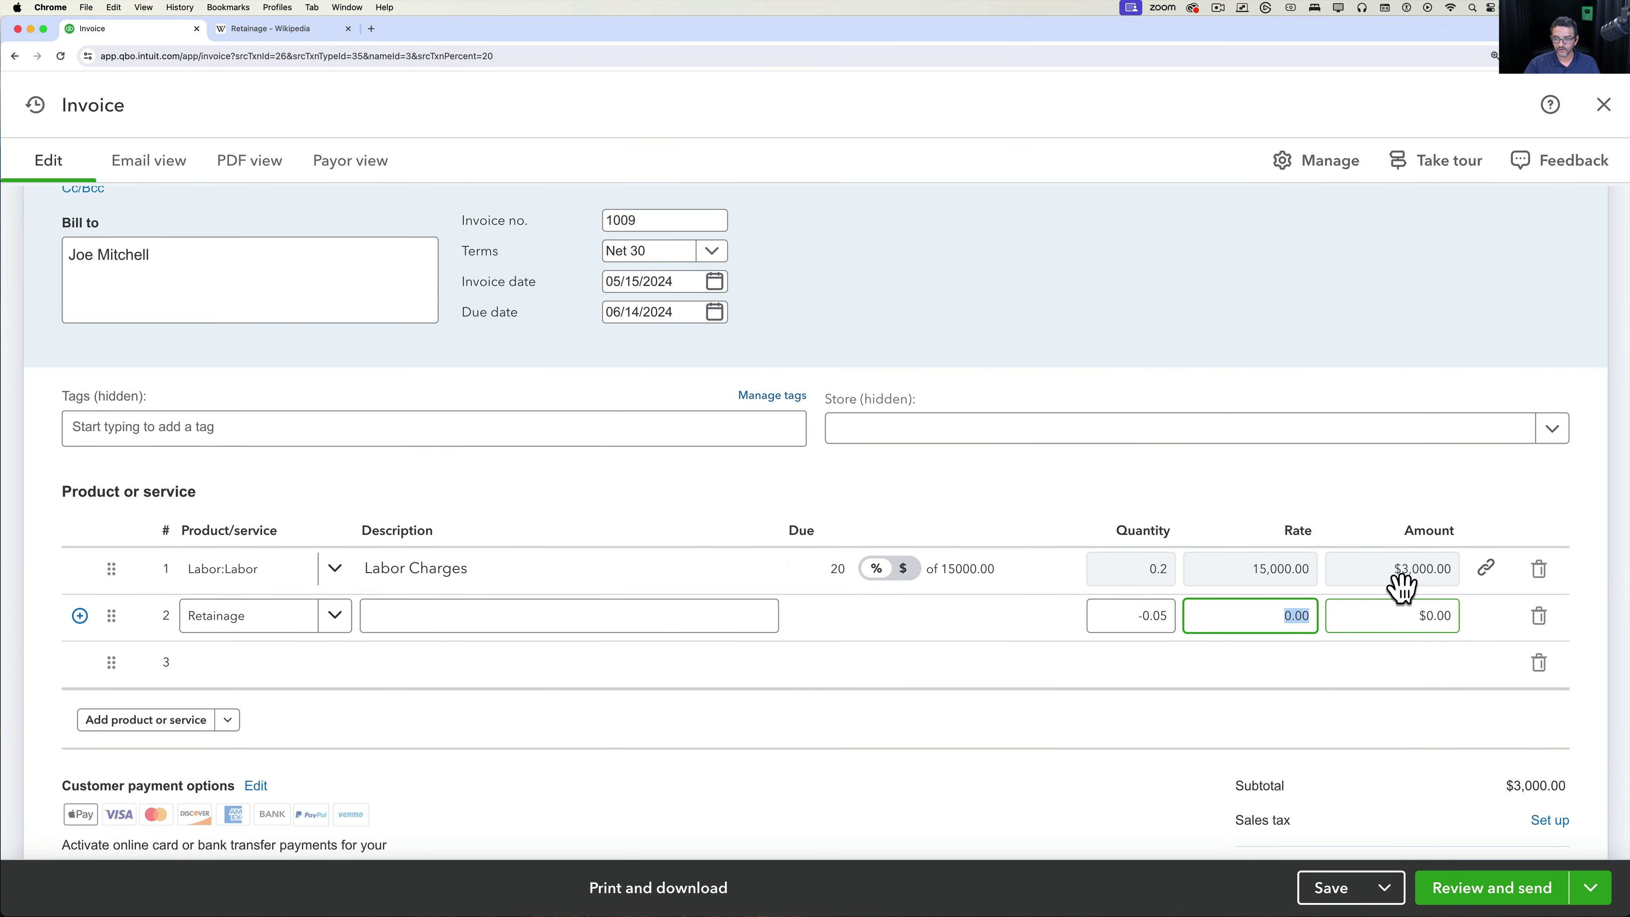
{"action": "type", "text": "30"}
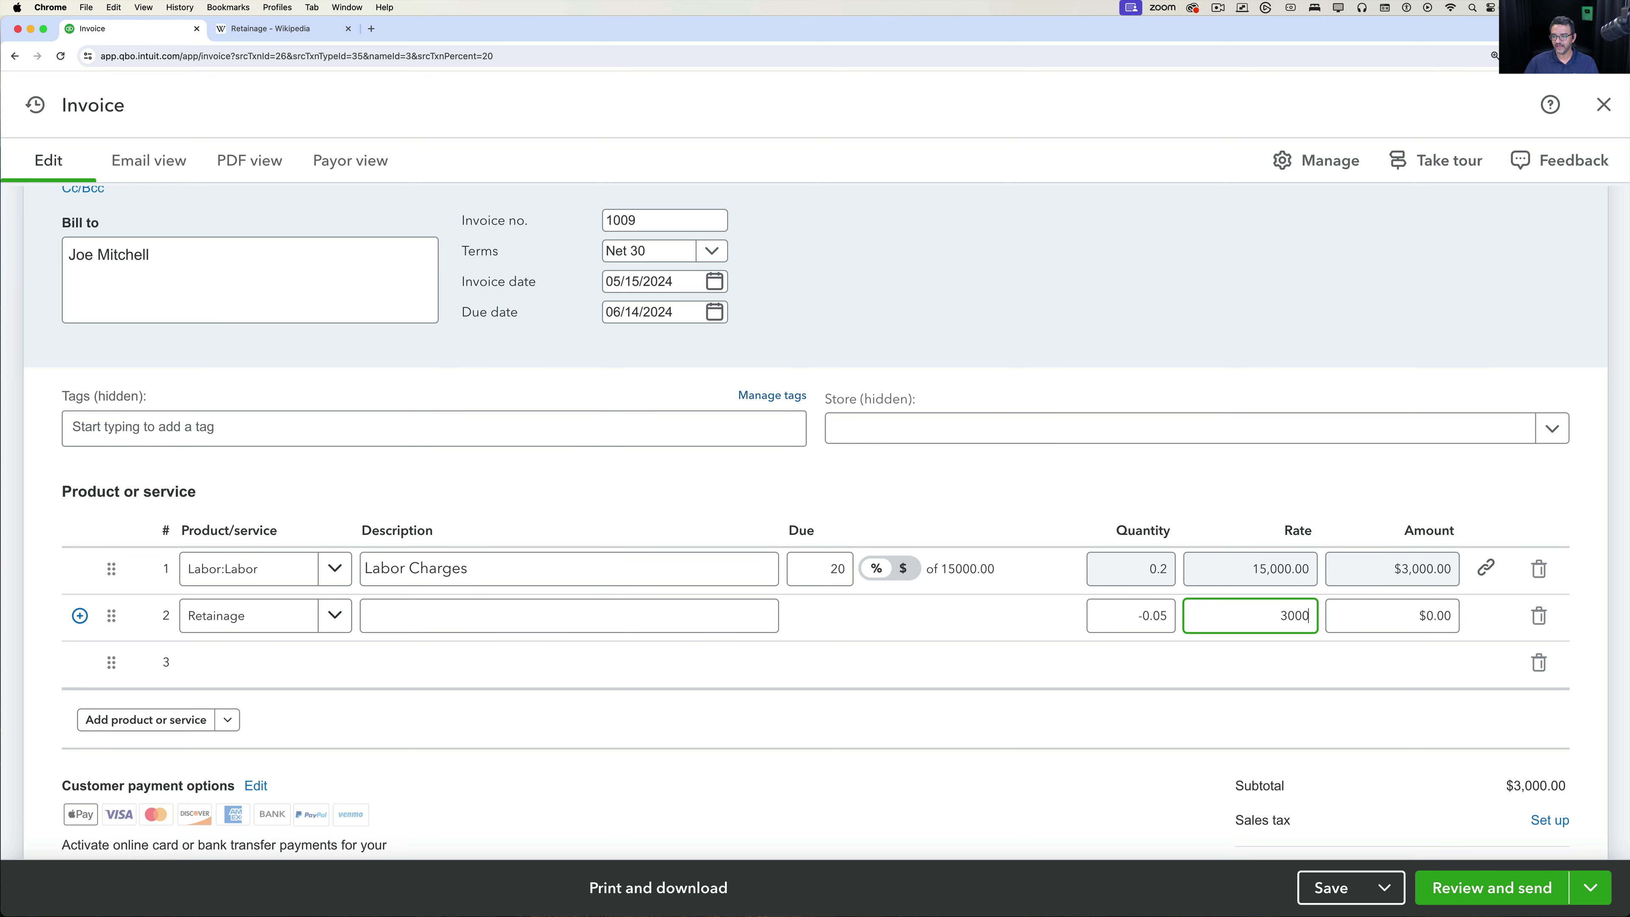
{"action": "key", "text": "Tab"}
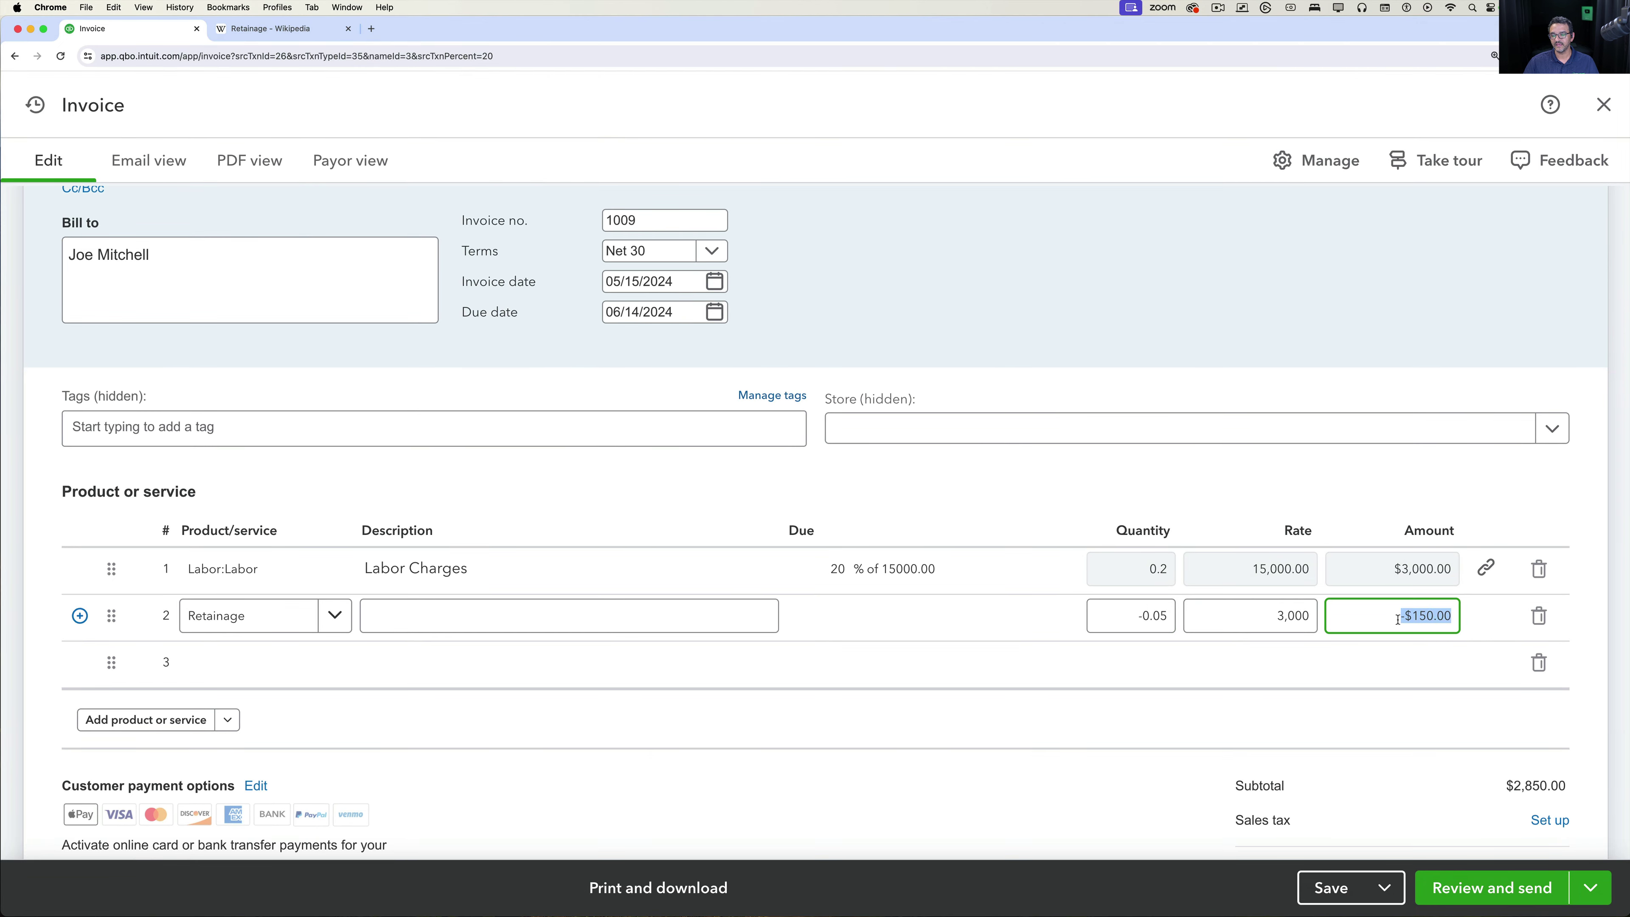
Delete the Retainage line from the invoice.
{"action": "left_click", "coordinate": [1398, 619]}
{"action": "scroll", "coordinate": [1446, 668], "scroll_direction": "down", "scroll_amount": 2}
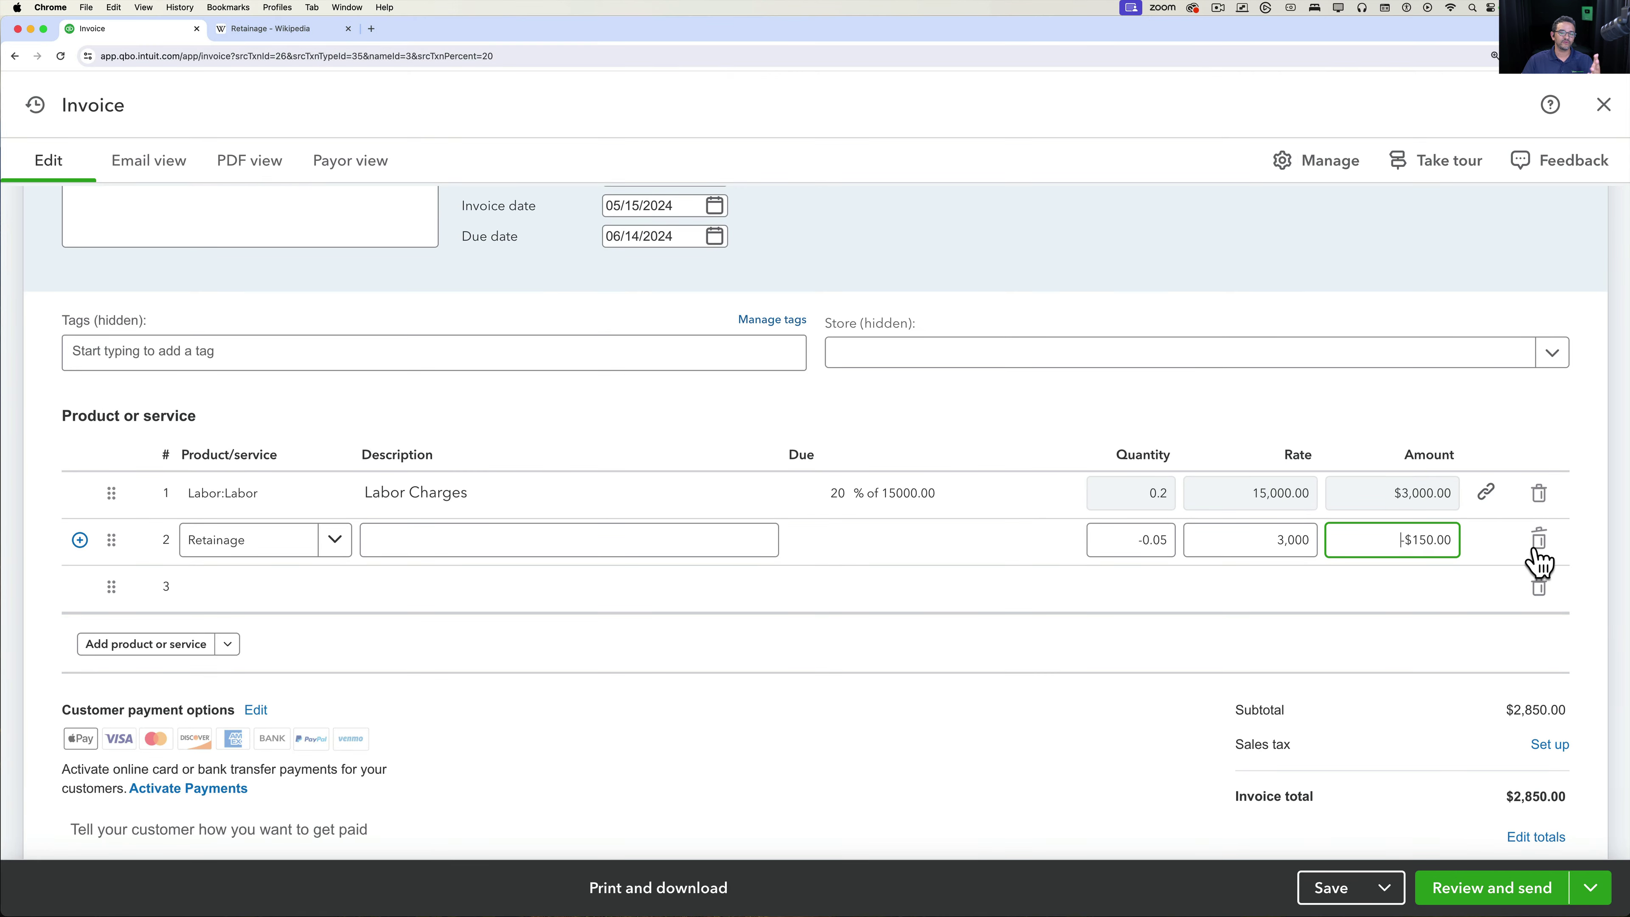
{"action": "left_click", "coordinate": [1620, 551]}
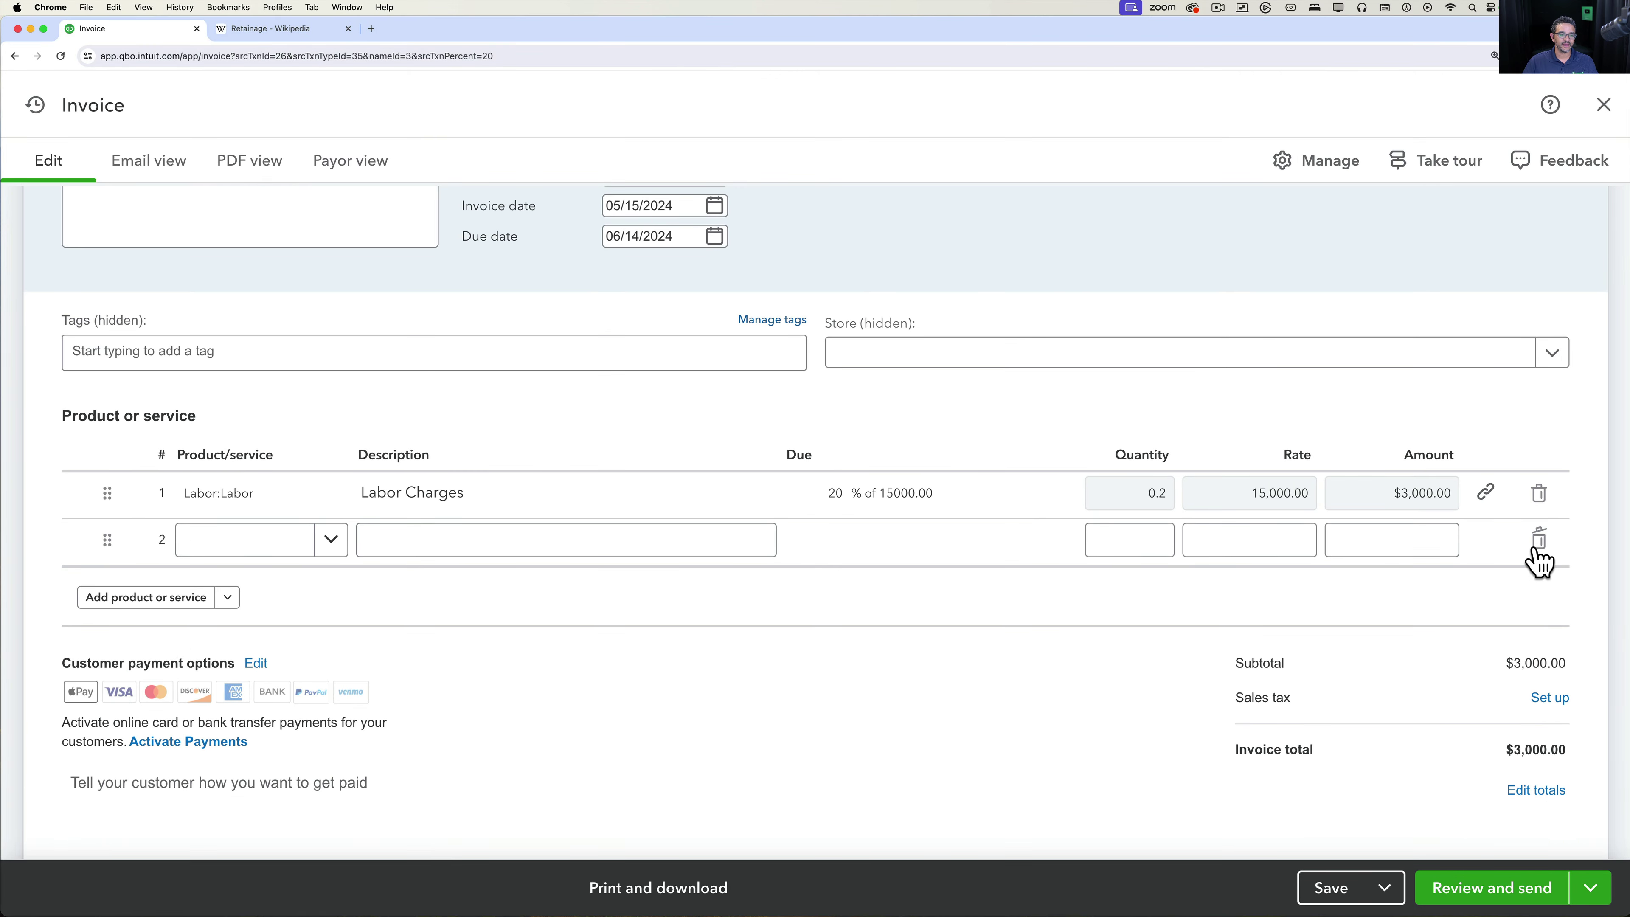
Add the Retainage service as the invoice's second line and enter its amount as the calculation 3000*.05.
{"action": "left_click", "coordinate": [219, 545]}
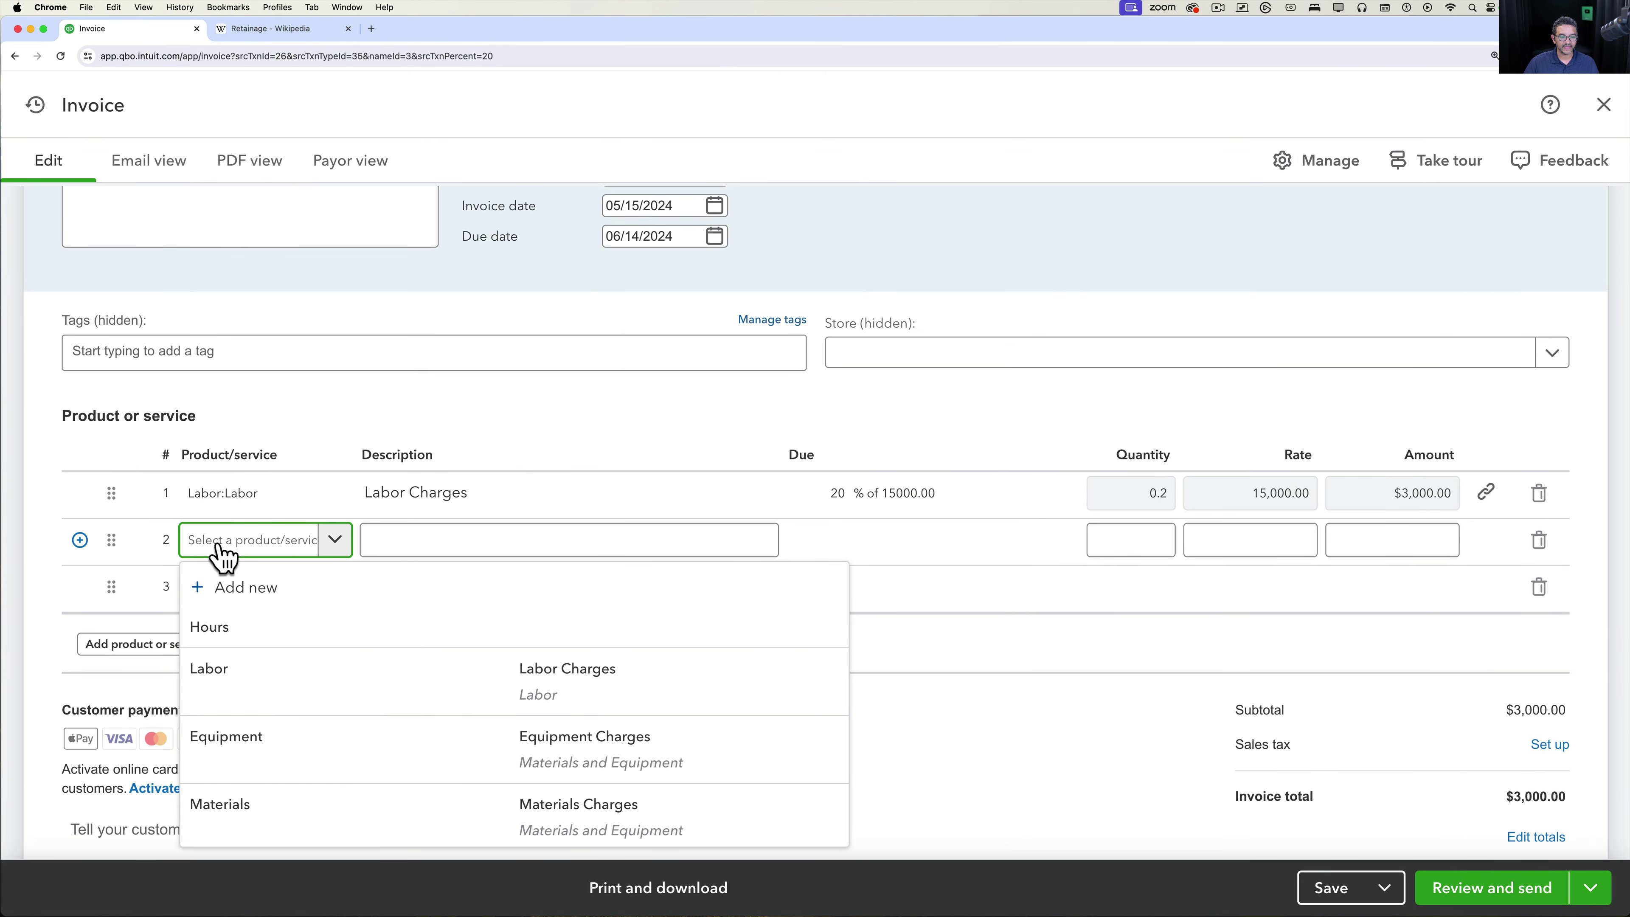
{"action": "type", "text": "ret"}
{"action": "left_click", "coordinate": [223, 626]}
{"action": "left_click", "coordinate": [1434, 539]}
{"action": "double_click", "coordinate": [1470, 546]}
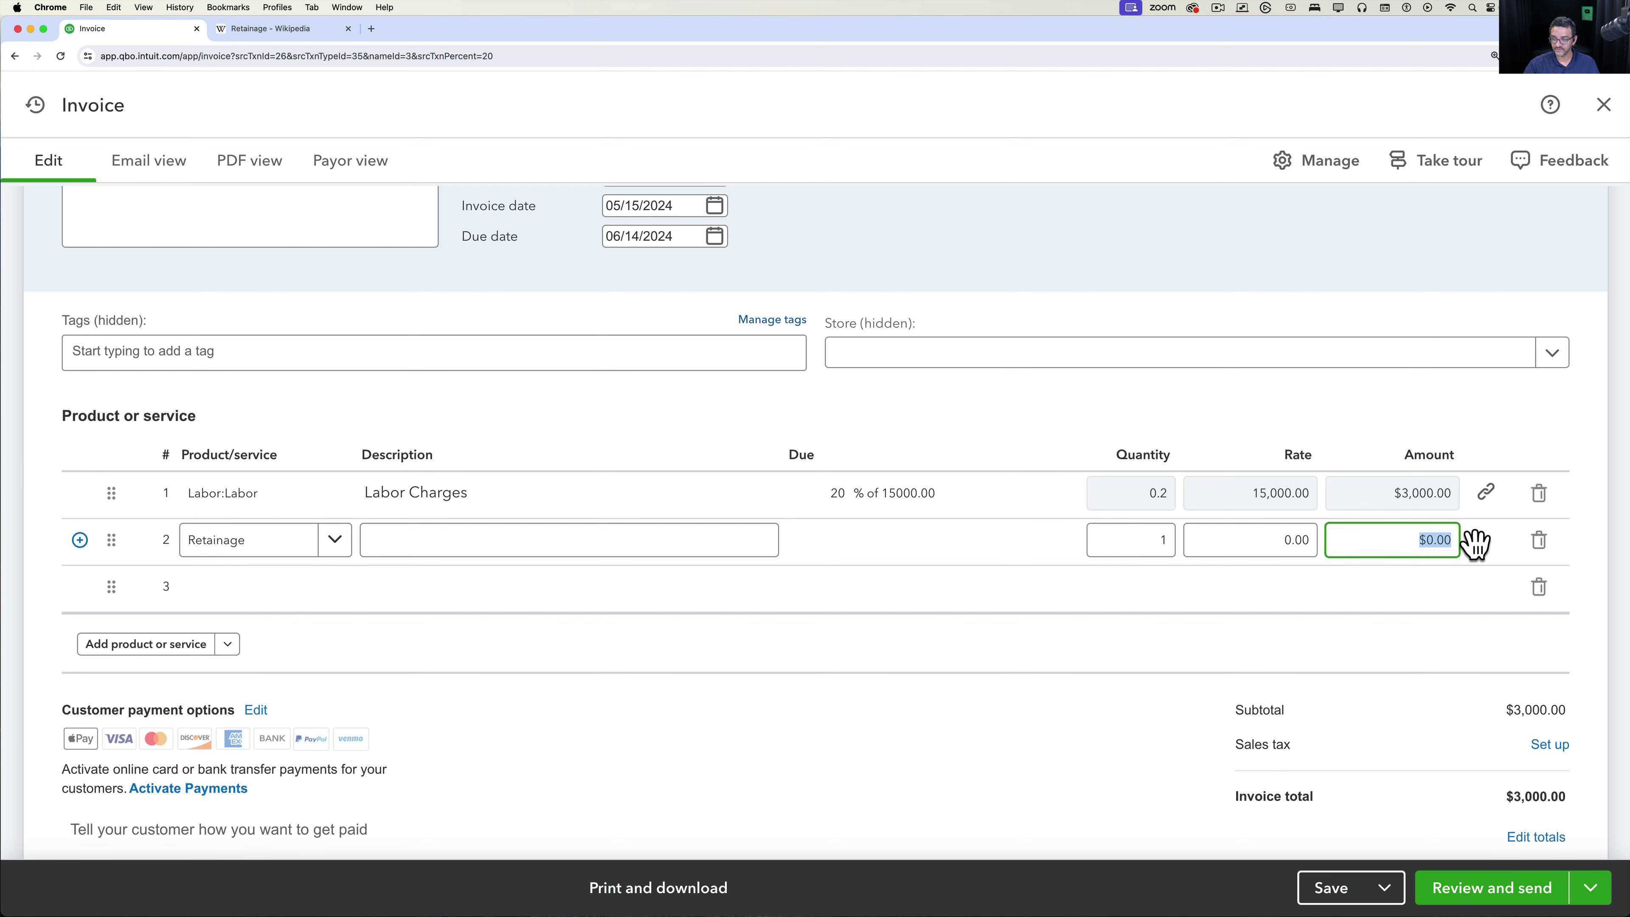
{"action": "type", "text": "3000*.05"}
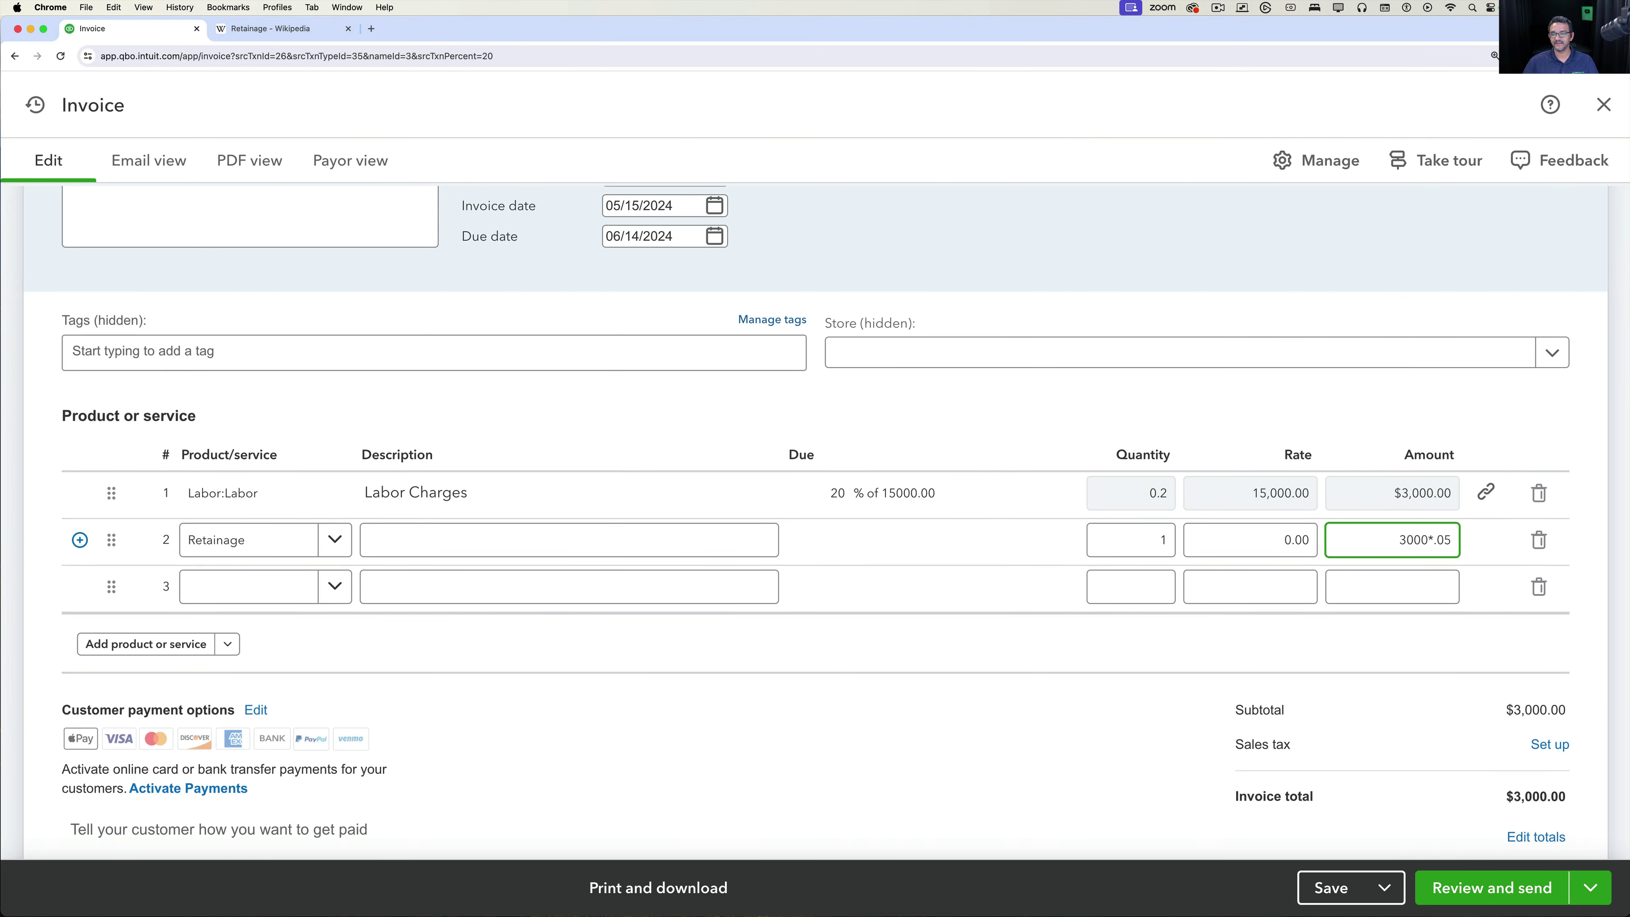
{"action": "key", "text": "Tab"}
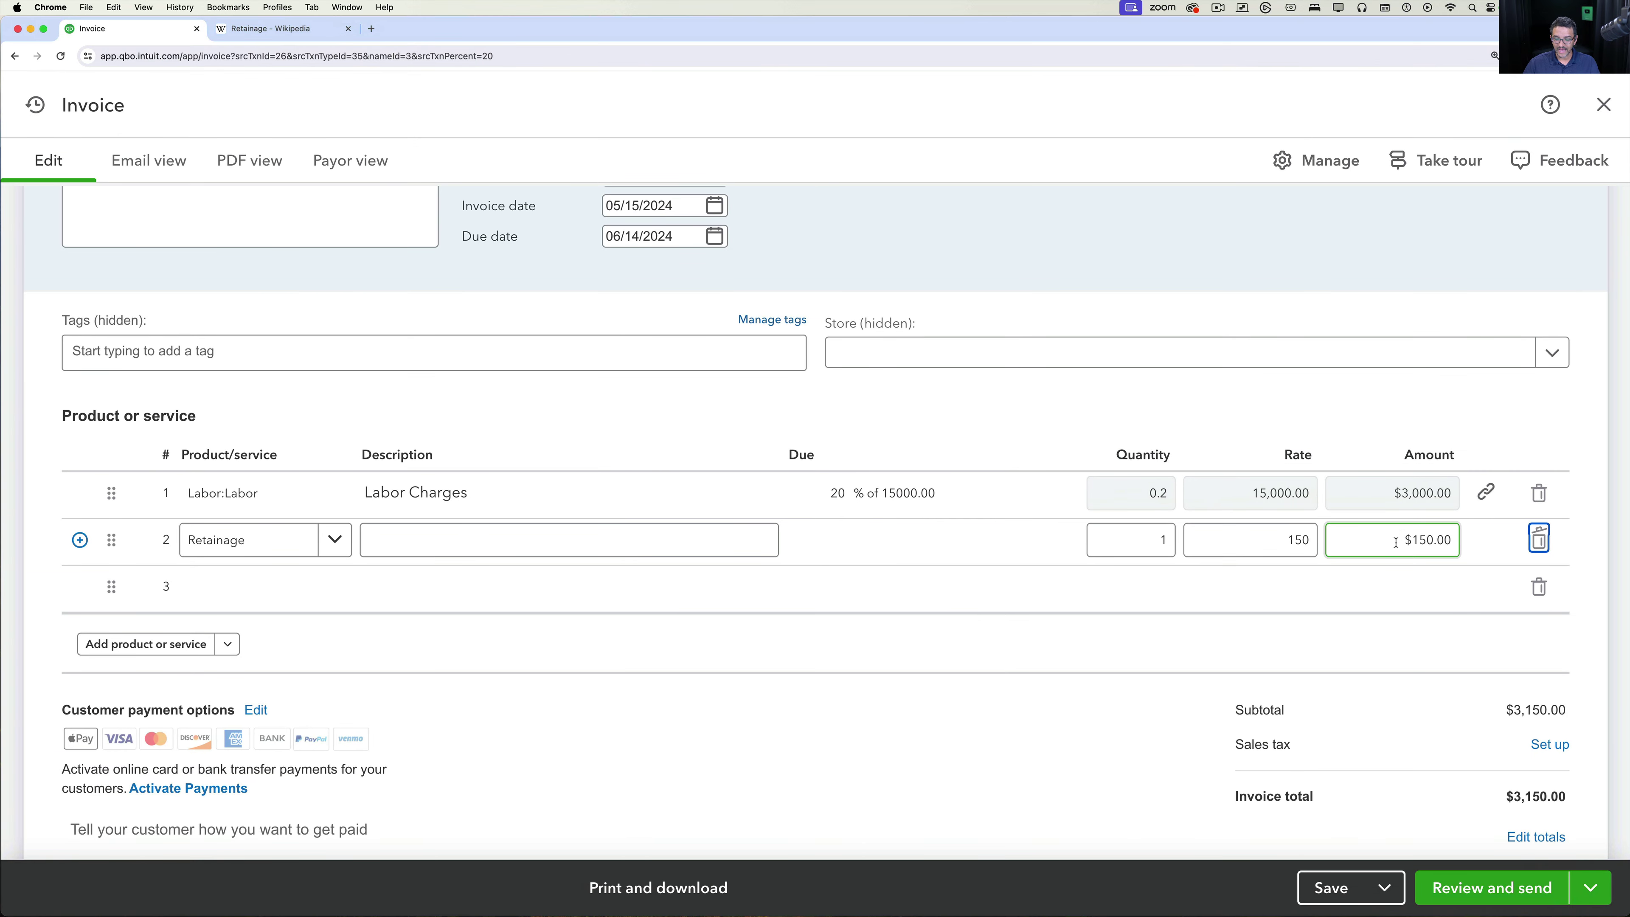
Make the Retainage line's amount negative at -150.
{"action": "left_click", "coordinate": [1395, 543]}
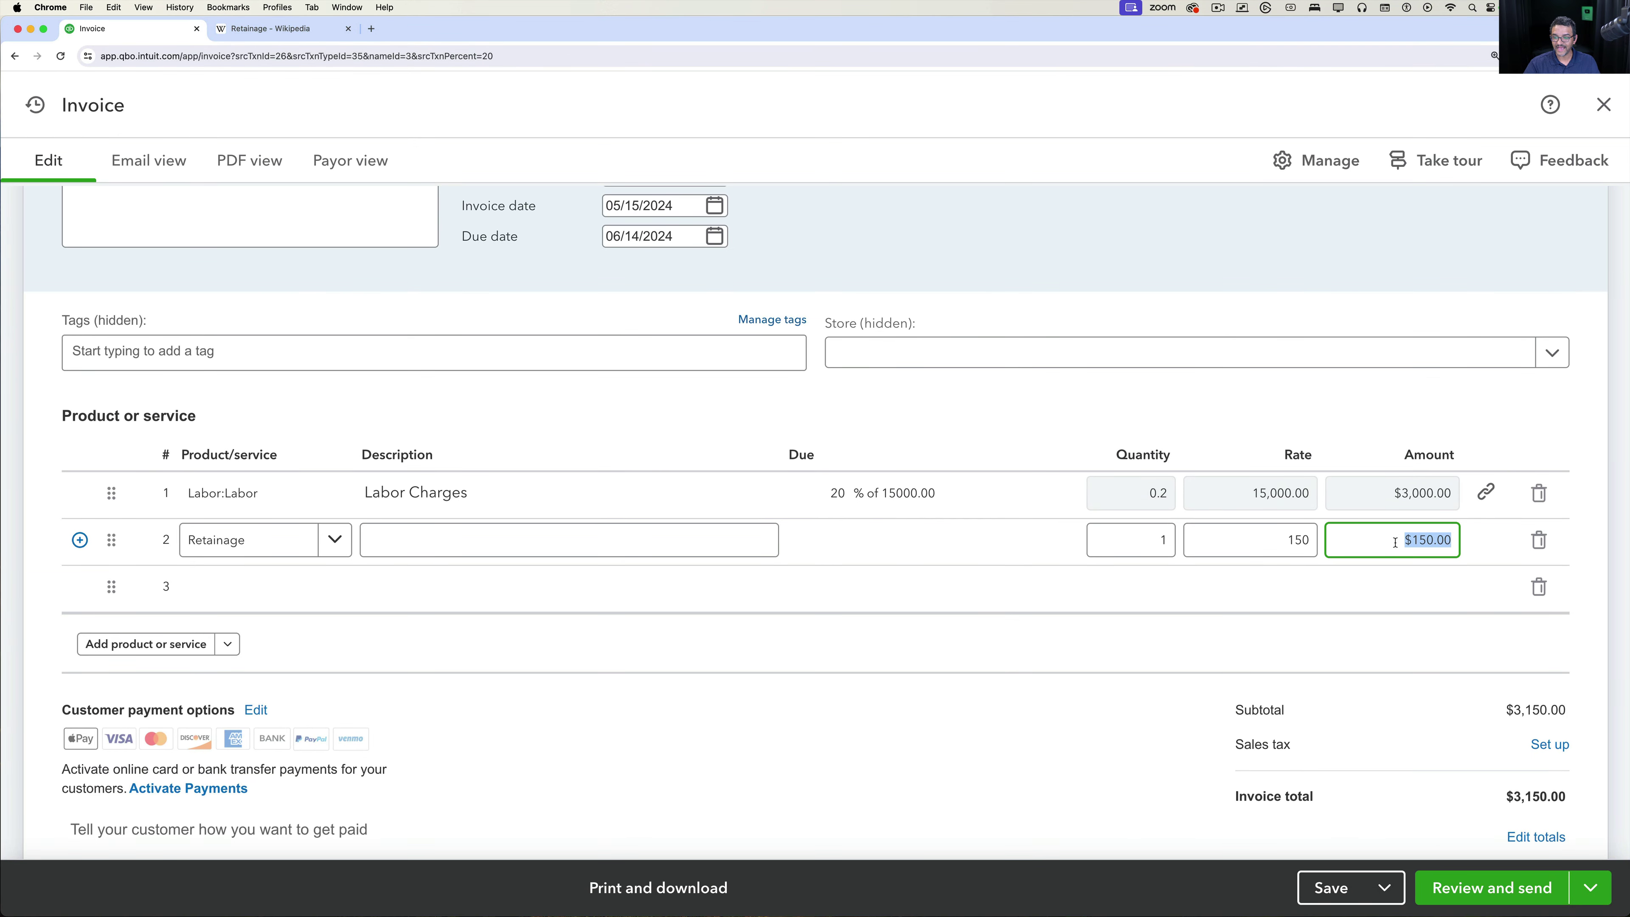
{"action": "type", "text": "-150"}
{"action": "key", "text": "Tab"}
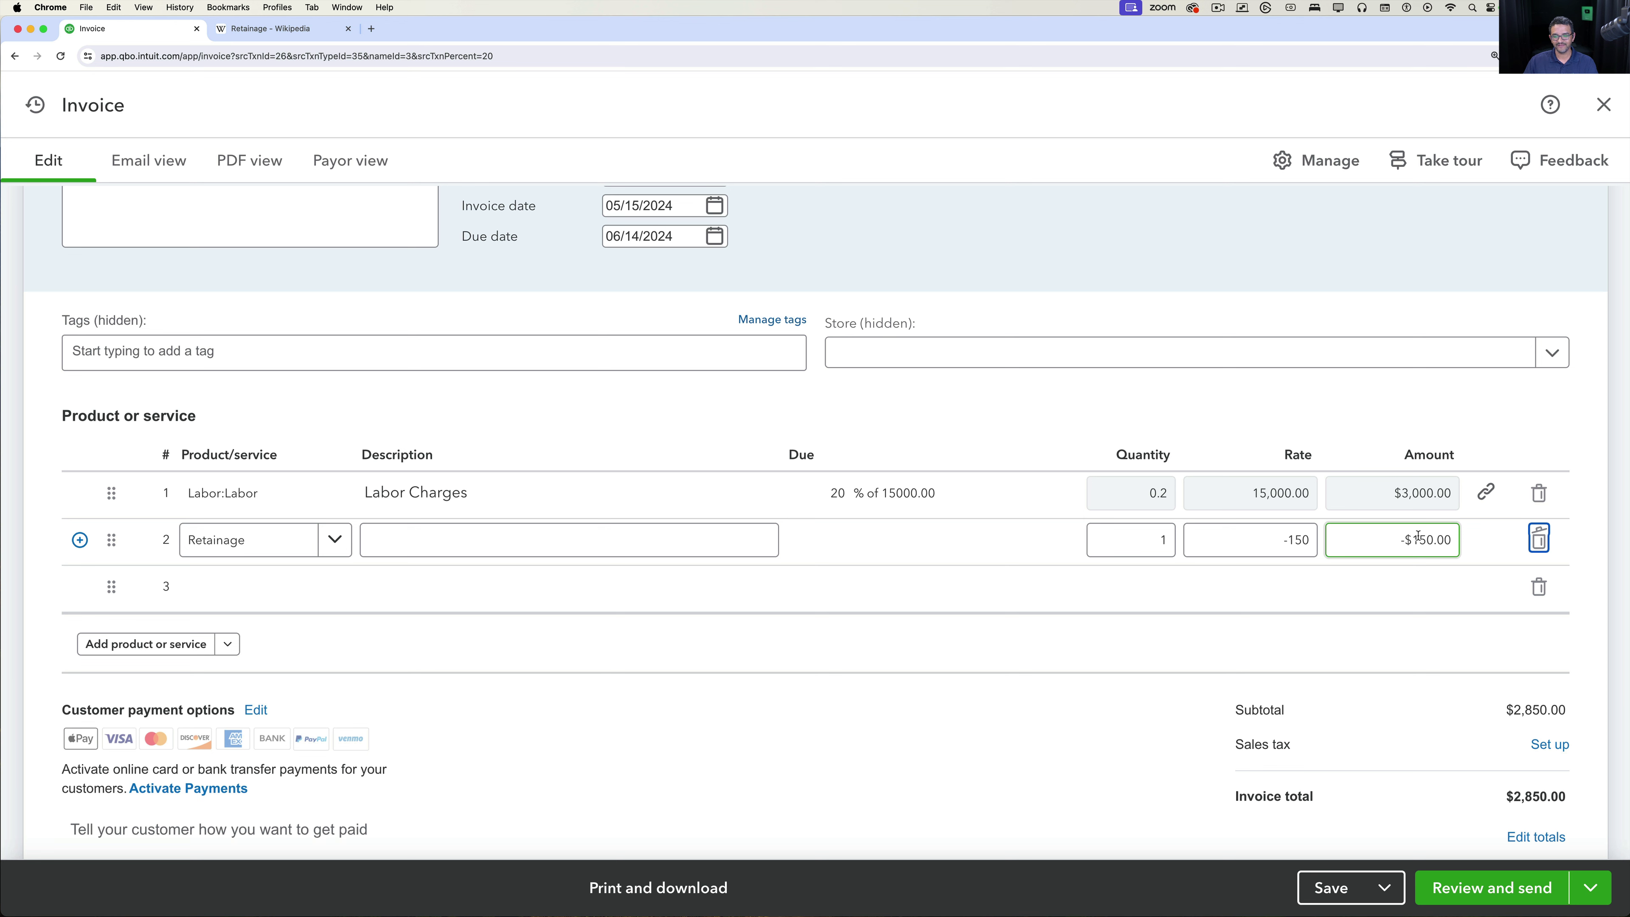
Set the Retainage line's quantity to -0.05 and its rate to 3,000.
{"action": "key", "text": "shift+Tab"}
{"action": "key", "text": "shift+Tab"}
{"action": "key", "text": "shift+Tab"}
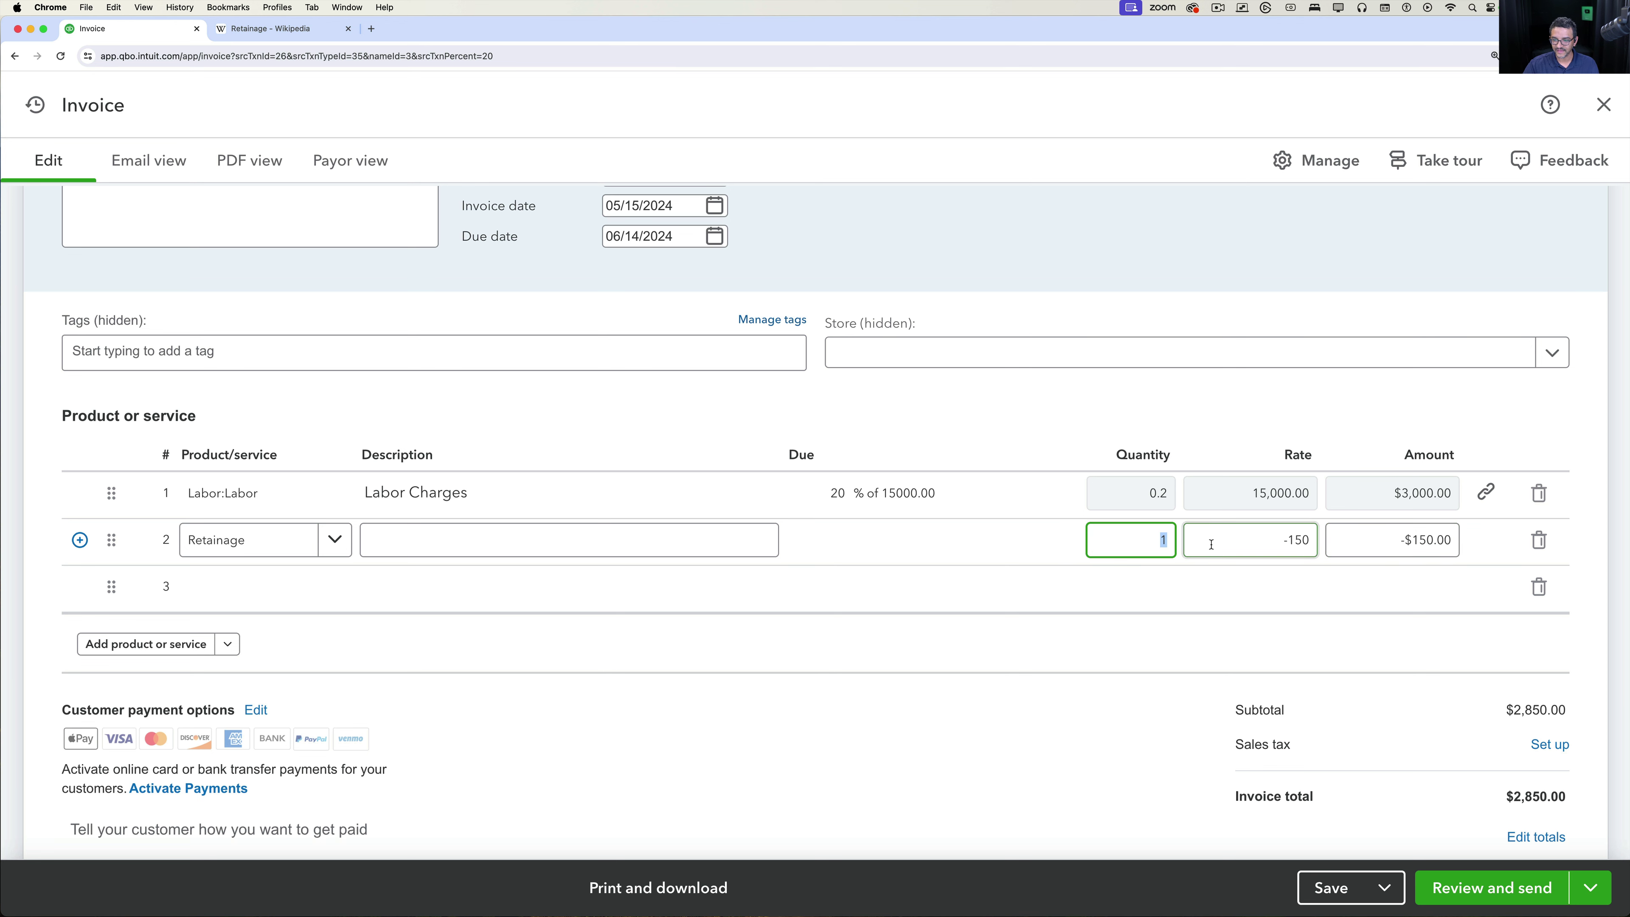
{"action": "type", "text": ".05-"}
{"action": "key", "text": "Tab"}
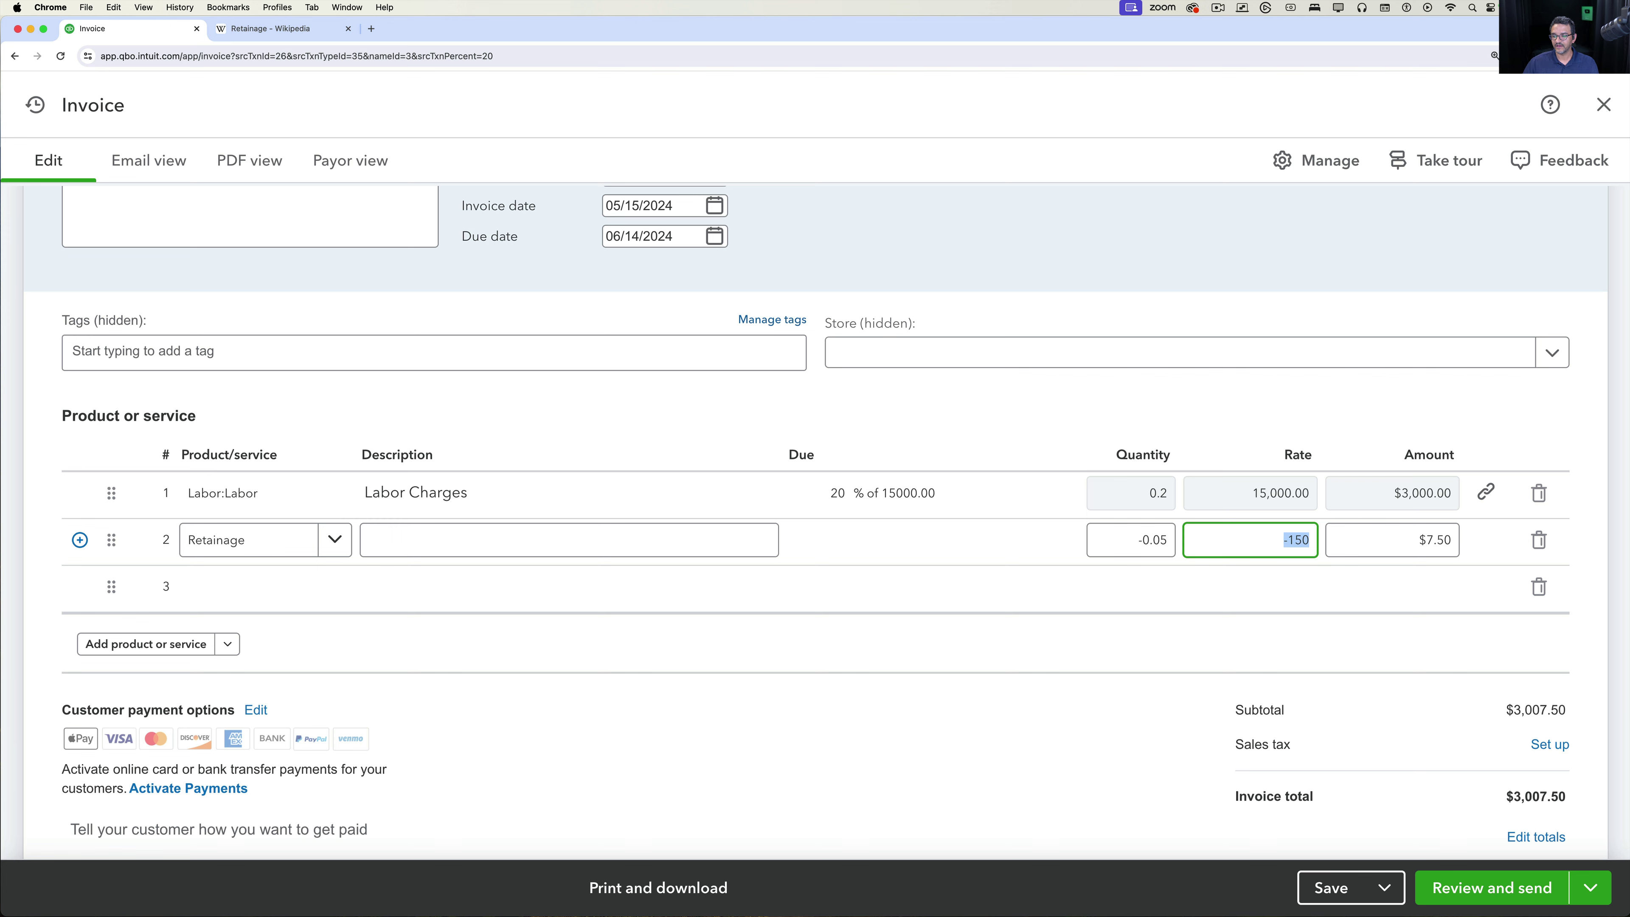
{"action": "key", "text": "Tab"}
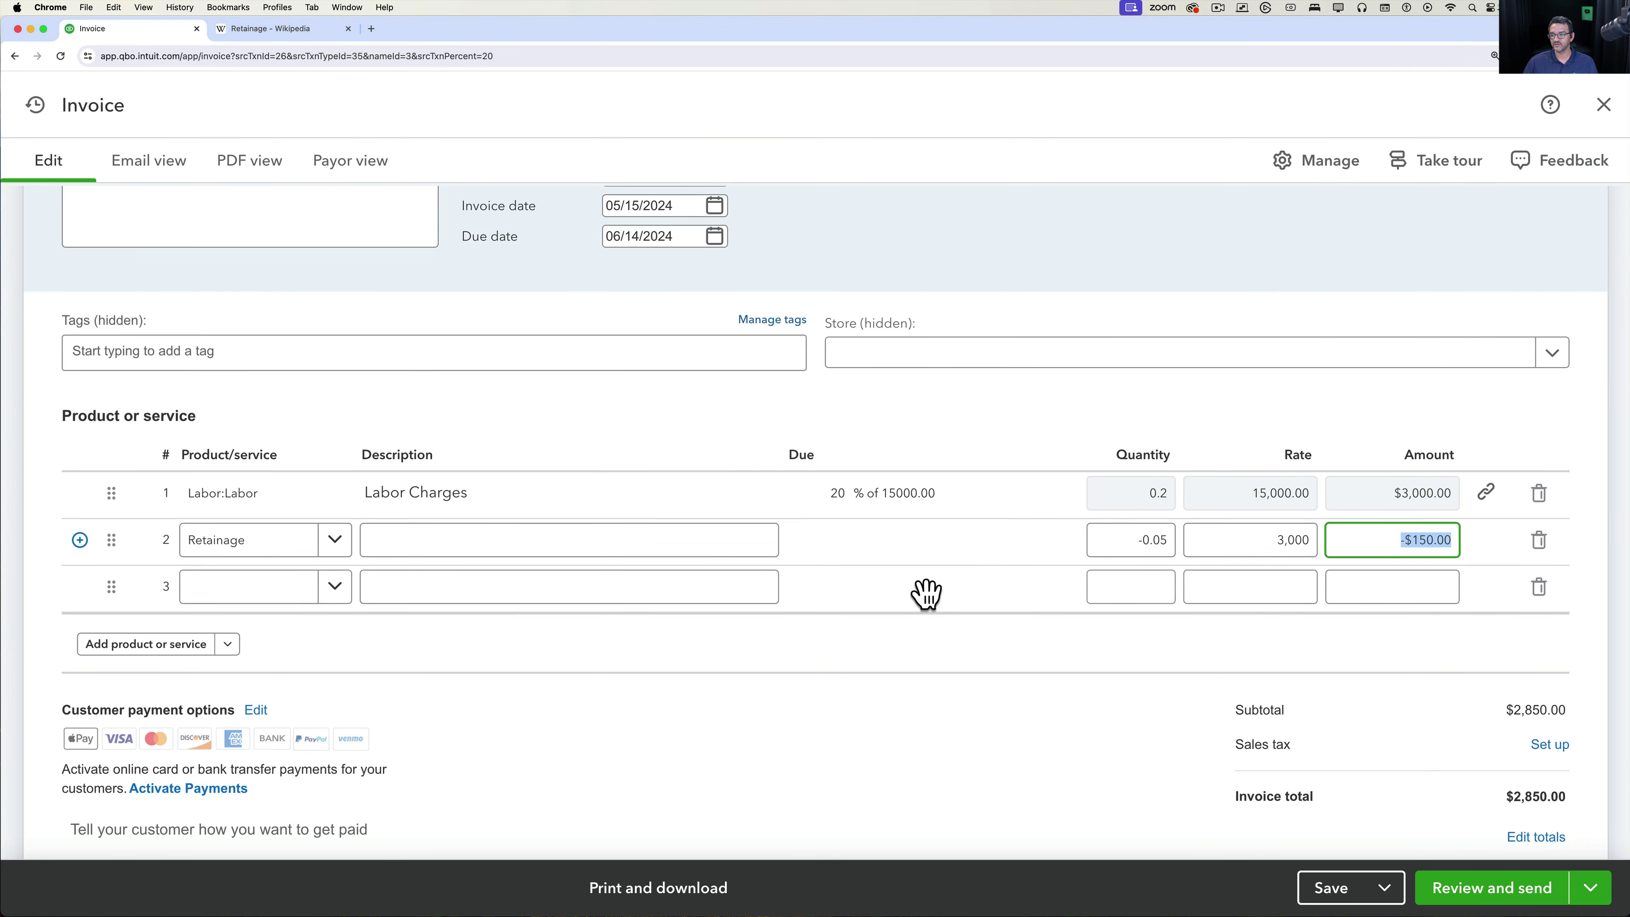
{"action": "left_click", "coordinate": [931, 712]}
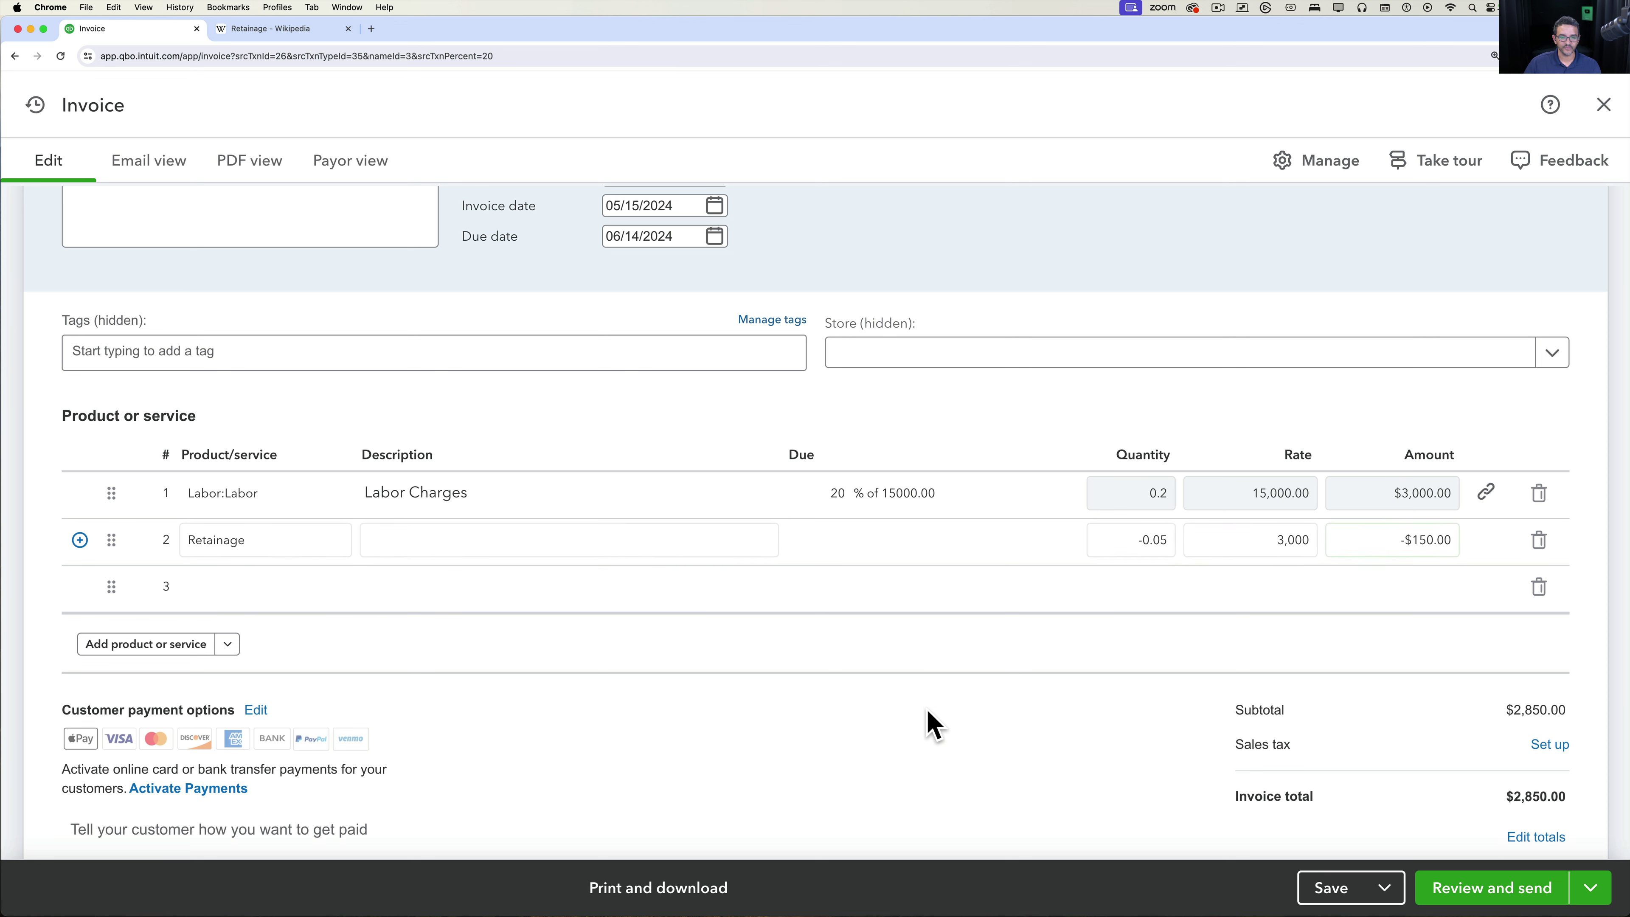
Describe the Retainage line as "Retainage 5% on Job" and save the invoice.
{"action": "left_click", "coordinate": [441, 546]}
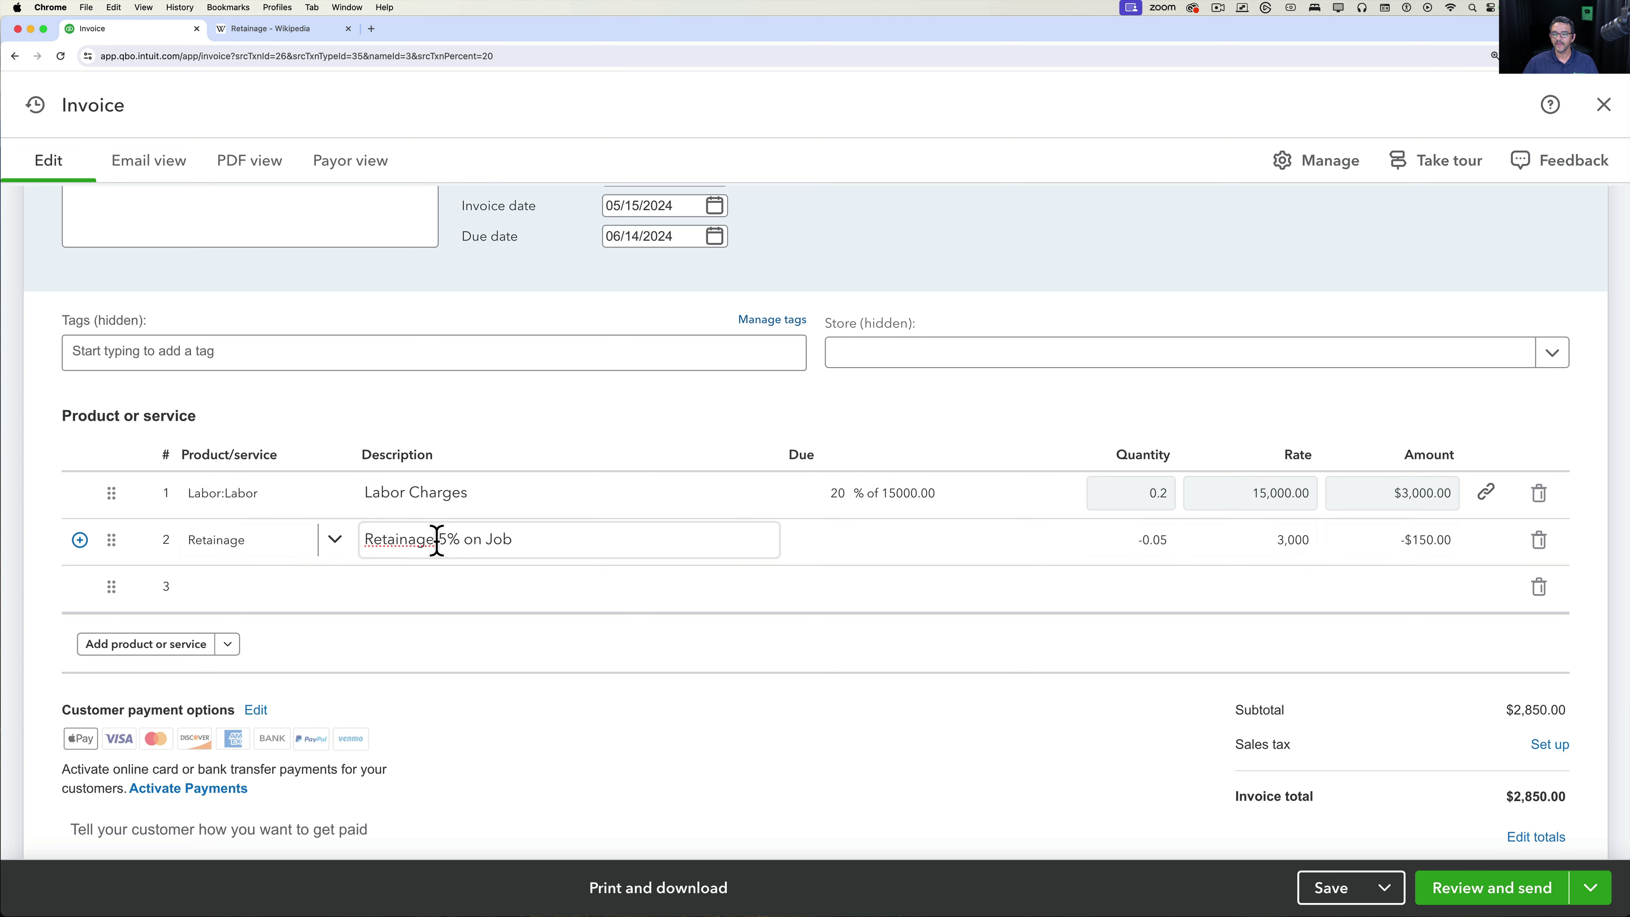
{"action": "left_click", "coordinate": [1331, 888]}
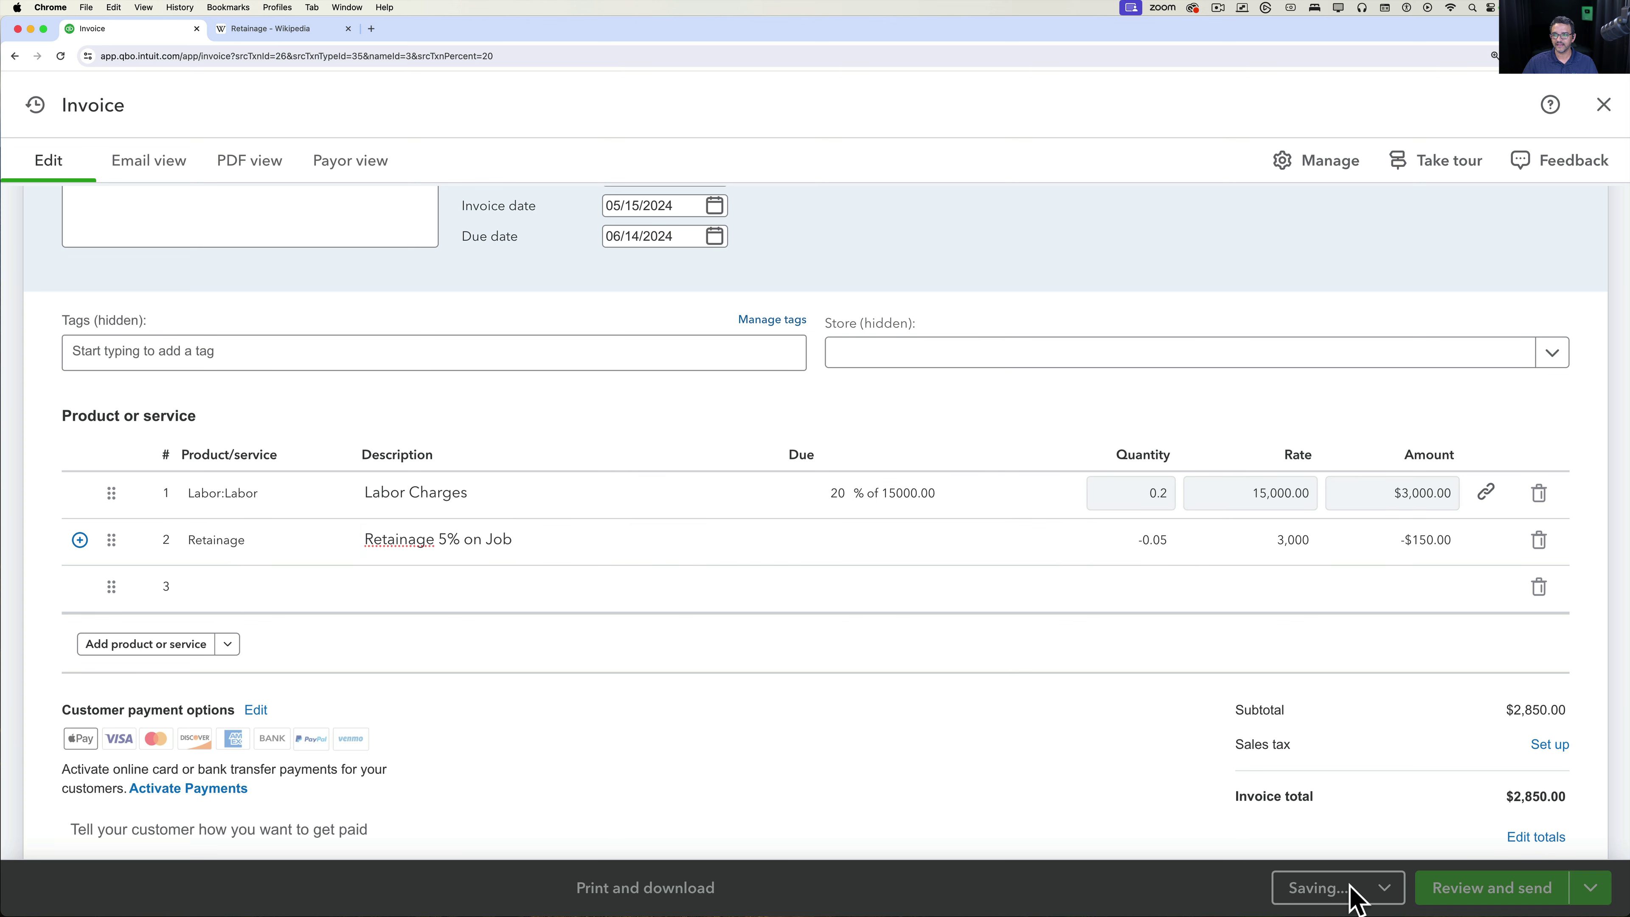
Preview the saved invoice as a PDF, then close the invoice.
{"action": "scroll", "coordinate": [793, 517], "scroll_direction": "up", "scroll_amount": 6}
{"action": "scroll", "coordinate": [802, 530], "scroll_direction": "up", "scroll_amount": 3}
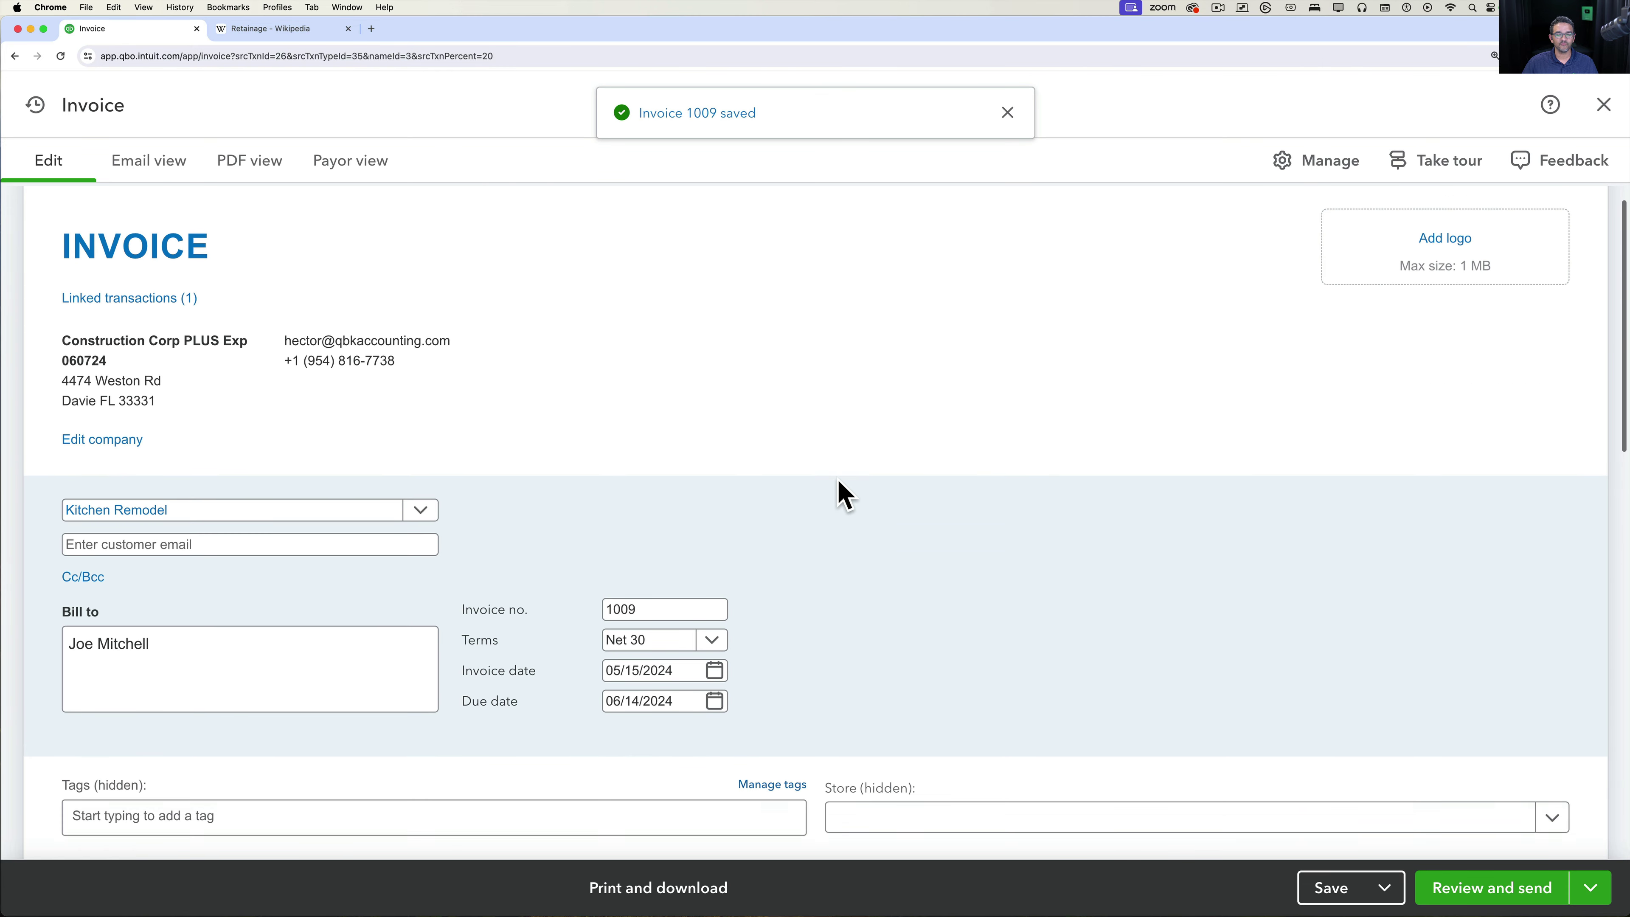
{"action": "left_click", "coordinate": [250, 161]}
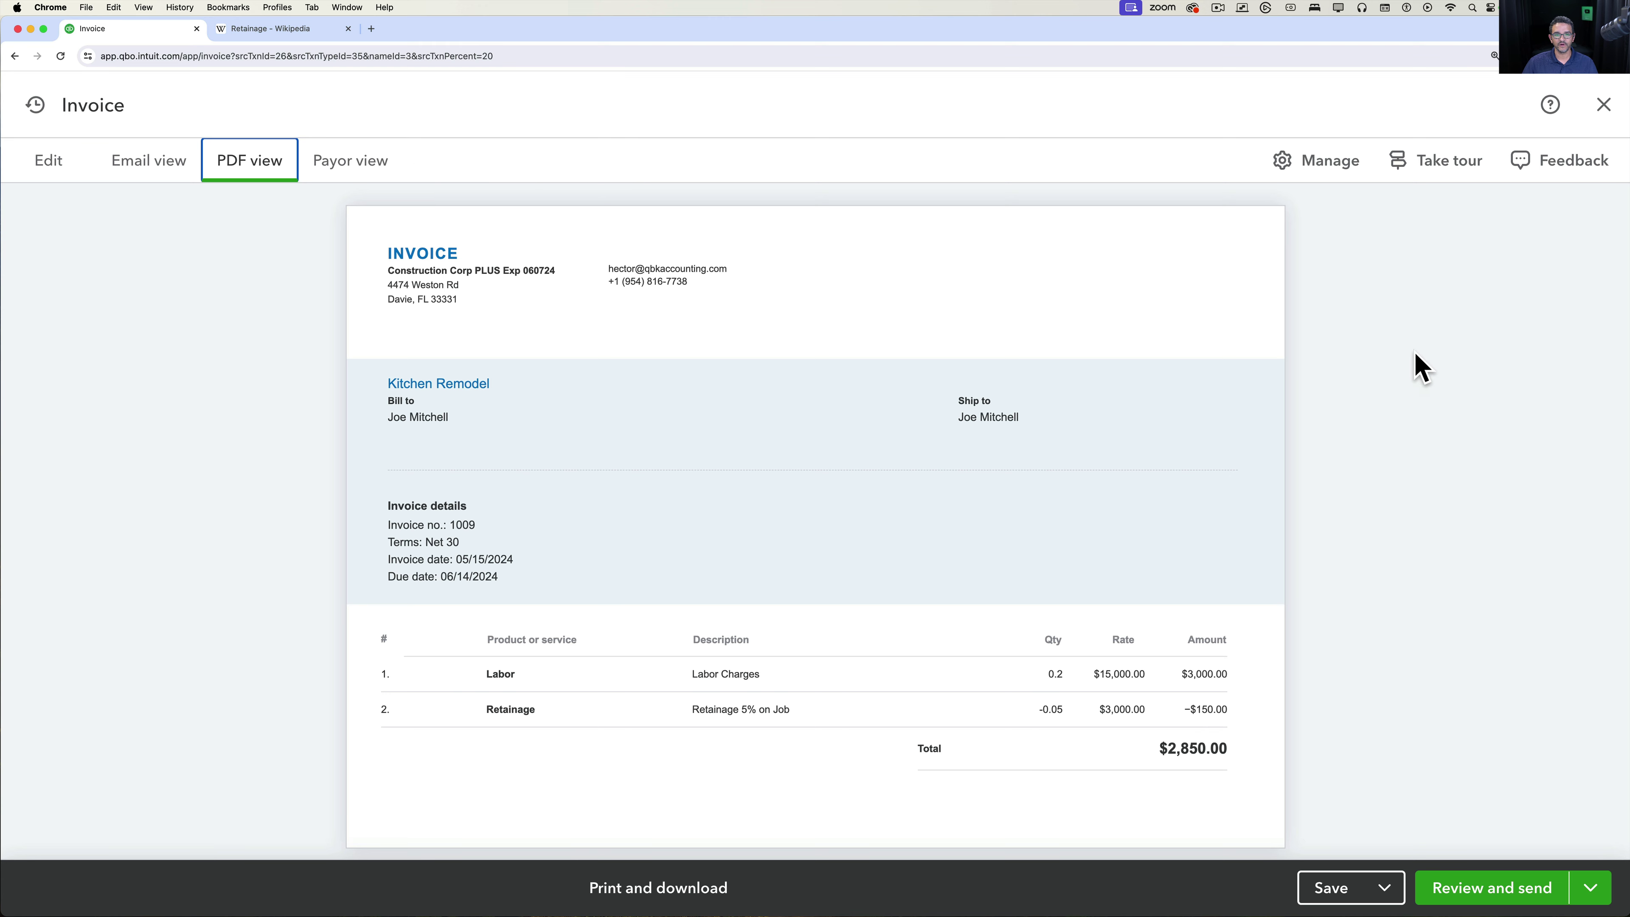
{"action": "left_click", "coordinate": [1603, 104]}
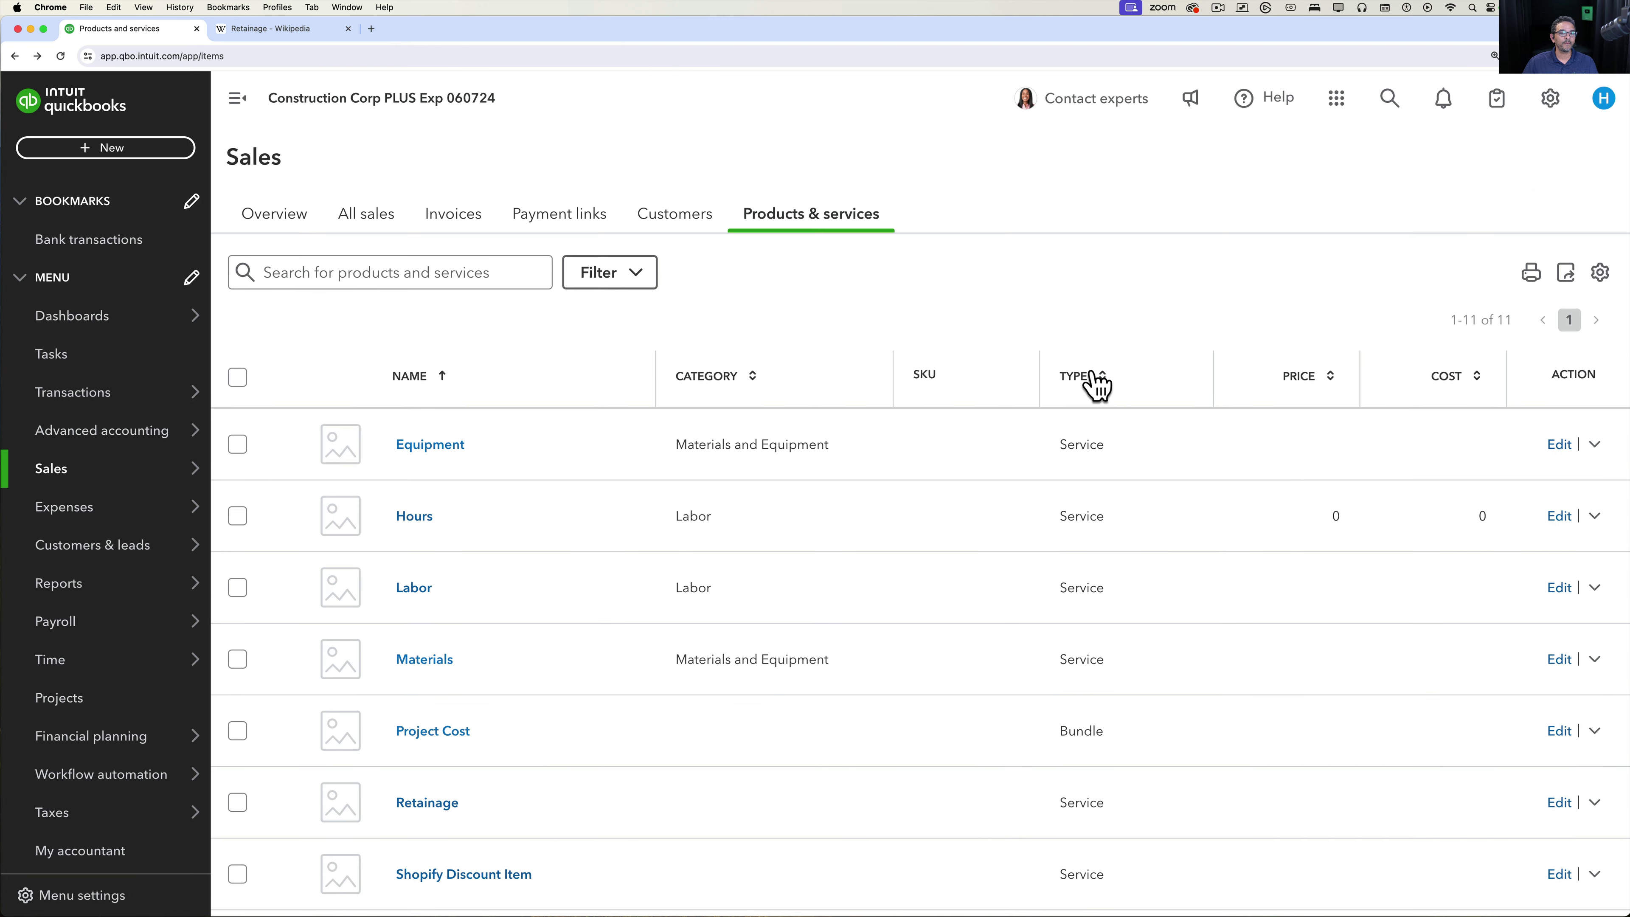
Create a new invoice for the Backyard Remodel project.
{"action": "left_click", "coordinate": [107, 152]}
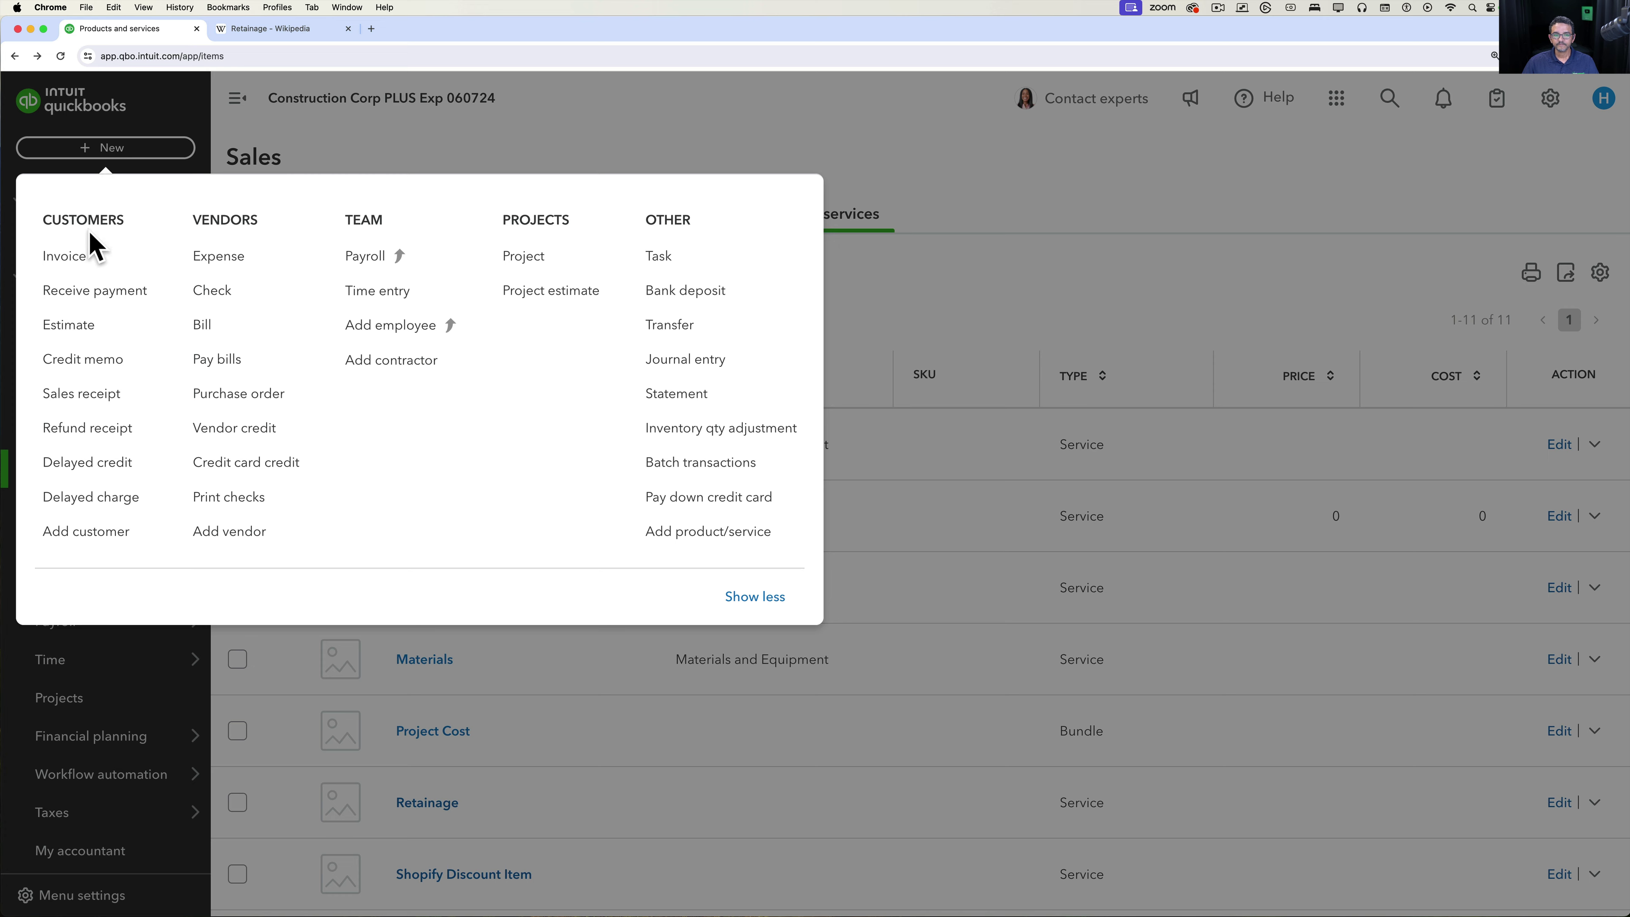
{"action": "left_click", "coordinate": [78, 260]}
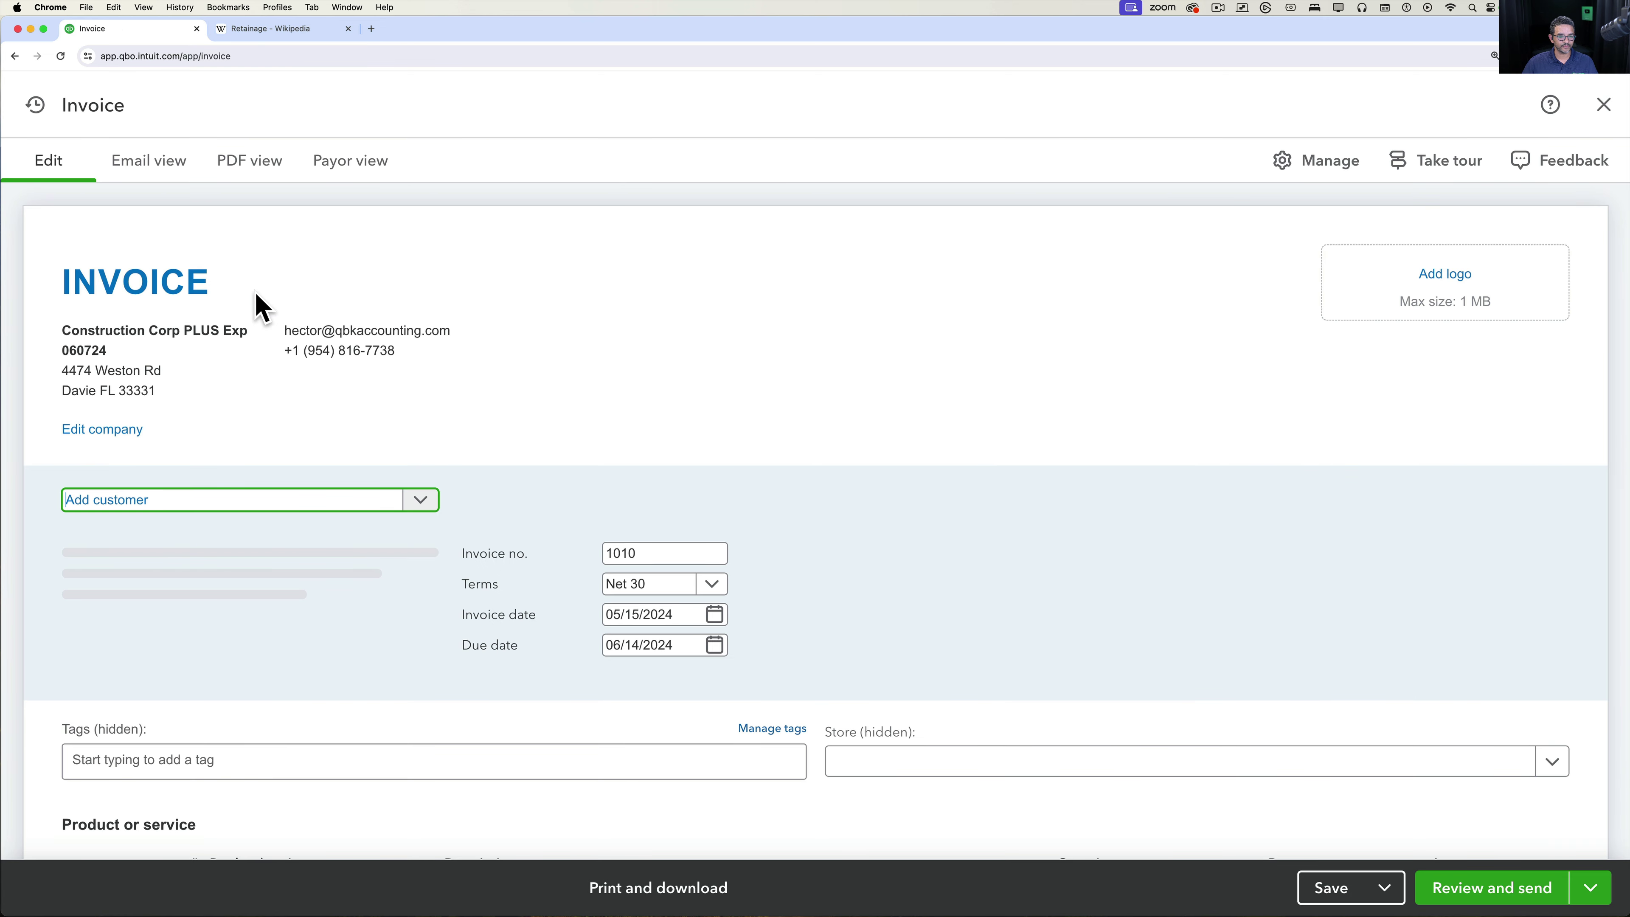
{"action": "left_click", "coordinate": [421, 501]}
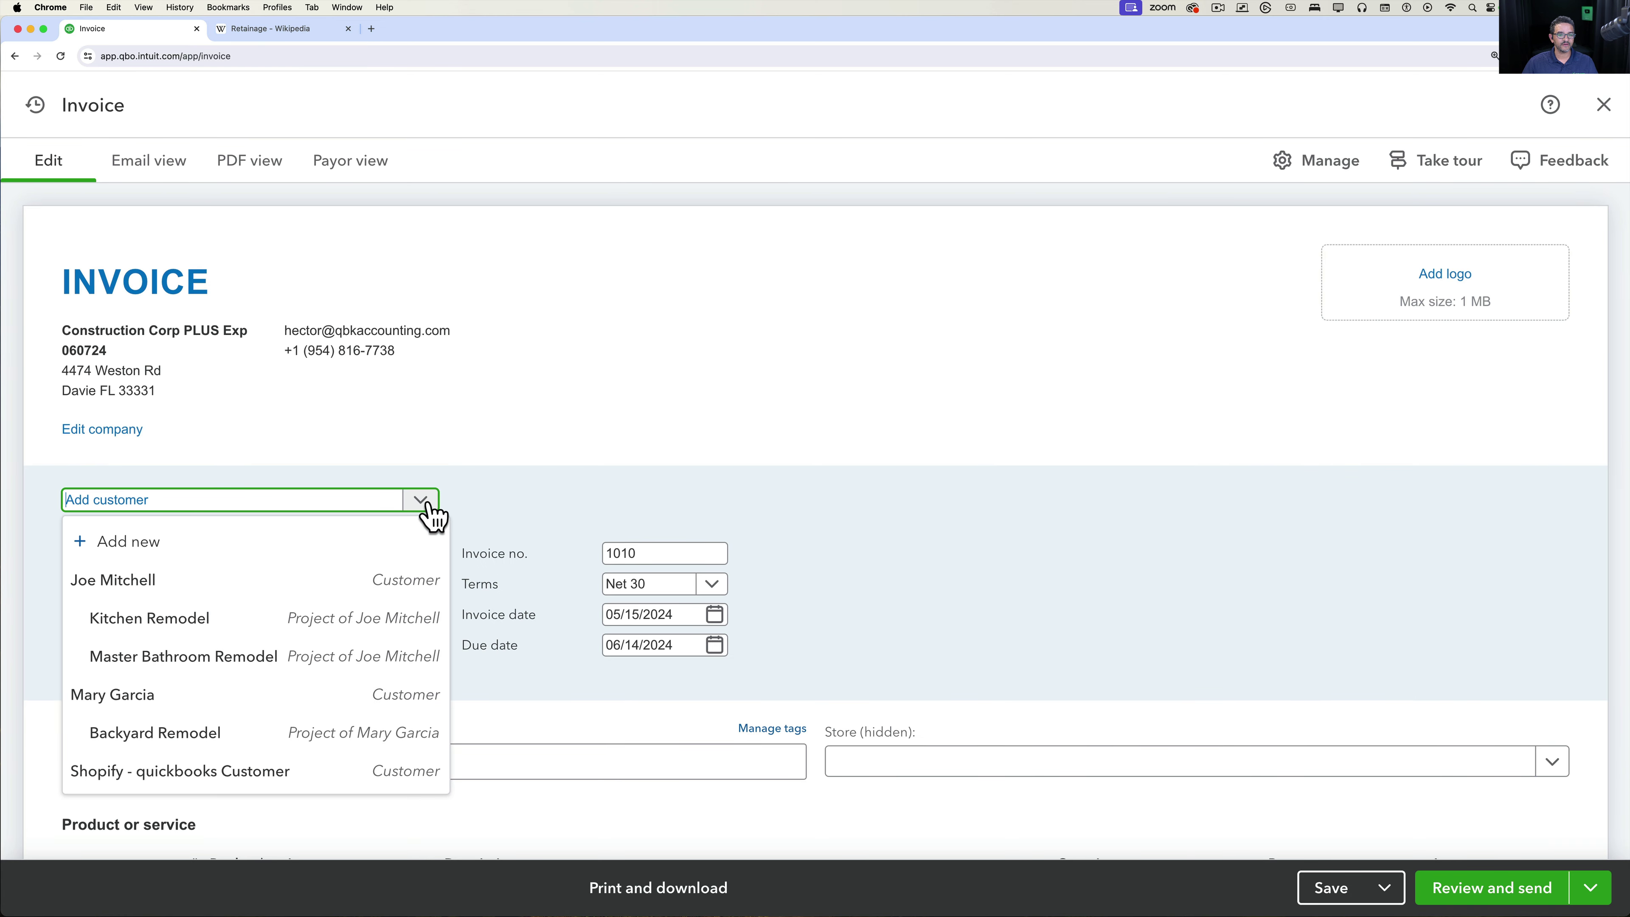
{"action": "left_click", "coordinate": [204, 735]}
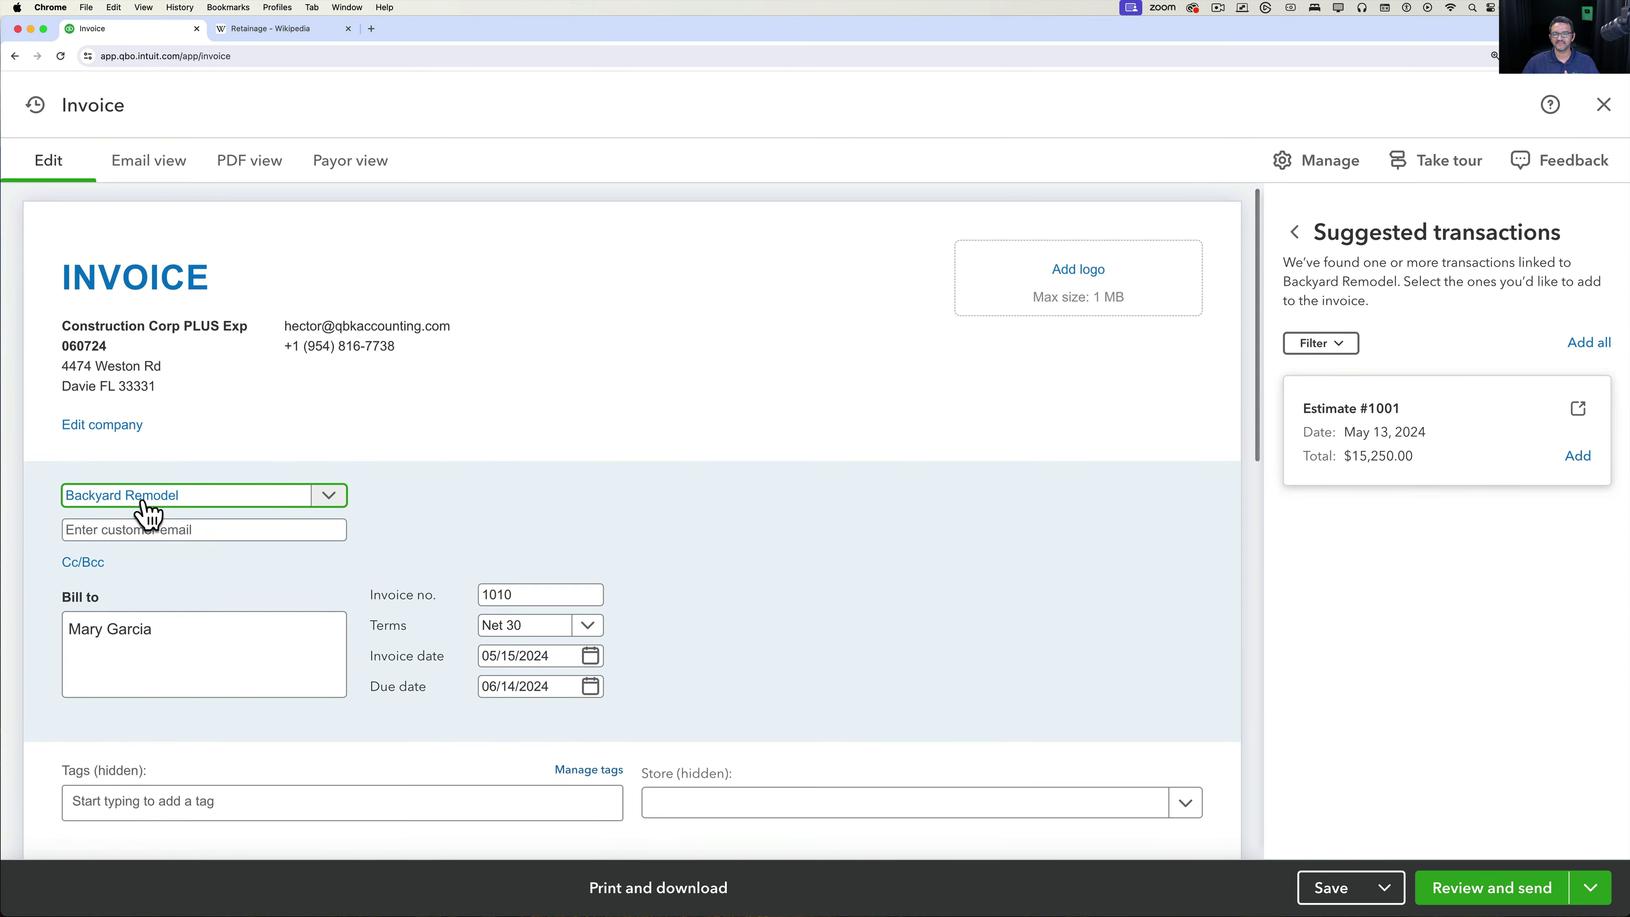
Add the Labor, Materials and Equipment services as the invoice's first three lines.
{"action": "scroll", "coordinate": [146, 513], "scroll_direction": "down", "scroll_amount": 5}
{"action": "left_click", "coordinate": [279, 607]}
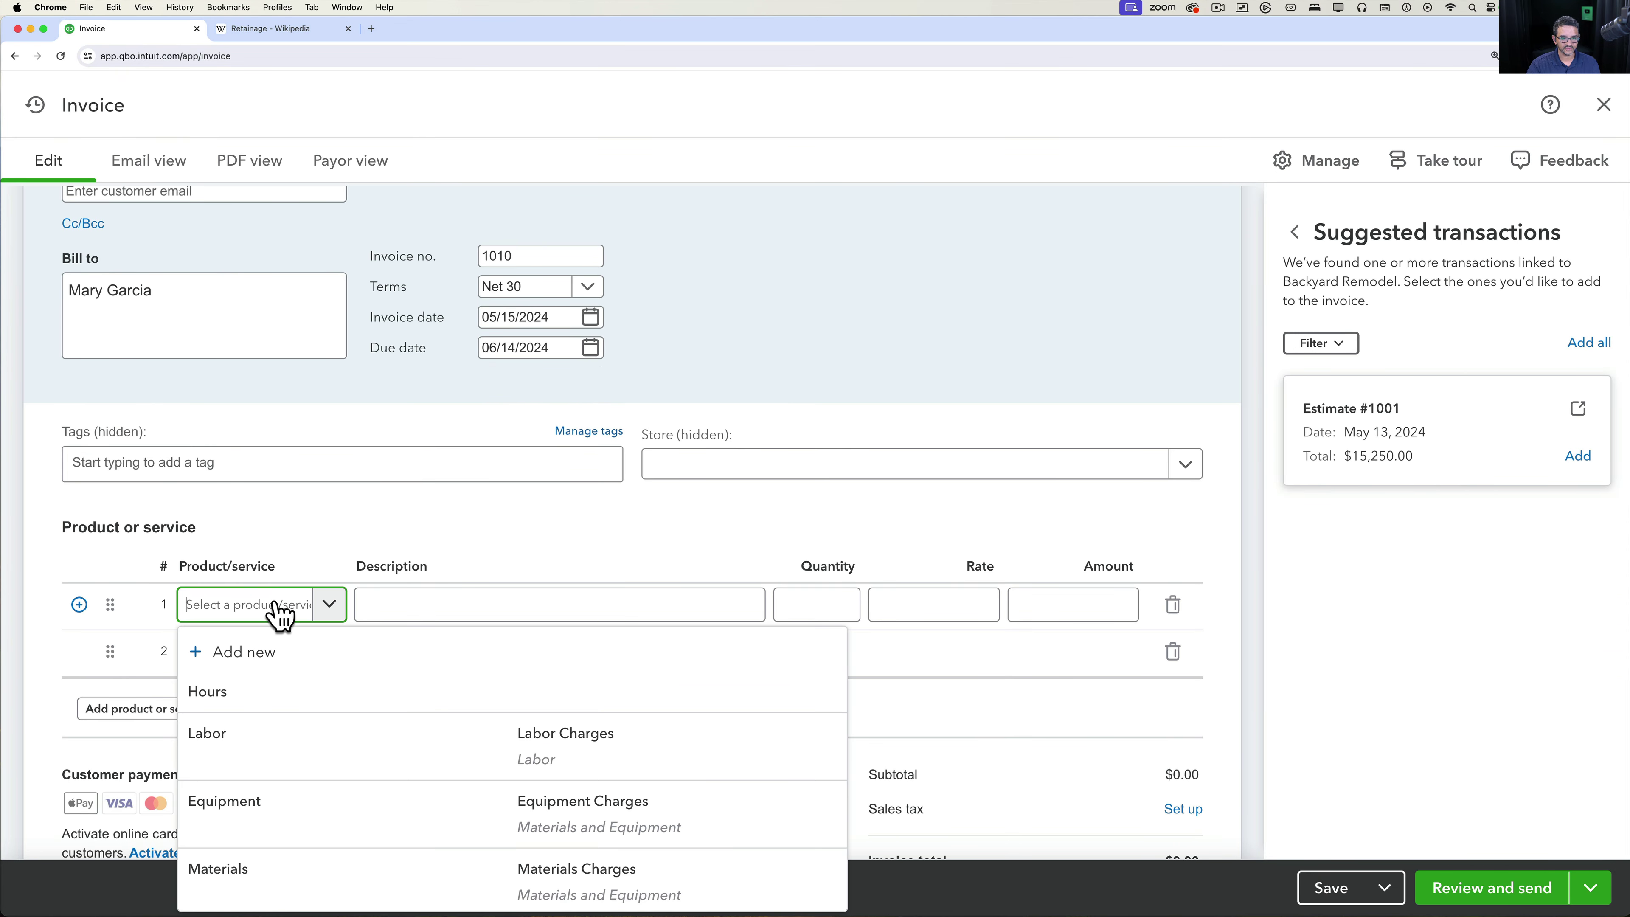
{"action": "type", "text": "labor"}
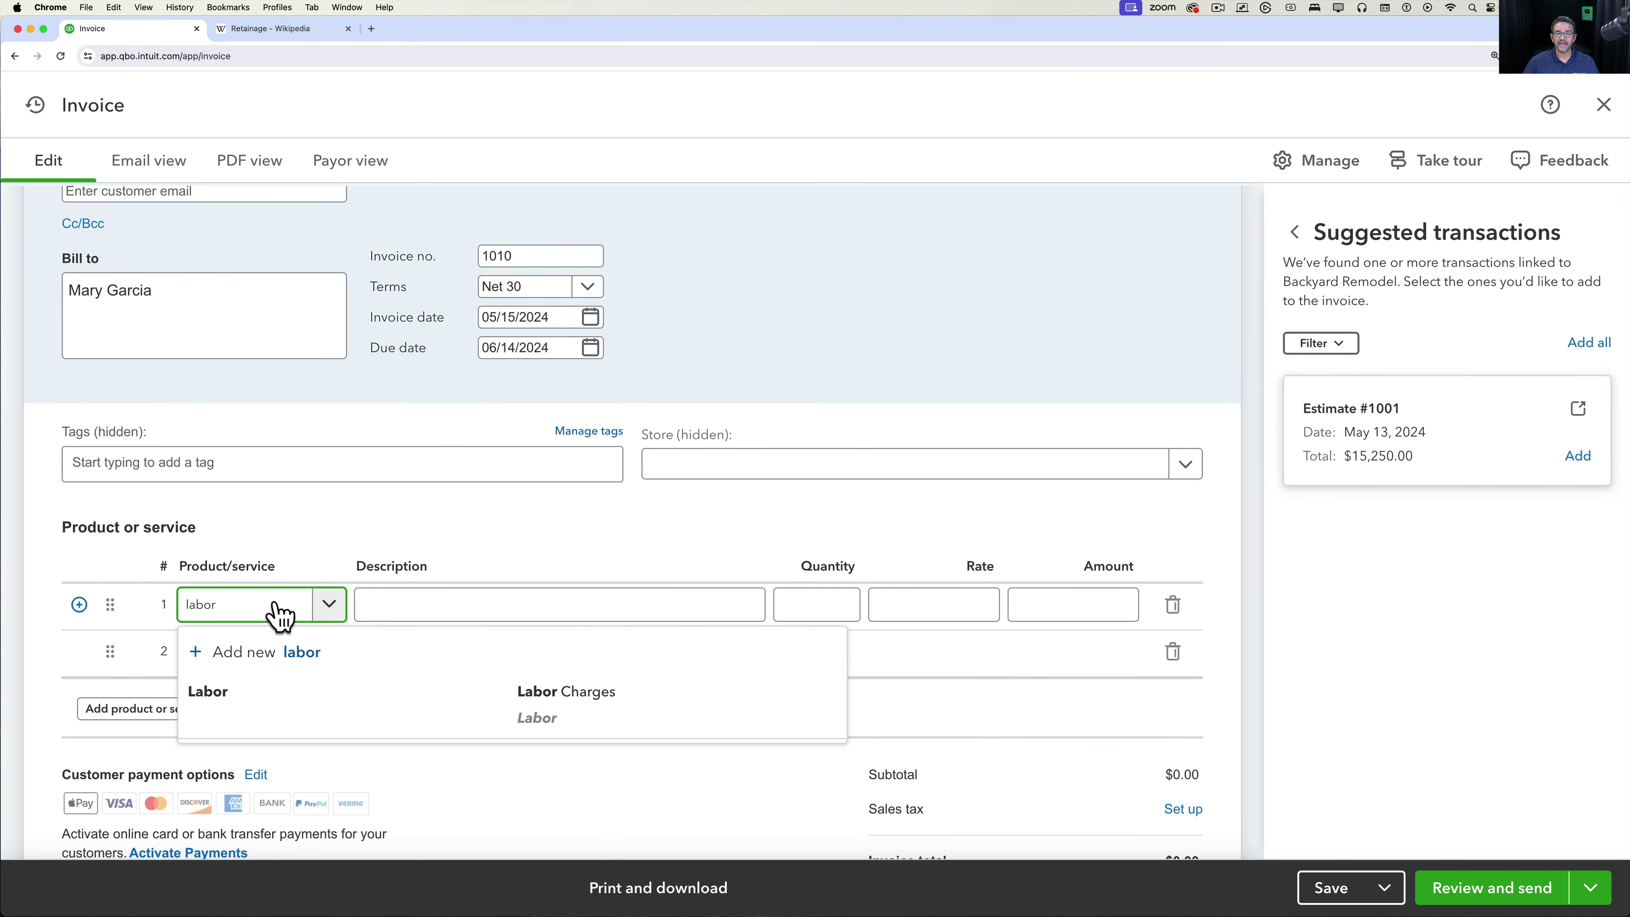
{"action": "left_click", "coordinate": [240, 711]}
{"action": "left_click", "coordinate": [258, 658]}
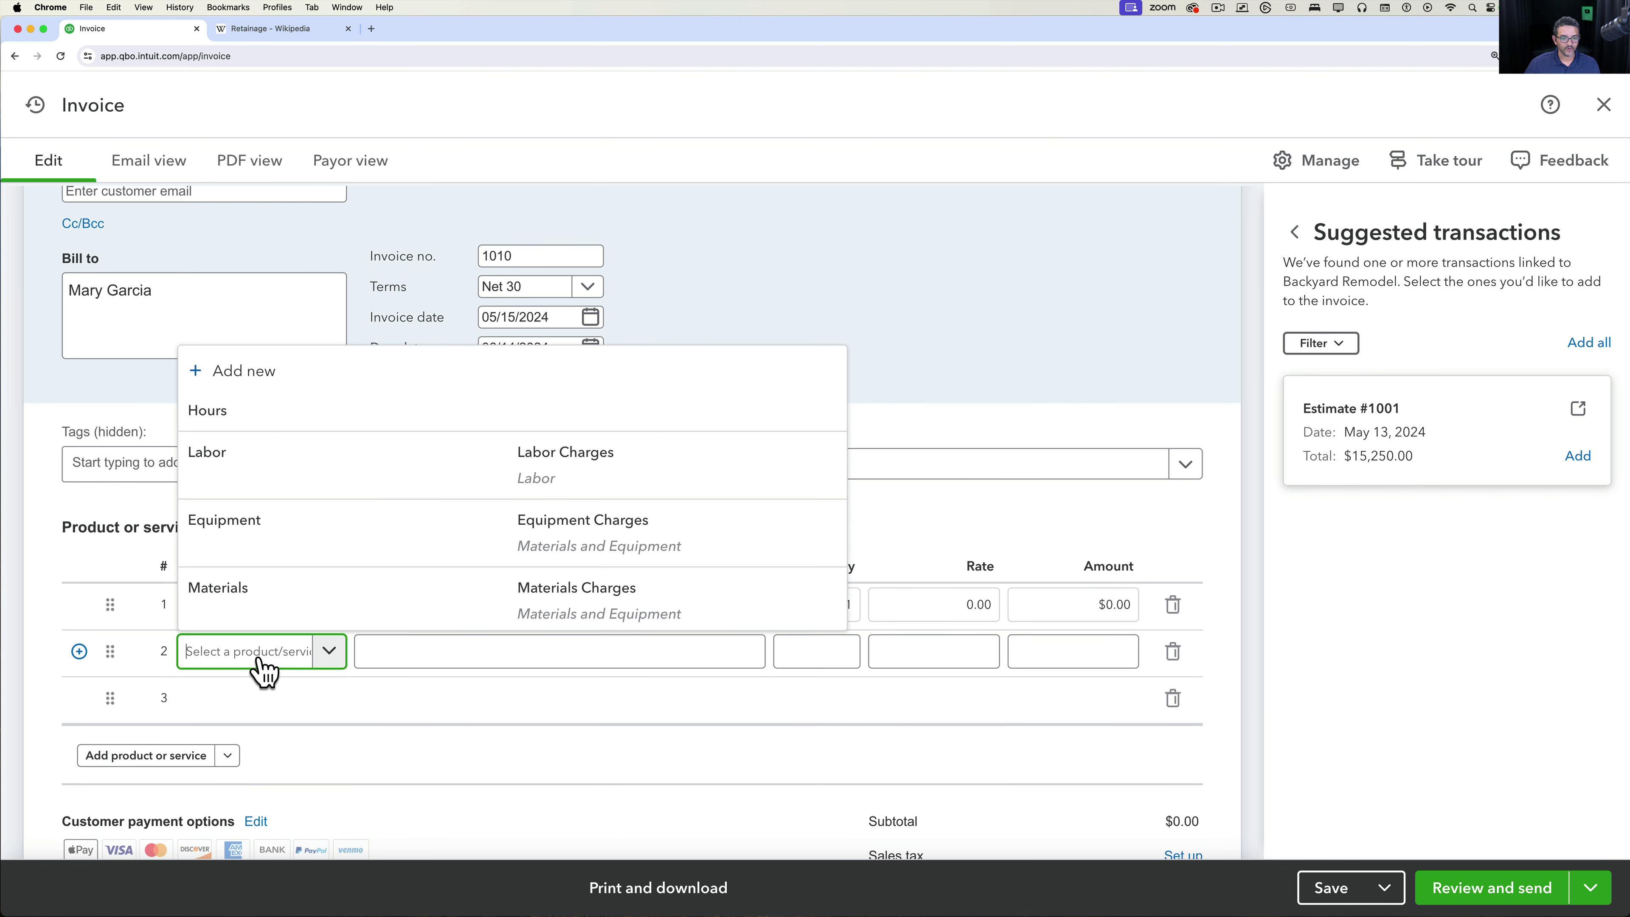
{"action": "left_click", "coordinate": [247, 607]}
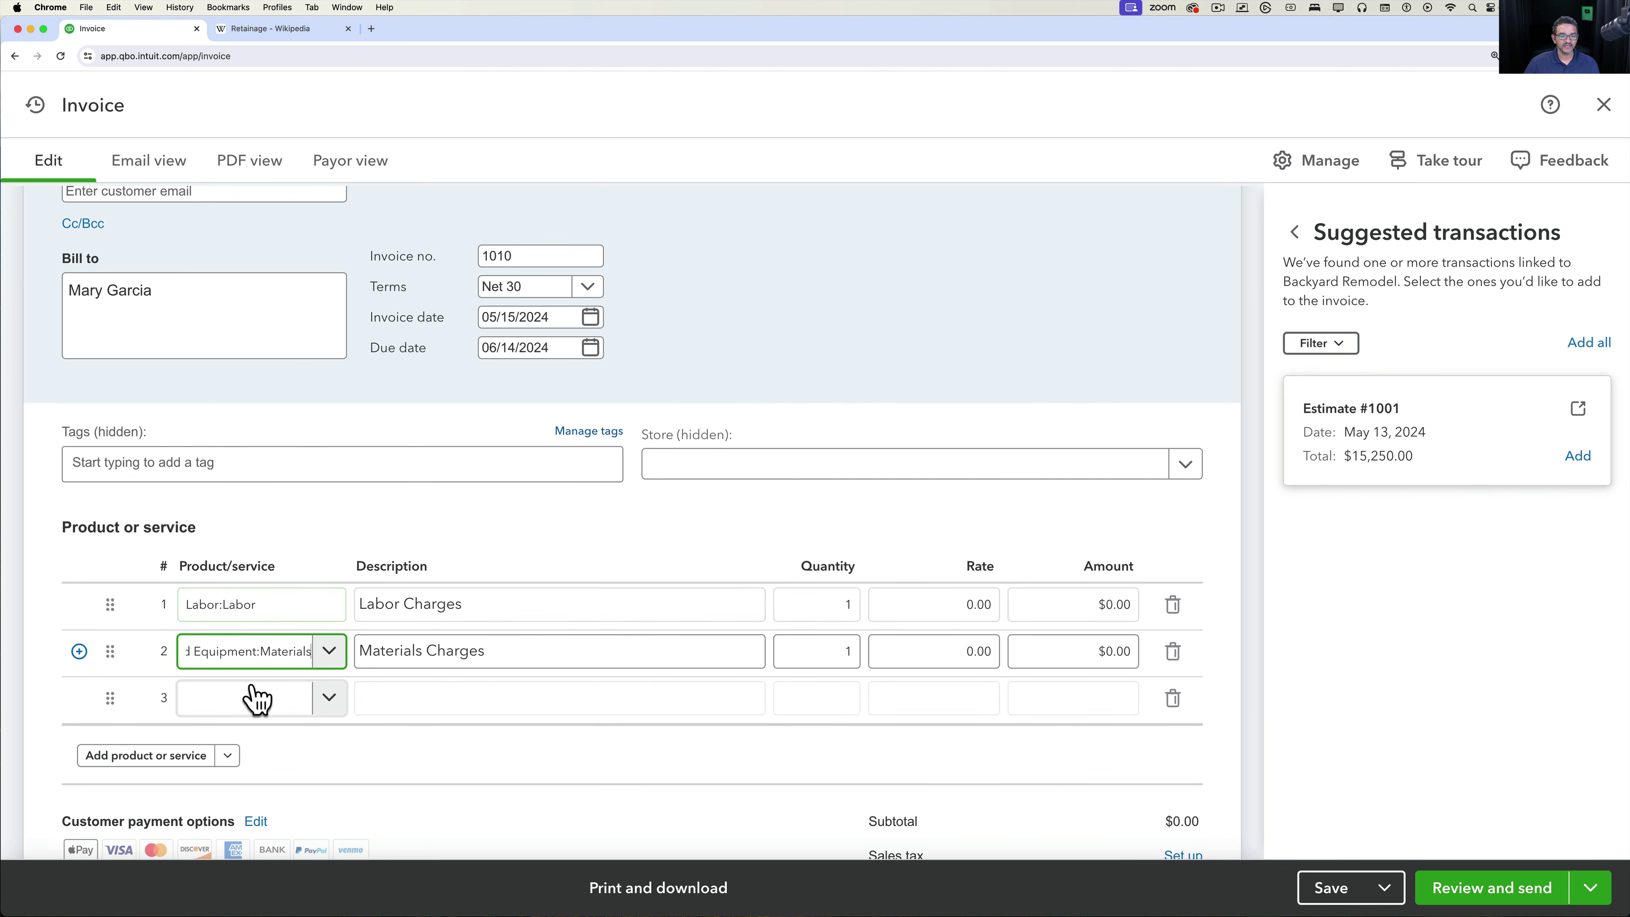
{"action": "left_click", "coordinate": [255, 700]}
{"action": "left_click", "coordinate": [248, 606]}
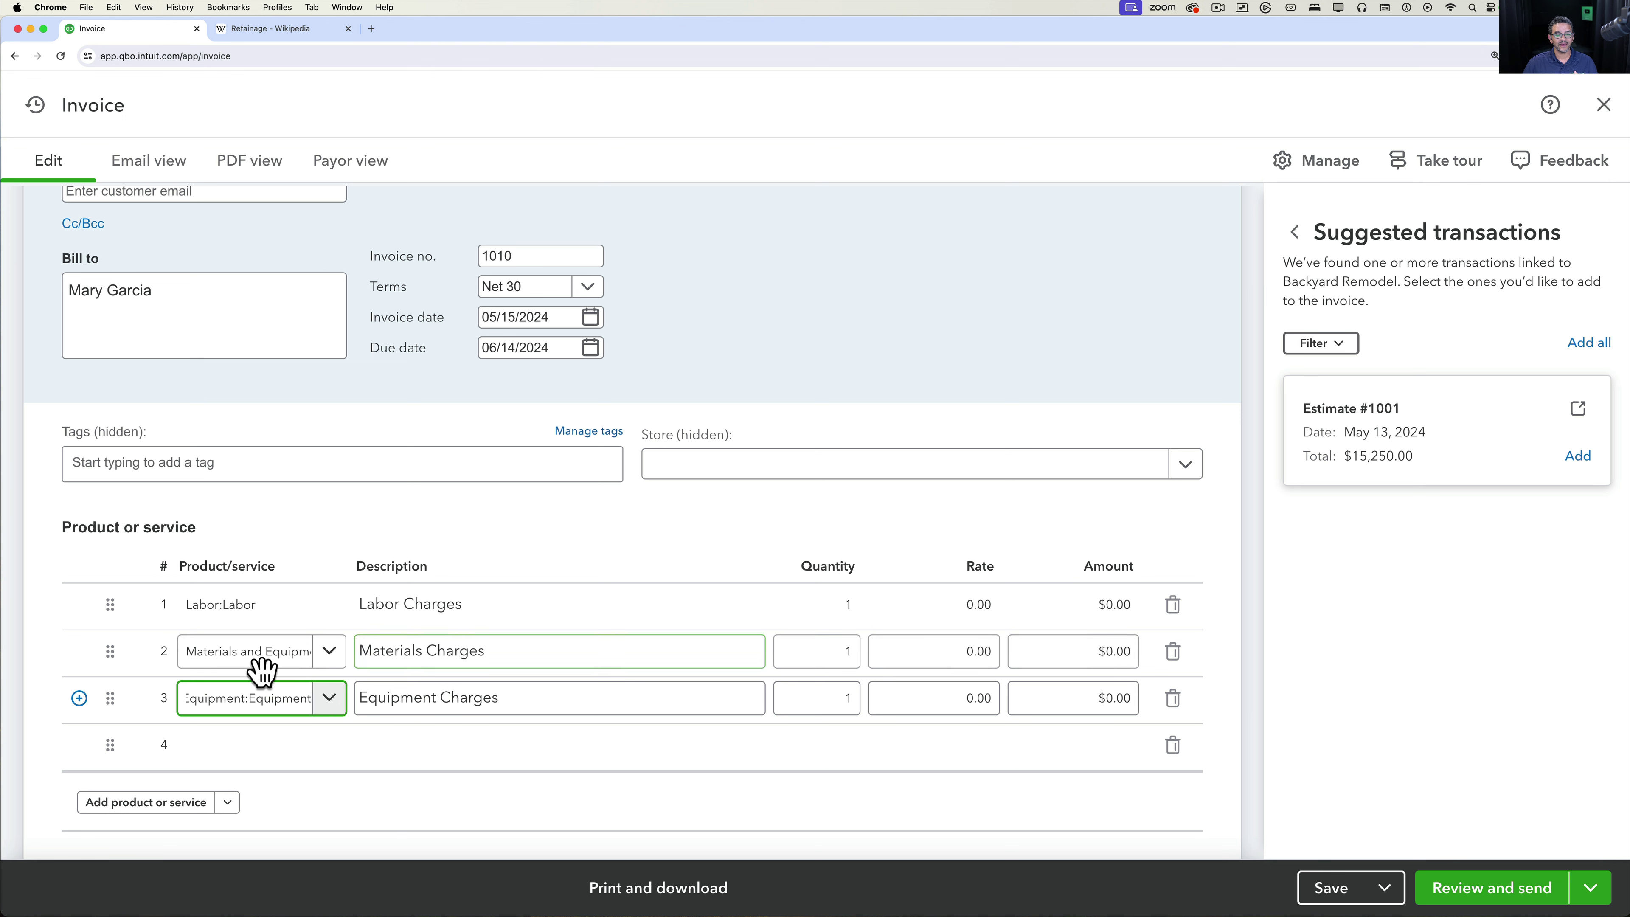
{"action": "left_click", "coordinate": [277, 661]}
{"action": "left_click", "coordinate": [328, 654]}
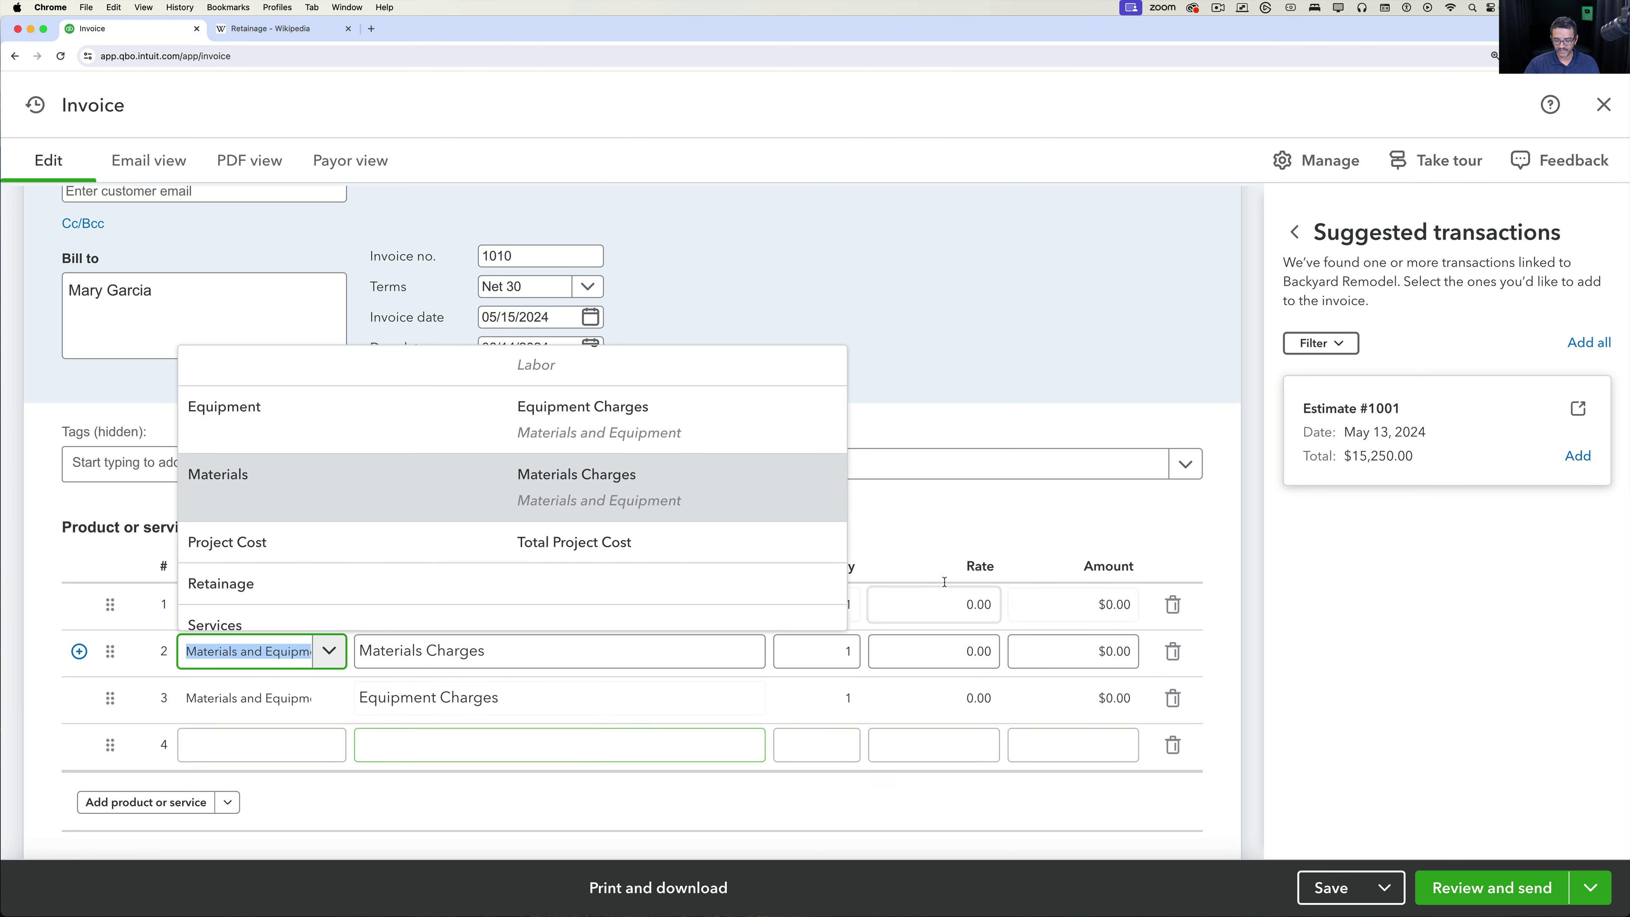
Set the rates to 10,000 for Labor, 5,000 for Materials and 1,200 for Equipment.
{"action": "left_click", "coordinate": [954, 604]}
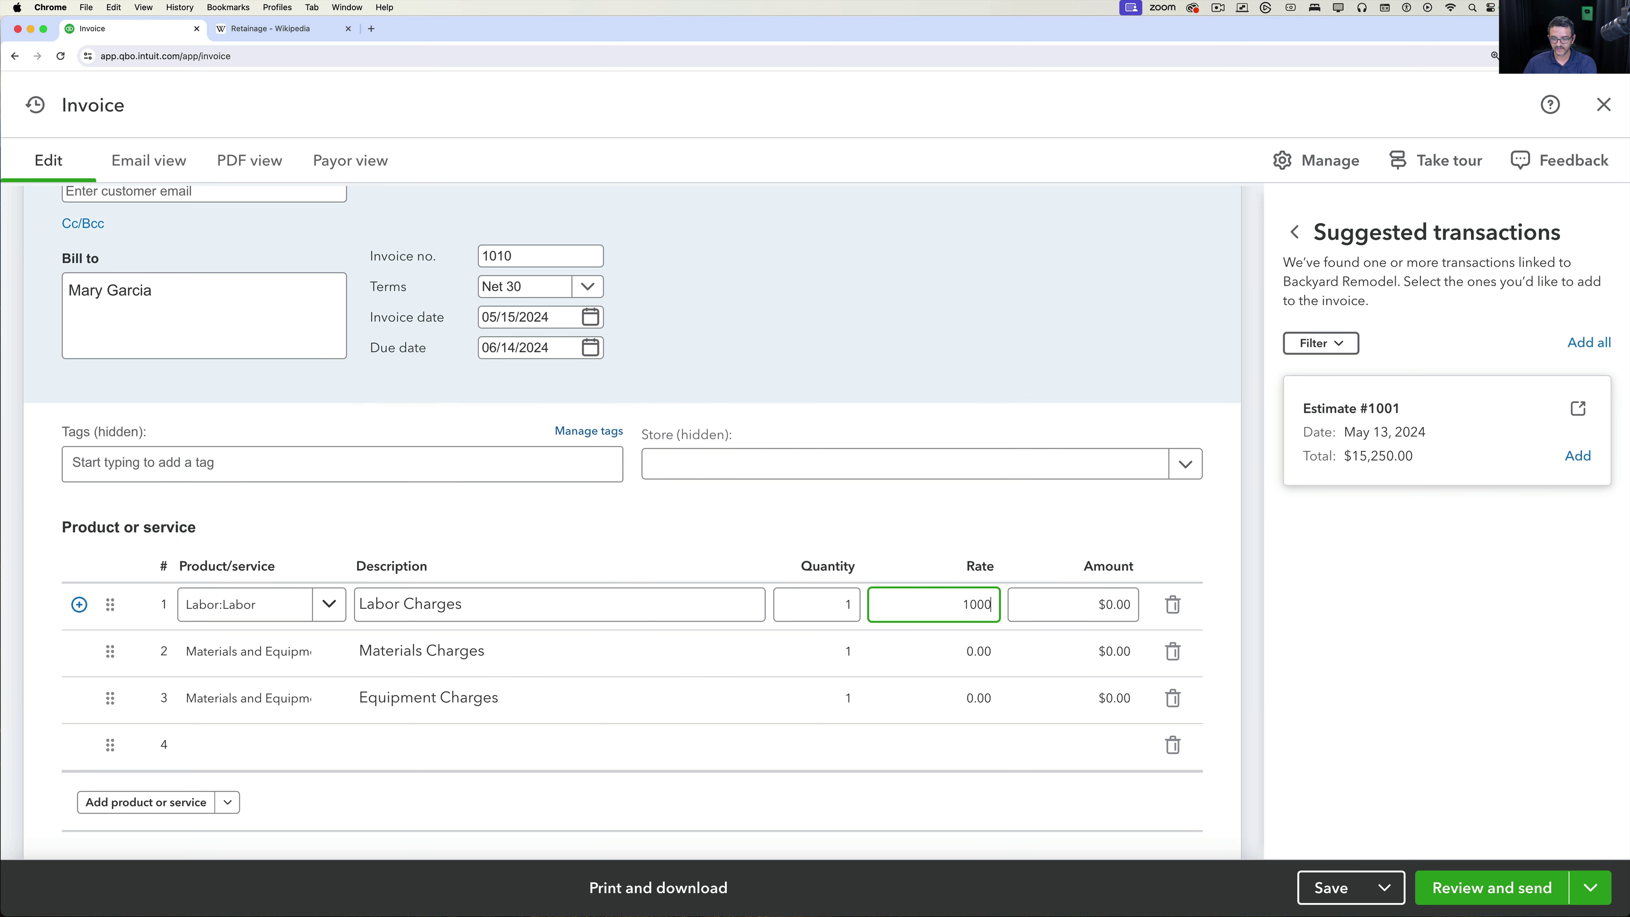
{"action": "left_click", "coordinate": [956, 647]}
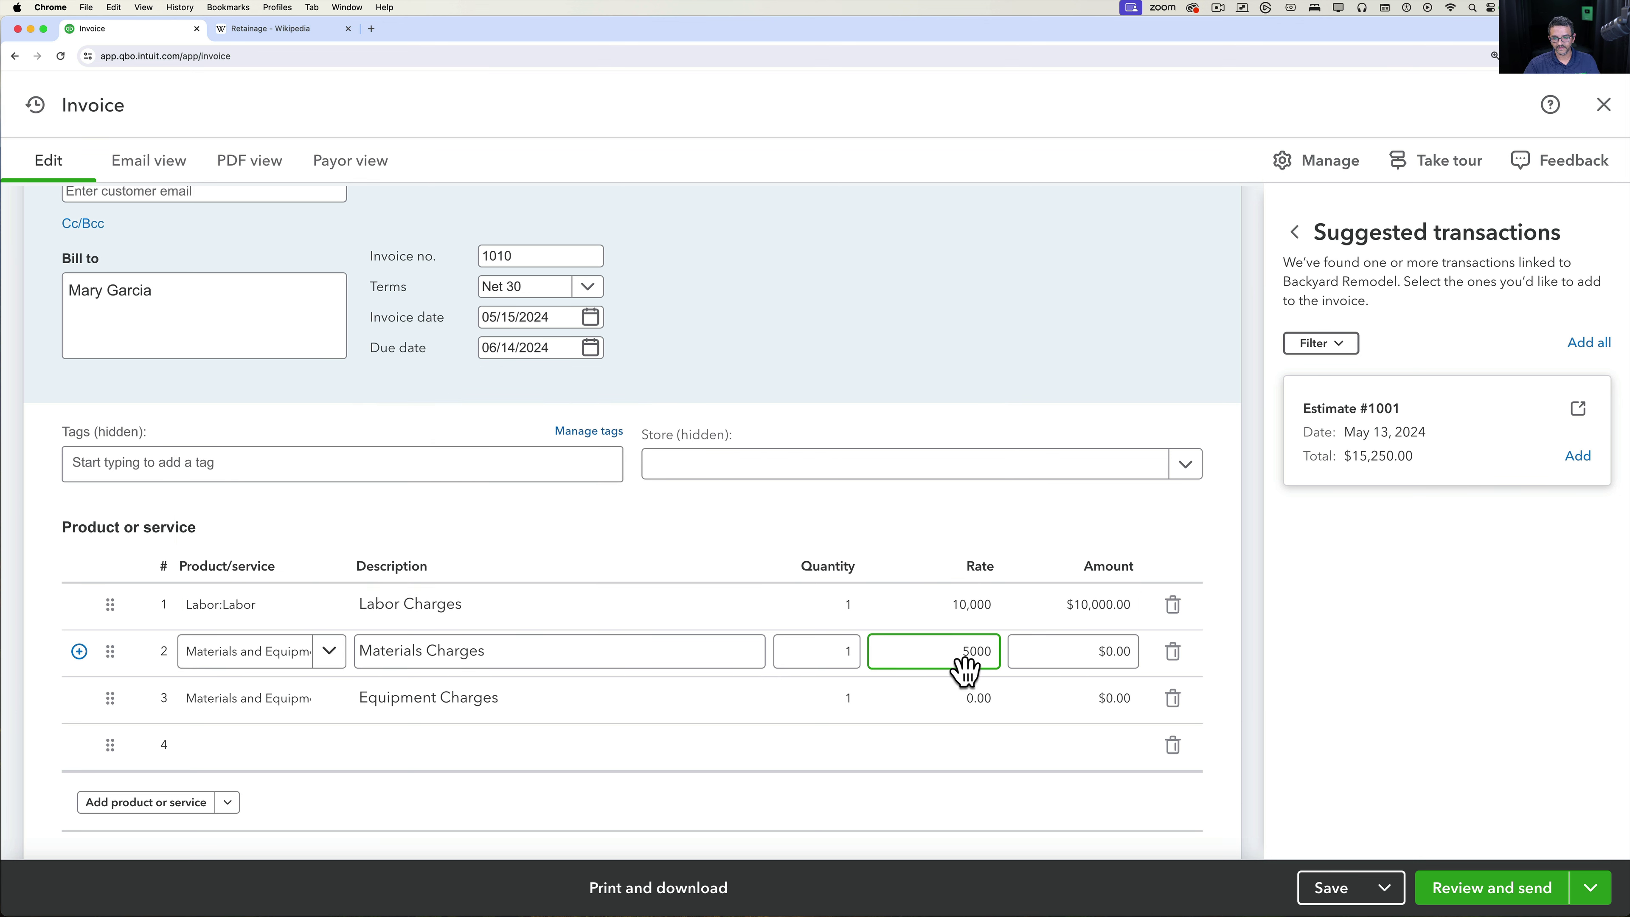
{"action": "left_click", "coordinate": [959, 693]}
{"action": "type", "text": "1,200"}
{"action": "key", "text": "Tab"}
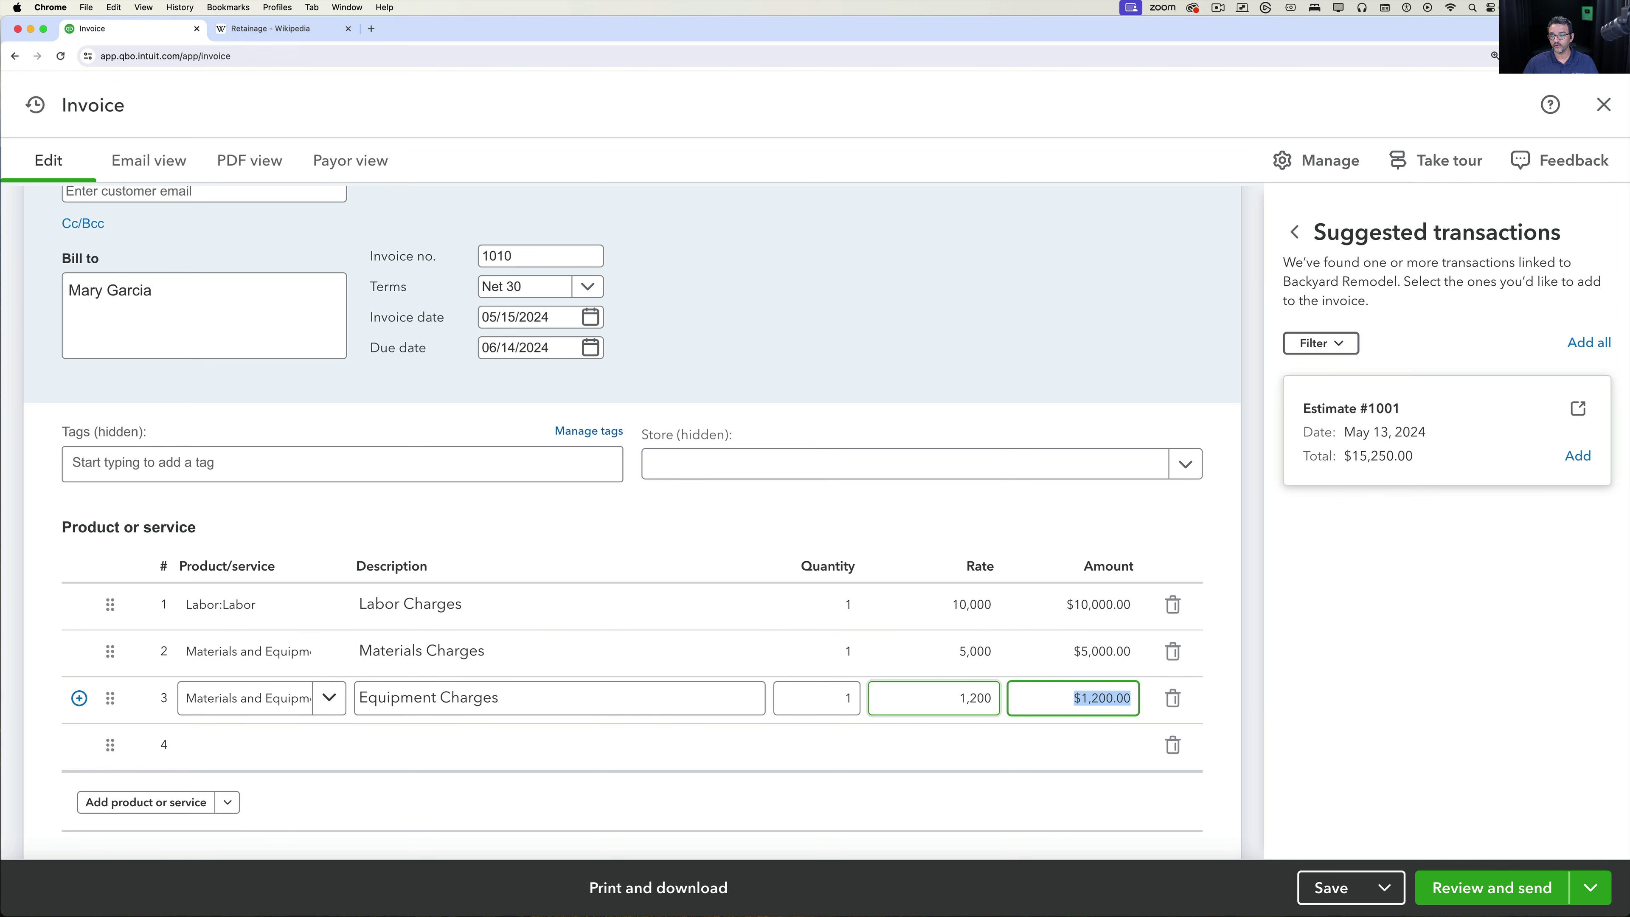
Add a subtotal below the three charge lines and describe it as "Total Amount Invoiced for Phase 1".
{"action": "scroll", "coordinate": [1001, 702], "scroll_direction": "down", "scroll_amount": 3}
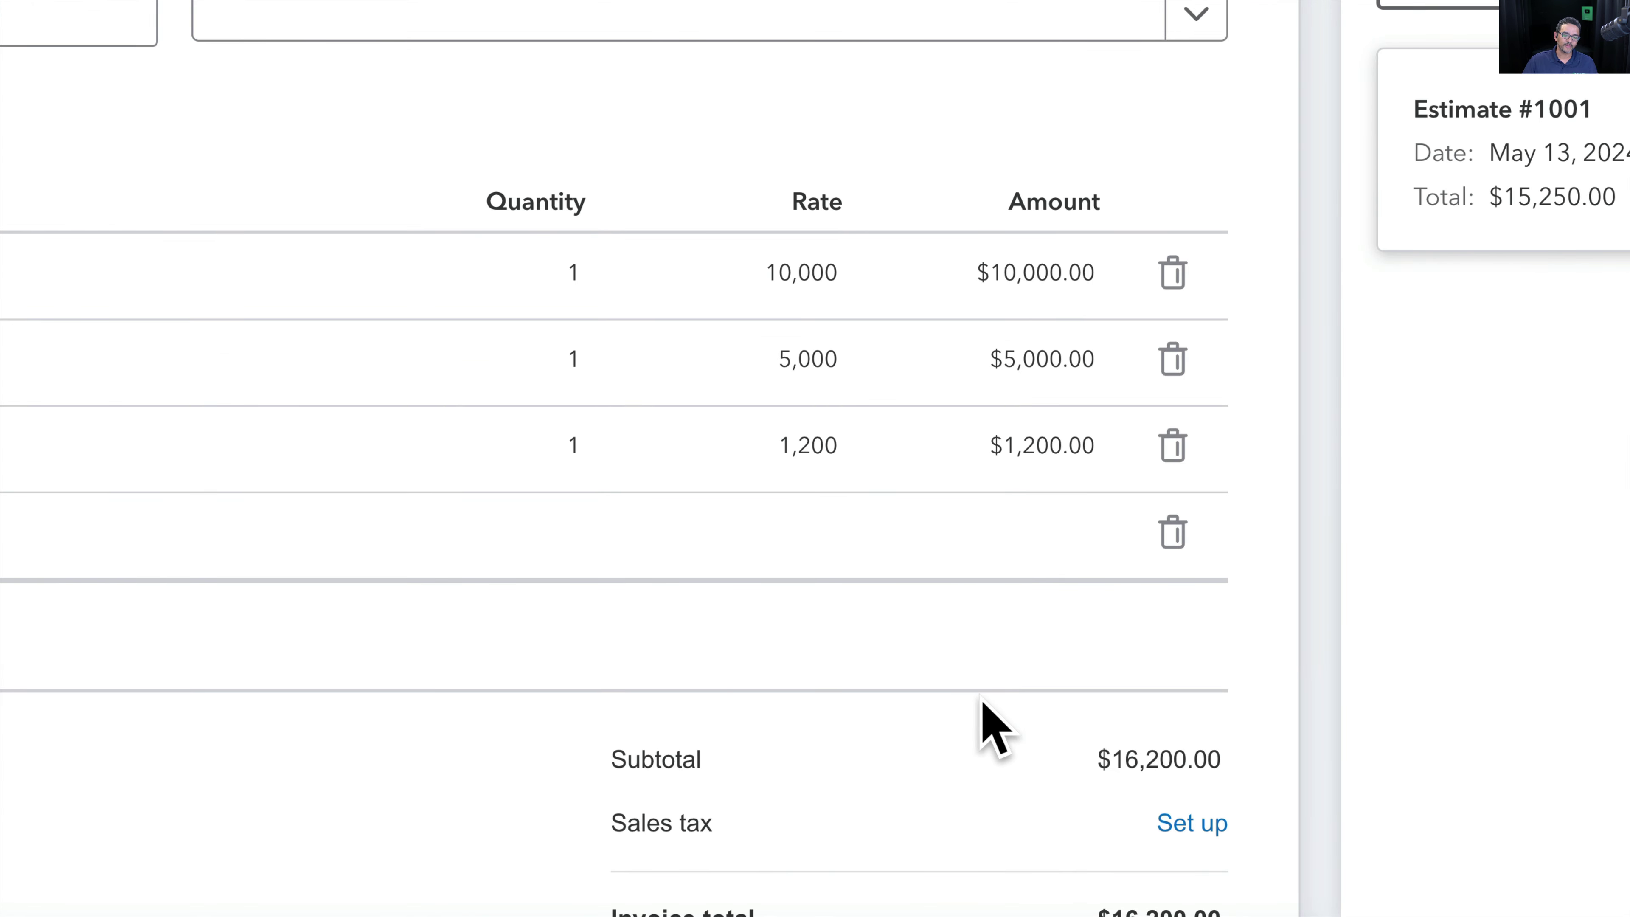
{"action": "left_click", "coordinate": [545, 662]}
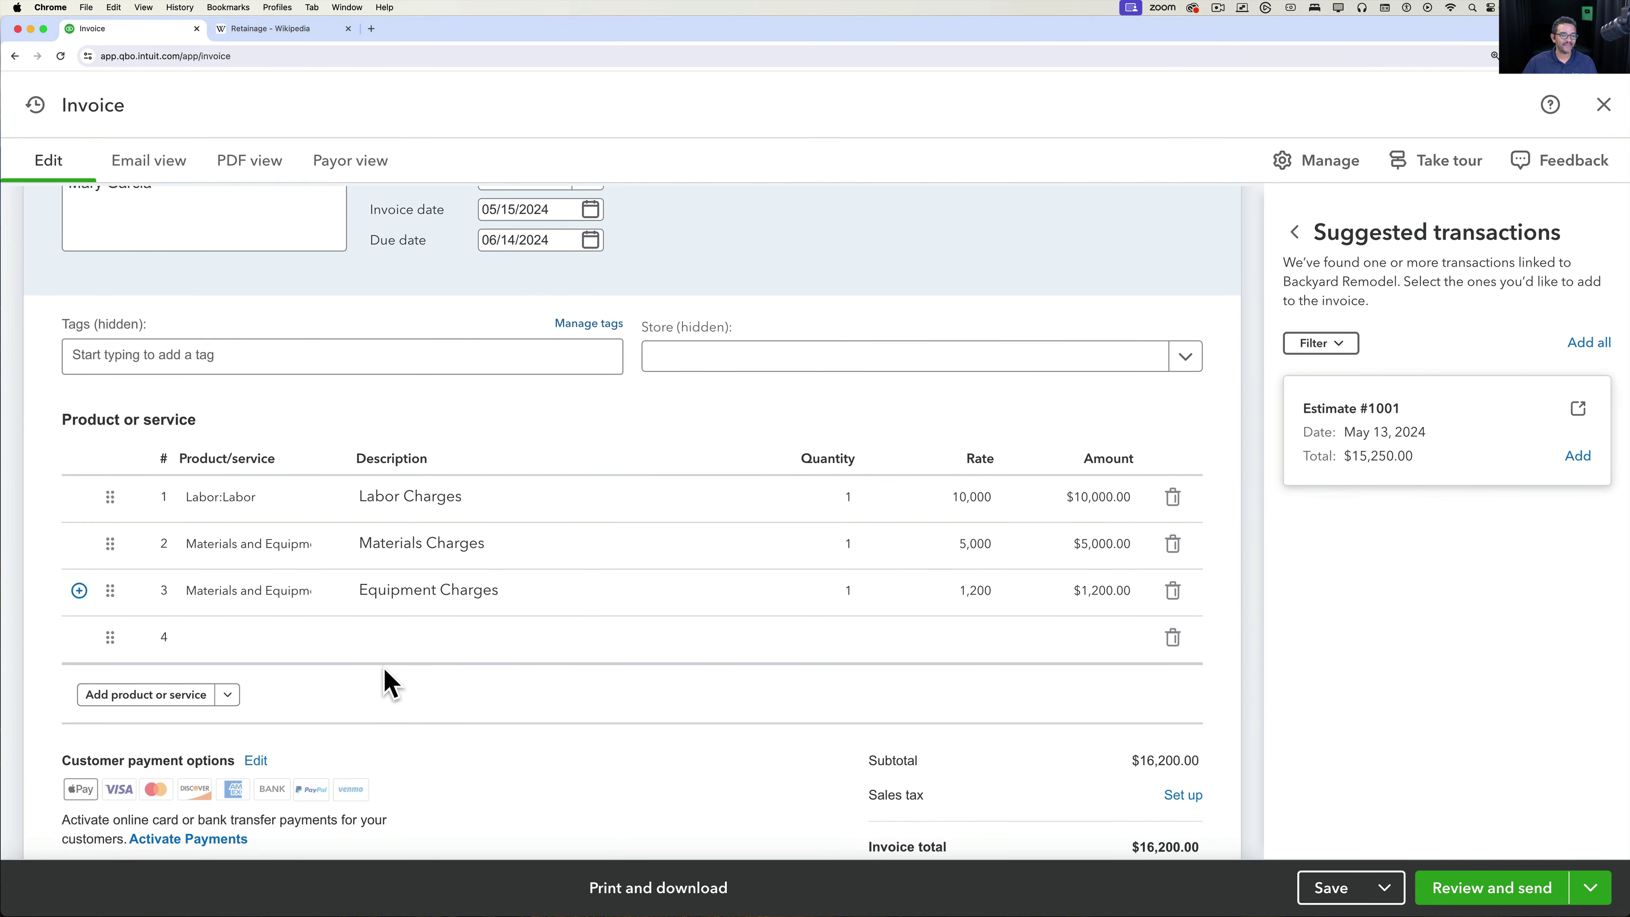
{"action": "left_click", "coordinate": [228, 696]}
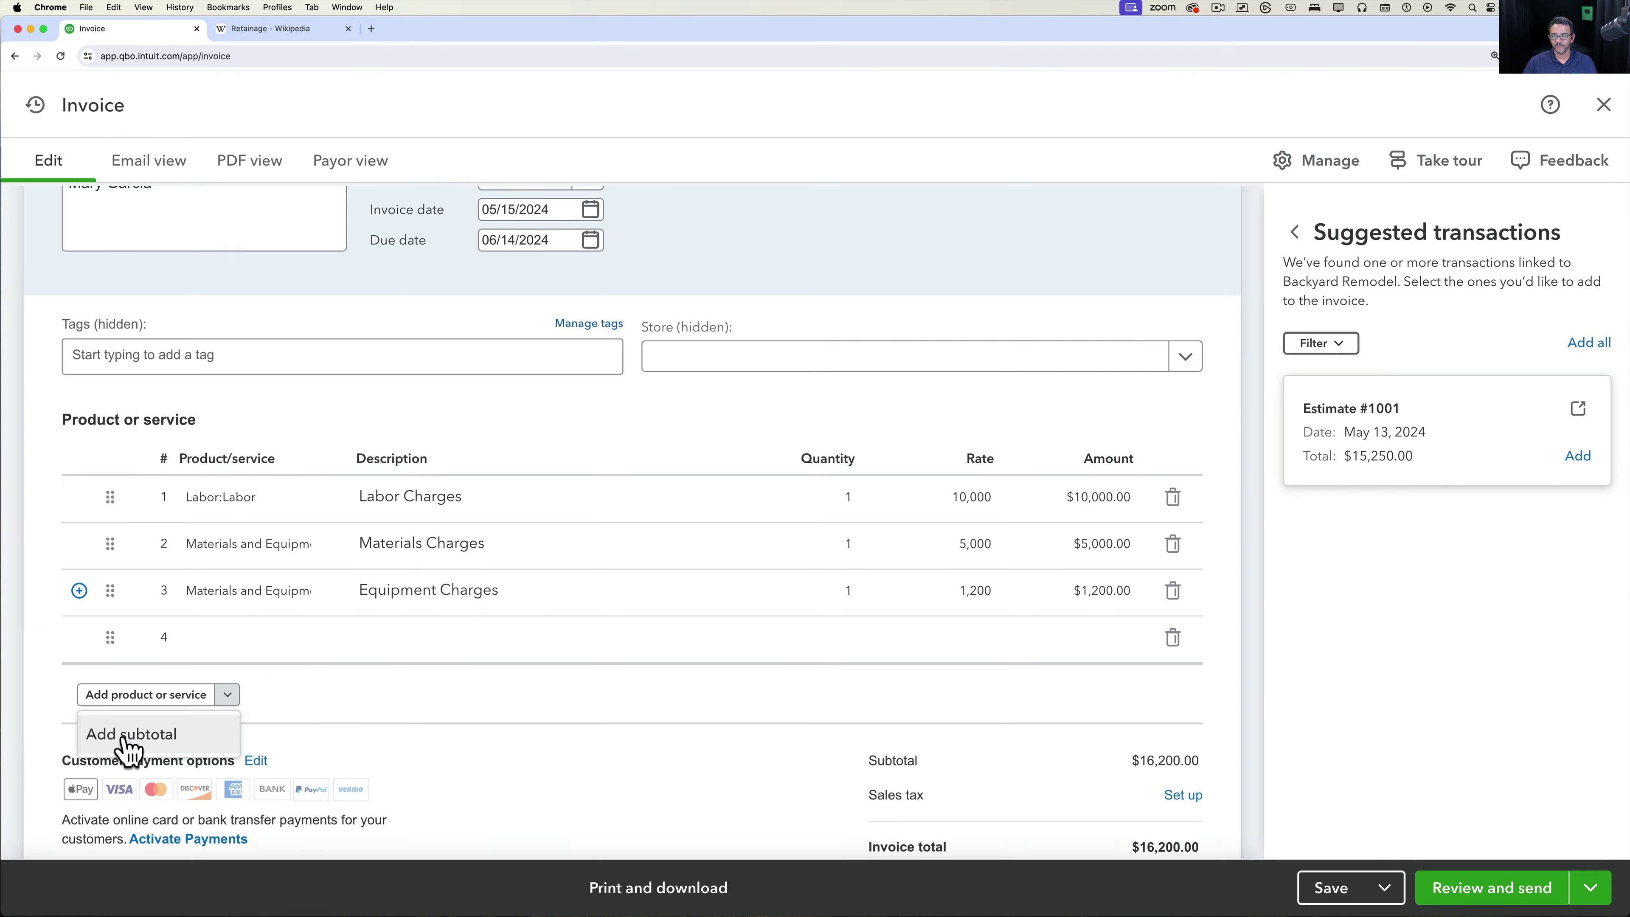
{"action": "left_click", "coordinate": [130, 735]}
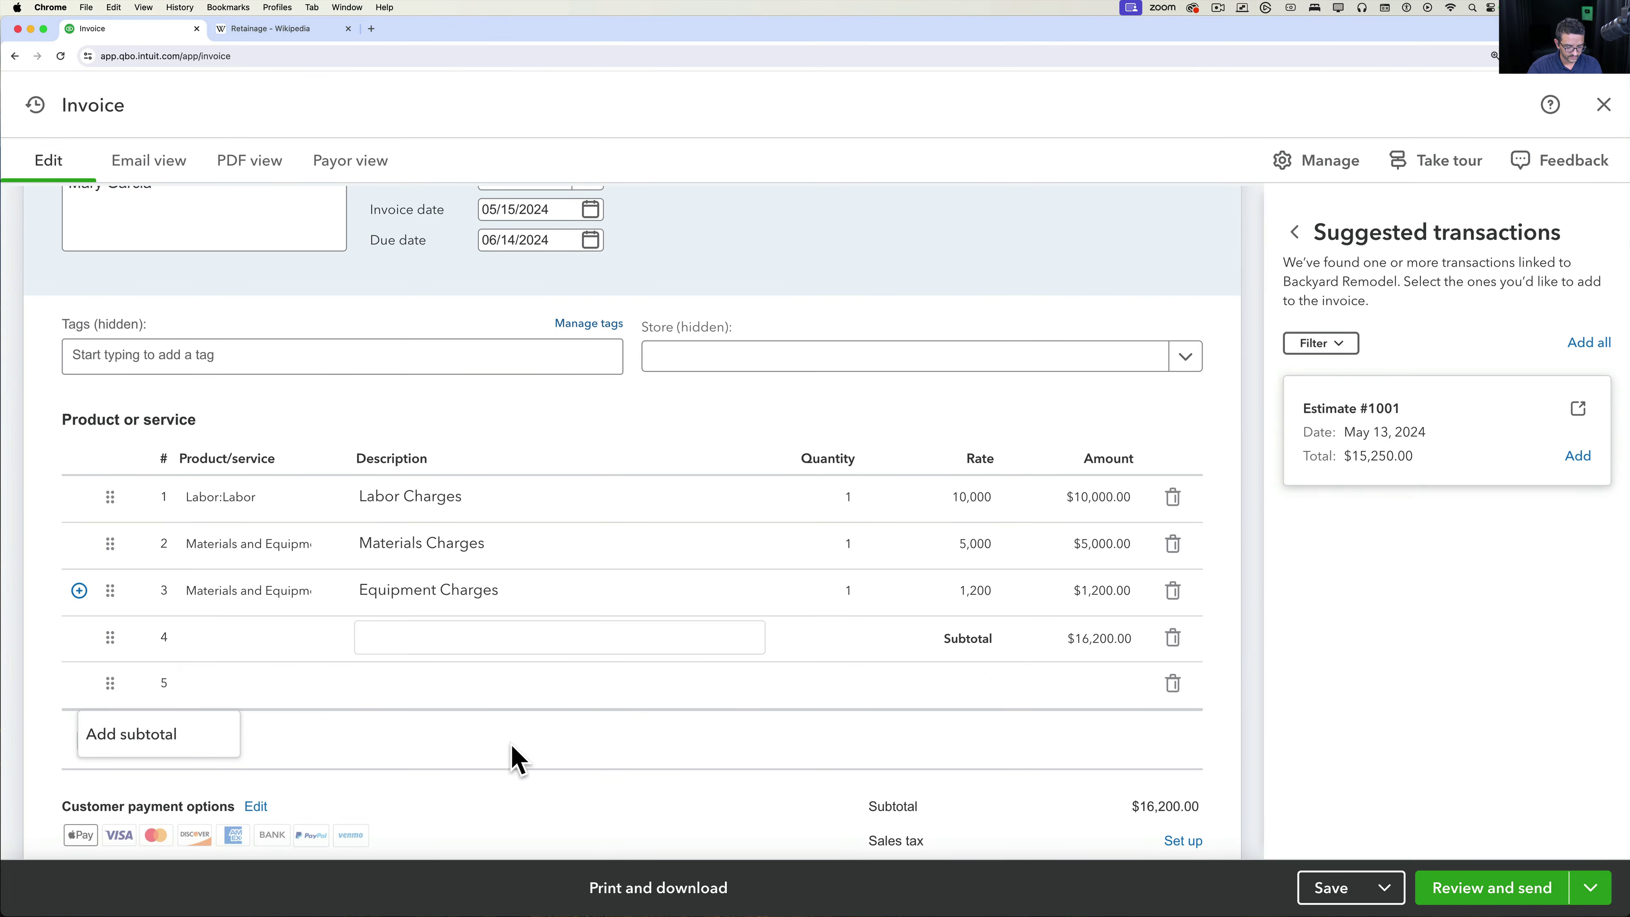
{"action": "left_click", "coordinate": [398, 637]}
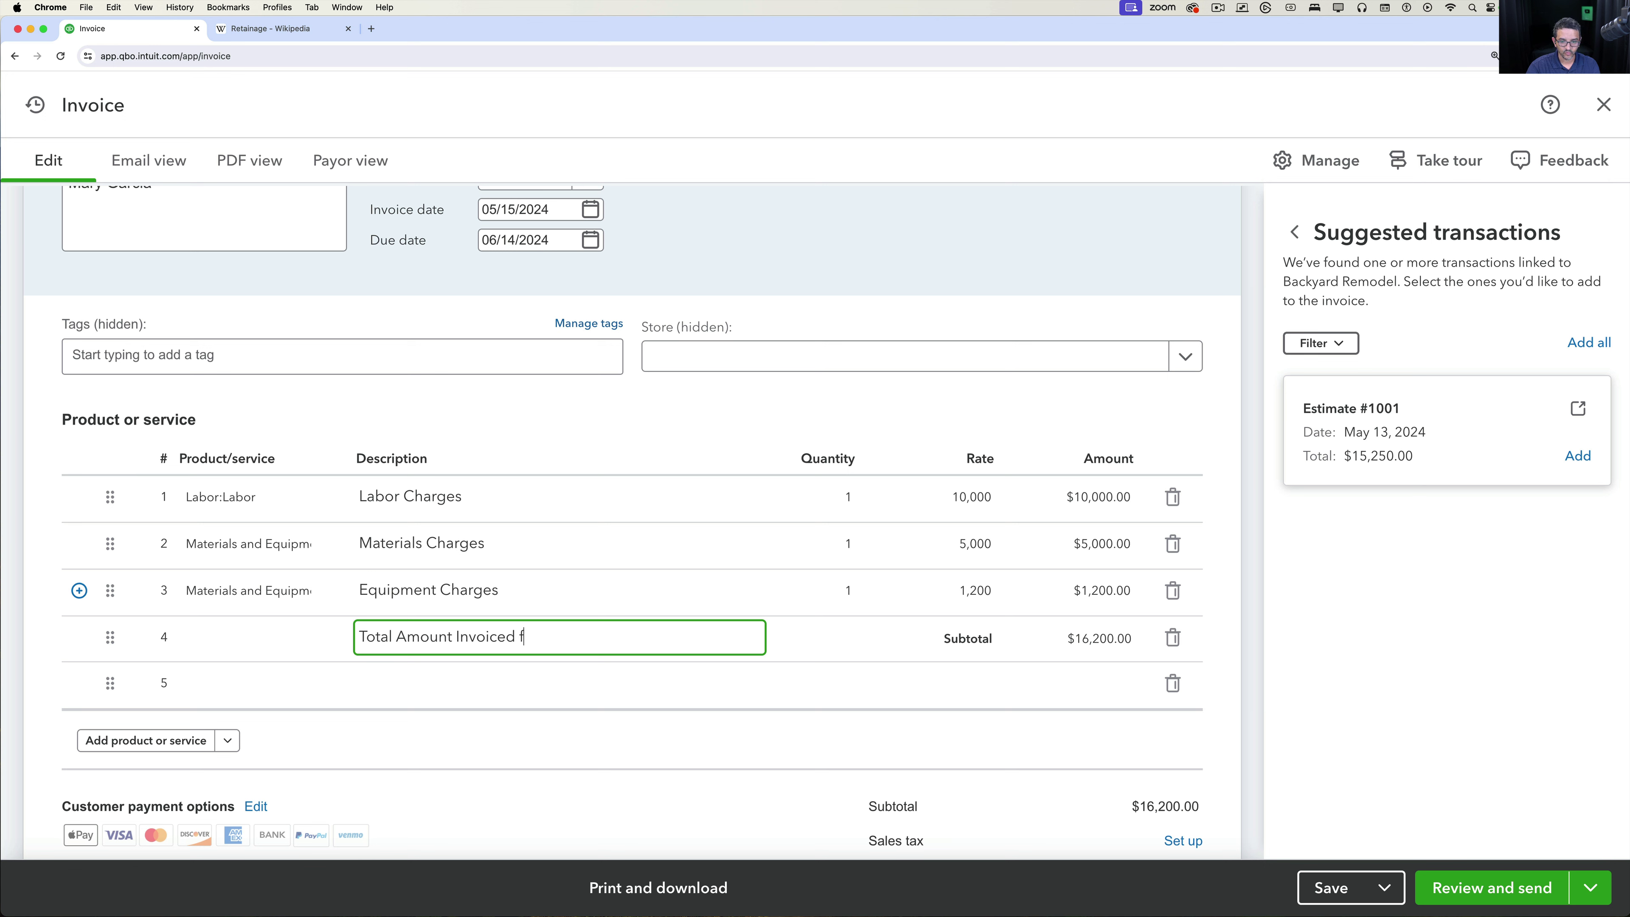
{"action": "key", "text": "Tab"}
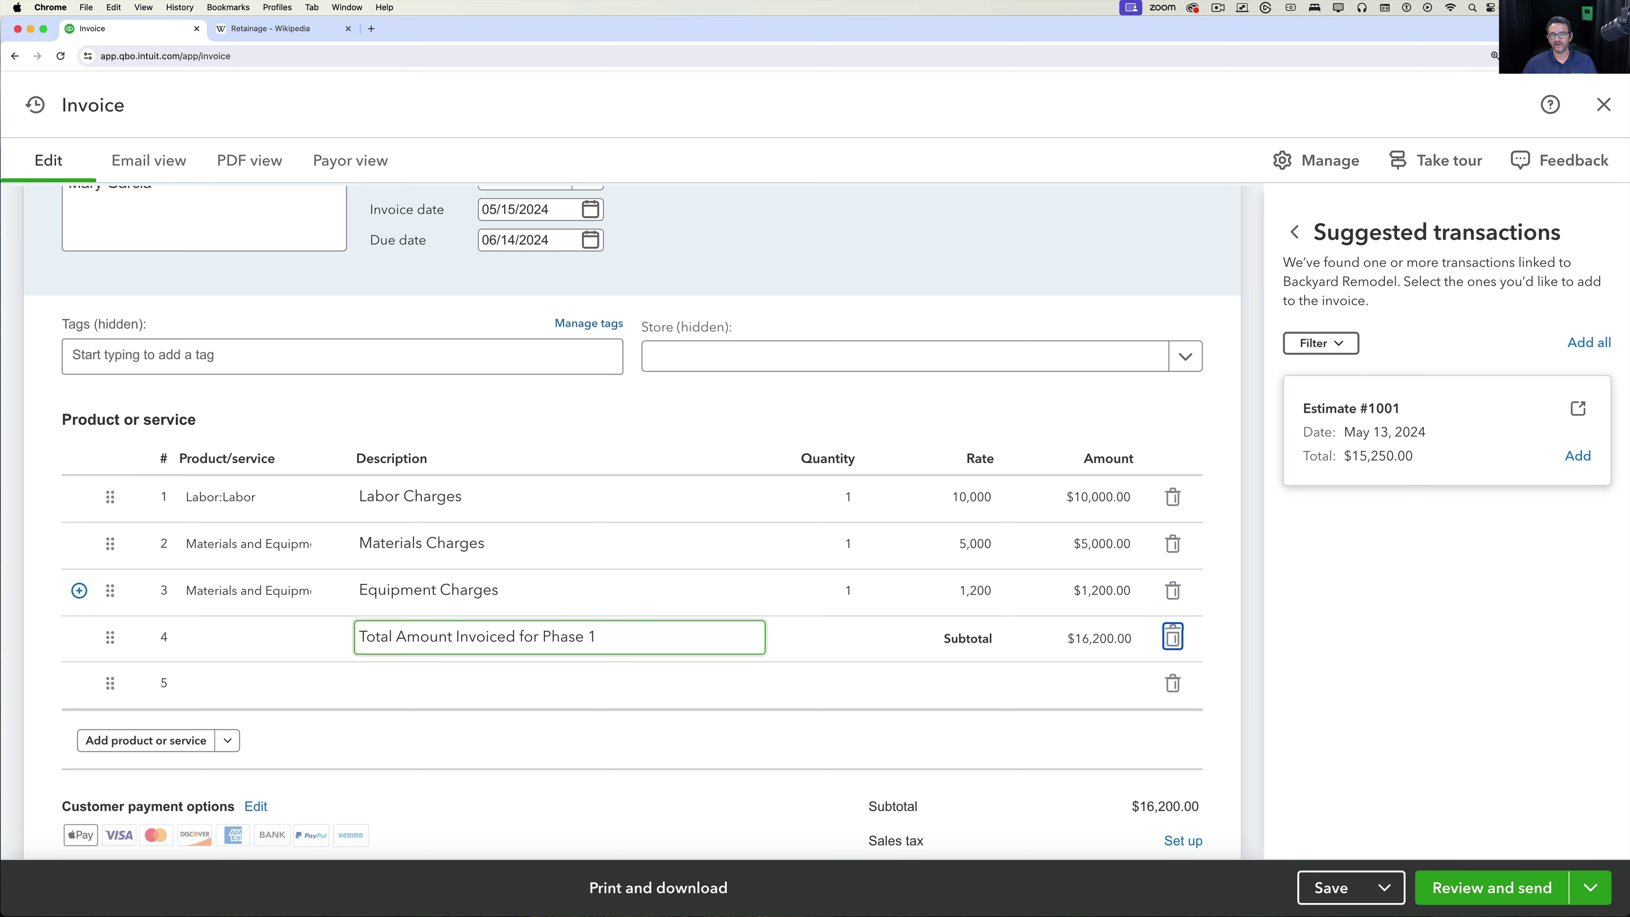
{"action": "left_click", "coordinate": [473, 693]}
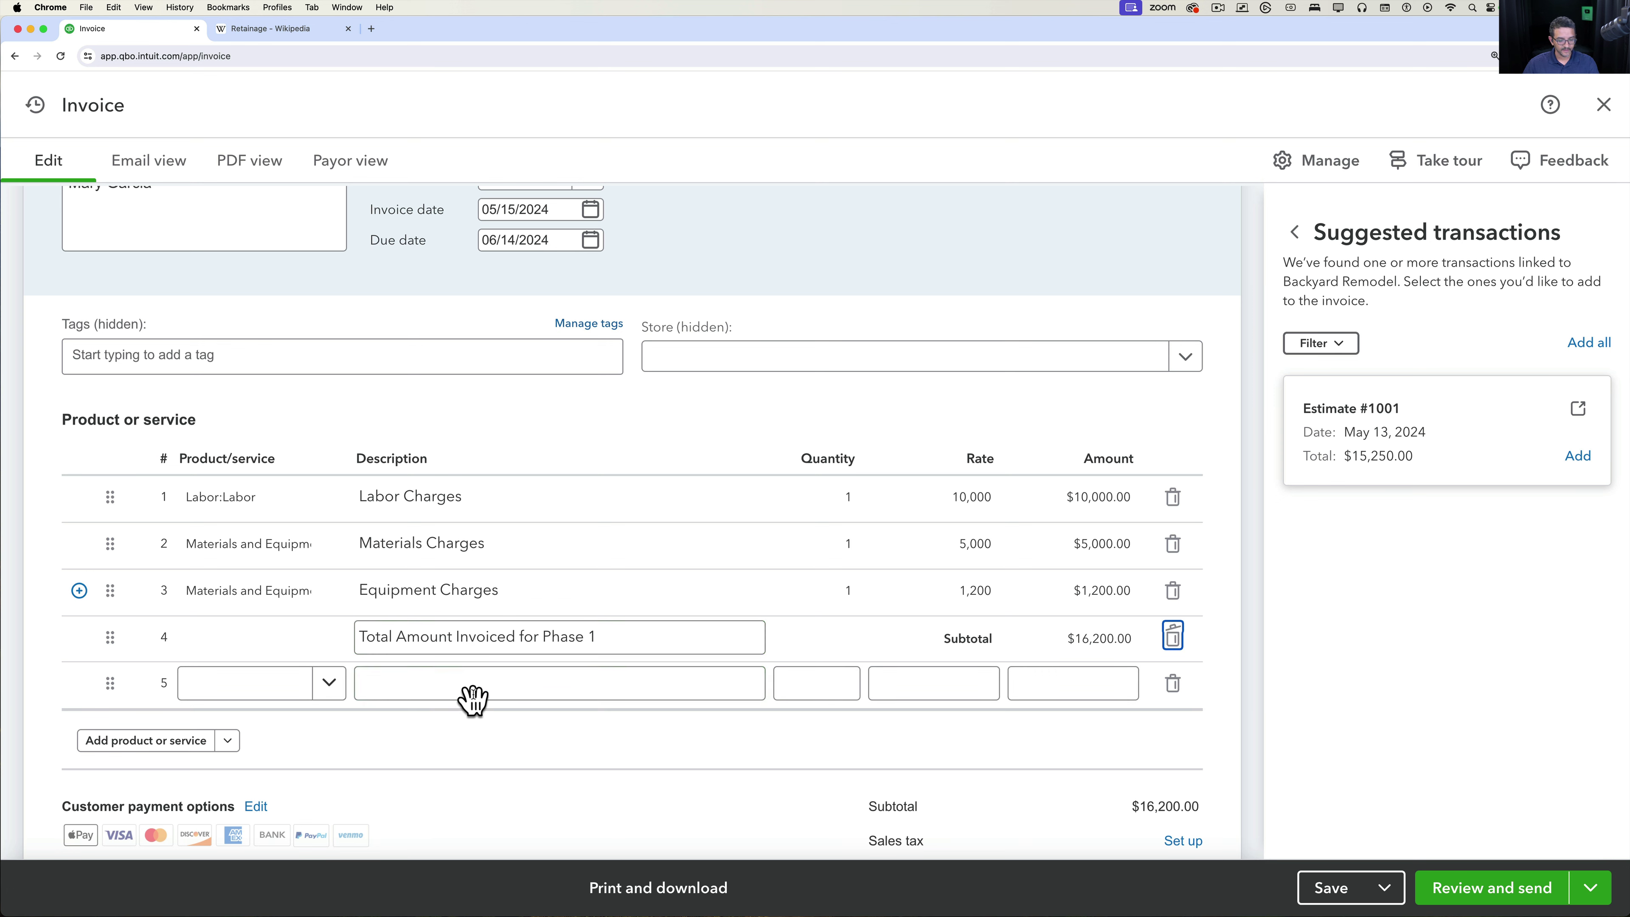
Add the Retainage item below the subtotal and set its amount to -810, working out 5% as 16200*0.05.
{"action": "left_click", "coordinate": [265, 683]}
{"action": "type", "text": "ret"}
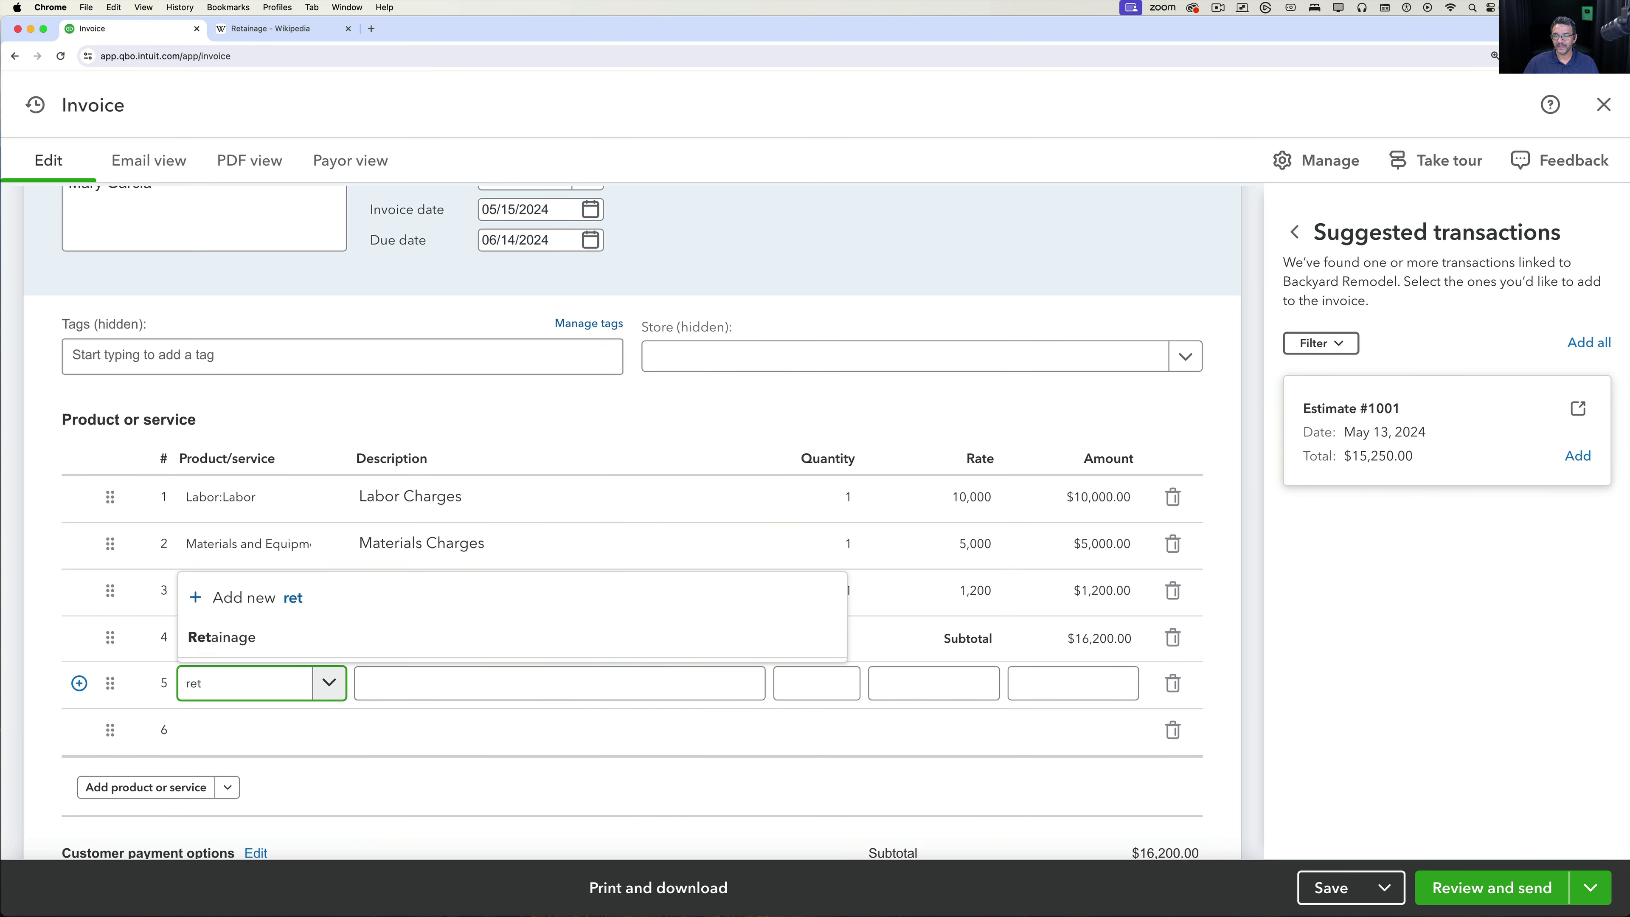
{"action": "left_click", "coordinate": [274, 644]}
{"action": "left_click", "coordinate": [1100, 671]}
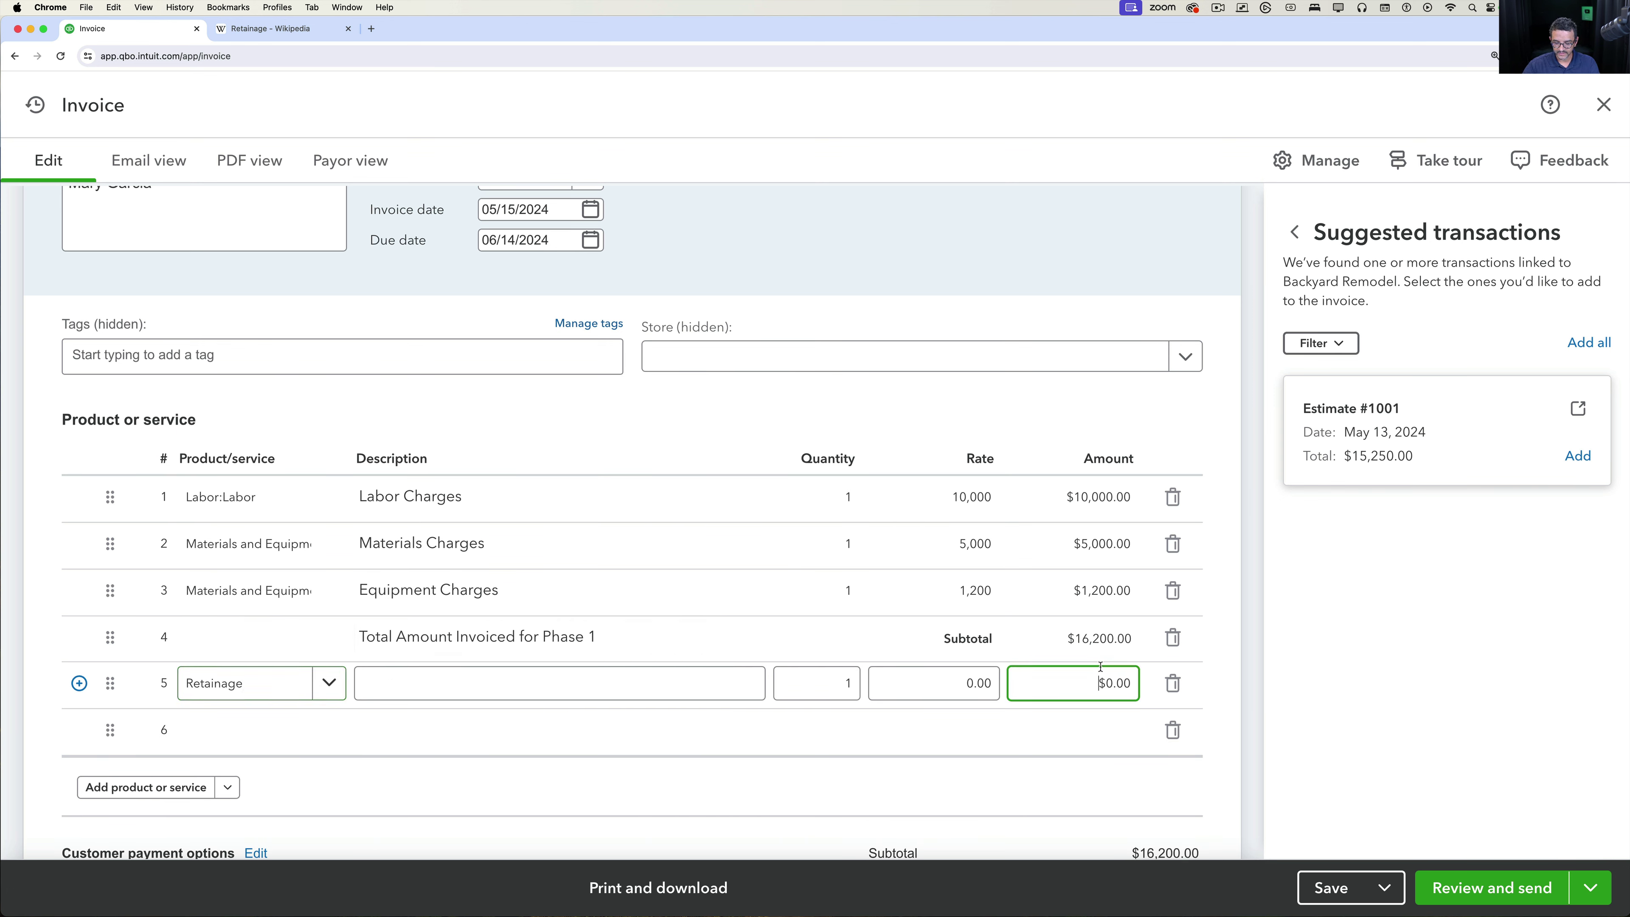
{"action": "key", "text": "super+a"}
{"action": "type", "text": "16200*0.05"}
{"action": "key", "text": "Tab"}
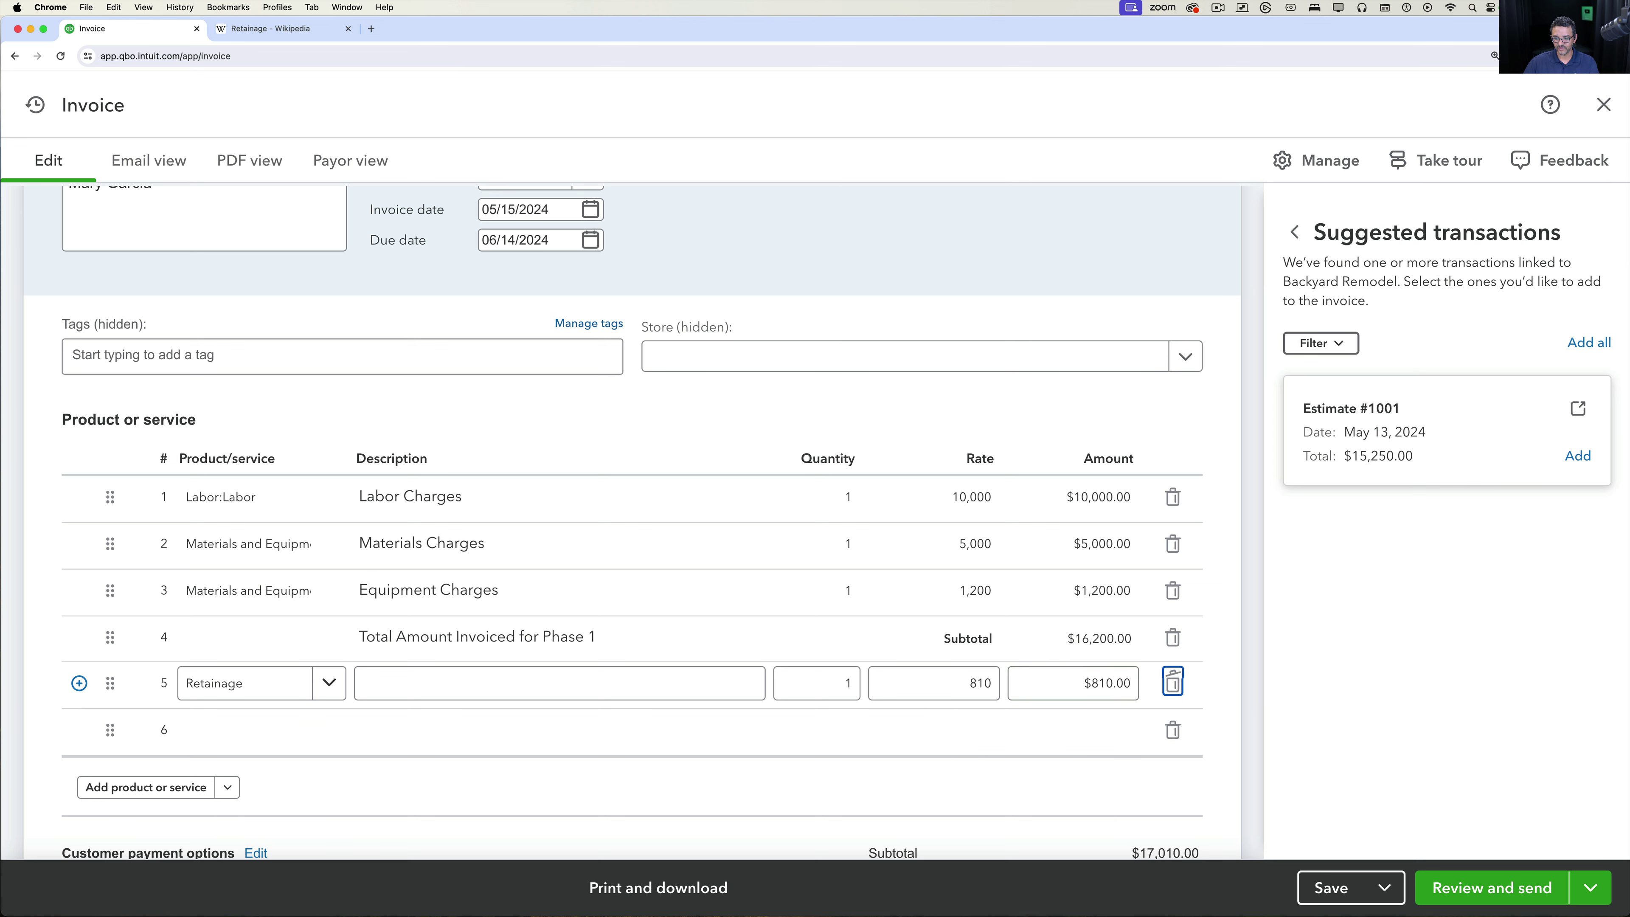
{"action": "left_click", "coordinate": [1044, 687]}
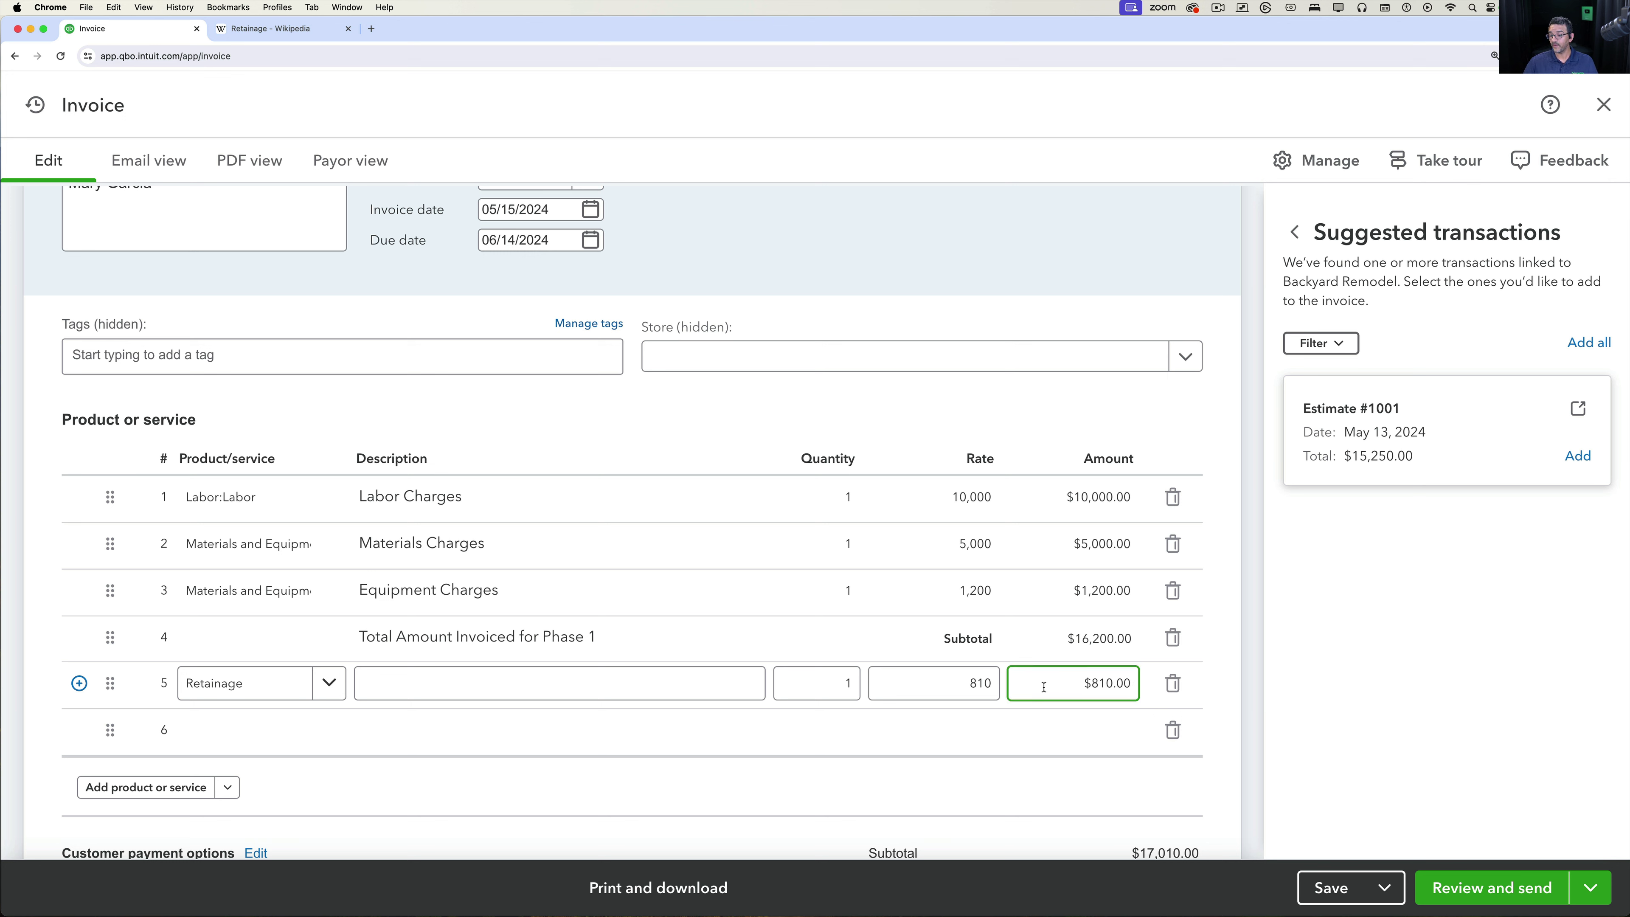
{"action": "type", "text": "-810"}
{"action": "key", "text": "Tab"}
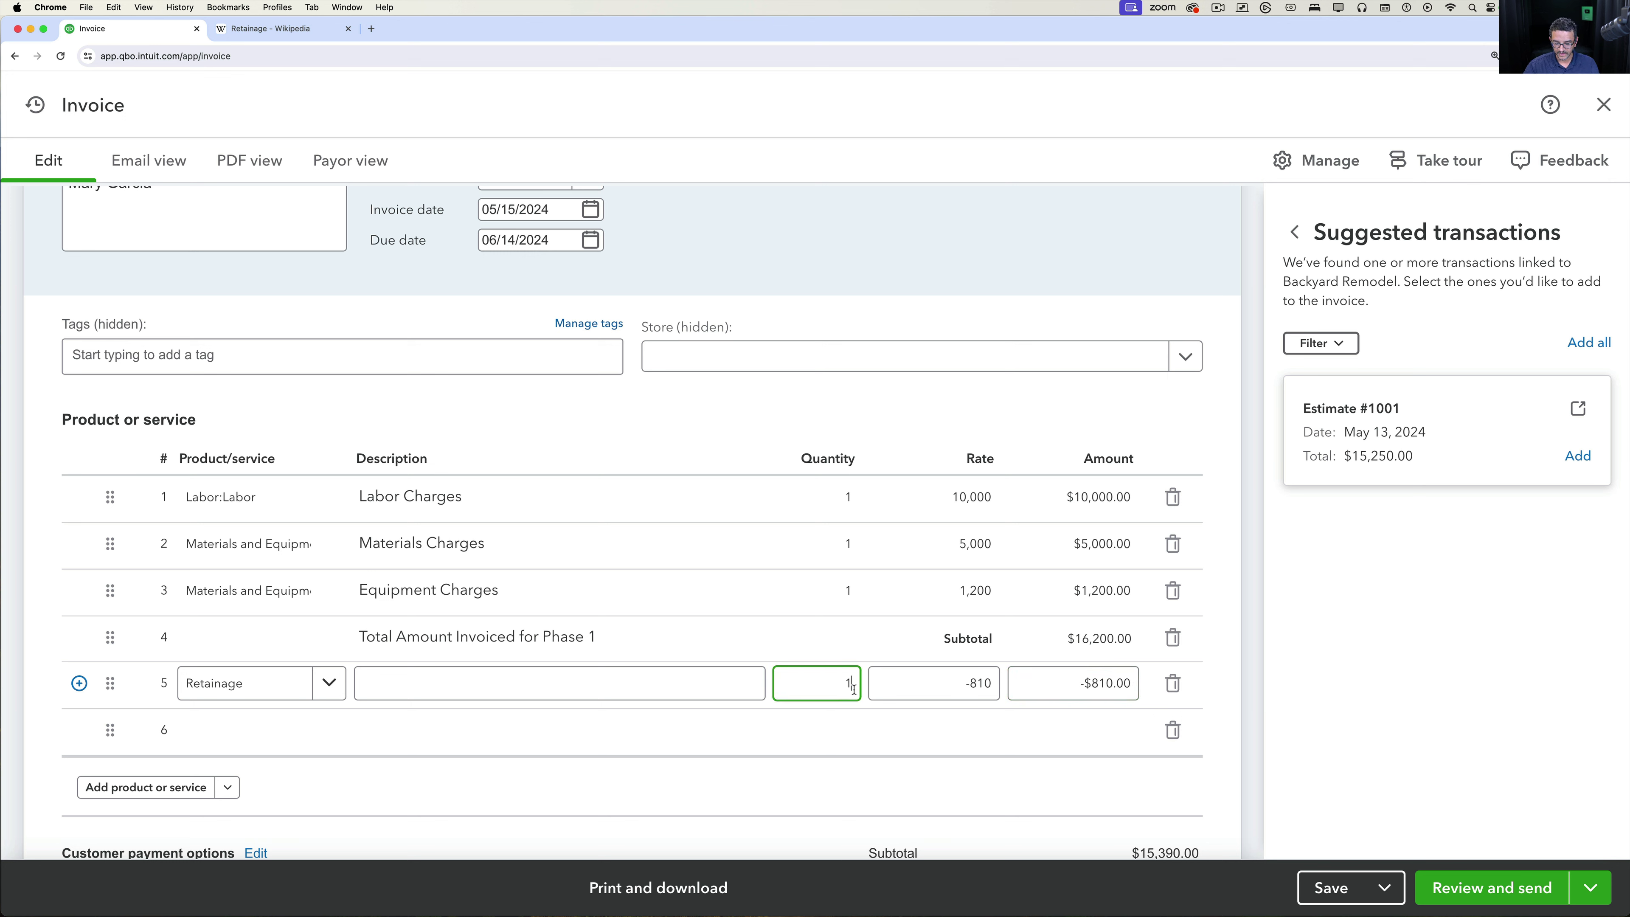
Set the Retainage line's quantity to -0.05 and its rate to 16,200.
{"action": "type", "text": "-0.05"}
{"action": "key", "text": "Tab"}
{"action": "type", "text": "16,2"}
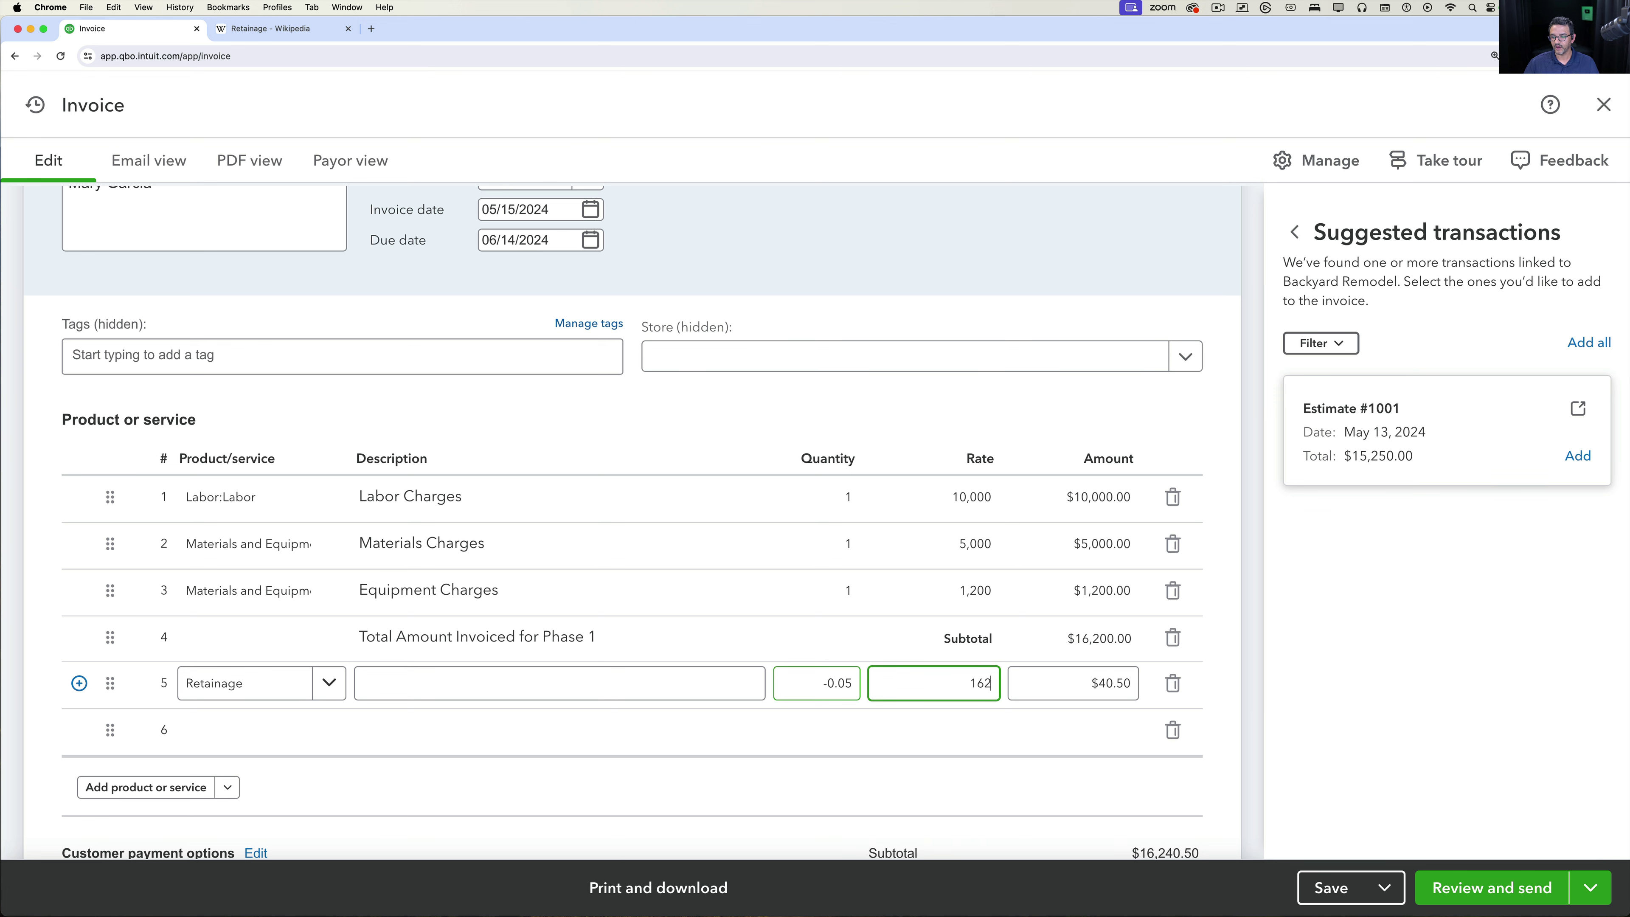
{"action": "type", "text": "00"}
{"action": "key", "text": "Tab"}
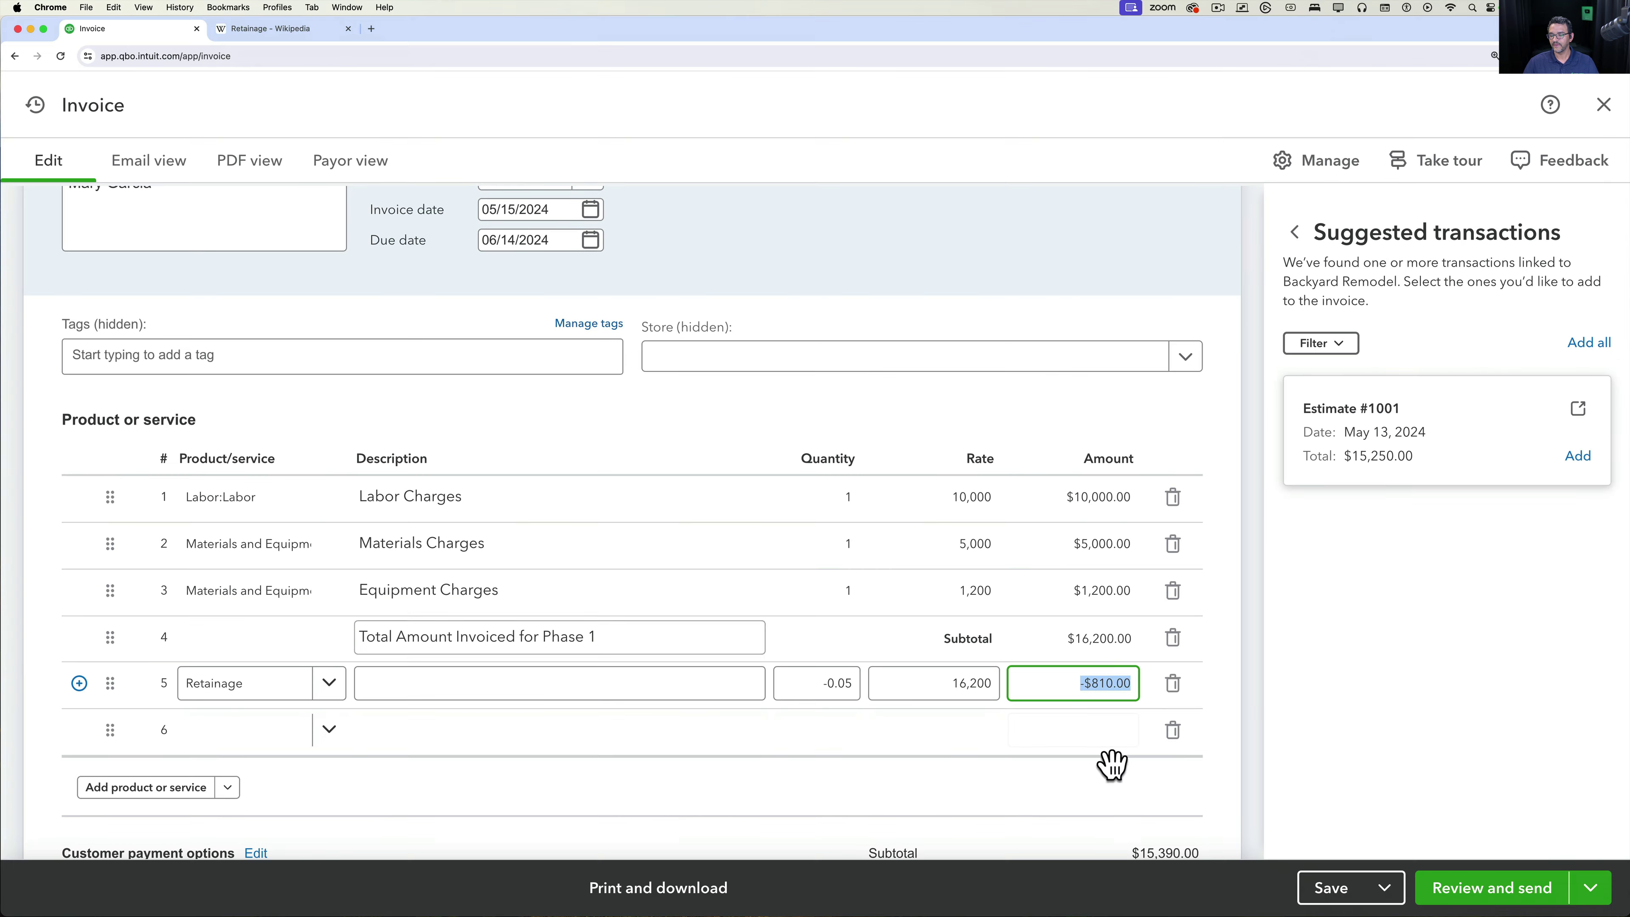
{"action": "left_click", "coordinate": [1087, 744]}
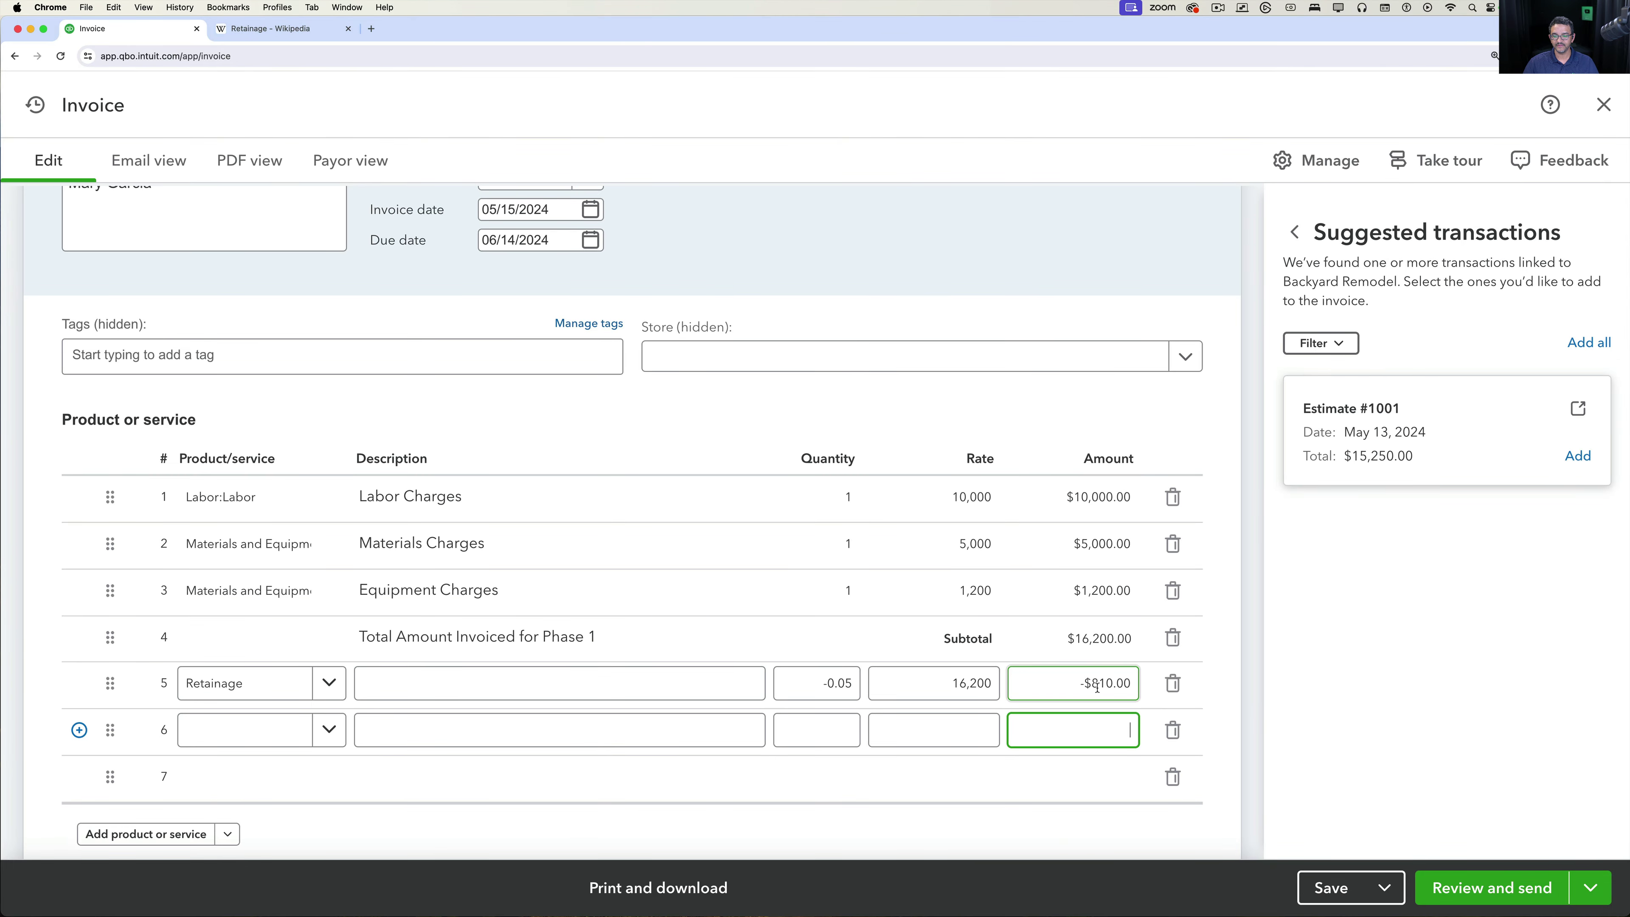
Save the Backyard Remodel invoice and close it after checking its PDF version.
{"action": "scroll", "coordinate": [1097, 686], "scroll_direction": "down", "scroll_amount": 3}
{"action": "scroll", "coordinate": [1097, 668], "scroll_direction": "up", "scroll_amount": 3}
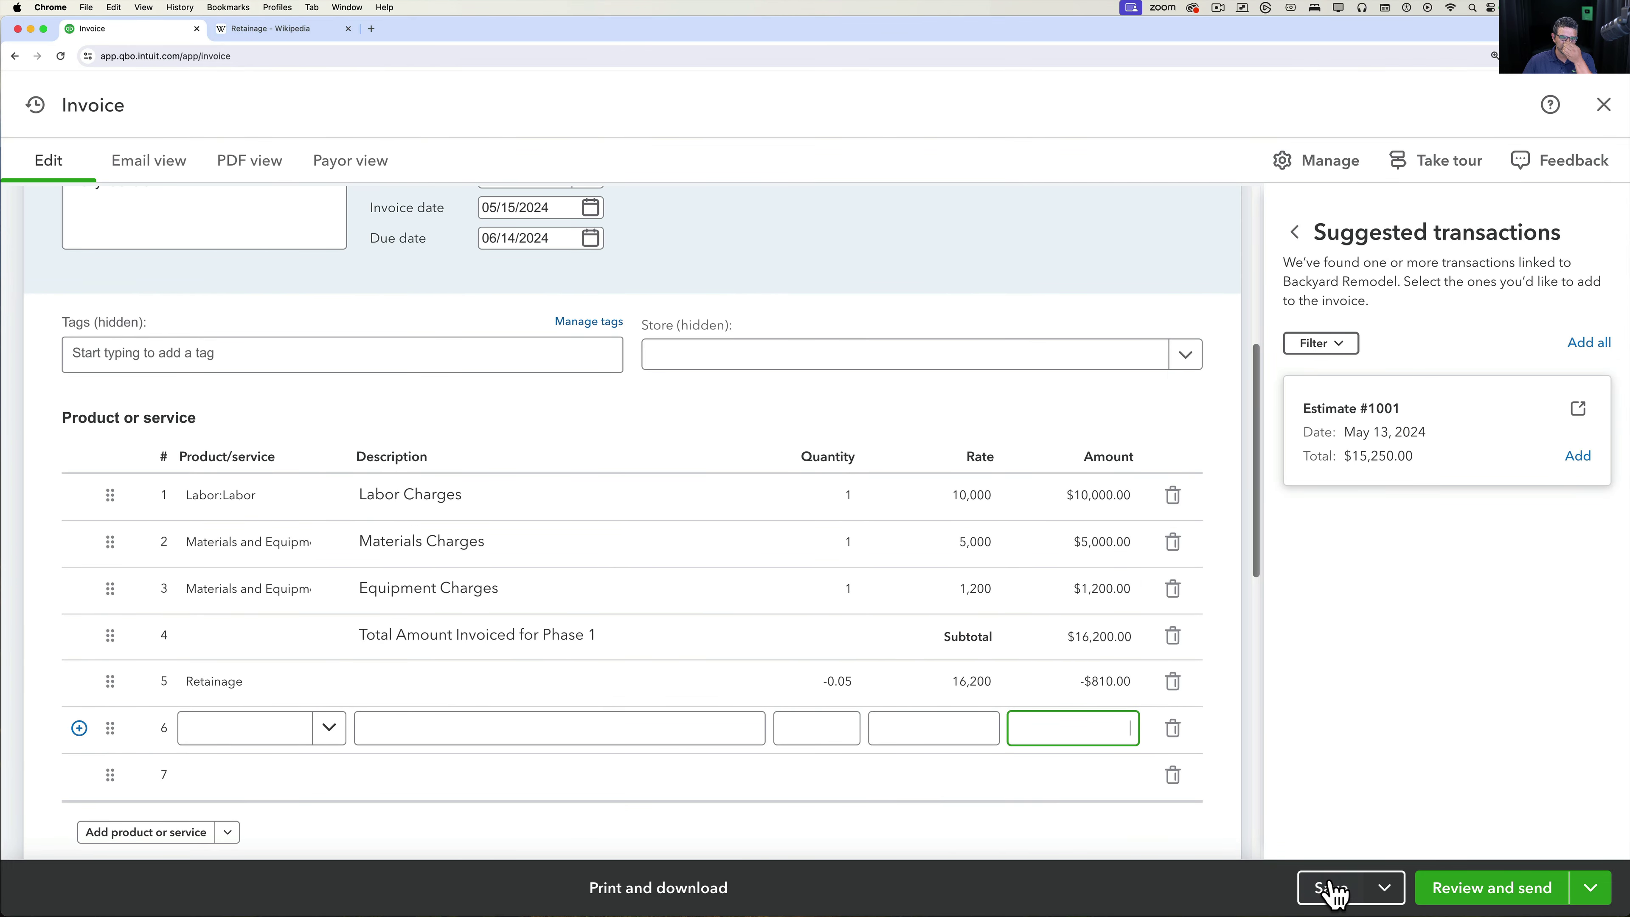
{"action": "left_click", "coordinate": [1330, 886]}
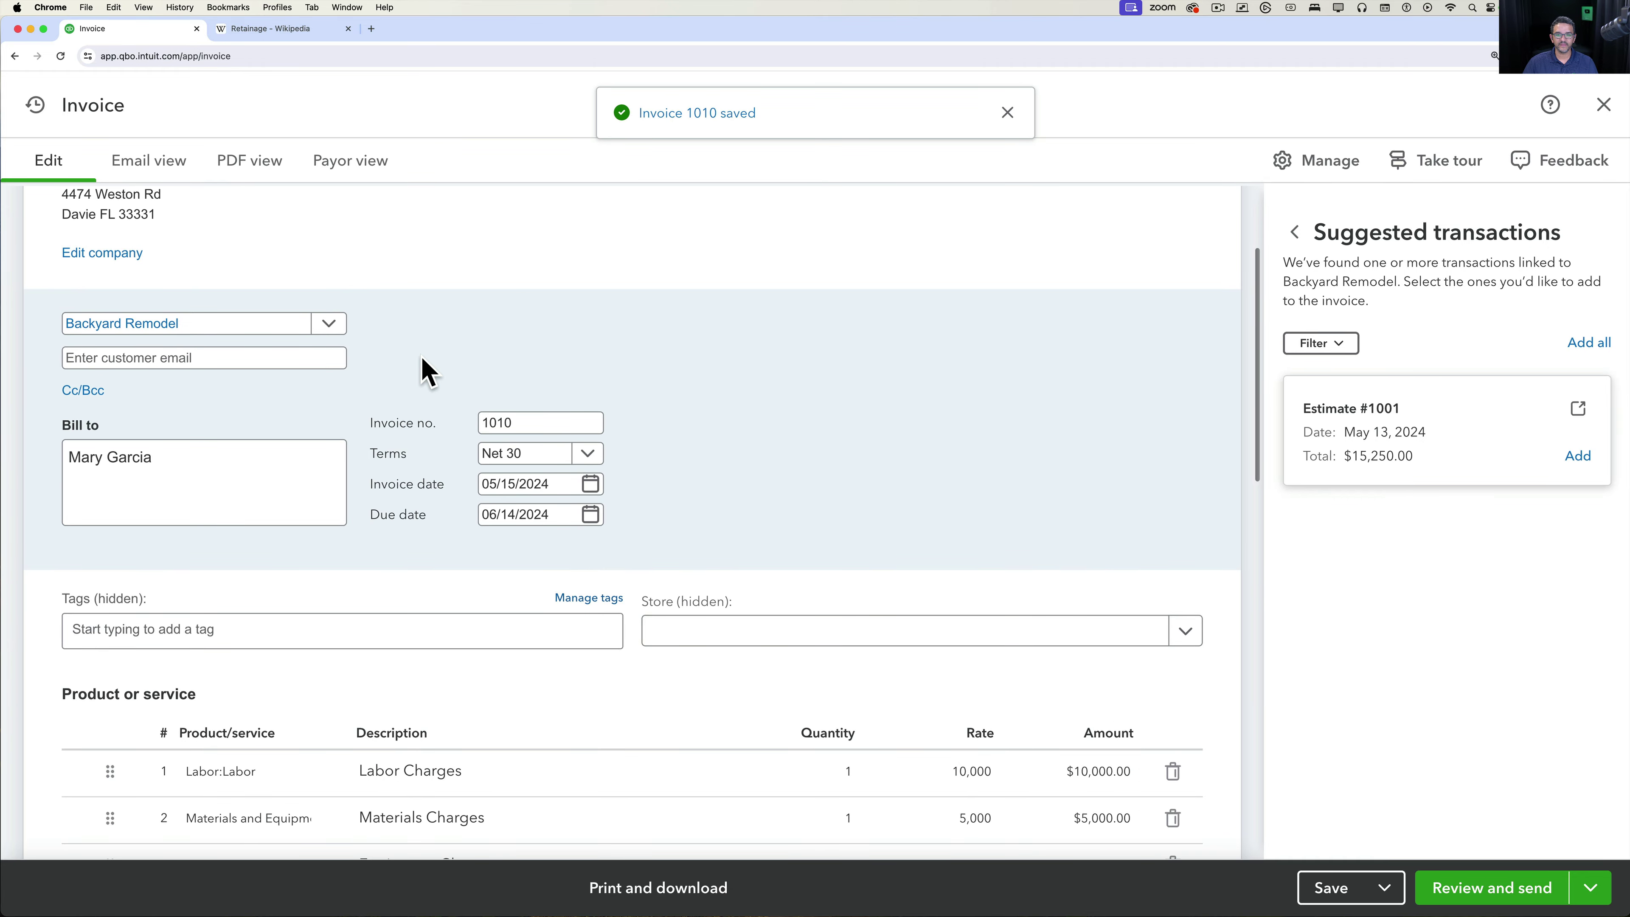
{"action": "left_click", "coordinate": [247, 168]}
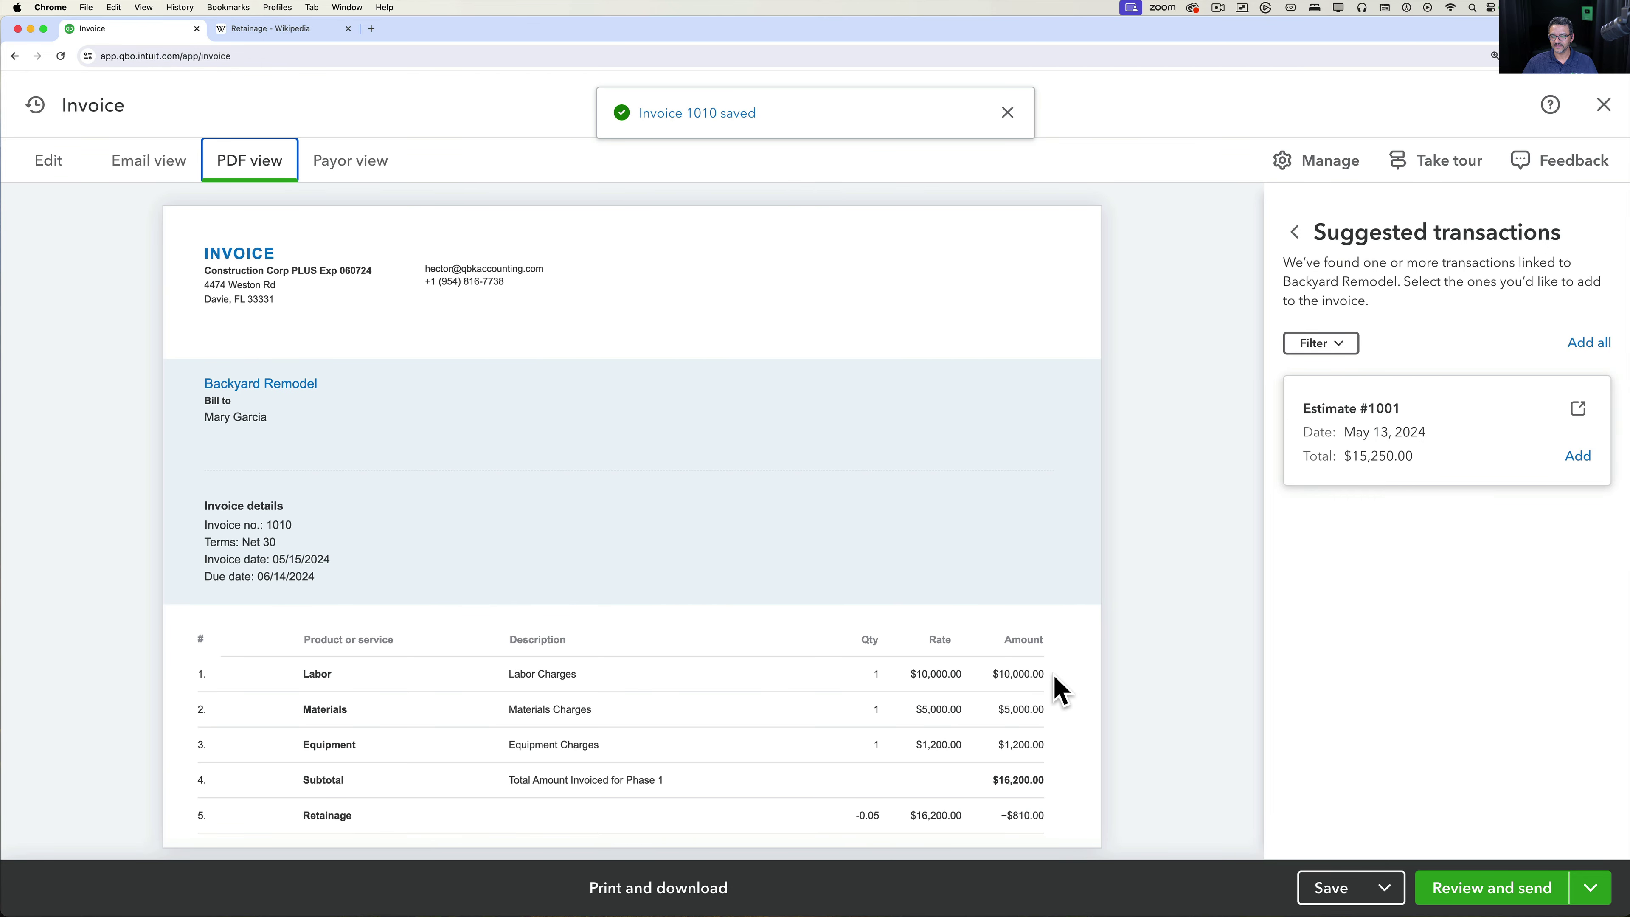
{"action": "scroll", "coordinate": [1059, 681], "scroll_direction": "down", "scroll_amount": 1}
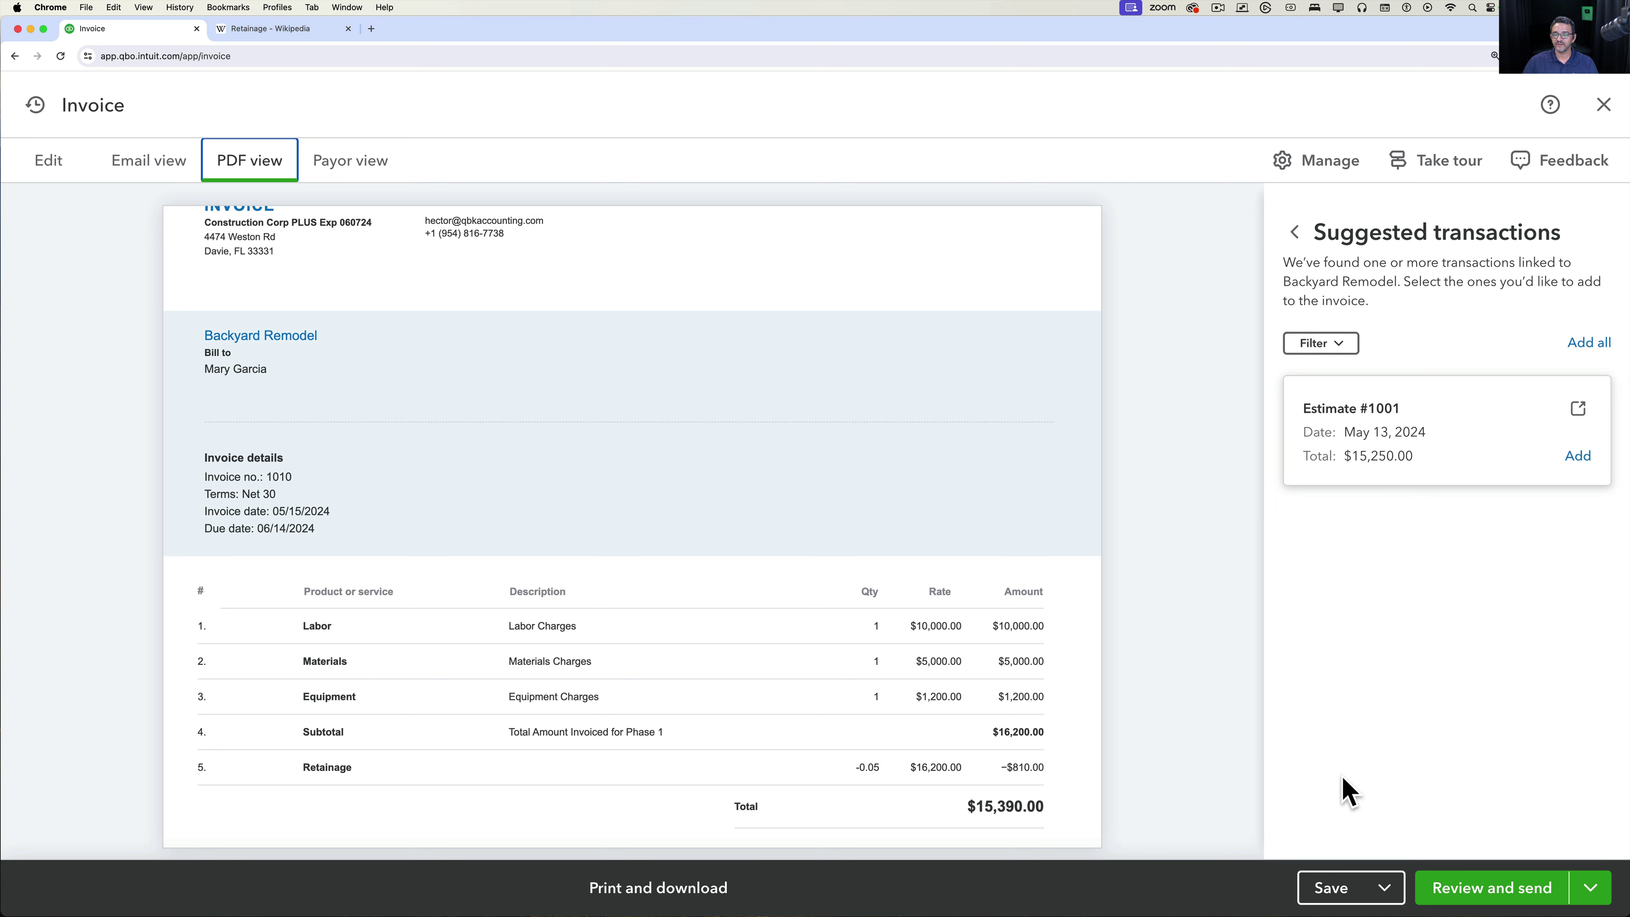
{"action": "left_click", "coordinate": [1331, 899]}
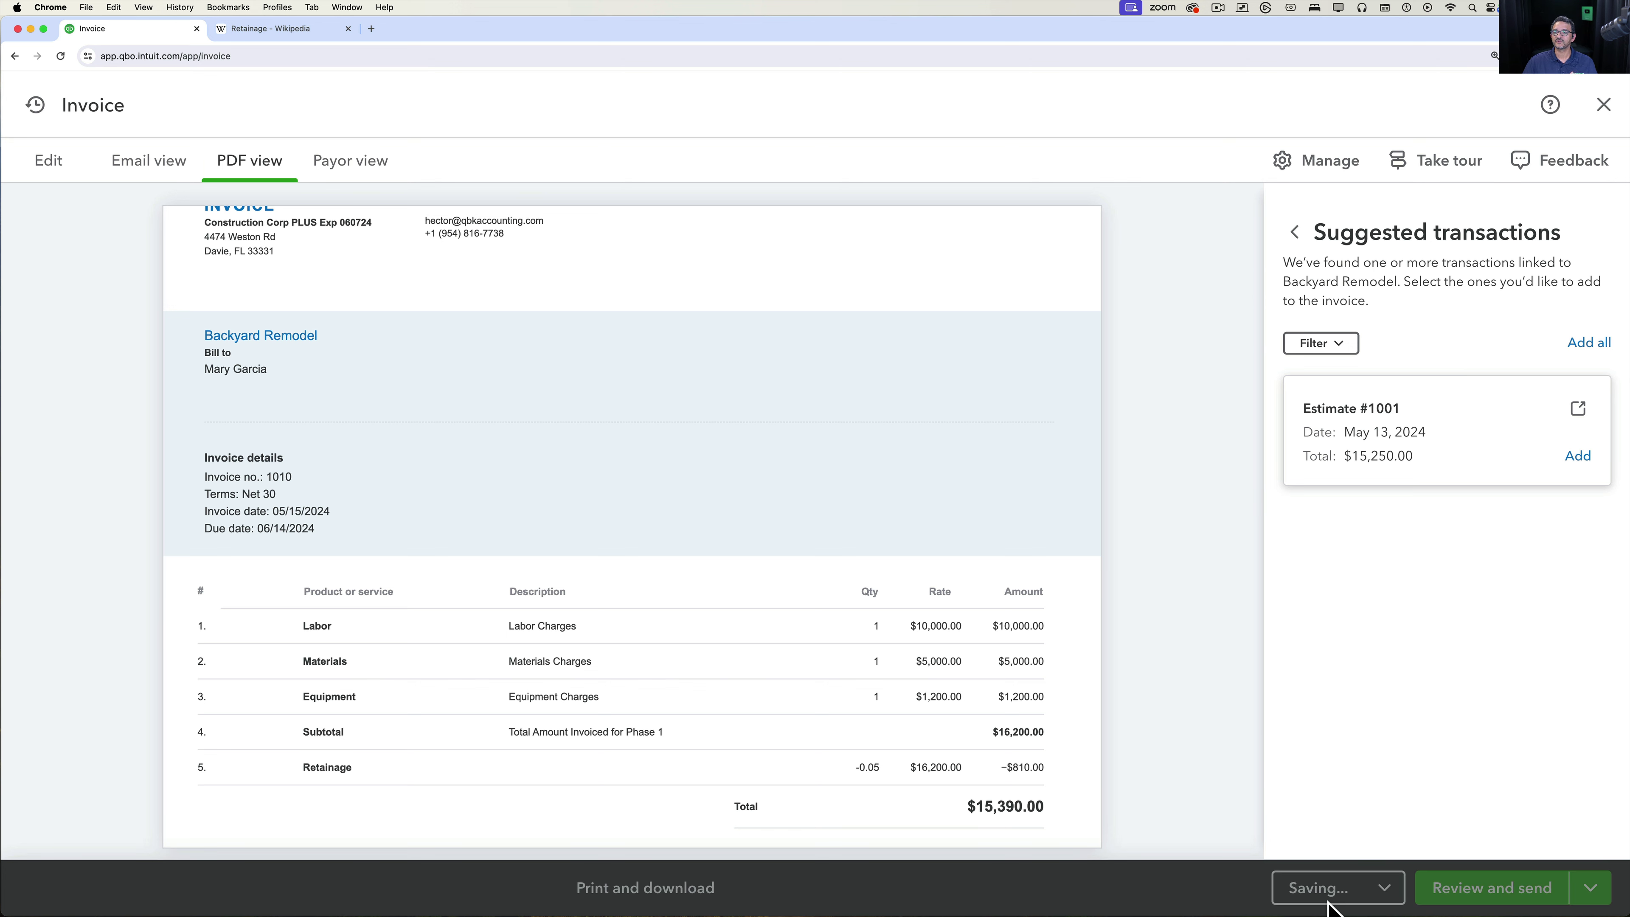
{"action": "left_click", "coordinate": [1604, 104]}
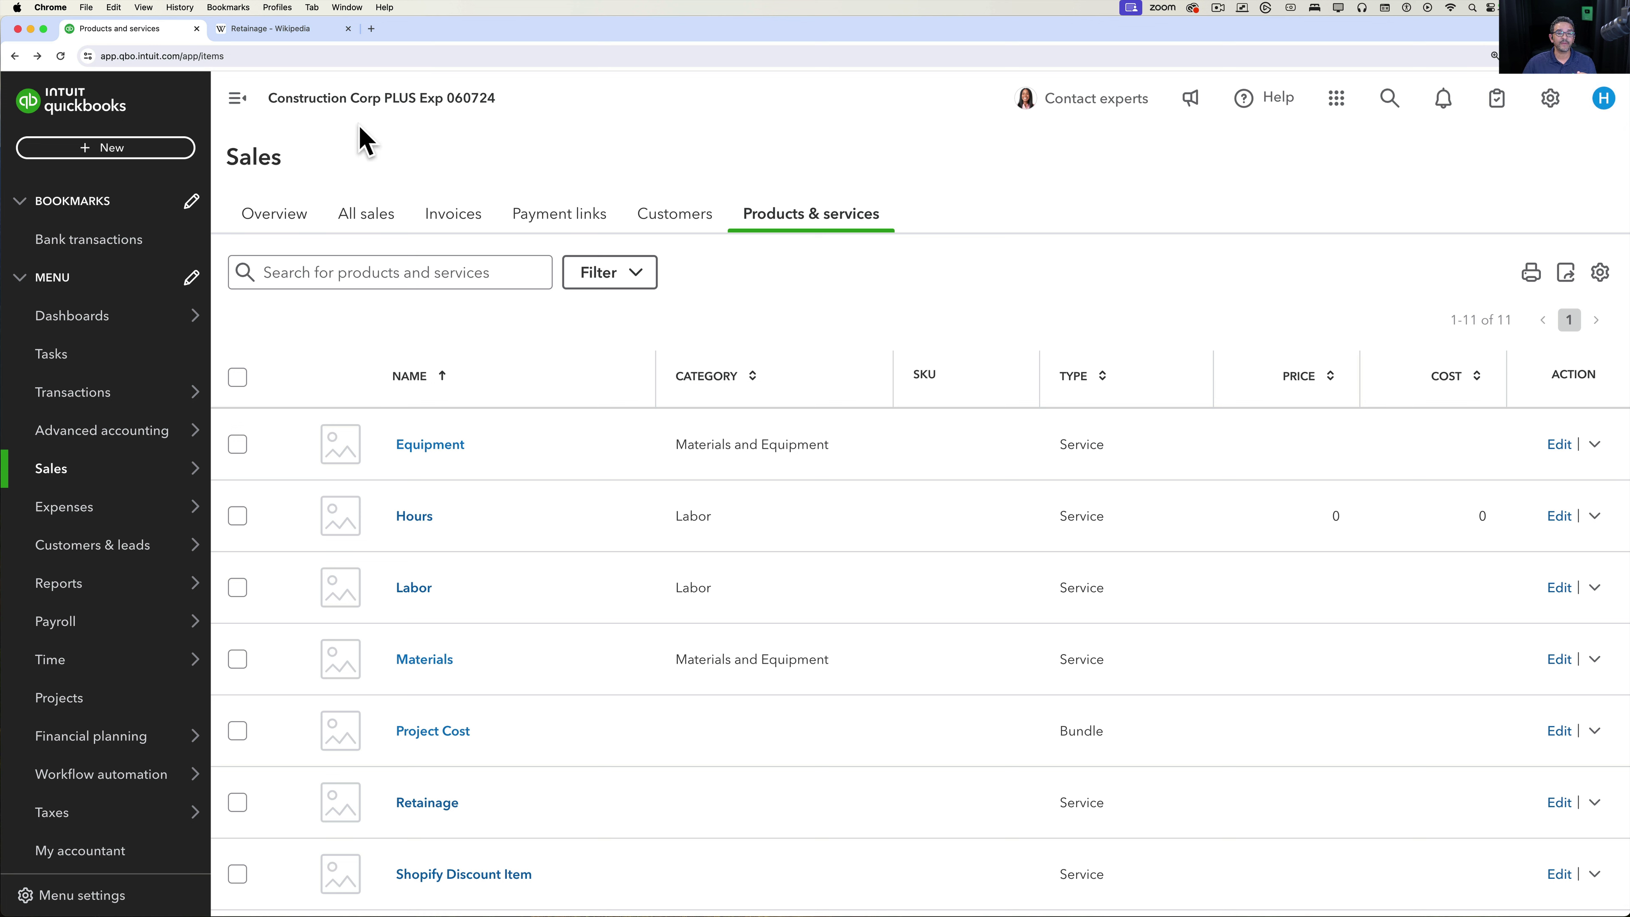
Record a received payment of 2,850.00 for the Kitchen Remodel invoice dated 05/15/2024, deposited to Cash.
{"action": "left_click", "coordinate": [110, 150]}
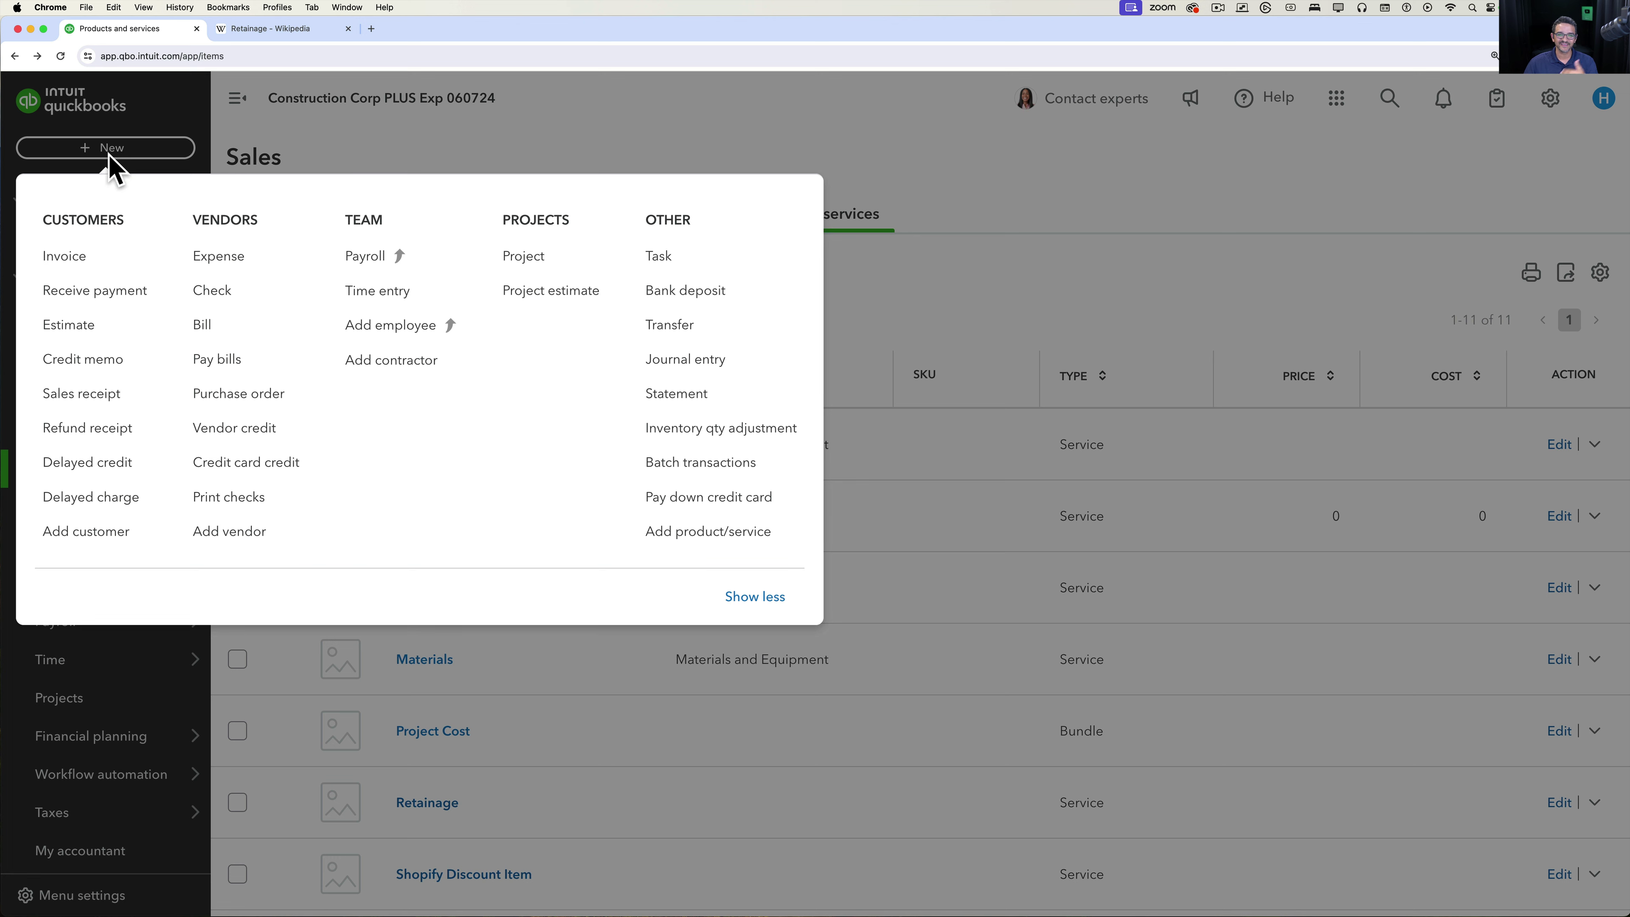
{"action": "left_click", "coordinate": [131, 295]}
{"action": "left_click", "coordinate": [299, 207]}
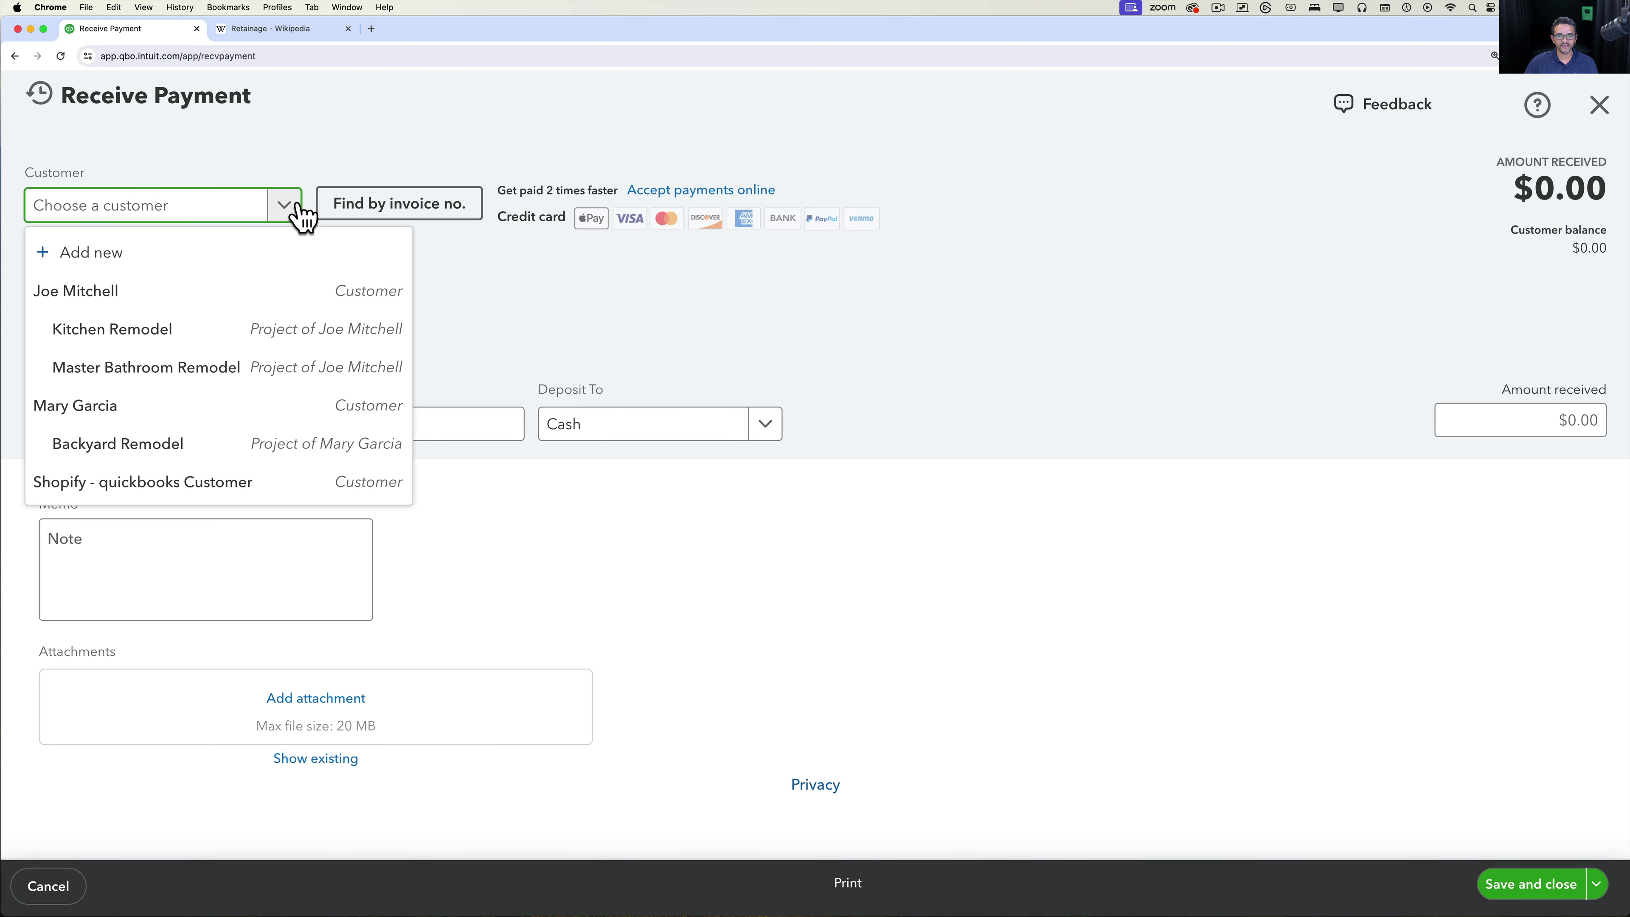
{"action": "left_click", "coordinate": [164, 331]}
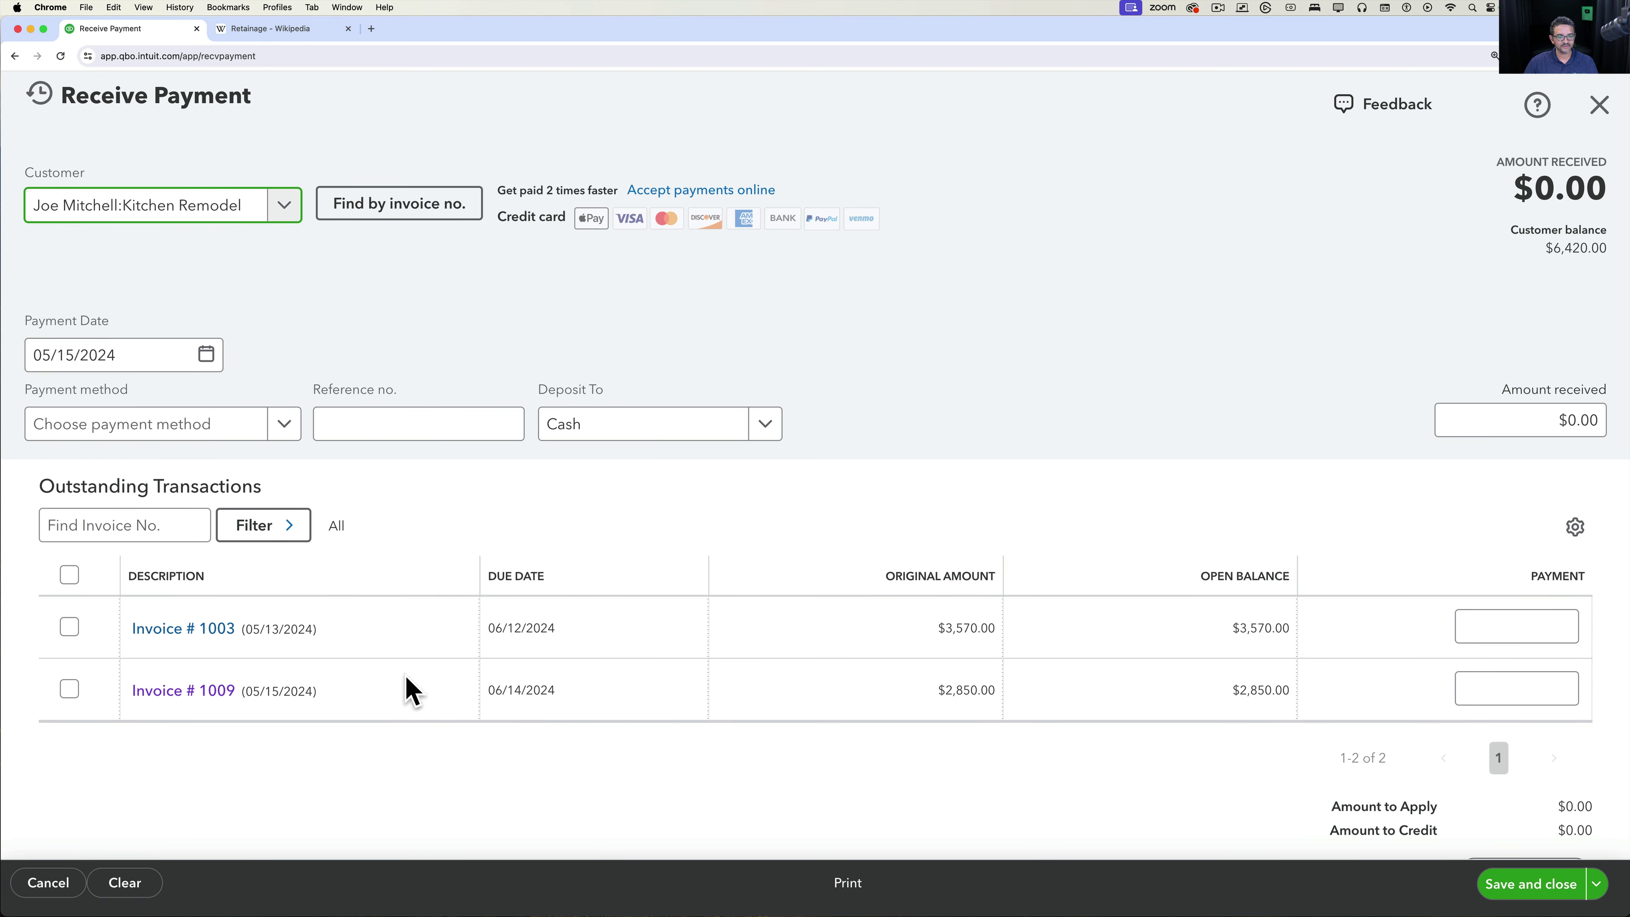
{"action": "left_click", "coordinate": [70, 689]}
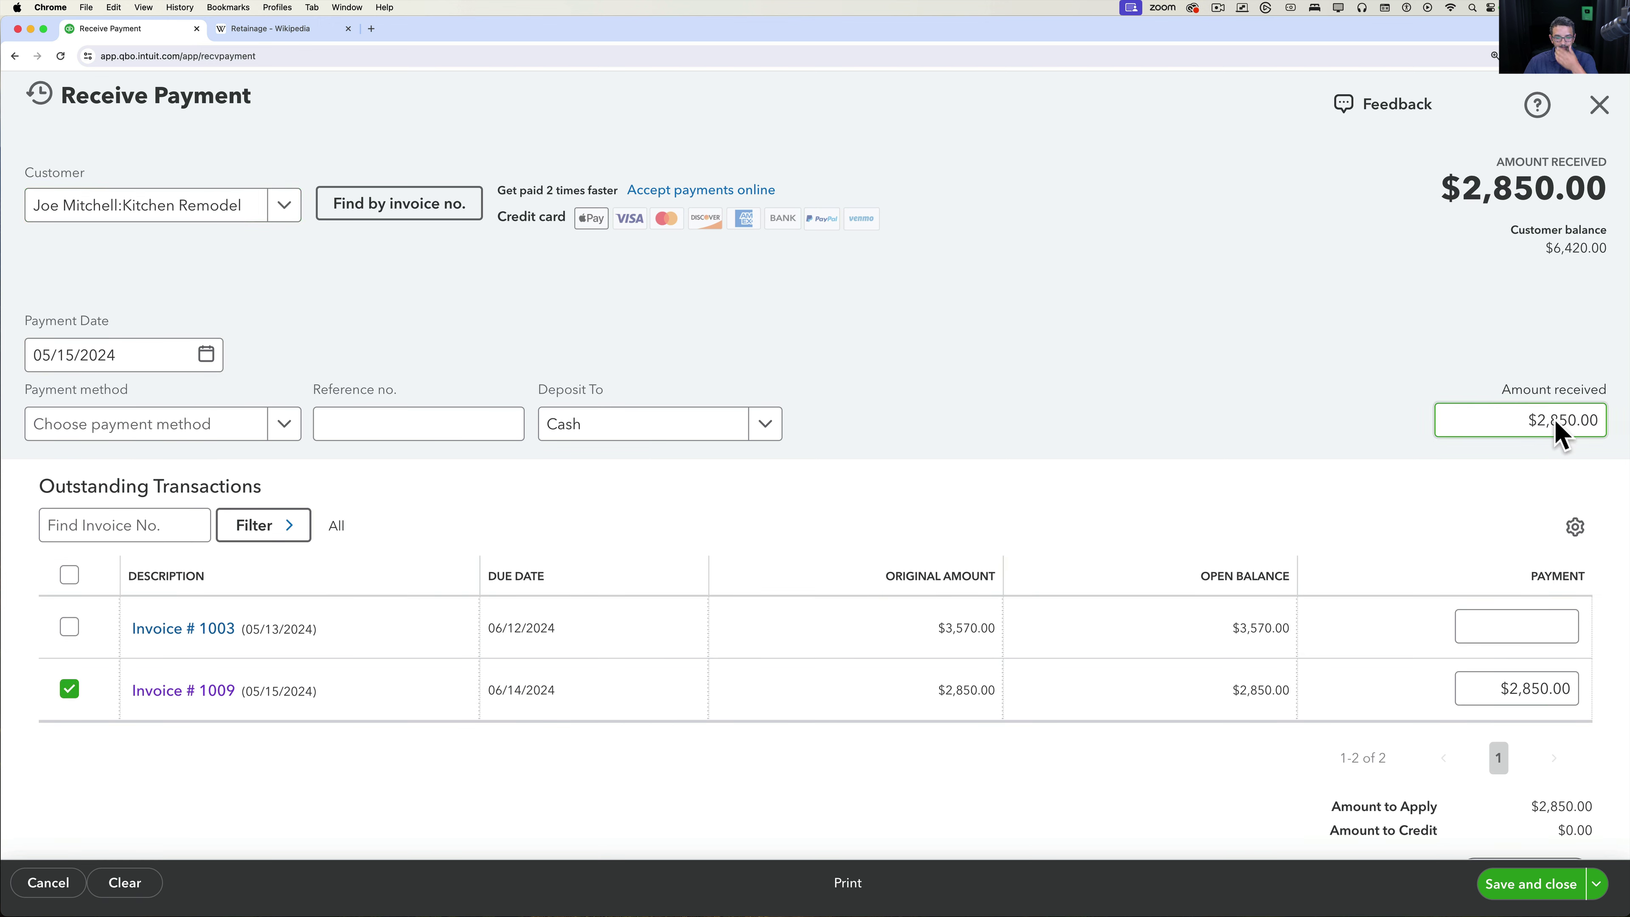
{"action": "left_click", "coordinate": [1544, 888]}
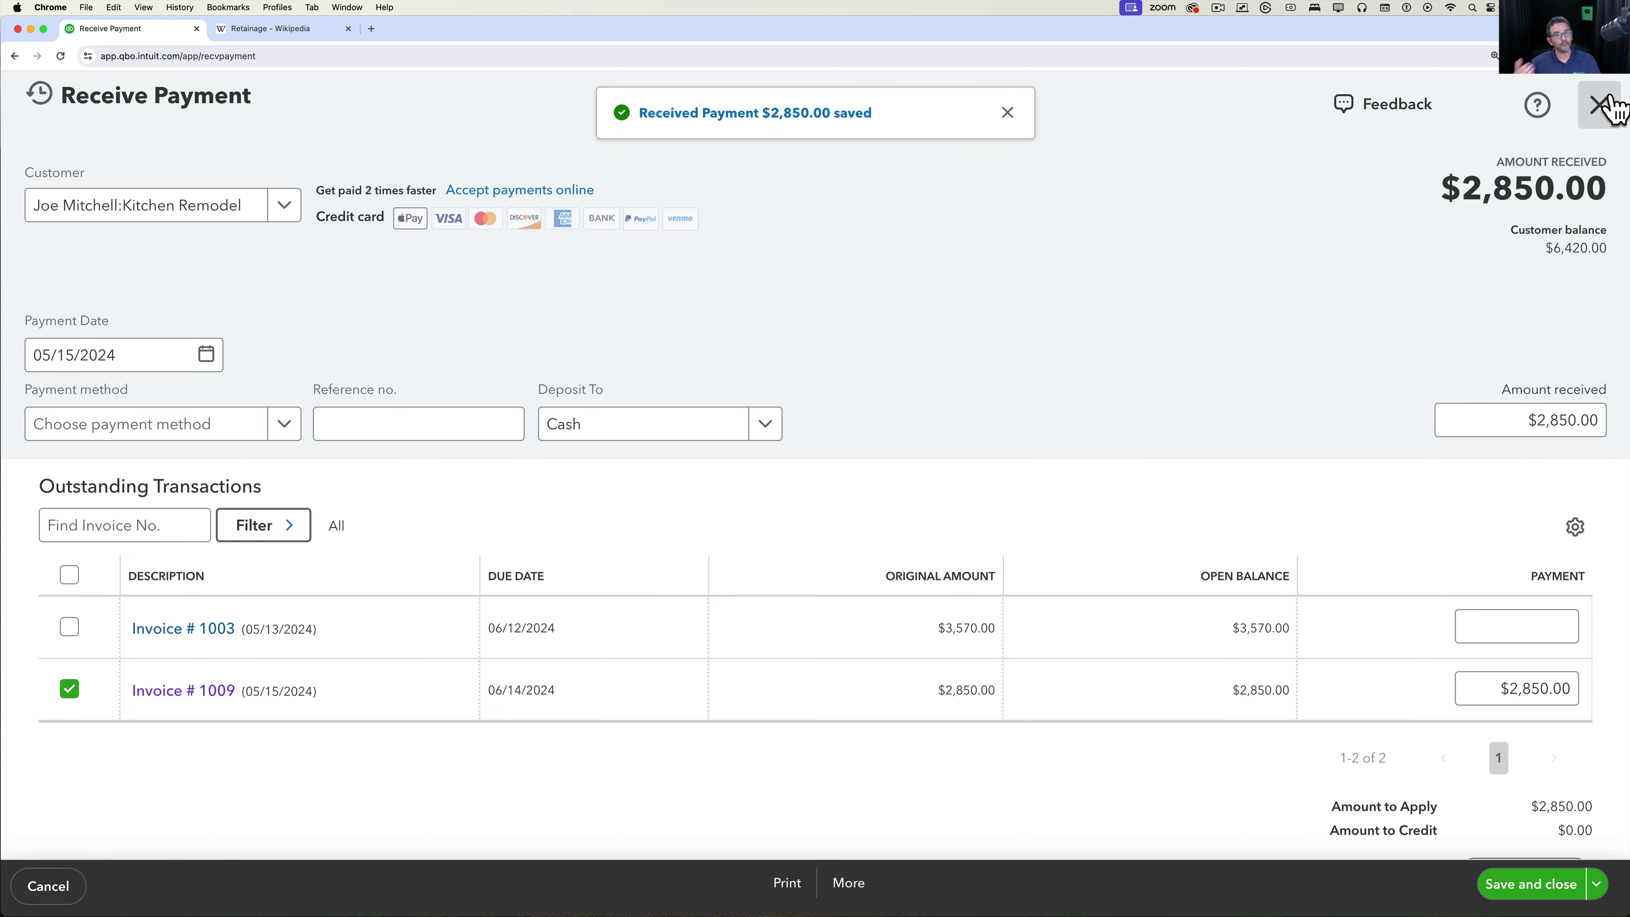
{"action": "left_click", "coordinate": [1599, 105]}
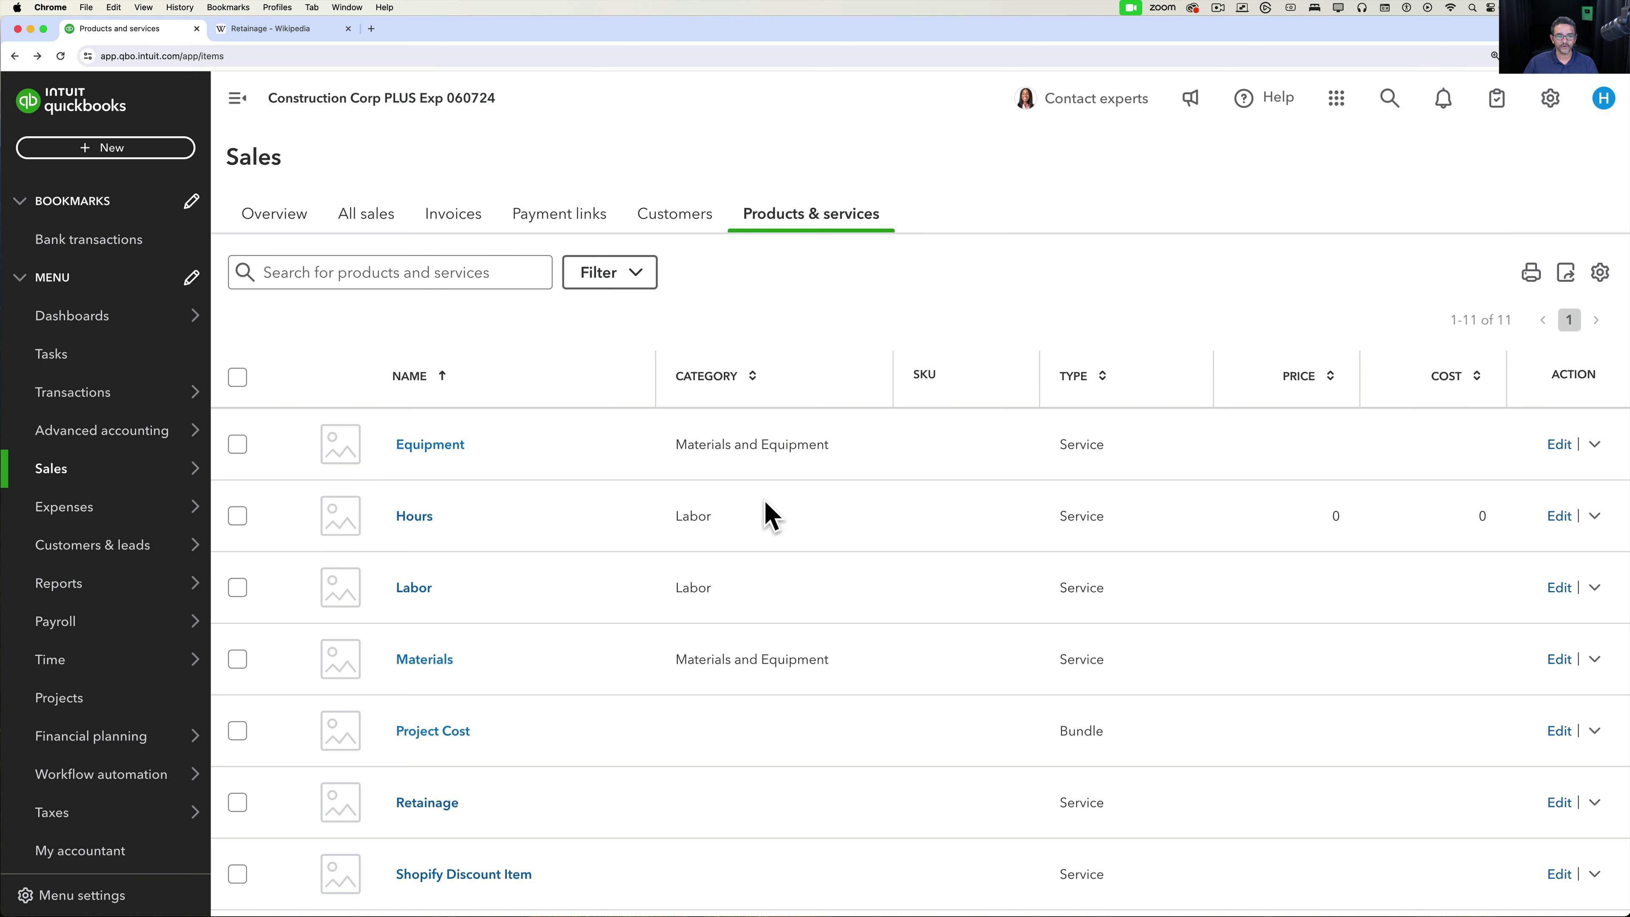
Open the Balance Sheet report and drill into the Retainage Receivable Asset (Withheld by Customers) balance.
{"action": "left_click", "coordinate": [70, 586]}
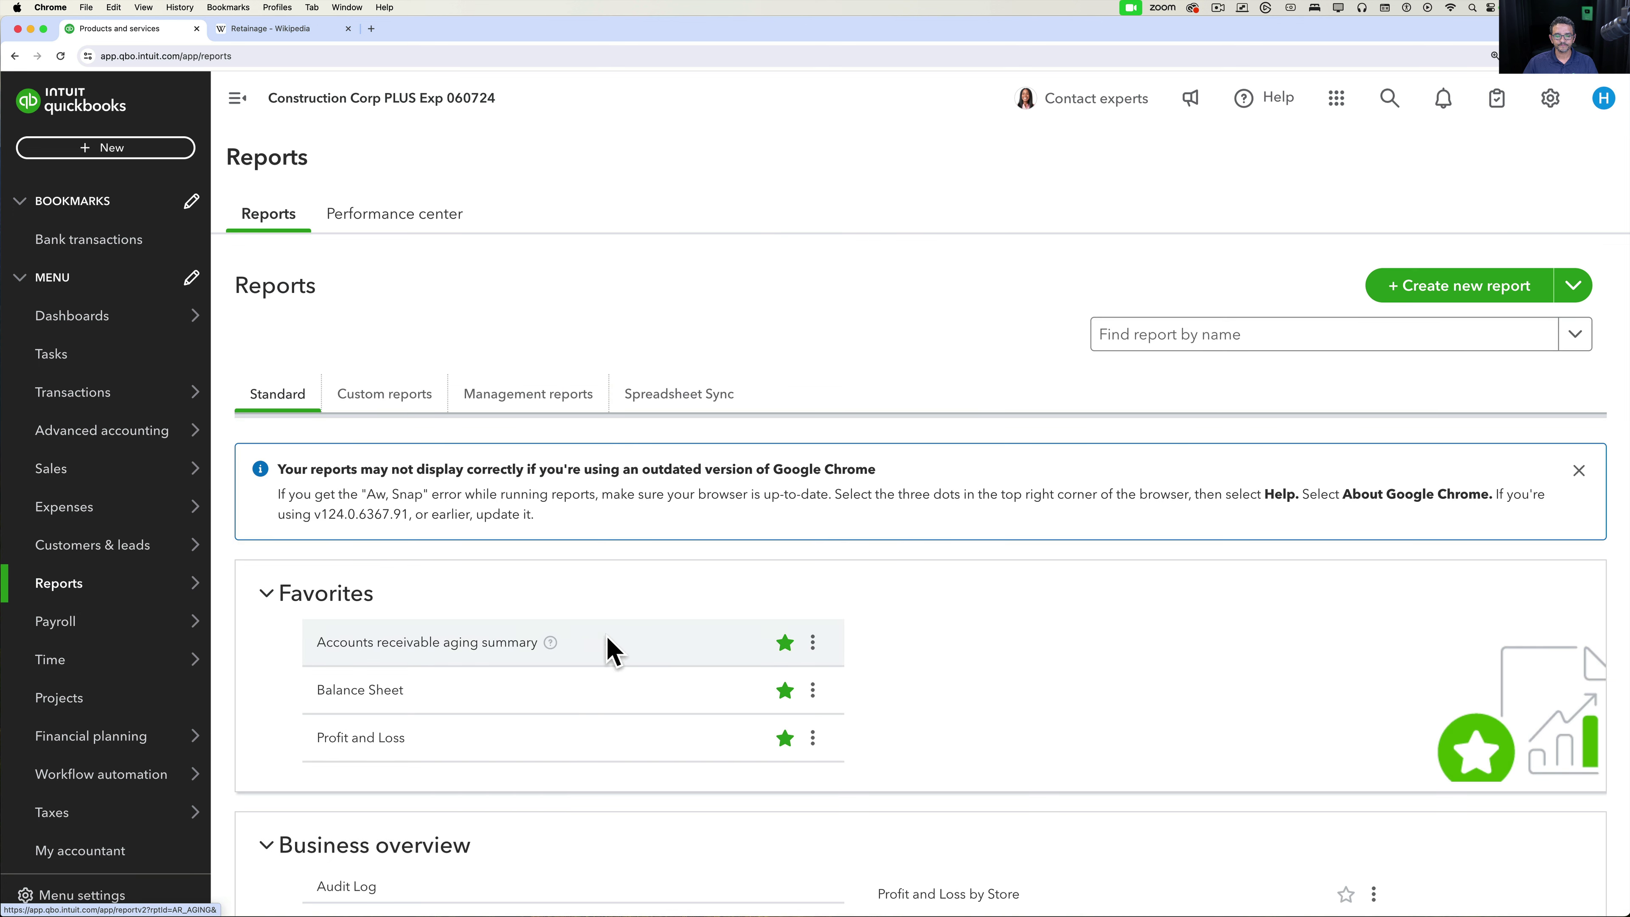
{"action": "scroll", "coordinate": [491, 714], "scroll_direction": "down", "scroll_amount": 3}
{"action": "scroll", "coordinate": [487, 769], "scroll_direction": "down", "scroll_amount": 2}
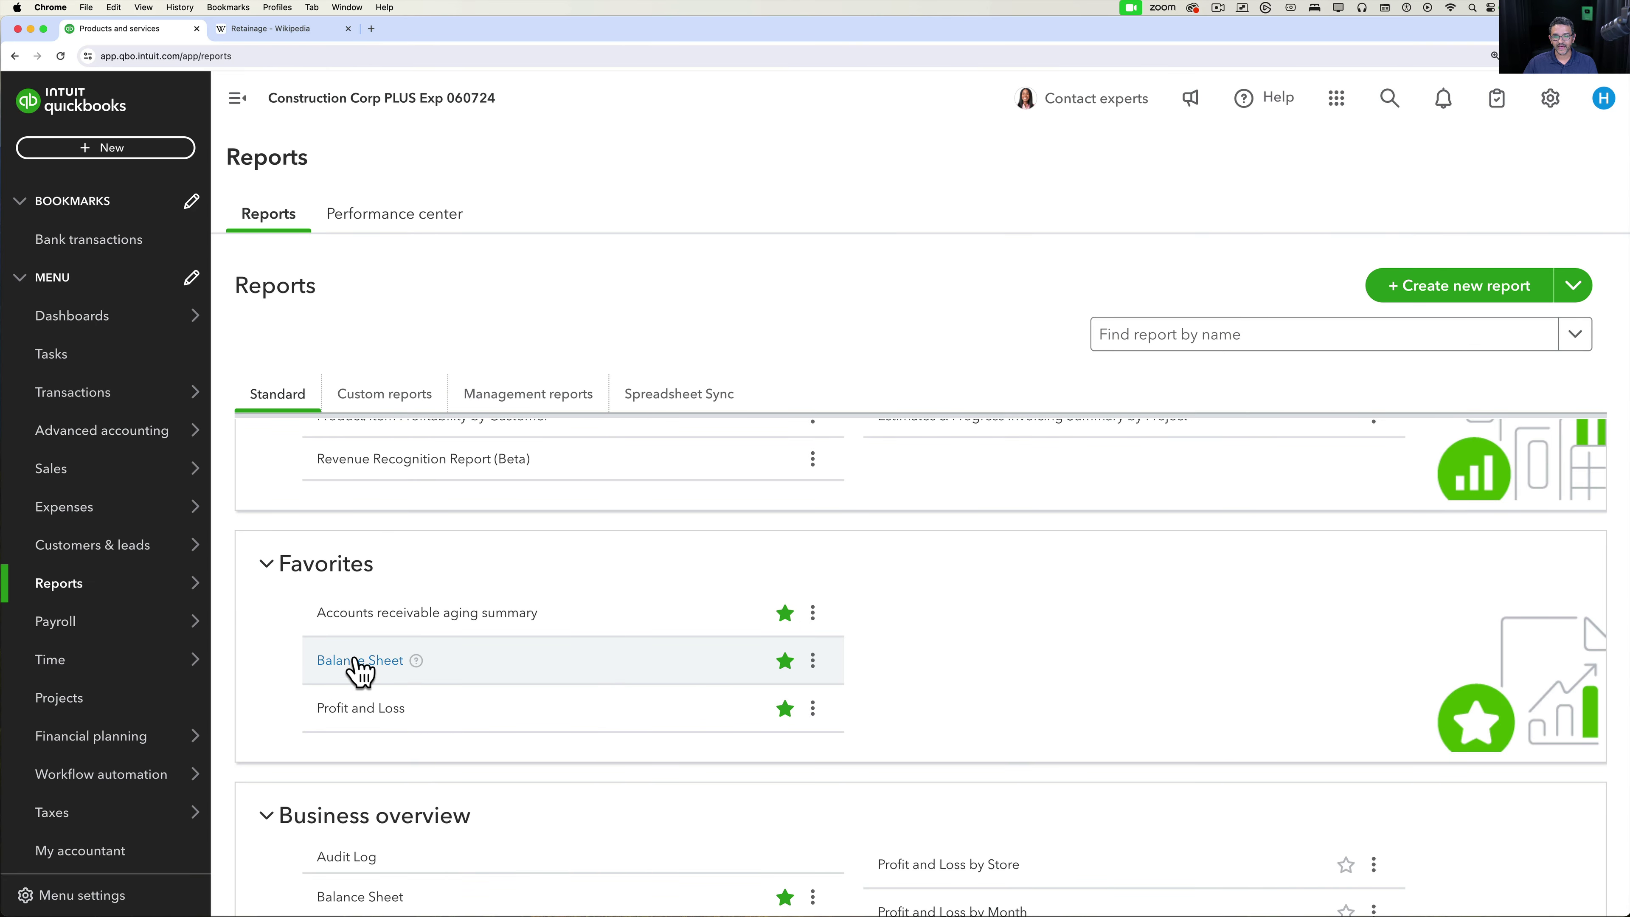
{"action": "left_click", "coordinate": [363, 643]}
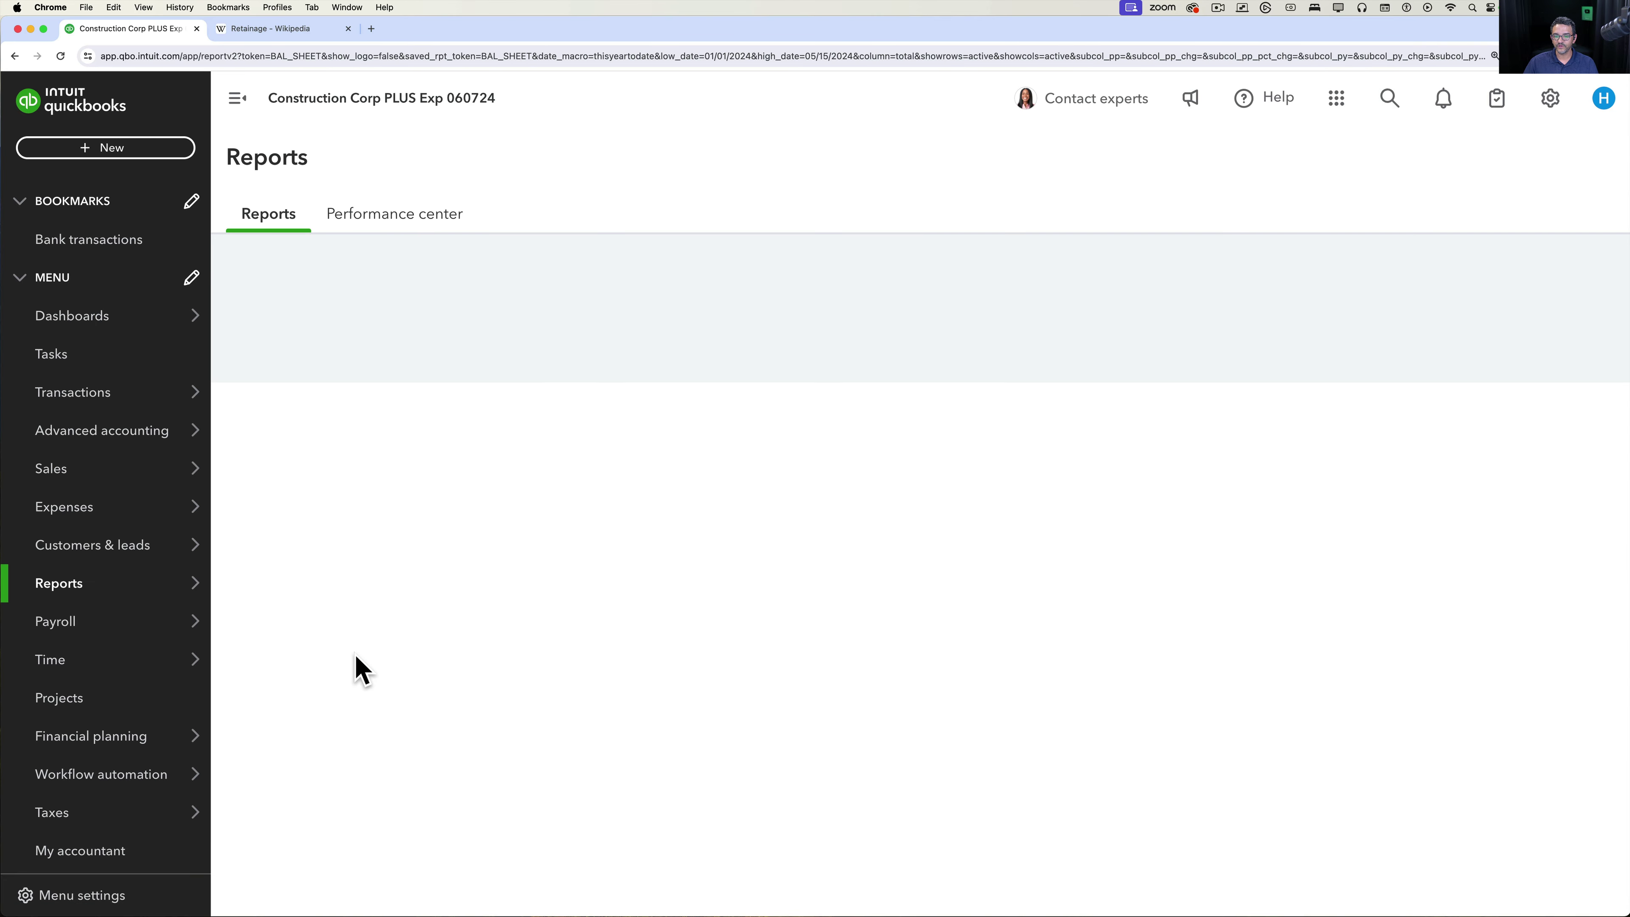
{"action": "scroll", "coordinate": [1098, 620], "scroll_direction": "down", "scroll_amount": 3}
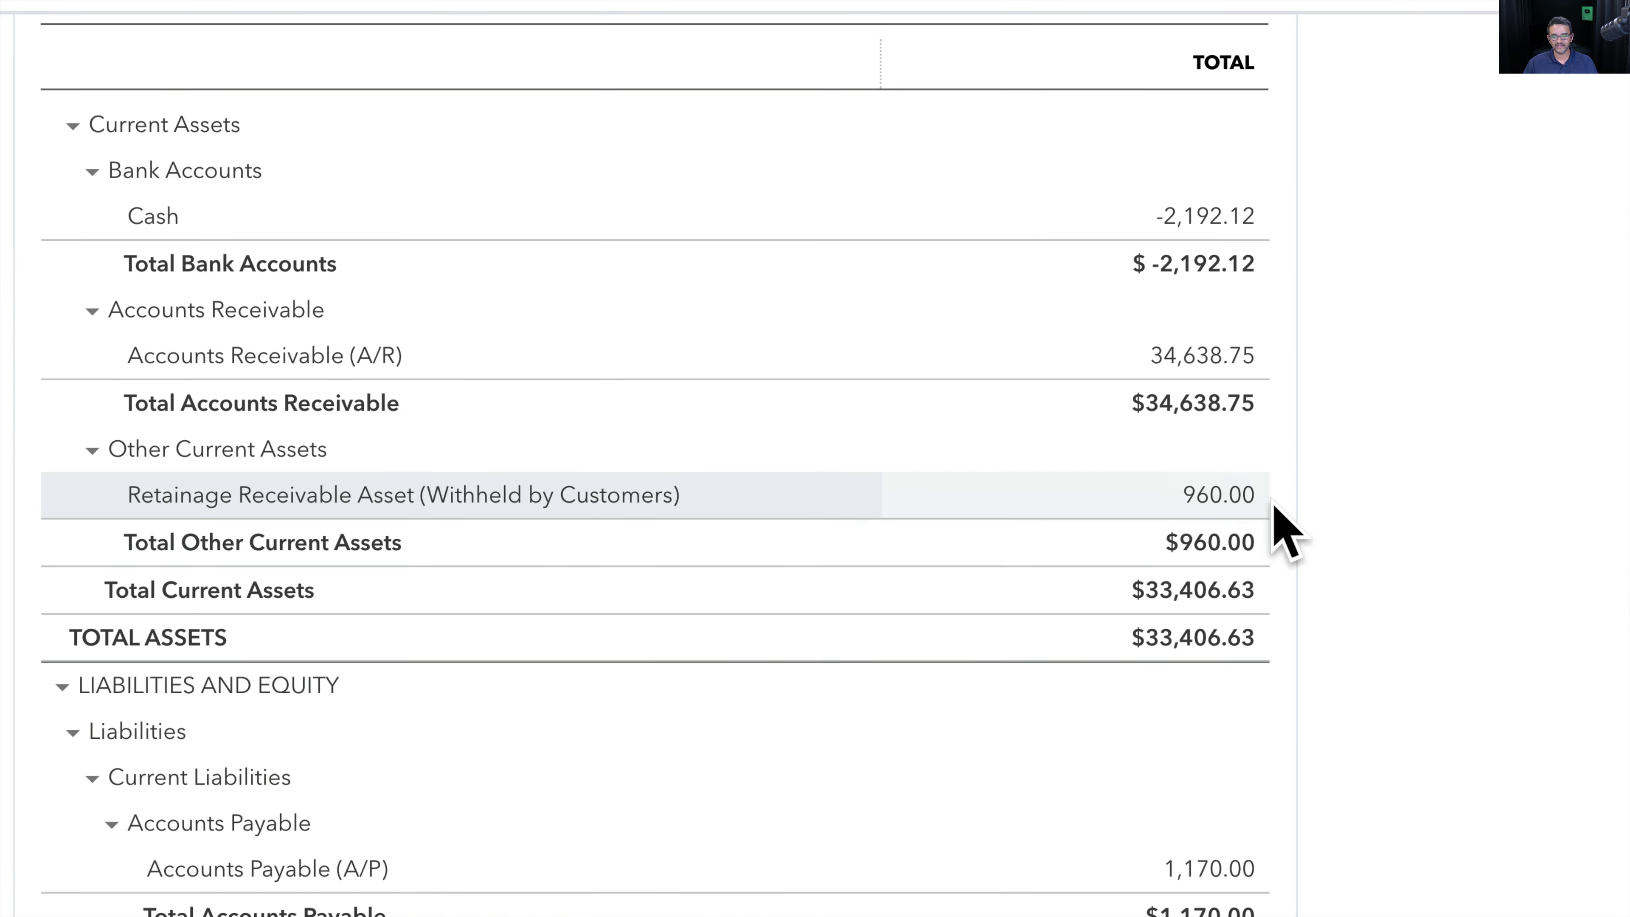
{"action": "left_click", "coordinate": [1223, 495]}
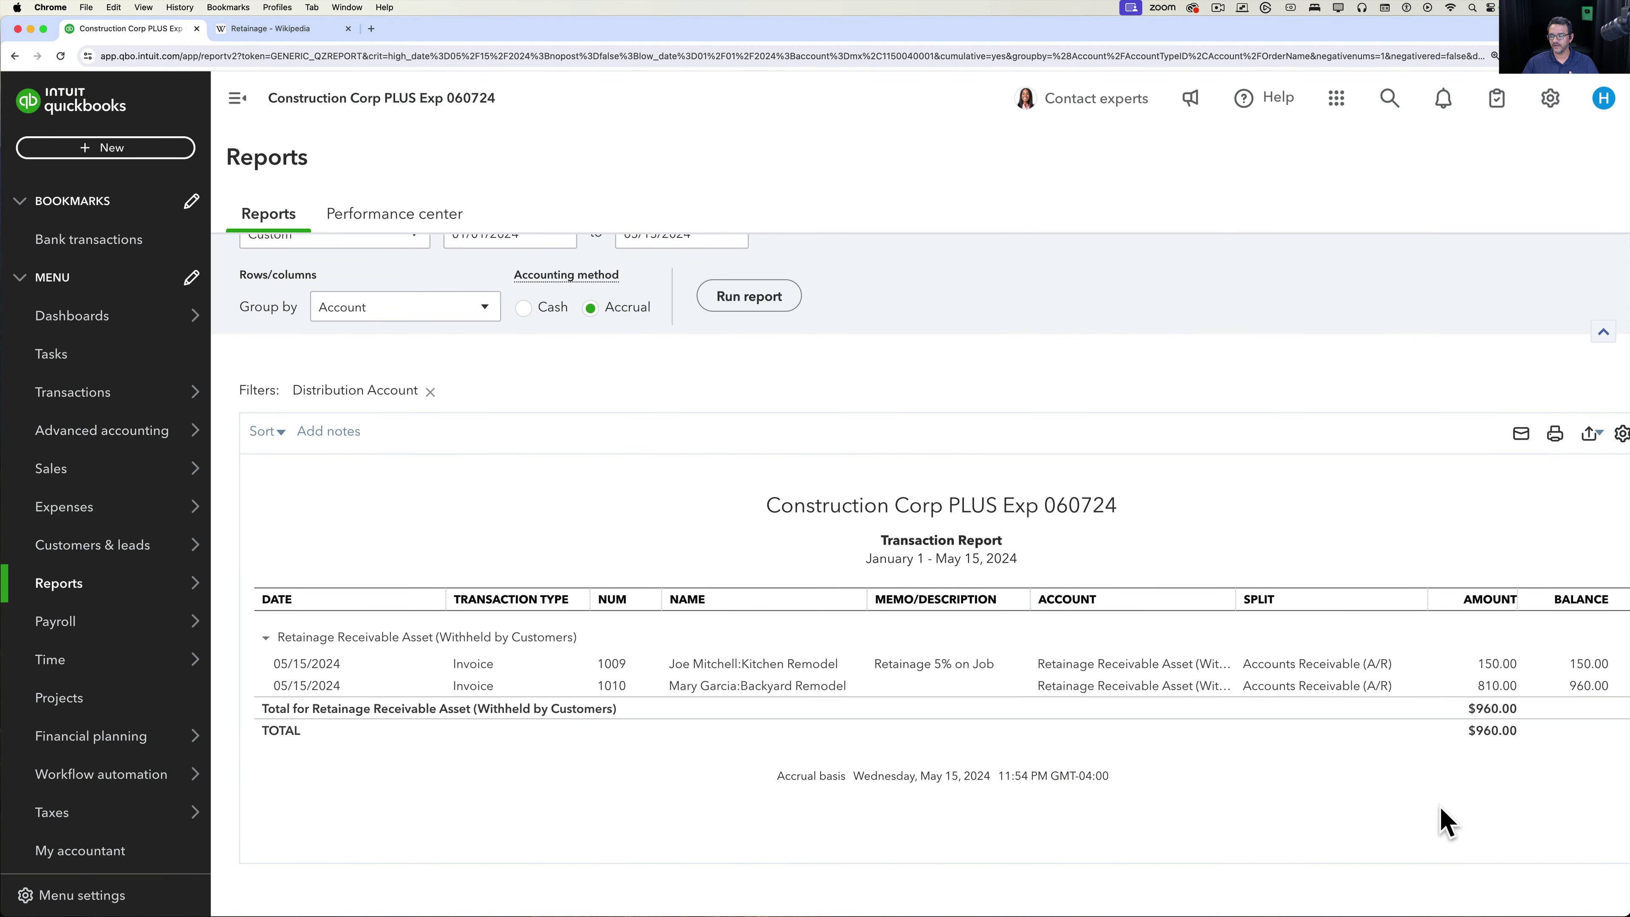
Group the retainage Transaction Report by Name and rerun it to review the amounts per customer and project.
{"action": "scroll", "coordinate": [1447, 822], "scroll_direction": "up", "scroll_amount": 2}
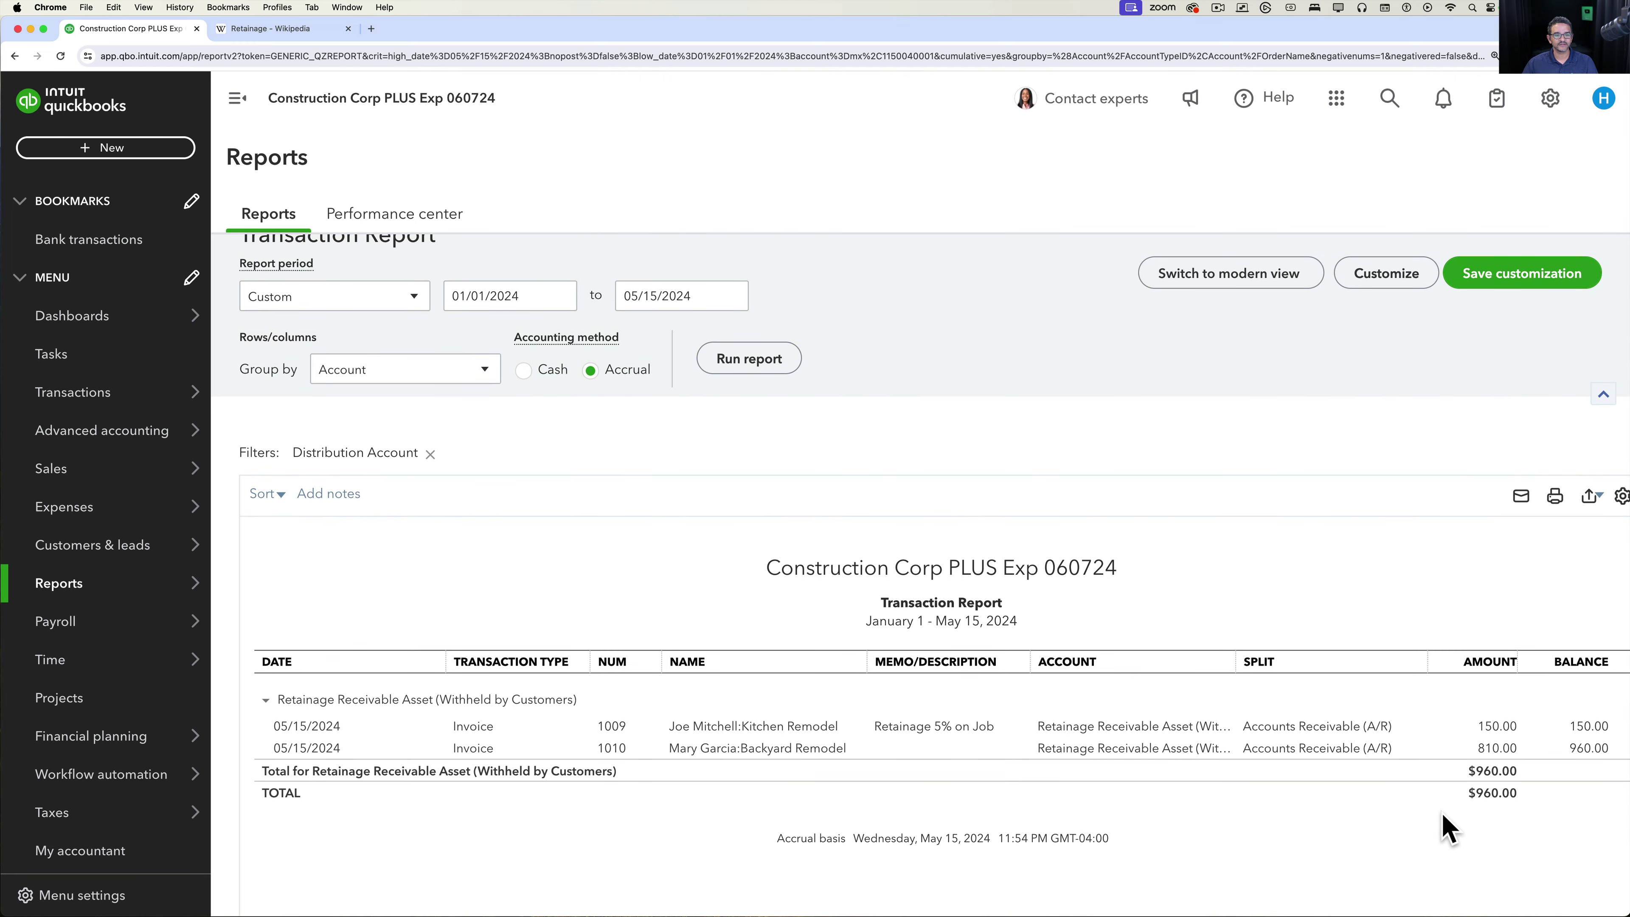
{"action": "scroll", "coordinate": [319, 514], "scroll_direction": "up", "scroll_amount": 2}
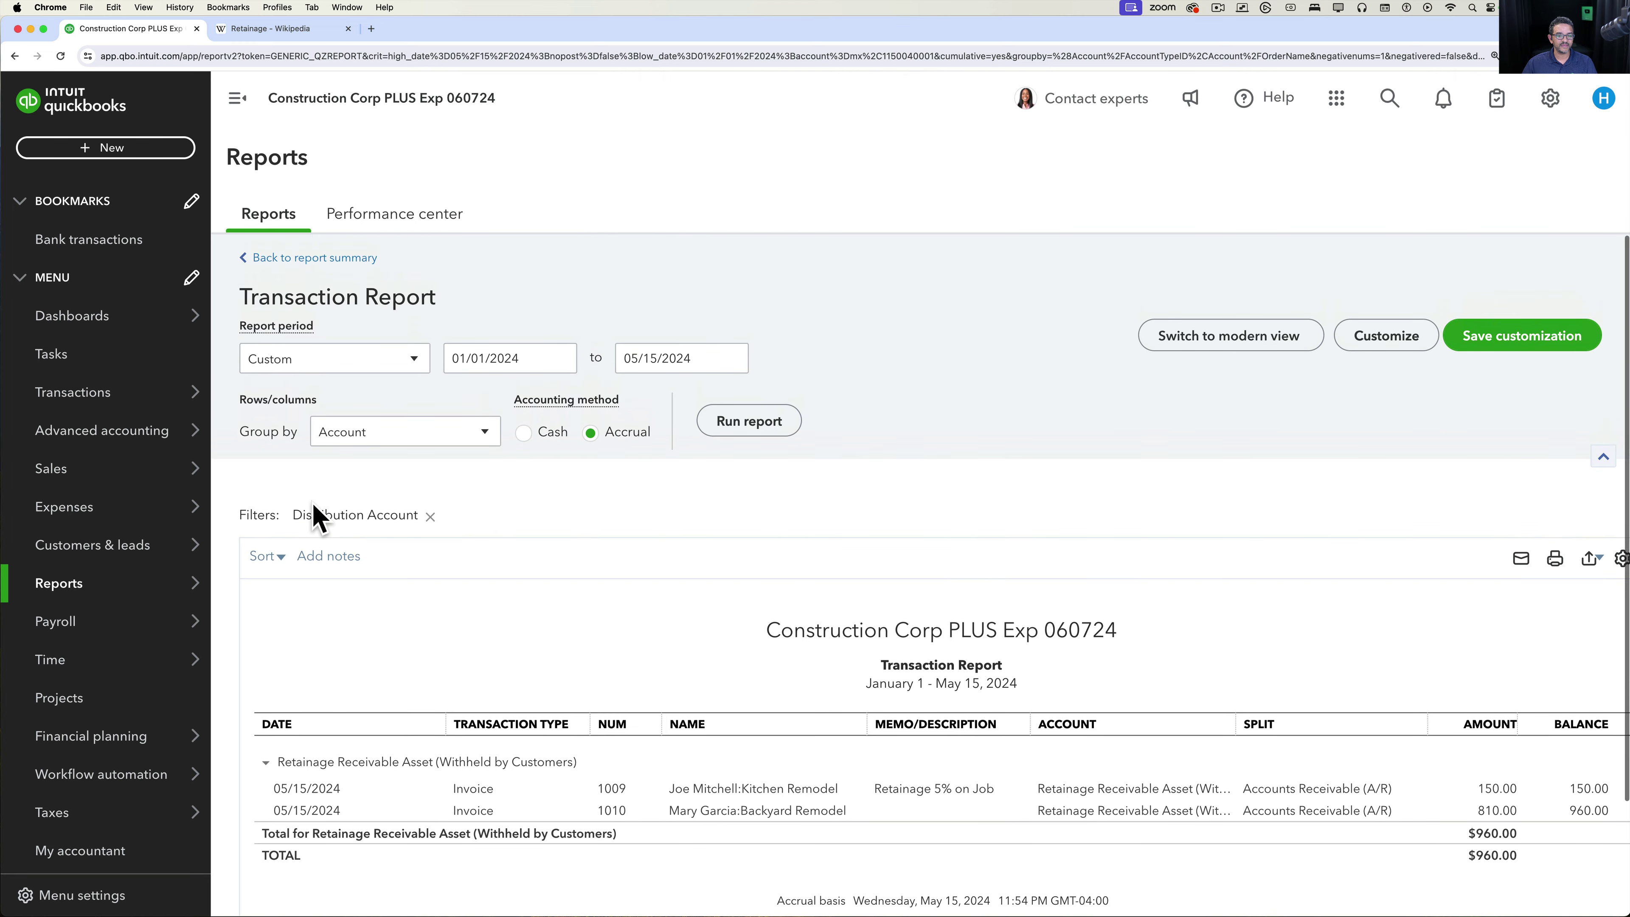
{"action": "left_click", "coordinate": [346, 440]}
{"action": "left_click", "coordinate": [366, 525]}
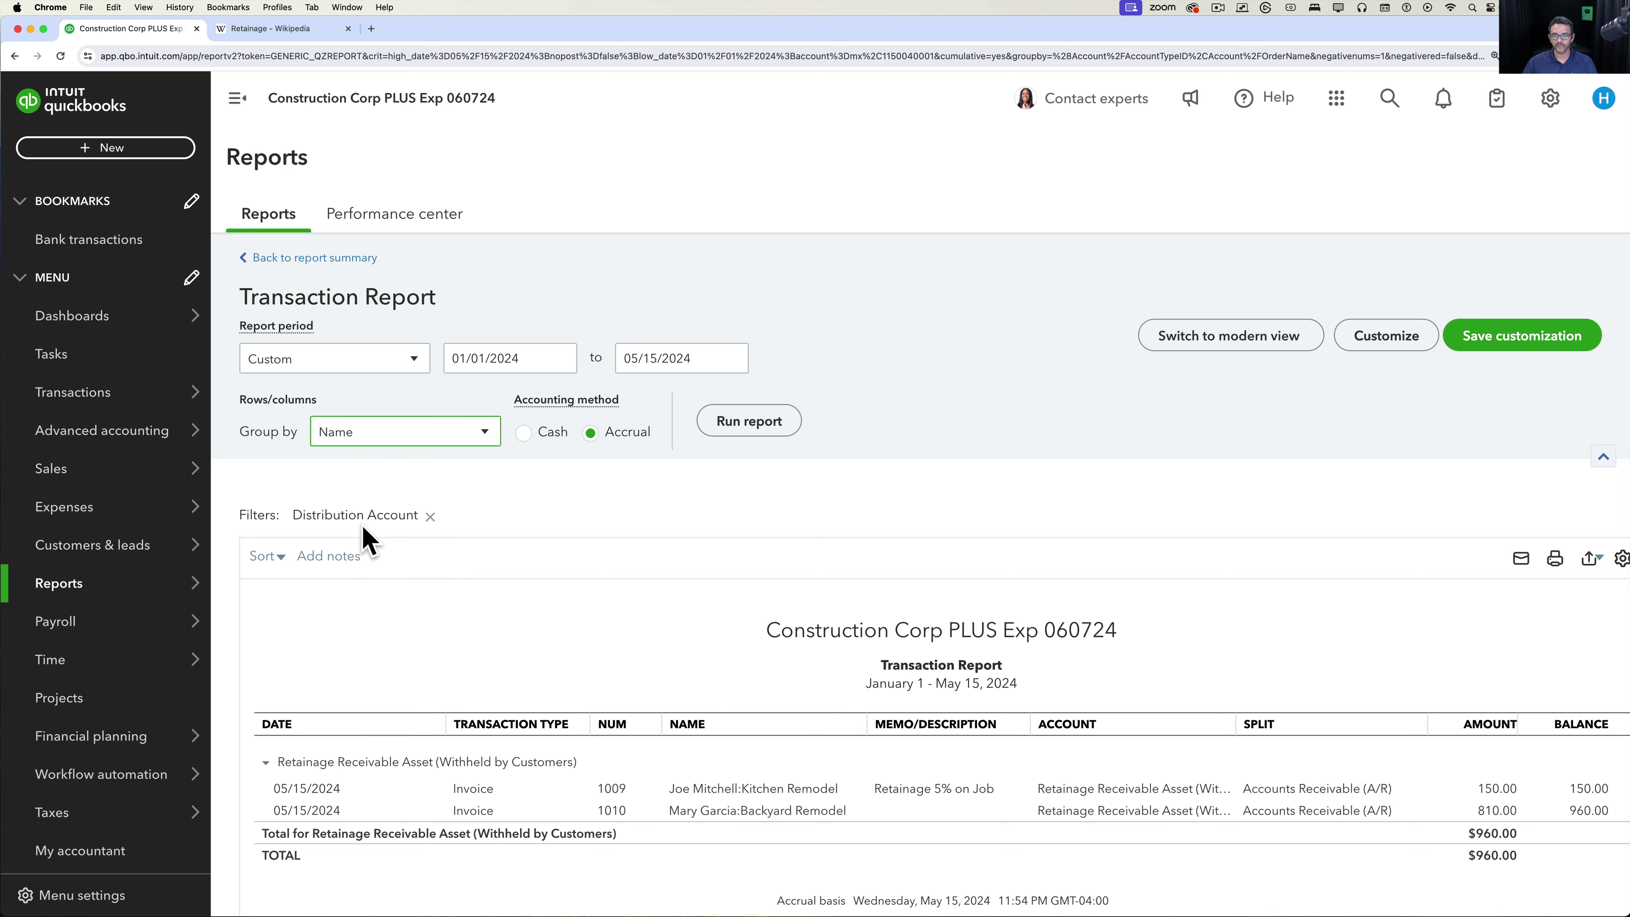
{"action": "left_click", "coordinate": [729, 425]}
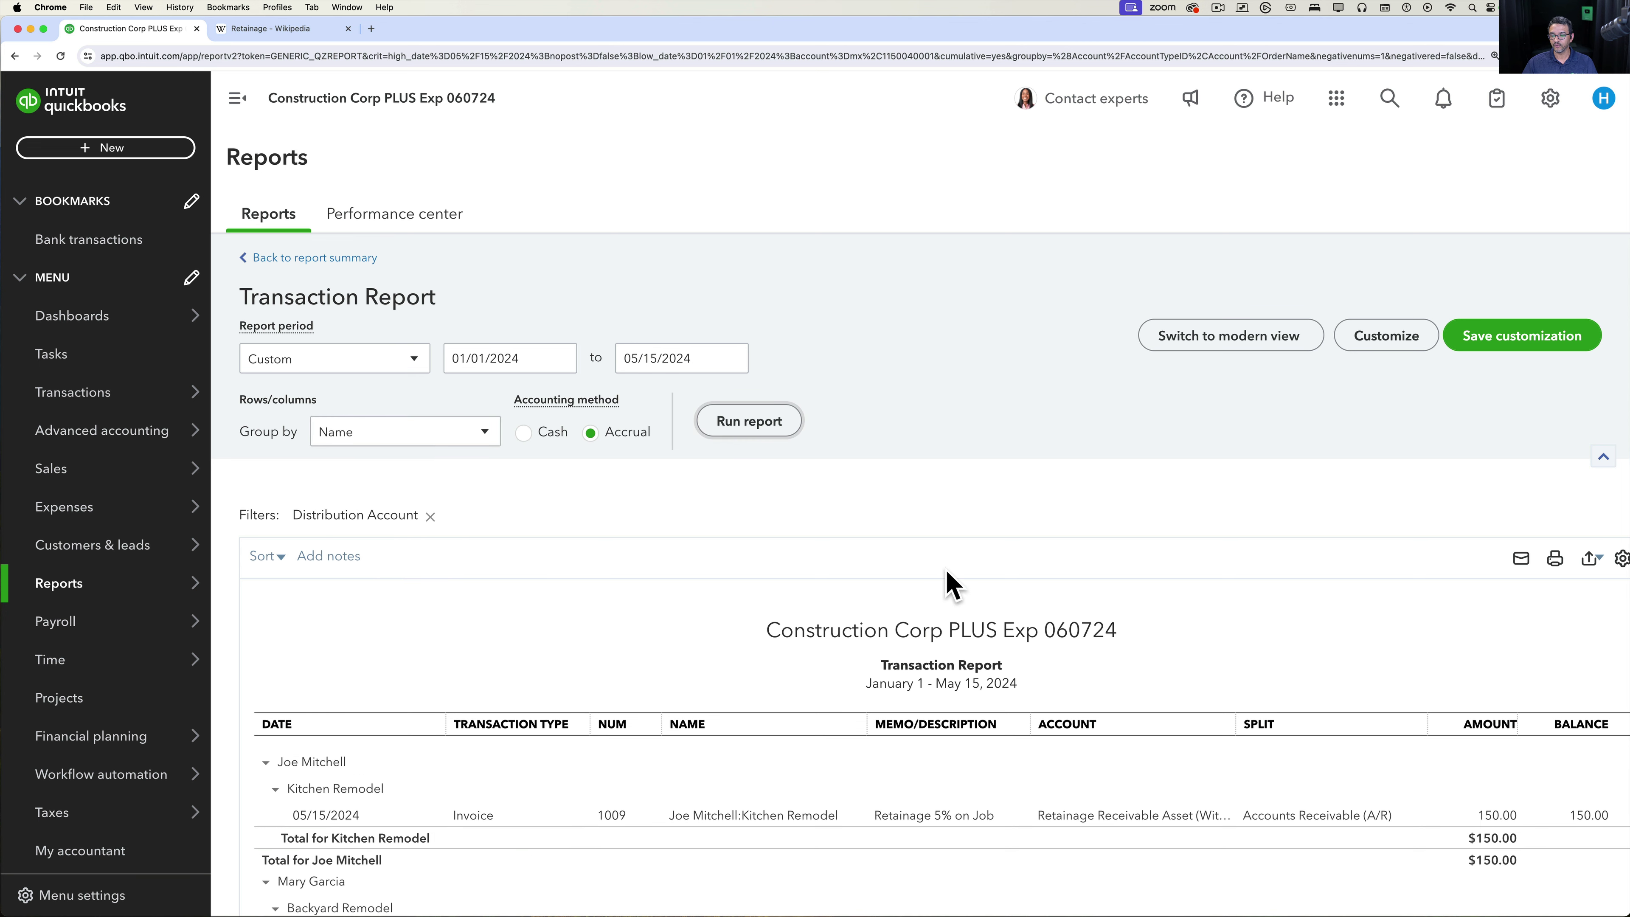
{"action": "scroll", "coordinate": [773, 521], "scroll_direction": "down", "scroll_amount": 2}
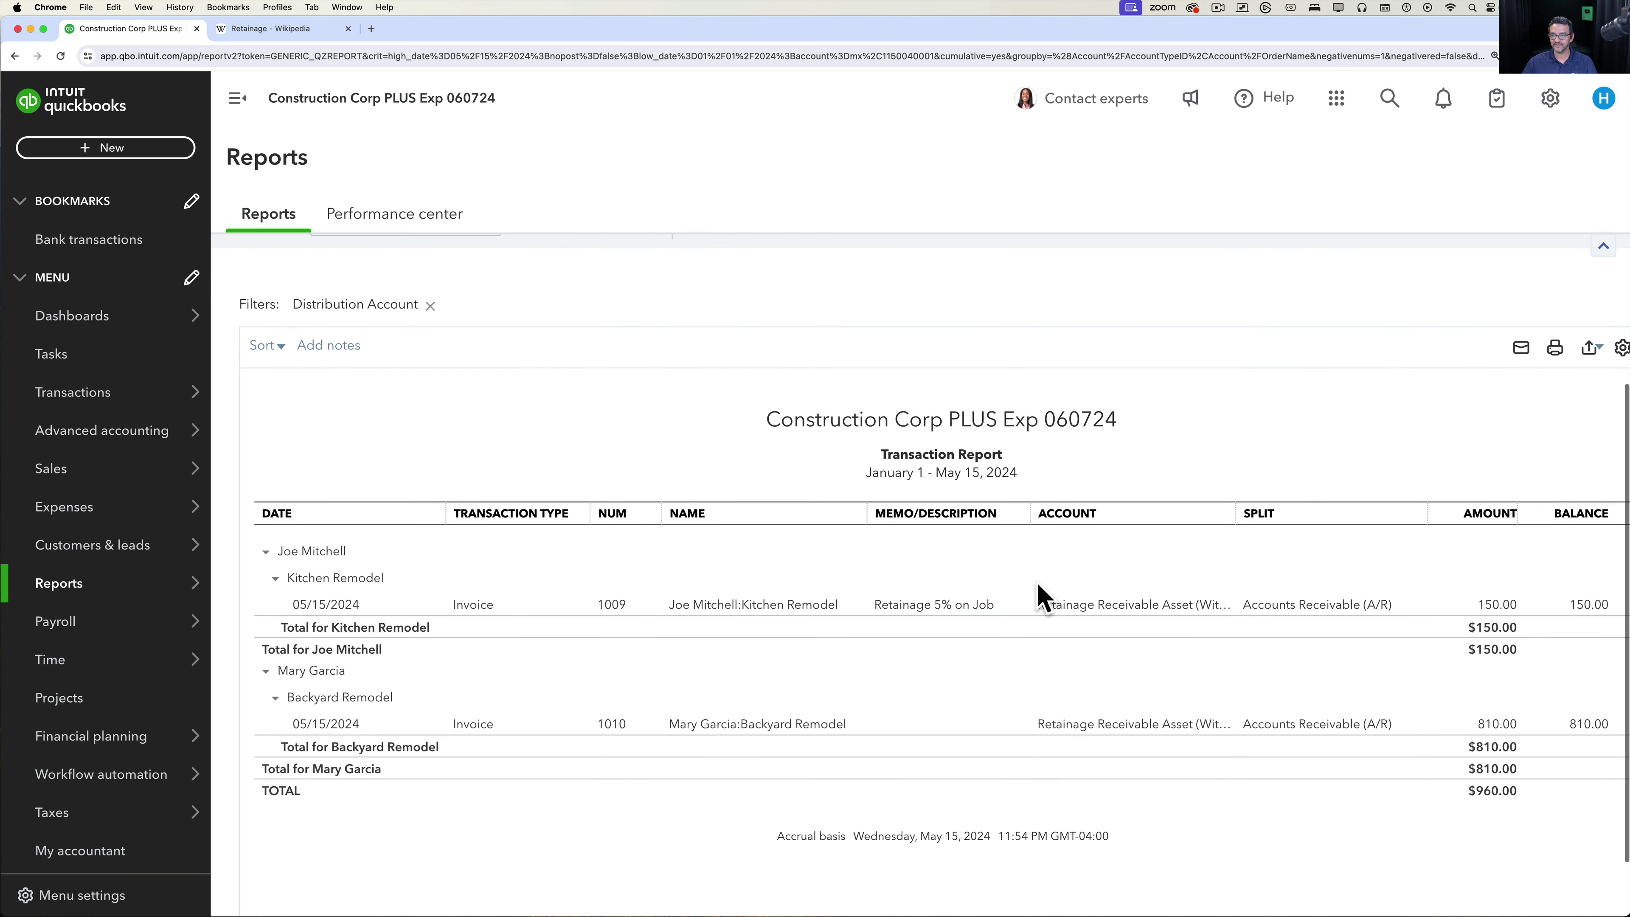
Open a blank invoice form in a new browser tab, keeping the retainage report open.
{"action": "left_click", "coordinate": [237, 99]}
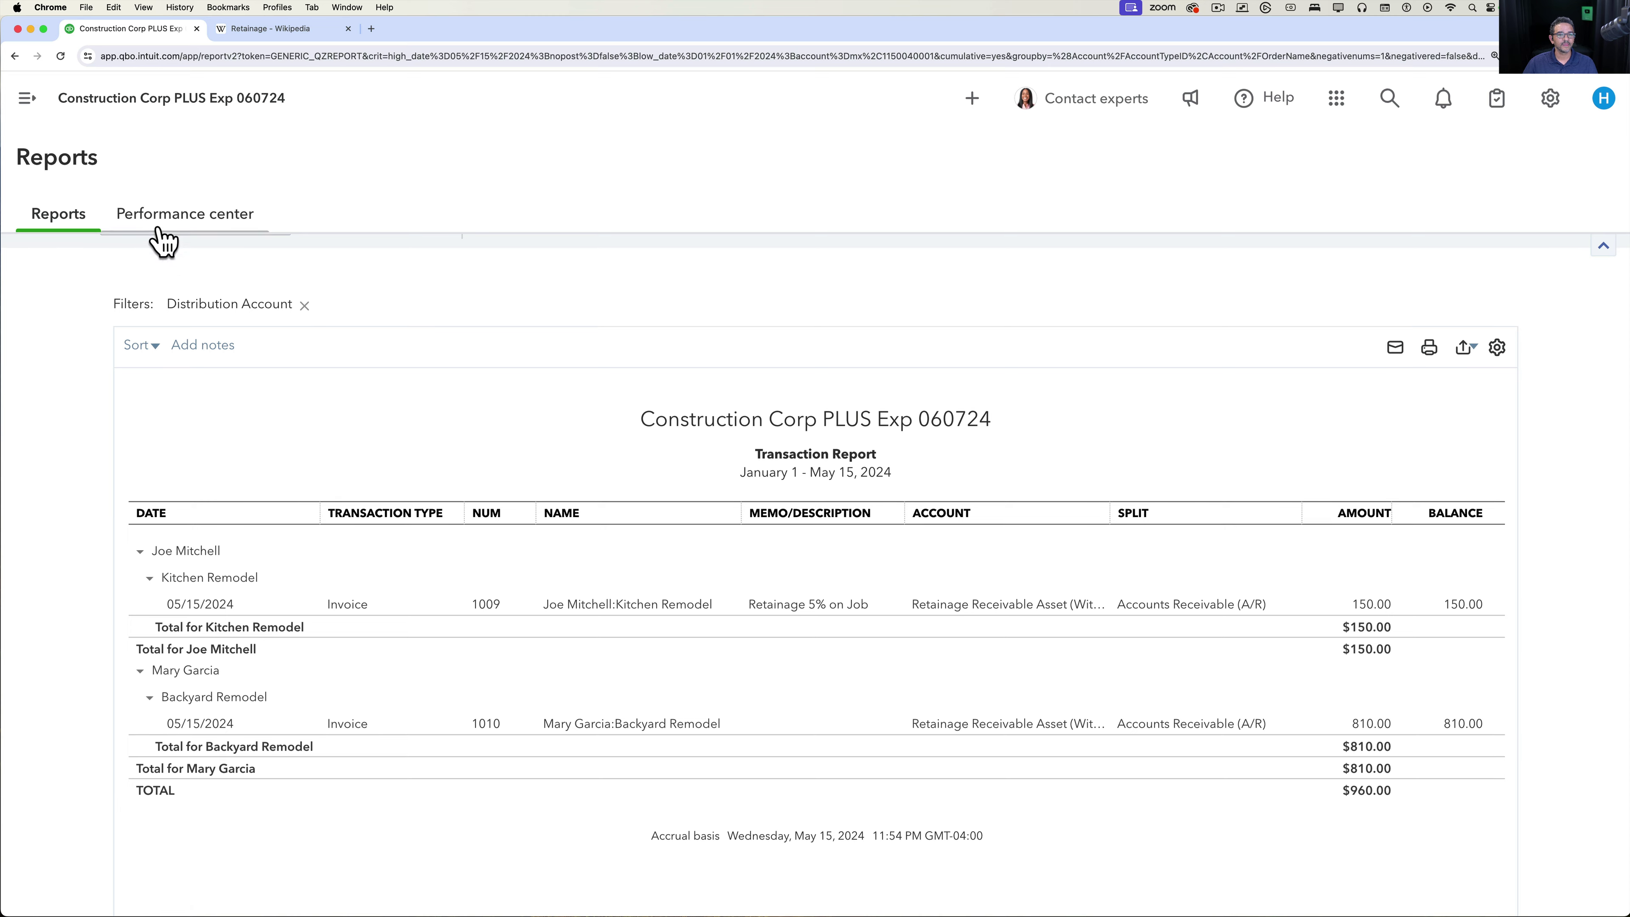
{"action": "left_click", "coordinate": [27, 105]}
{"action": "left_click", "coordinate": [105, 153]}
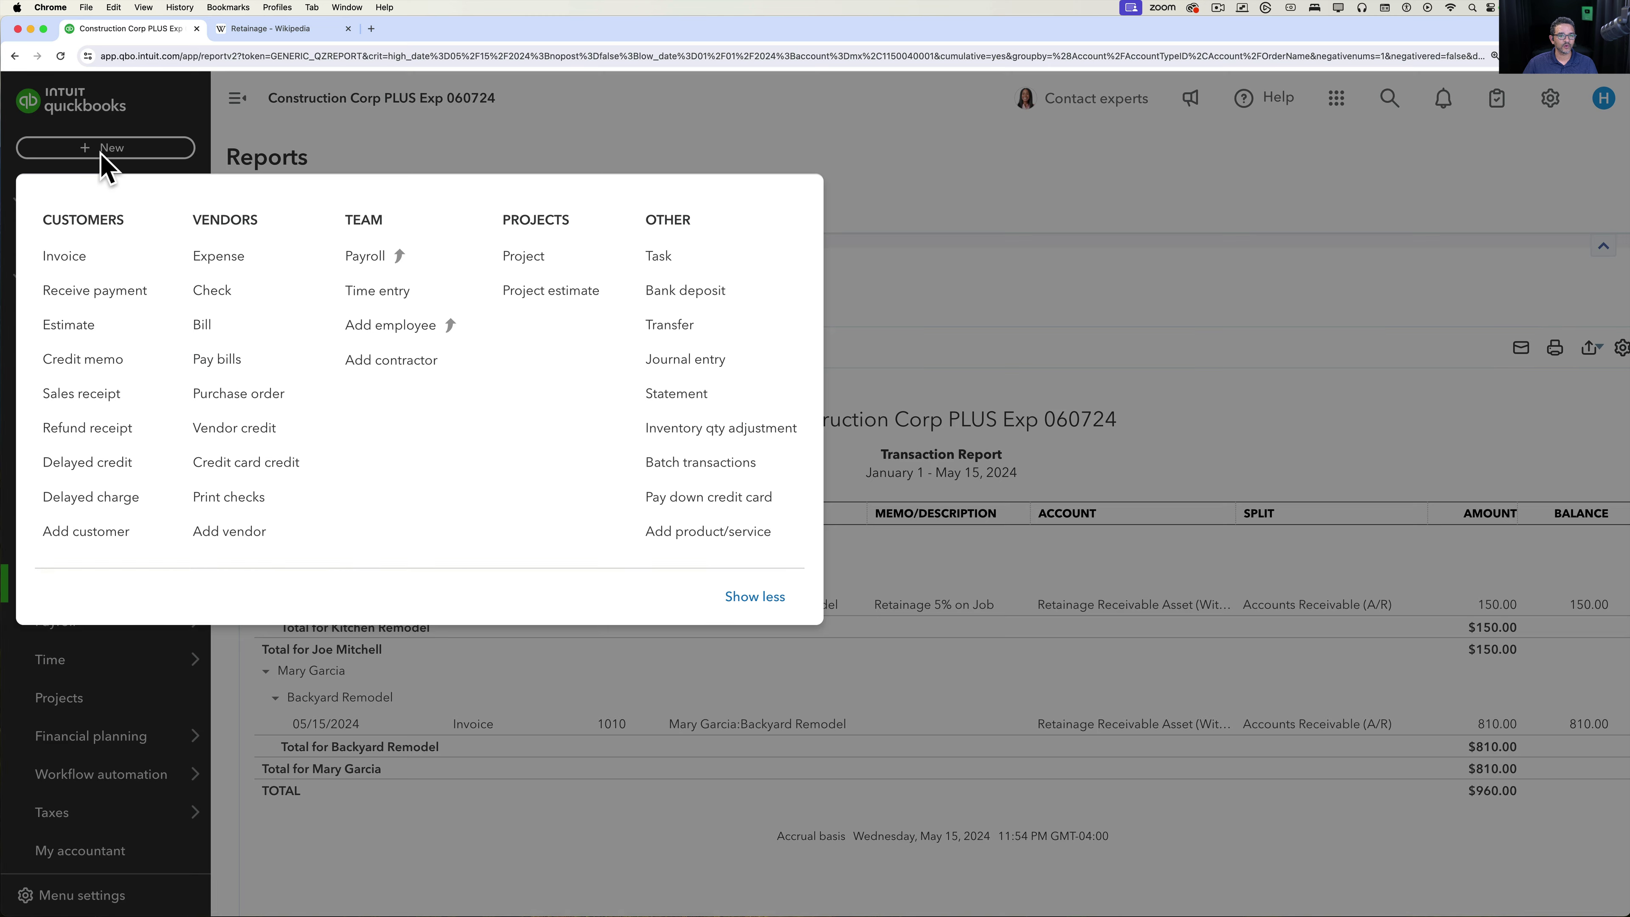
{"action": "right_click", "coordinate": [73, 254]}
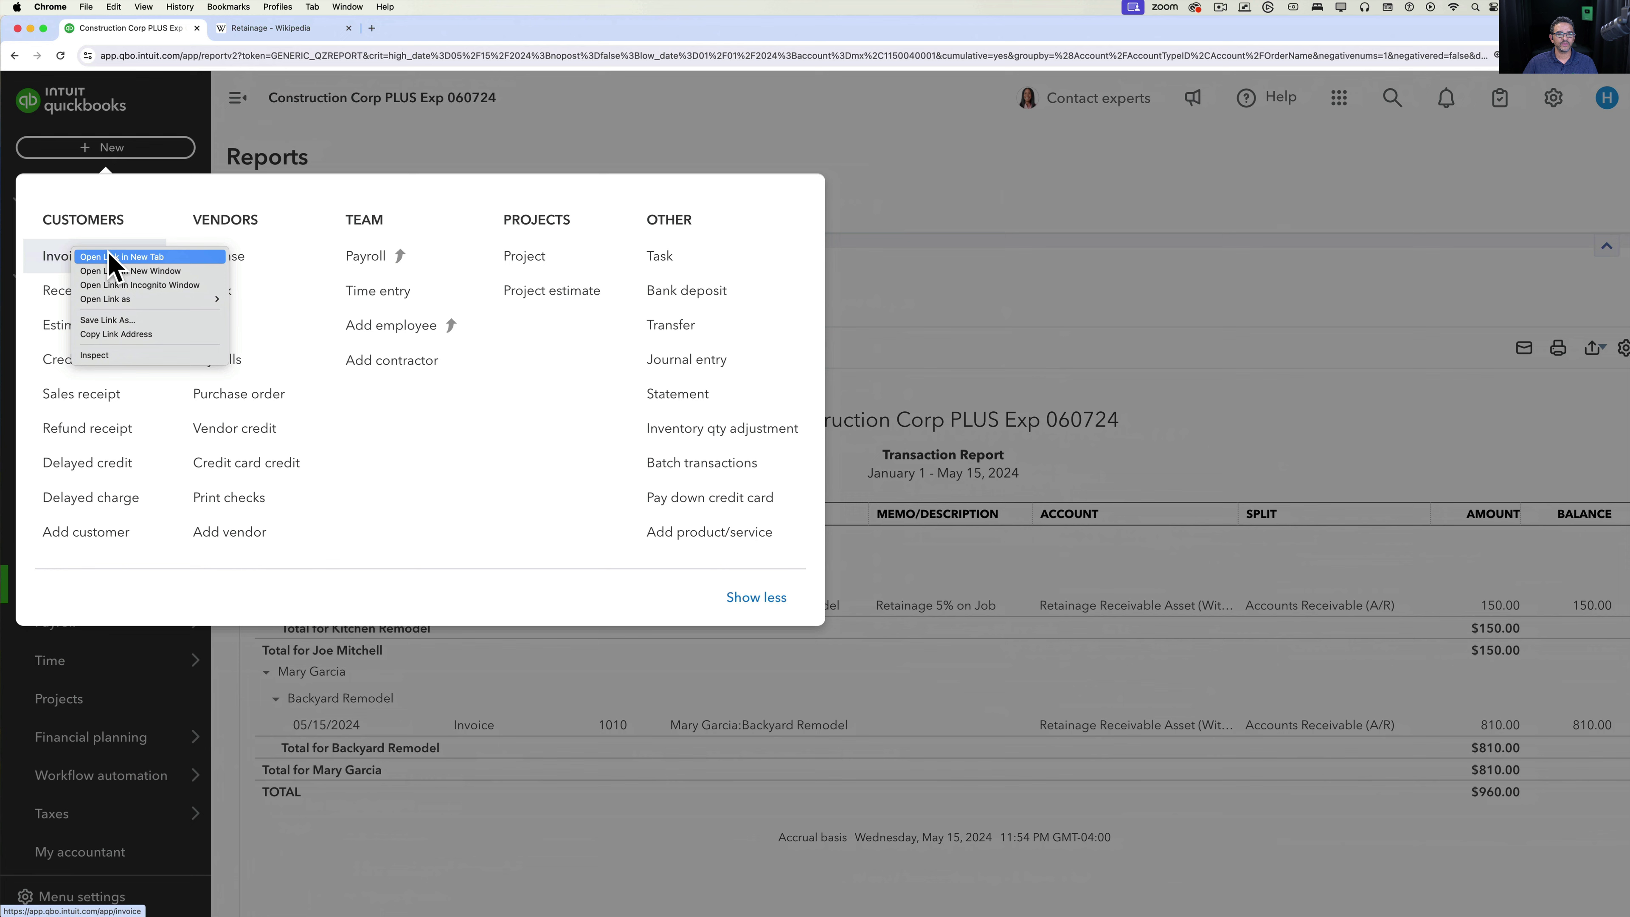
{"action": "left_click", "coordinate": [109, 256]}
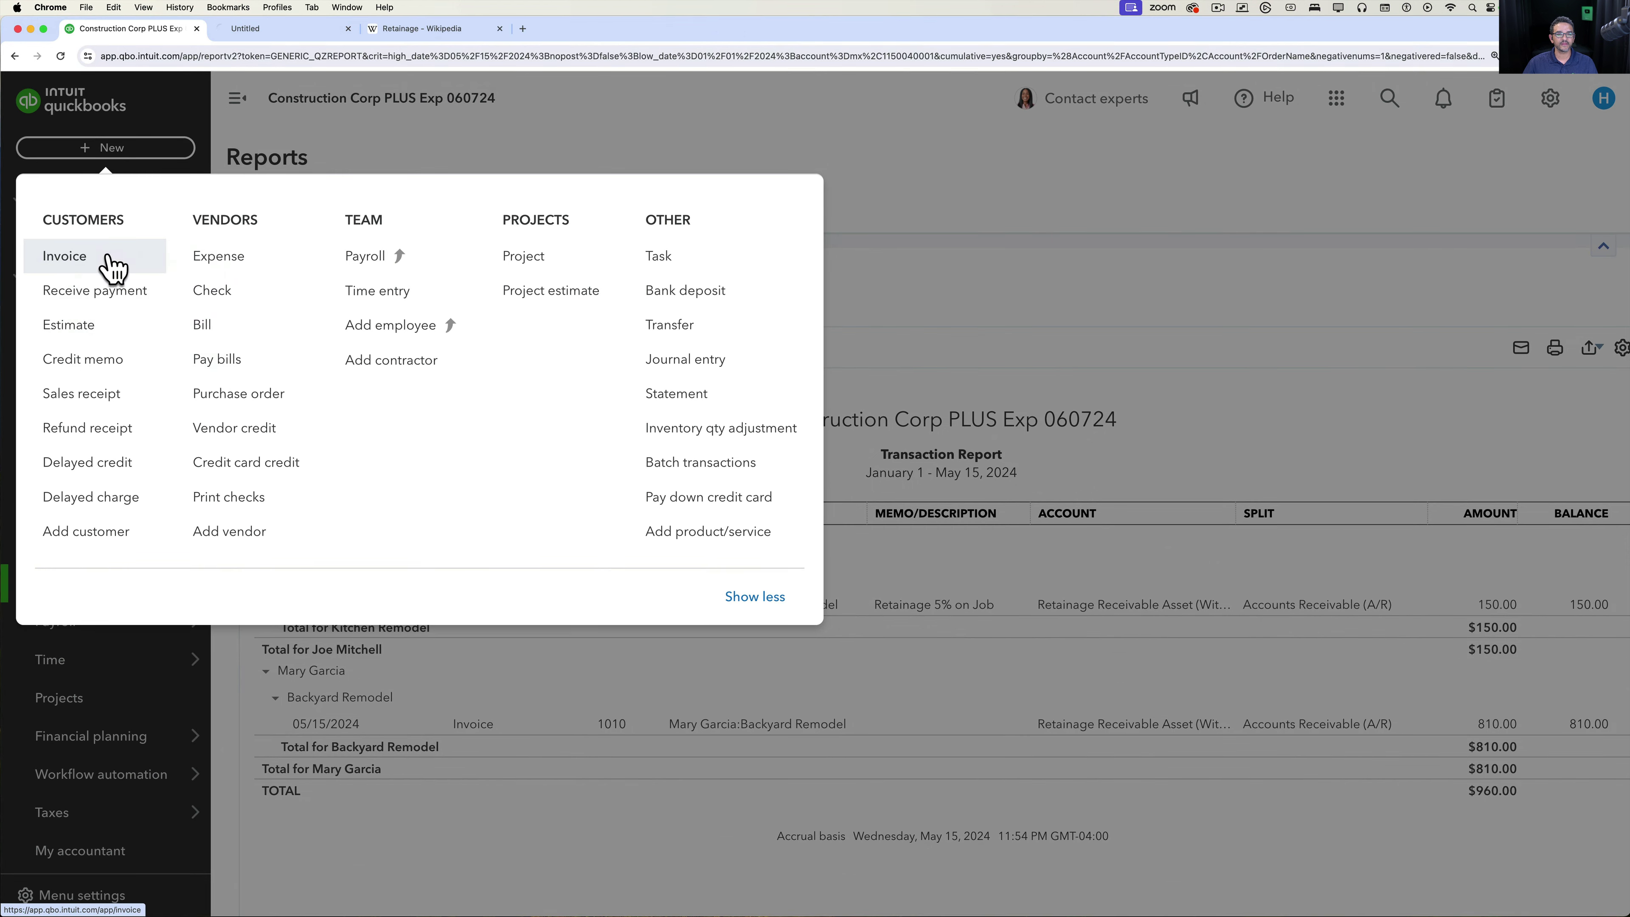
{"action": "left_click", "coordinate": [270, 33]}
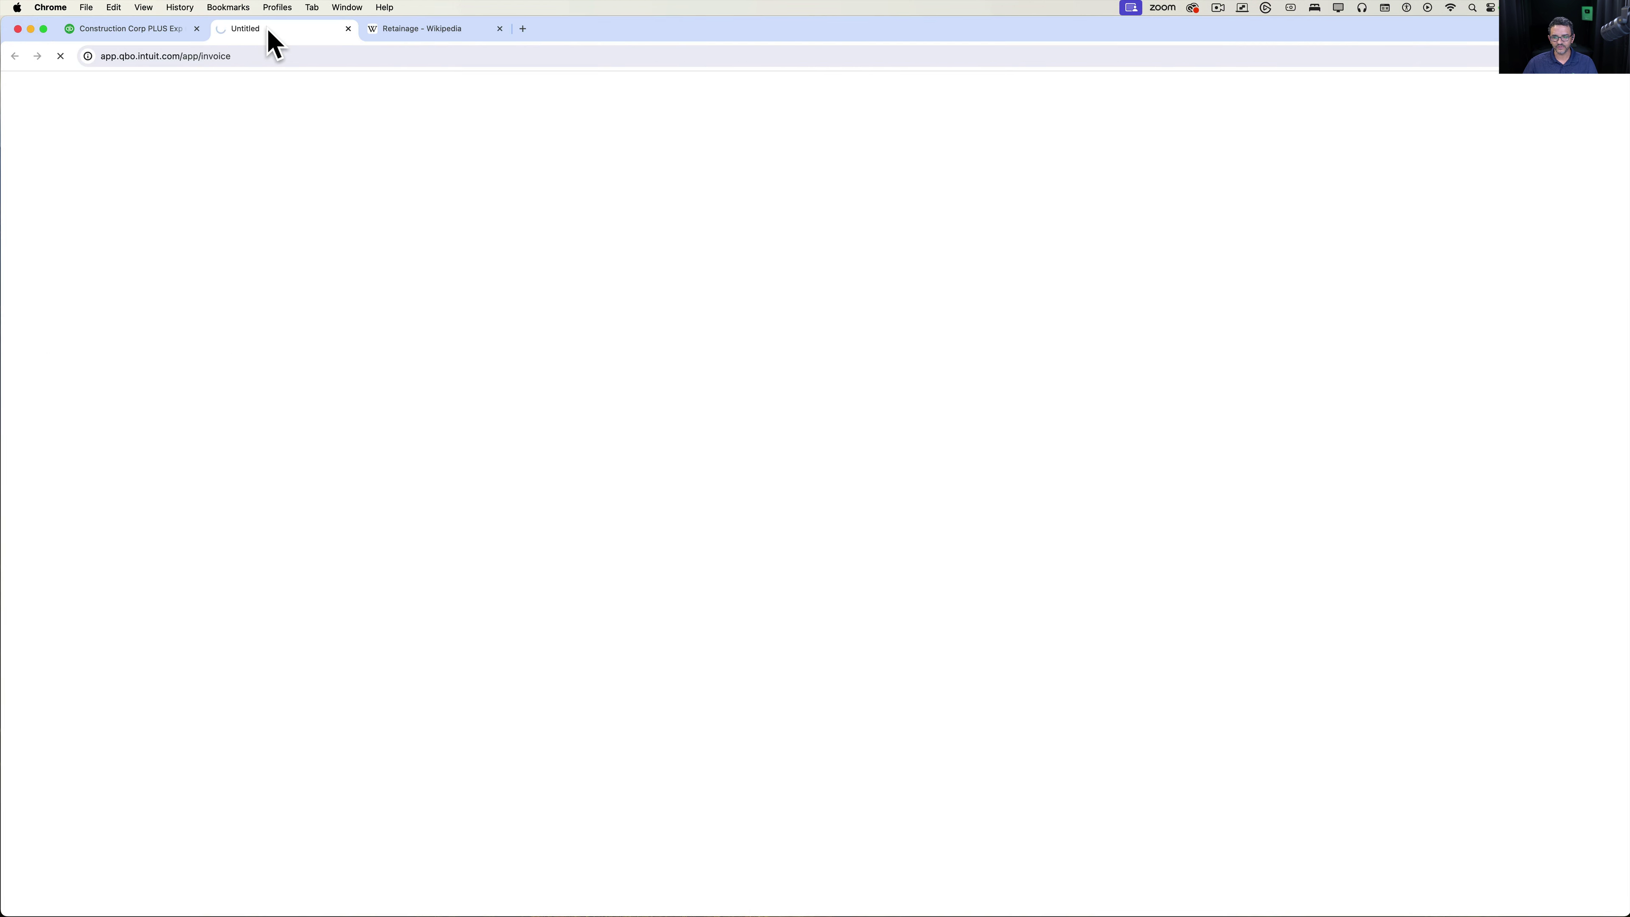
Dismiss the creation menu over the retainage report and select the Kitchen Remodel project as customer on the blank invoice.
{"action": "left_click", "coordinate": [134, 36]}
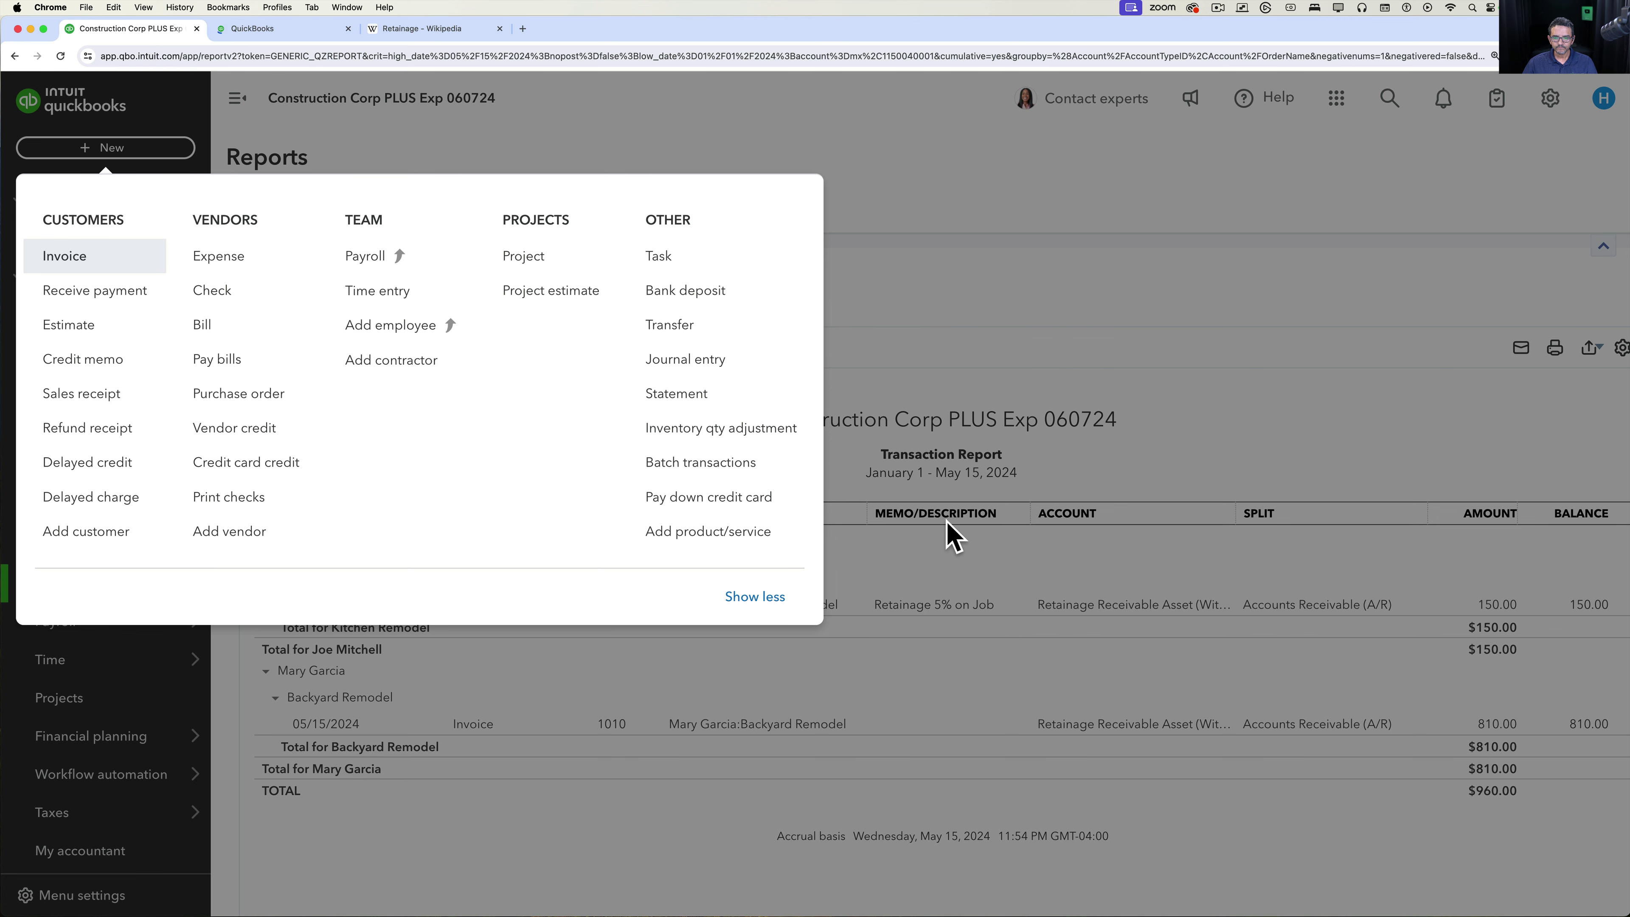
{"action": "left_click", "coordinate": [950, 674]}
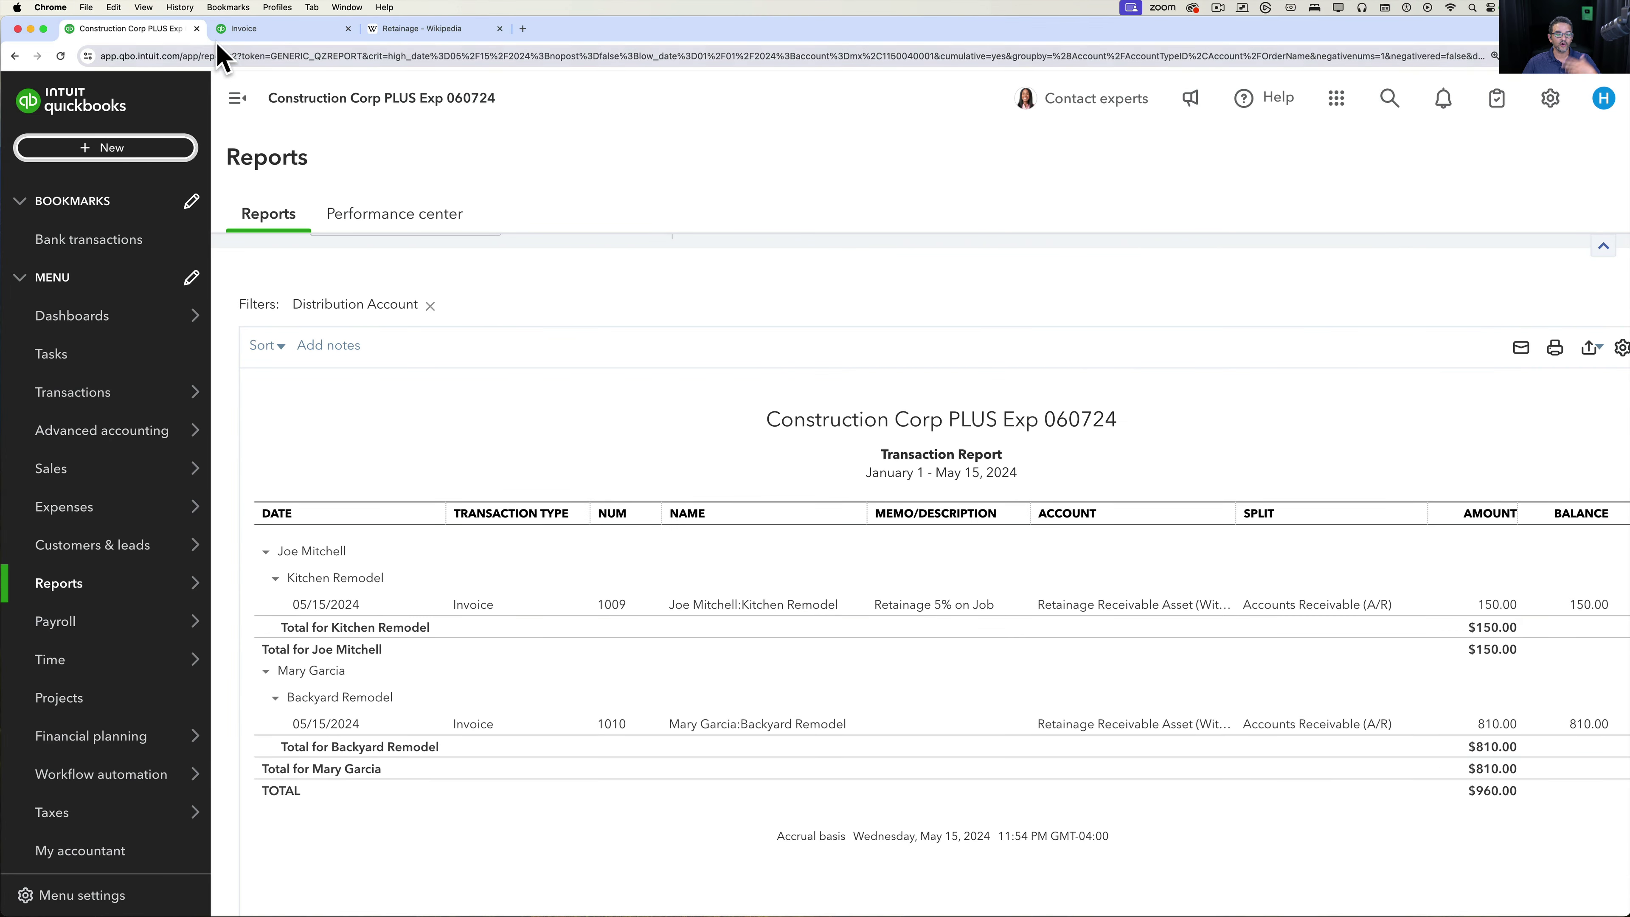
{"action": "left_click", "coordinate": [251, 32]}
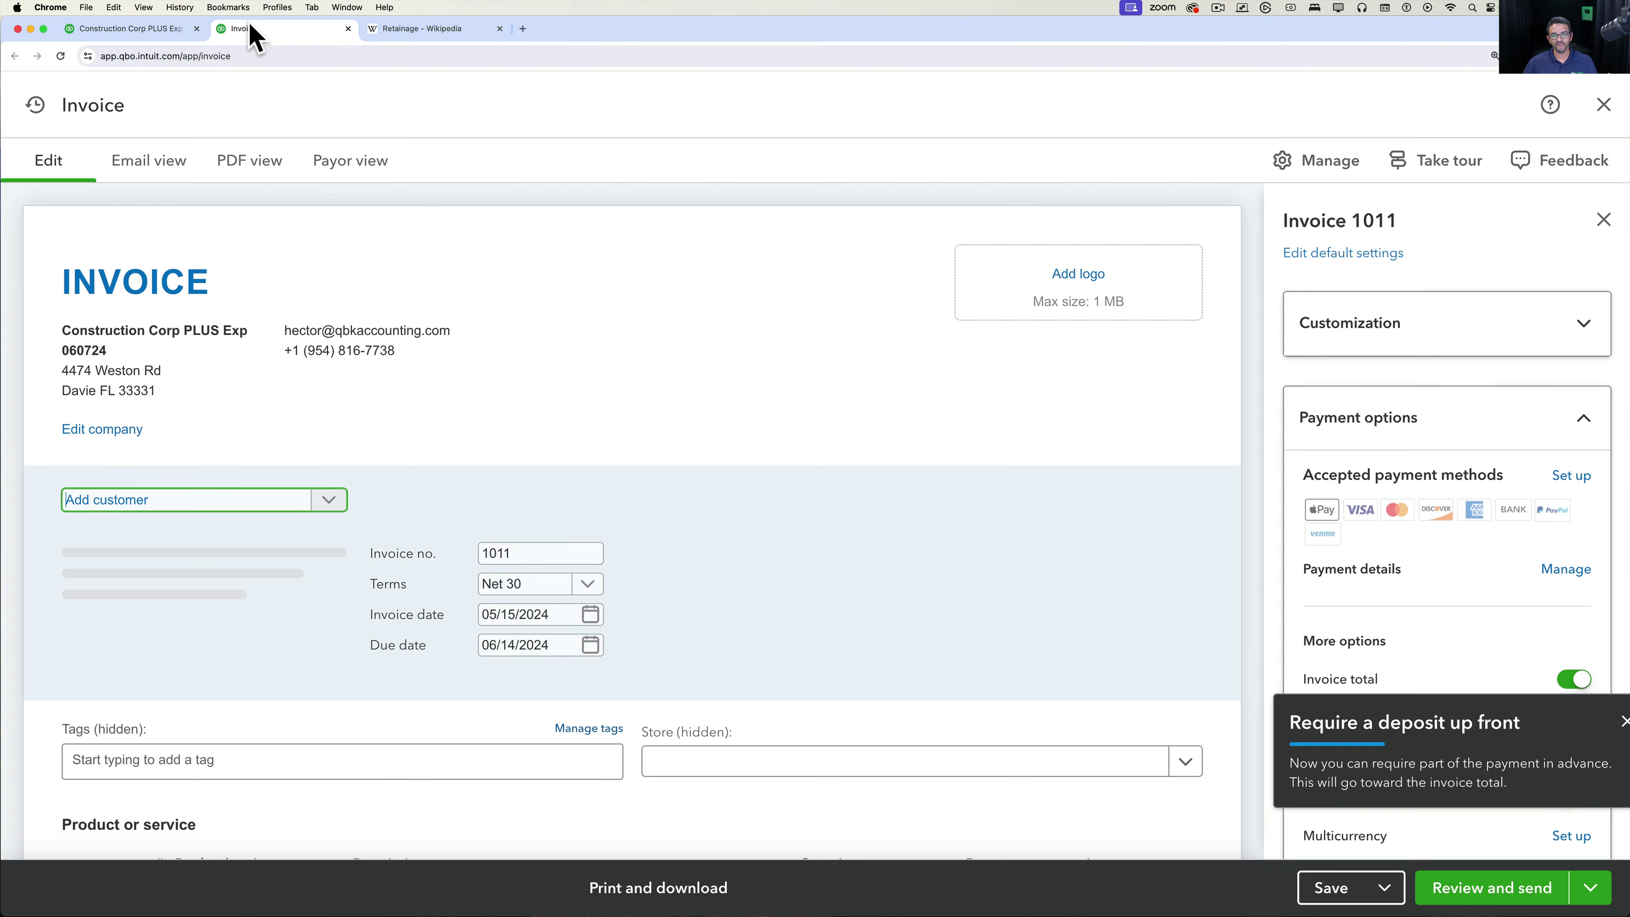
{"action": "left_click", "coordinate": [329, 501]}
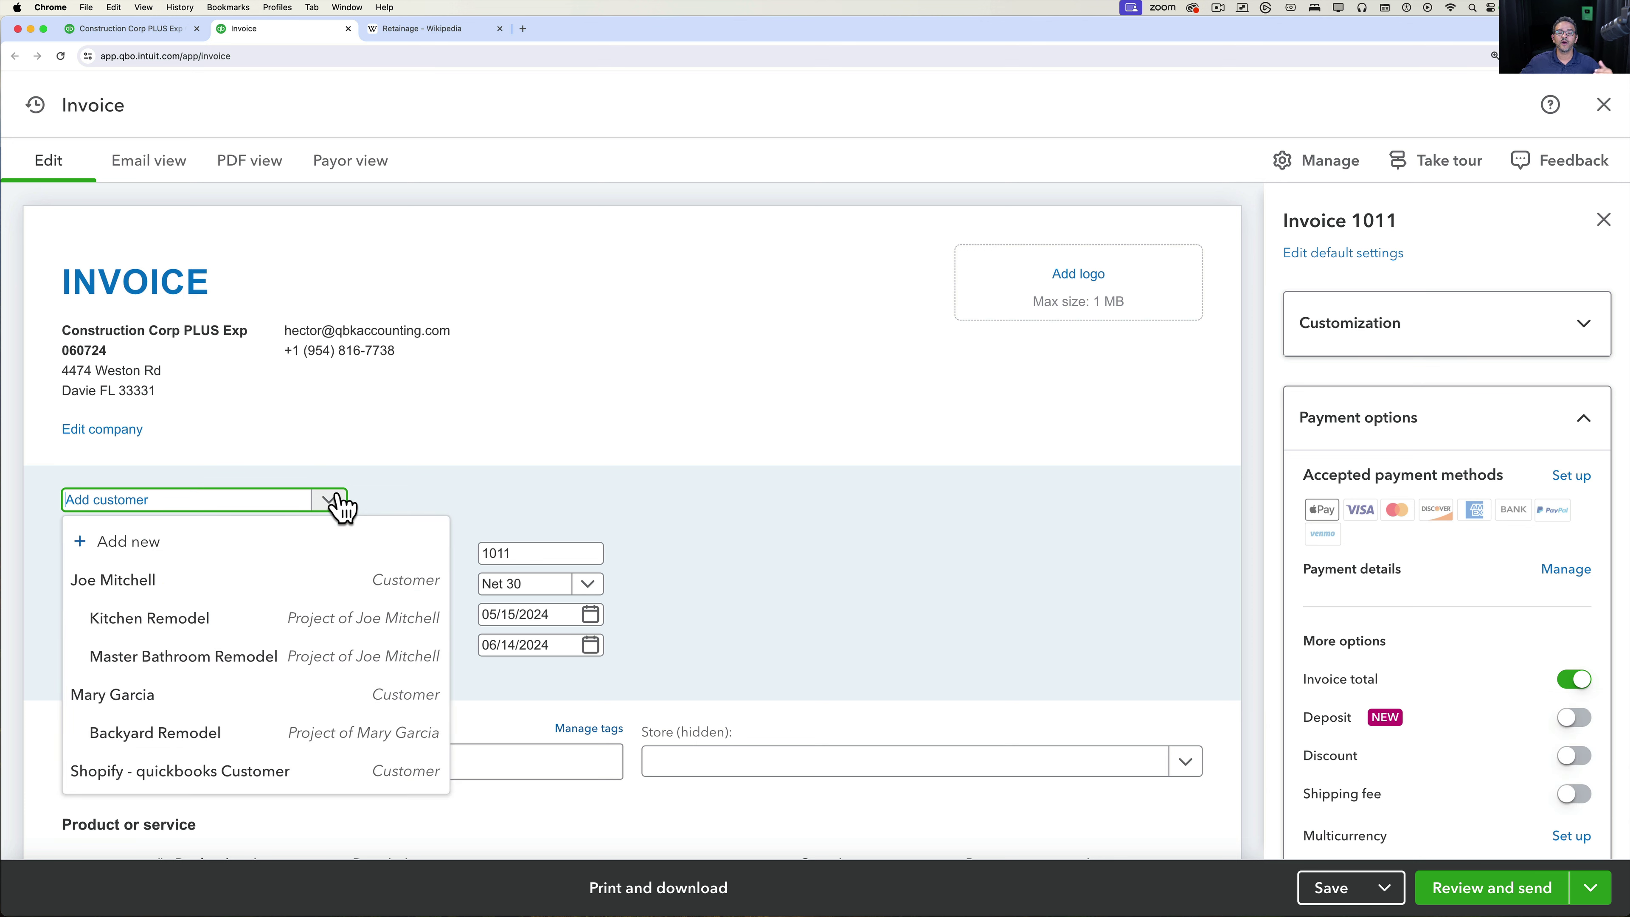
{"action": "left_click", "coordinate": [215, 622]}
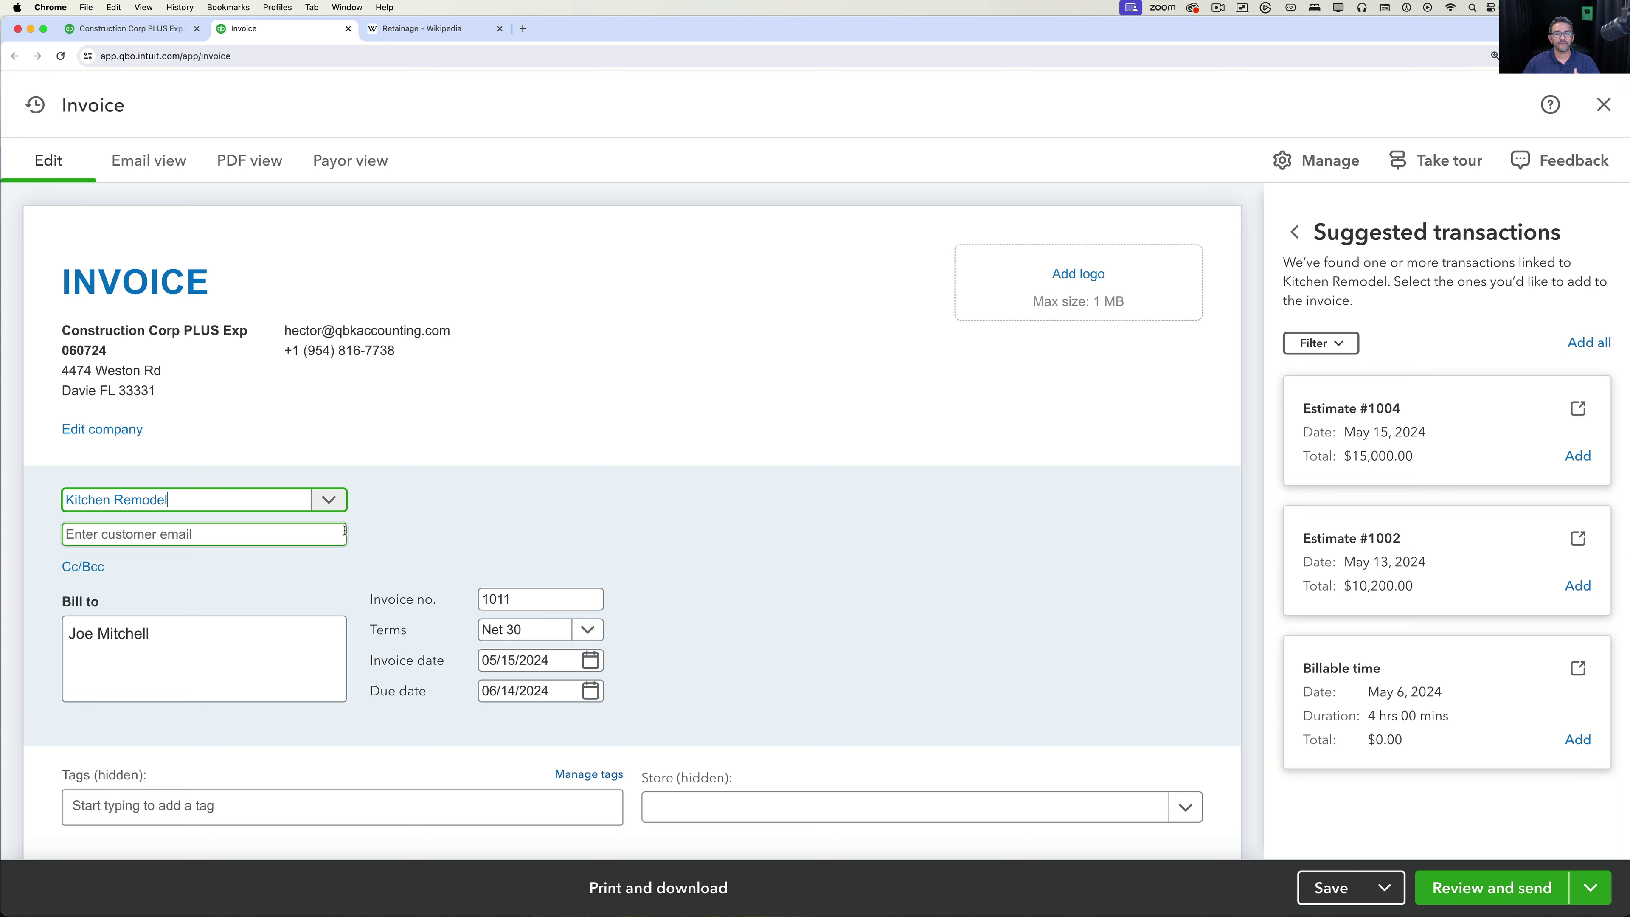
Add a Retainage line with an amount of 150 to the Kitchen Remodel invoice.
{"action": "scroll", "coordinate": [564, 542], "scroll_direction": "down", "scroll_amount": 3}
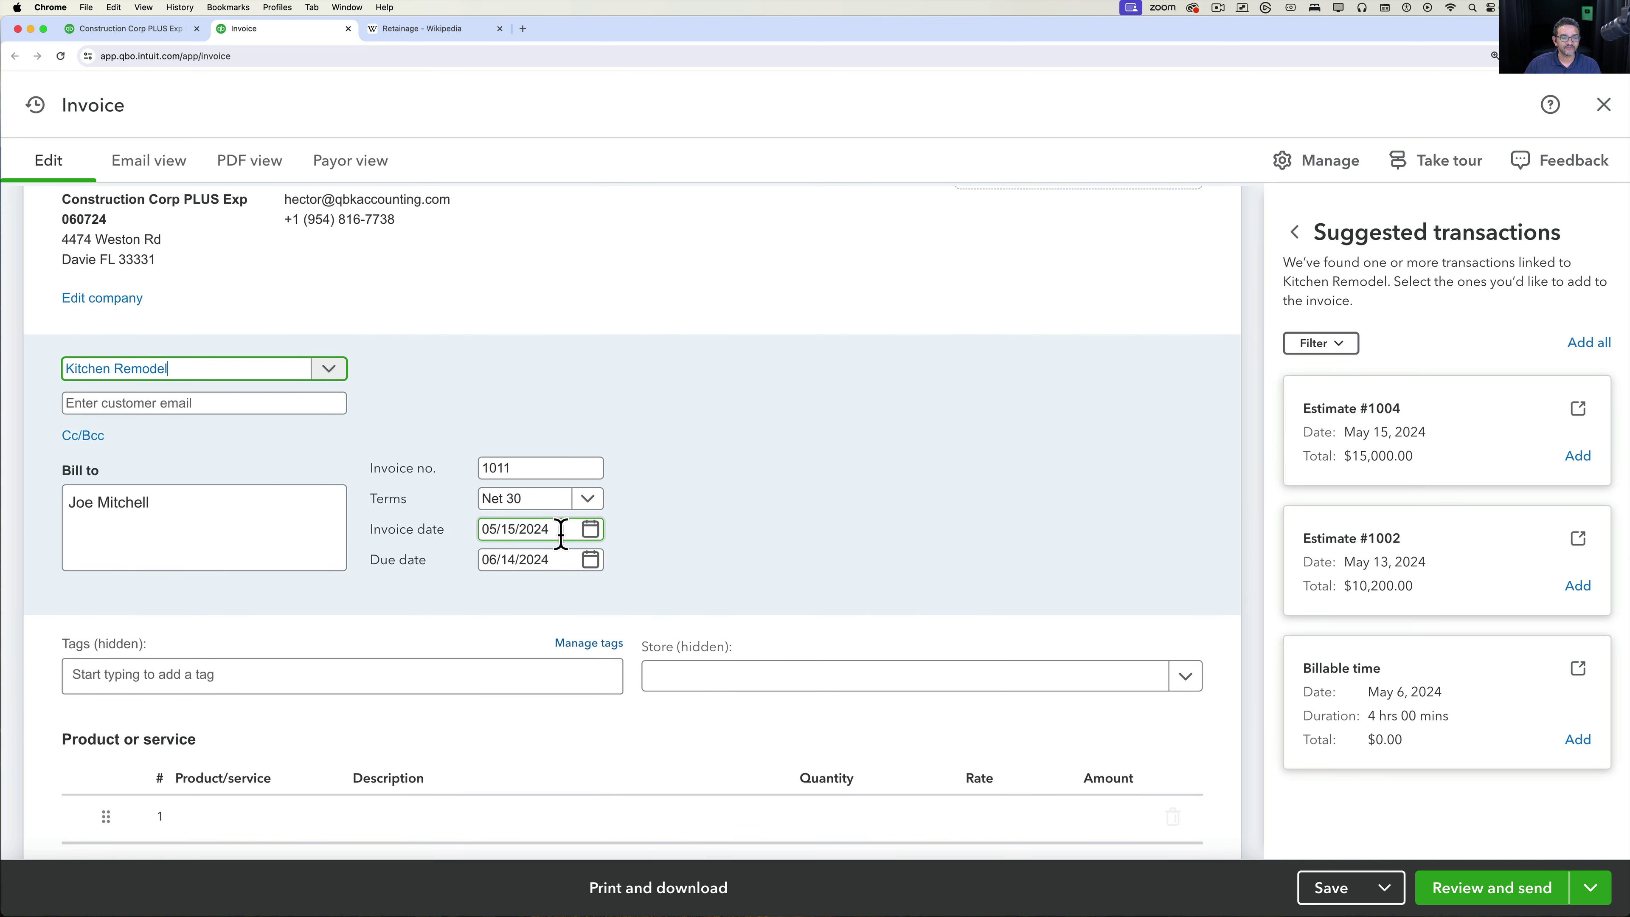
{"action": "scroll", "coordinate": [562, 536], "scroll_direction": "down", "scroll_amount": 3}
{"action": "left_click", "coordinate": [146, 727]}
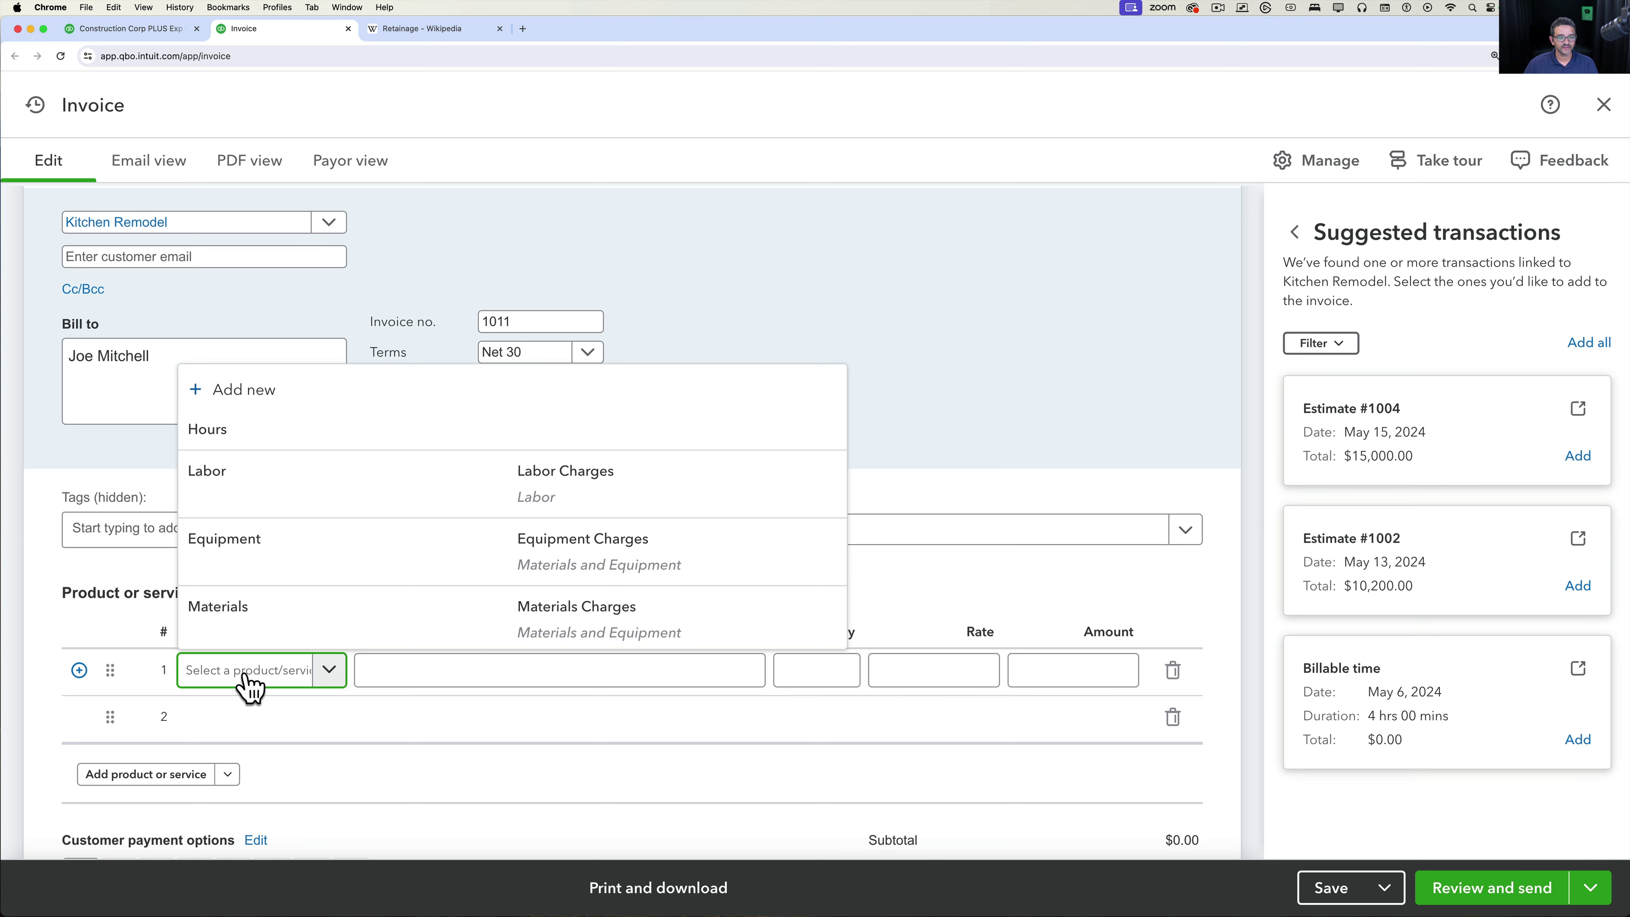
{"action": "type", "text": "ret"}
{"action": "left_click", "coordinate": [219, 628]}
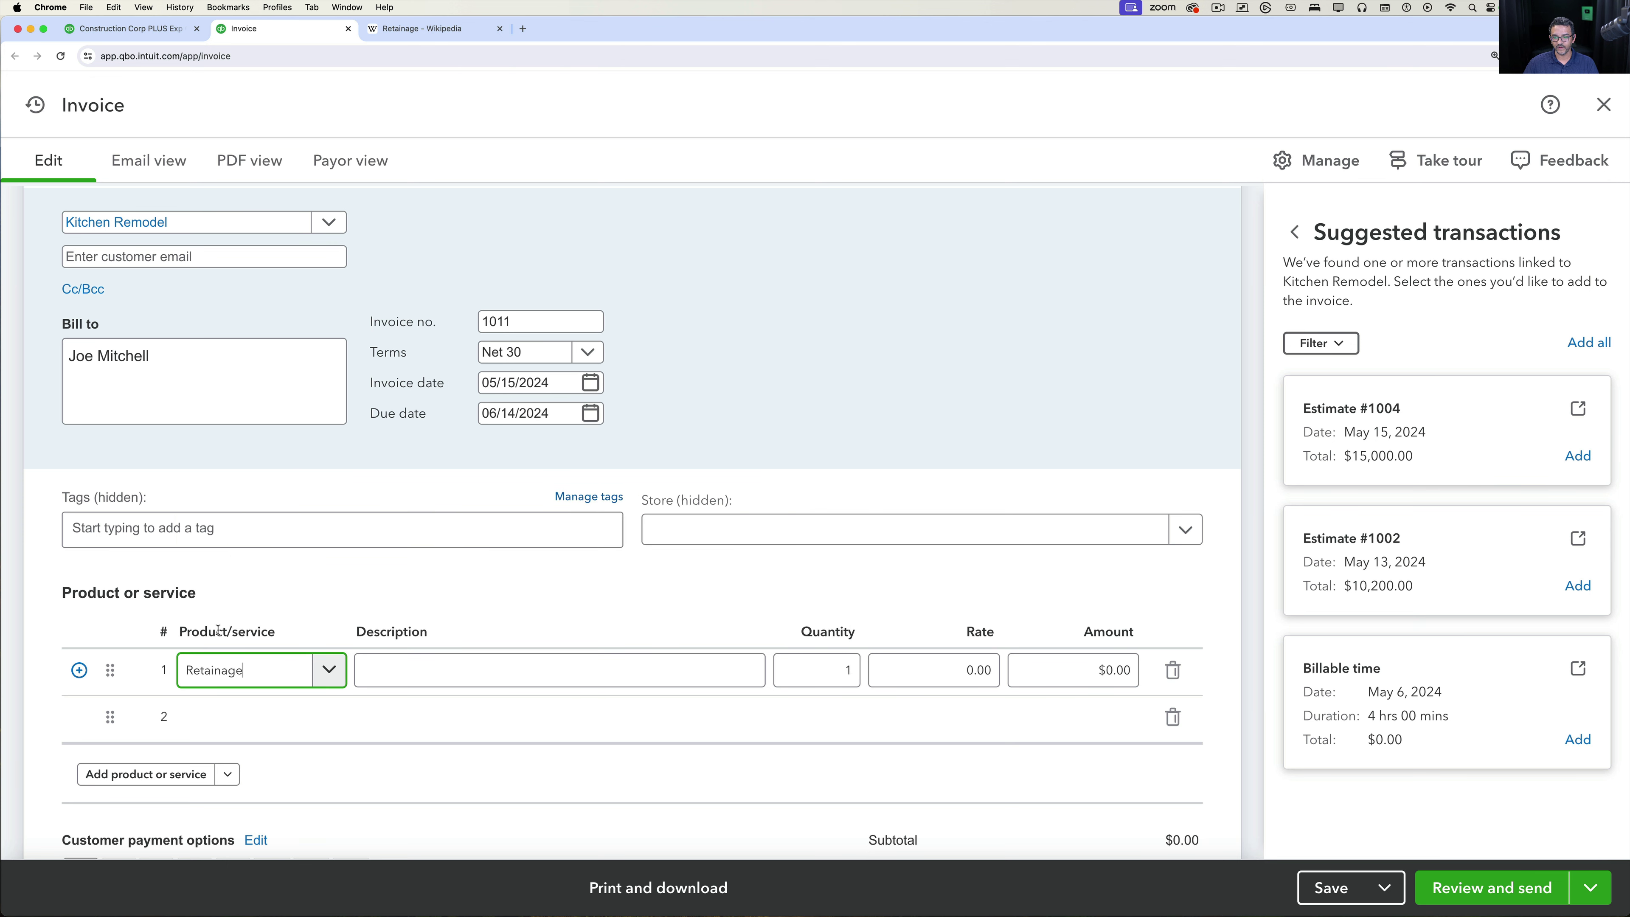
{"action": "left_click", "coordinate": [1091, 670]}
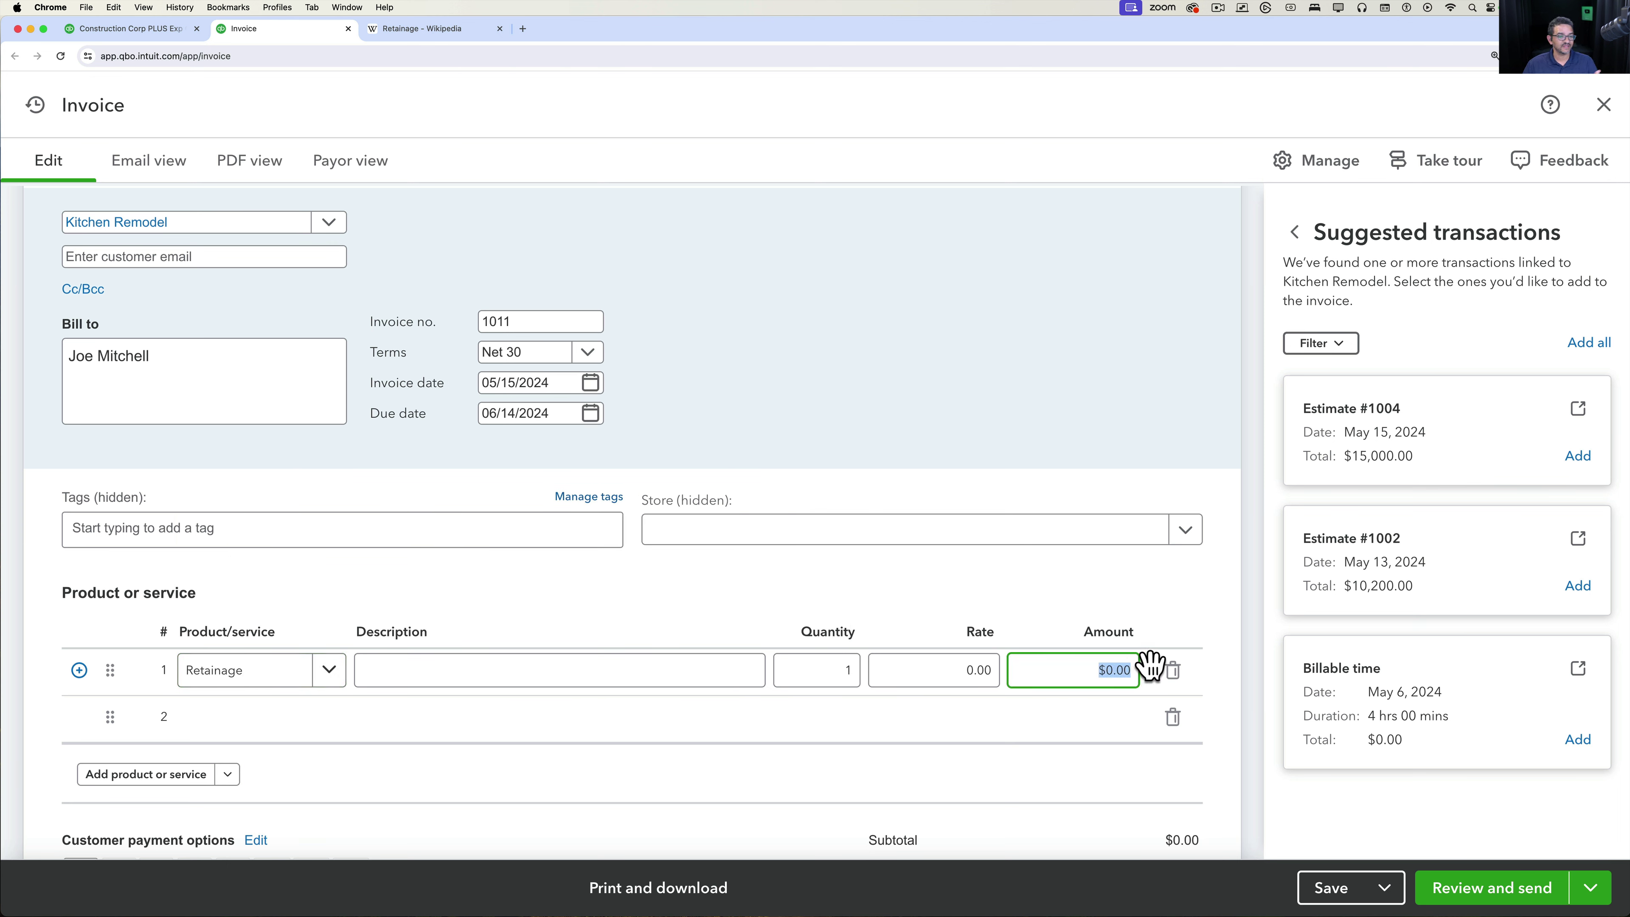
{"action": "type", "text": "150"}
Review the Kitchen Remodel retainage invoice from header to totals and save it.
{"action": "scroll", "coordinate": [920, 621], "scroll_direction": "up", "scroll_amount": 1}
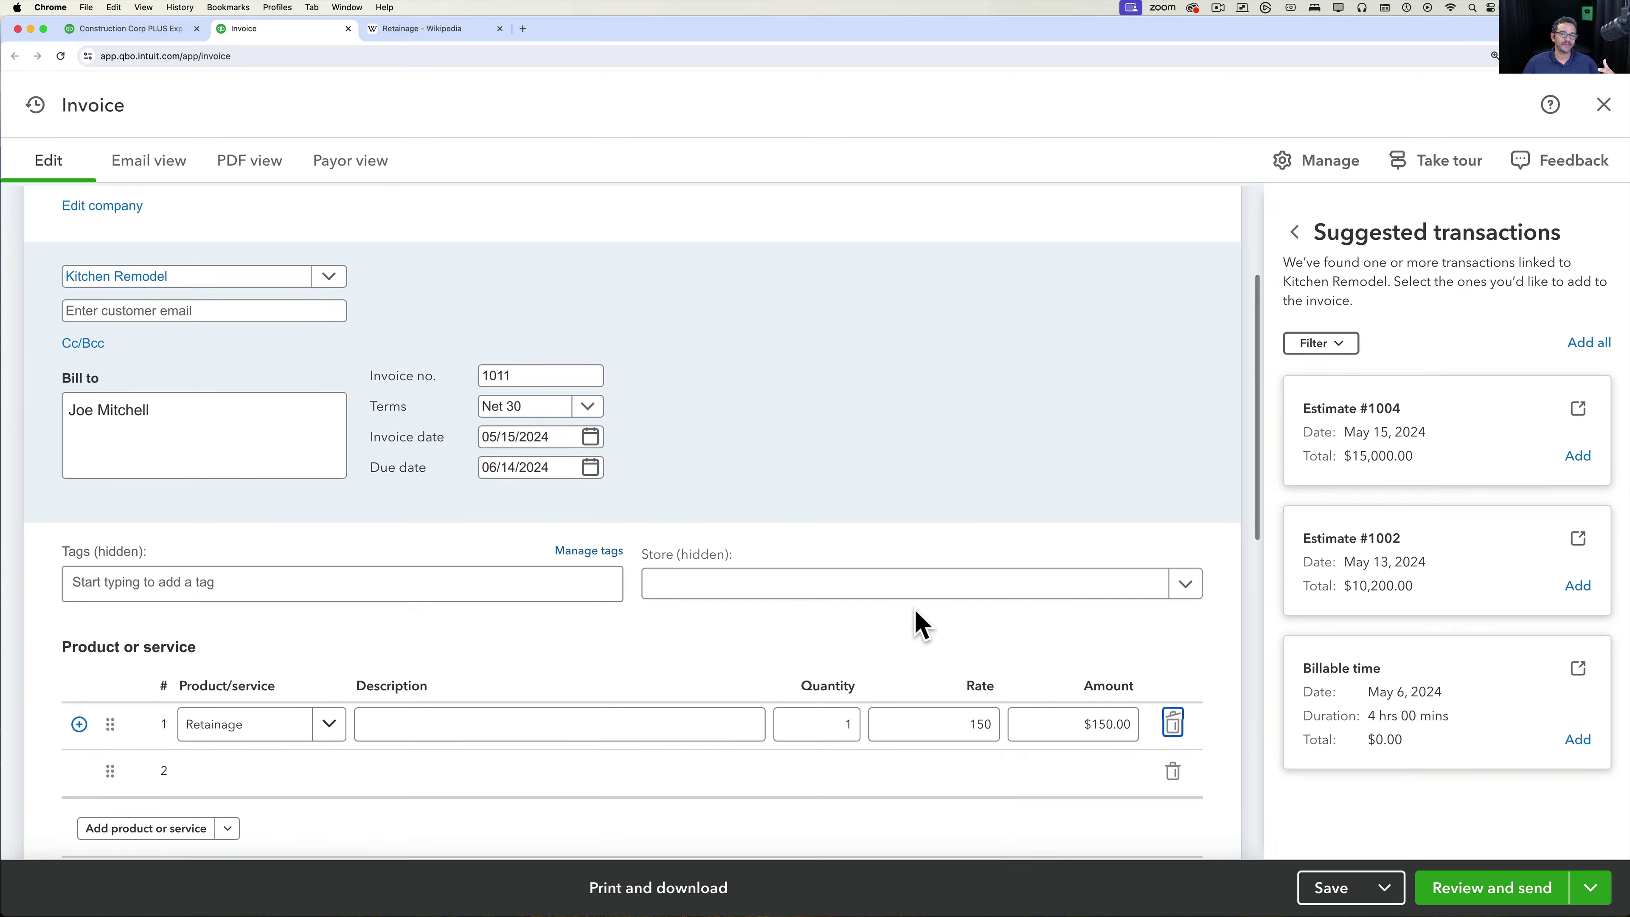
{"action": "scroll", "coordinate": [919, 622], "scroll_direction": "up", "scroll_amount": 3}
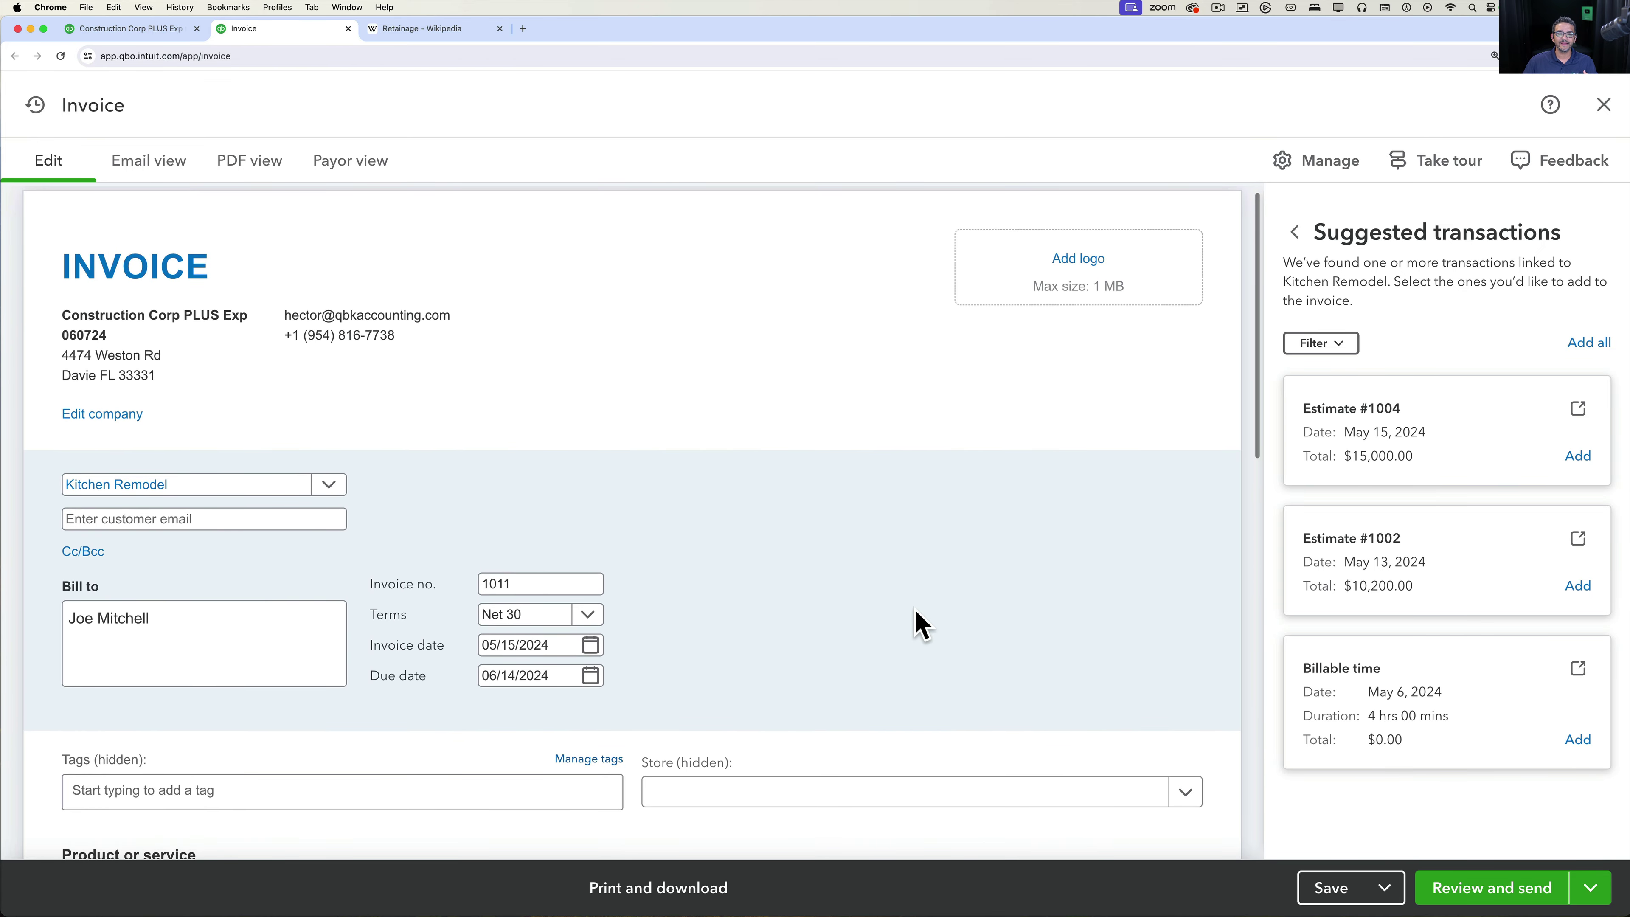
{"action": "scroll", "coordinate": [918, 623], "scroll_direction": "down", "scroll_amount": 5}
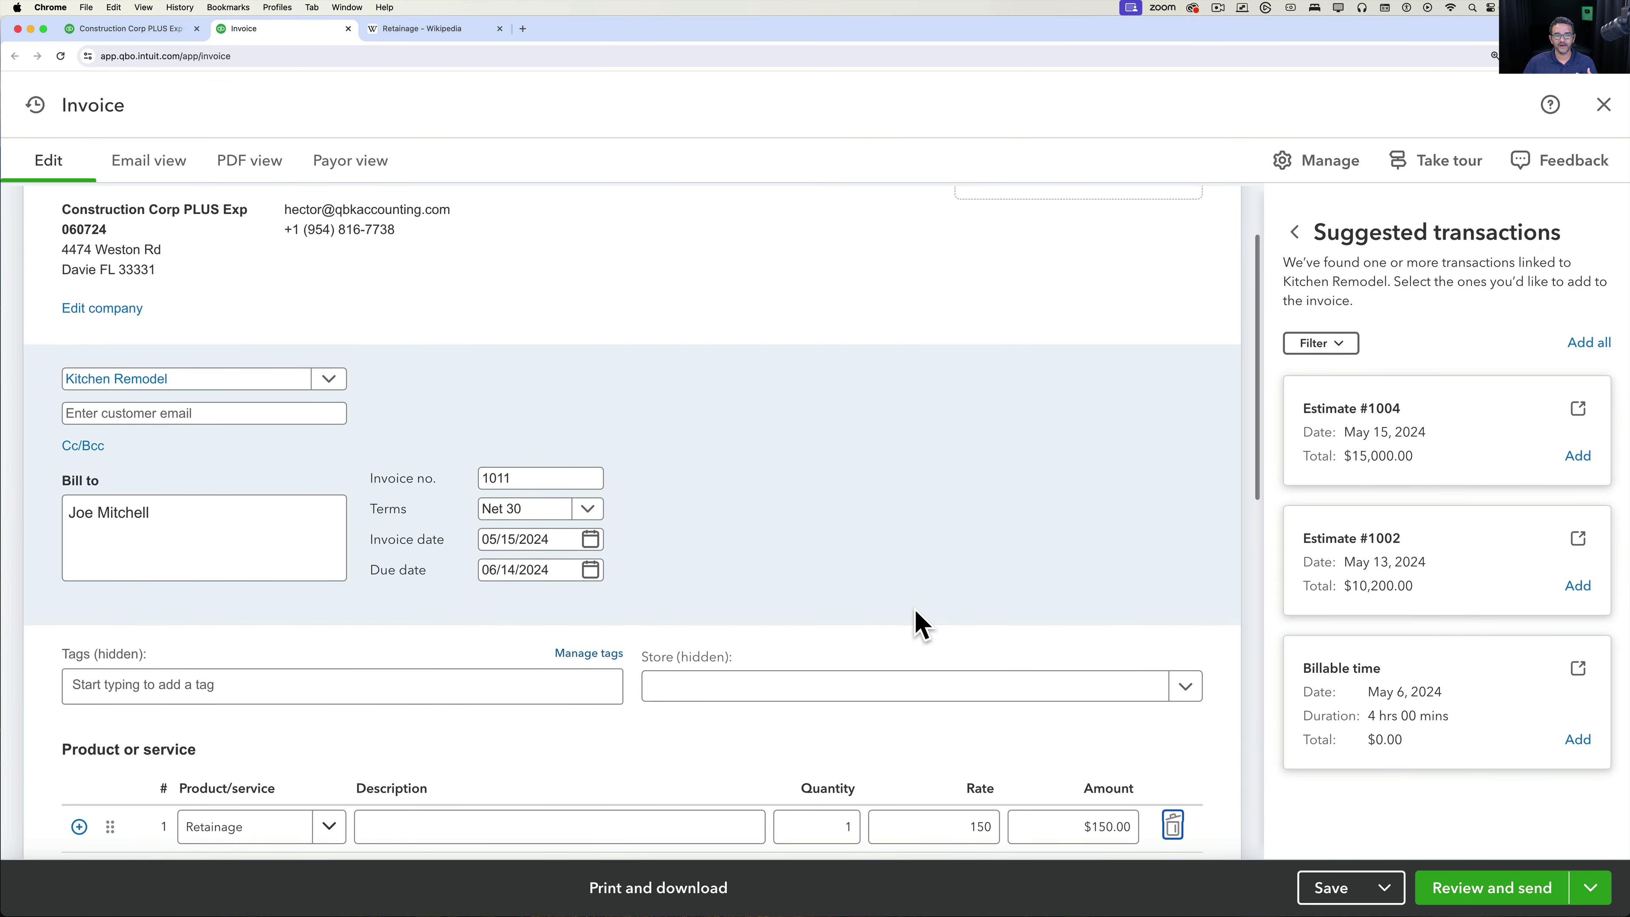
{"action": "scroll", "coordinate": [917, 611], "scroll_direction": "down", "scroll_amount": 1}
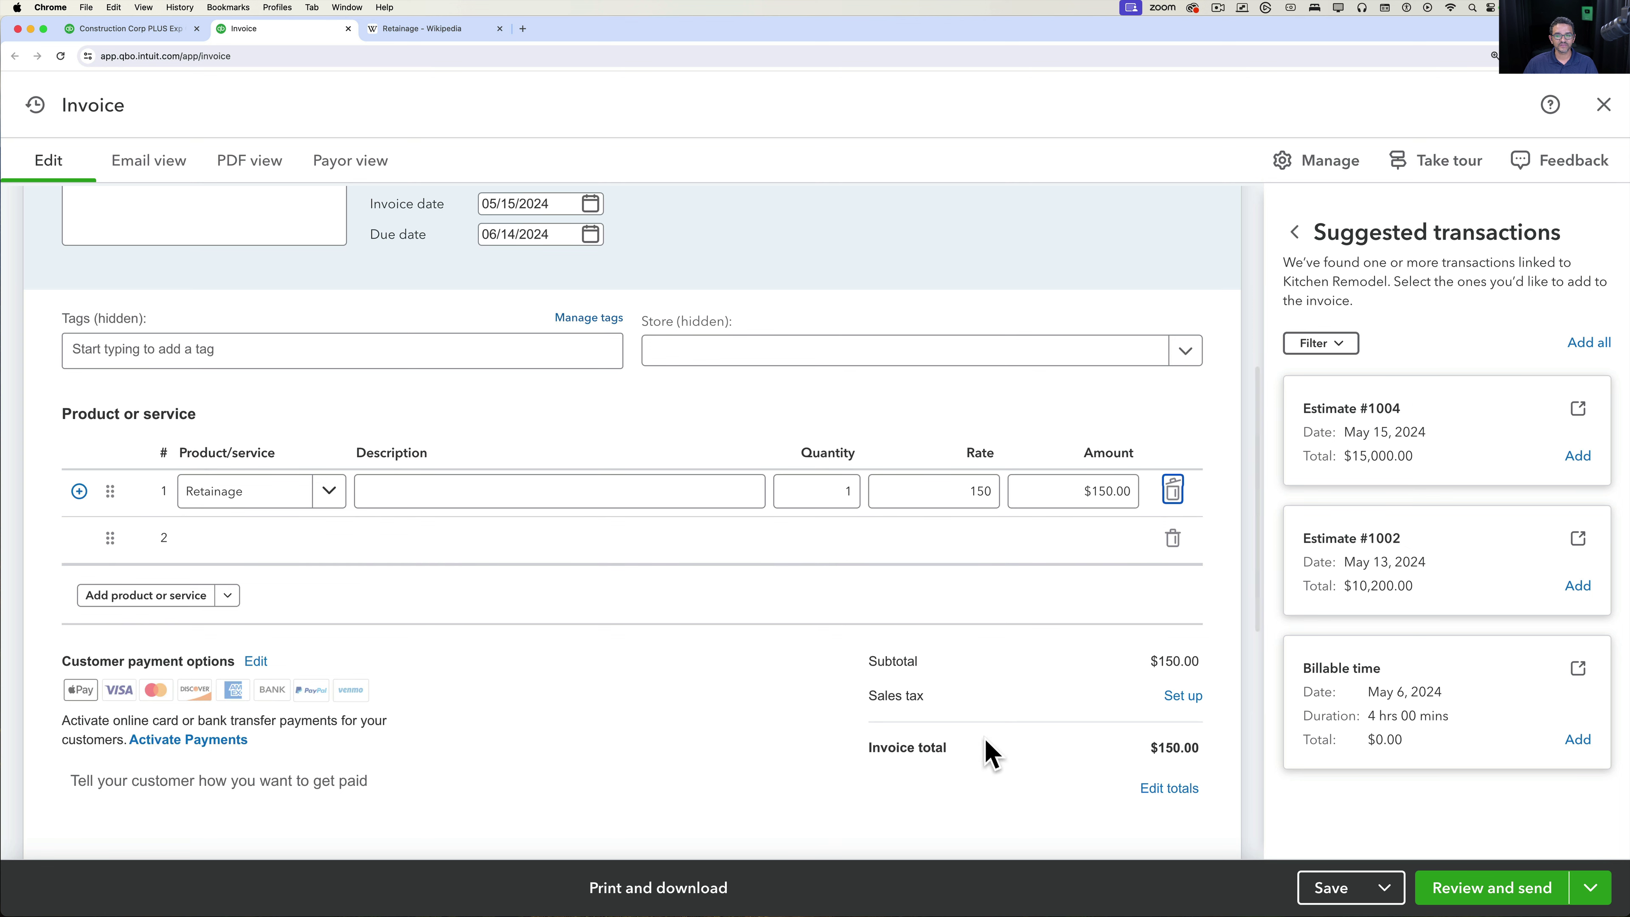
{"action": "left_click", "coordinate": [1322, 886]}
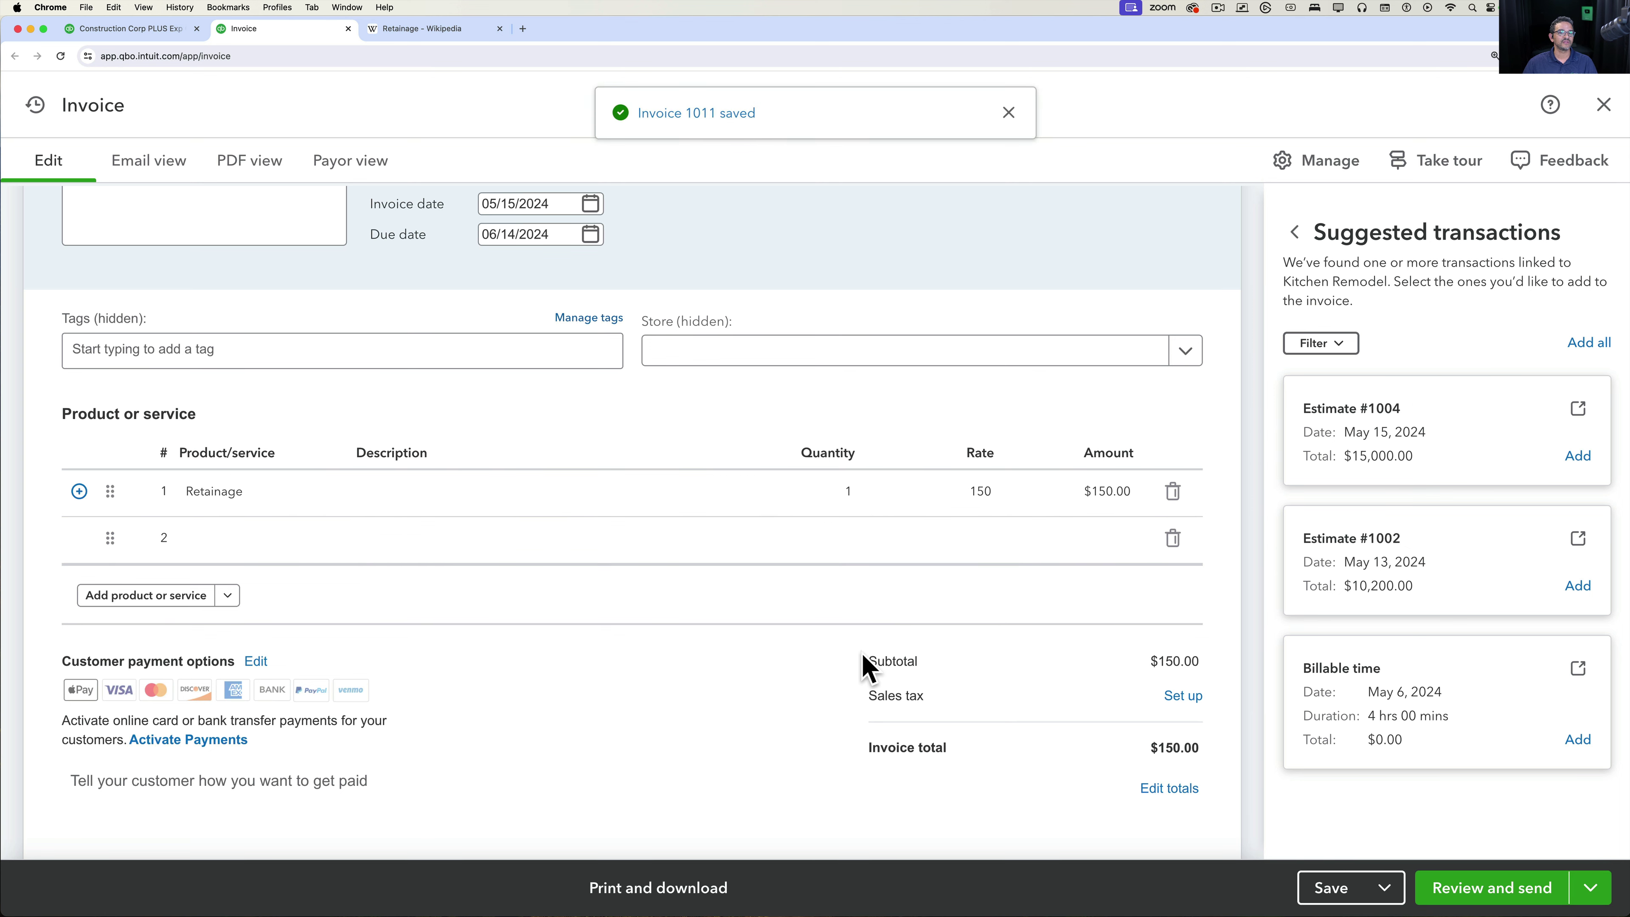
Rerun the retainage Transaction Report in the other browser tab and collapse both customer groups to compare their totals.
{"action": "left_click", "coordinate": [106, 30]}
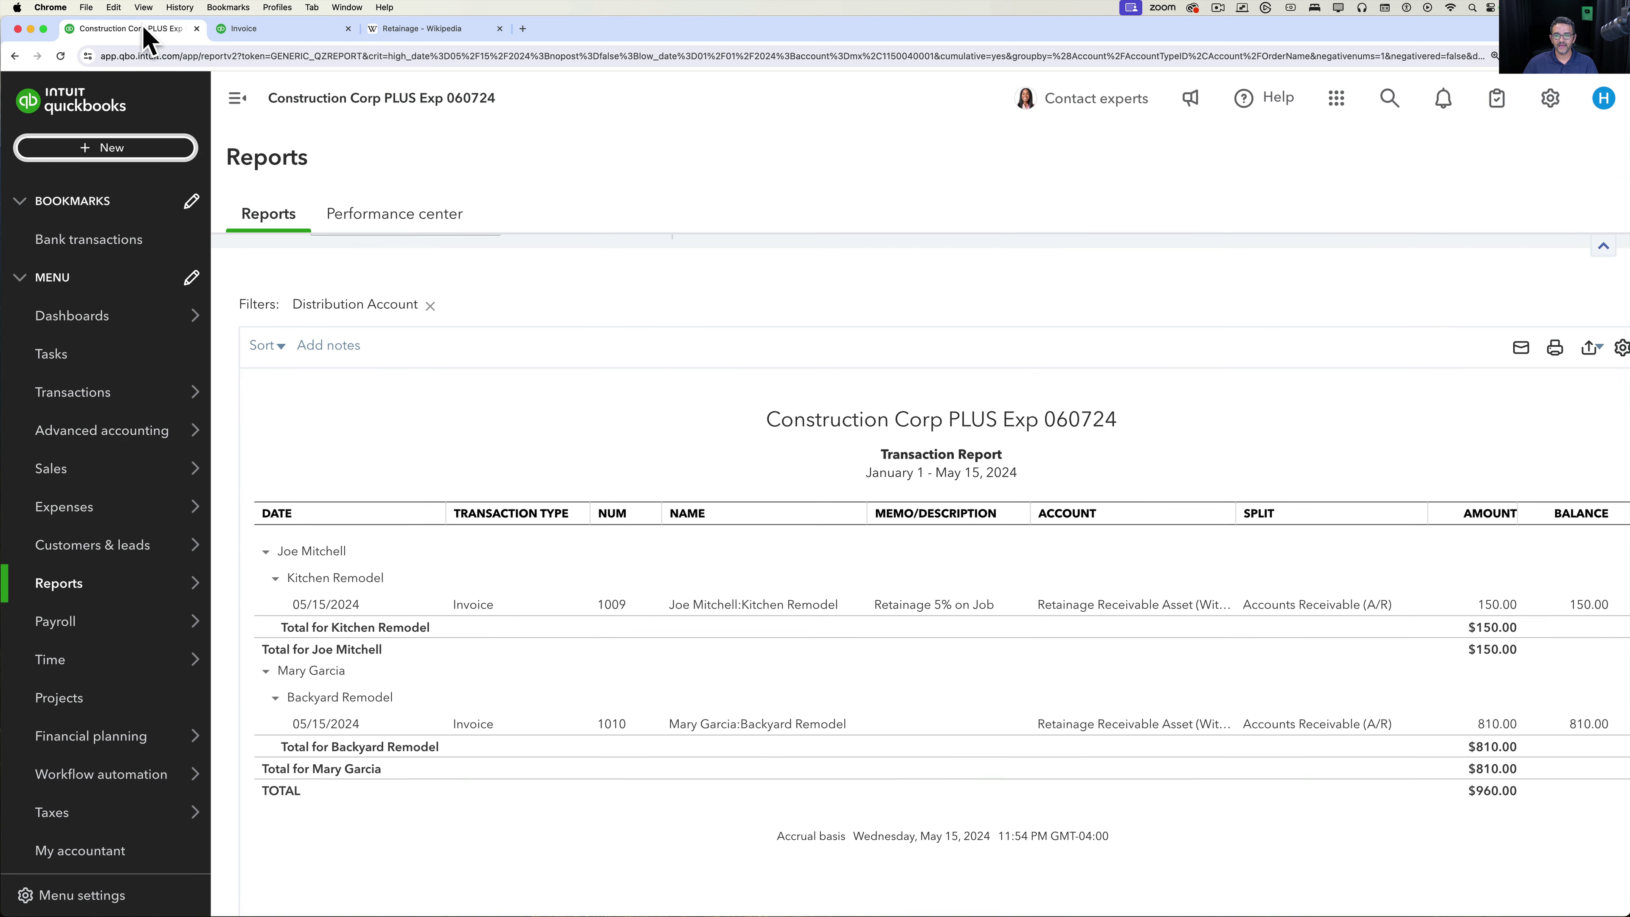
{"action": "scroll", "coordinate": [572, 392], "scroll_direction": "up", "scroll_amount": 3}
{"action": "left_click", "coordinate": [744, 372]}
{"action": "scroll", "coordinate": [1430, 617], "scroll_direction": "down", "scroll_amount": 3}
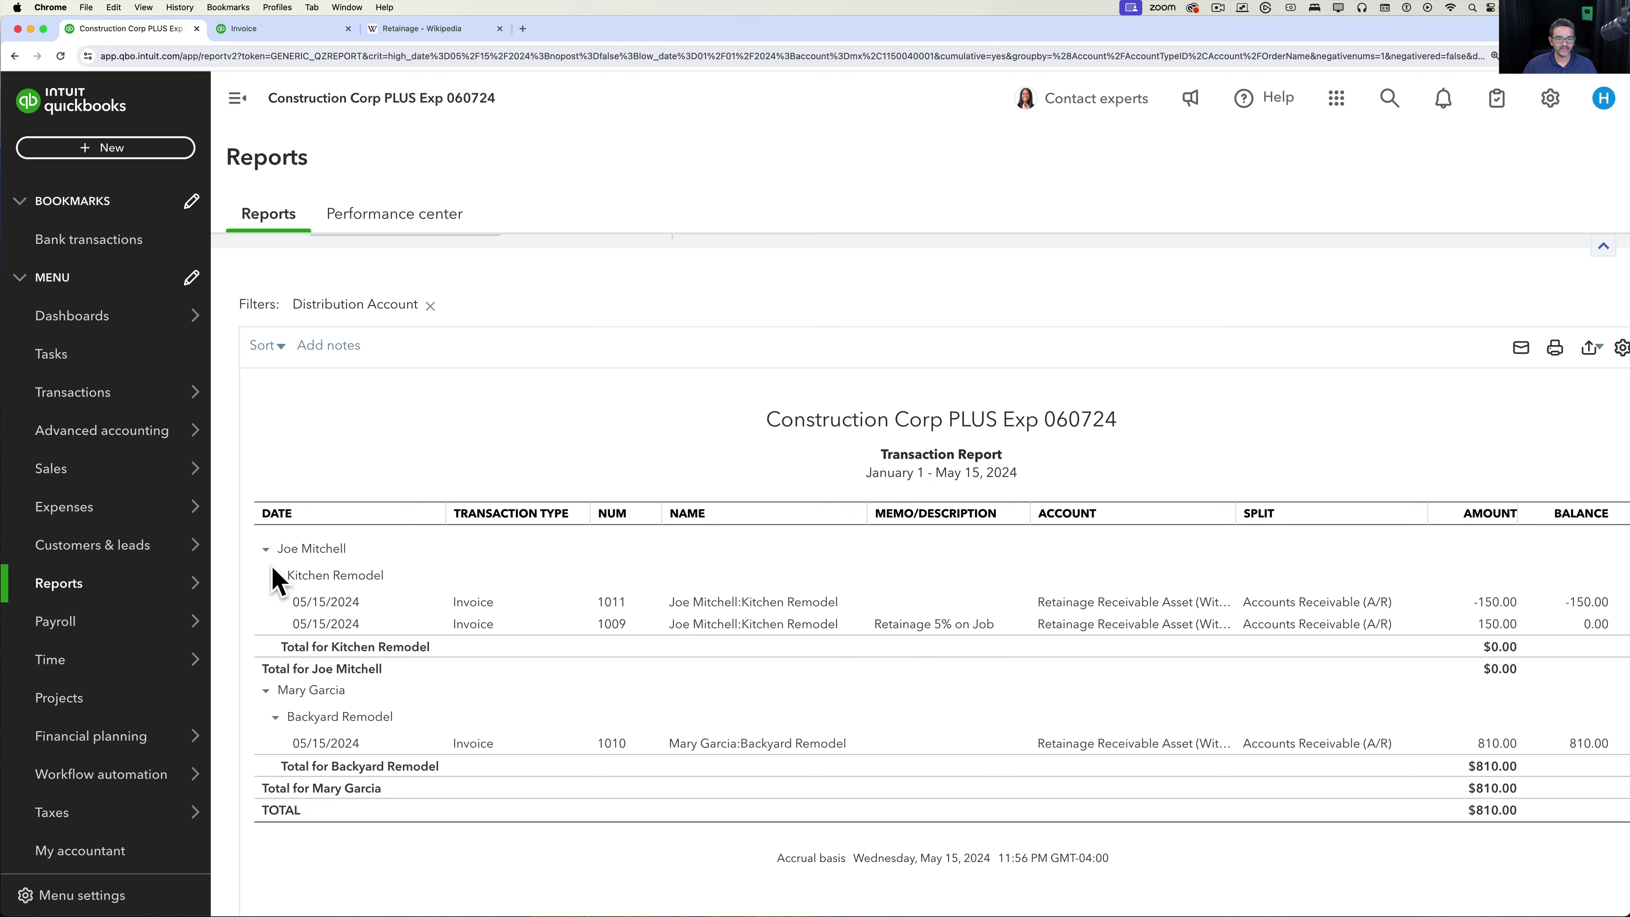
{"action": "left_click", "coordinate": [263, 549]}
{"action": "left_click", "coordinate": [265, 577]}
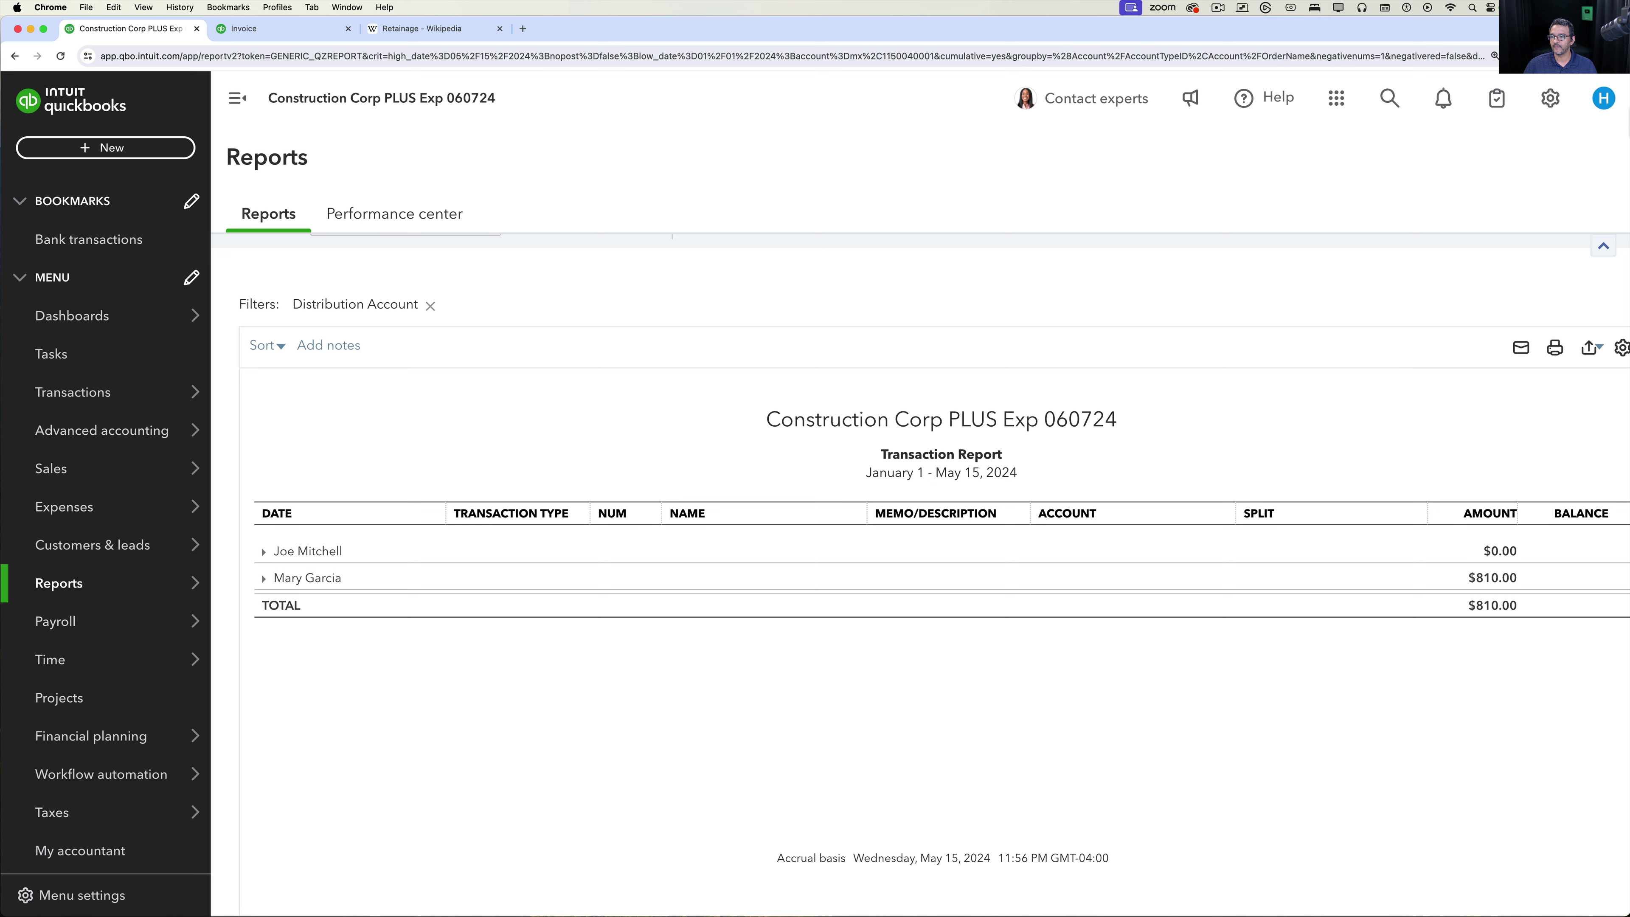
Customize the retainage report so the Amount column comes directly after Date, and rerun it.
{"action": "left_click_drag", "start_coordinate": [1627, 139], "coordinate": [1620, 138]}
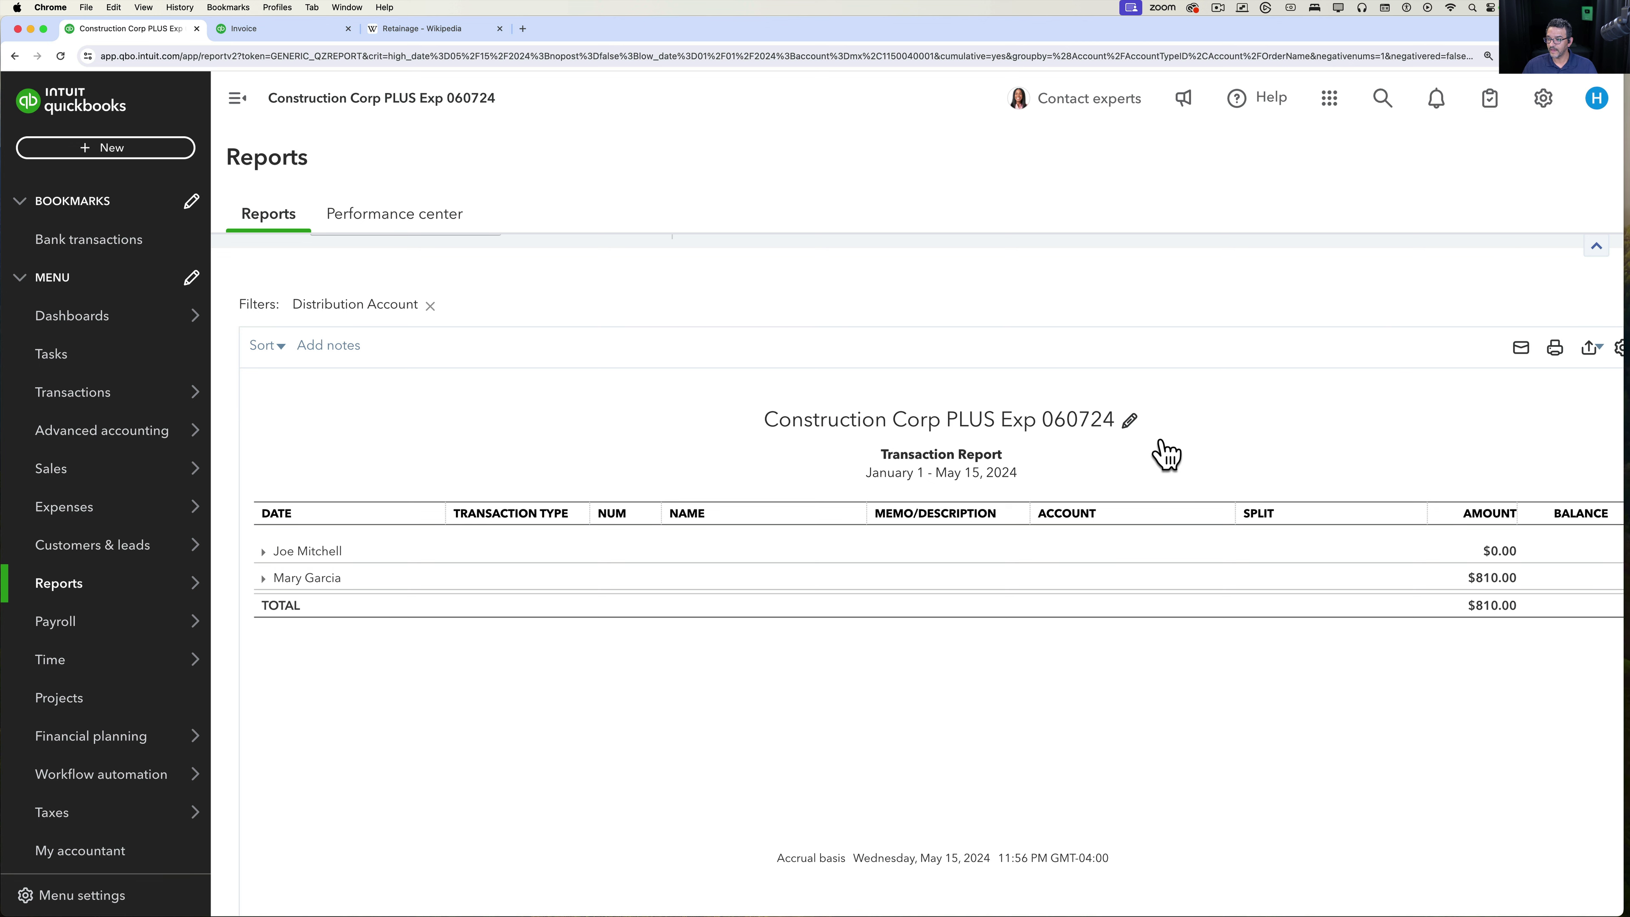
{"action": "key", "text": "super+minus"}
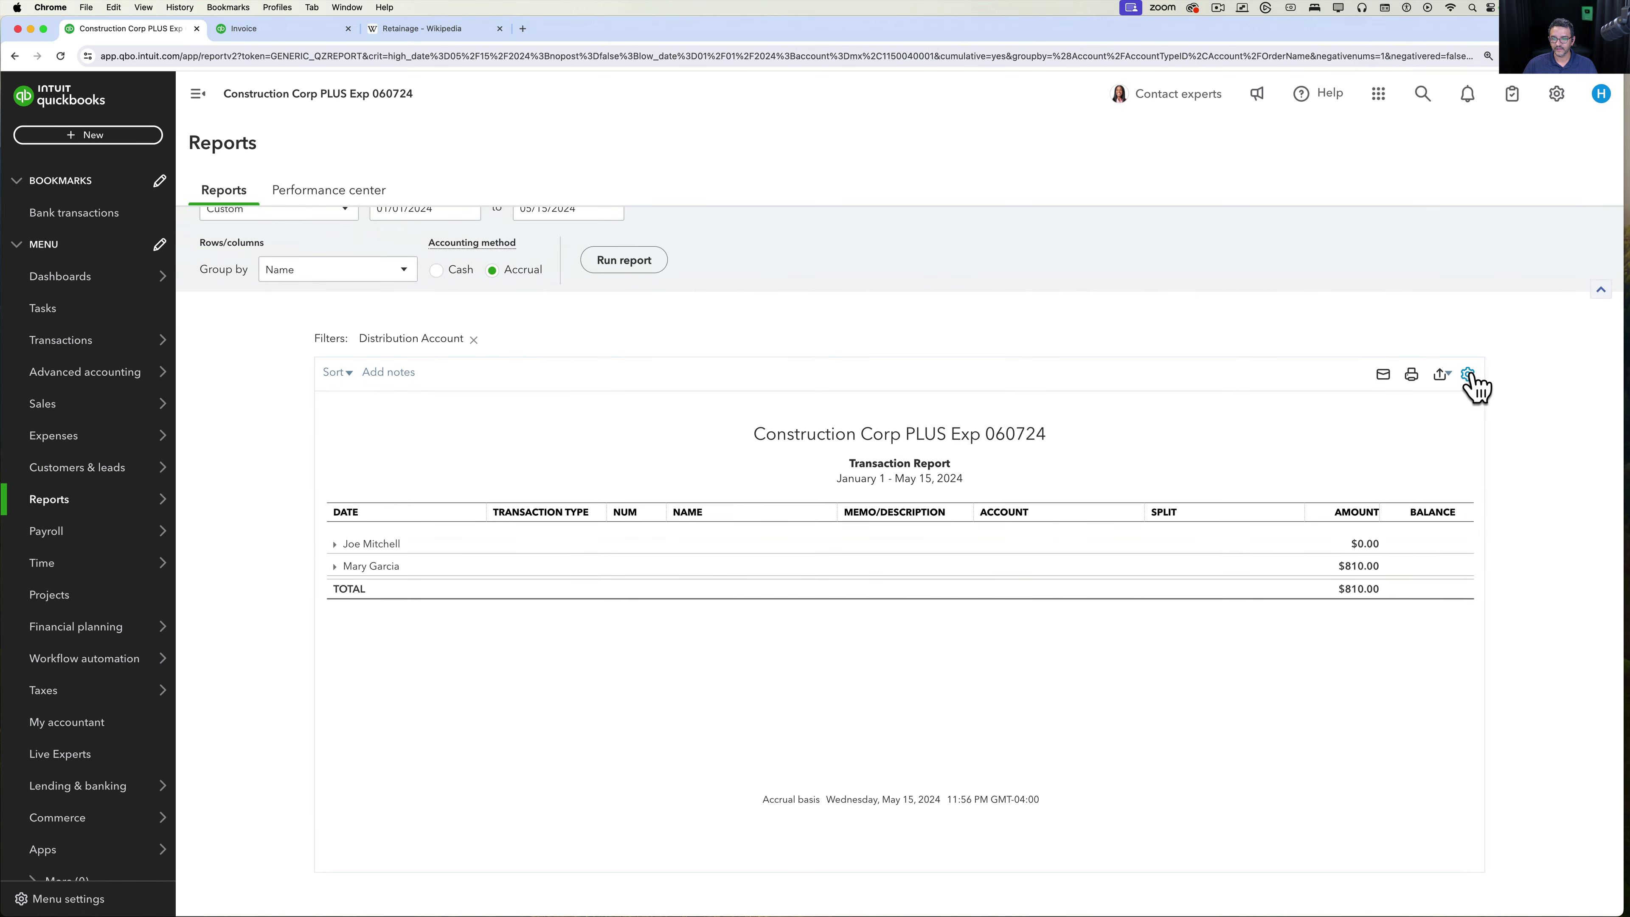
{"action": "left_click", "coordinate": [1468, 375]}
{"action": "left_click", "coordinate": [1123, 594]}
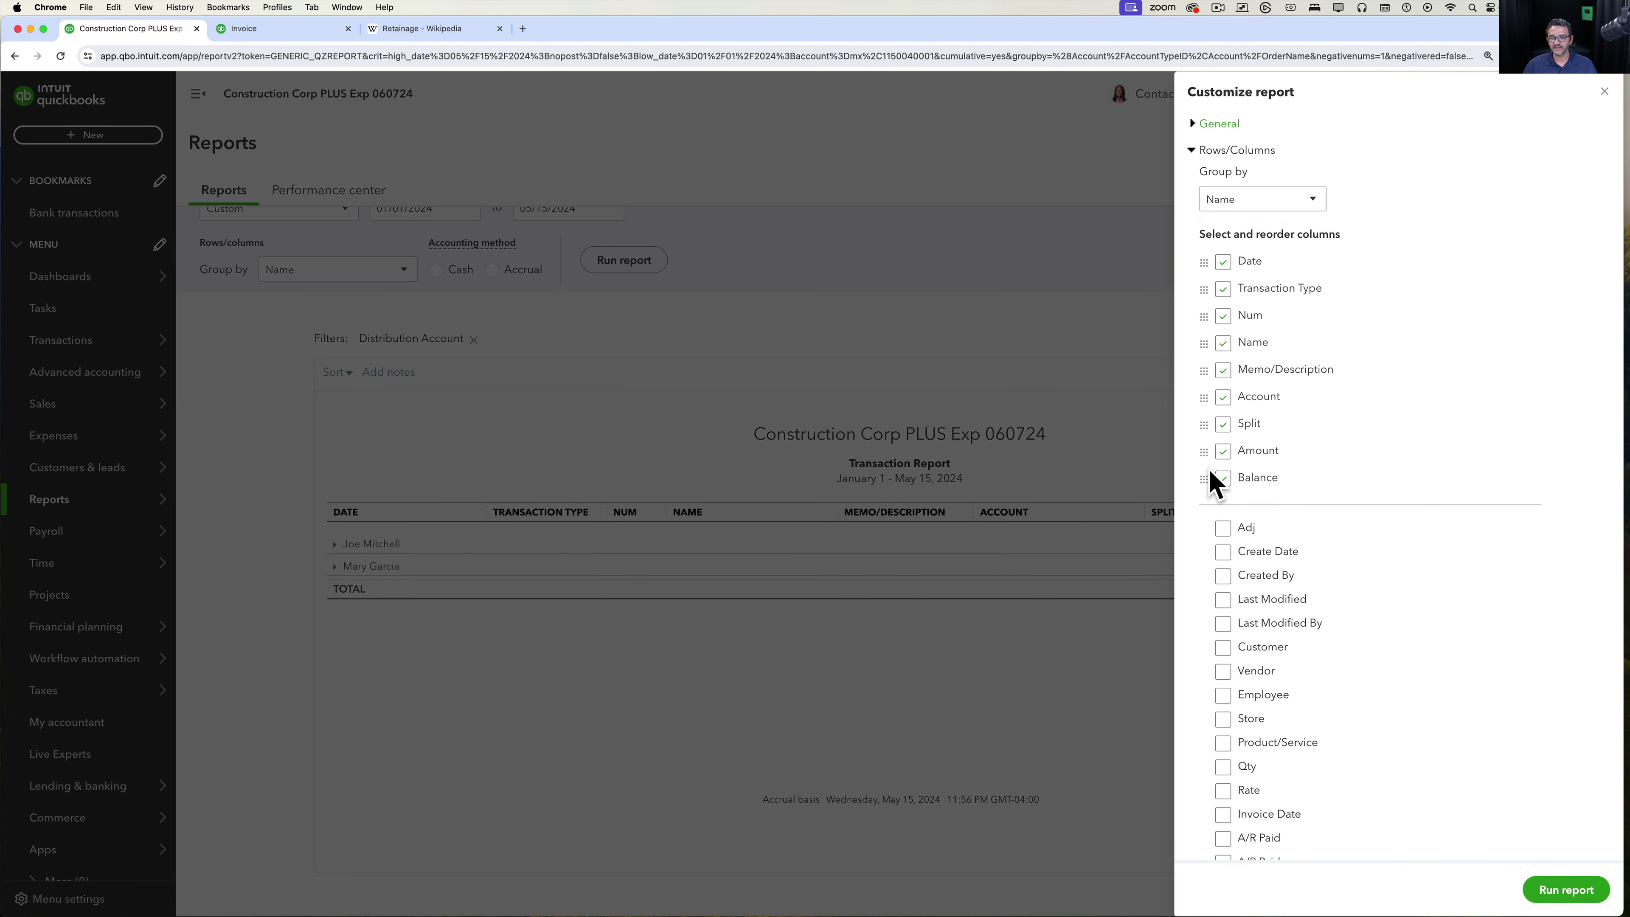
{"action": "left_click_drag", "start_coordinate": [1203, 451], "coordinate": [1203, 292]}
{"action": "left_click", "coordinate": [1566, 890]}
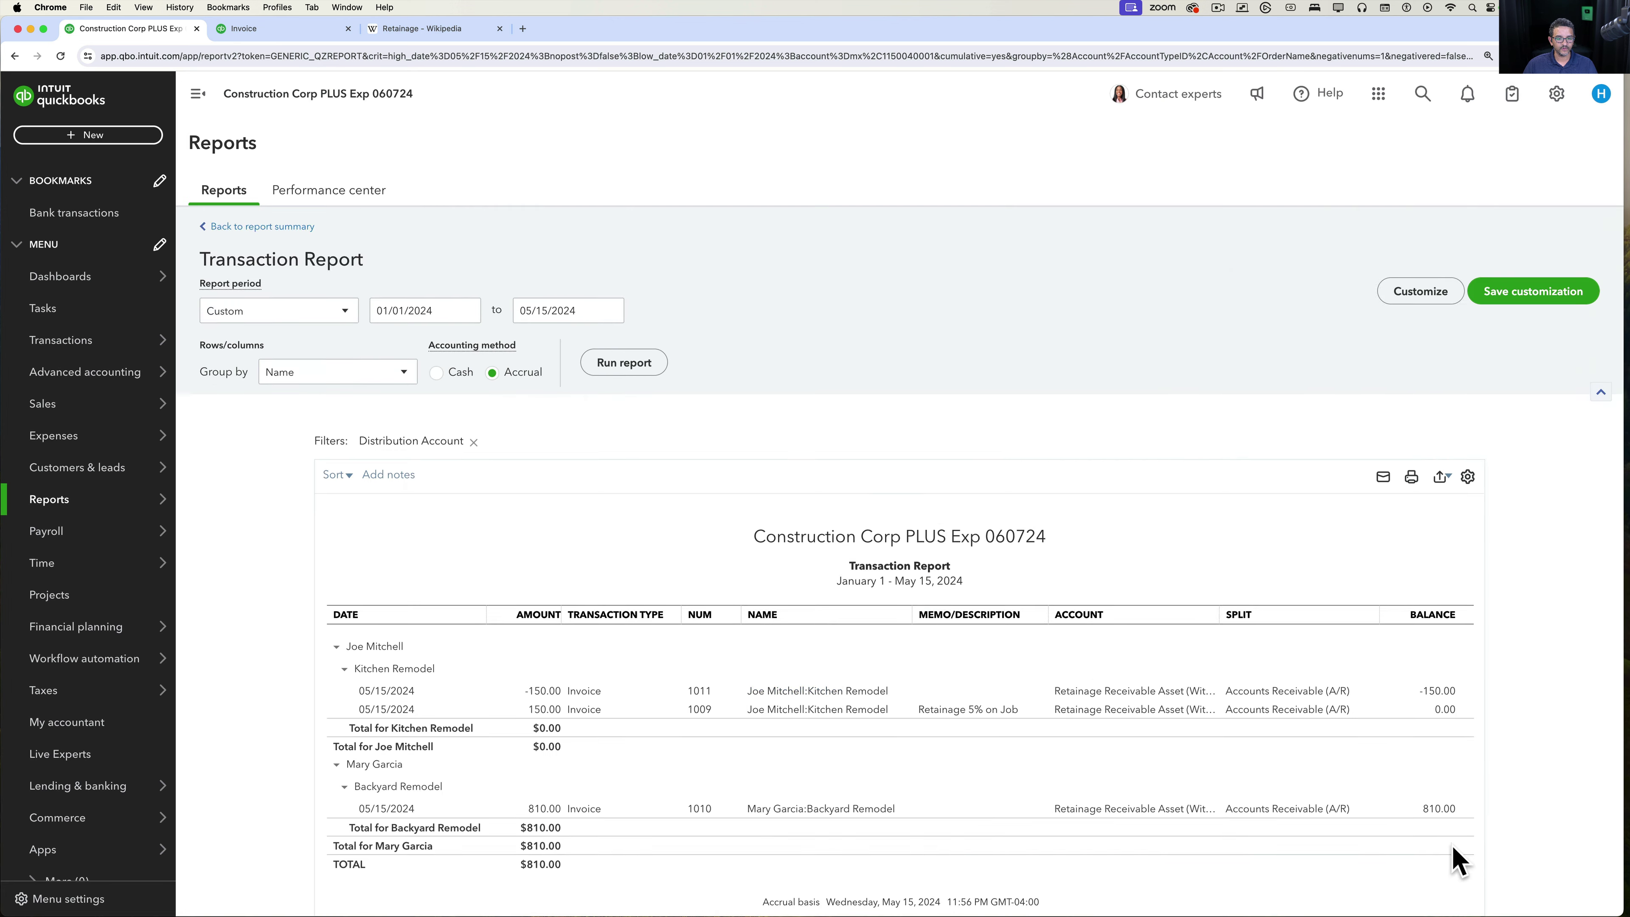
Collapse the Kitchen Remodel and Backyard Remodel groups in the report and re-expand Backyard Remodel to see its invoice.
{"action": "left_click", "coordinate": [344, 610]}
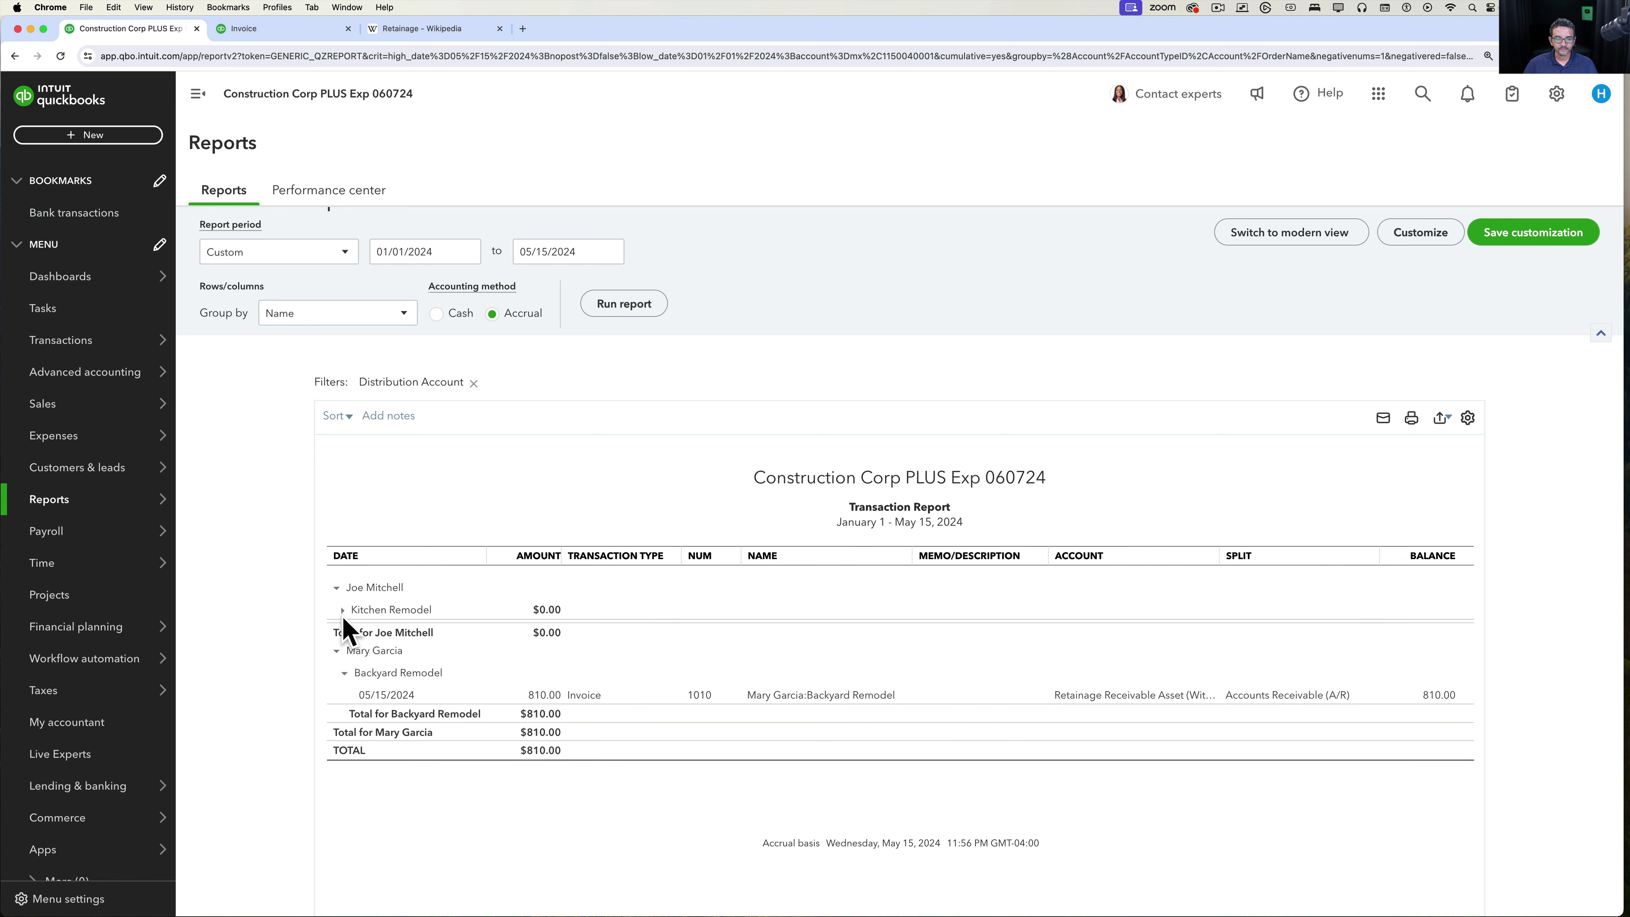
{"action": "left_click", "coordinate": [344, 673]}
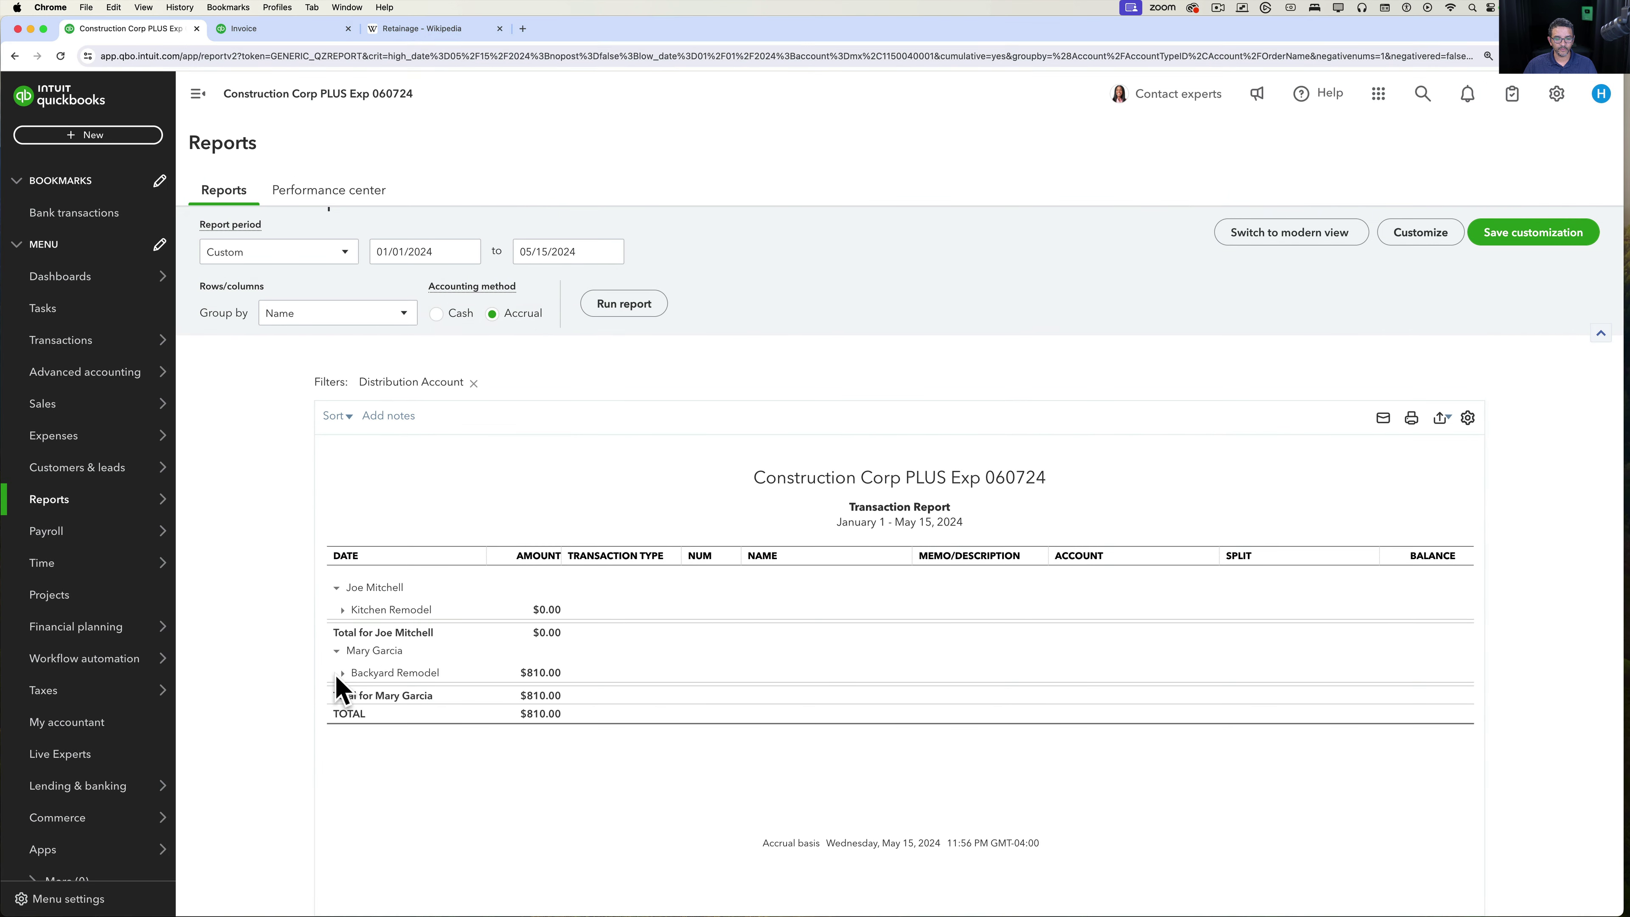
{"action": "left_click", "coordinate": [325, 663]}
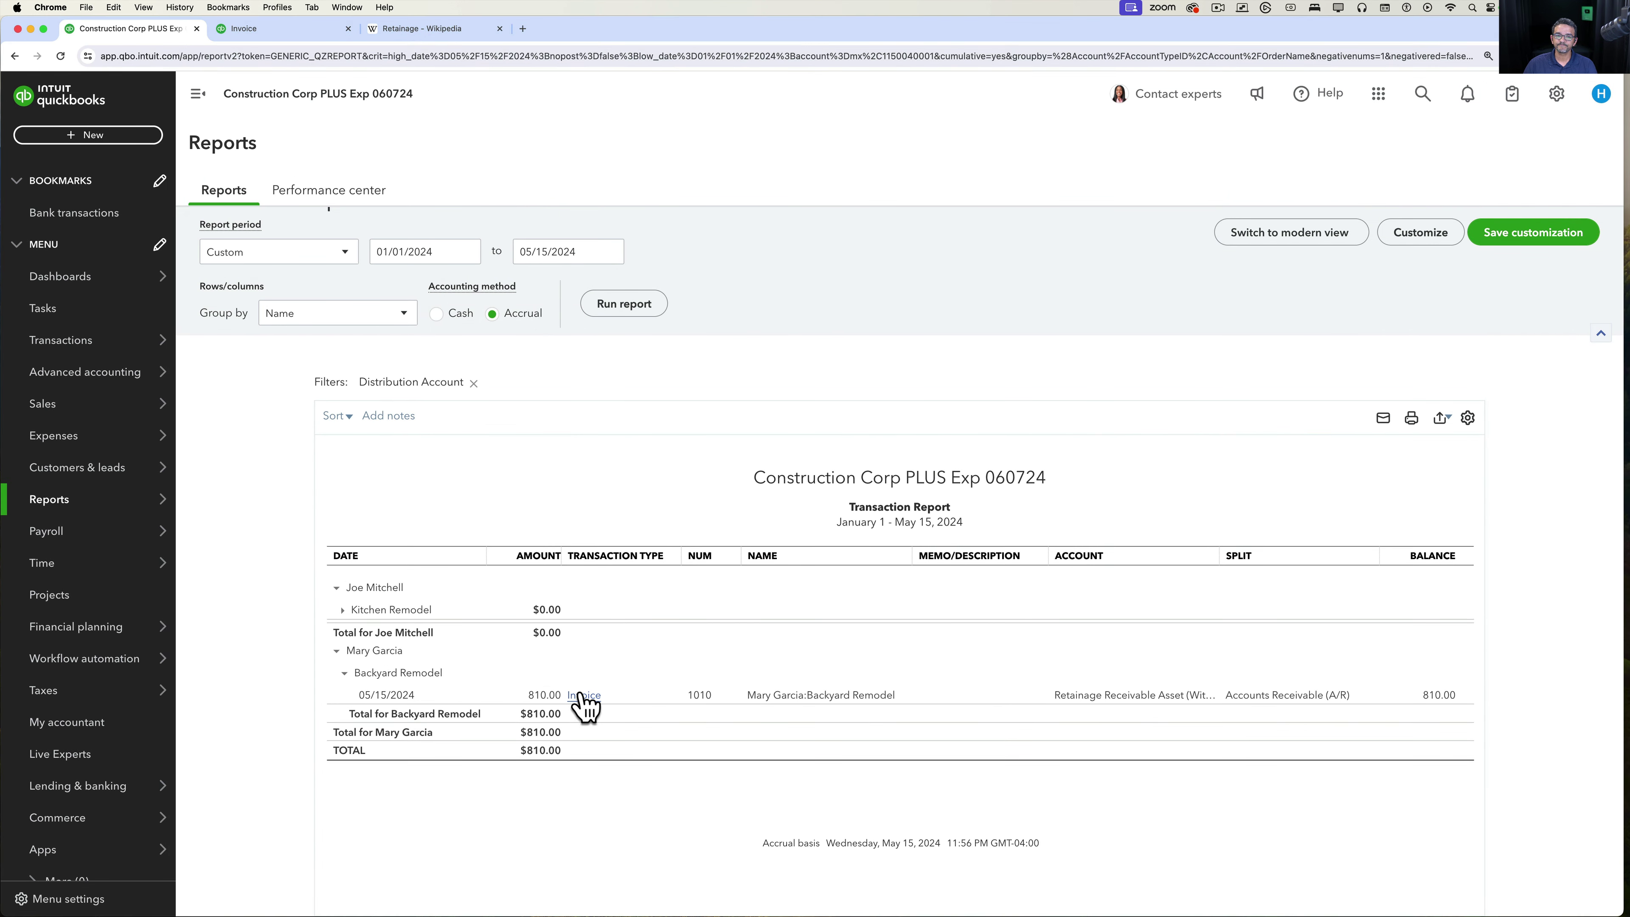
Open the Backyard Remodel invoice from the retainage report and make a copy of it.
{"action": "left_click", "coordinate": [545, 695]}
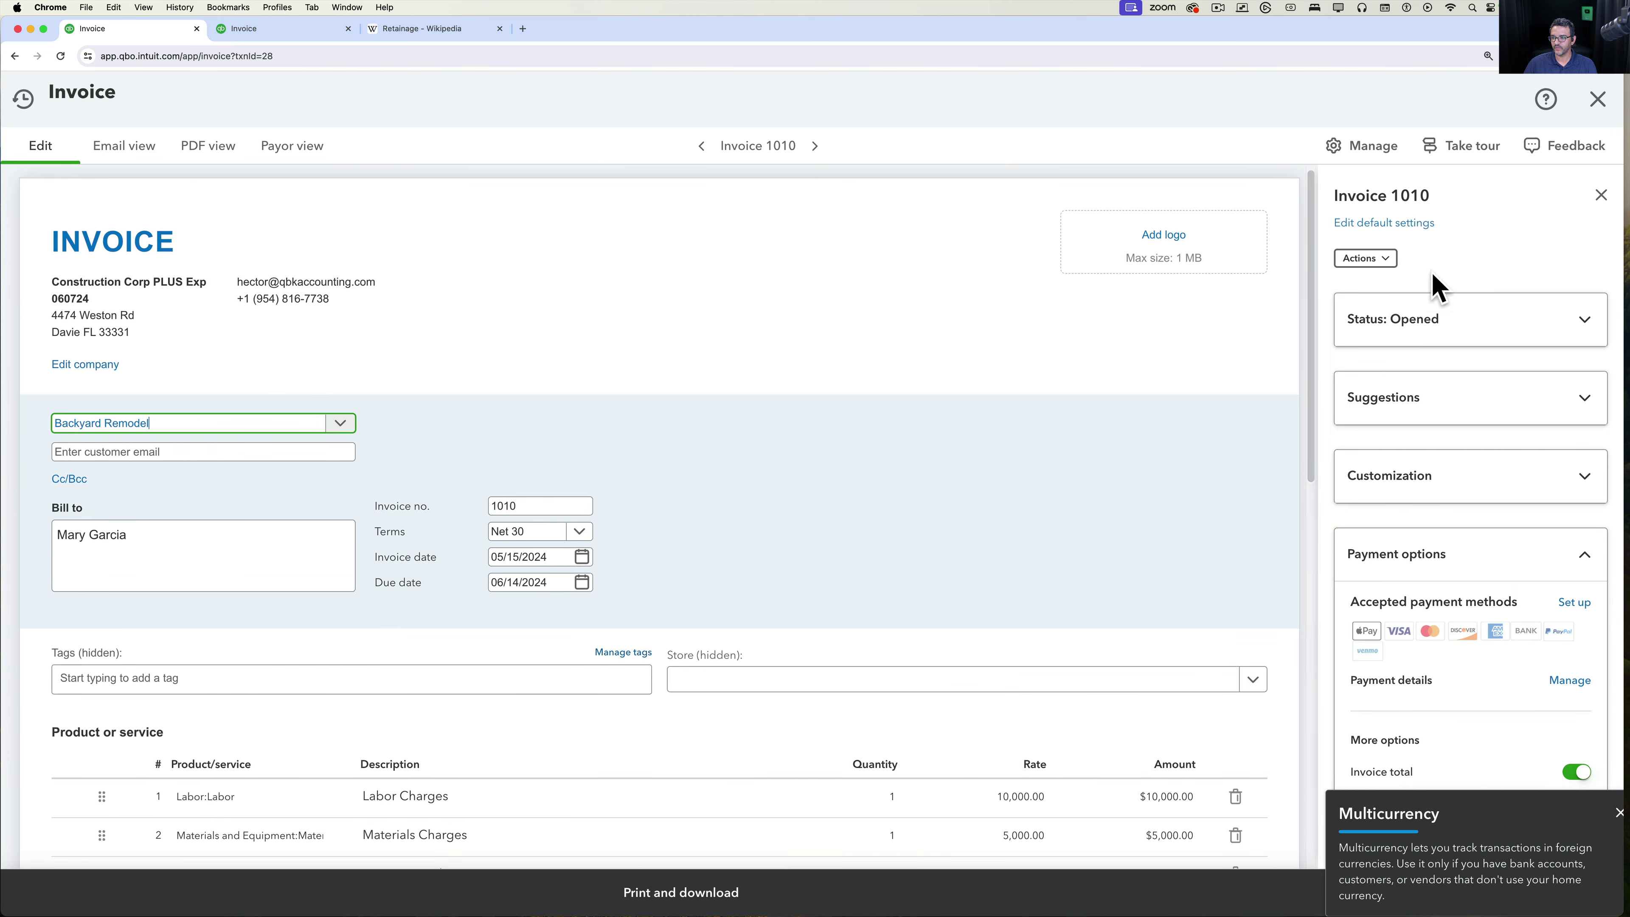
{"action": "left_click", "coordinate": [1380, 261]}
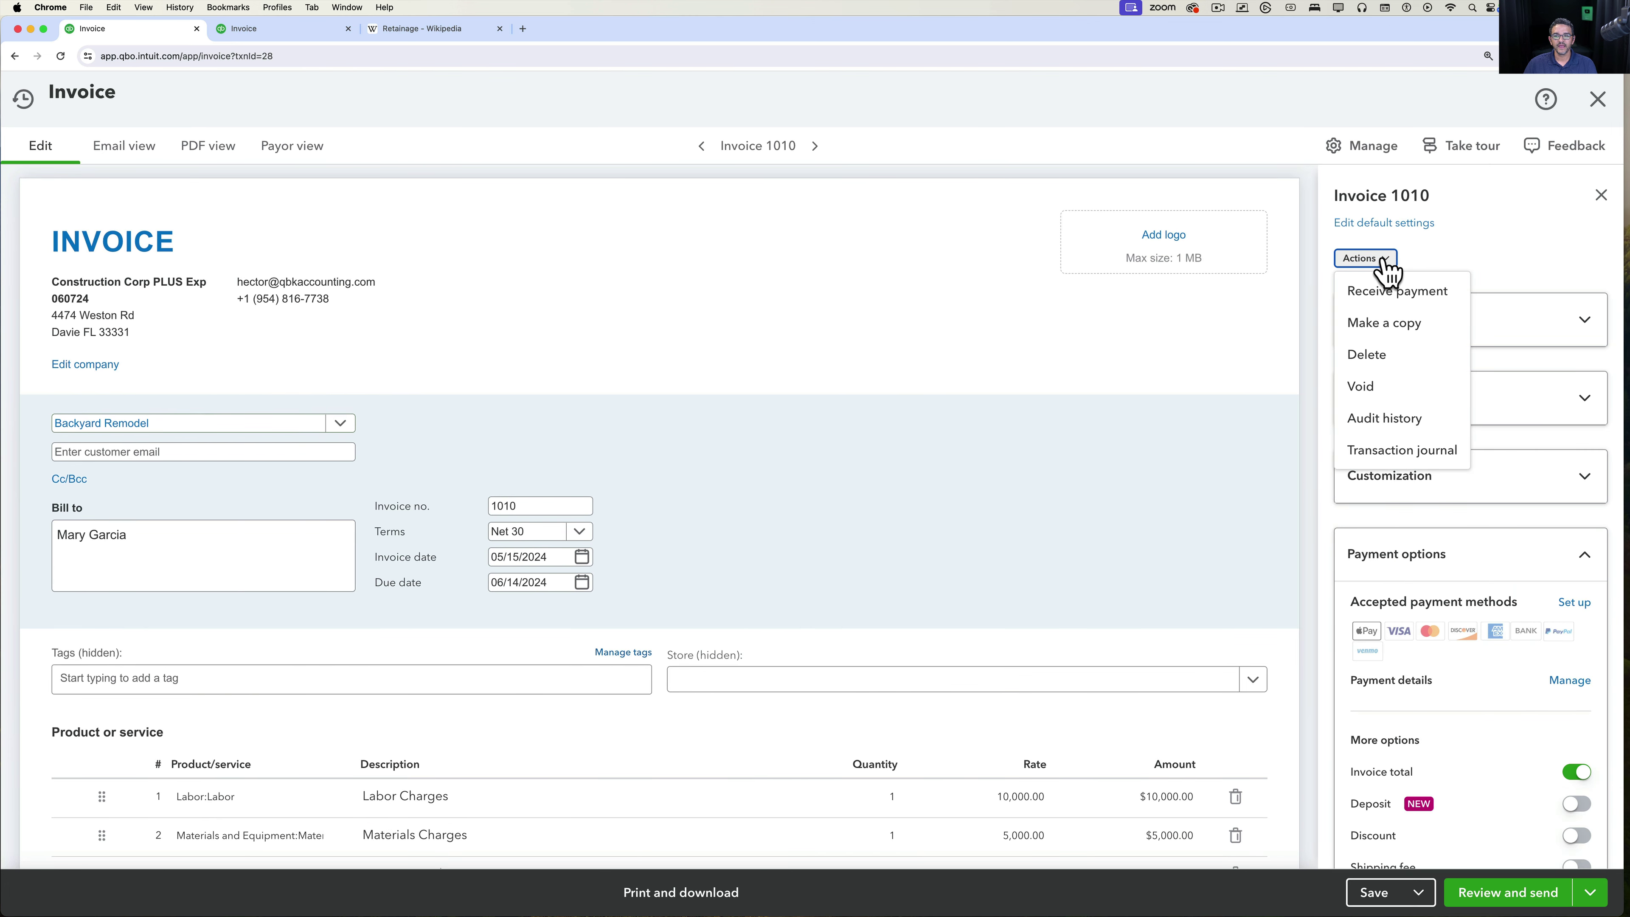
{"action": "left_click", "coordinate": [1384, 325]}
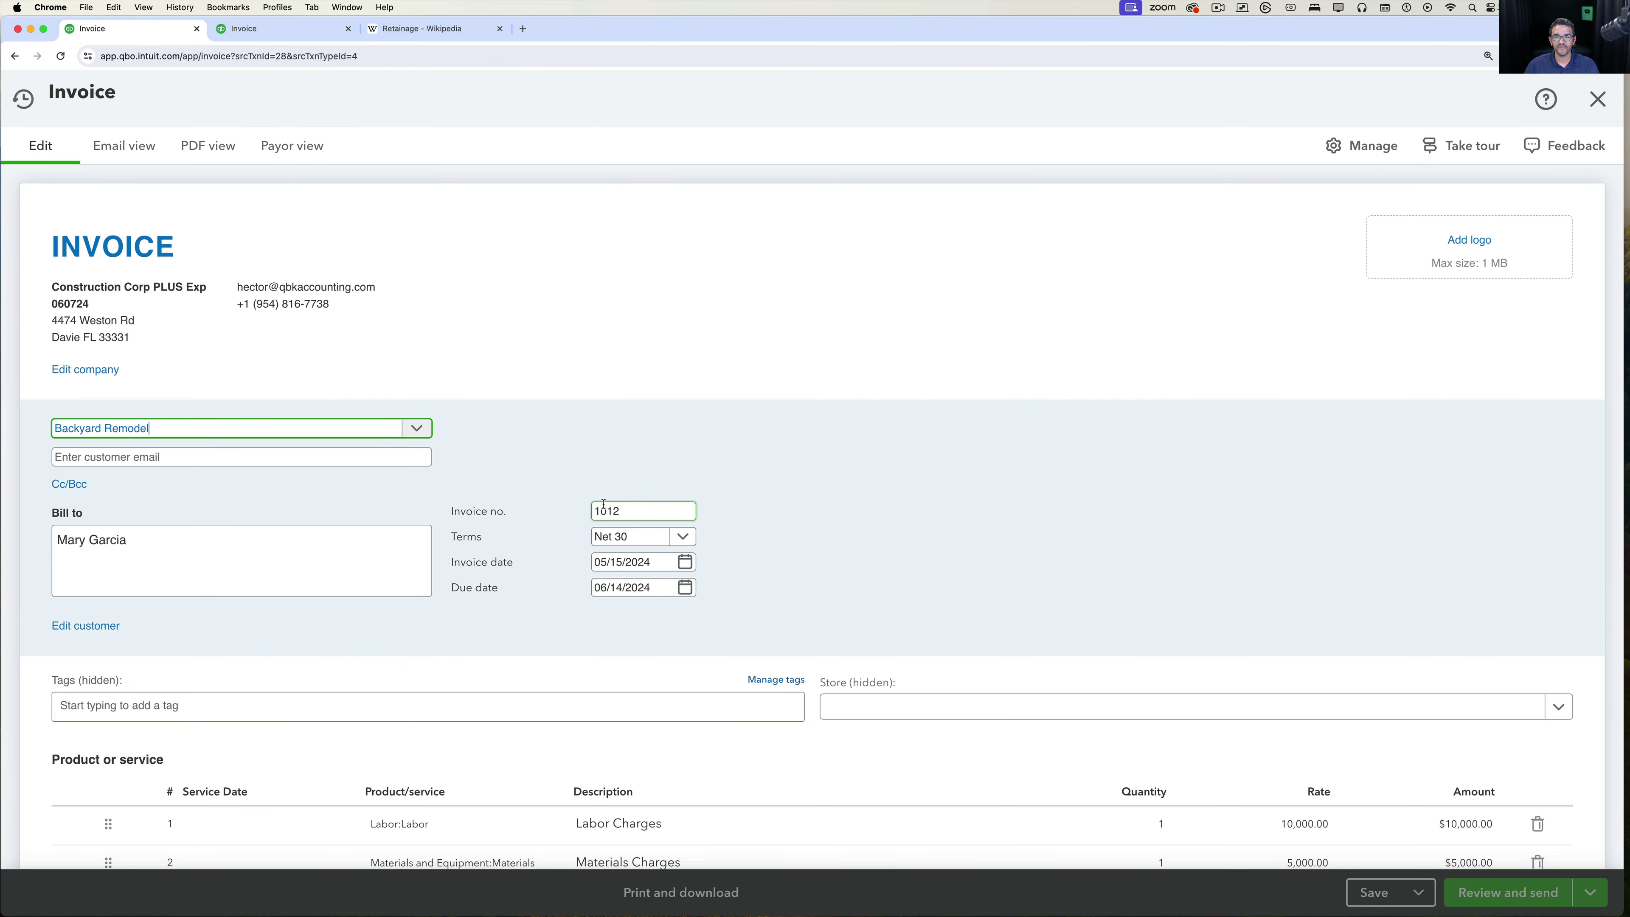
Set the copied invoice's rates to 25,000 for Labor, 17,900 for Materials and 1,960 for Equipment.
{"action": "scroll", "coordinate": [571, 507], "scroll_direction": "down", "scroll_amount": 10}
{"action": "left_click", "coordinate": [986, 359]}
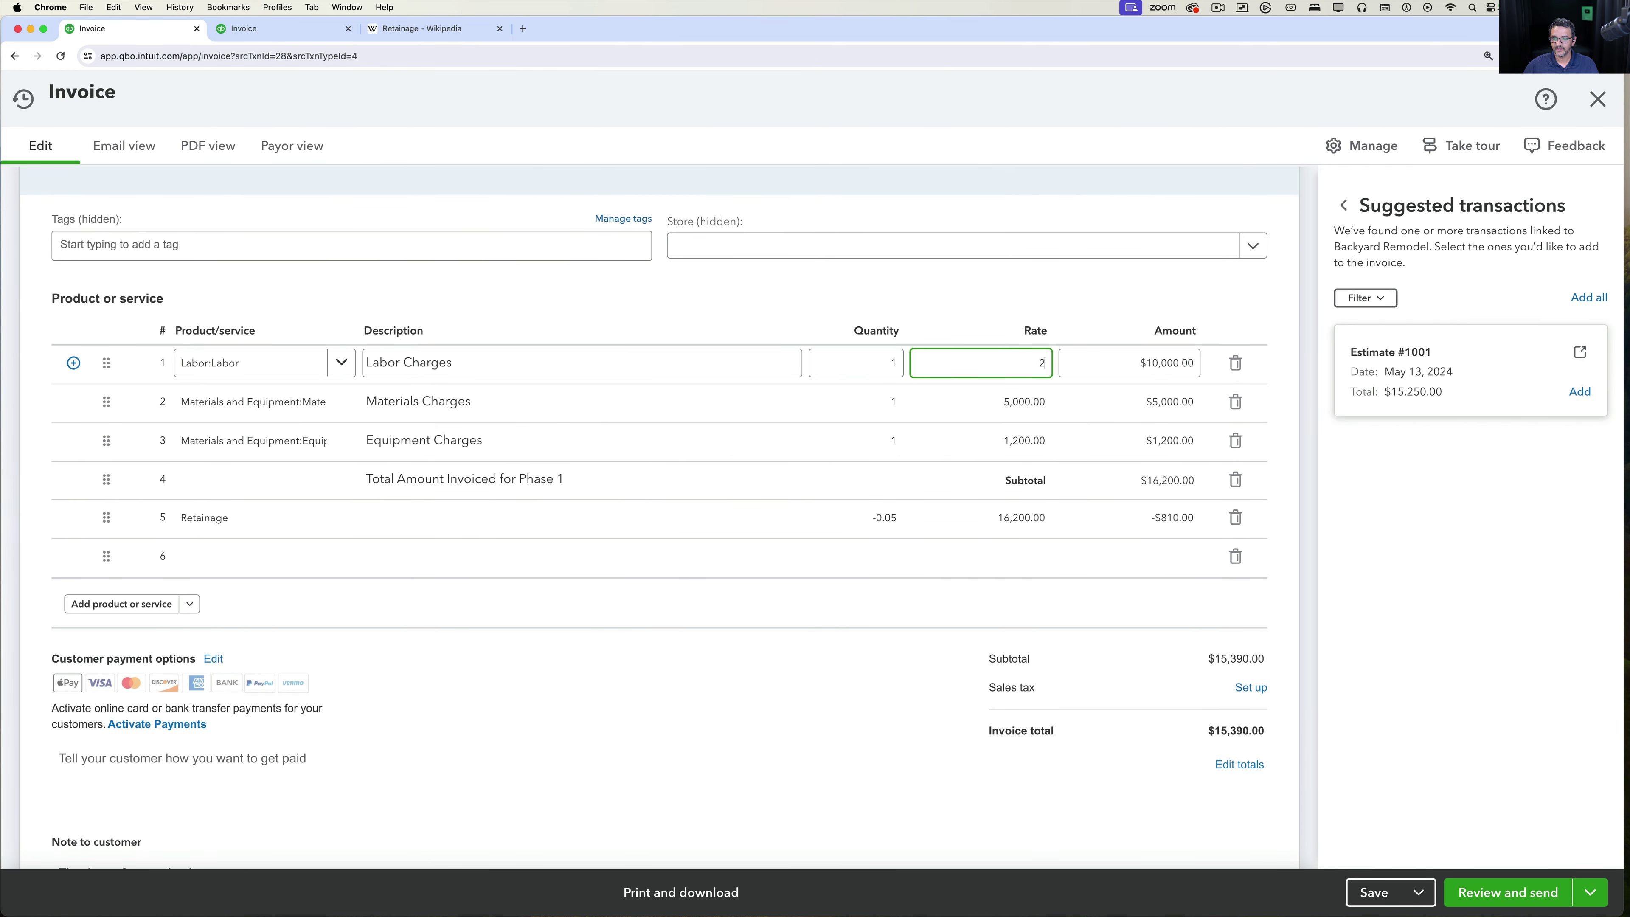
{"action": "left_click", "coordinate": [992, 399]}
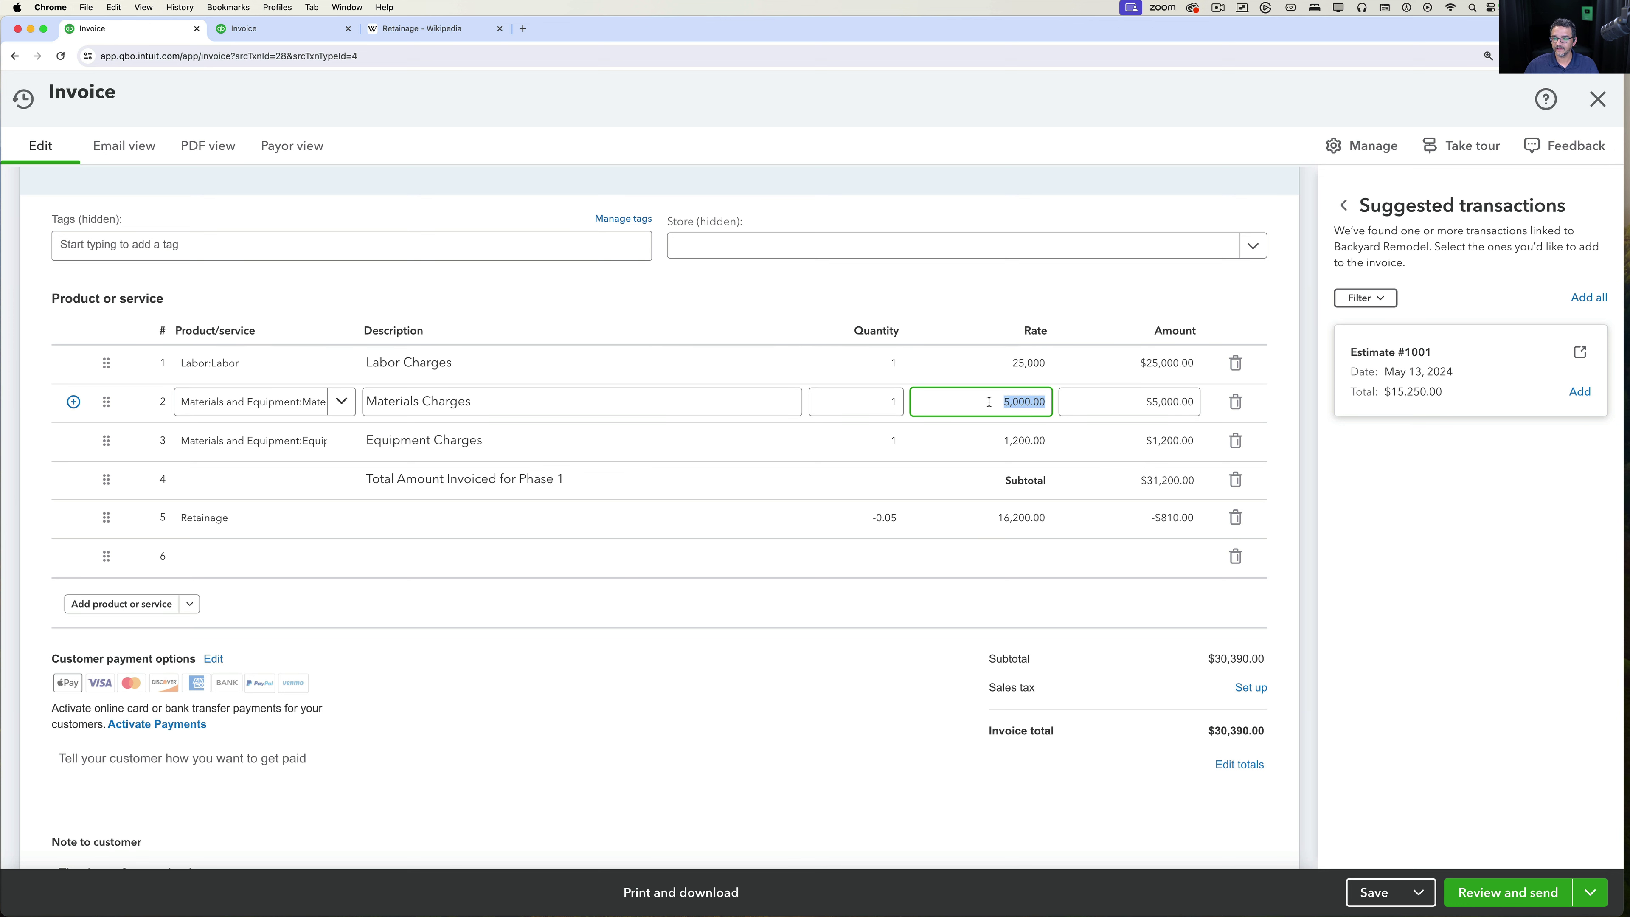
{"action": "left_click", "coordinate": [1009, 443]}
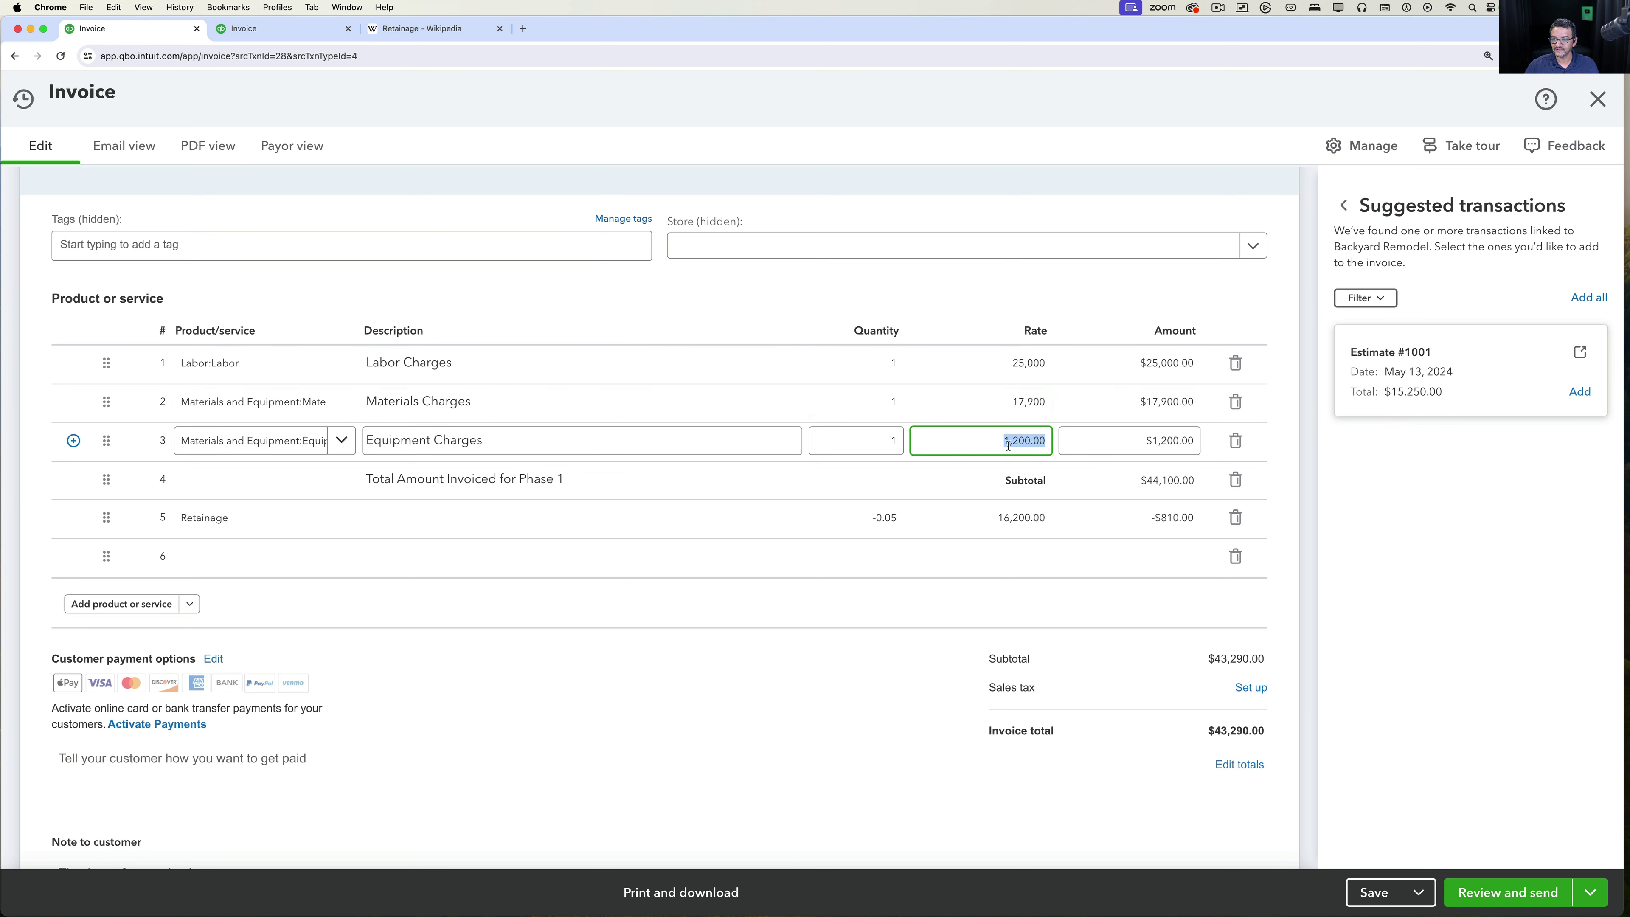
{"action": "type", "text": "1,960"}
{"action": "key", "text": "Tab"}
Set the Retainage line's rate to 44,860 and its quantity to -0.10 to withhold 10 percent.
{"action": "left_click", "coordinate": [1001, 522]}
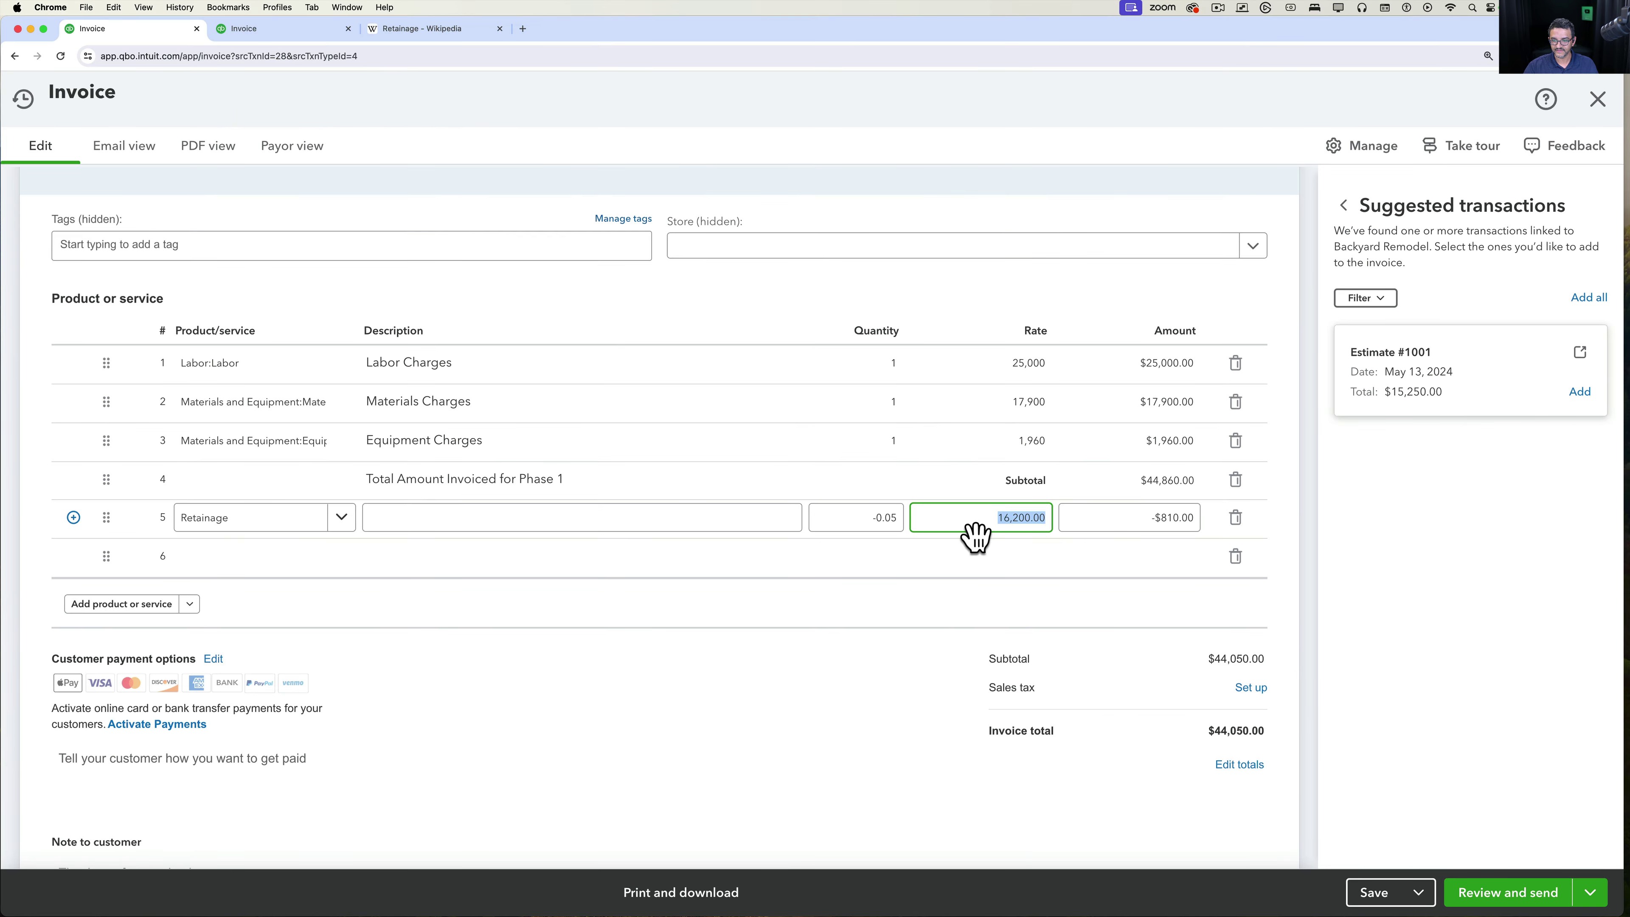
{"action": "type", "text": "44860"}
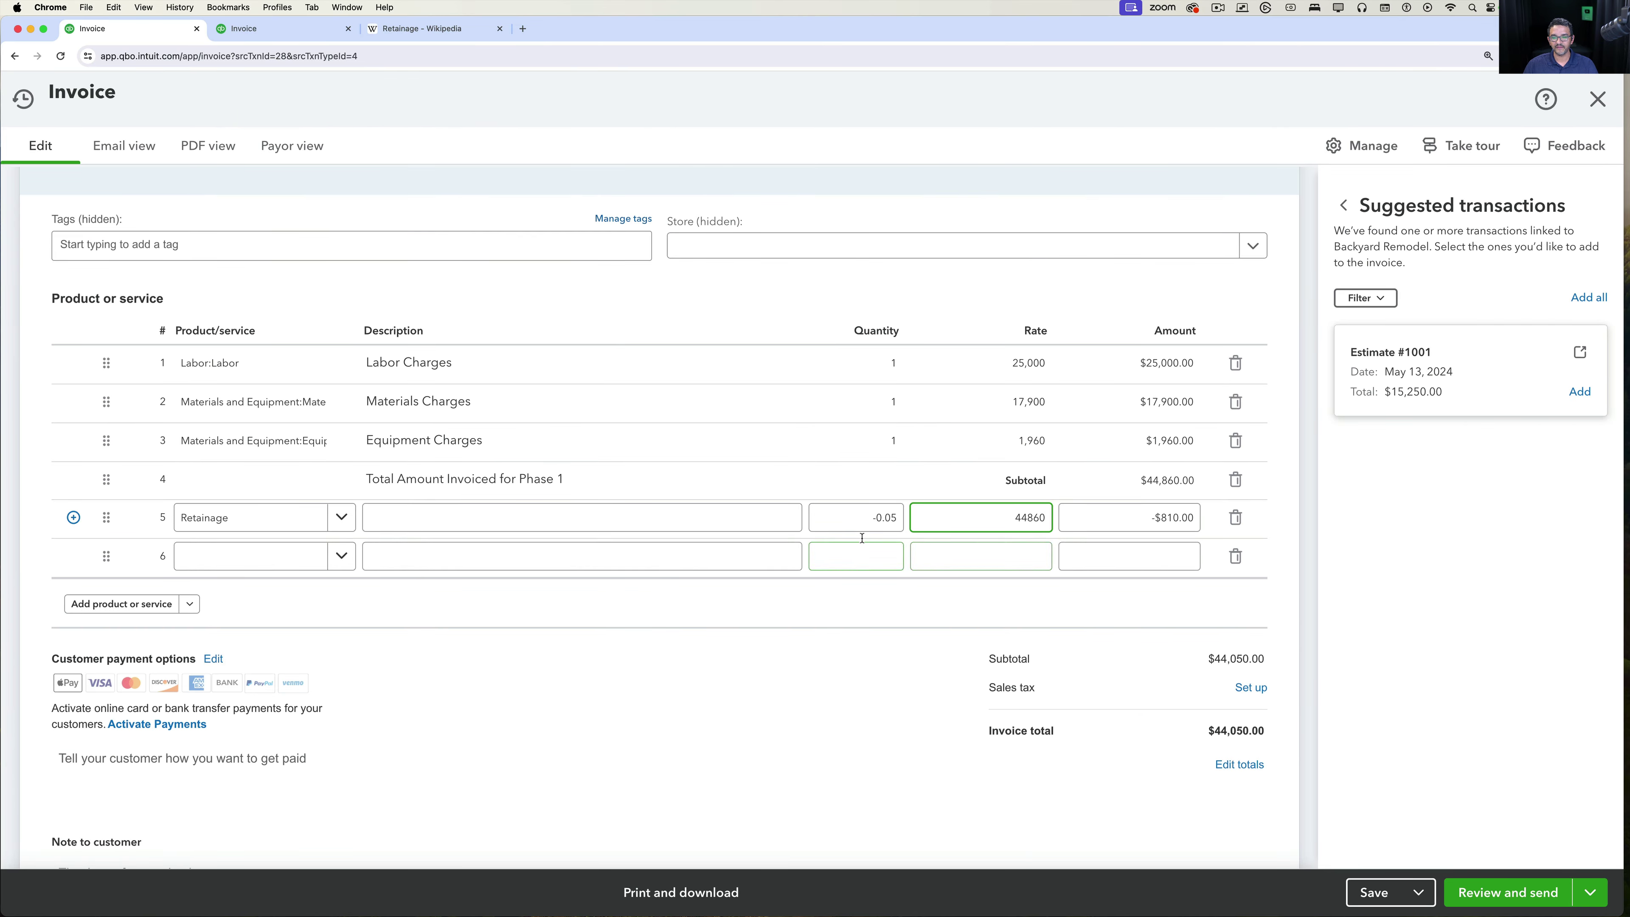
{"action": "left_click", "coordinate": [874, 517]}
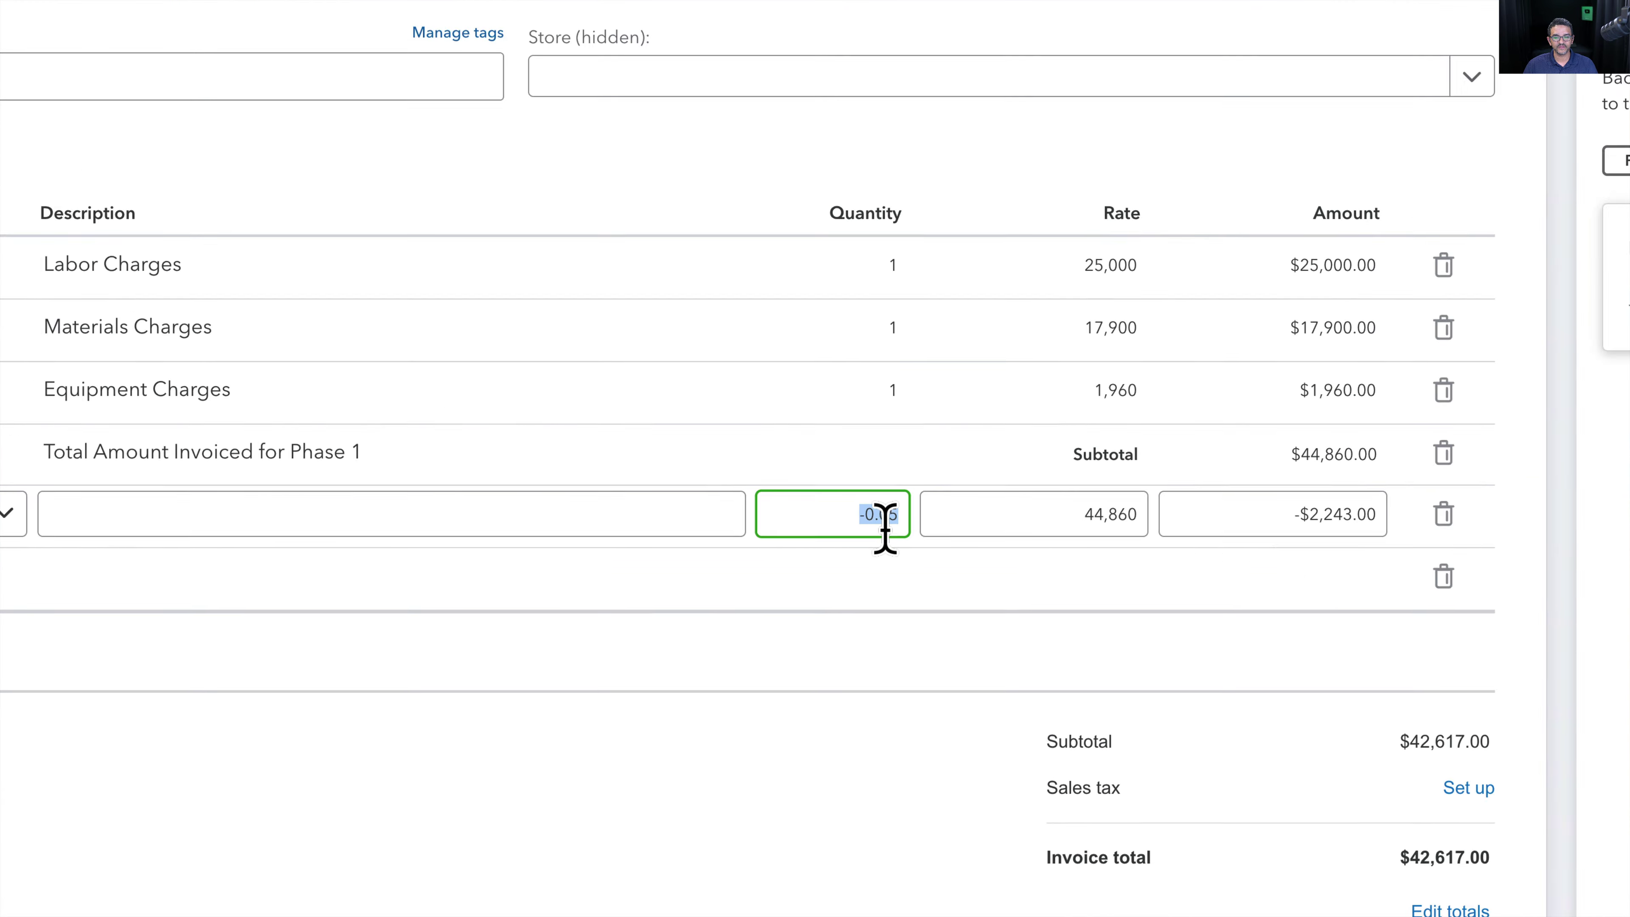
{"action": "left_click", "coordinate": [898, 514]}
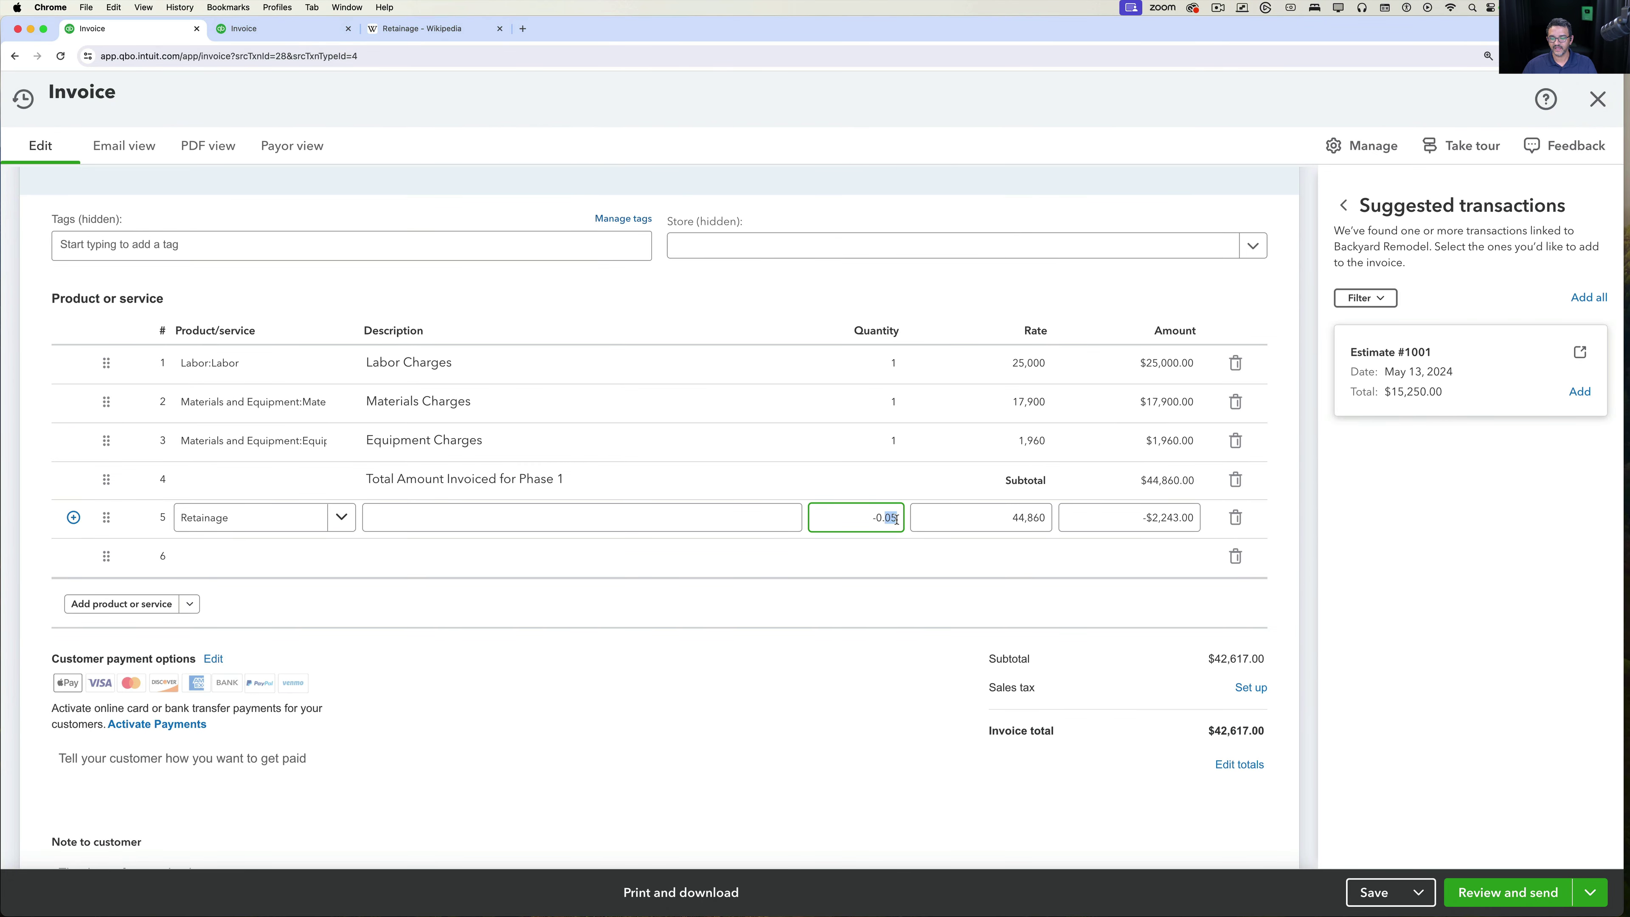
{"action": "key", "text": "Tab"}
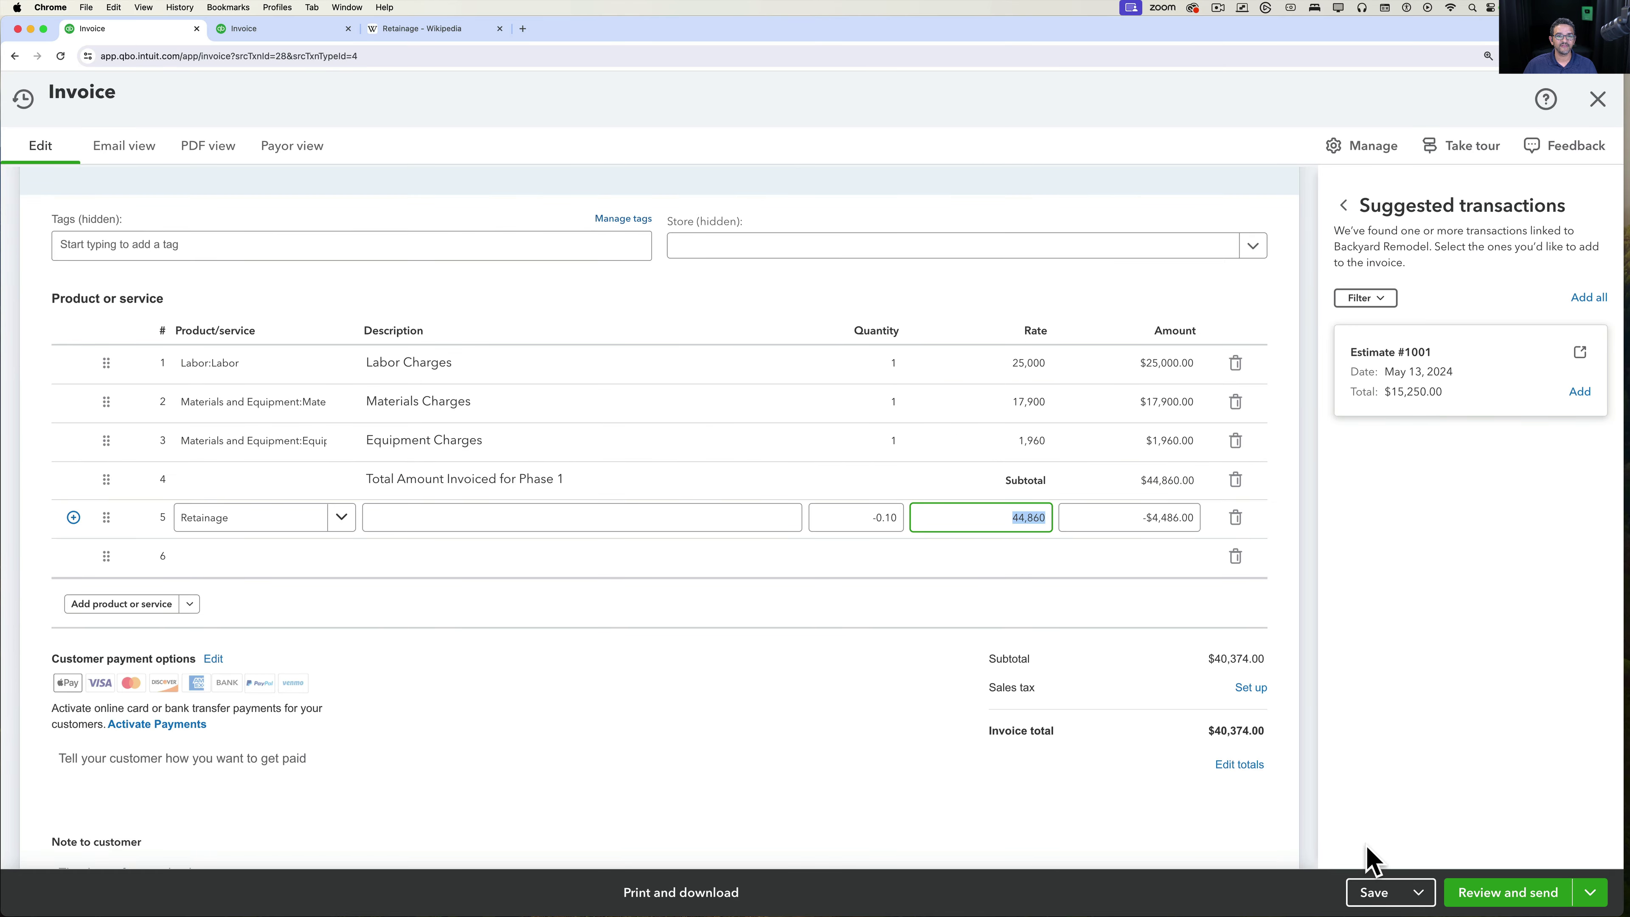
Save and close the copied Backyard Remodel invoice and rerun the retainage transaction report.
{"action": "left_click", "coordinate": [1374, 893]}
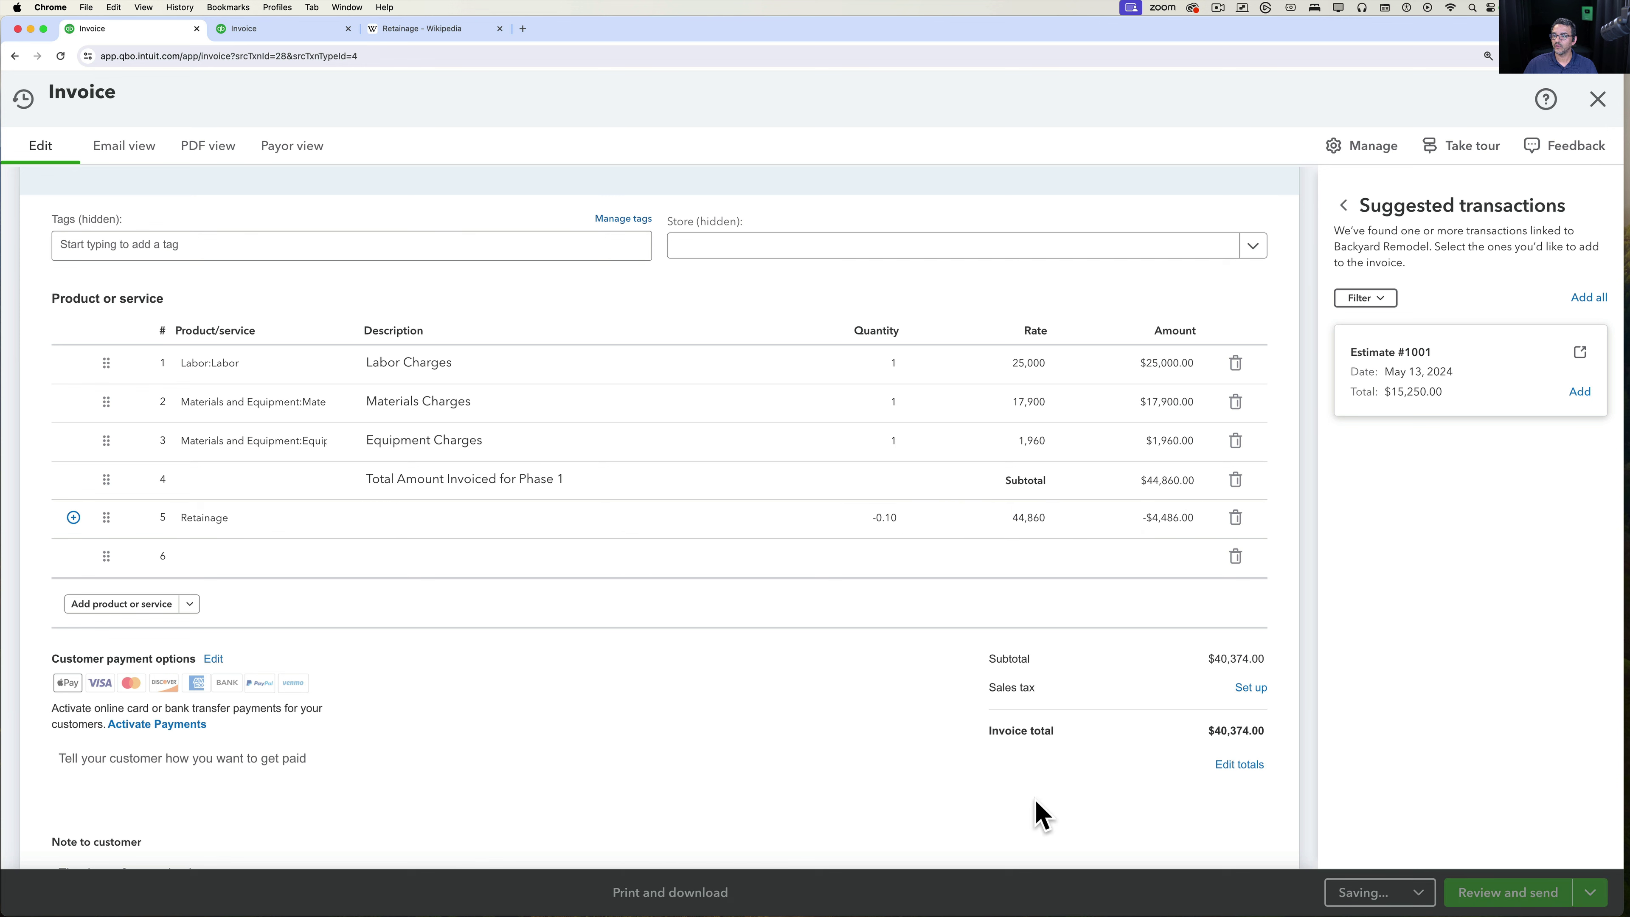
{"action": "left_click", "coordinate": [1597, 99]}
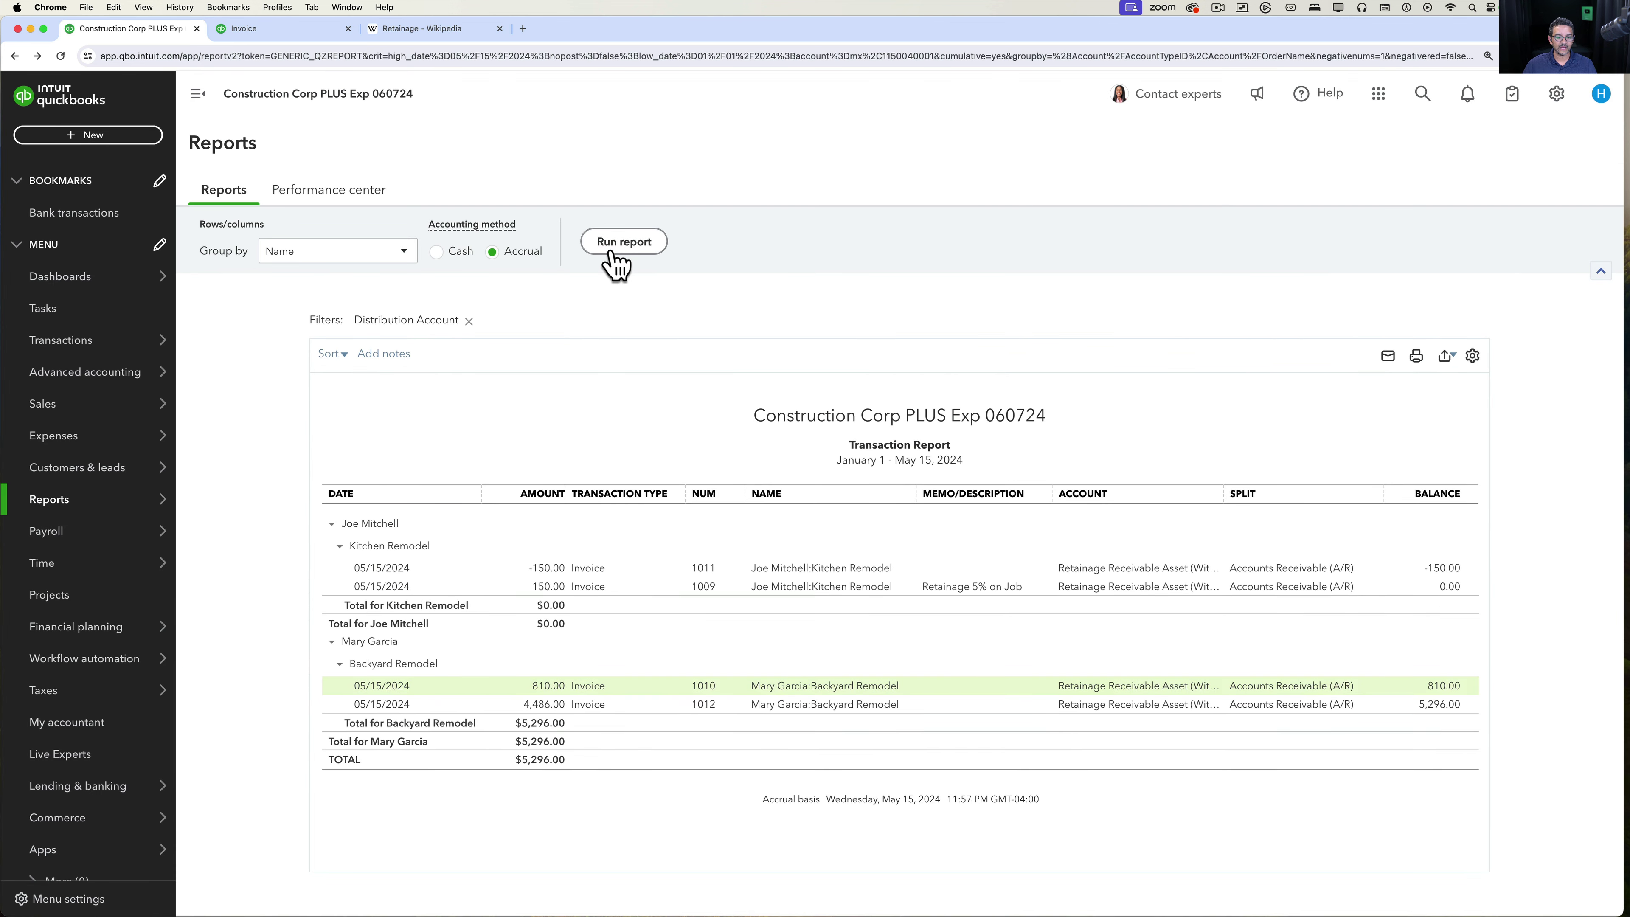
{"action": "left_click", "coordinate": [618, 247]}
Review the retainage report by customer and project and return to the balance sheet to check the Retainage Receivable Asset.
{"action": "scroll", "coordinate": [661, 835], "scroll_direction": "down", "scroll_amount": 1}
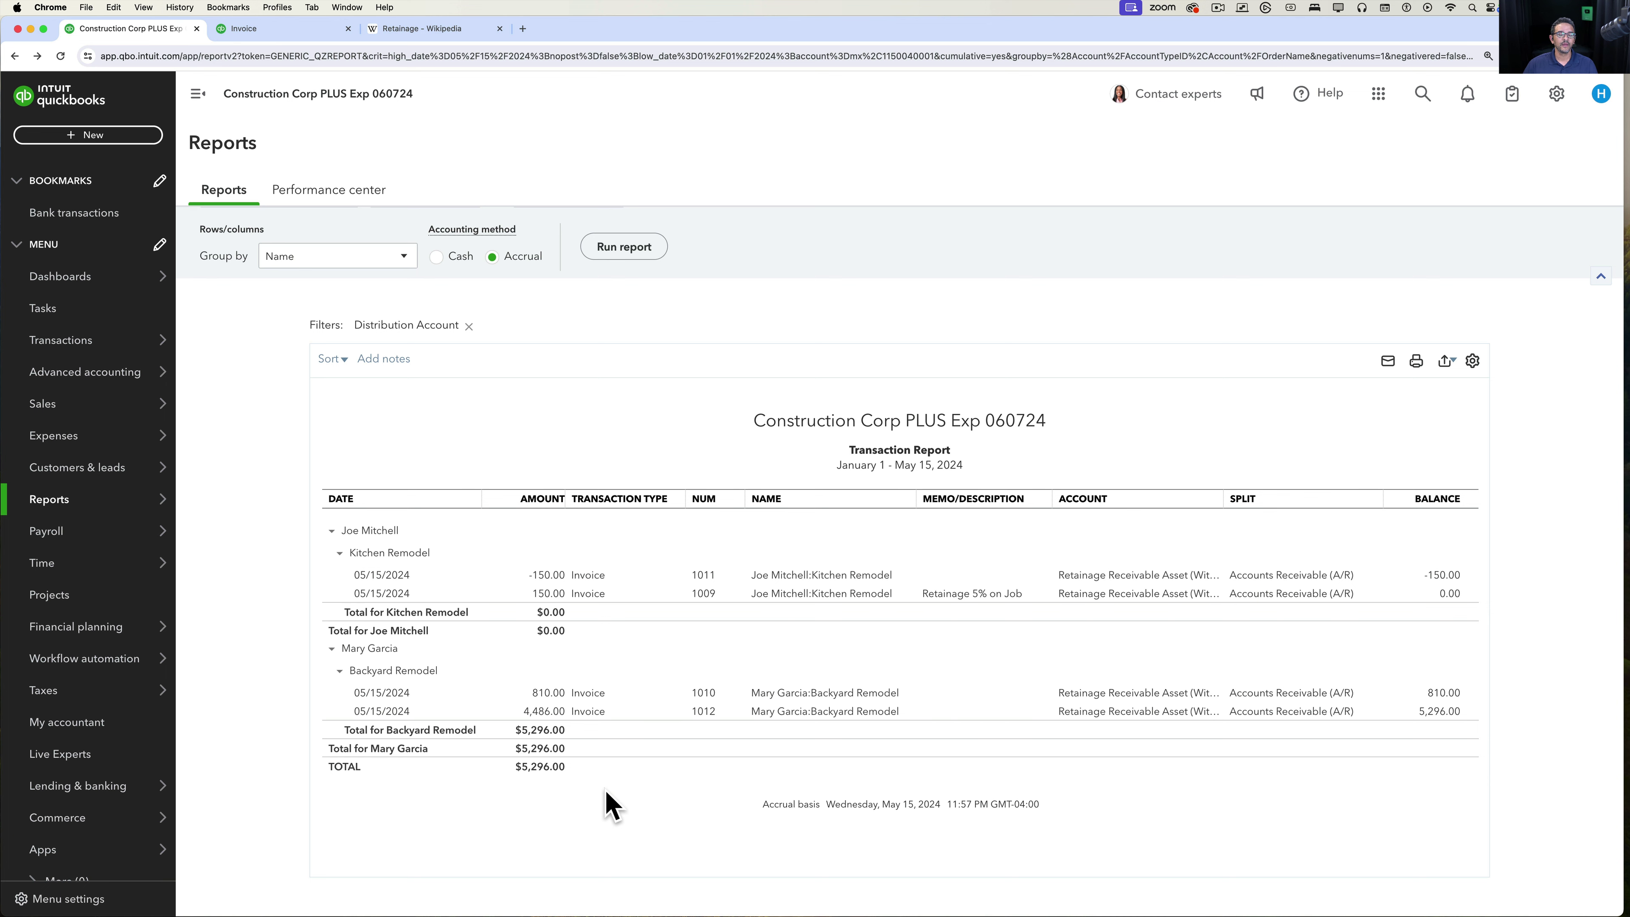
{"action": "scroll", "coordinate": [613, 806], "scroll_direction": "up", "scroll_amount": 1}
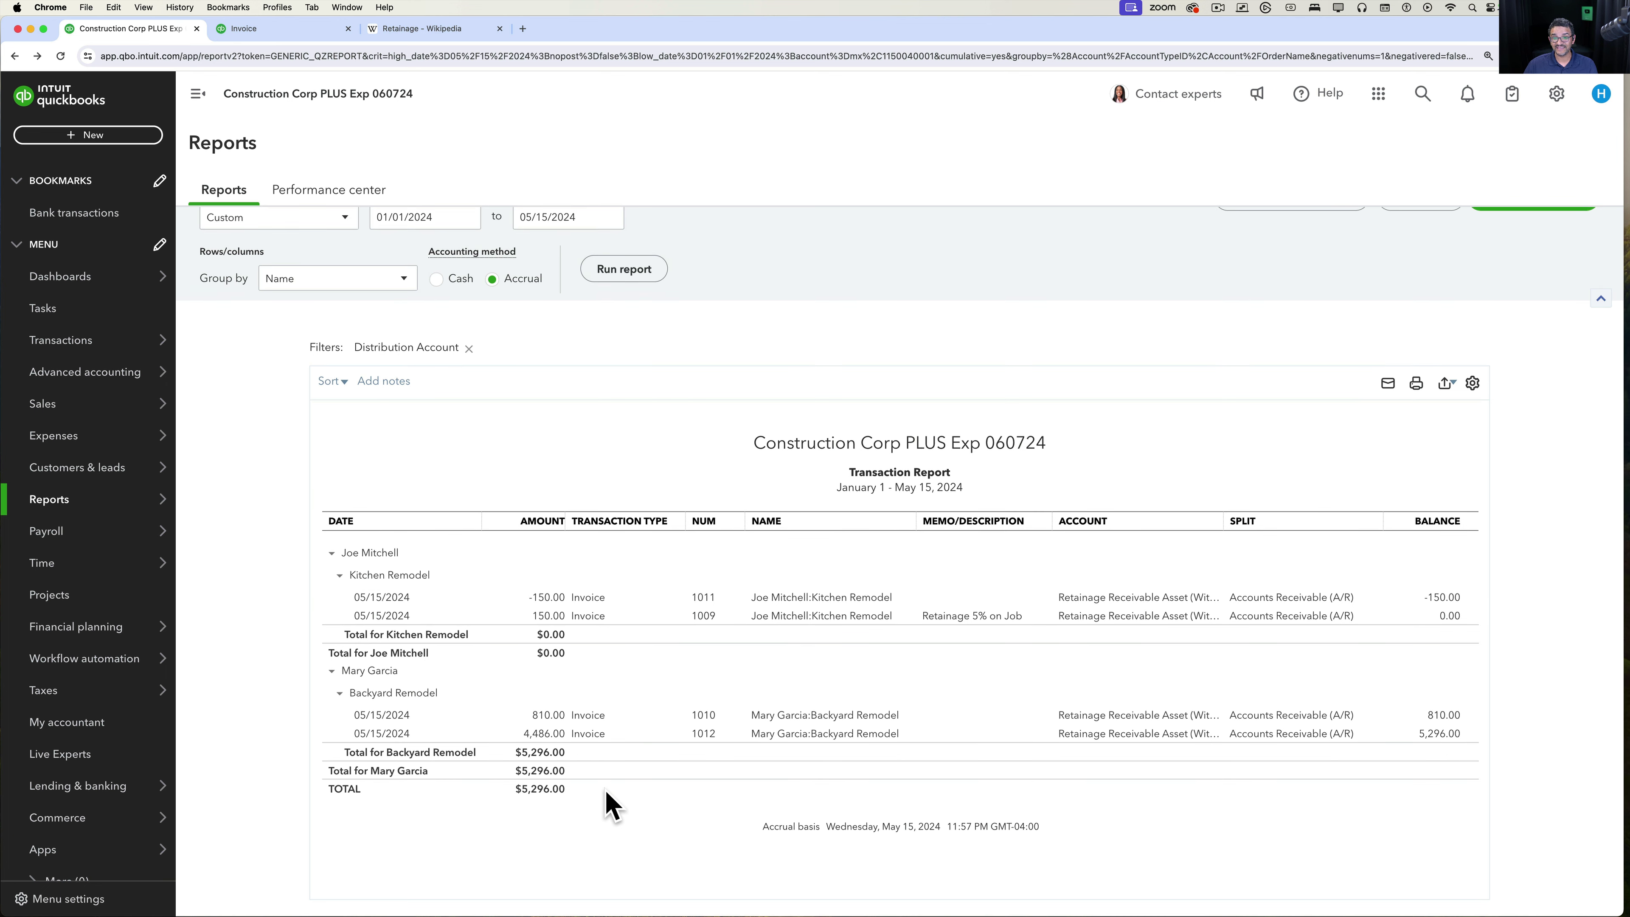
{"action": "scroll", "coordinate": [305, 437], "scroll_direction": "up", "scroll_amount": 2}
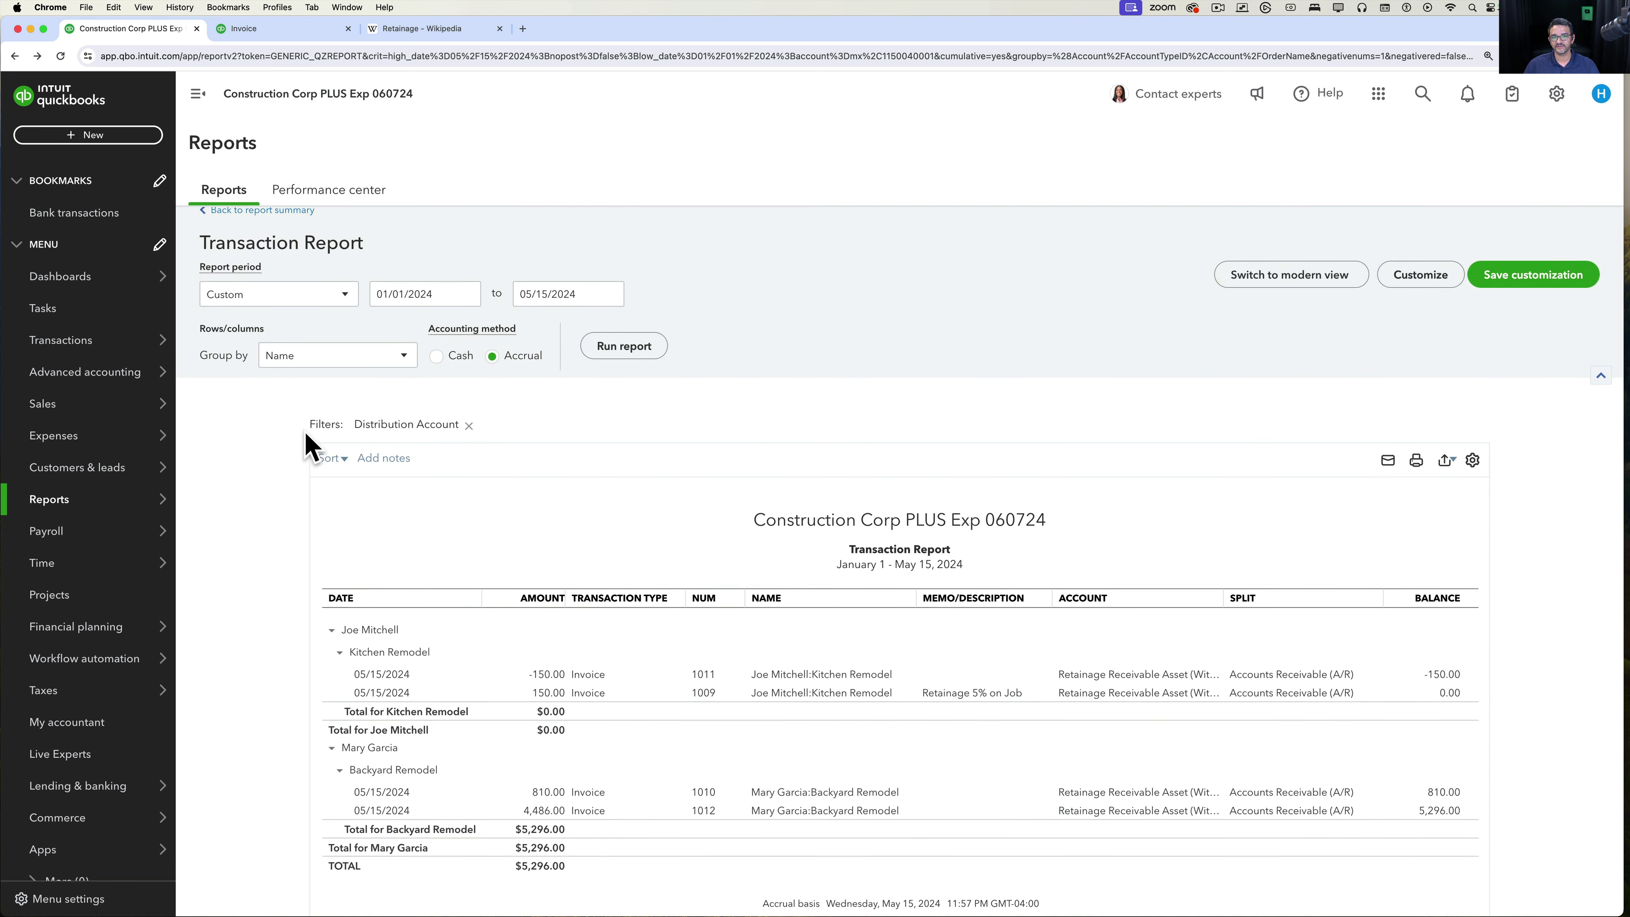
{"action": "scroll", "coordinate": [304, 430], "scroll_direction": "up", "scroll_amount": 1}
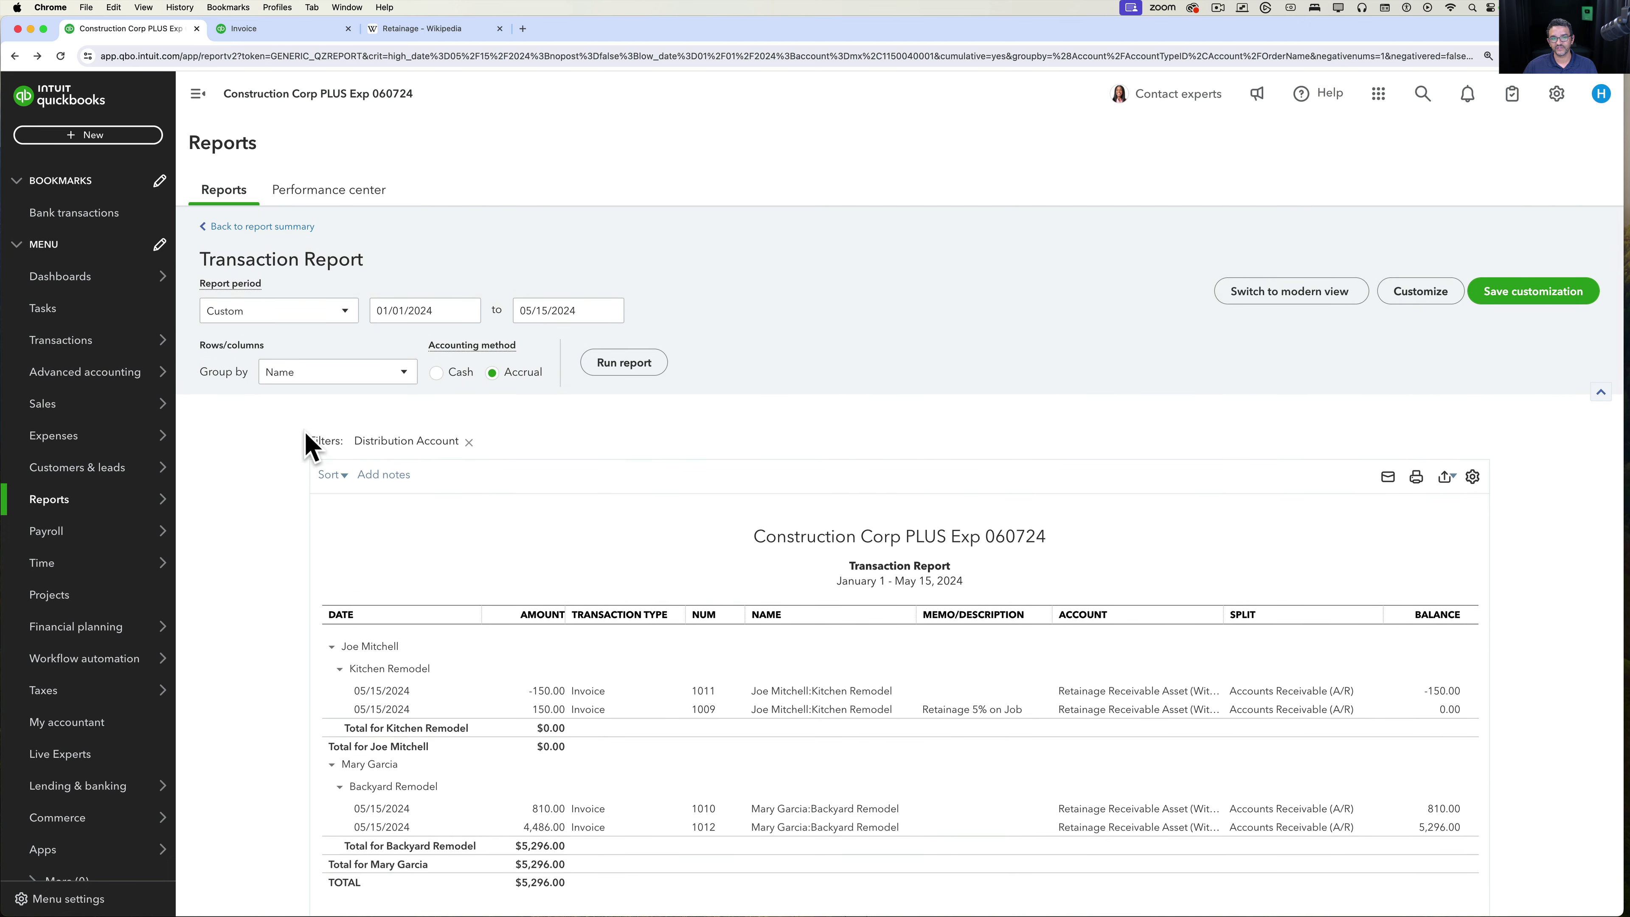
{"action": "left_click", "coordinate": [264, 227]}
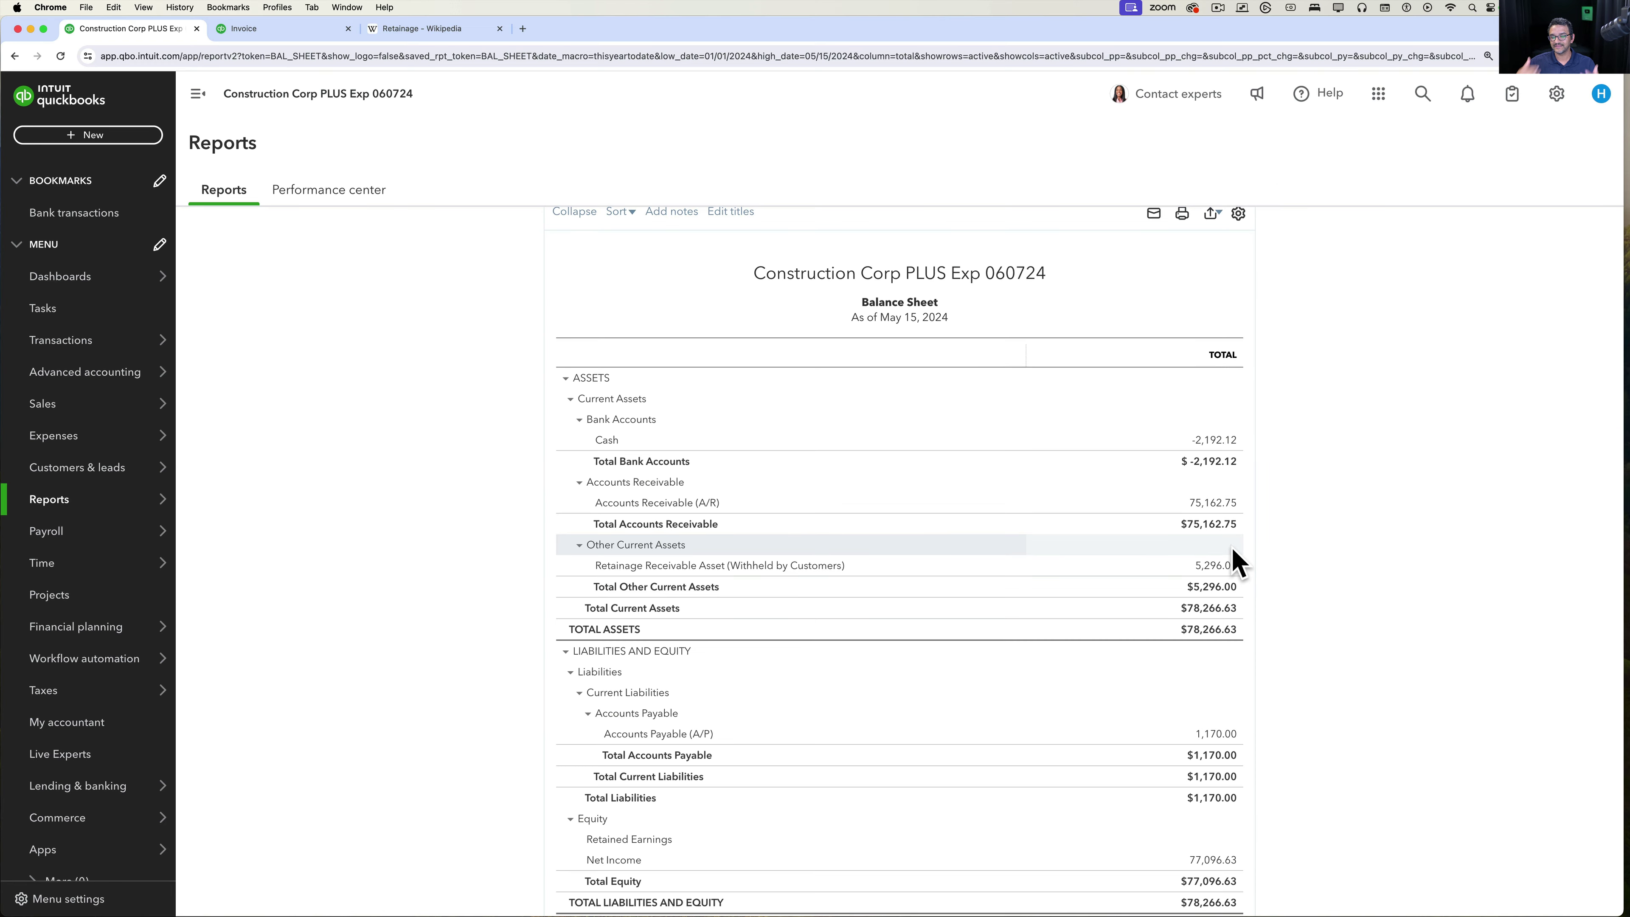
{"action": "scroll", "coordinate": [1231, 546], "scroll_direction": "down", "scroll_amount": 1}
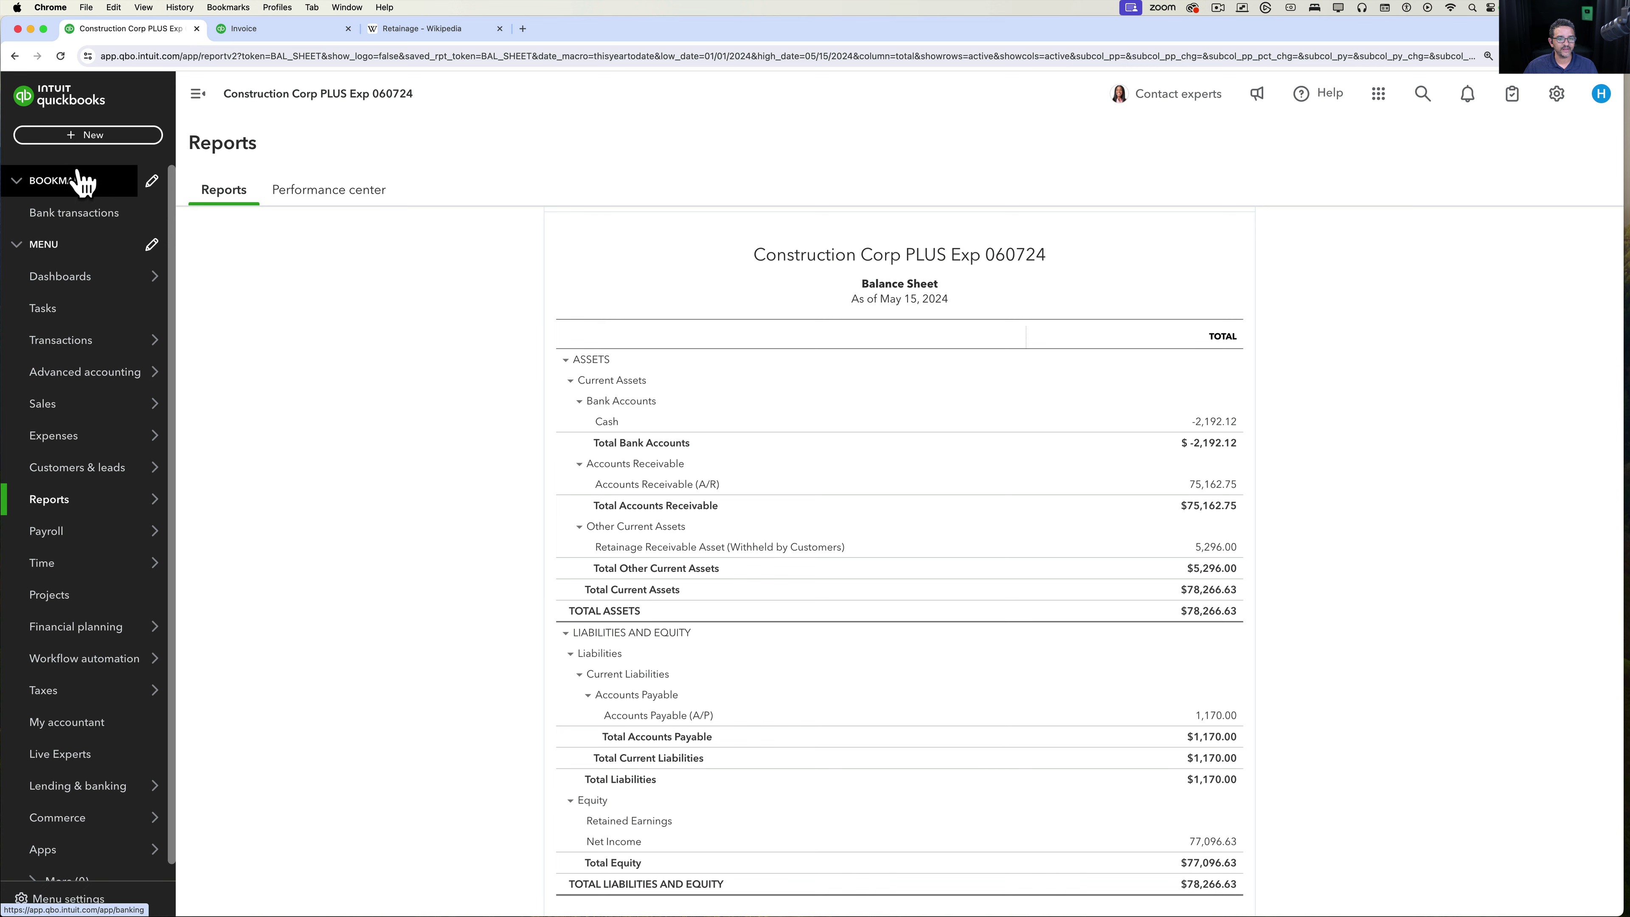
Create a new bill for the vendor Garcia Plumbing.
{"action": "left_click", "coordinate": [50, 137]}
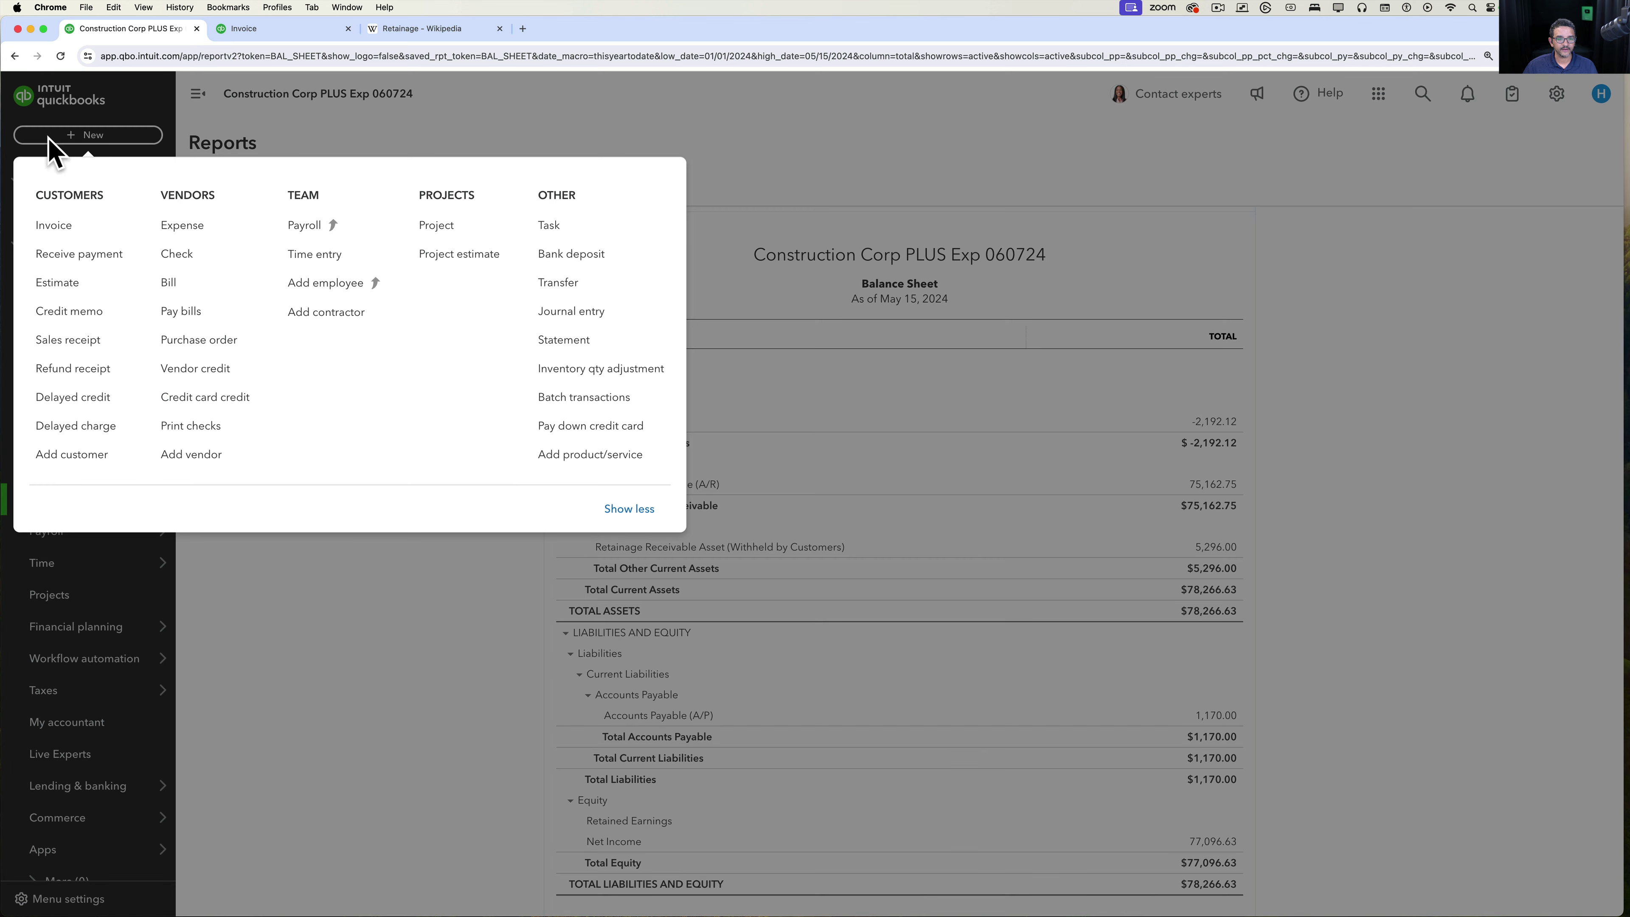
{"action": "left_click", "coordinate": [181, 287]}
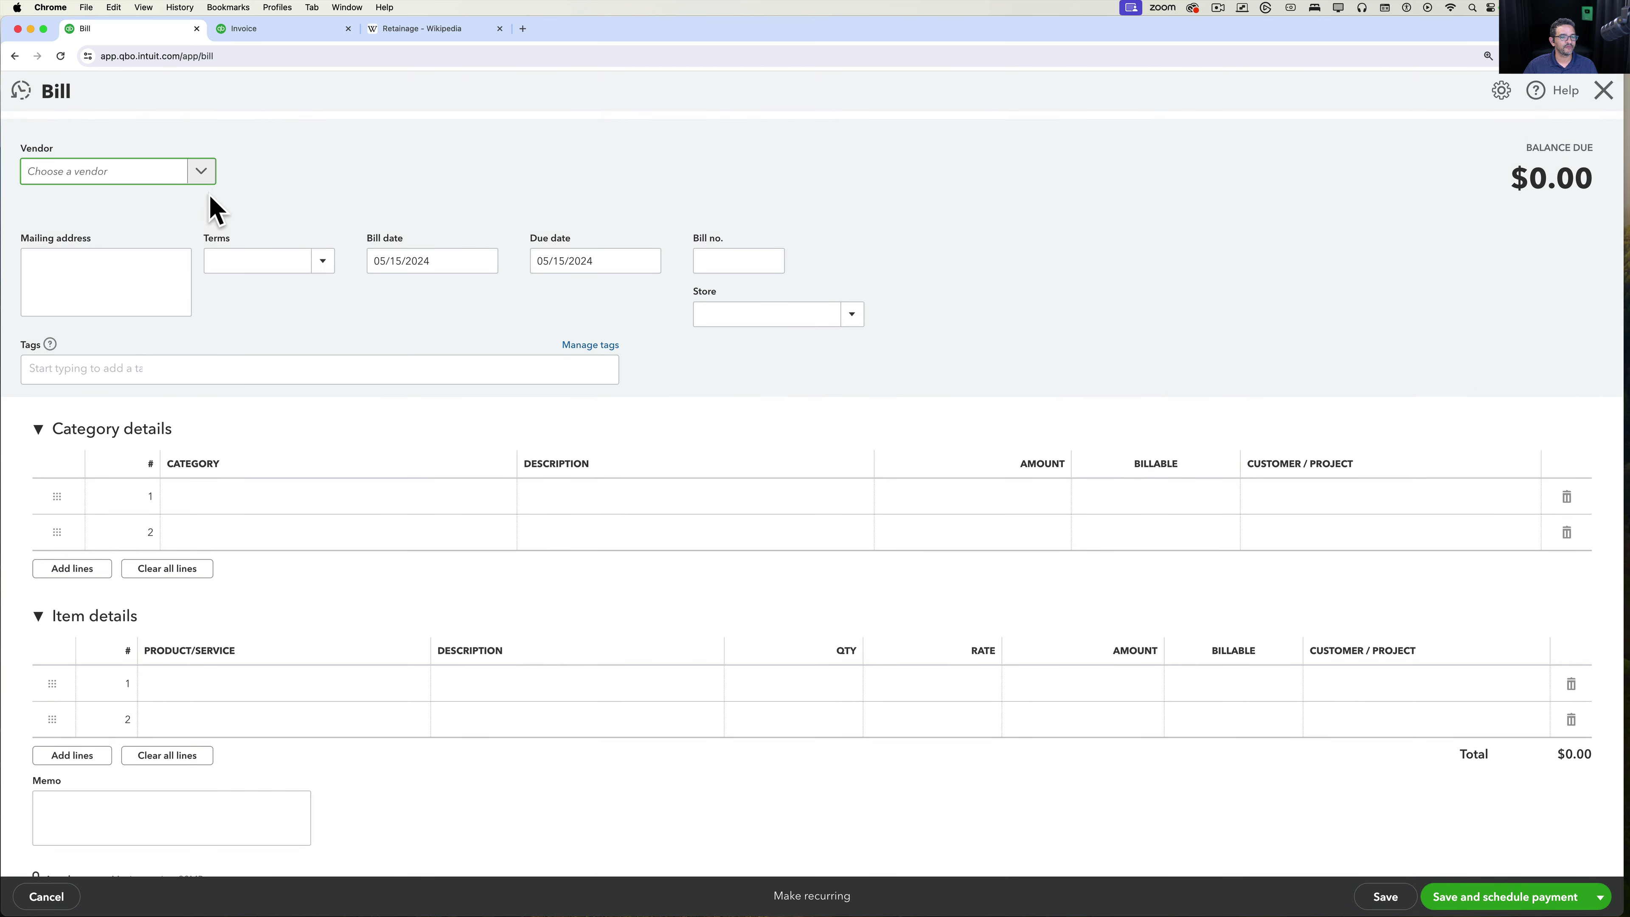
{"action": "left_click", "coordinate": [205, 172]}
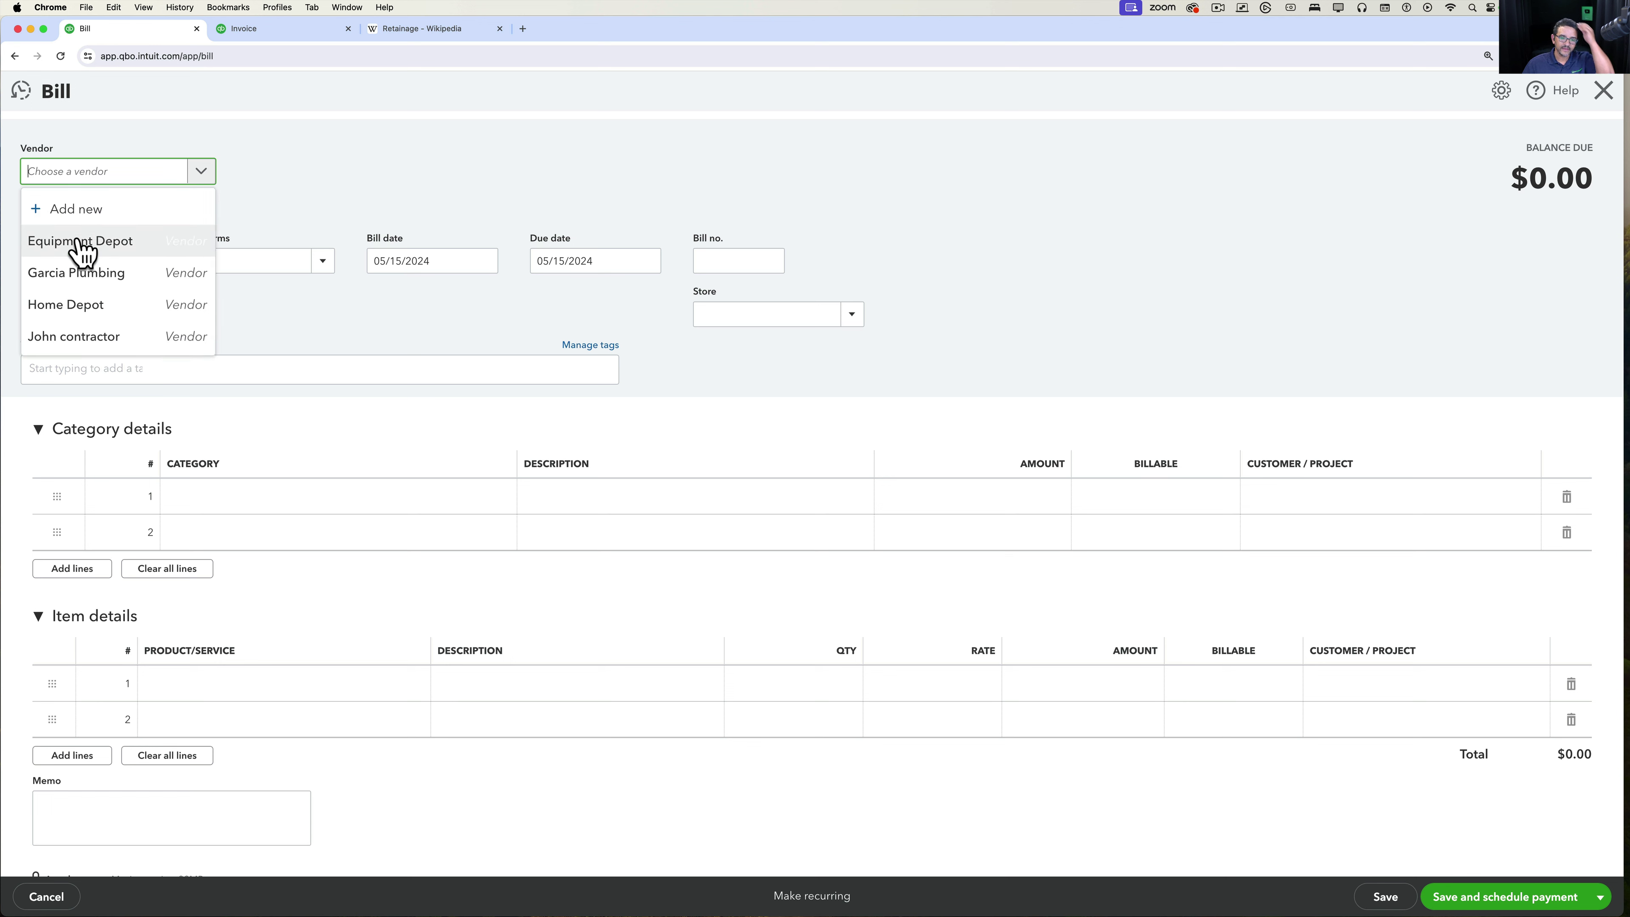
{"action": "left_click", "coordinate": [73, 273]}
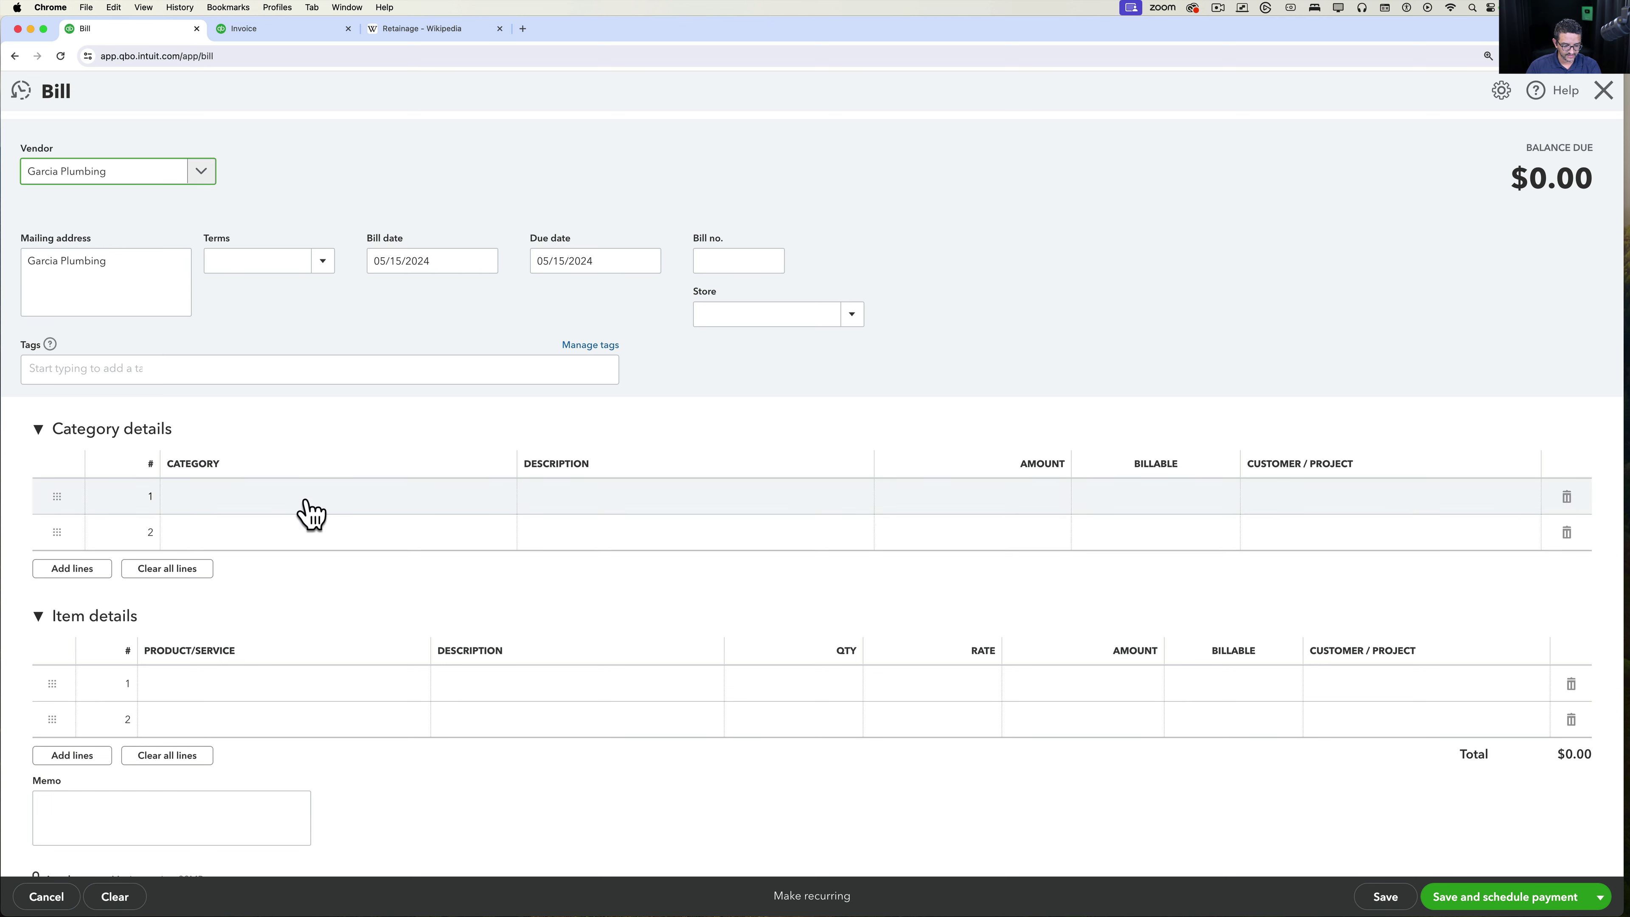
Add a category line of 18,000 for Cost of labor - COGS to the bill.
{"action": "left_click", "coordinate": [263, 506]}
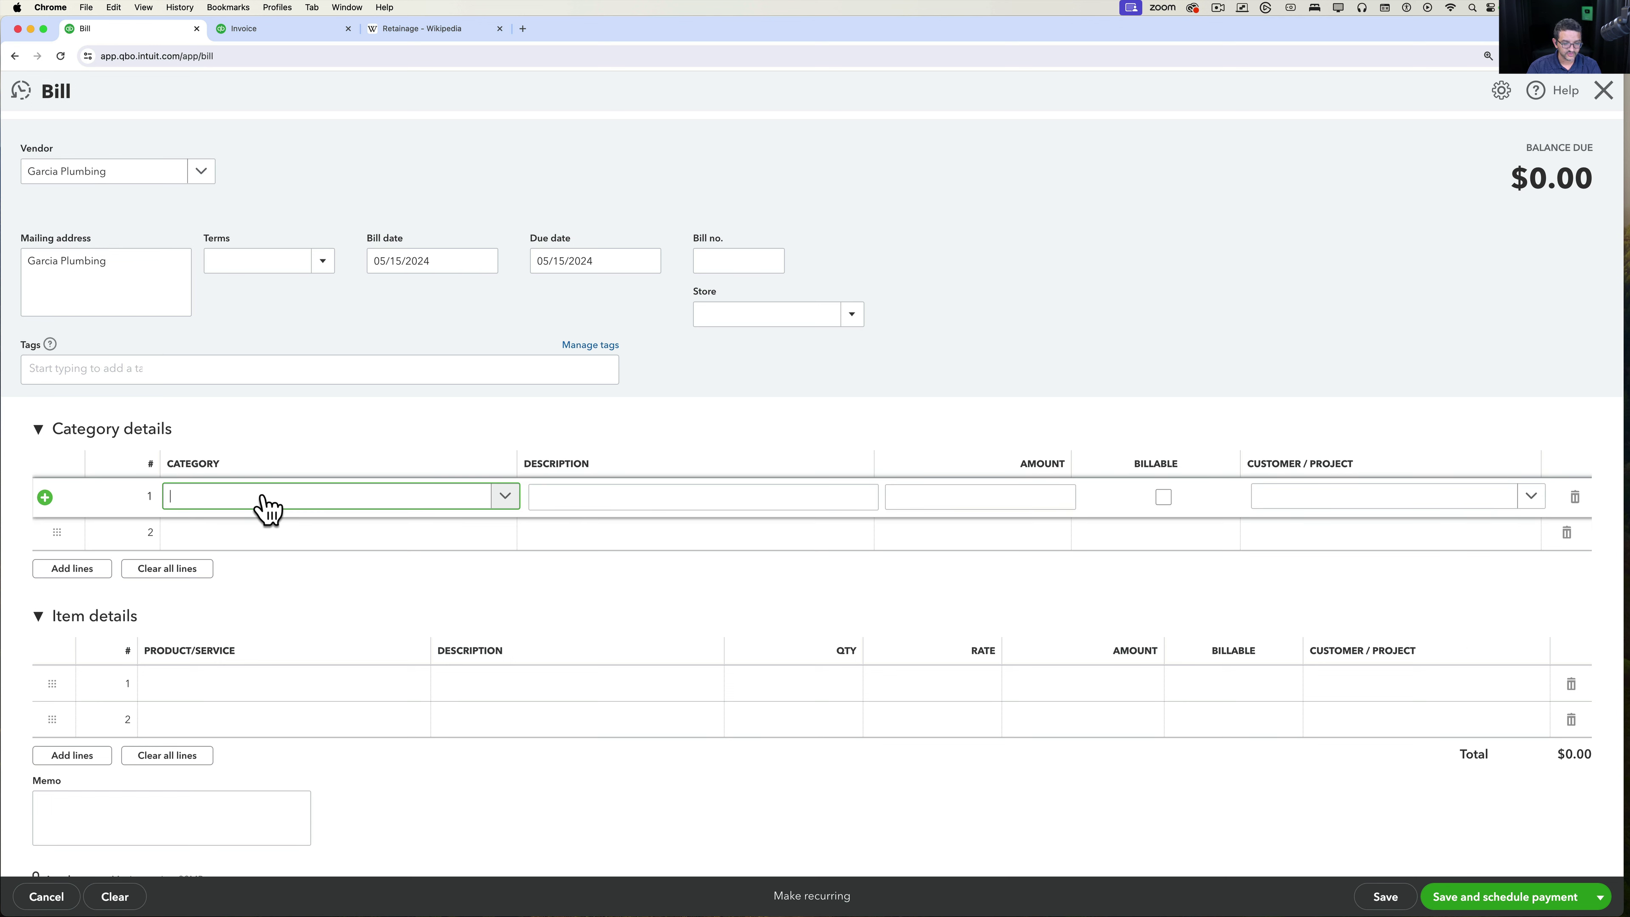
{"action": "type", "text": "cog"}
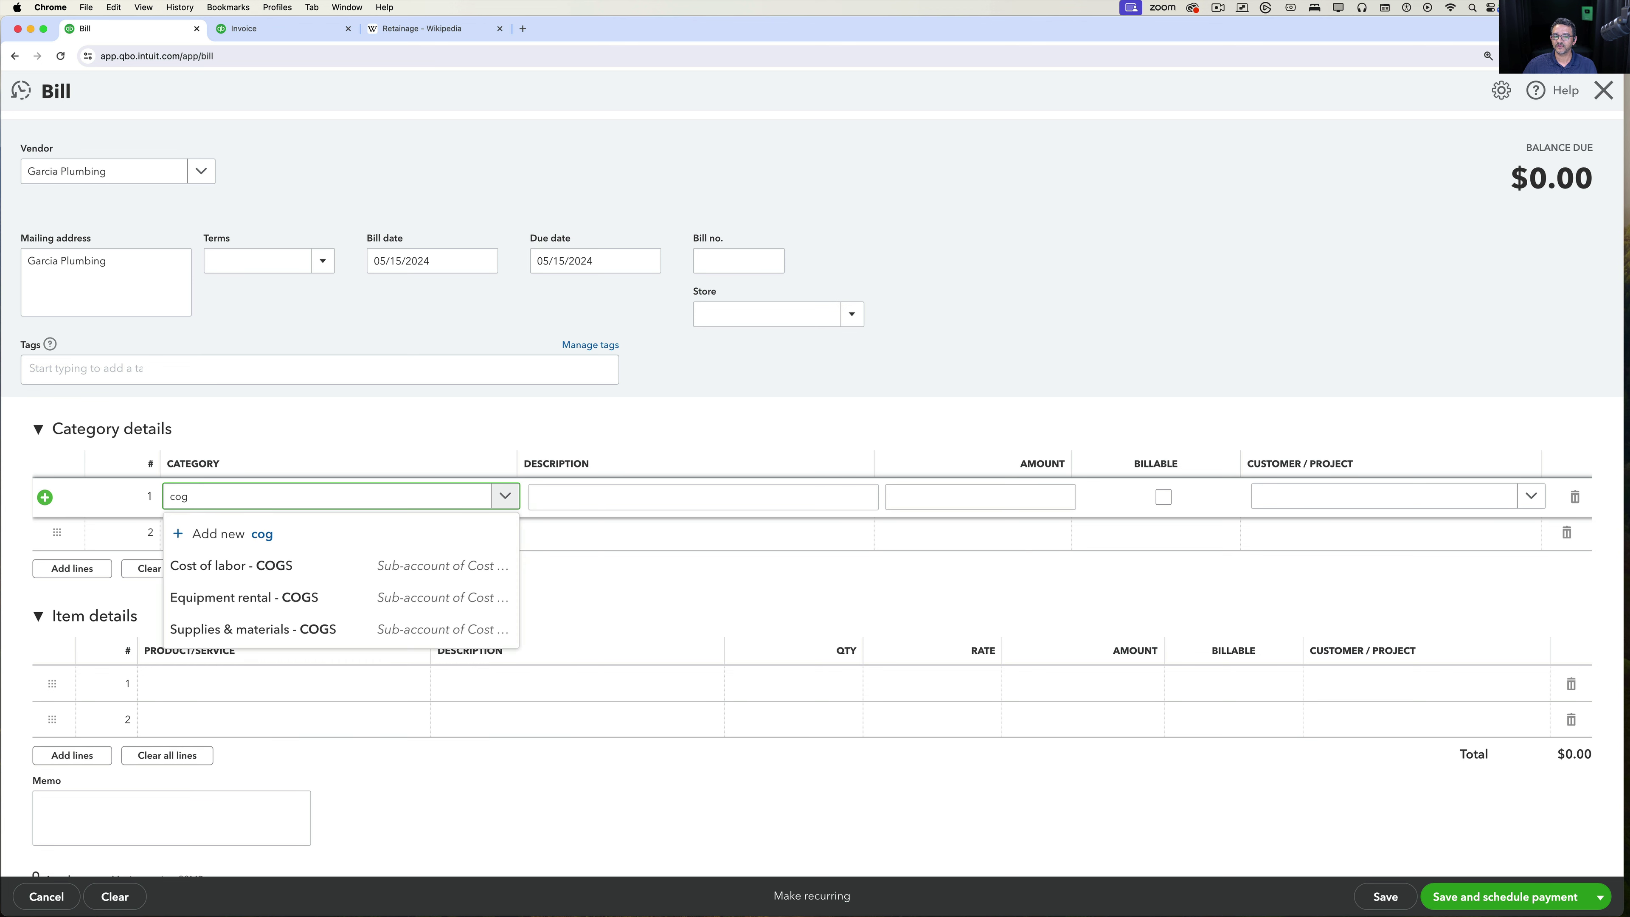
{"action": "left_click", "coordinate": [301, 577]}
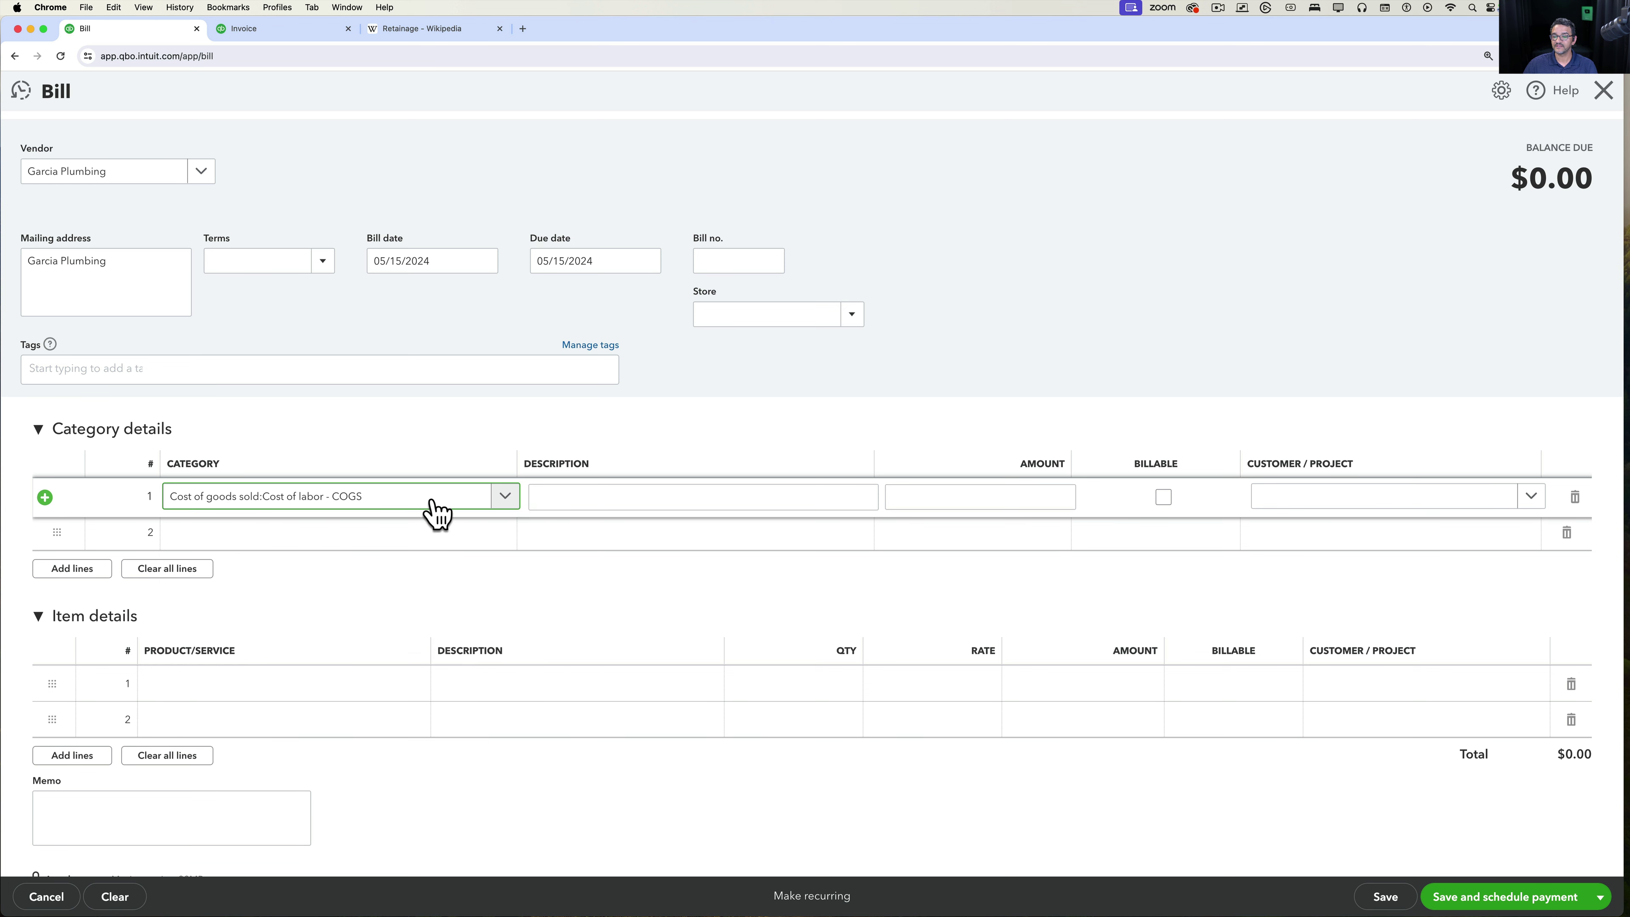
{"action": "left_click", "coordinate": [1034, 499]}
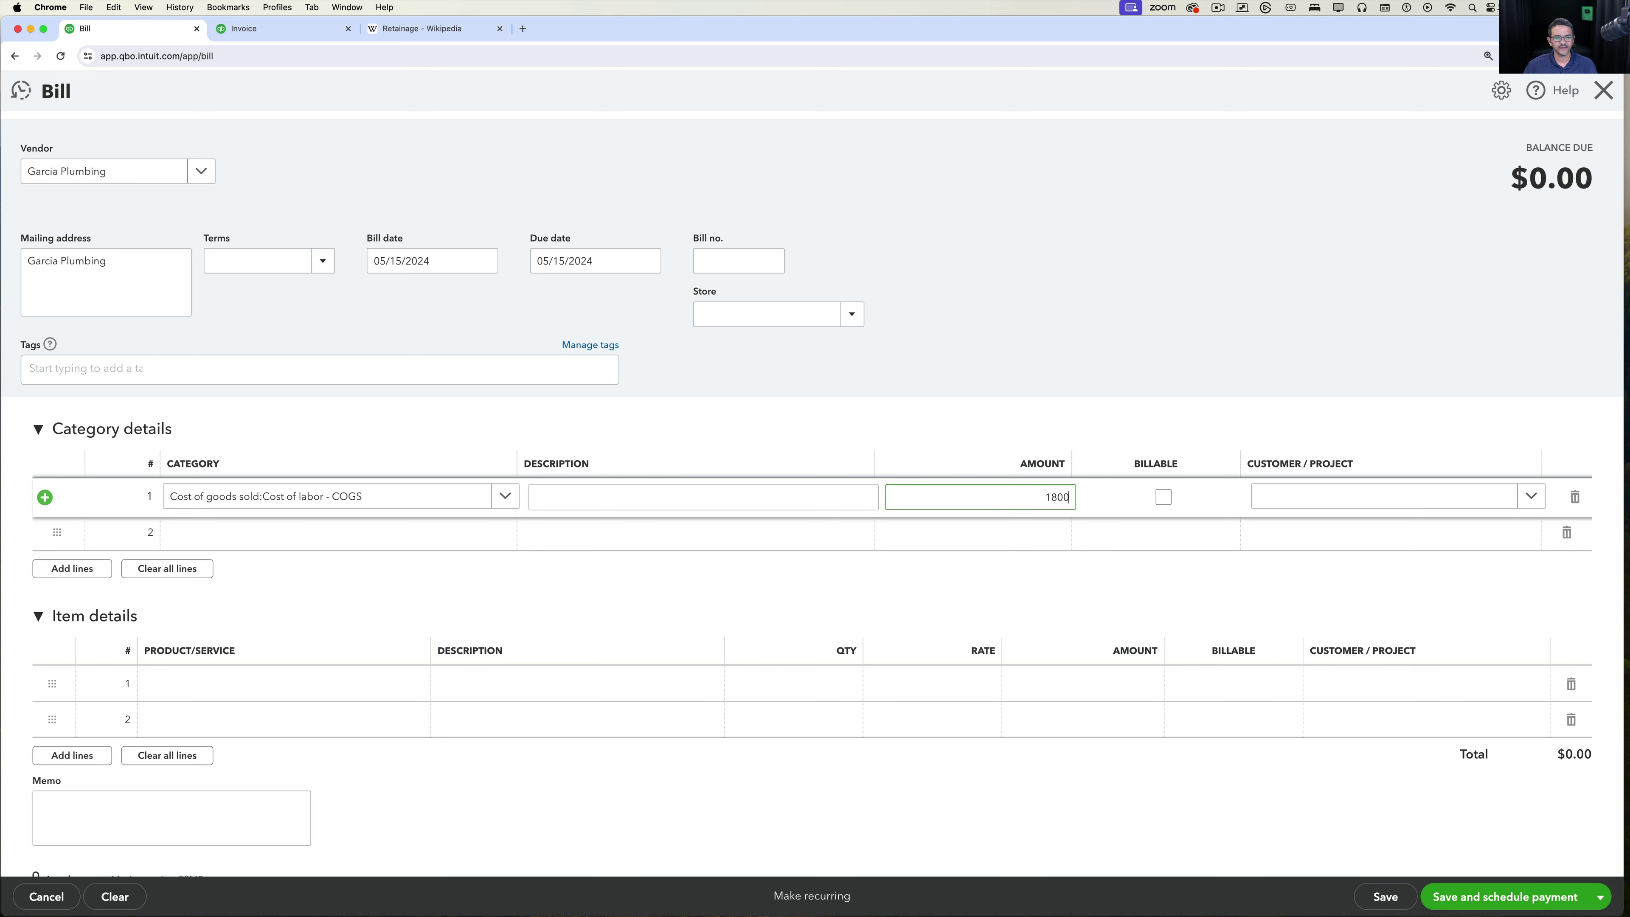
{"action": "left_click", "coordinate": [1043, 600]}
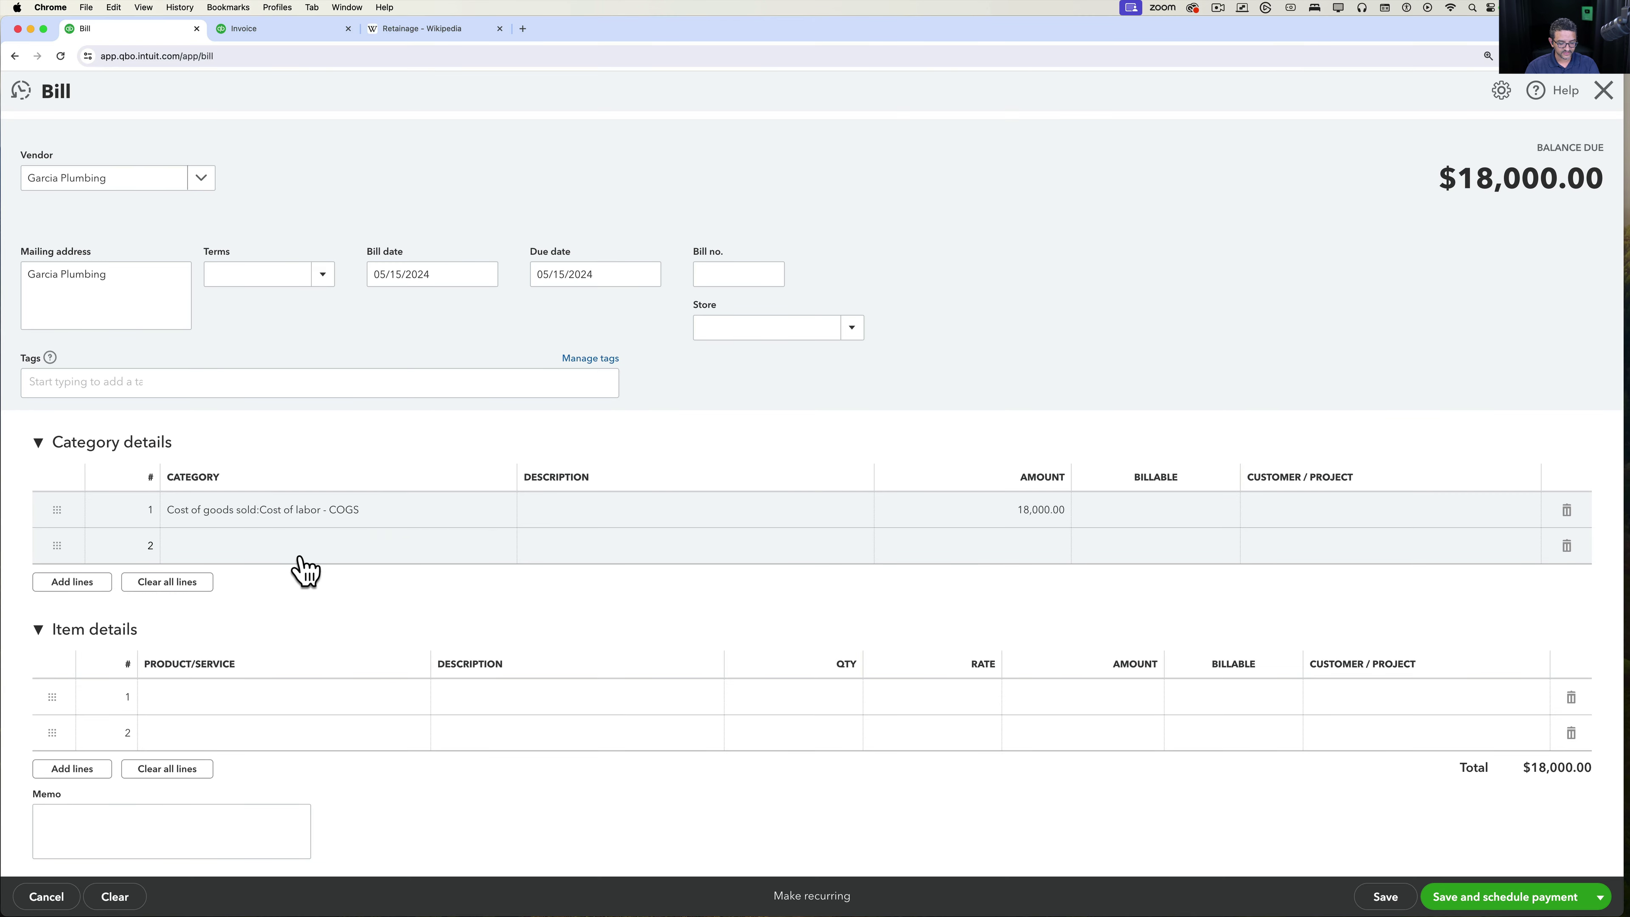
Add a second category line for Retainage Payable Liability (Withheld from Suppliers) at -900, 5 percent of 18,000.
{"action": "left_click", "coordinate": [284, 603]}
{"action": "left_click", "coordinate": [241, 553]}
{"action": "type", "text": "retai"}
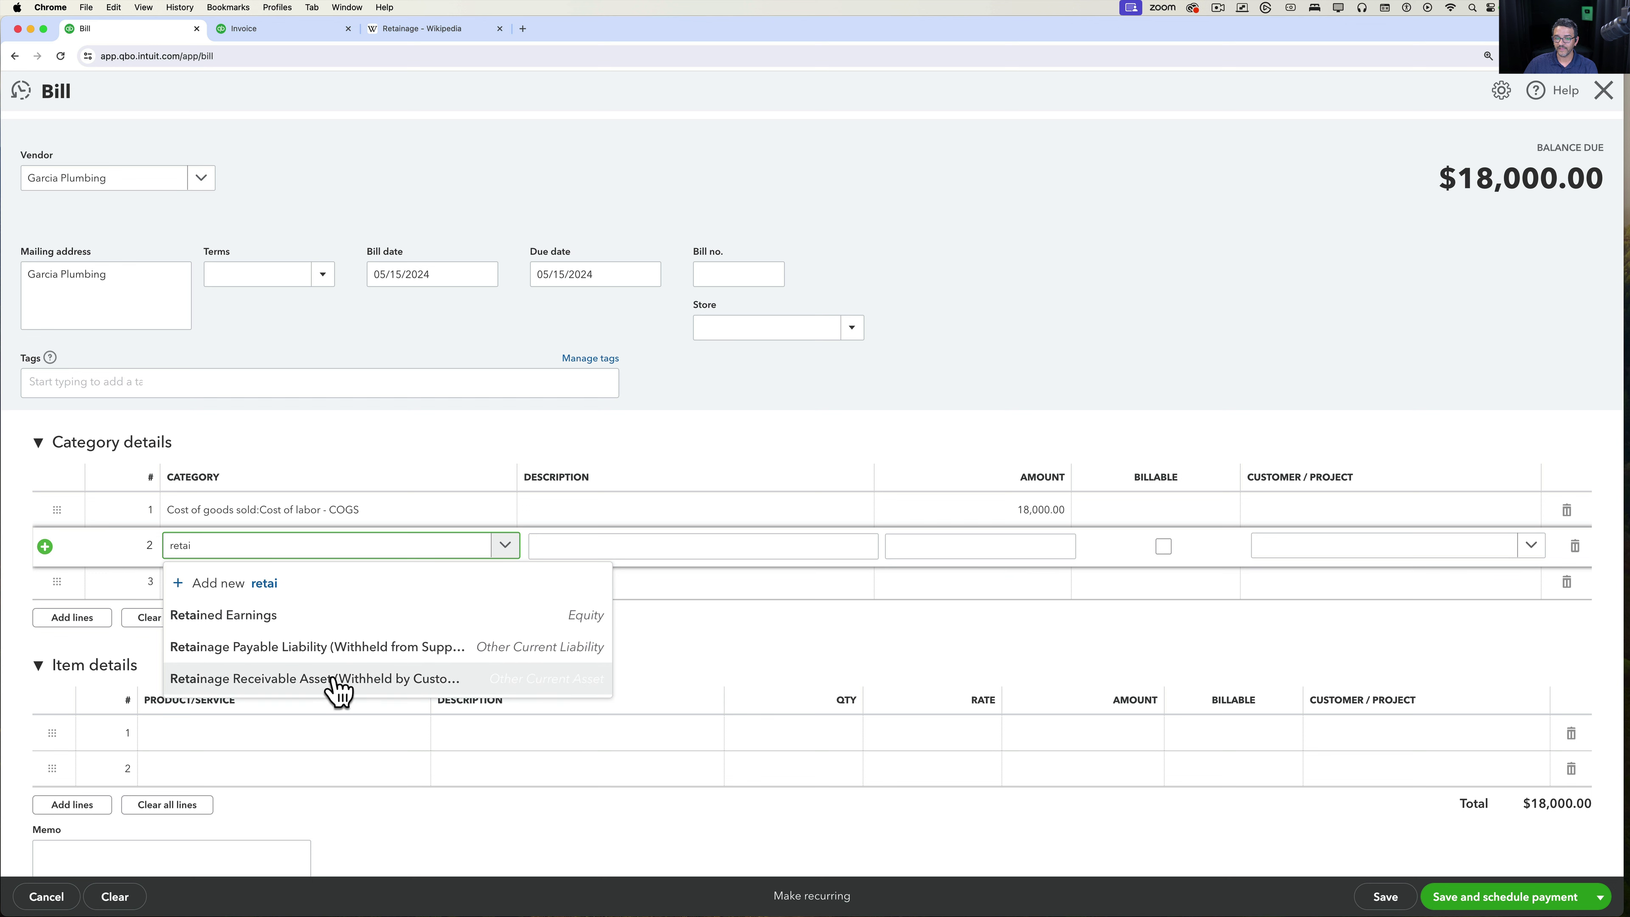
{"action": "left_click", "coordinate": [247, 649]}
{"action": "left_click", "coordinate": [1005, 546]}
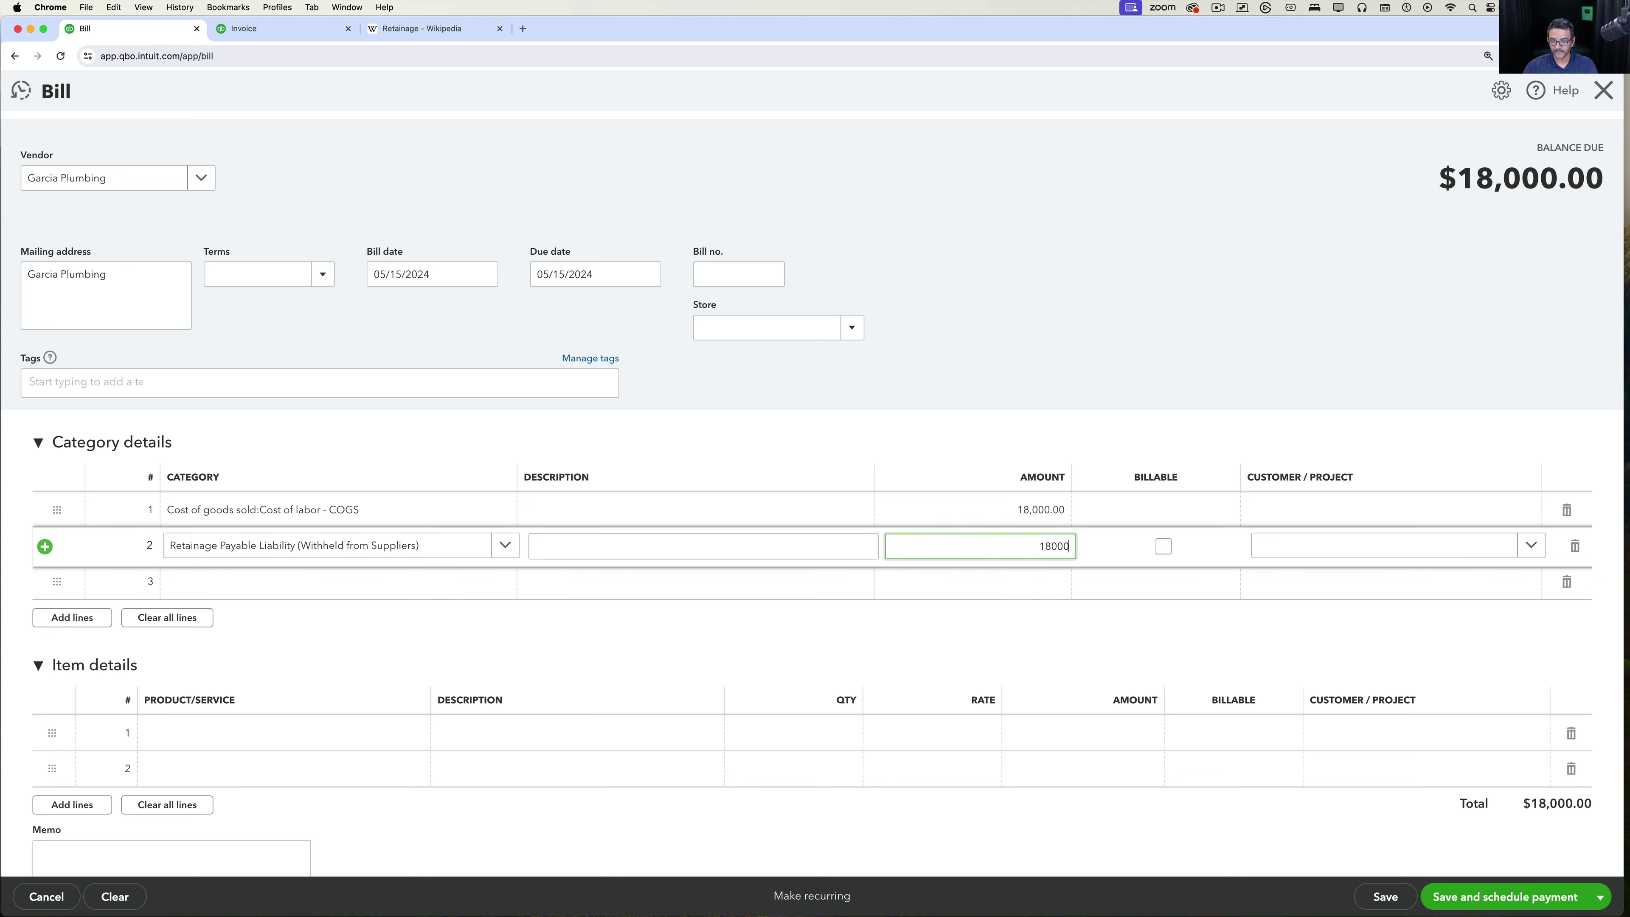
{"action": "type", "text": "18000*0.05"}
{"action": "key", "text": "Tab"}
{"action": "left_click", "coordinate": [1012, 553]}
{"action": "left_click", "coordinate": [1037, 646]}
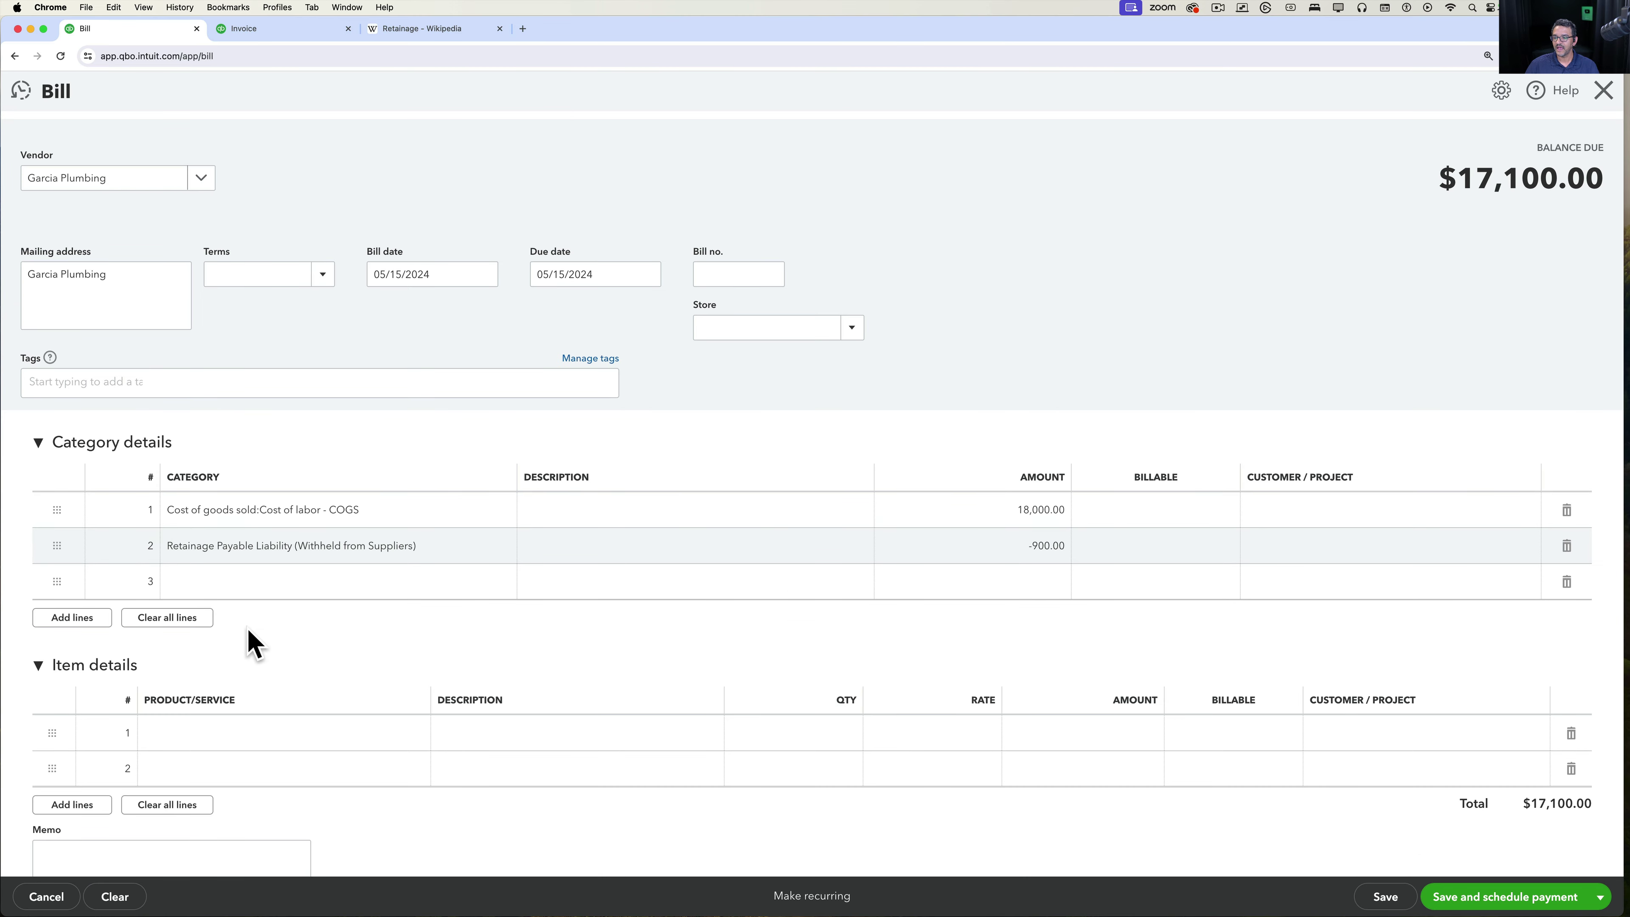
Delete both the labor cost and retainage category lines from the bill.
{"action": "left_click", "coordinate": [1566, 510]}
{"action": "left_click", "coordinate": [1566, 499]}
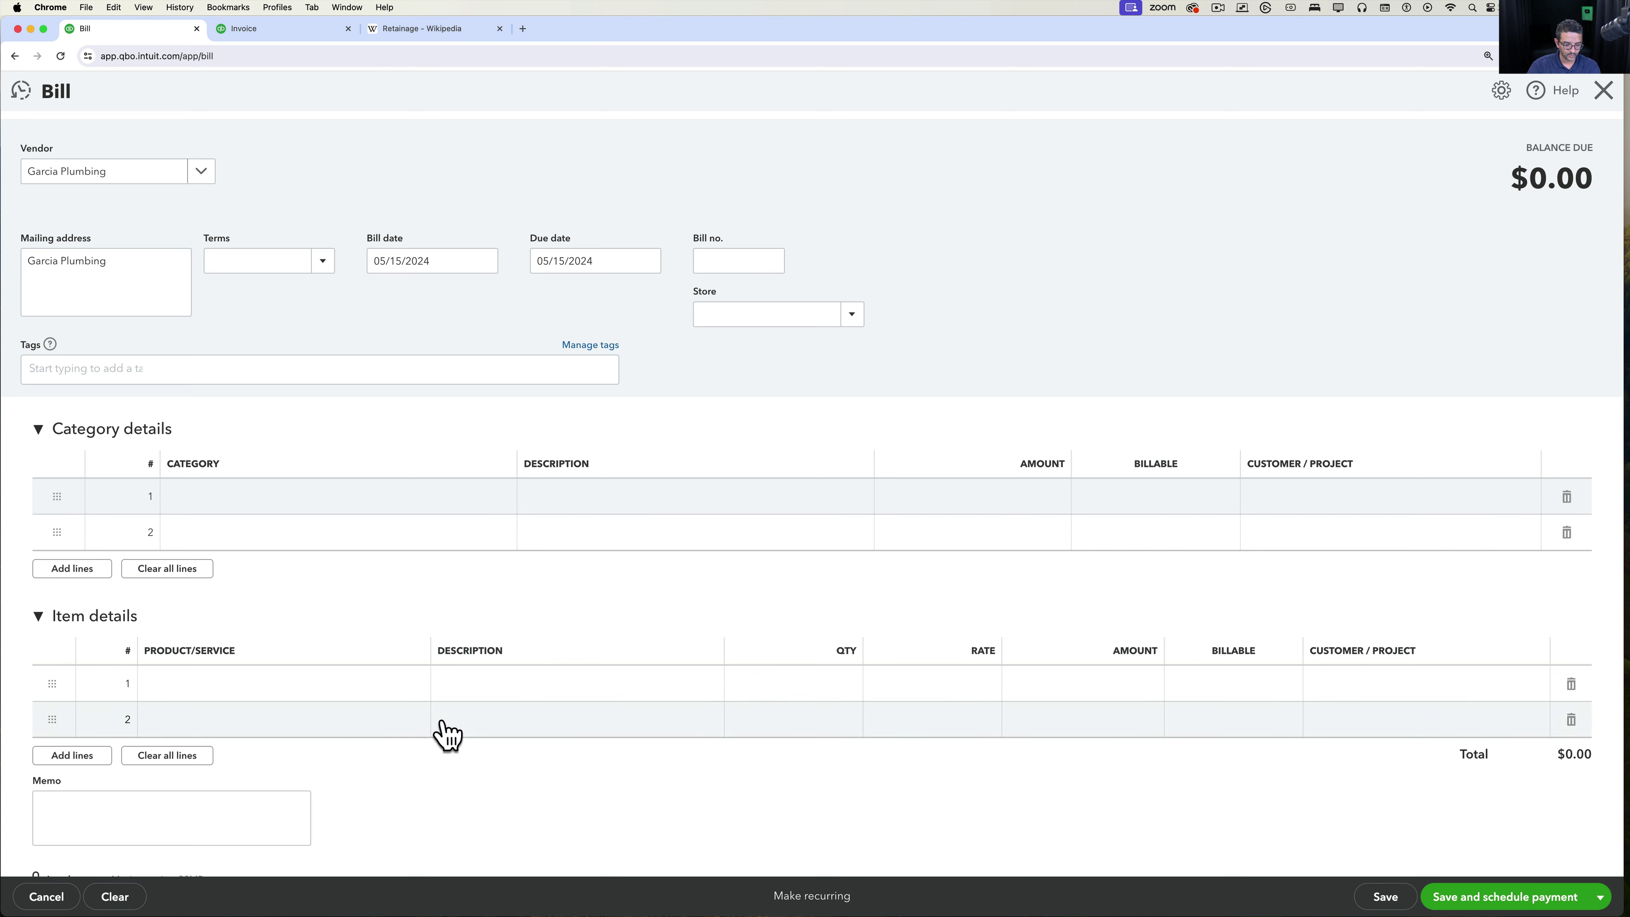
Add a Labor item line with quantity 18 and rate 1,000, assigned to the Master Bathroom Remodel project.
{"action": "left_click", "coordinate": [265, 687]}
{"action": "type", "text": "labor"}
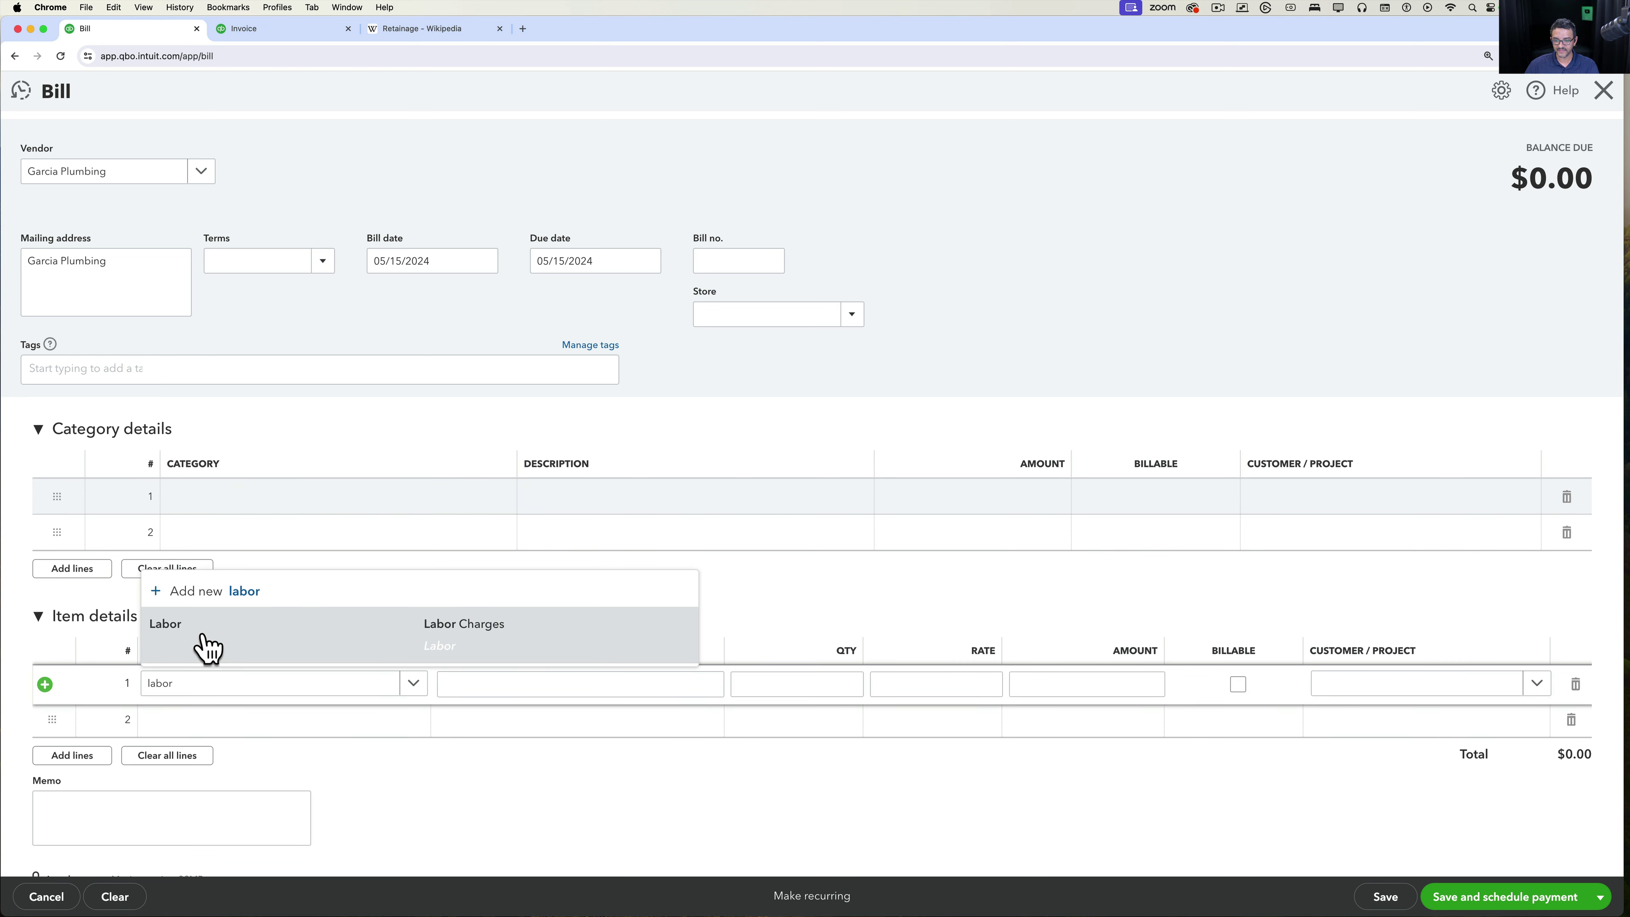
{"action": "left_click", "coordinate": [202, 642]}
{"action": "left_click", "coordinate": [953, 683]}
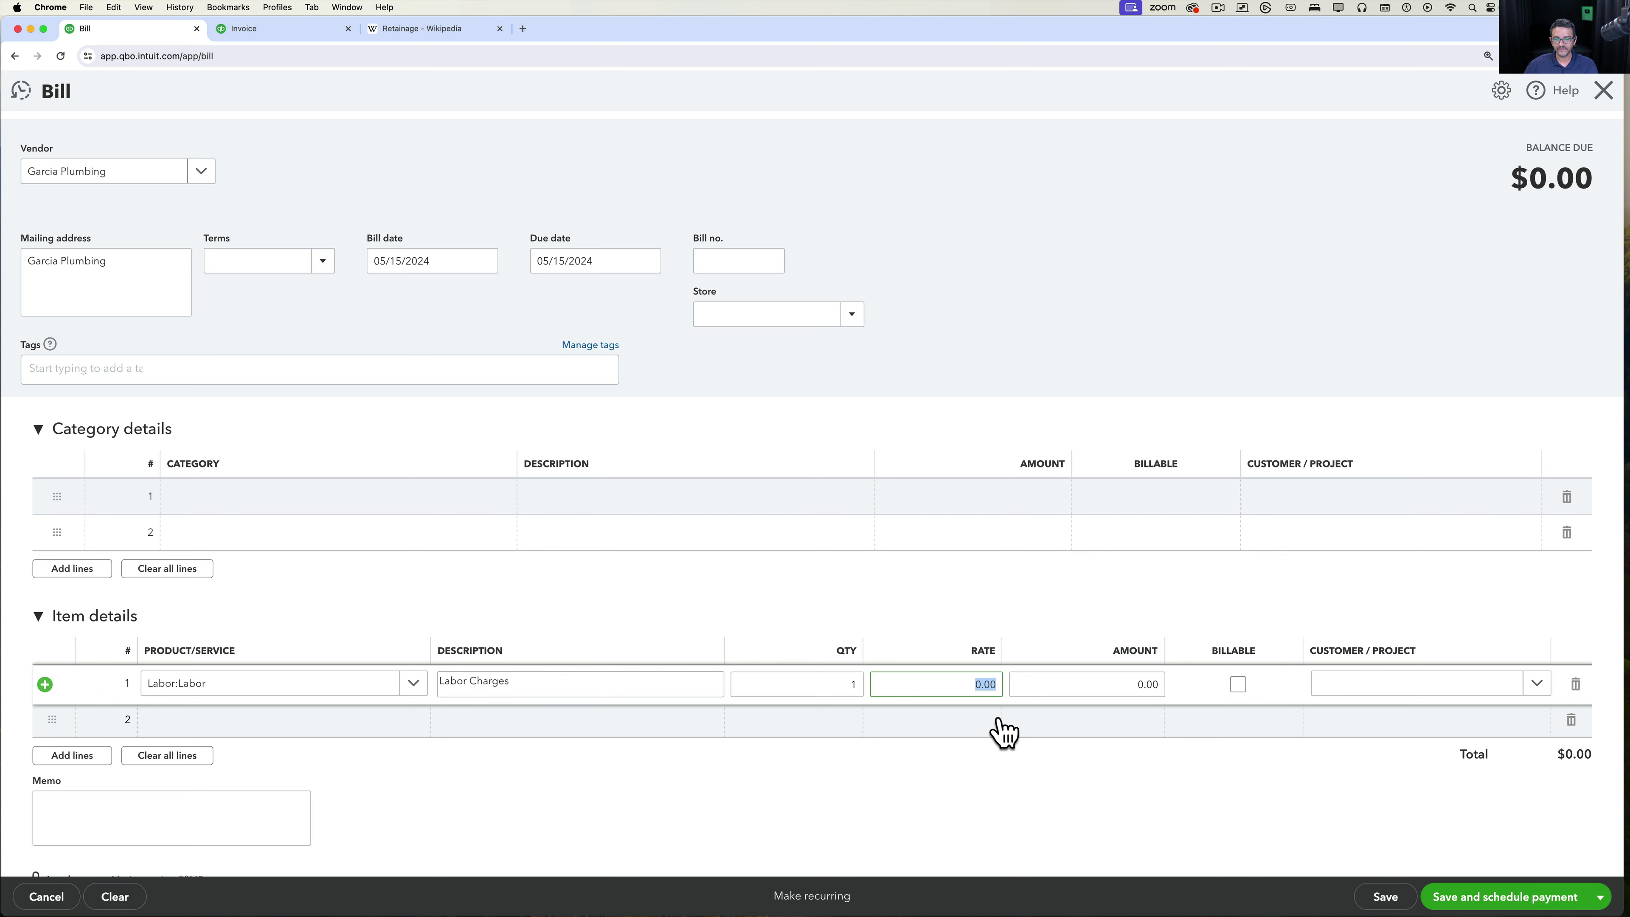
{"action": "left_click", "coordinate": [857, 686]}
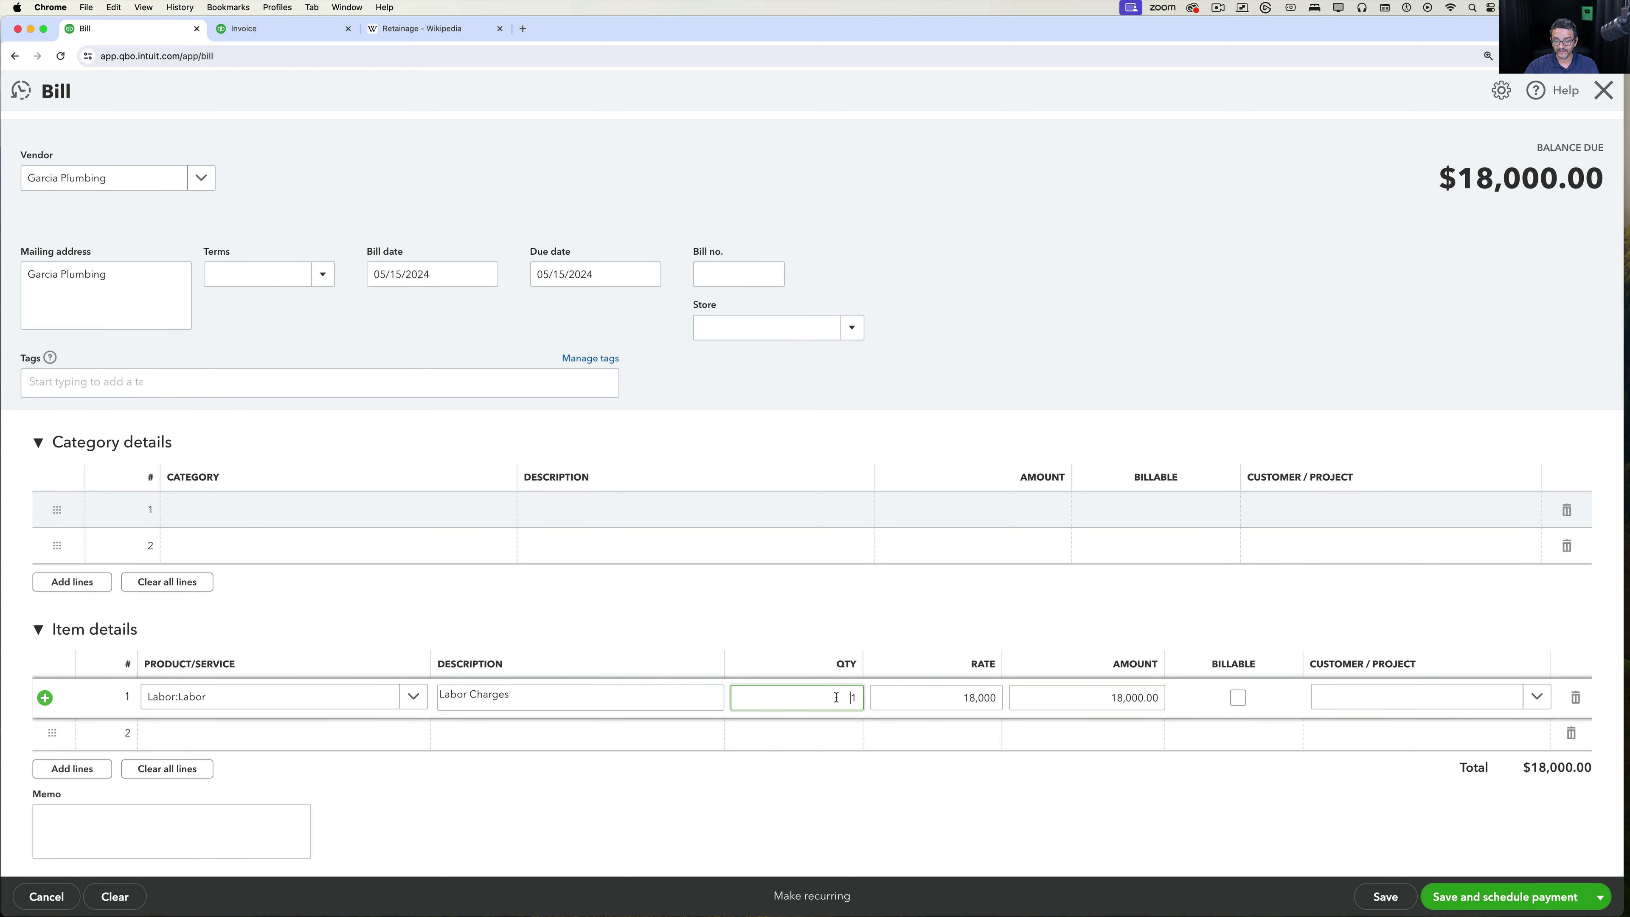
{"action": "type", "text": "18"}
{"action": "key", "text": "Tab"}
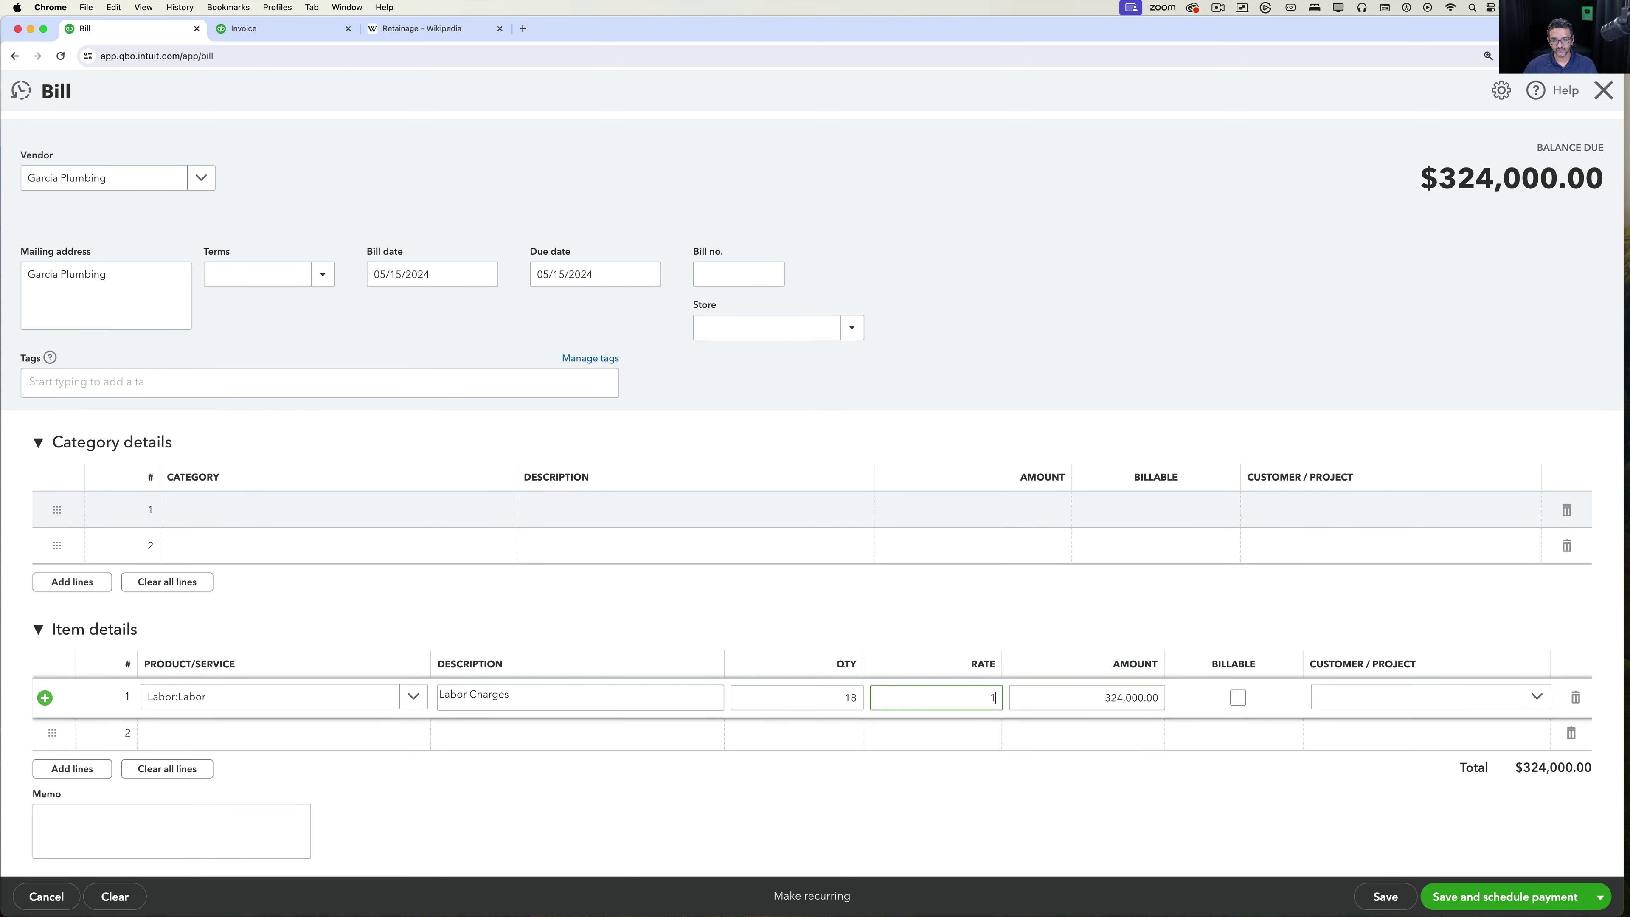
{"action": "key", "text": "Tab"}
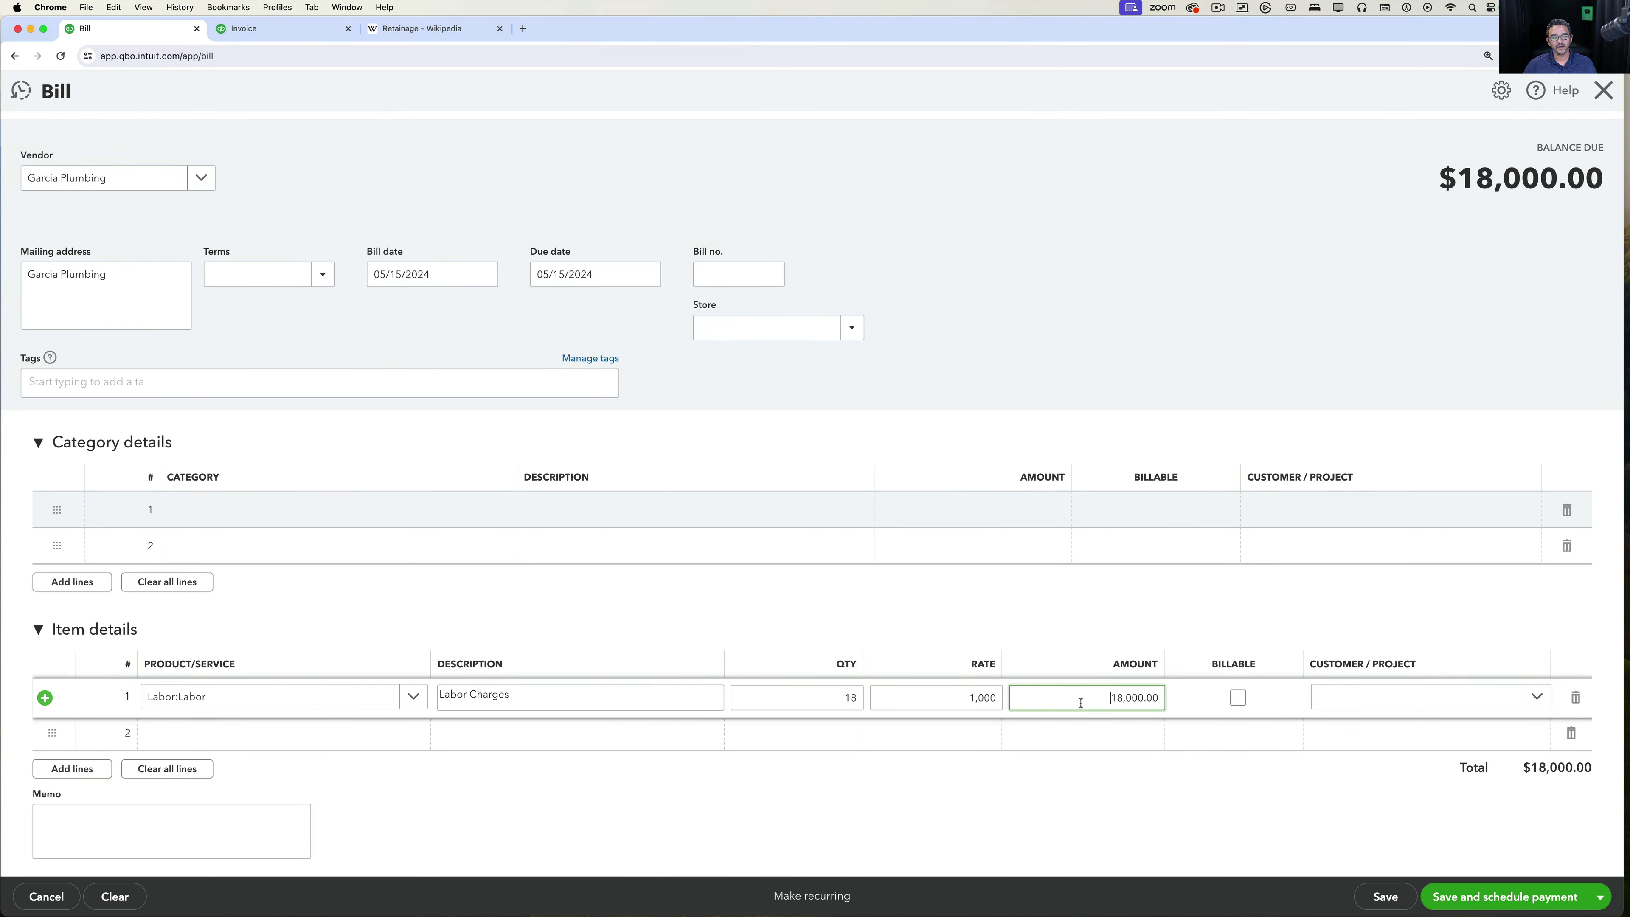
{"action": "double_click", "coordinate": [1132, 698]}
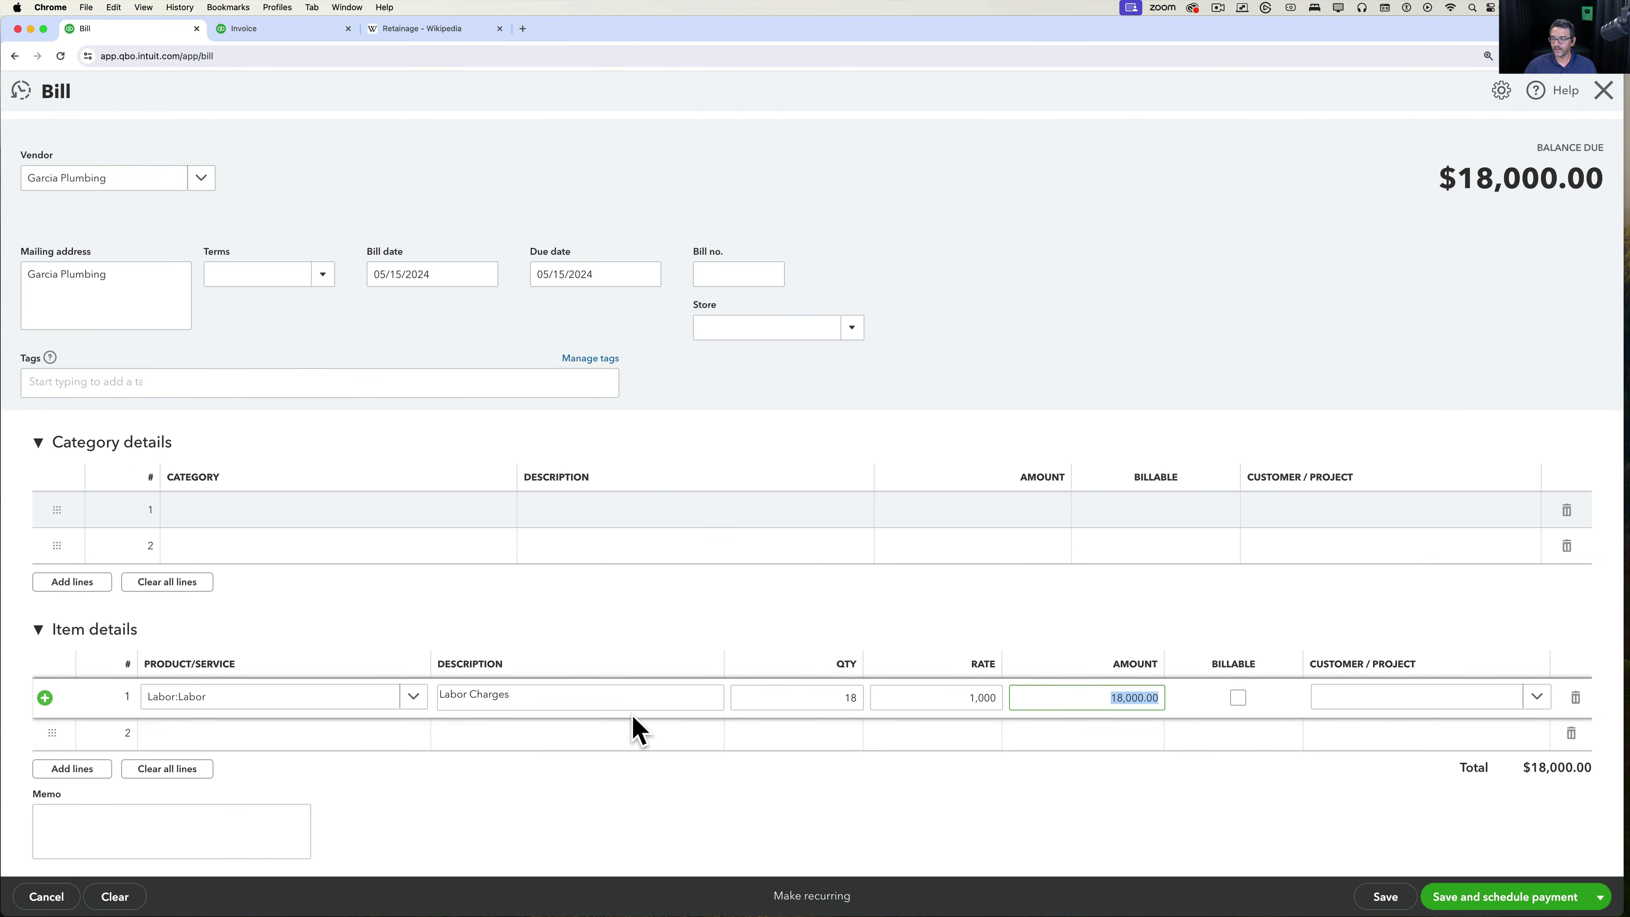
{"action": "left_click", "coordinate": [1536, 699]}
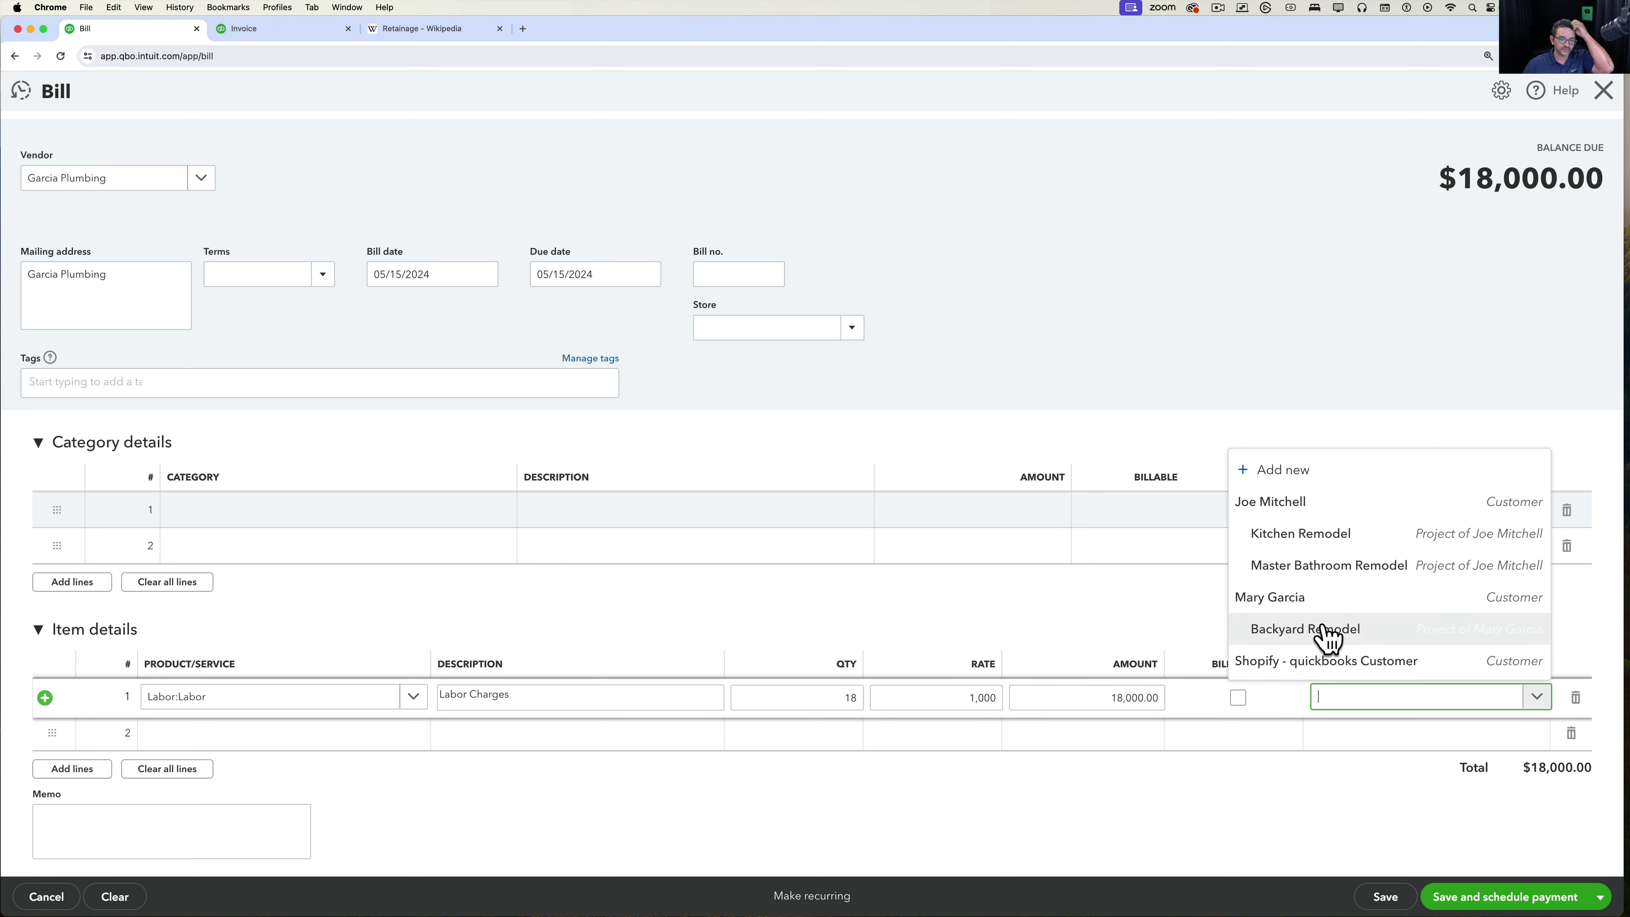
{"action": "left_click", "coordinate": [1322, 567]}
Add a Retainage item line to the bill with quantity -0.05 and rate 18,000 to withhold 5 percent.
{"action": "left_click", "coordinate": [252, 734]}
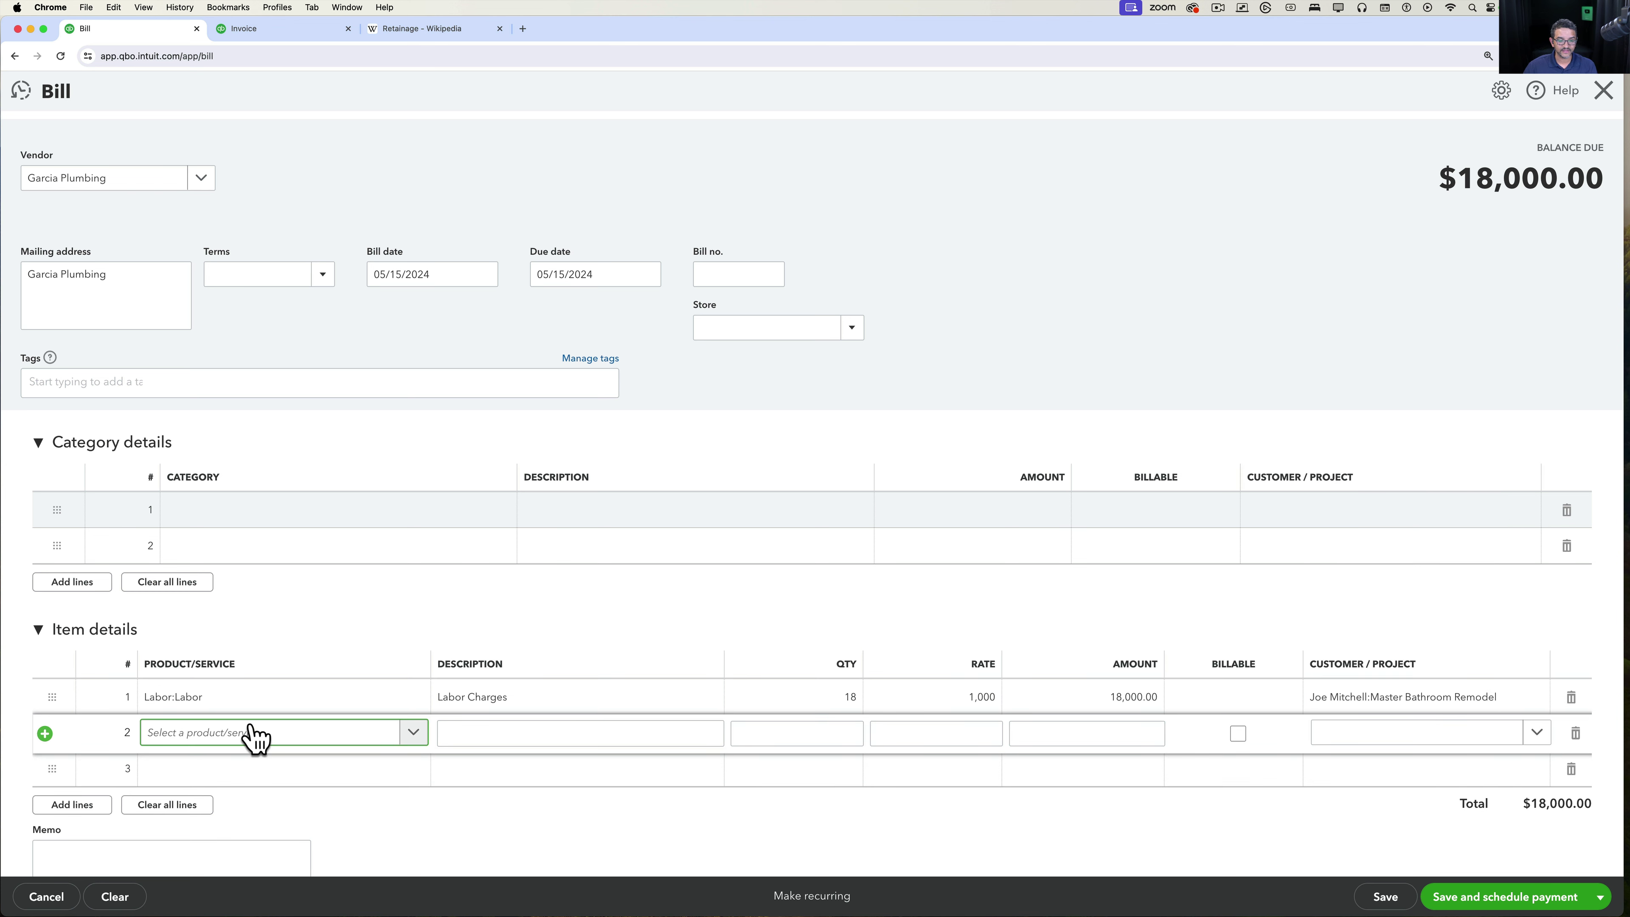
{"action": "type", "text": "ret"}
{"action": "left_click", "coordinate": [206, 697]}
{"action": "left_click", "coordinate": [863, 733]}
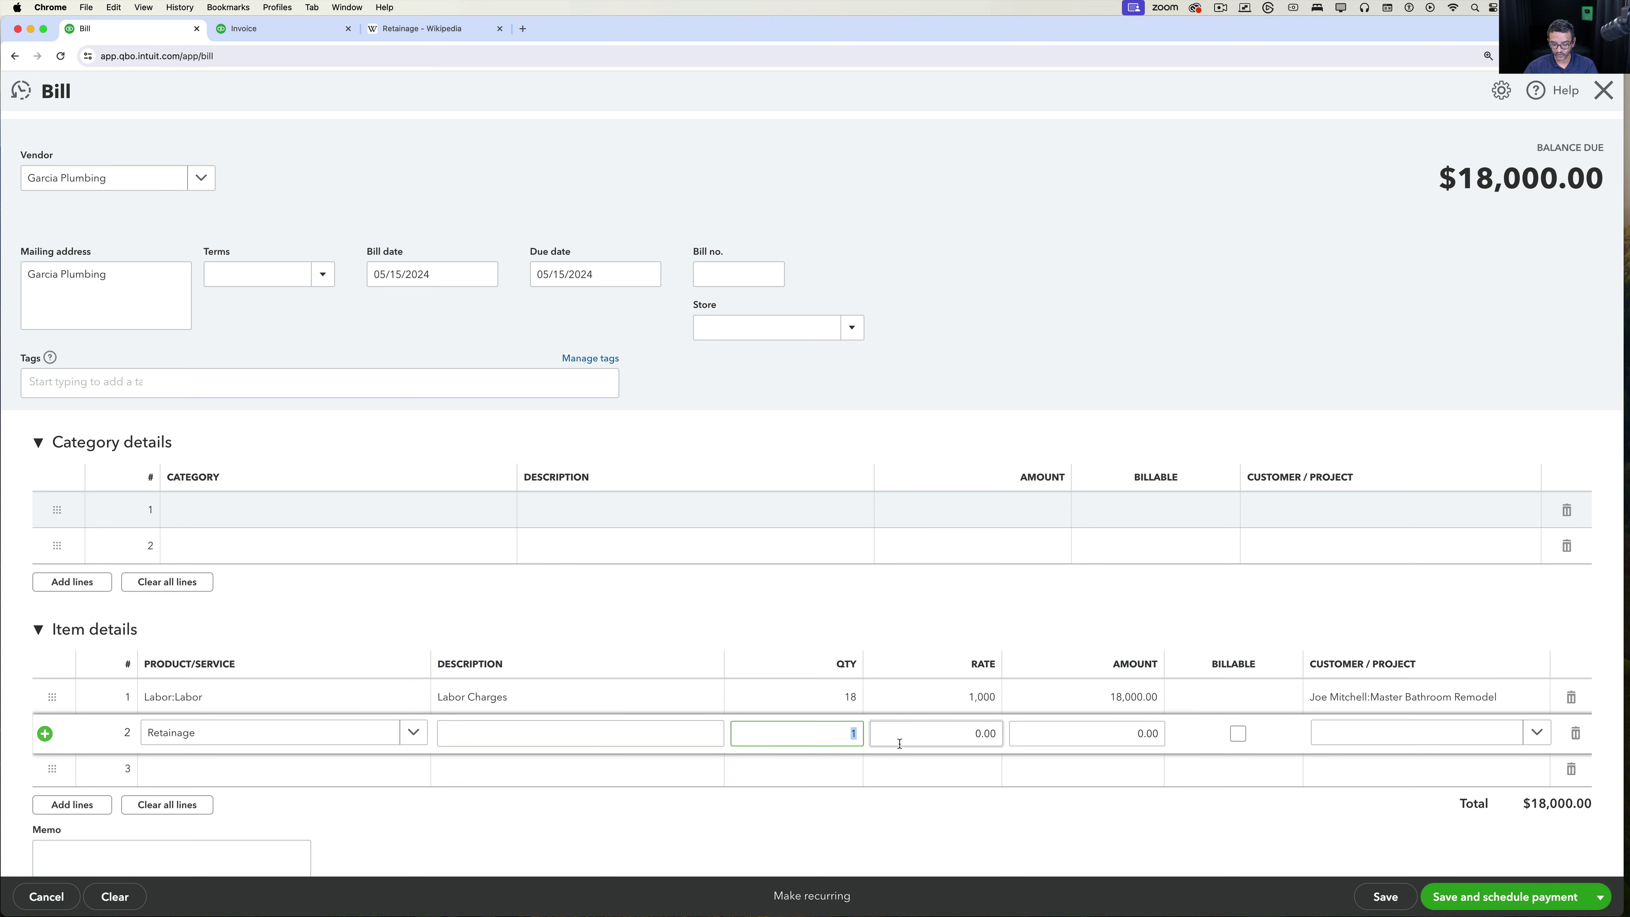
{"action": "type", "text": ".05-"}
{"action": "key", "text": "Tab"}
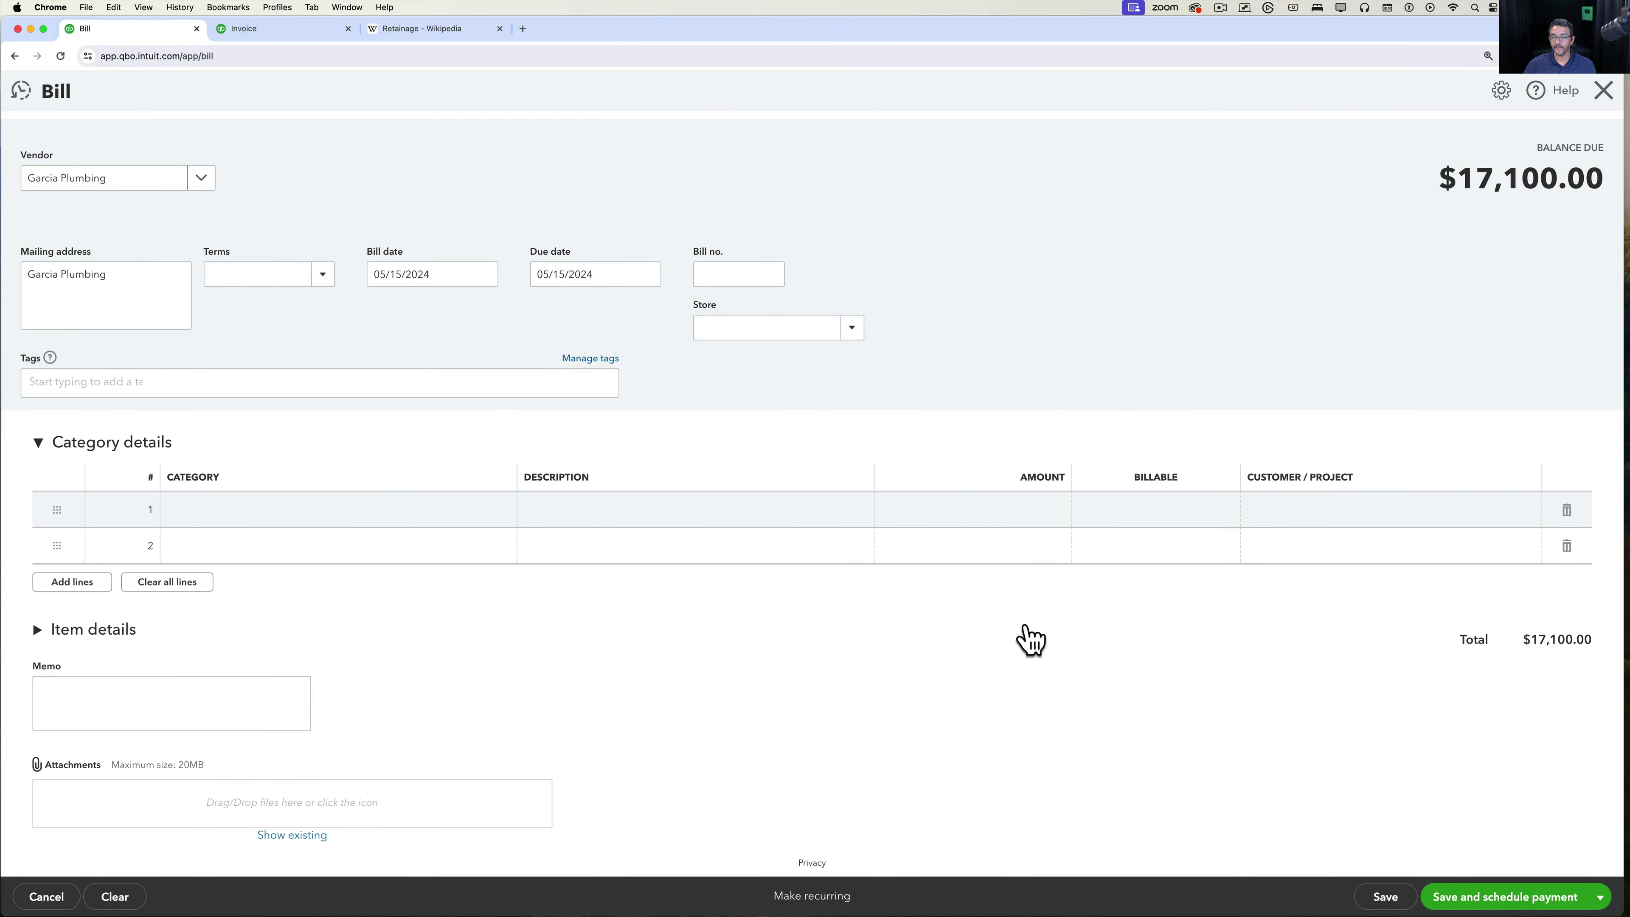
{"action": "left_click", "coordinate": [113, 630]}
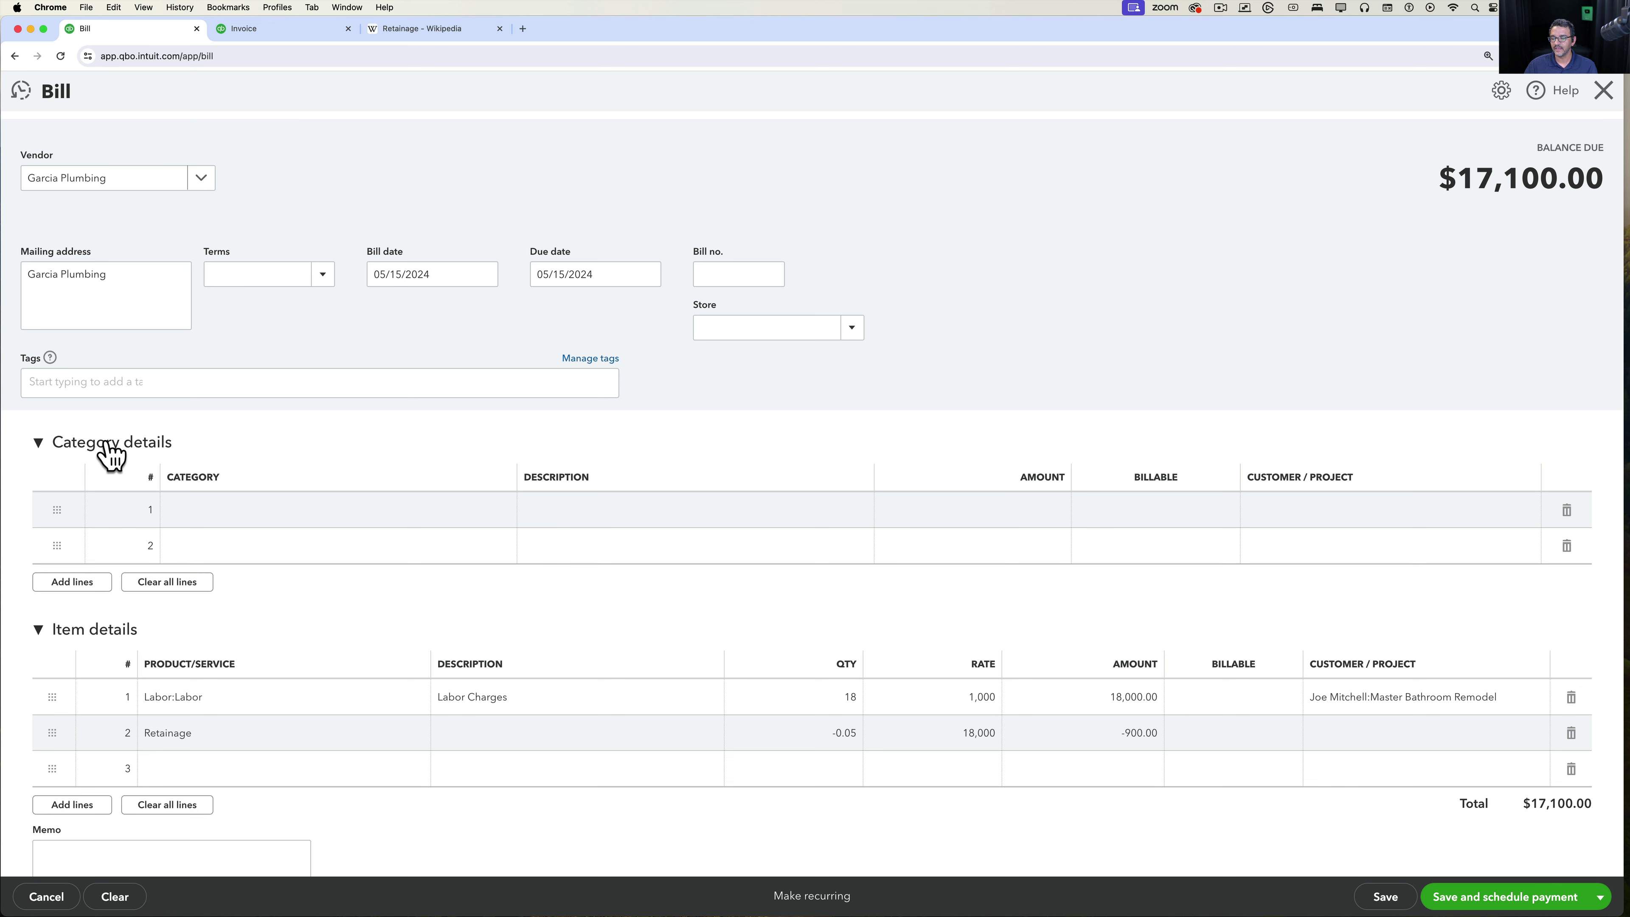
Save and close the bill and check the Retainage Payable Liability on the balance sheet.
{"action": "left_click", "coordinate": [1386, 896]}
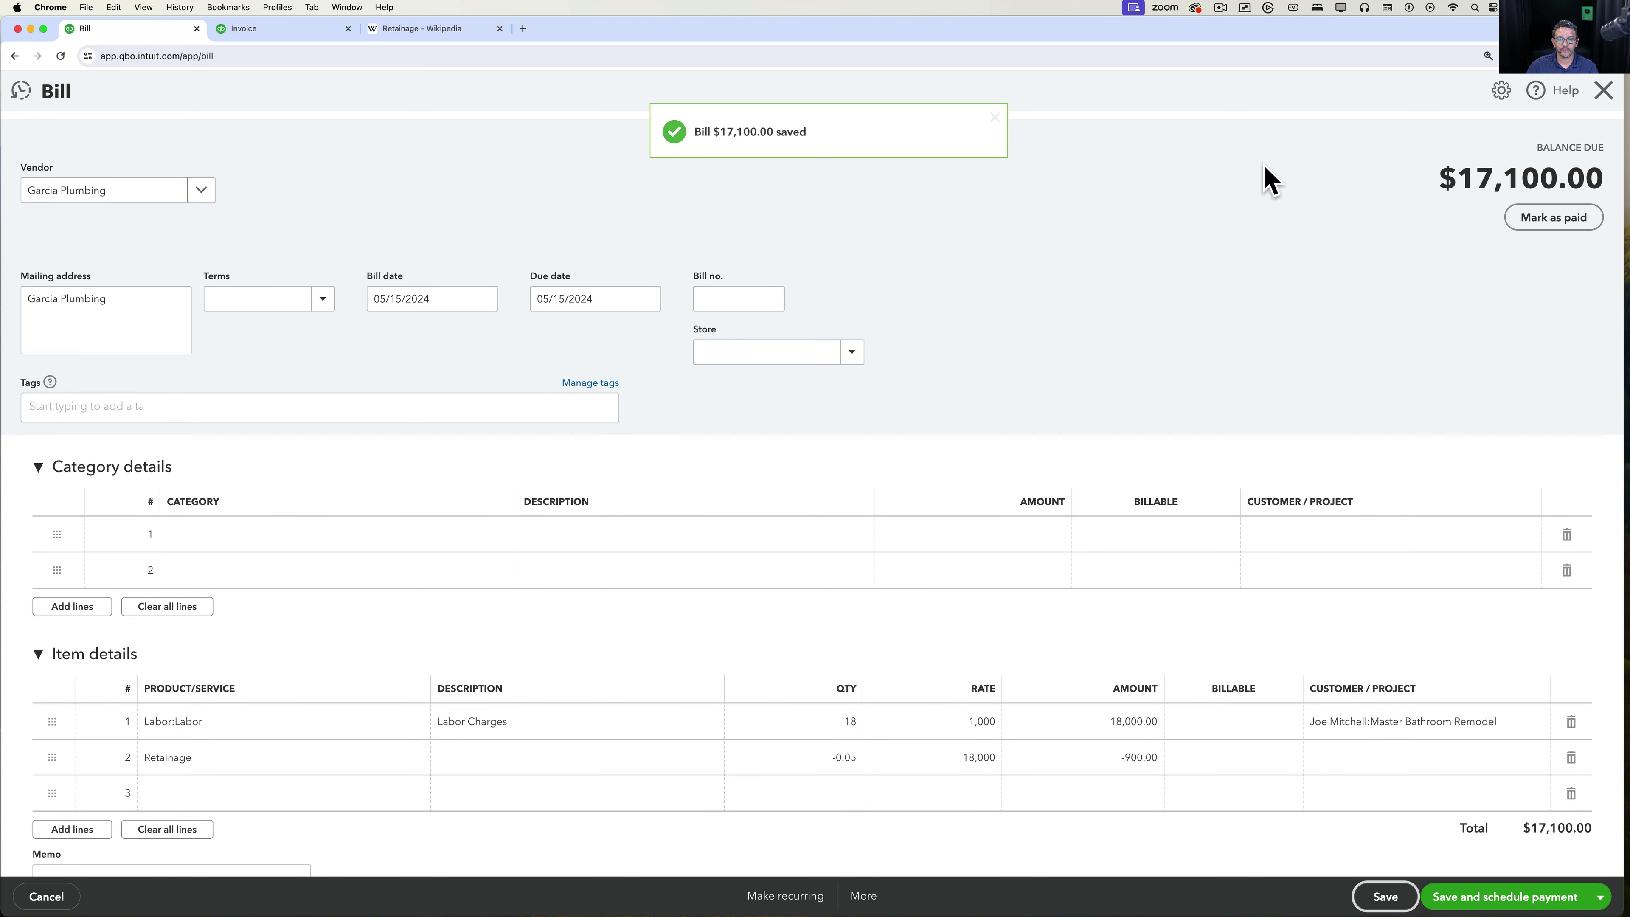
{"action": "left_click", "coordinate": [1600, 110]}
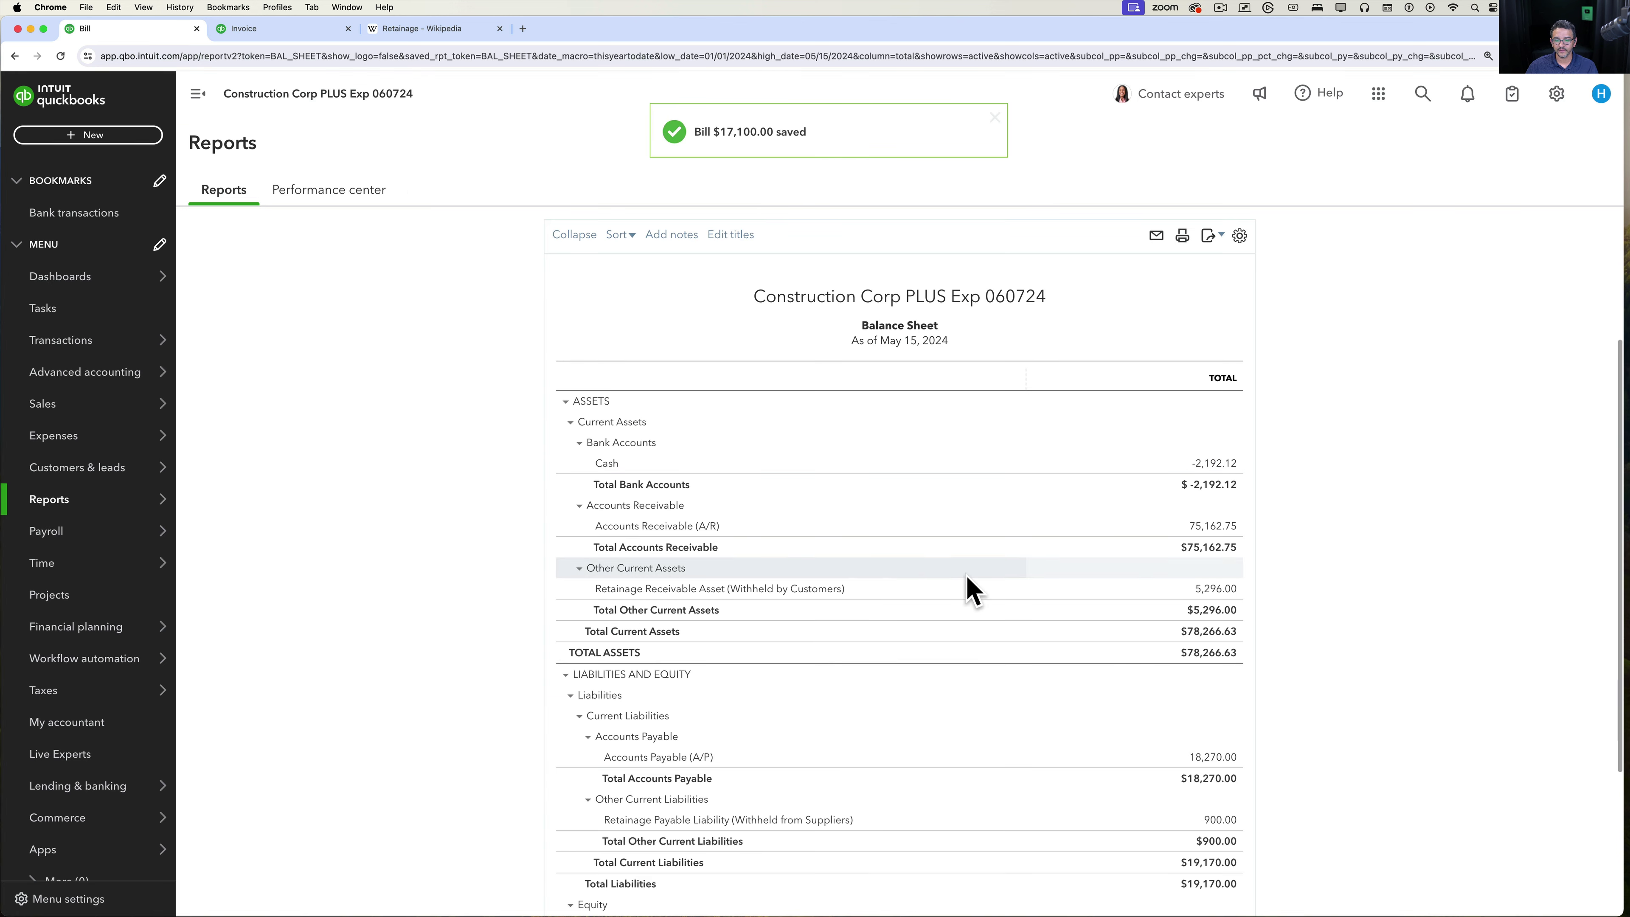
{"action": "scroll", "coordinate": [1091, 665], "scroll_direction": "down", "scroll_amount": 3}
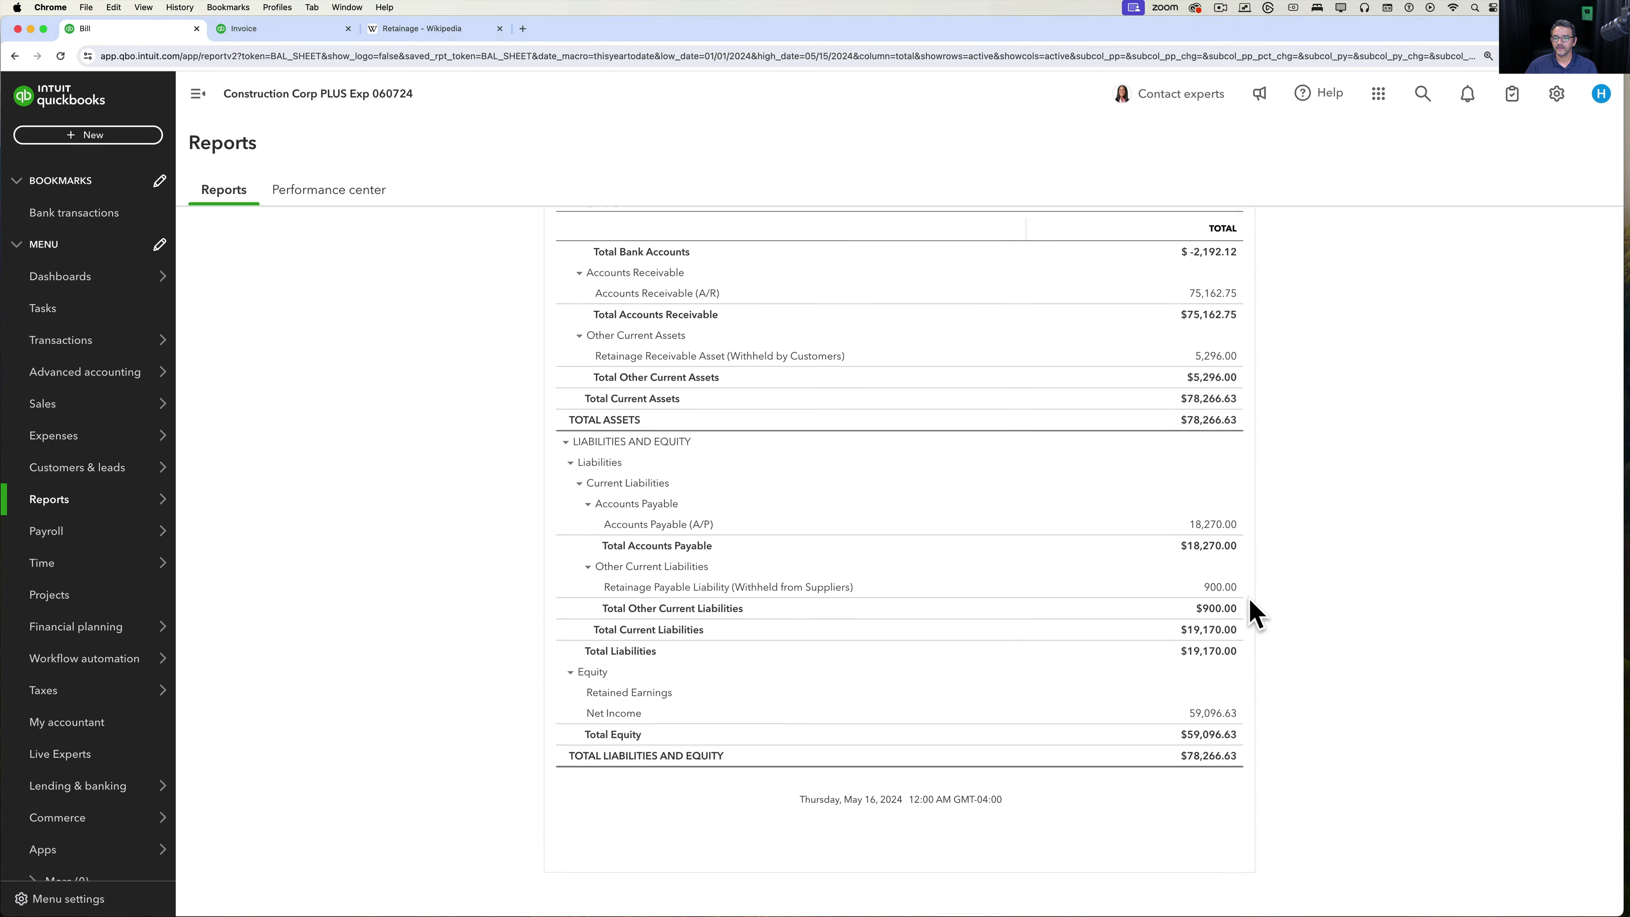
Open the transaction report behind the Retainage Payable Liability balance and run it grouped by Vendor.
{"action": "left_click", "coordinate": [1219, 588]}
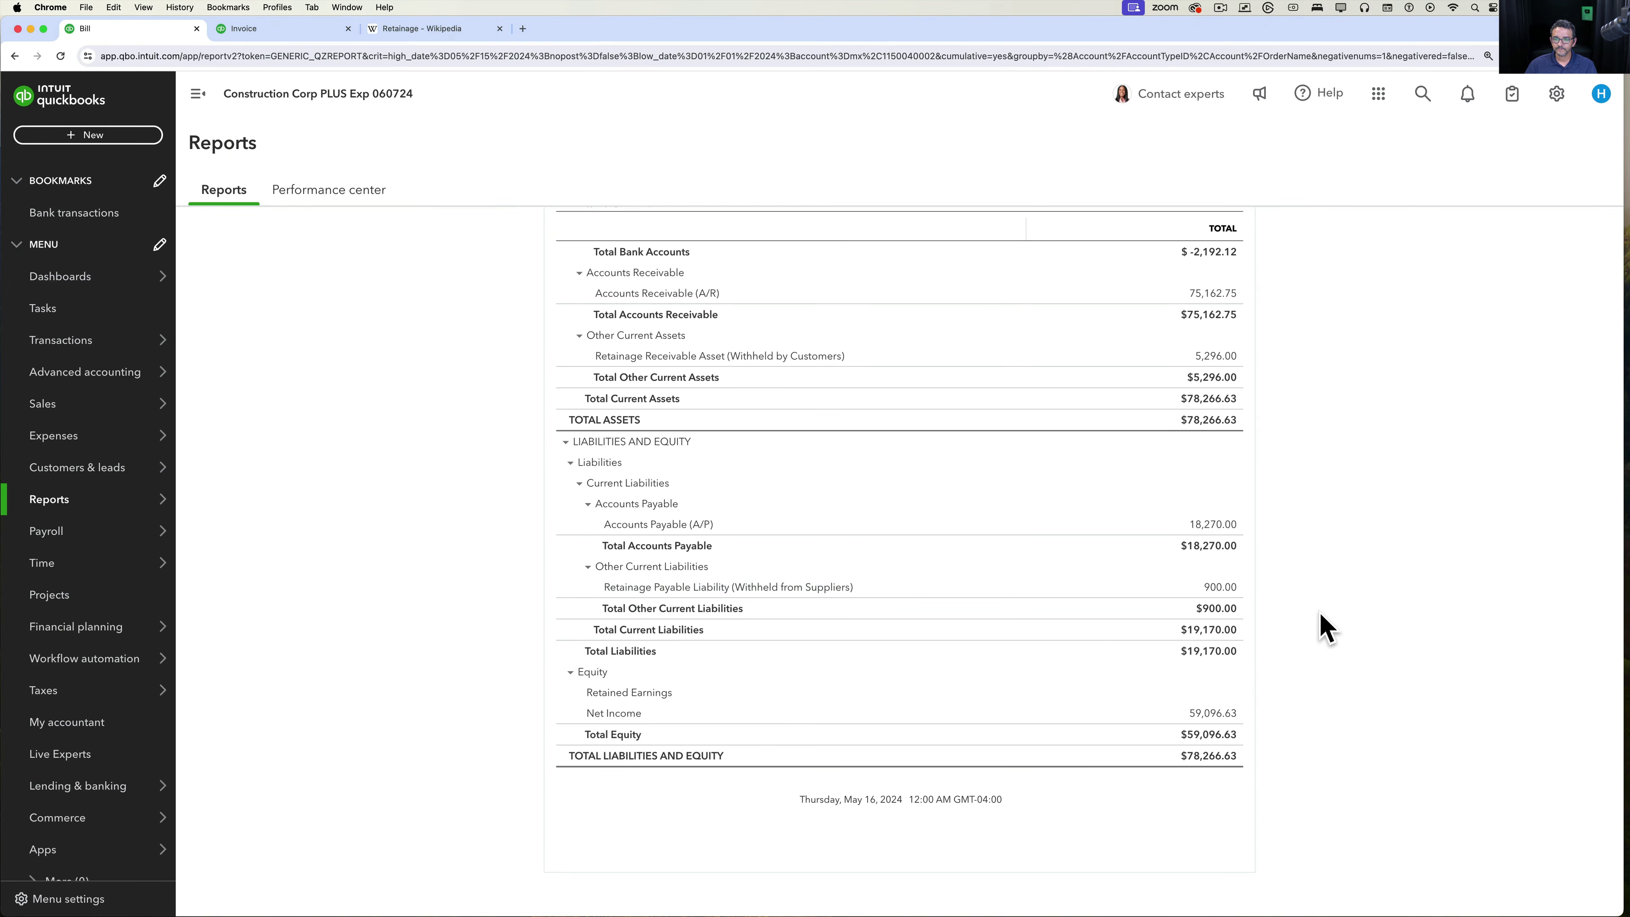
{"action": "left_click", "coordinate": [1338, 174]}
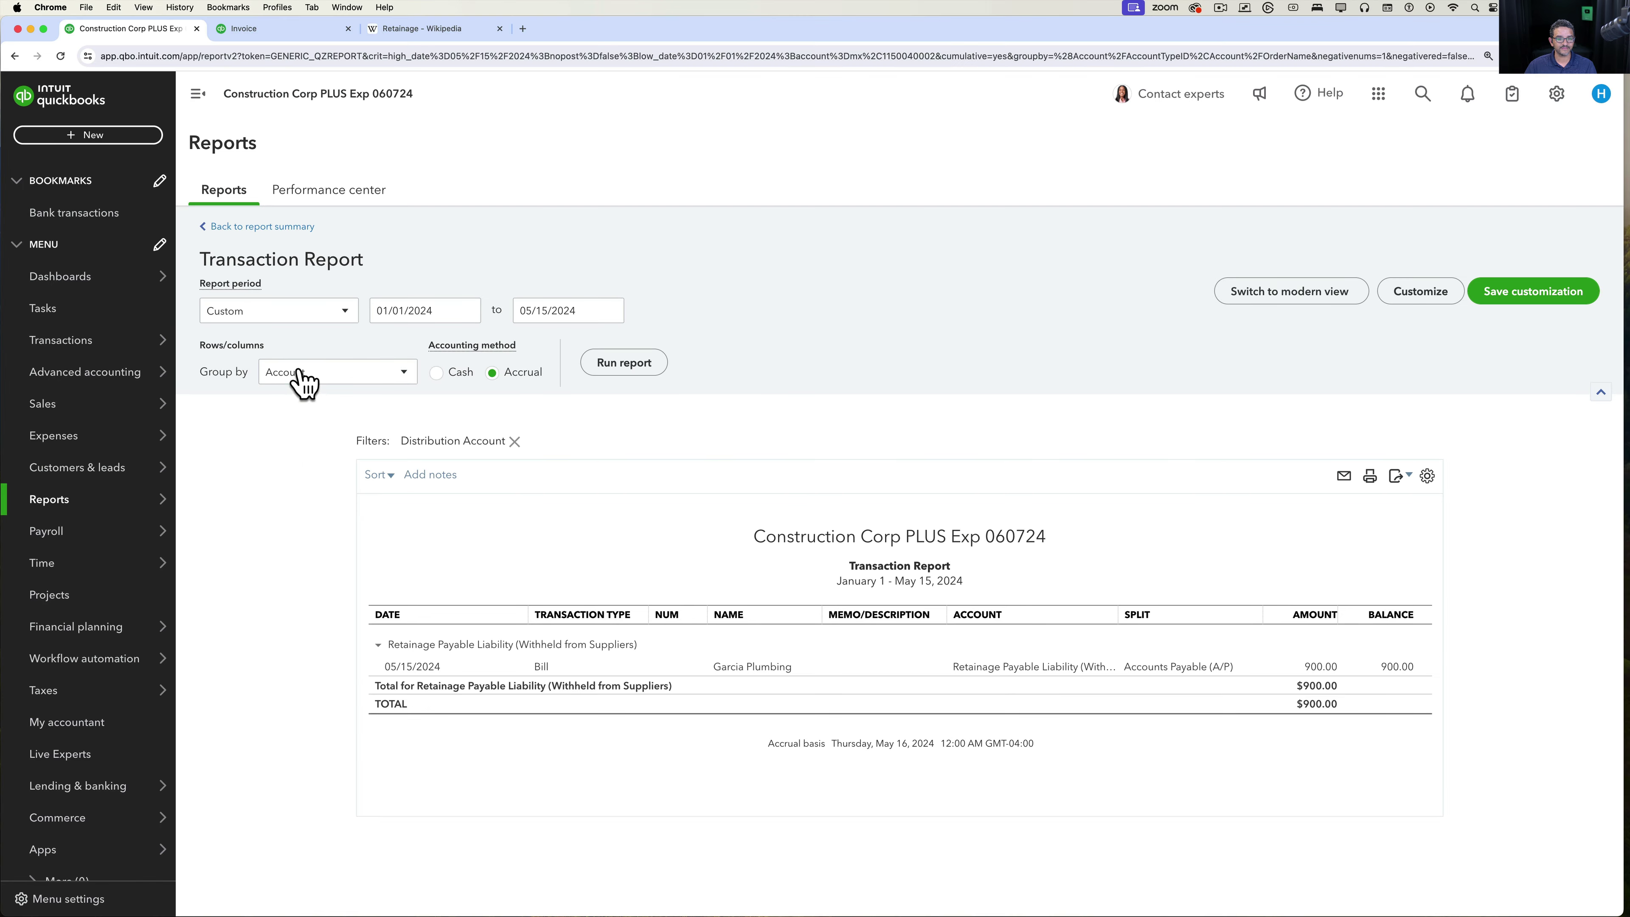
{"action": "left_click", "coordinate": [301, 378]}
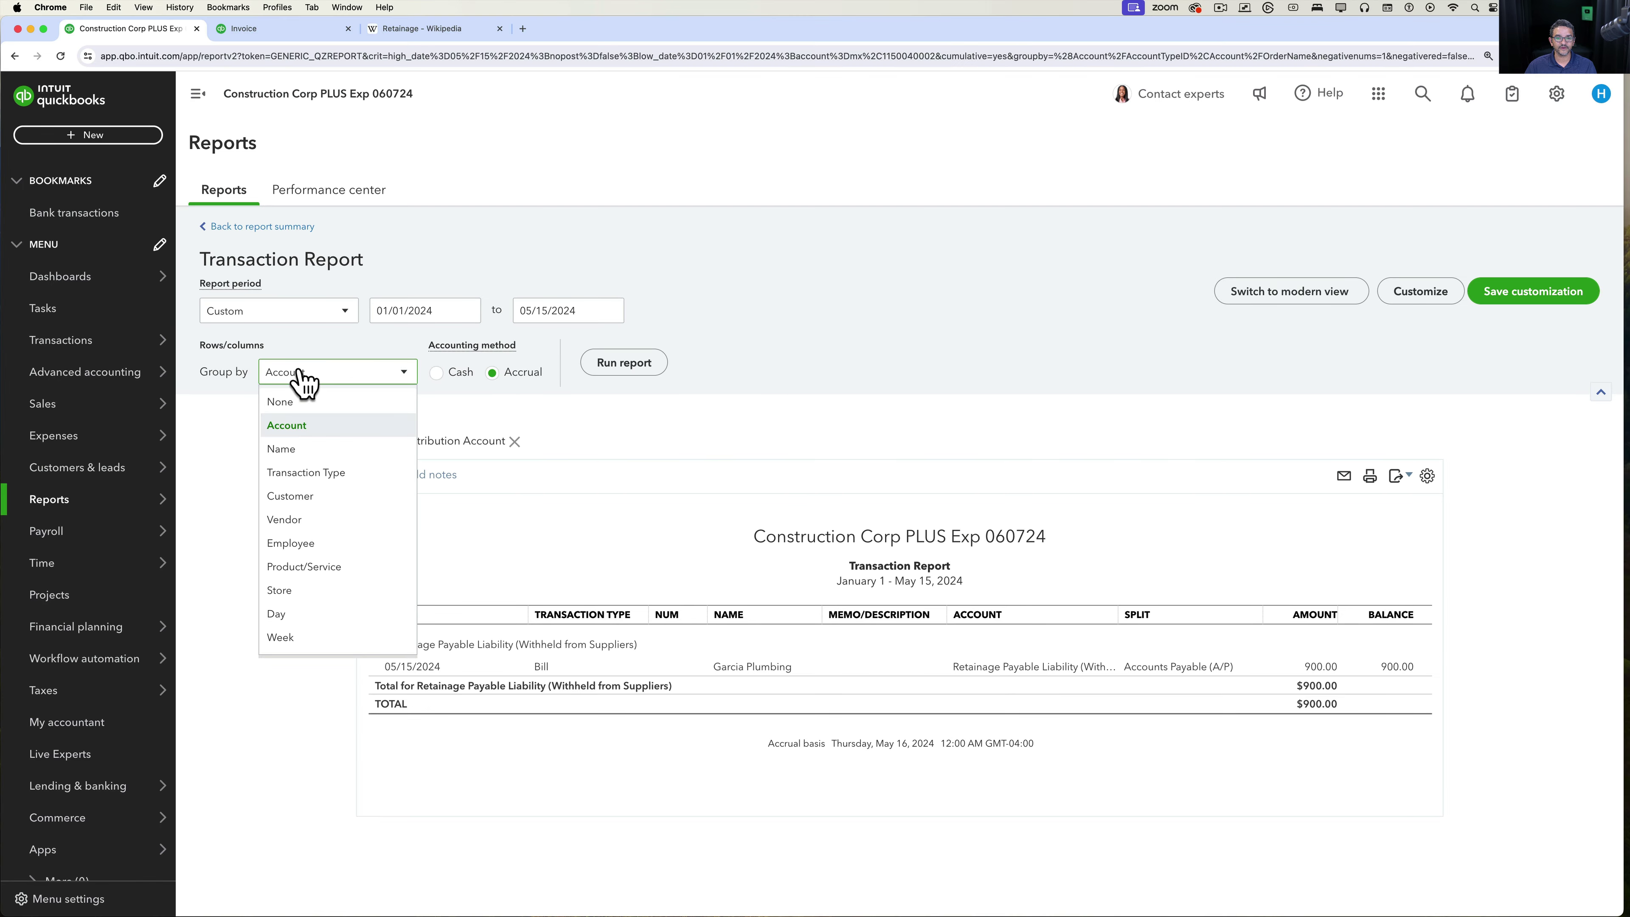
{"action": "left_click", "coordinate": [289, 520]}
{"action": "left_click", "coordinate": [623, 364]}
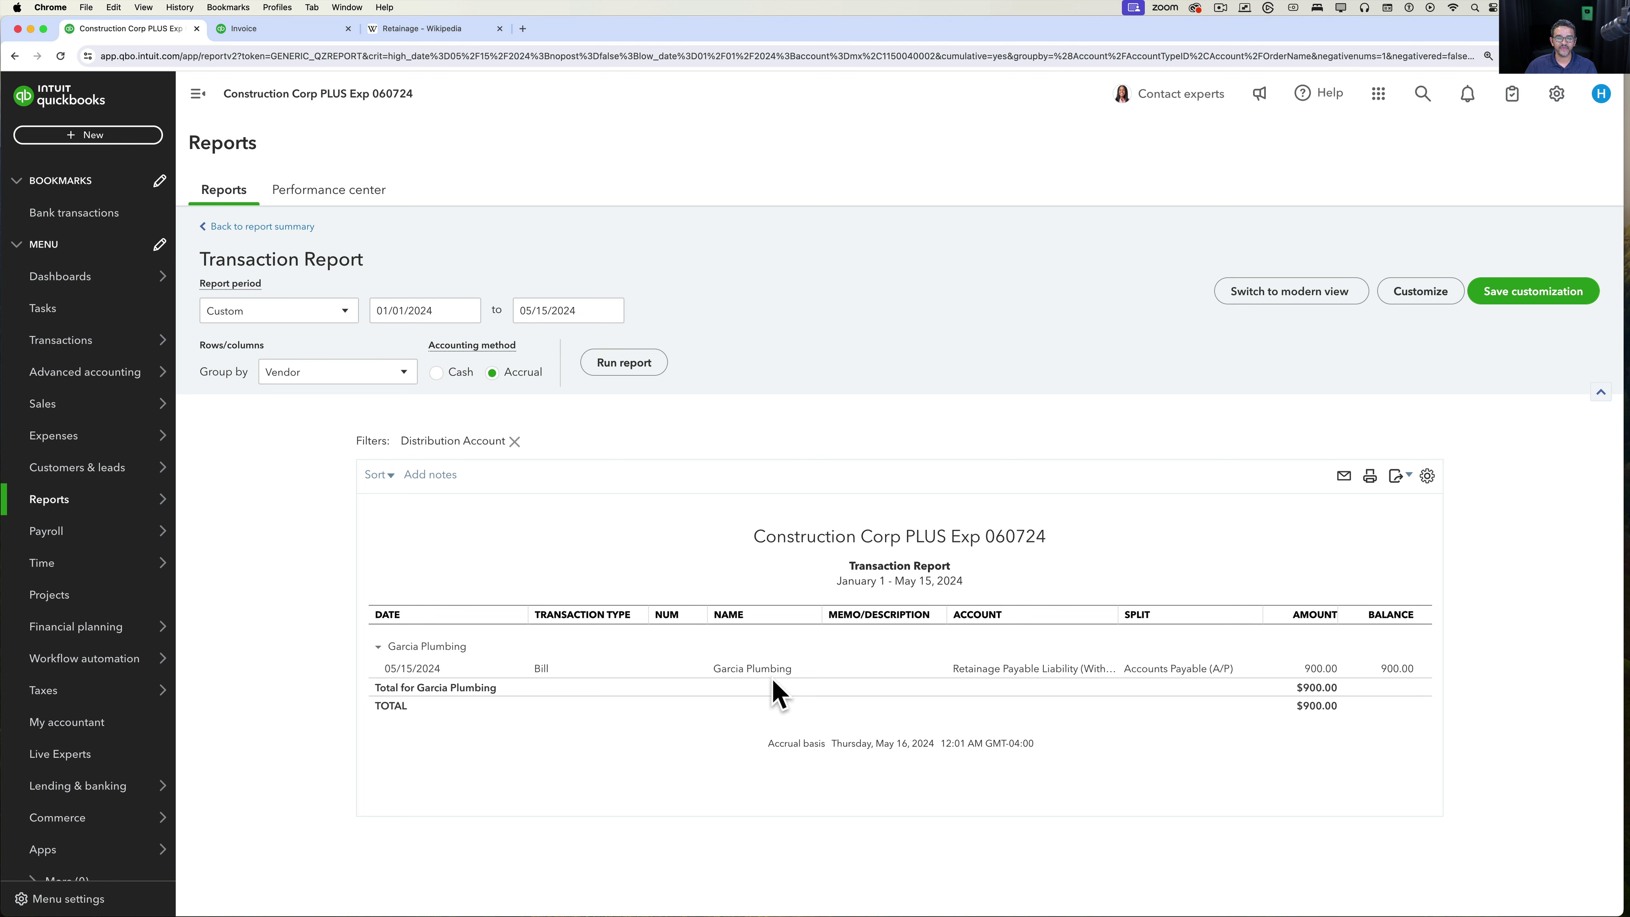
Open the Garcia Plumbing bill from the report, copy it, and assign the copy to the other contractor as vendor.
{"action": "left_click", "coordinate": [748, 670]}
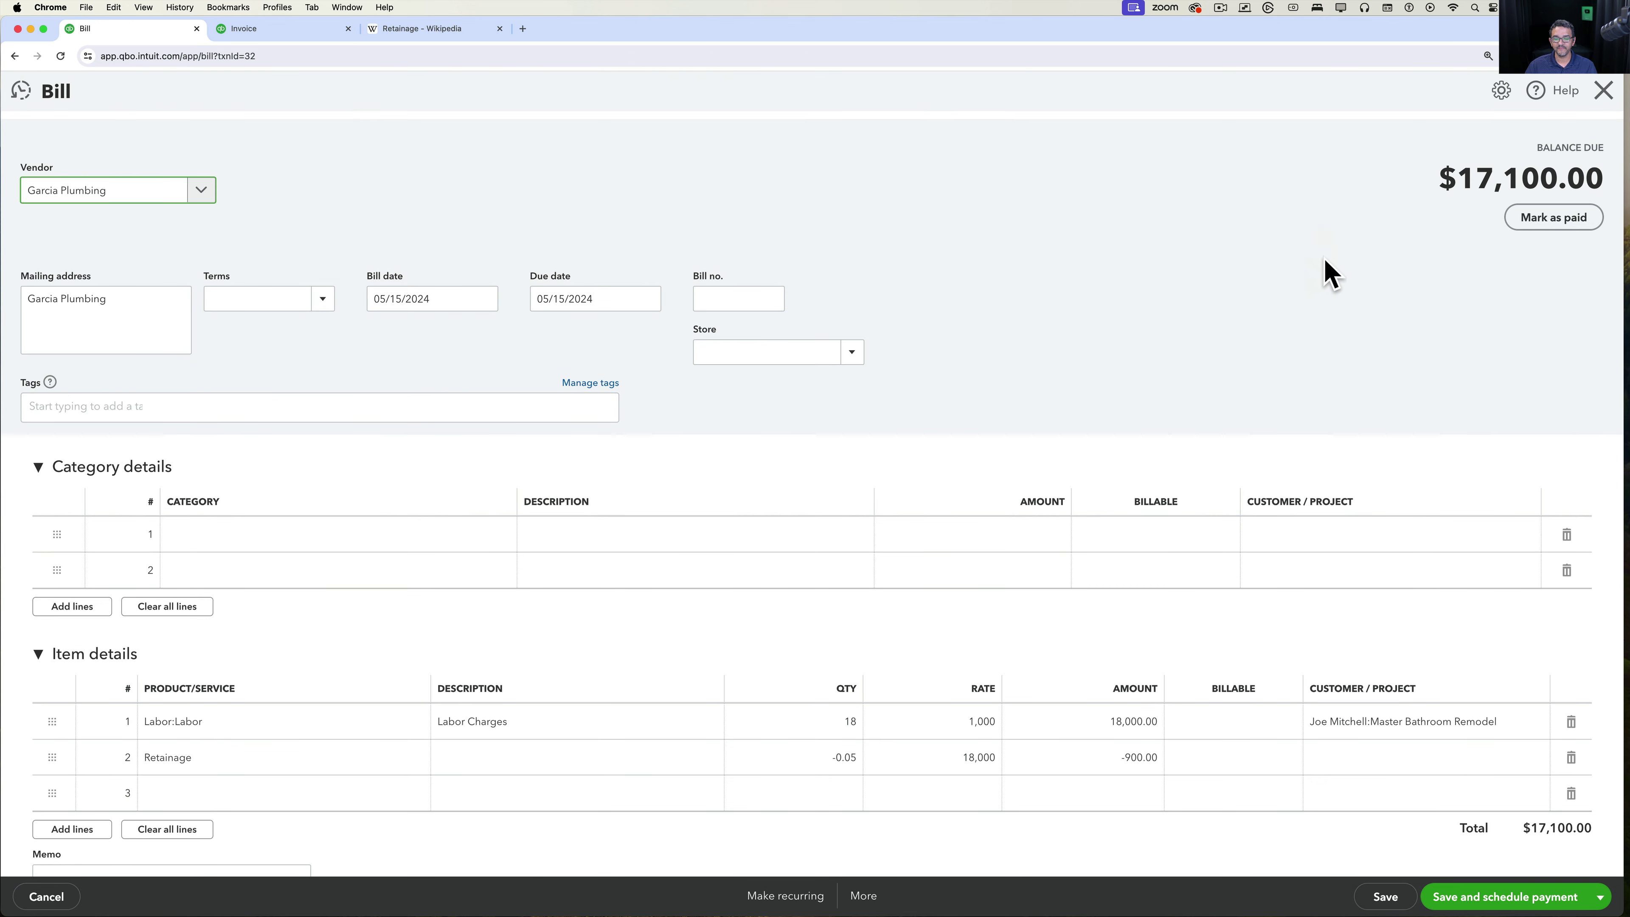
{"action": "left_click", "coordinate": [863, 897]}
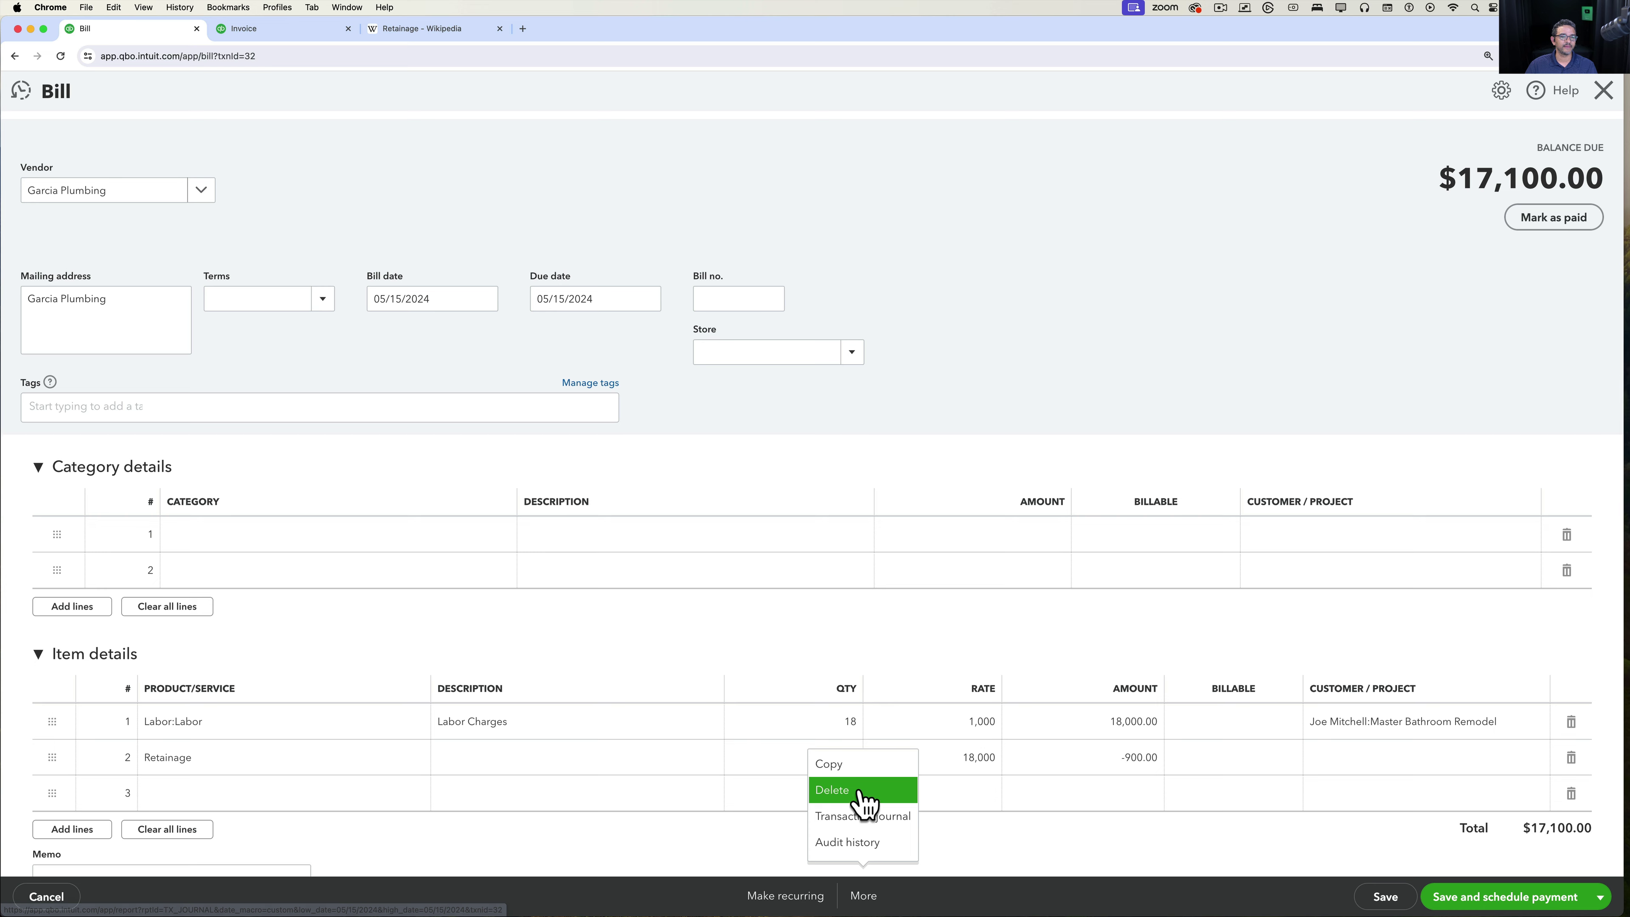
{"action": "left_click", "coordinate": [857, 765]}
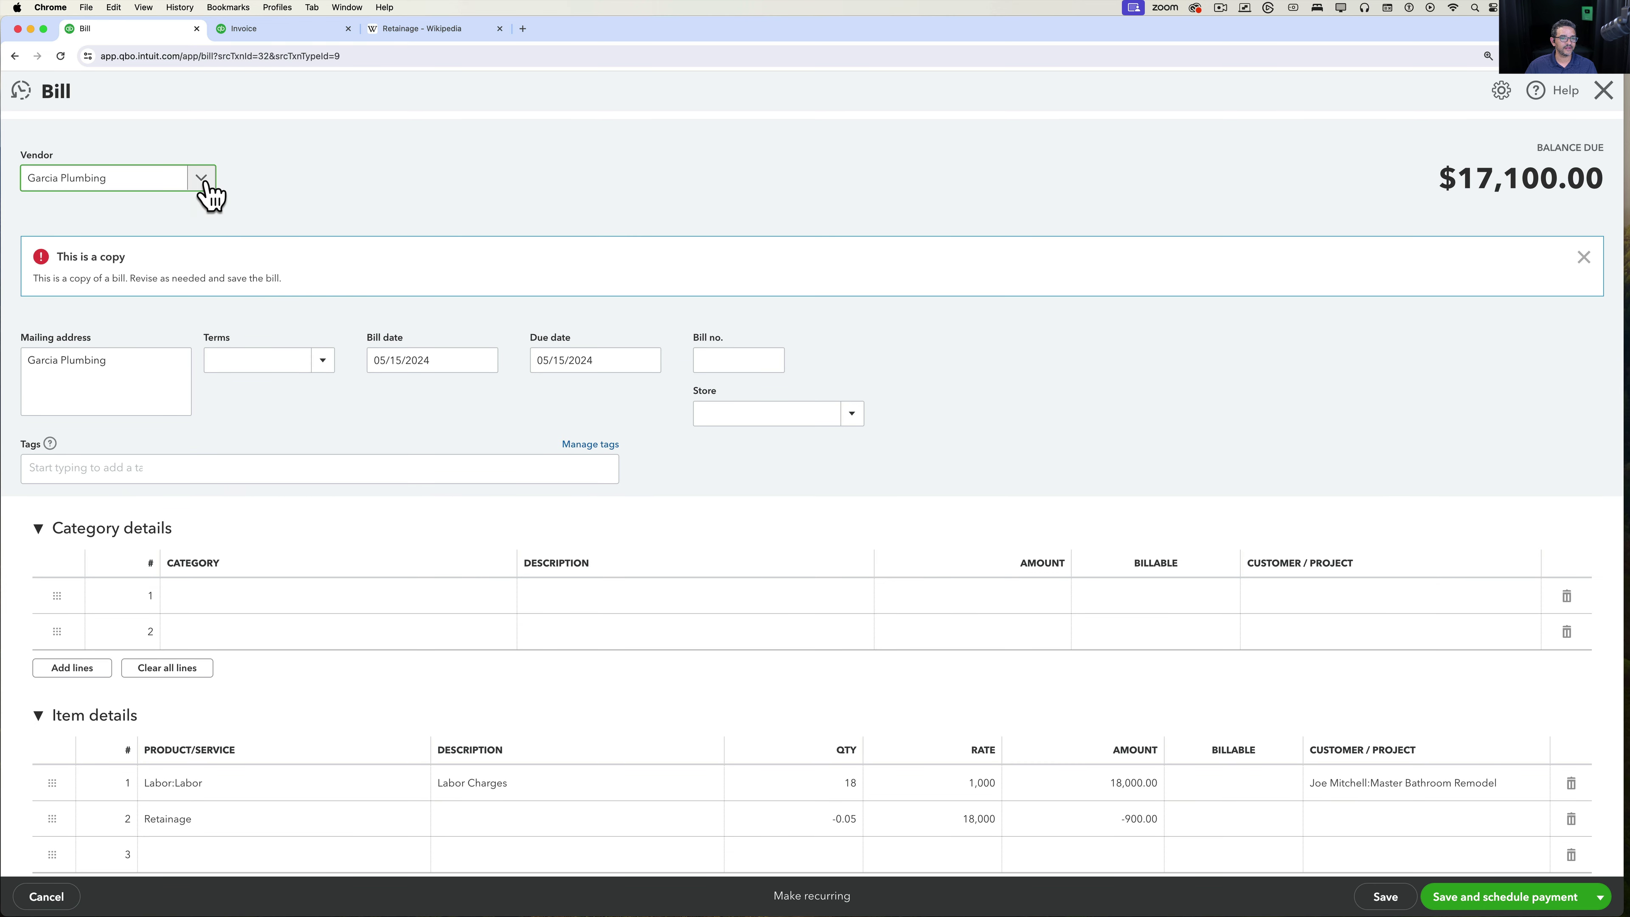
{"action": "left_click", "coordinate": [202, 180]}
{"action": "left_click", "coordinate": [106, 345]}
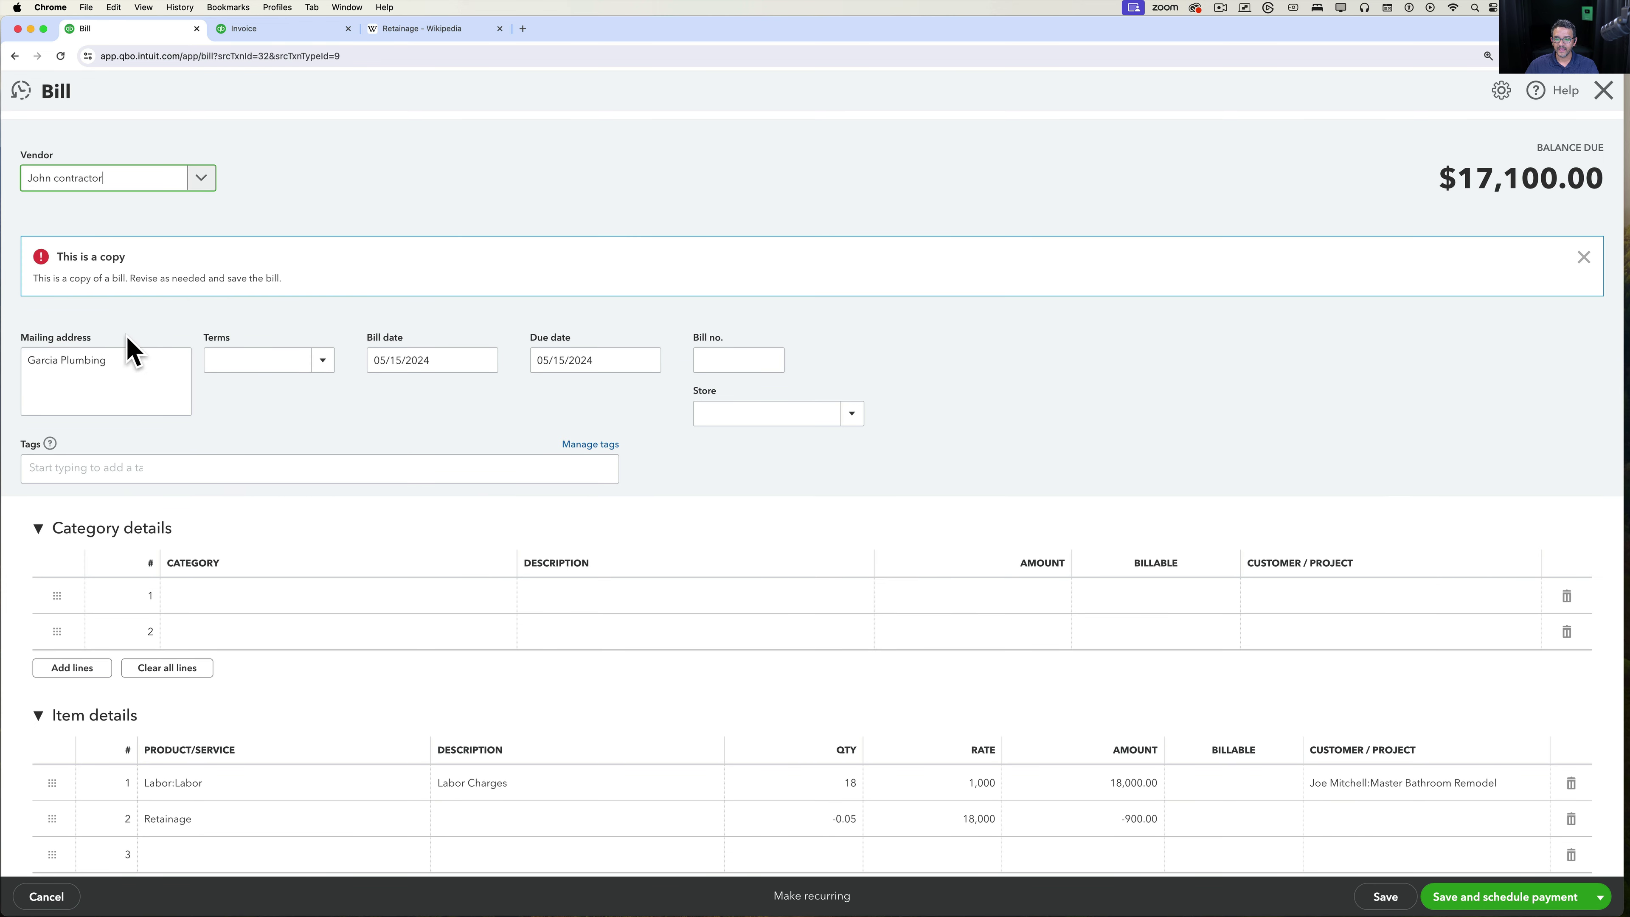
Set the Labor line of the copied bill to quantity 17 and rate 890.
{"action": "scroll", "coordinate": [308, 807], "scroll_direction": "down", "scroll_amount": 2}
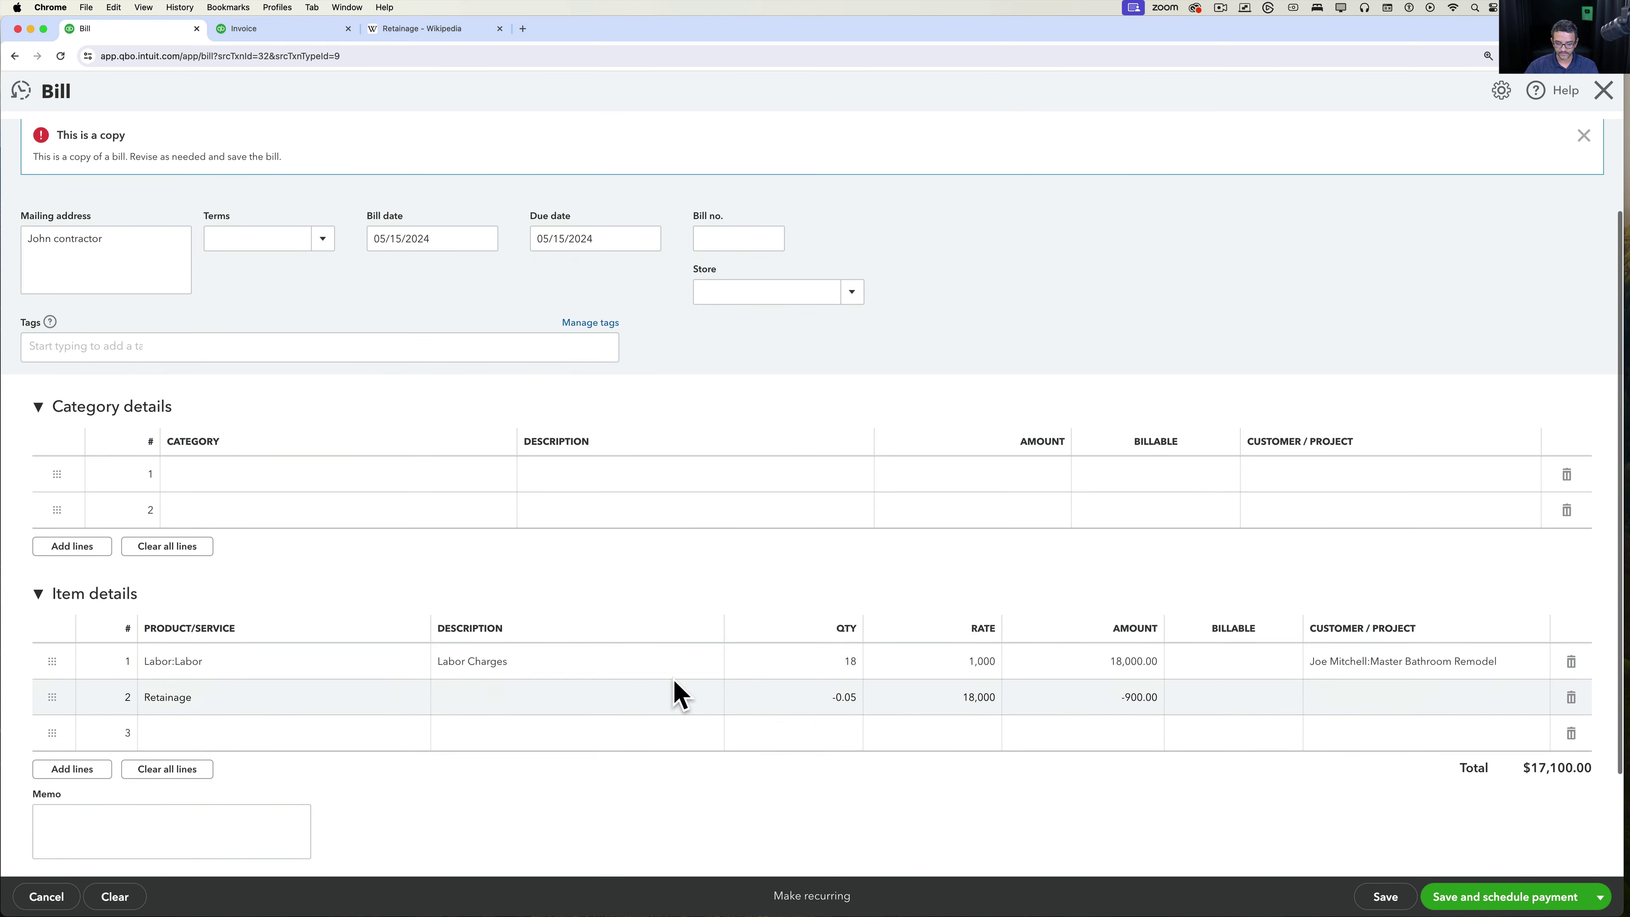
{"action": "left_click", "coordinate": [812, 659]}
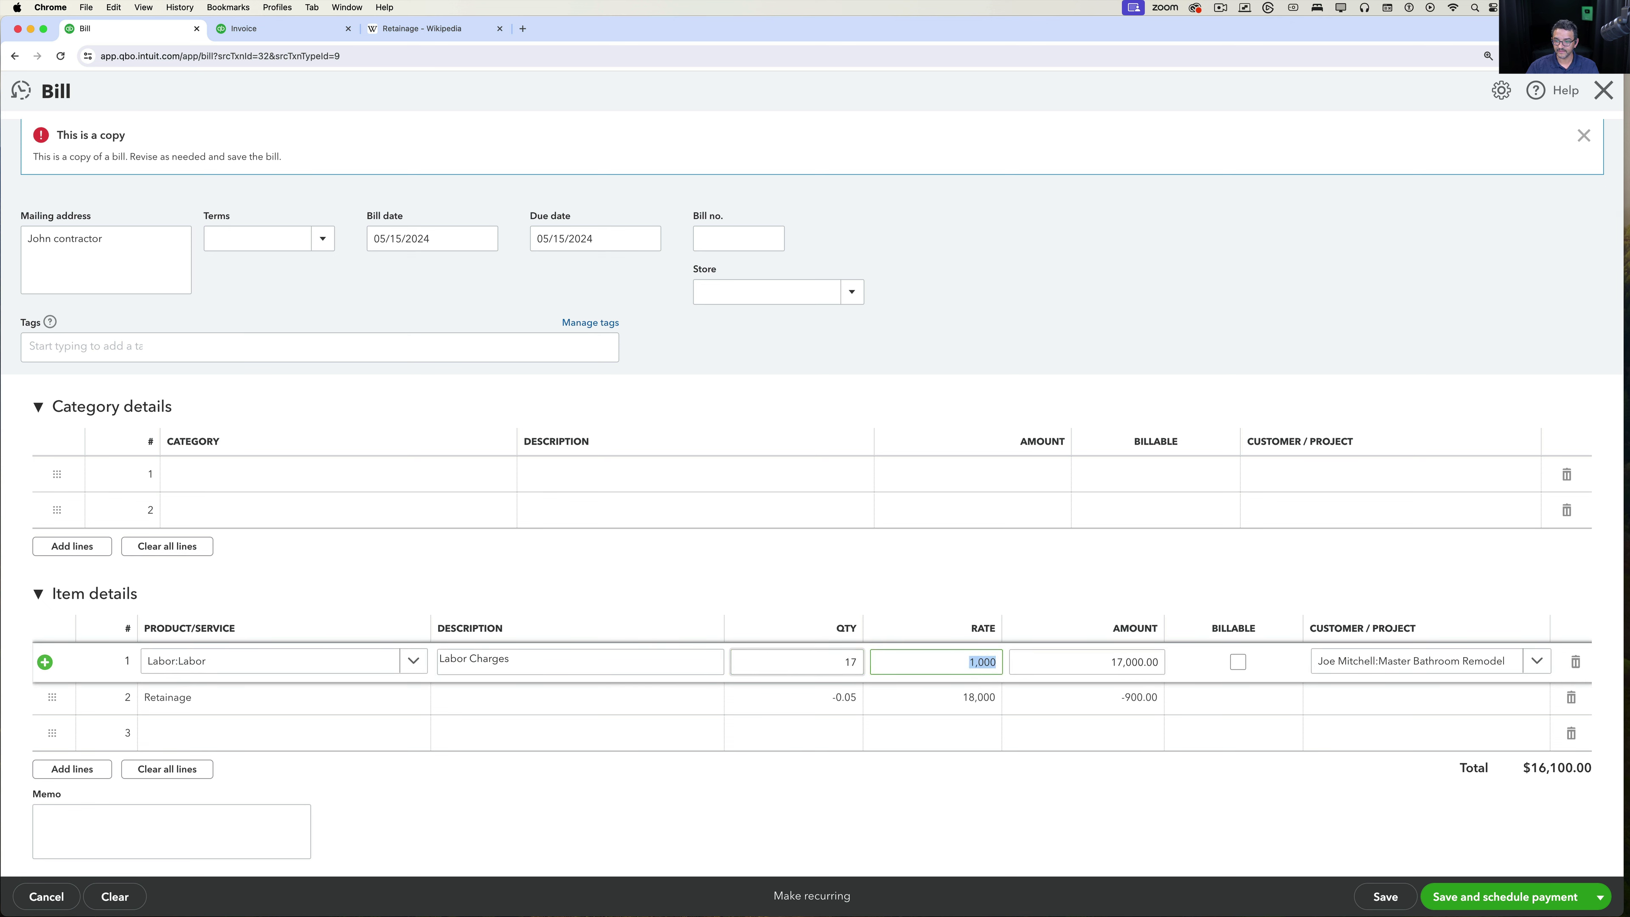
{"action": "type", "text": "890"}
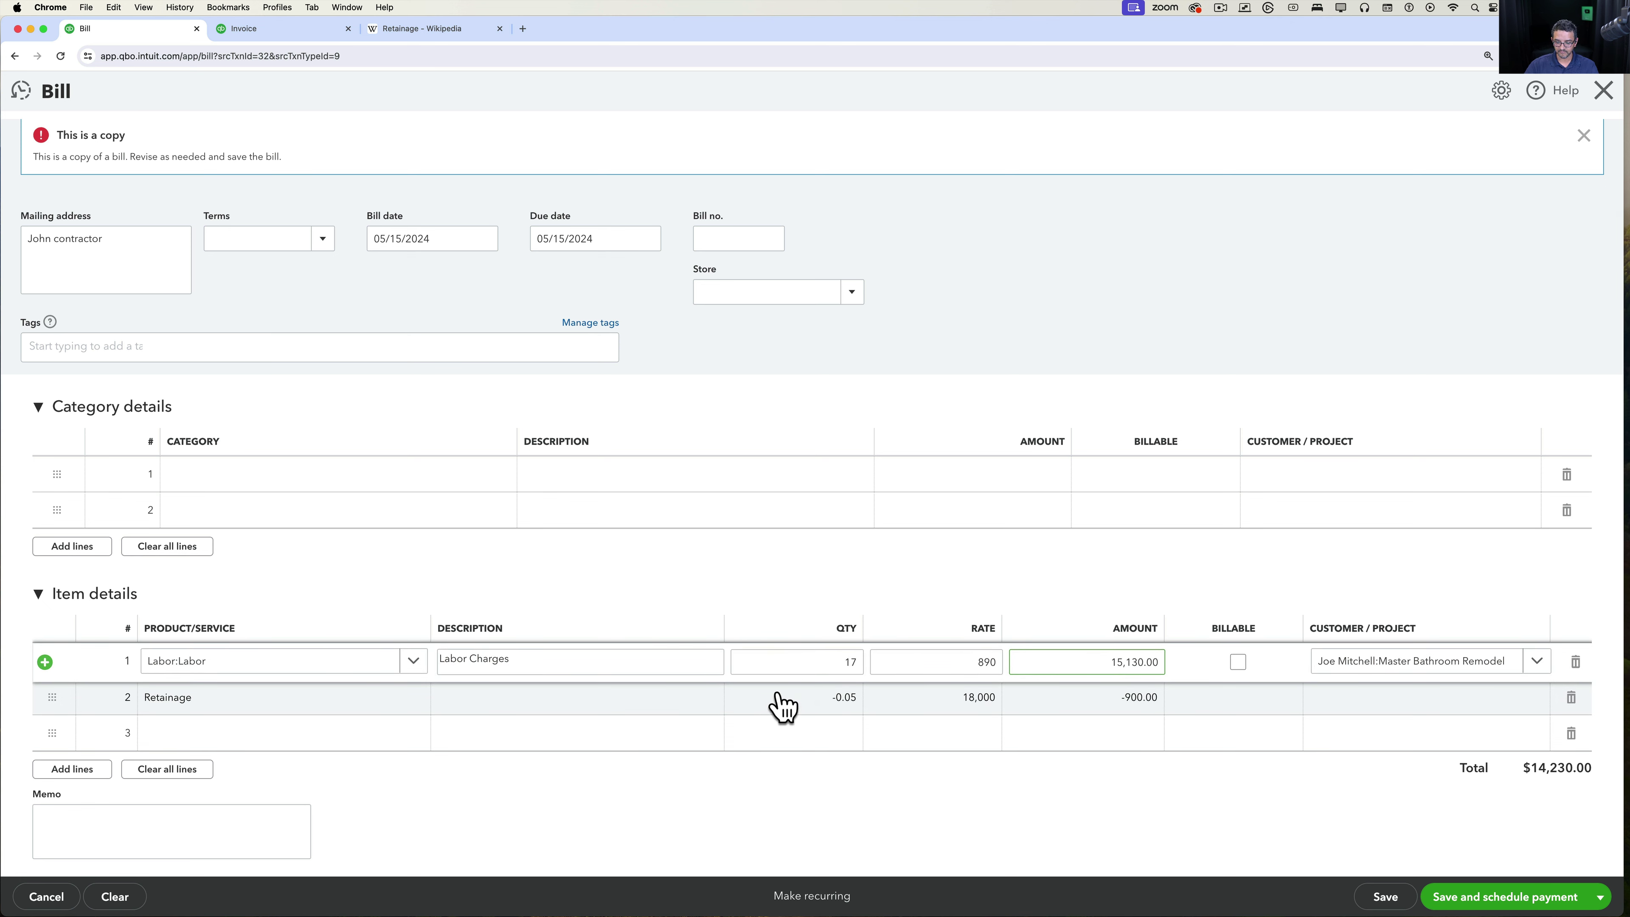
Set the Retainage line to quantity -0.10 and rate 15,130 to withhold 10 percent of the labor amount.
{"action": "left_click", "coordinate": [834, 703]}
{"action": "type", "text": "-"}
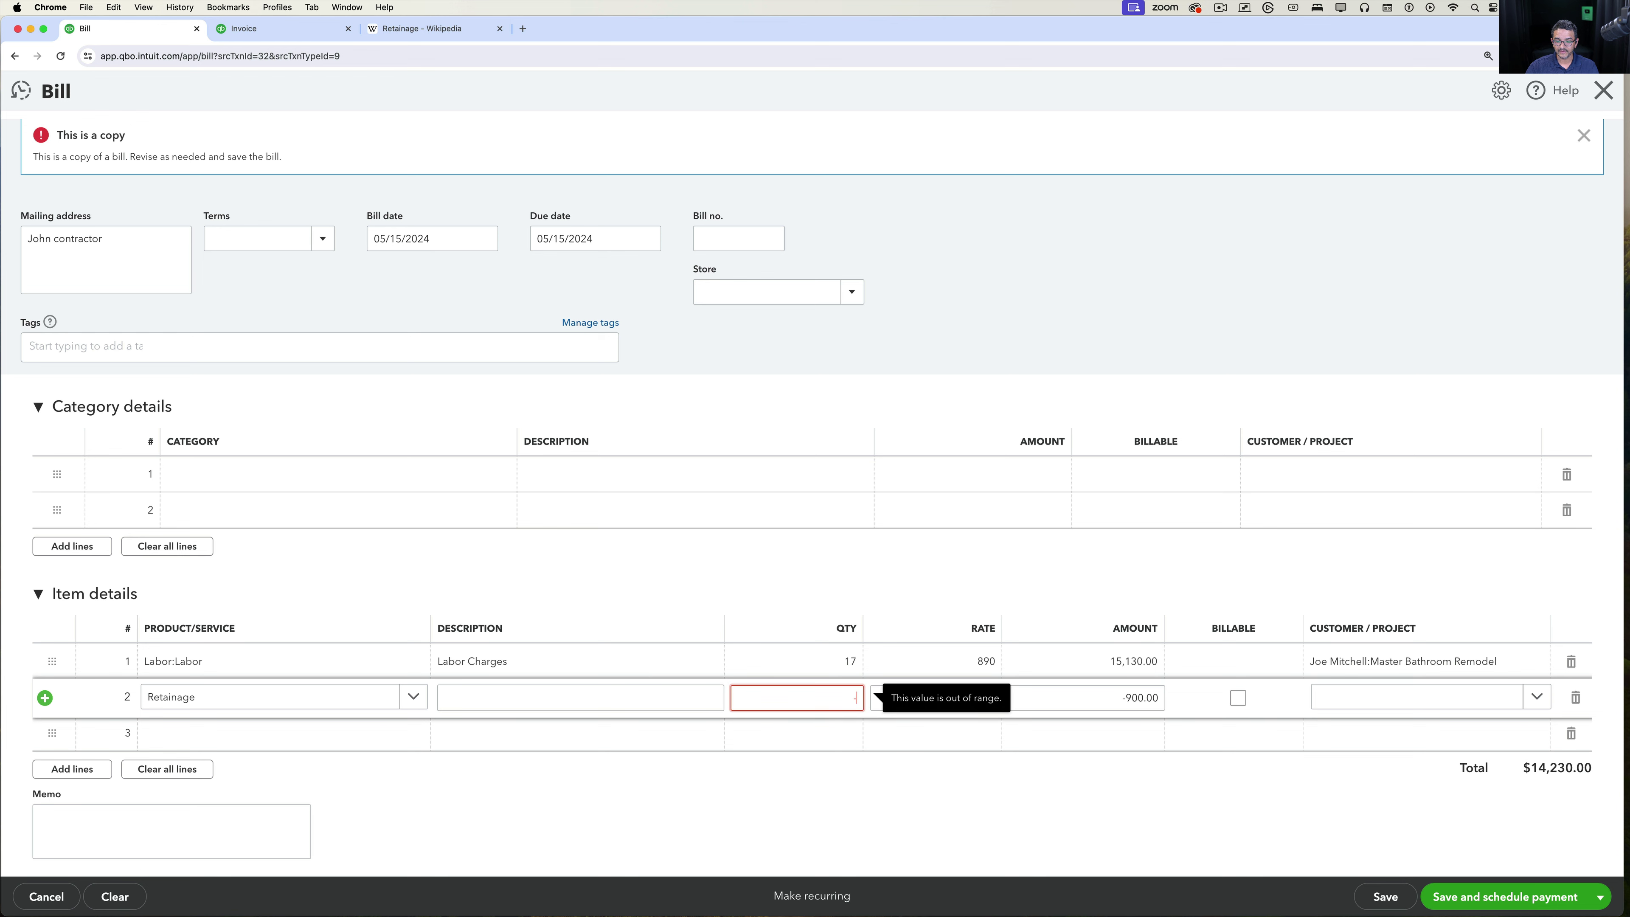
{"action": "type", "text": "0.10"}
{"action": "key", "text": "Tab"}
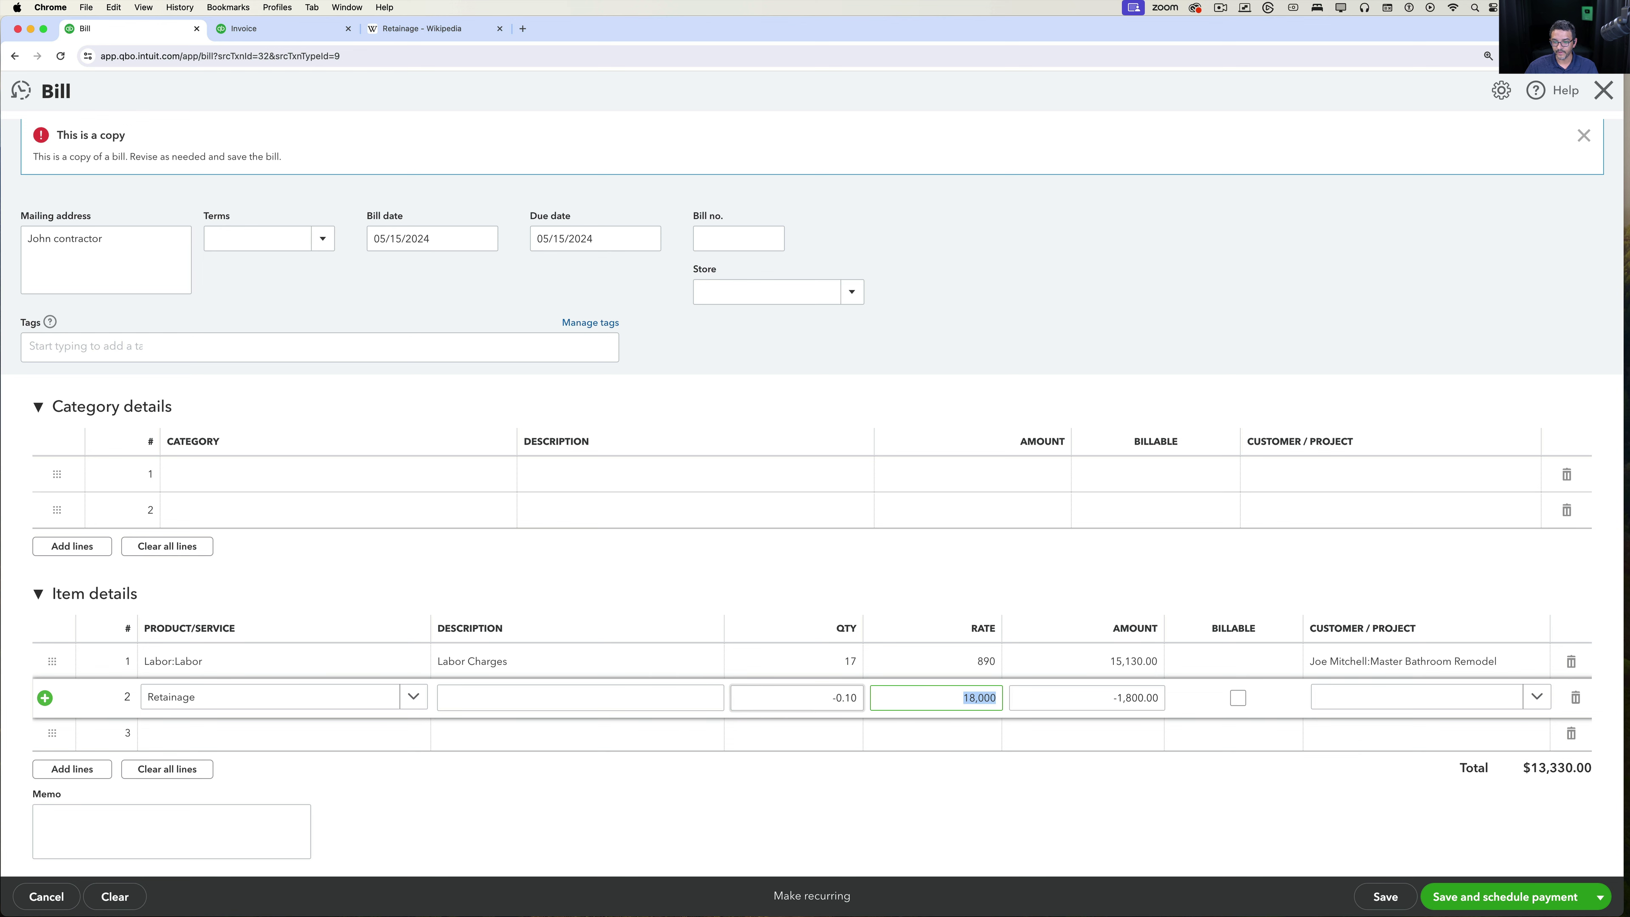
{"action": "left_click", "coordinate": [993, 695]}
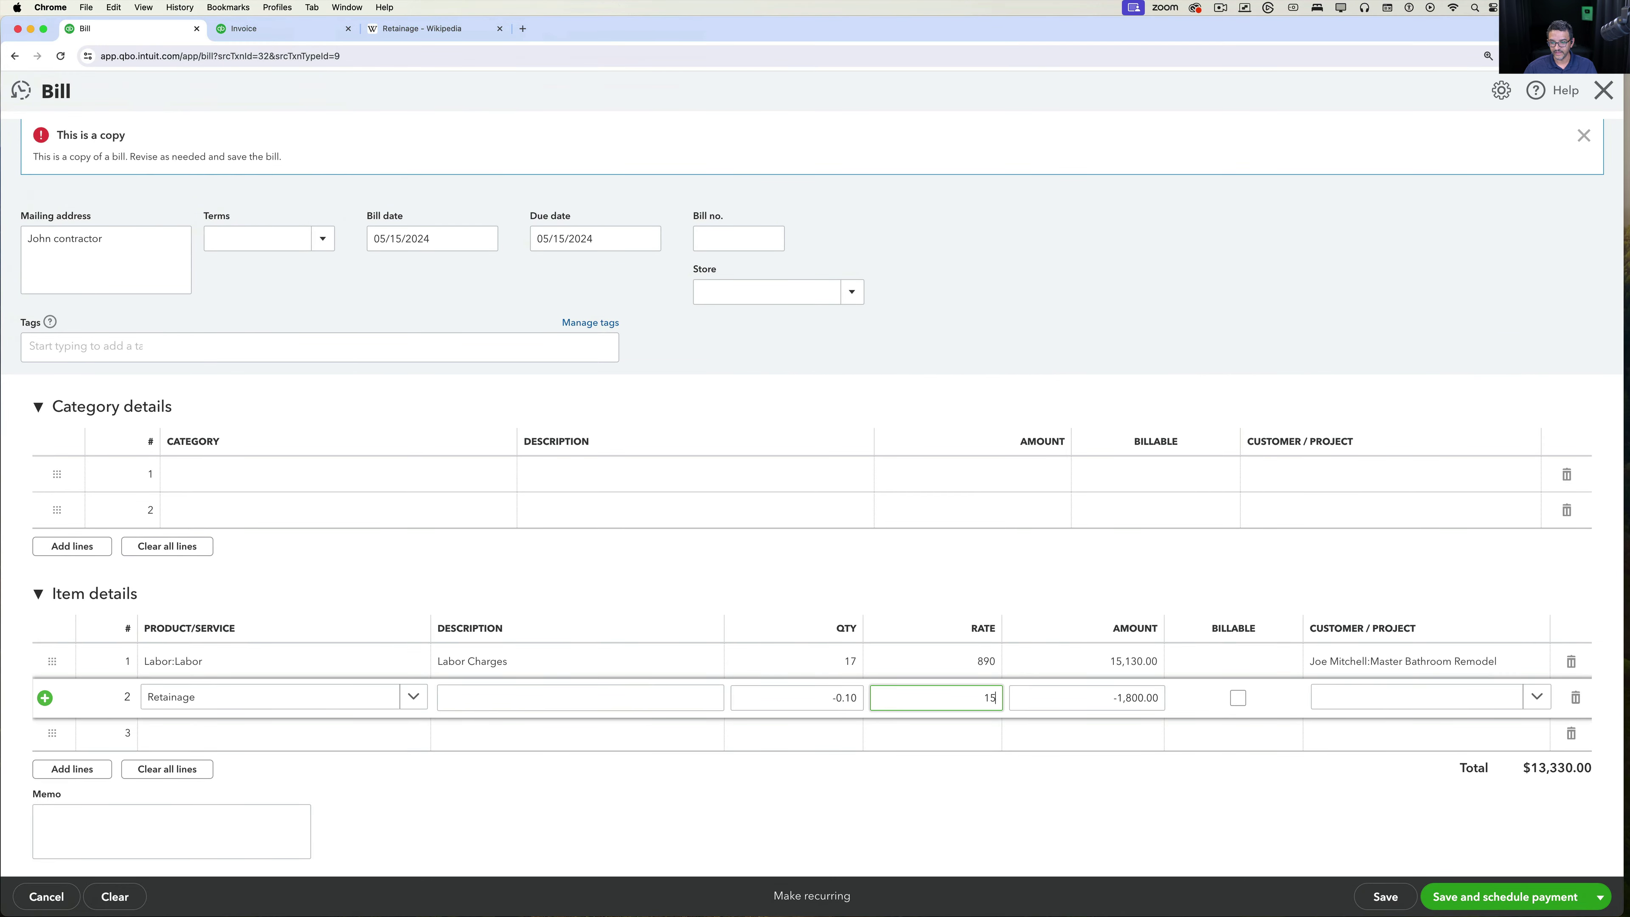
{"action": "type", "text": "15130"}
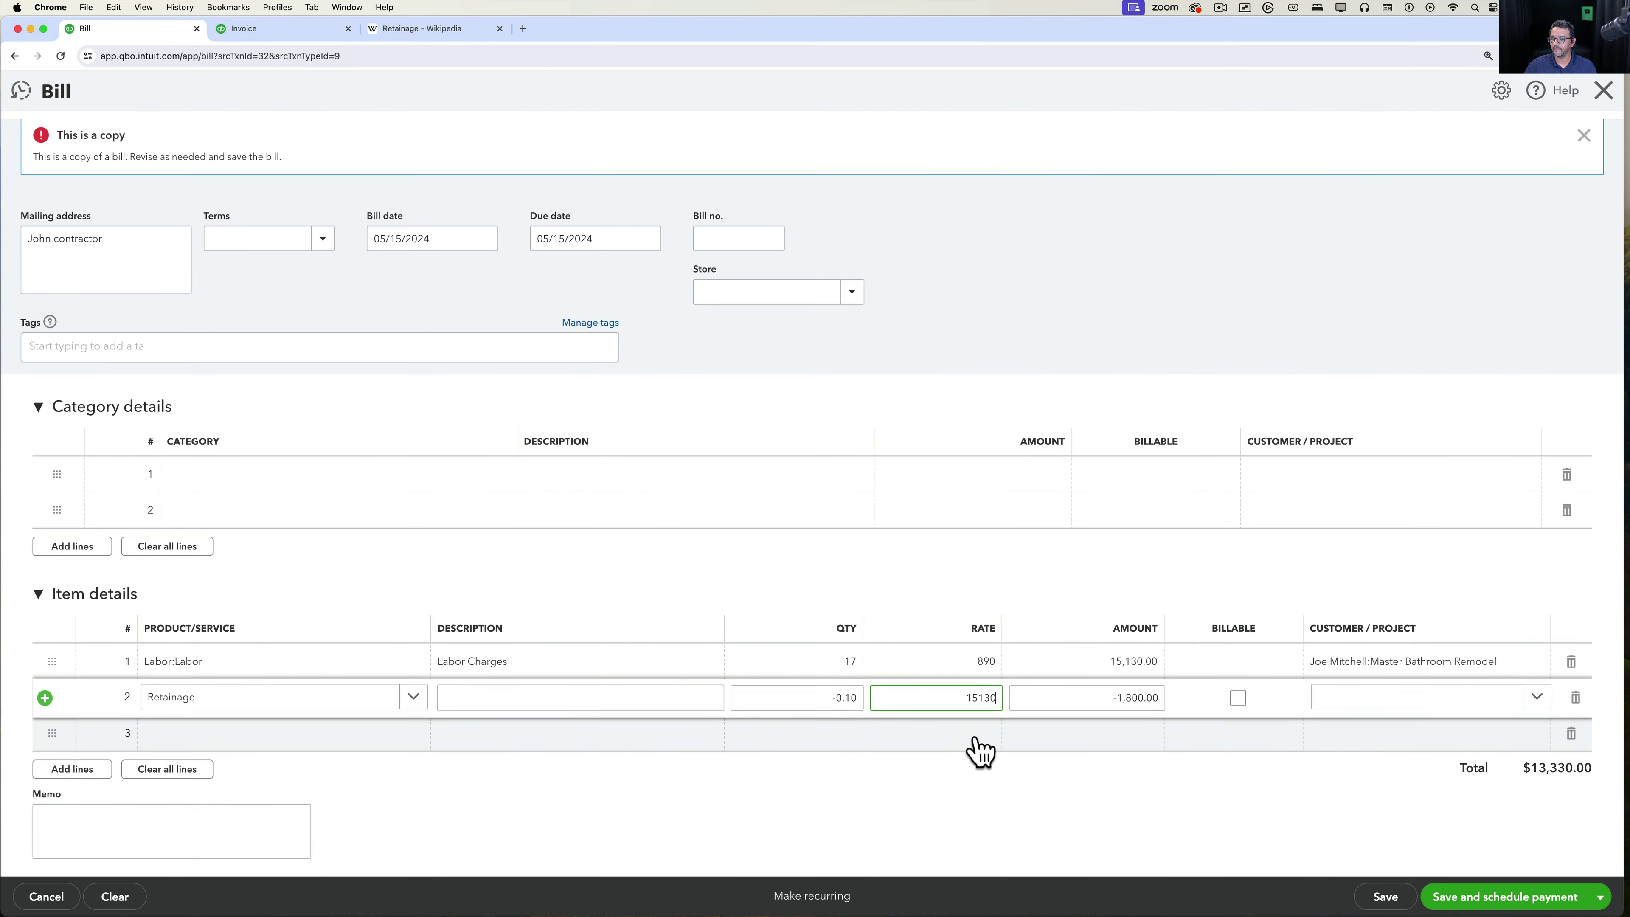
{"action": "left_click", "coordinate": [968, 764]}
{"action": "left_click", "coordinate": [1241, 624]}
{"action": "left_click", "coordinate": [998, 709]}
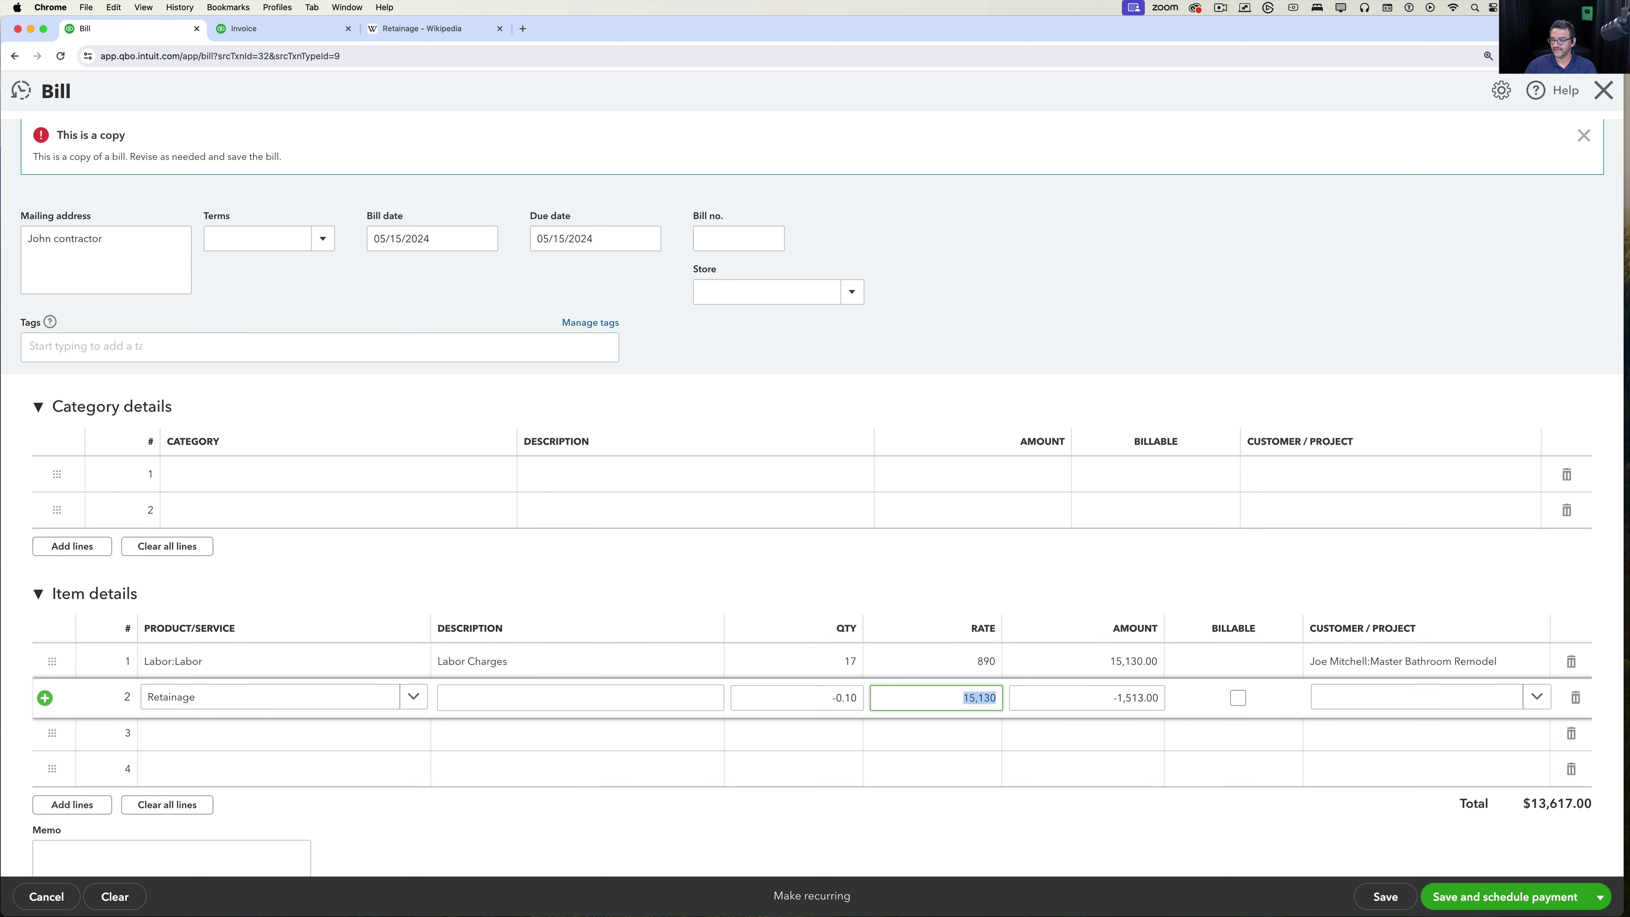
{"action": "key", "text": "shift+Tab"}
{"action": "key", "text": "Tab"}
{"action": "key", "text": "Tab"}
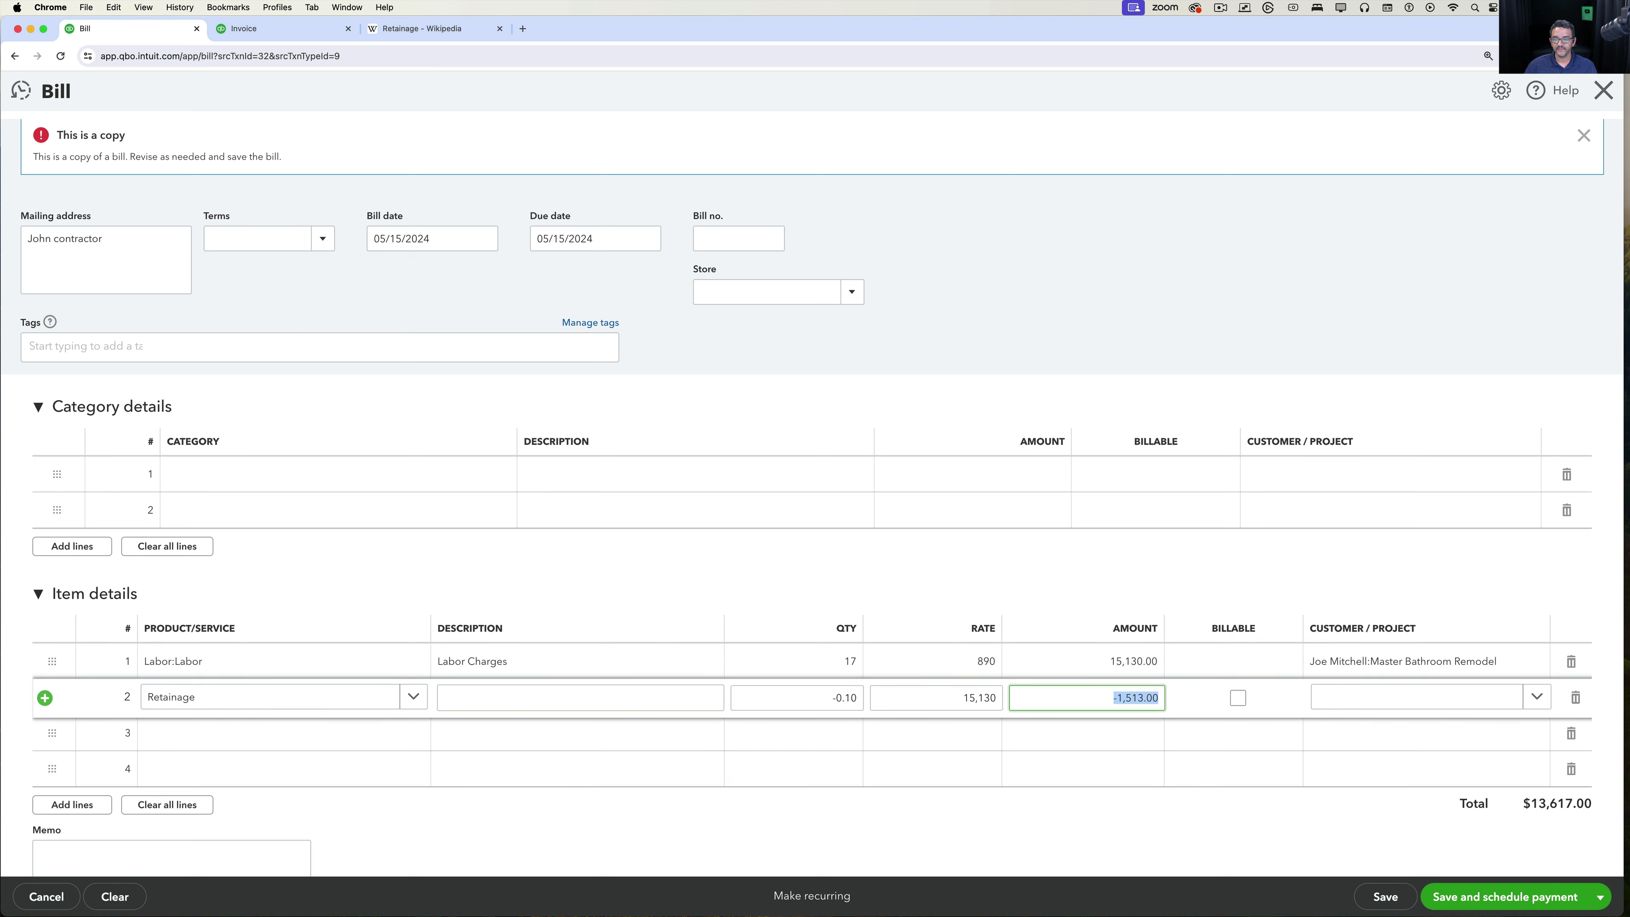
Save the copied bill and record a bill payment that marks it as paid.
{"action": "left_click", "coordinate": [1385, 898]}
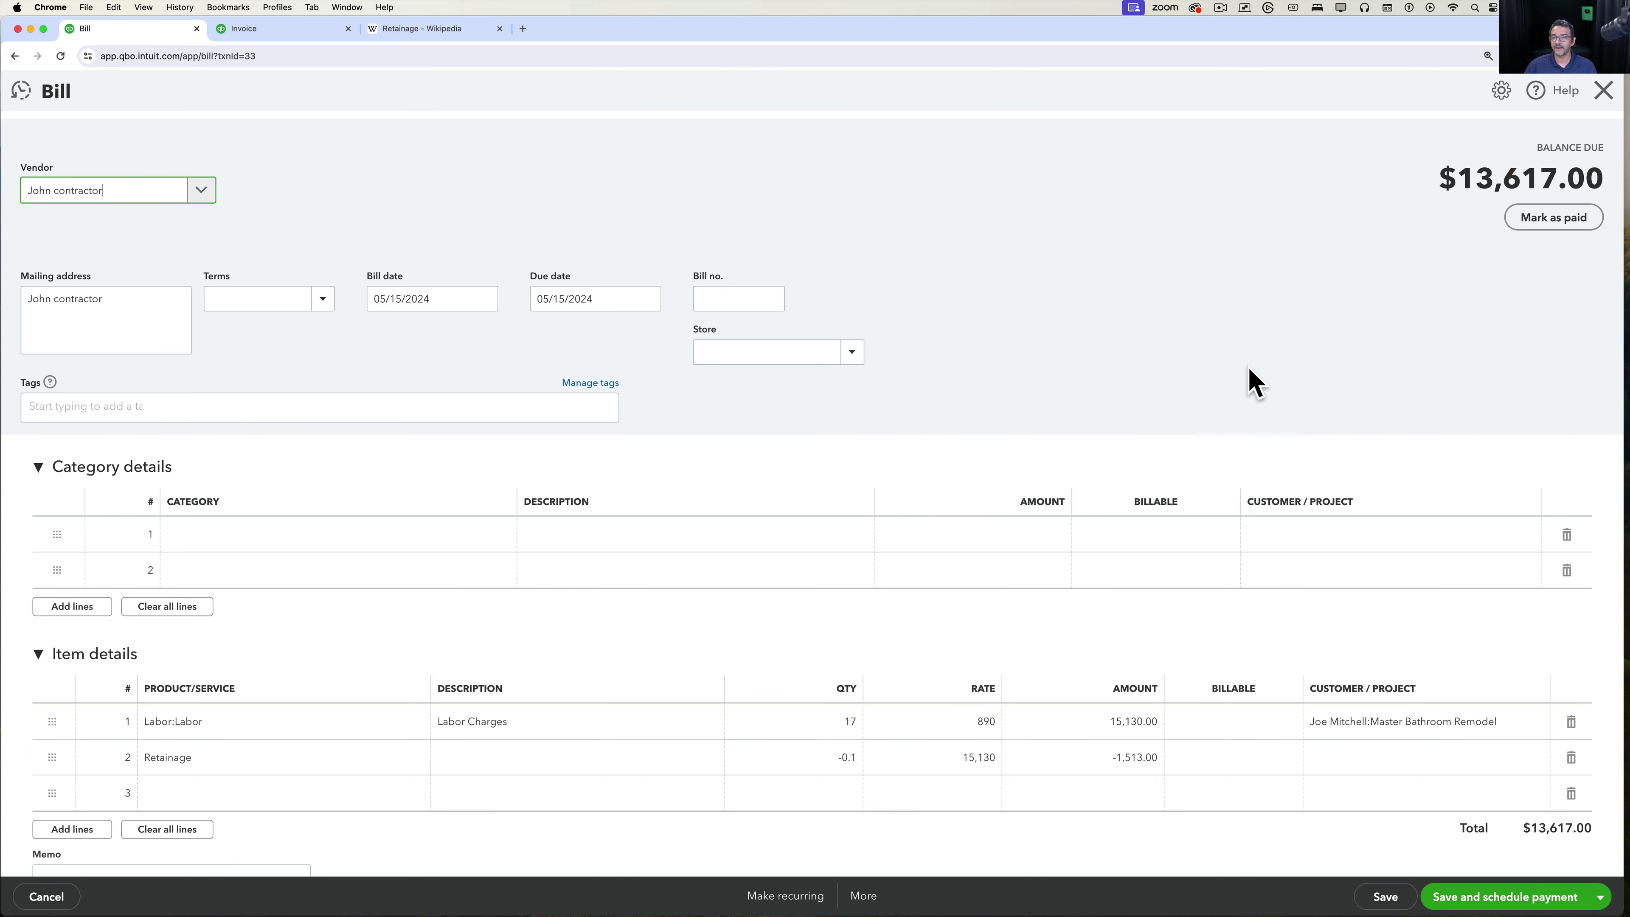
{"action": "left_click", "coordinate": [1555, 221]}
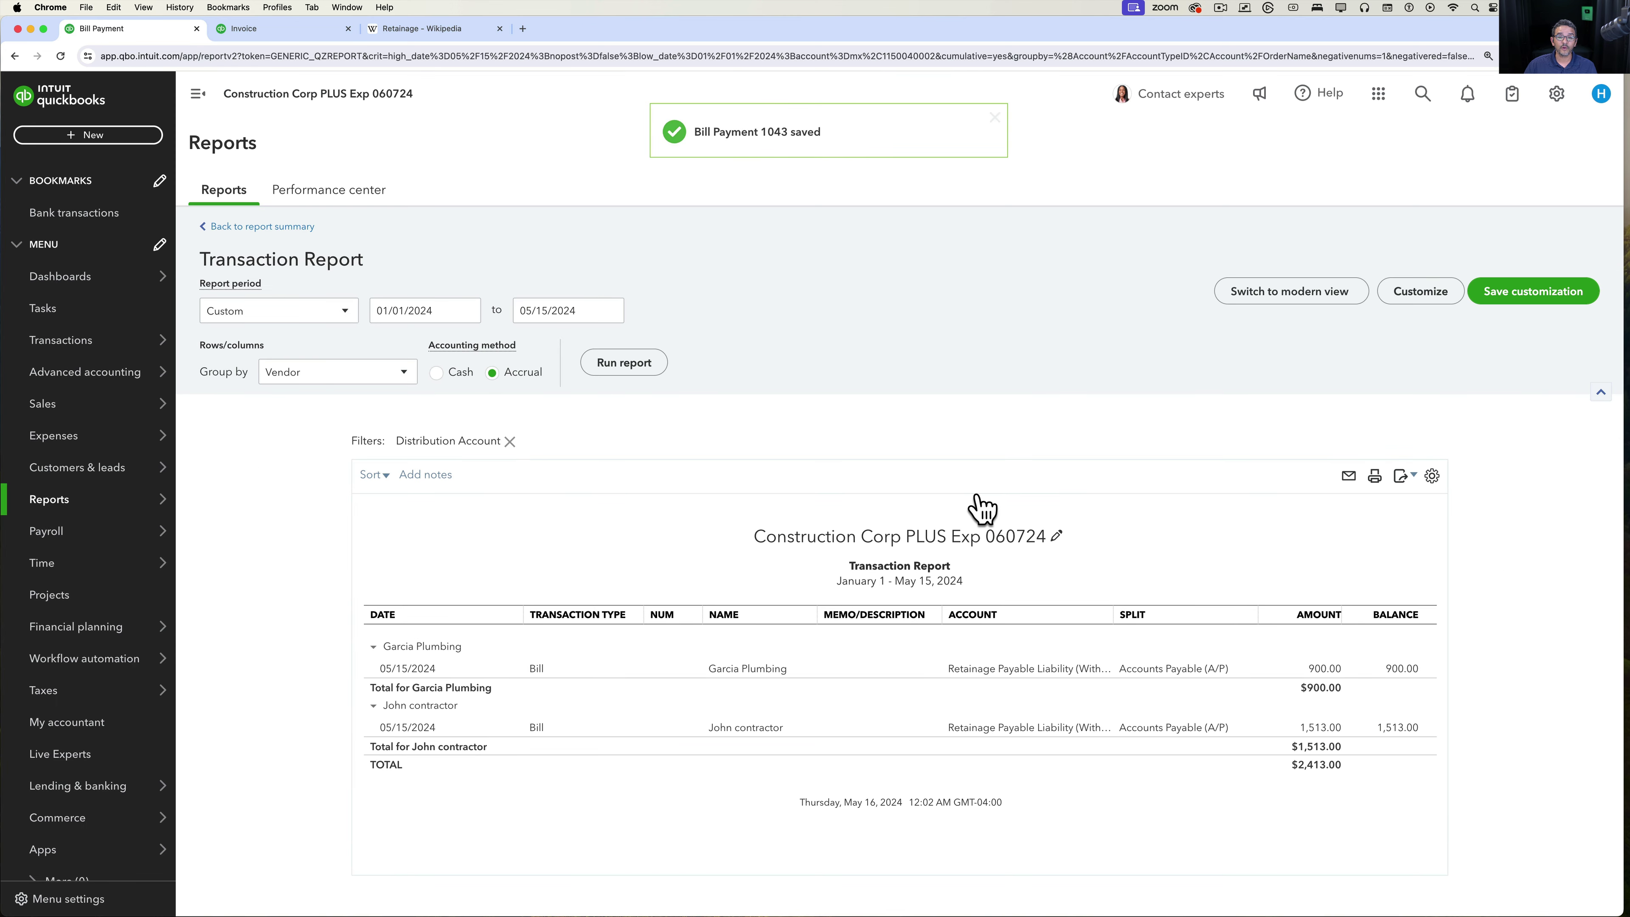
Add the A/P Paid column to the vendor-grouped retainage report and run it with the Cash accounting method.
{"action": "left_click", "coordinate": [635, 367]}
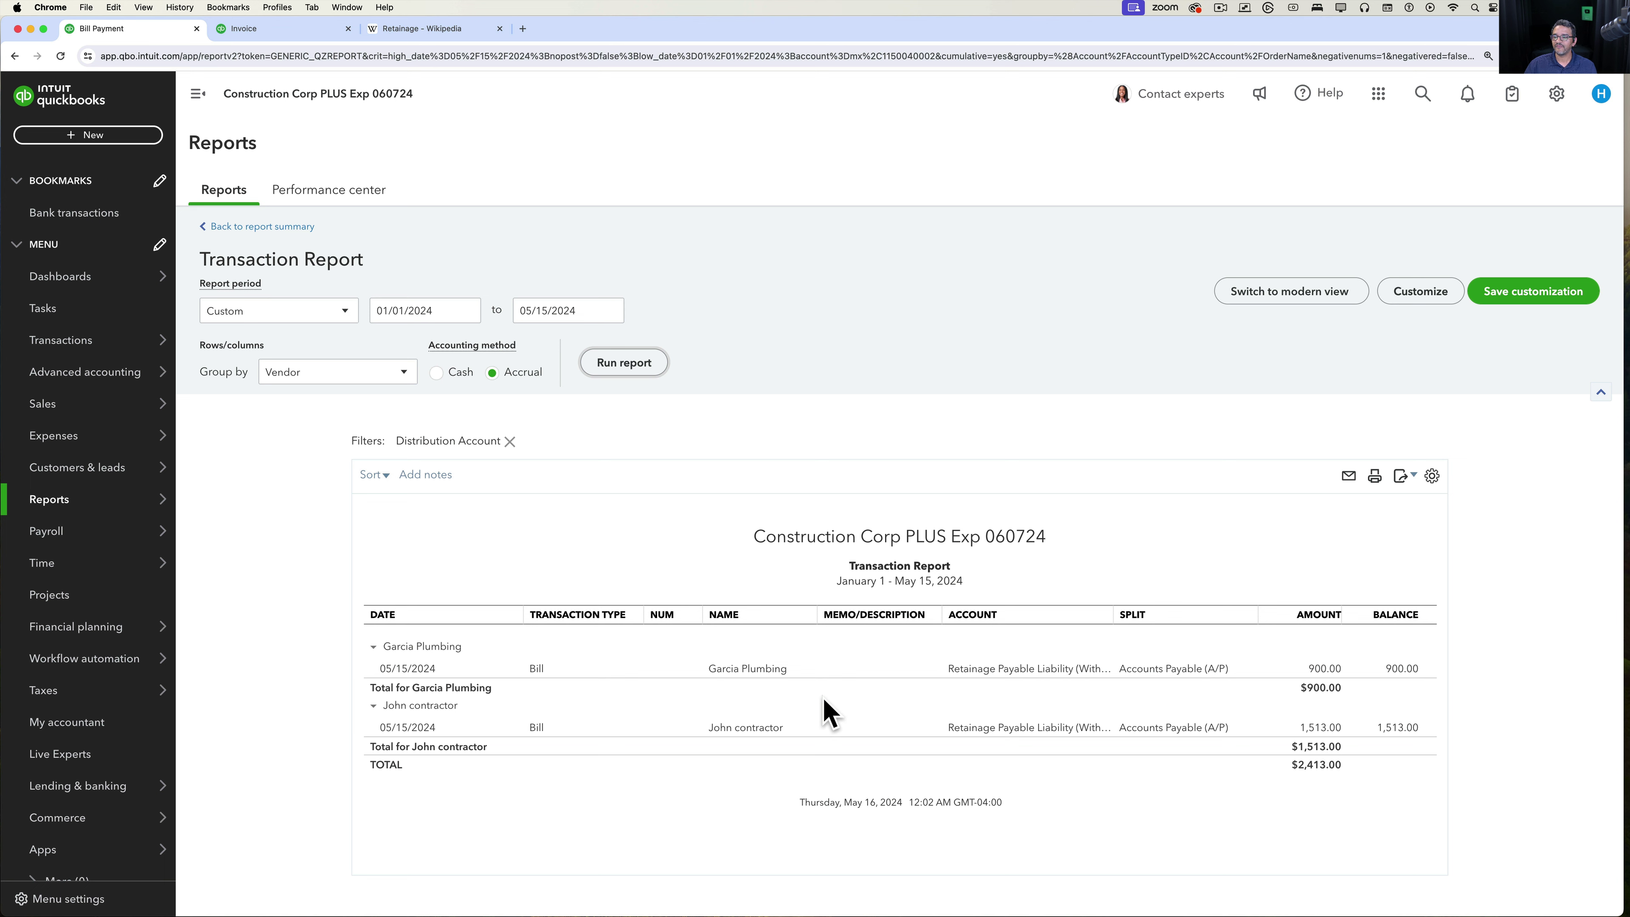
{"action": "left_click", "coordinate": [1432, 477]}
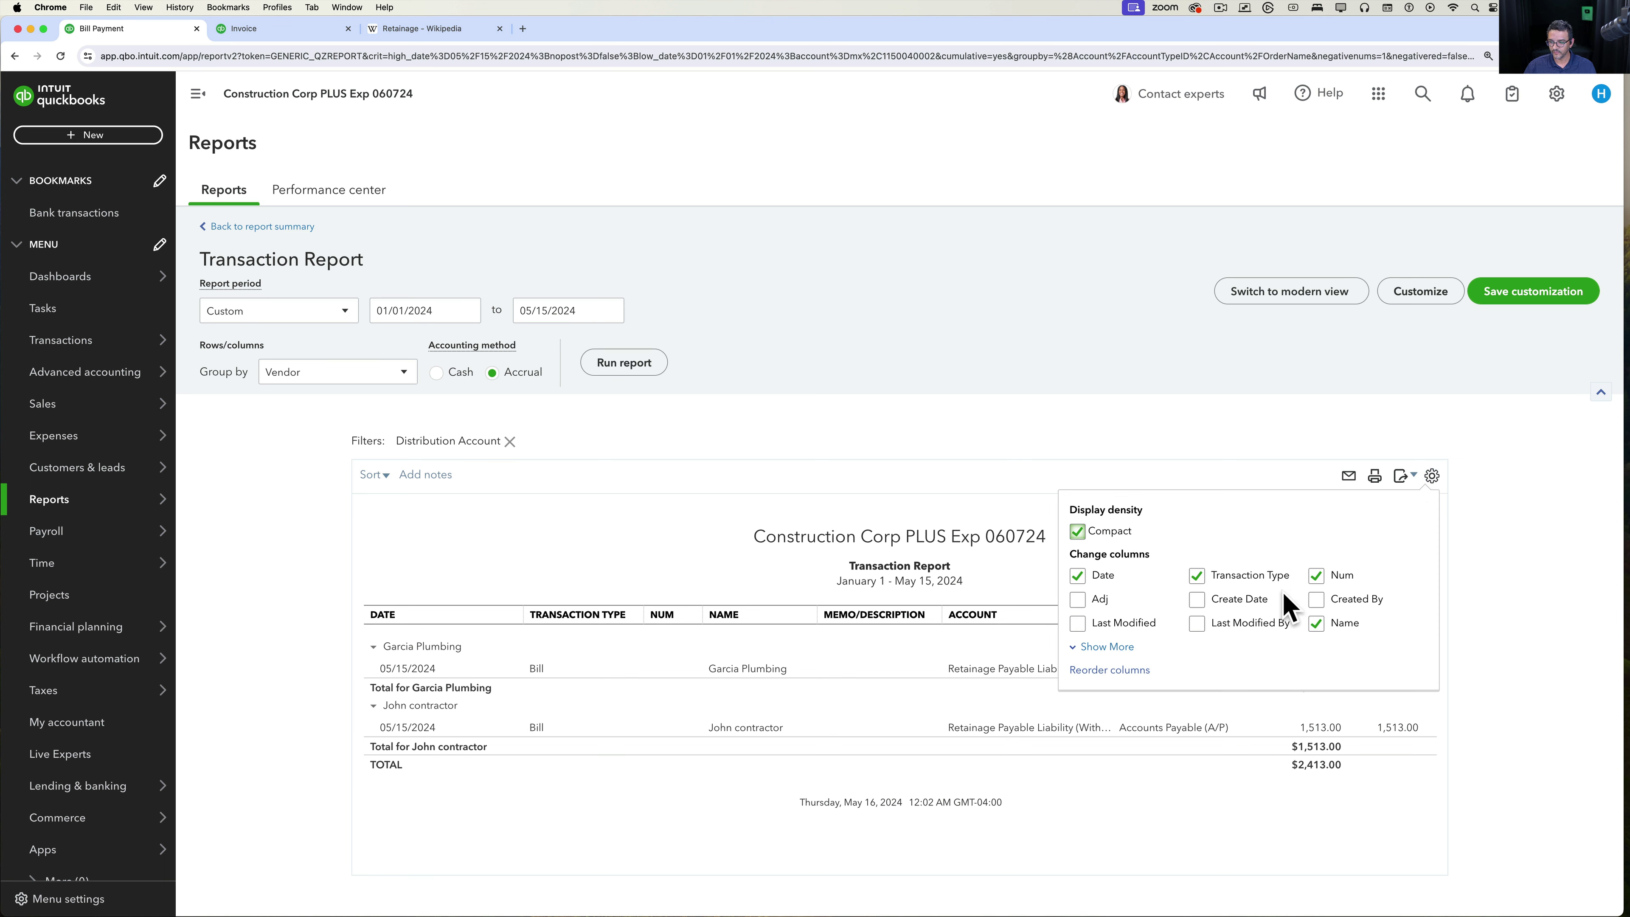
{"action": "left_click", "coordinate": [1107, 647]}
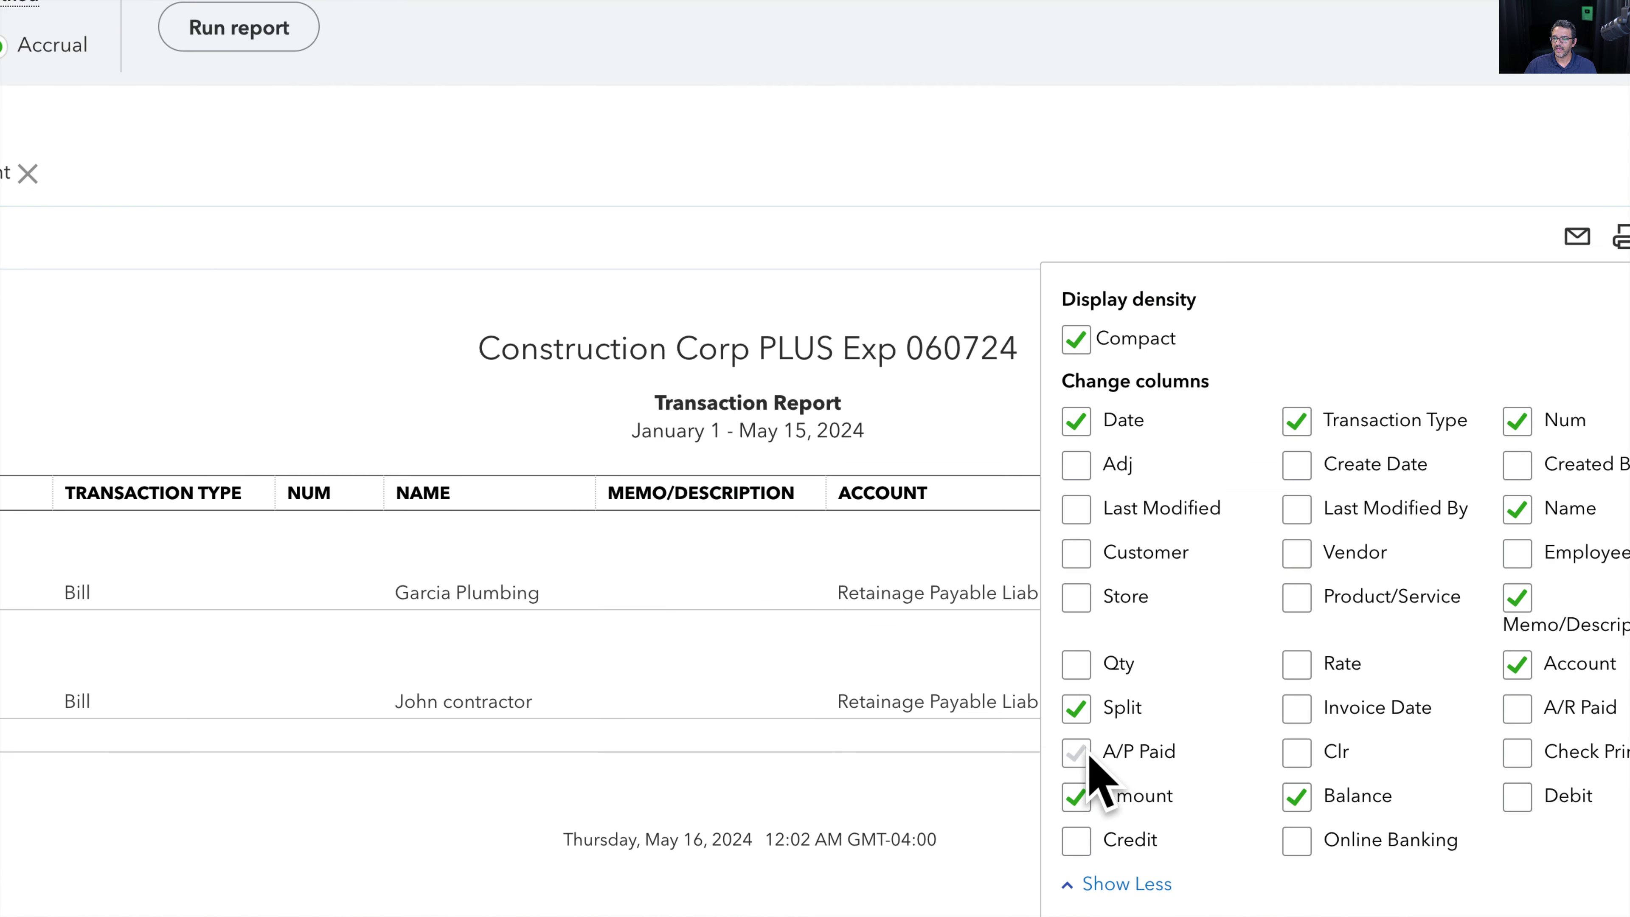
{"action": "left_click", "coordinate": [1078, 757]}
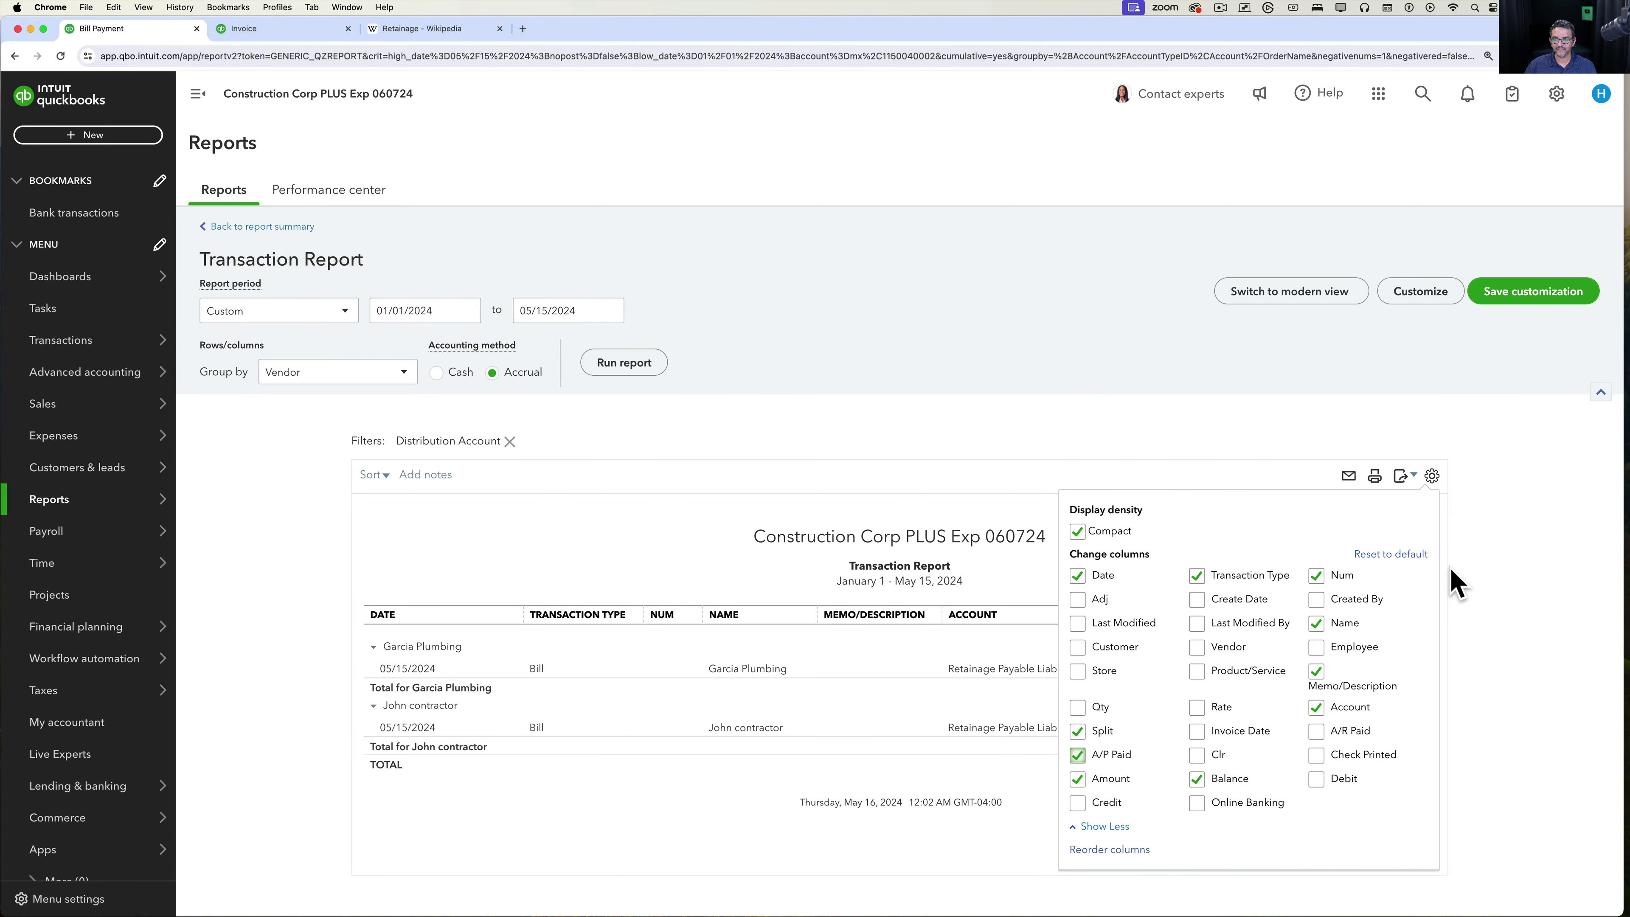
{"action": "left_click", "coordinate": [1489, 571]}
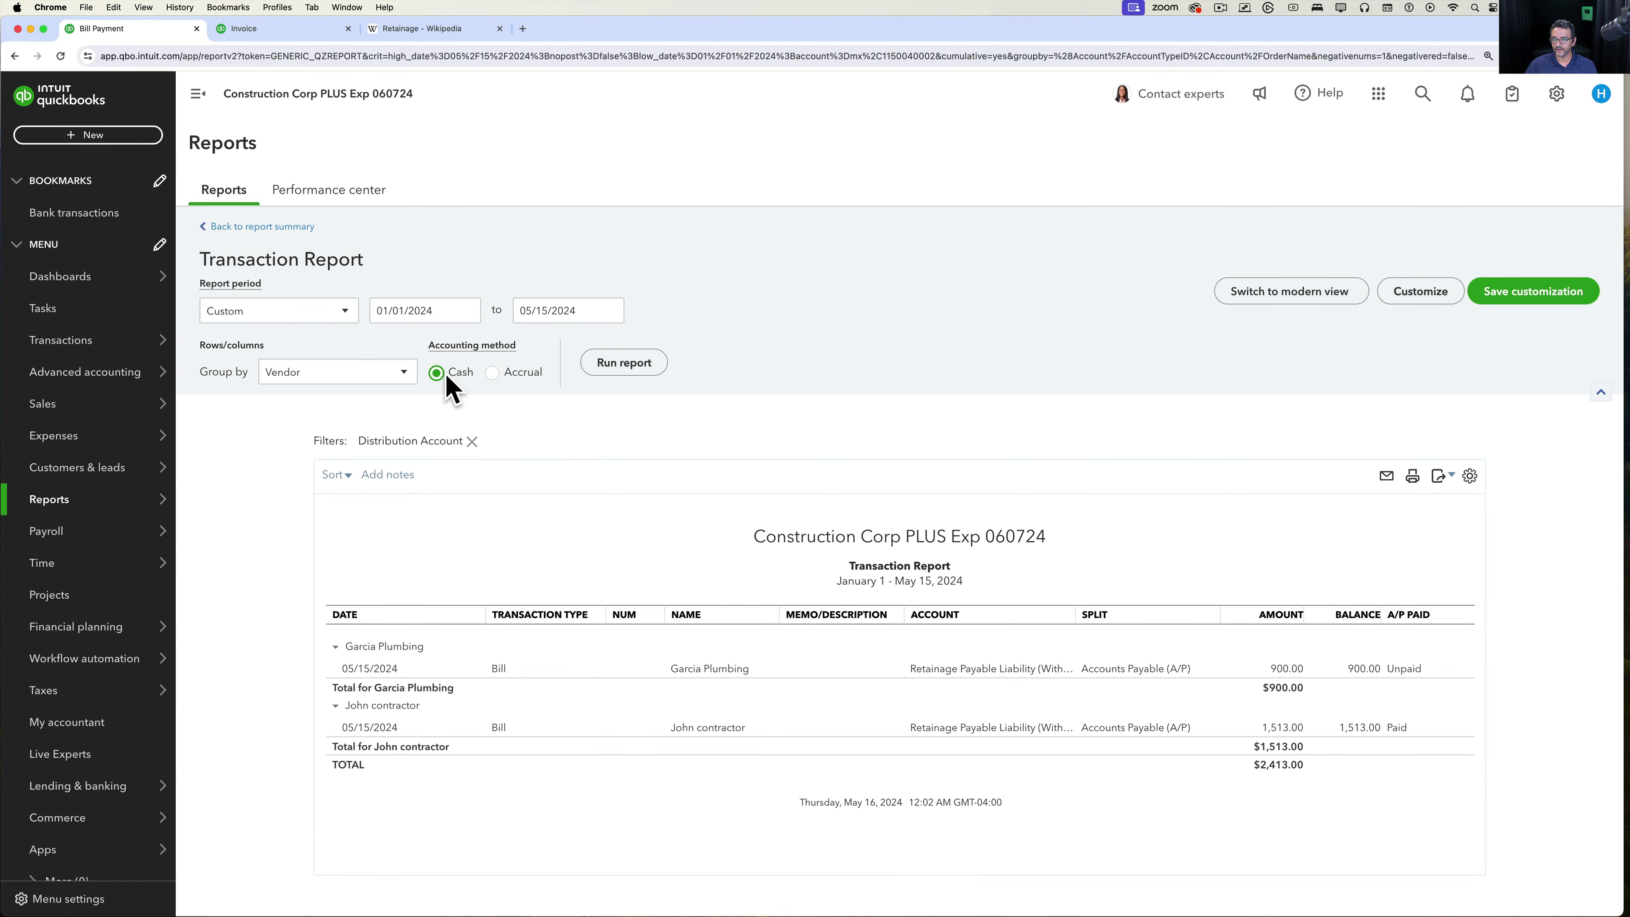
{"action": "left_click", "coordinate": [628, 366]}
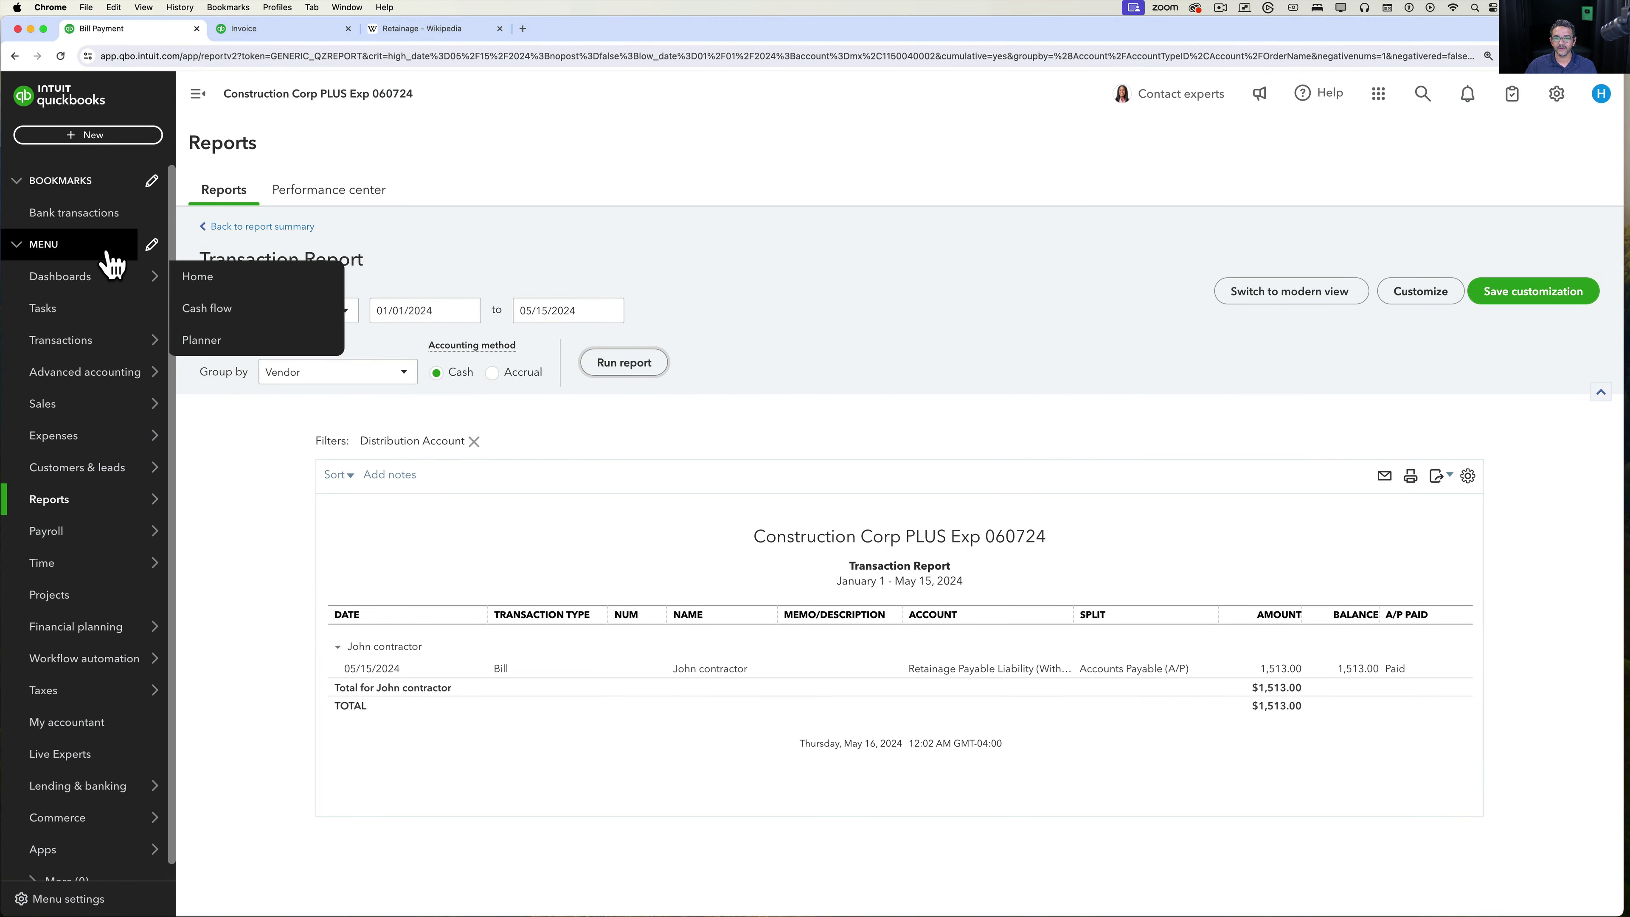
Return to the balance sheet, open the Retainage Receivable Asset transactions, and run that report grouped by Customer.
{"action": "left_click", "coordinate": [259, 227]}
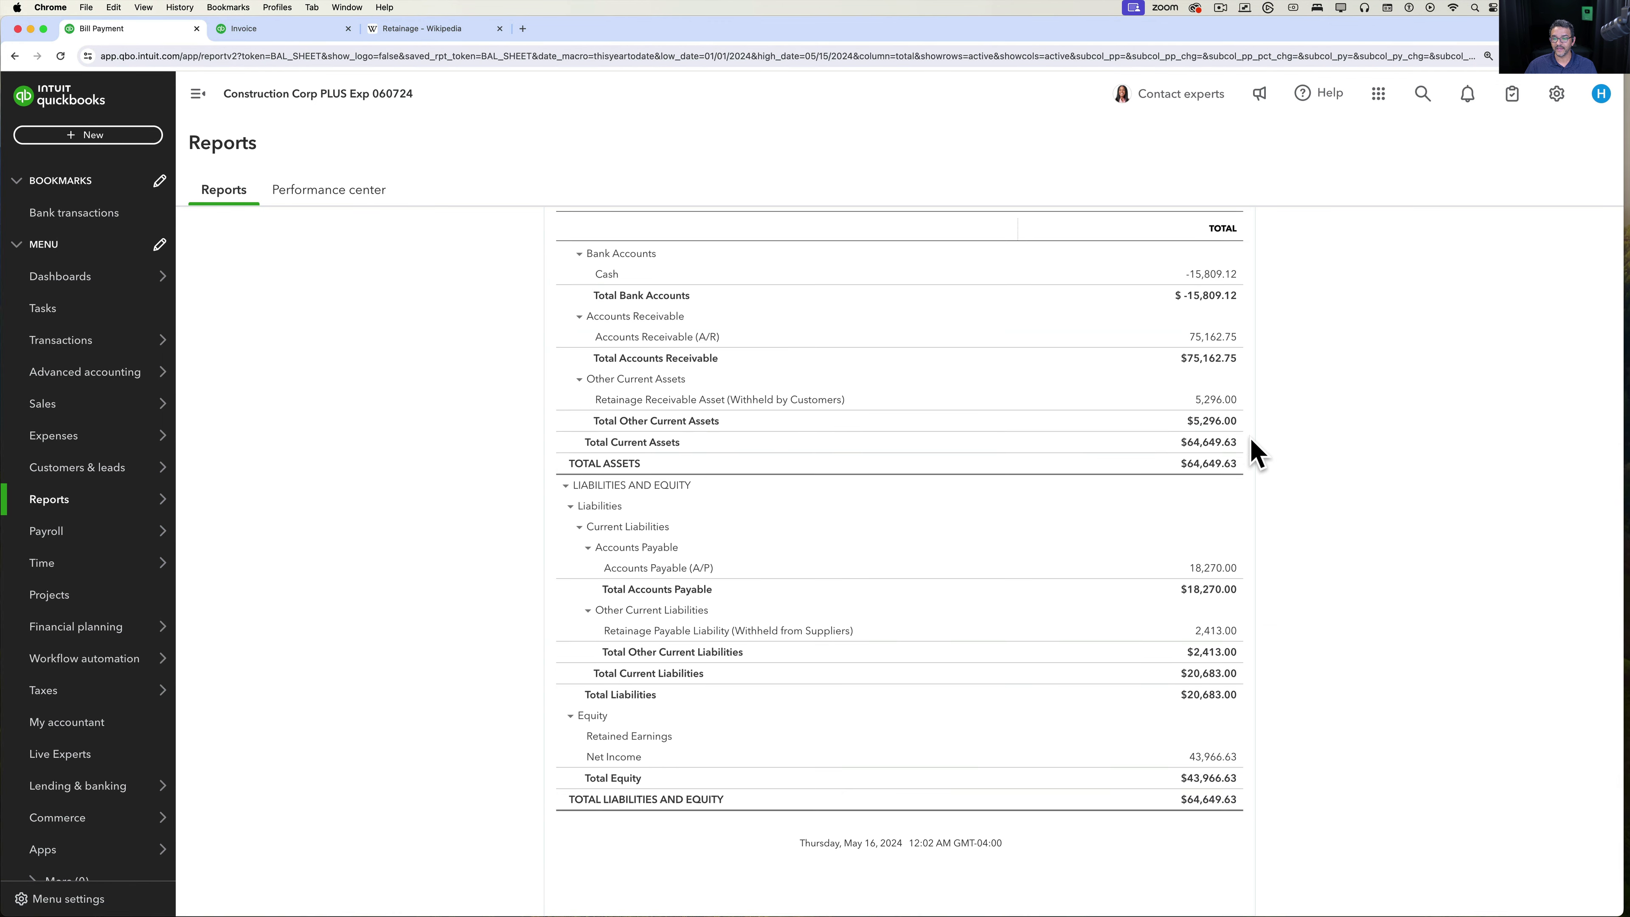
{"action": "scroll", "coordinate": [1251, 438], "scroll_direction": "up", "scroll_amount": 3}
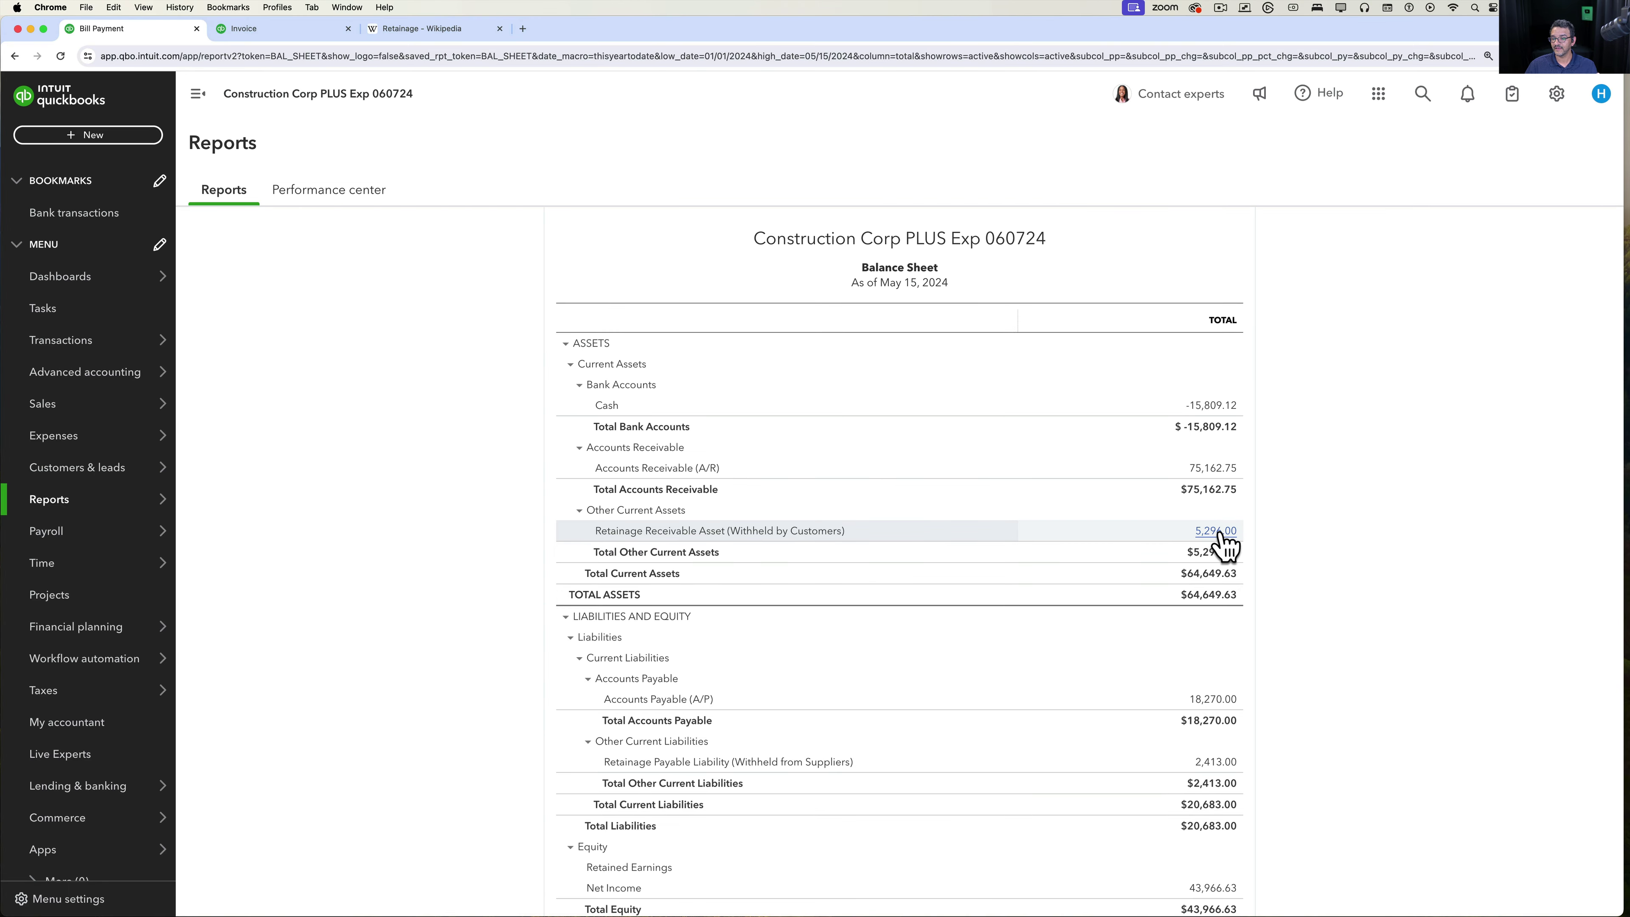
{"action": "left_click", "coordinate": [1219, 532]}
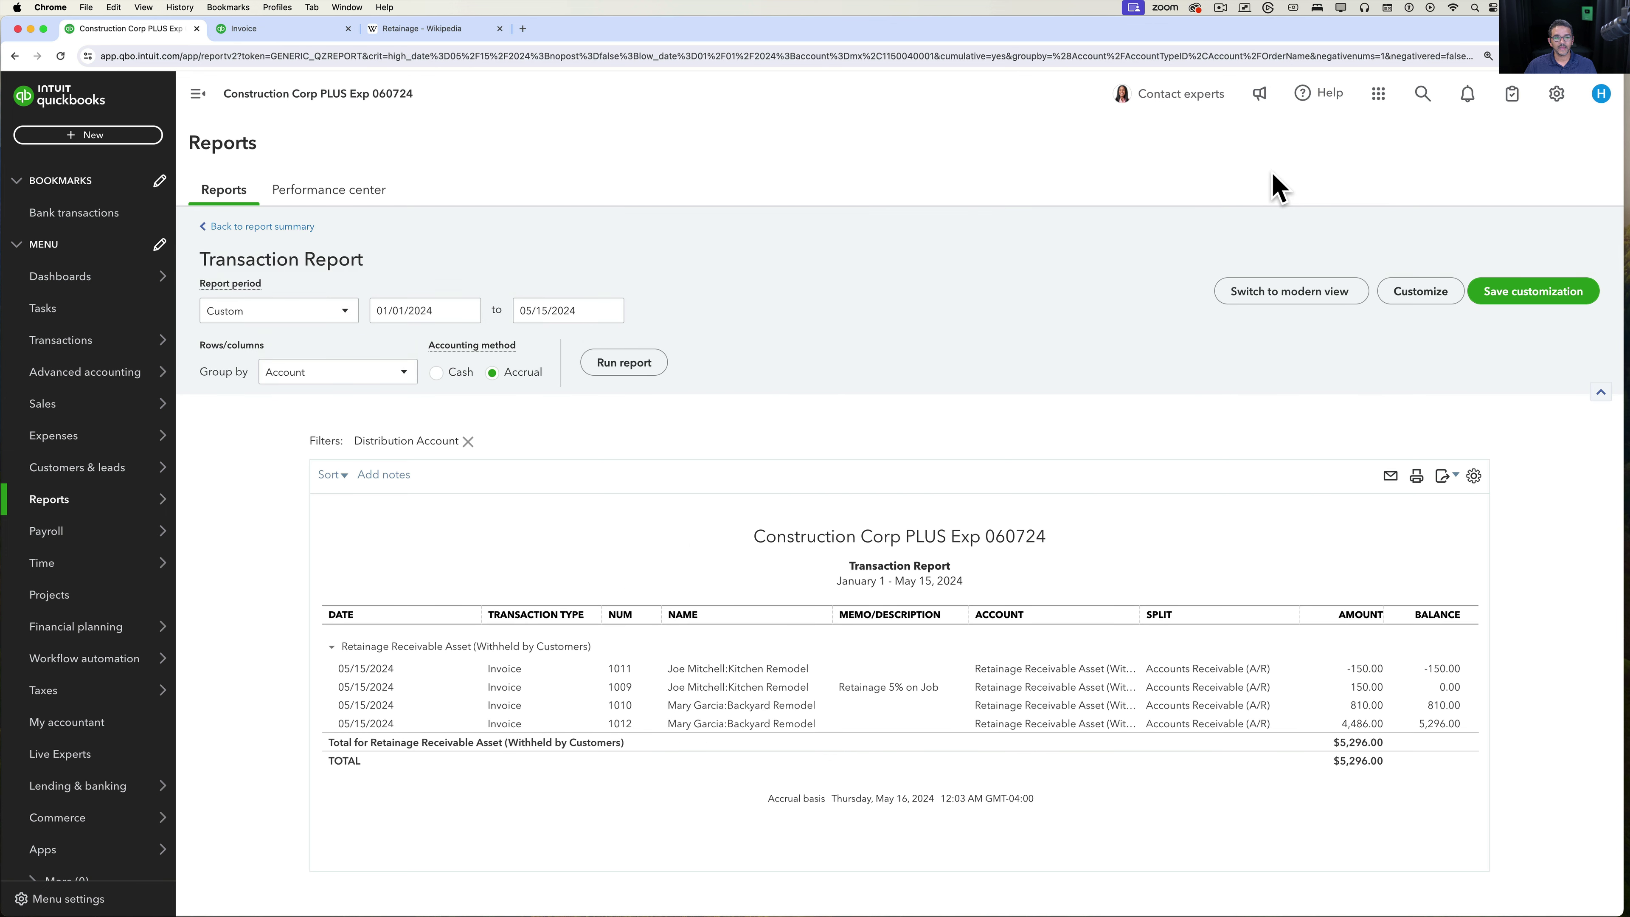
{"action": "left_click", "coordinate": [299, 375]}
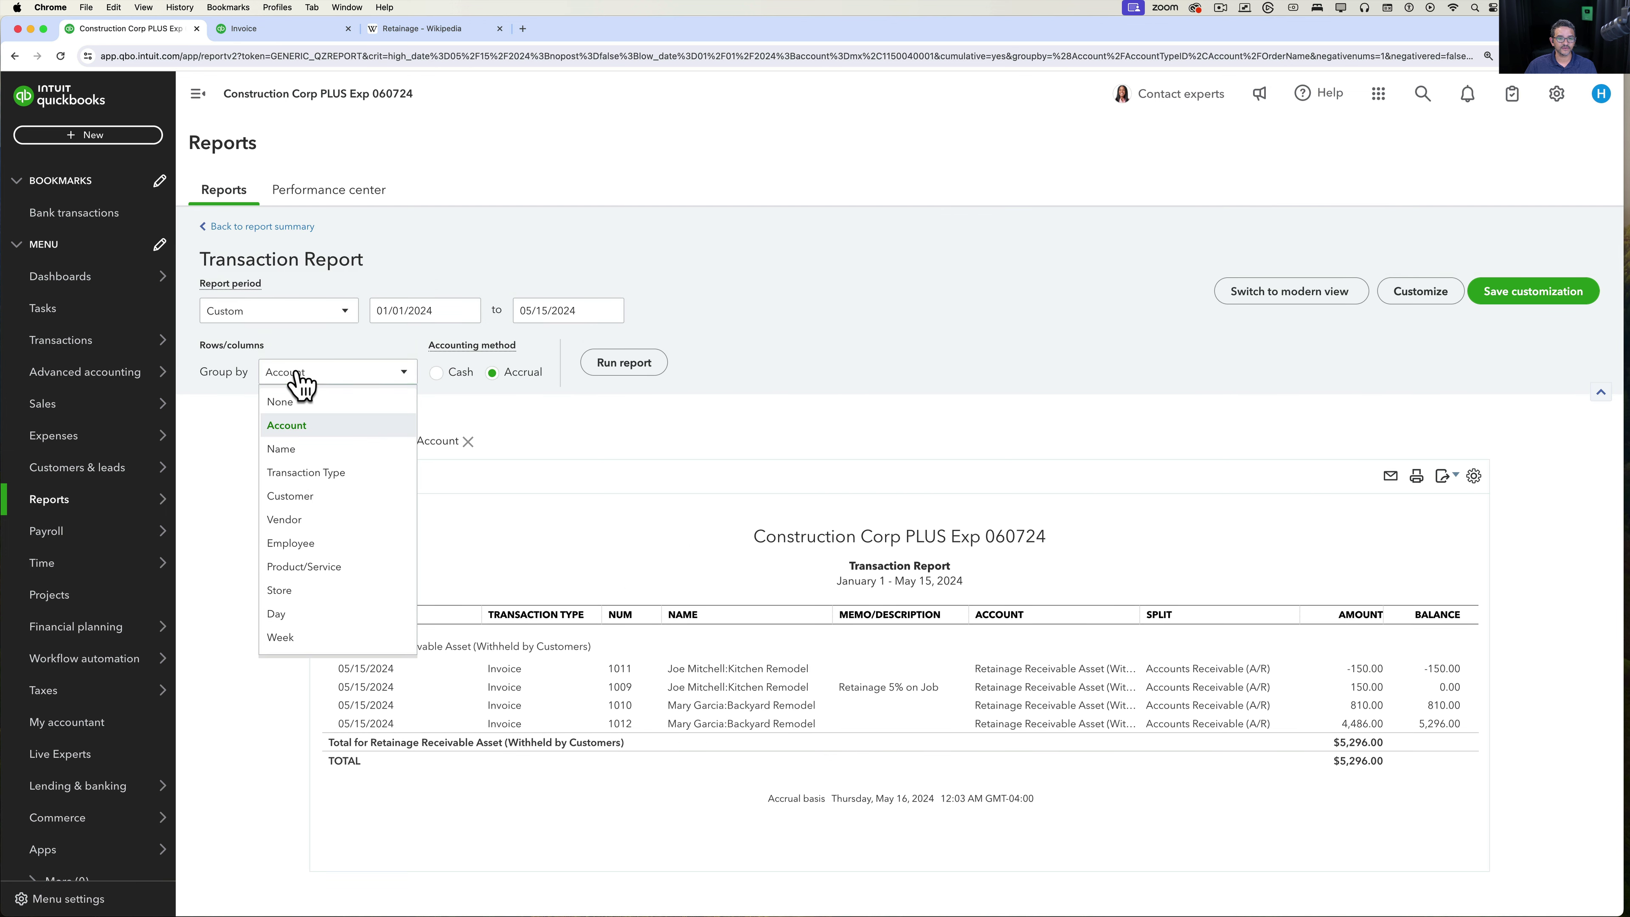
{"action": "left_click", "coordinate": [324, 495]}
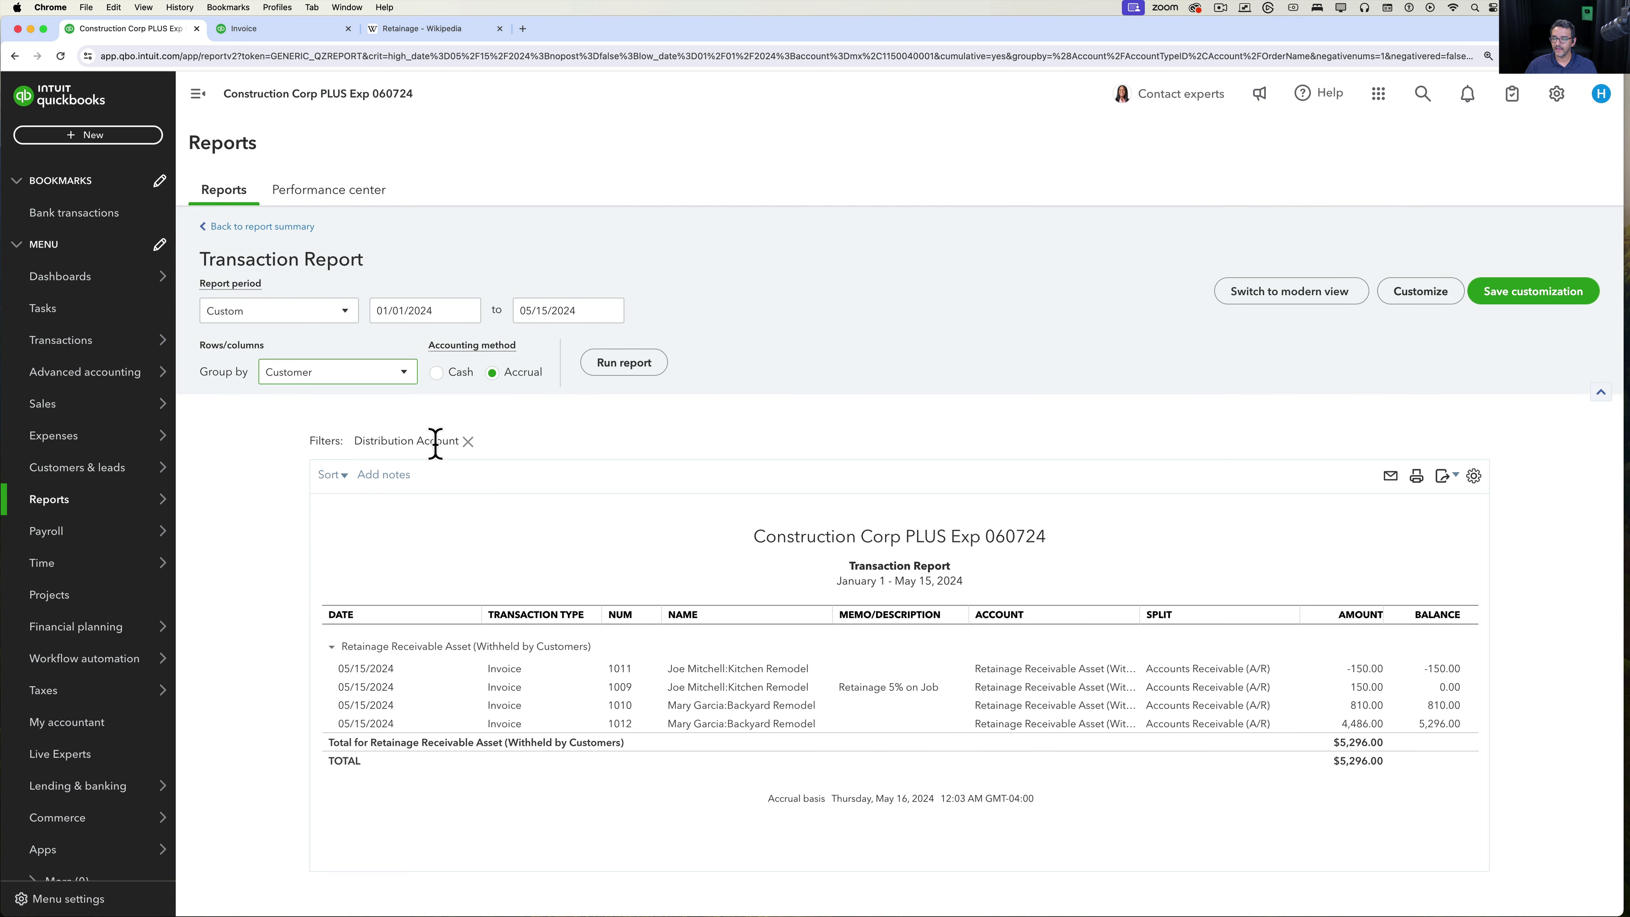
{"action": "left_click", "coordinate": [617, 367]}
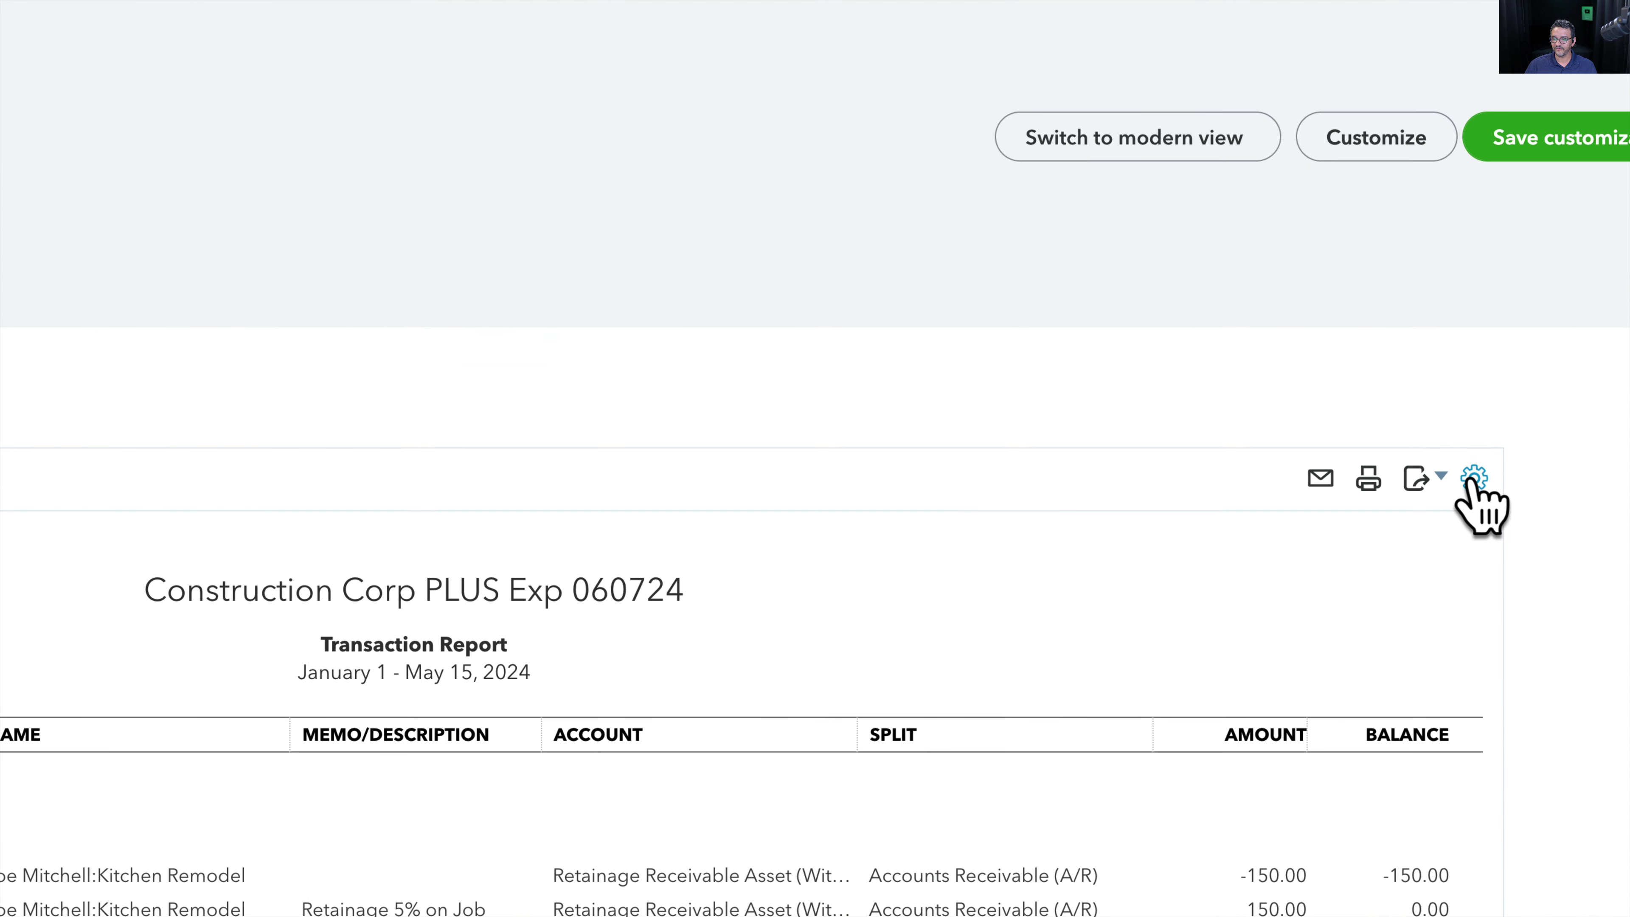
Add the A/R Paid column to the customer-grouped retainage report and run it with the Cash accounting method.
{"action": "left_click", "coordinate": [1474, 476]}
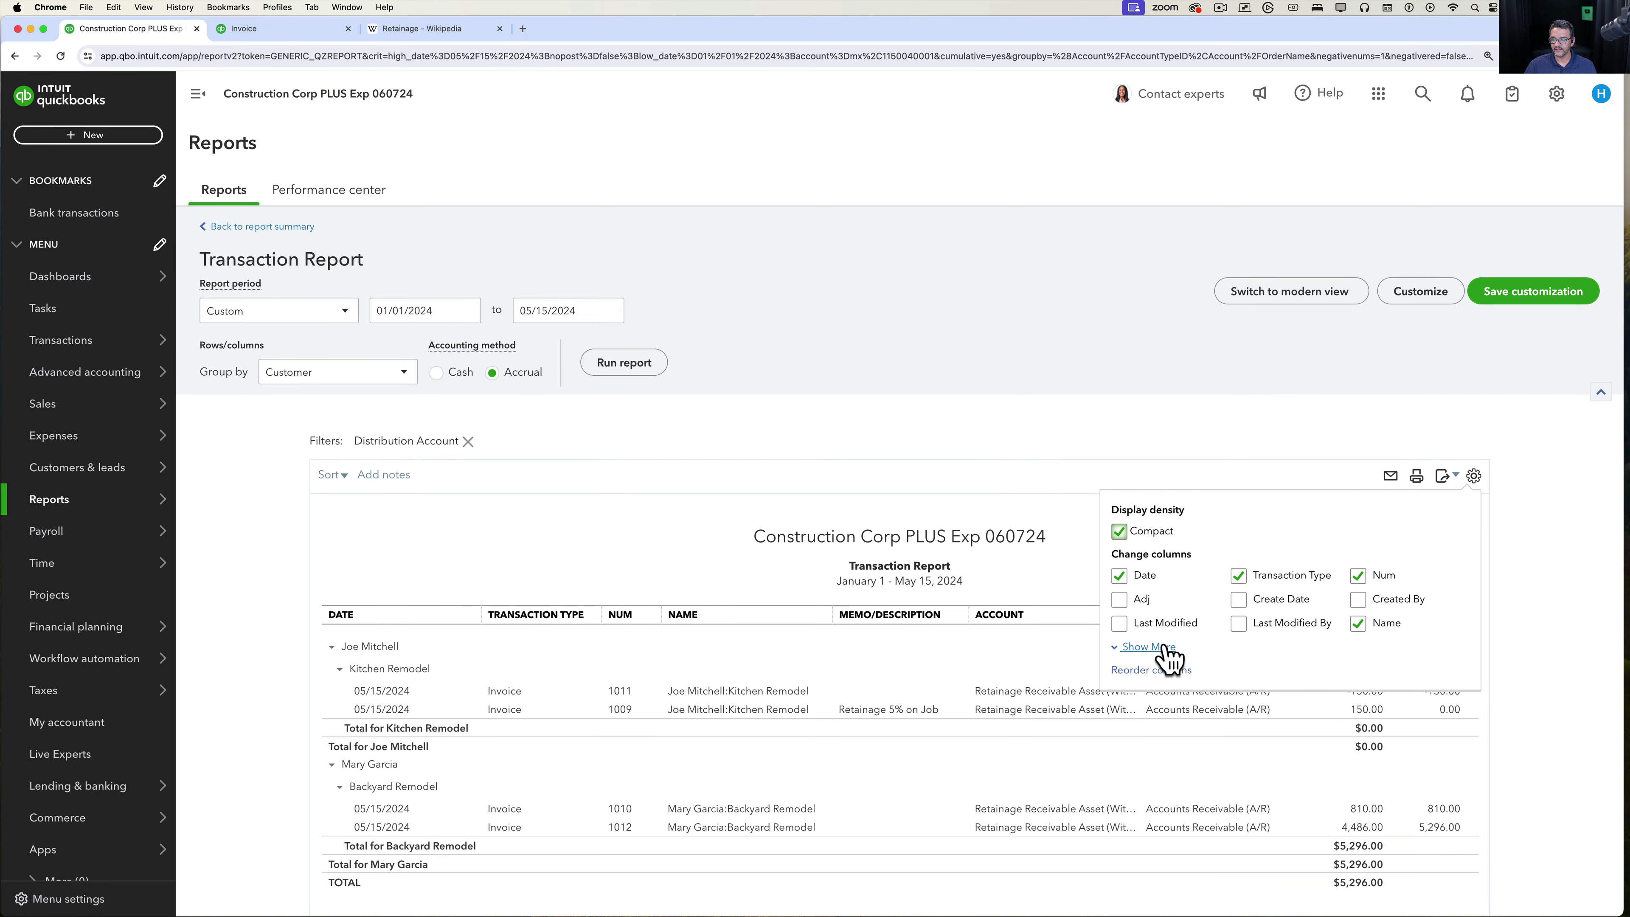
{"action": "left_click", "coordinate": [1149, 644]}
{"action": "left_click", "coordinate": [1355, 729]}
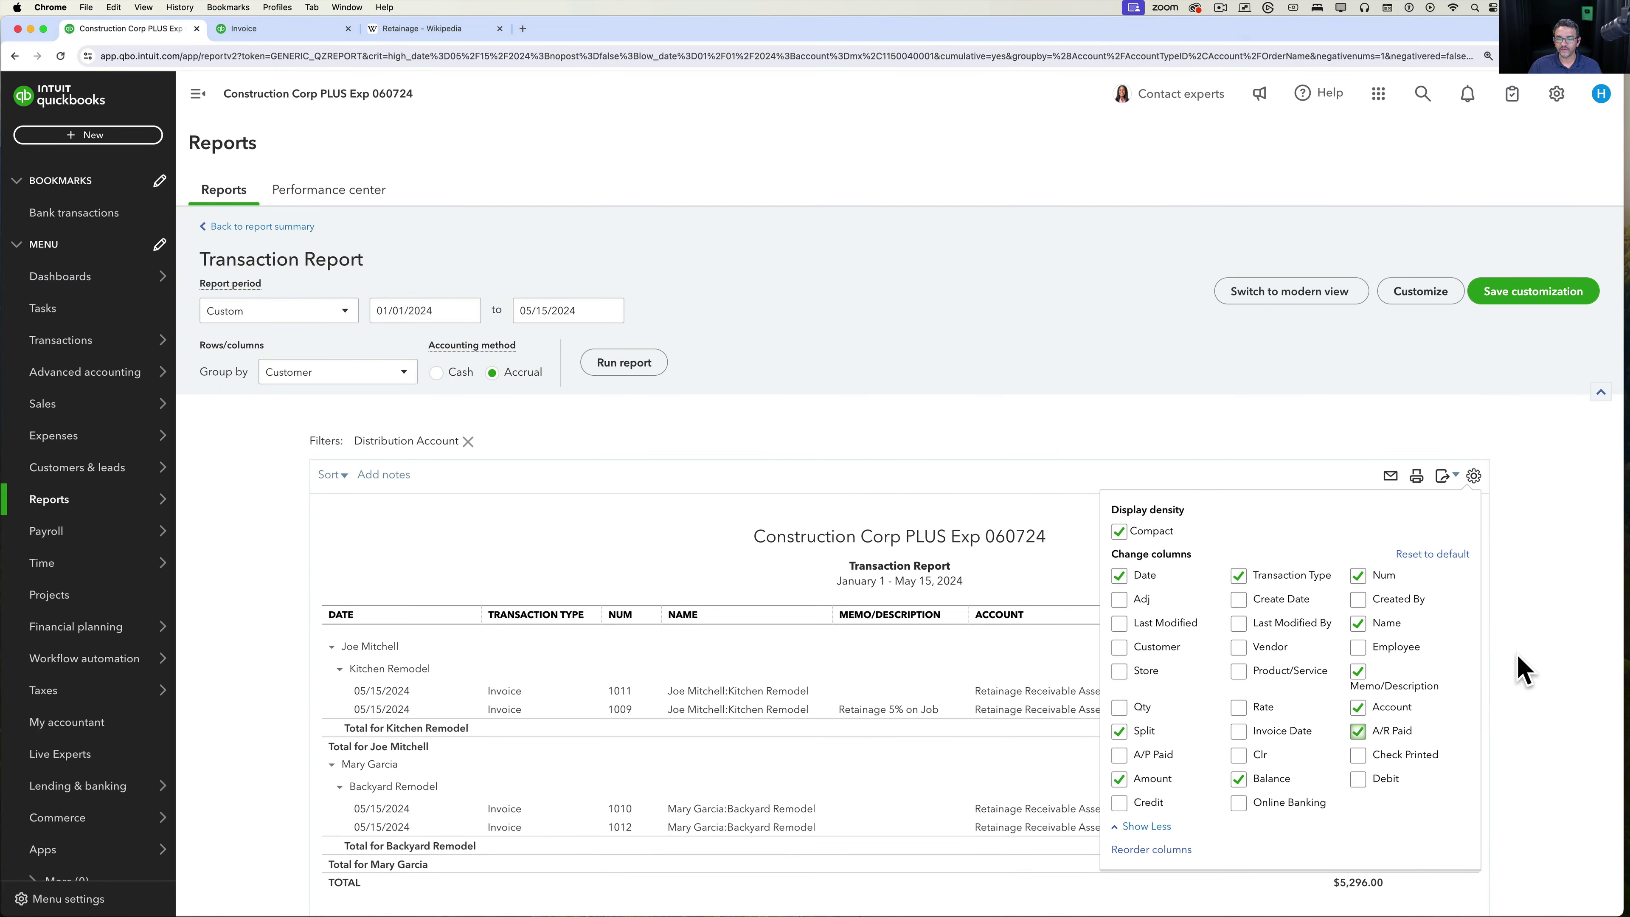
{"action": "left_click", "coordinate": [1530, 661]}
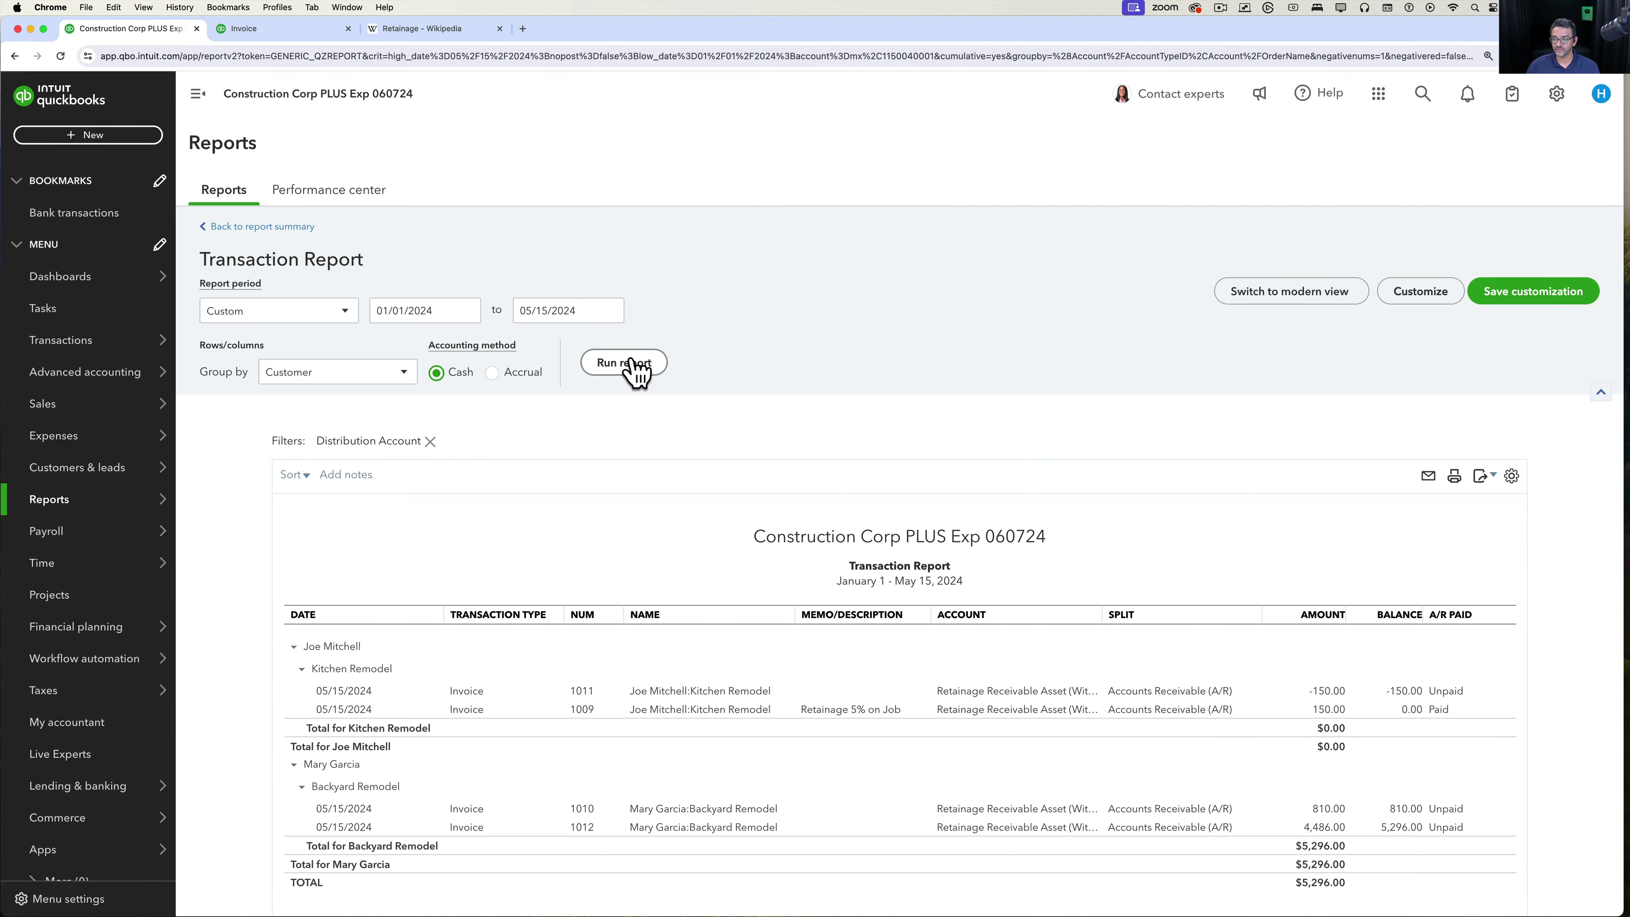
{"action": "left_click", "coordinate": [635, 364]}
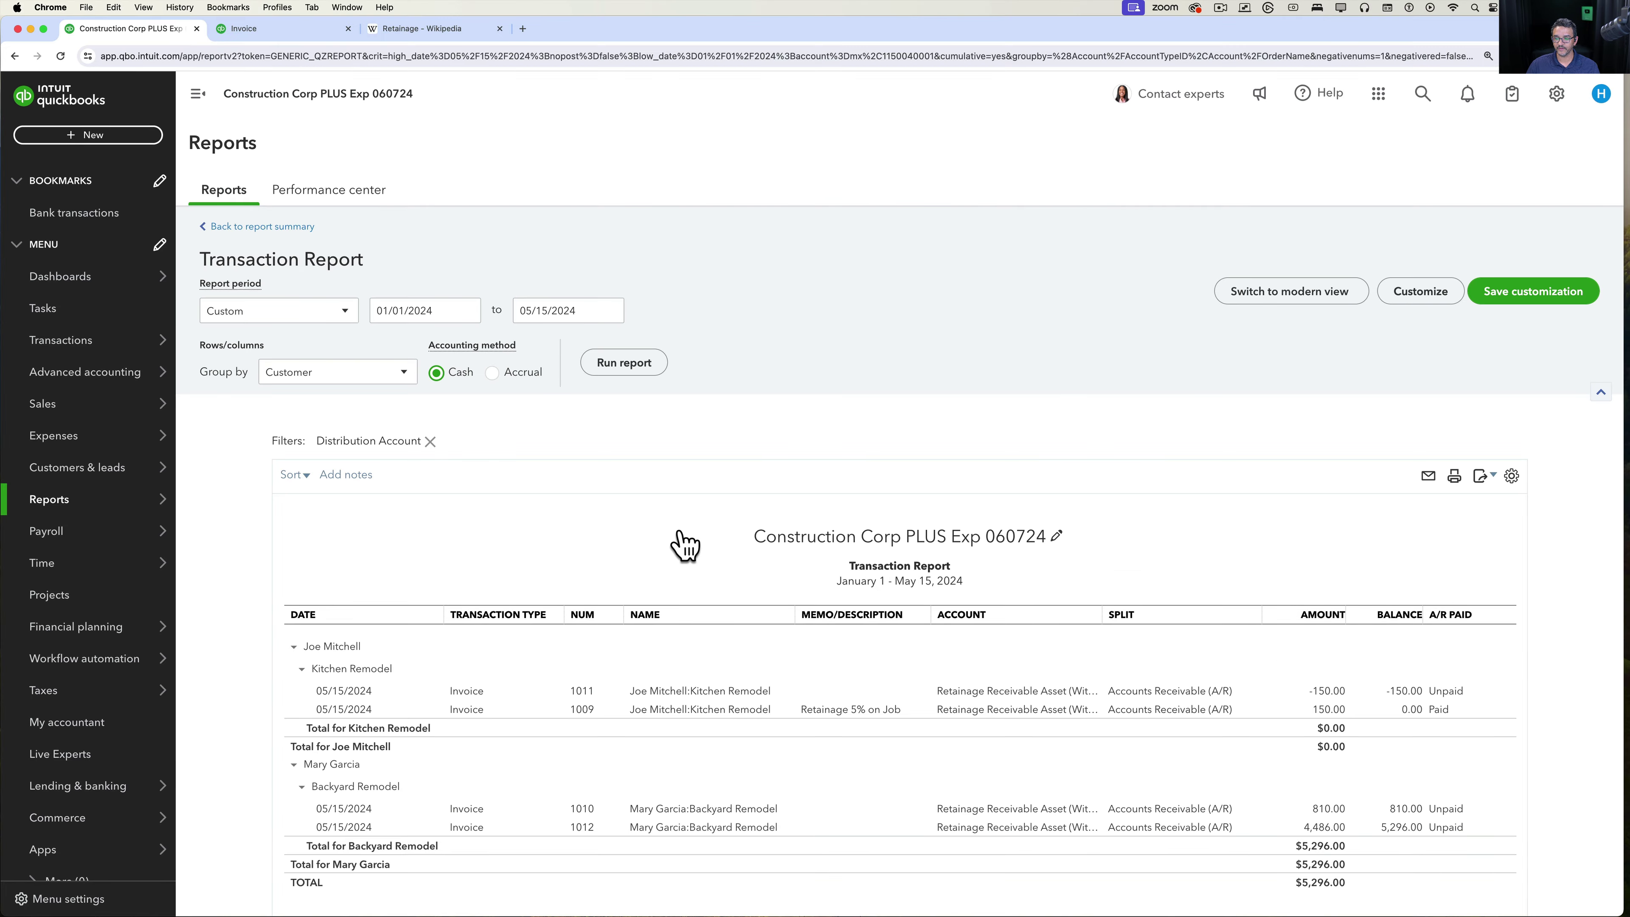
Compare the customer-grouped retainage report under the Cash and Accrual accounting methods, rerunning it each time and finishing on Accrual.
{"action": "left_click", "coordinate": [636, 363]}
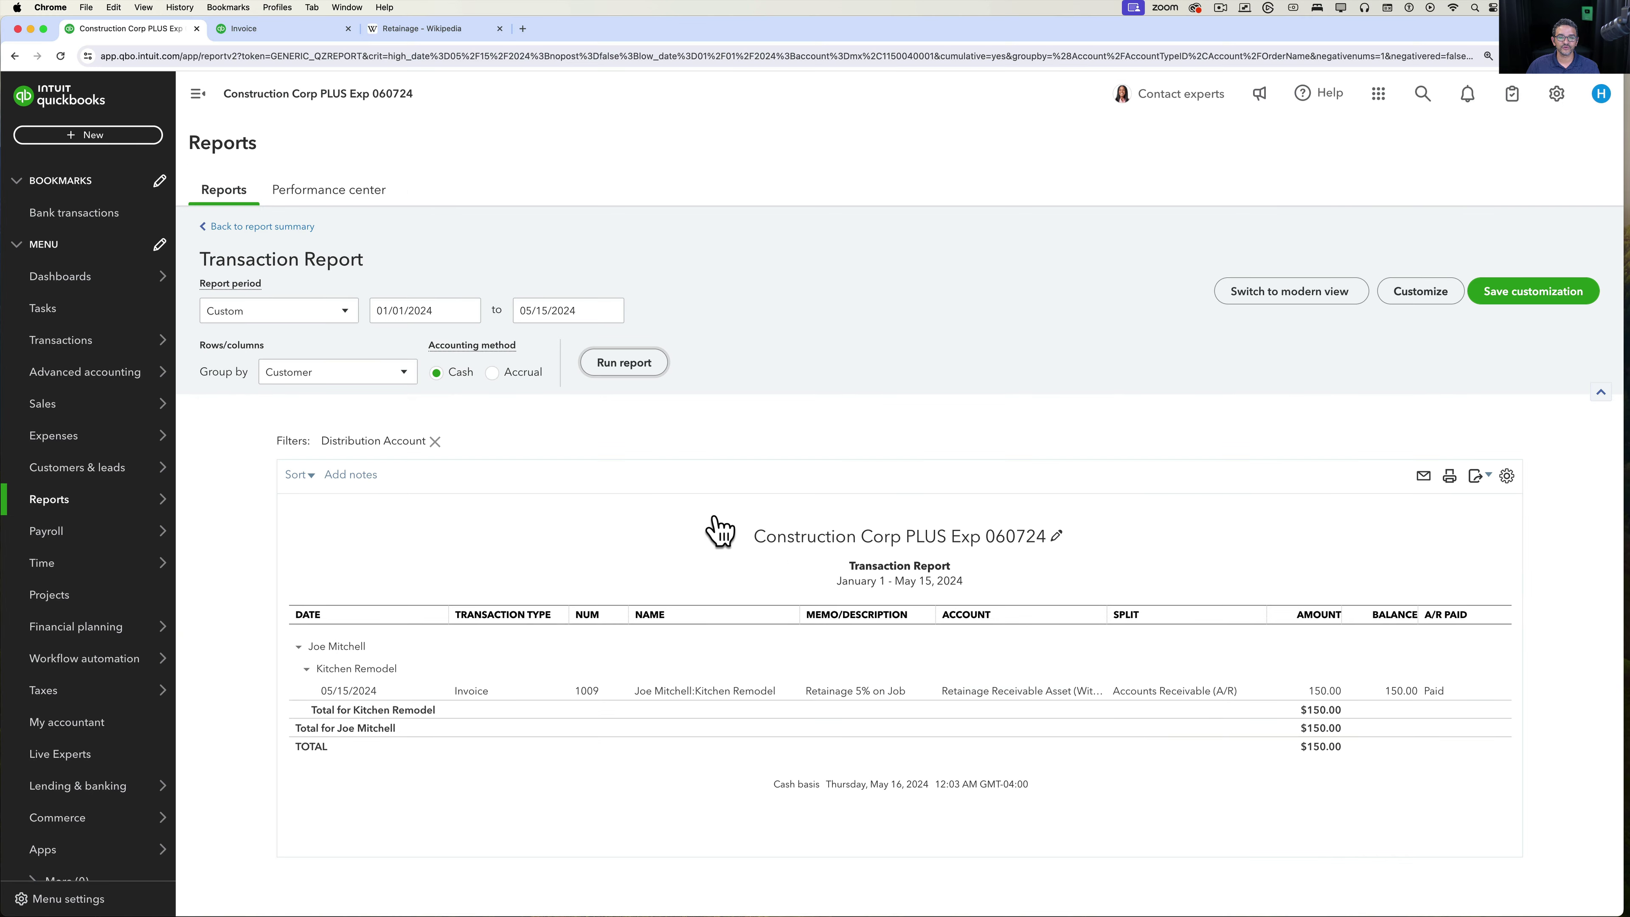
{"action": "left_click", "coordinate": [492, 372]}
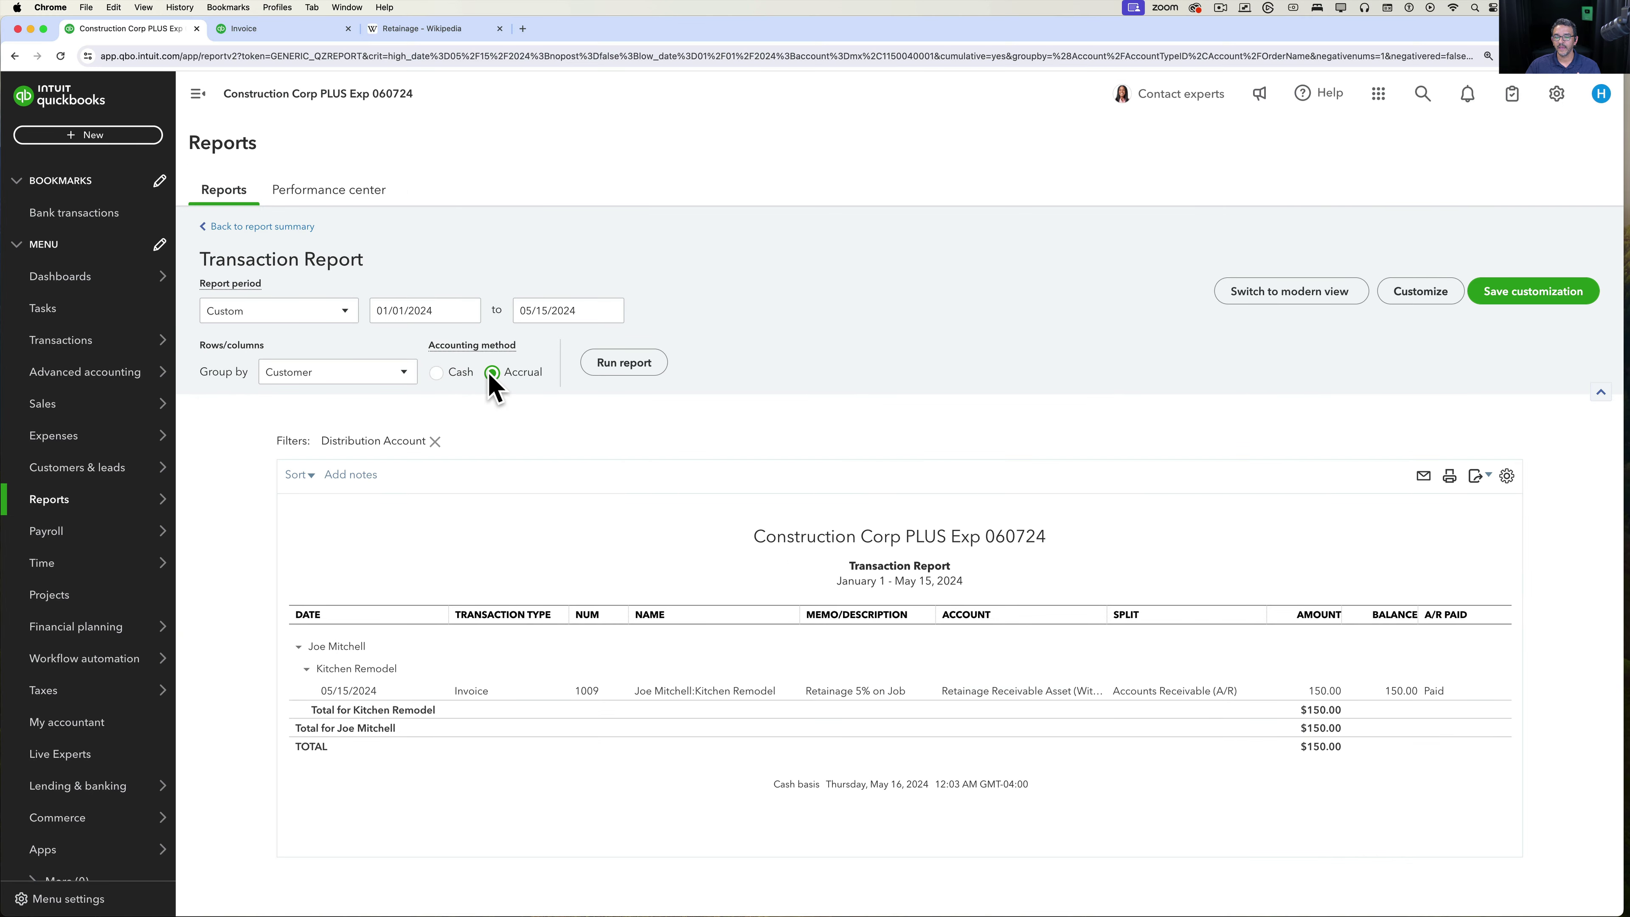
{"action": "left_click", "coordinate": [633, 371]}
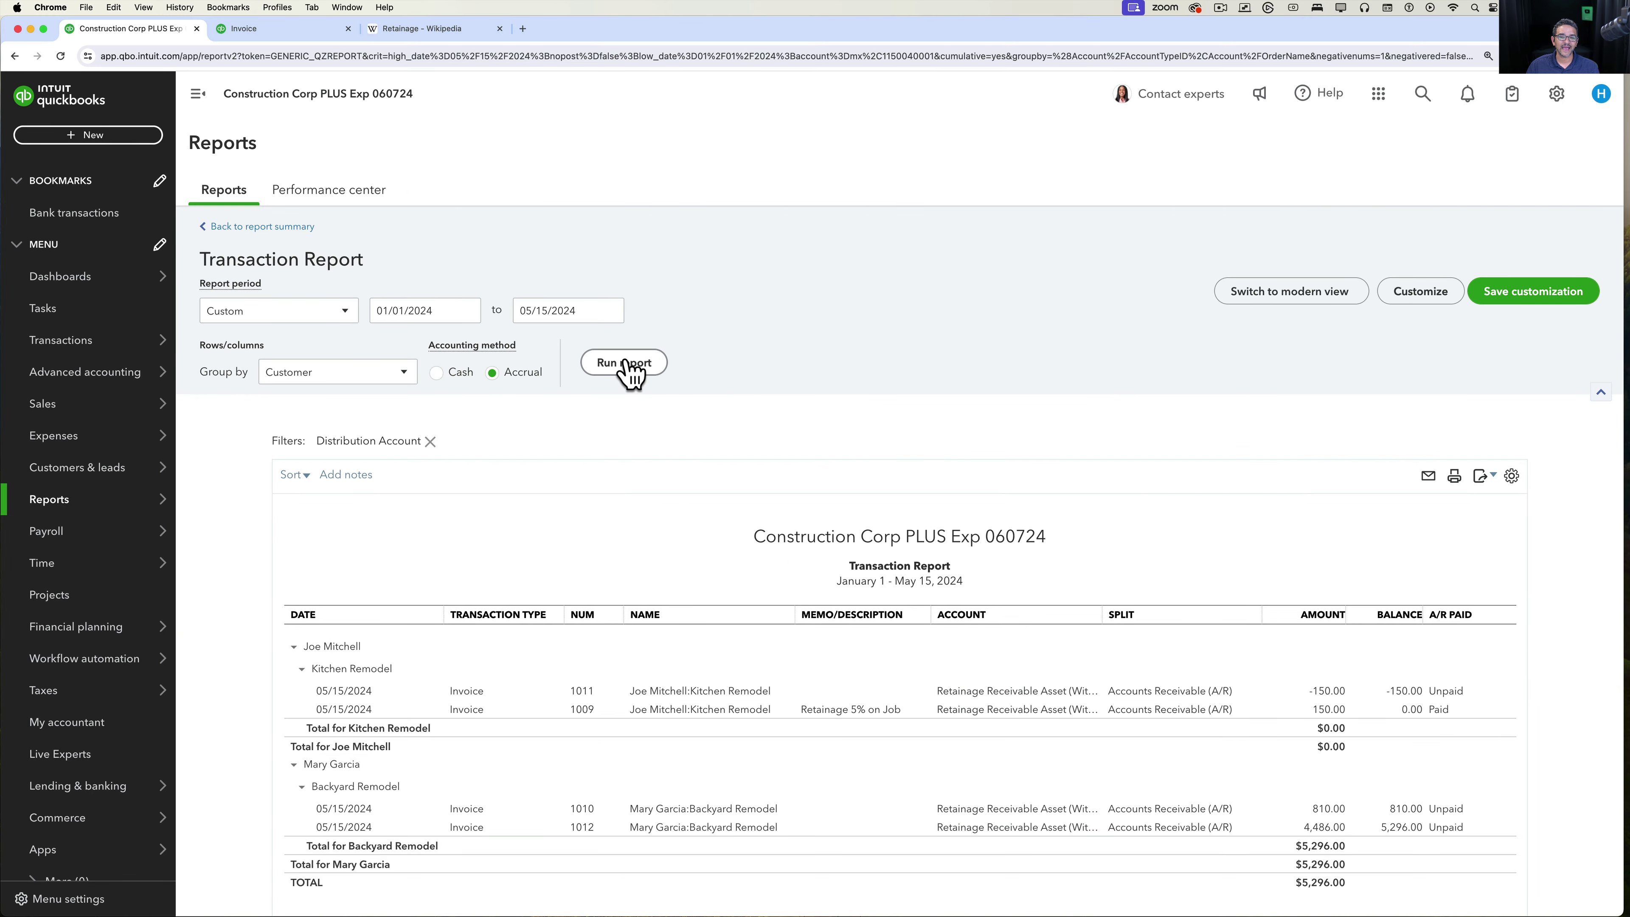
{"action": "left_click", "coordinate": [437, 373]}
{"action": "left_click", "coordinate": [600, 369]}
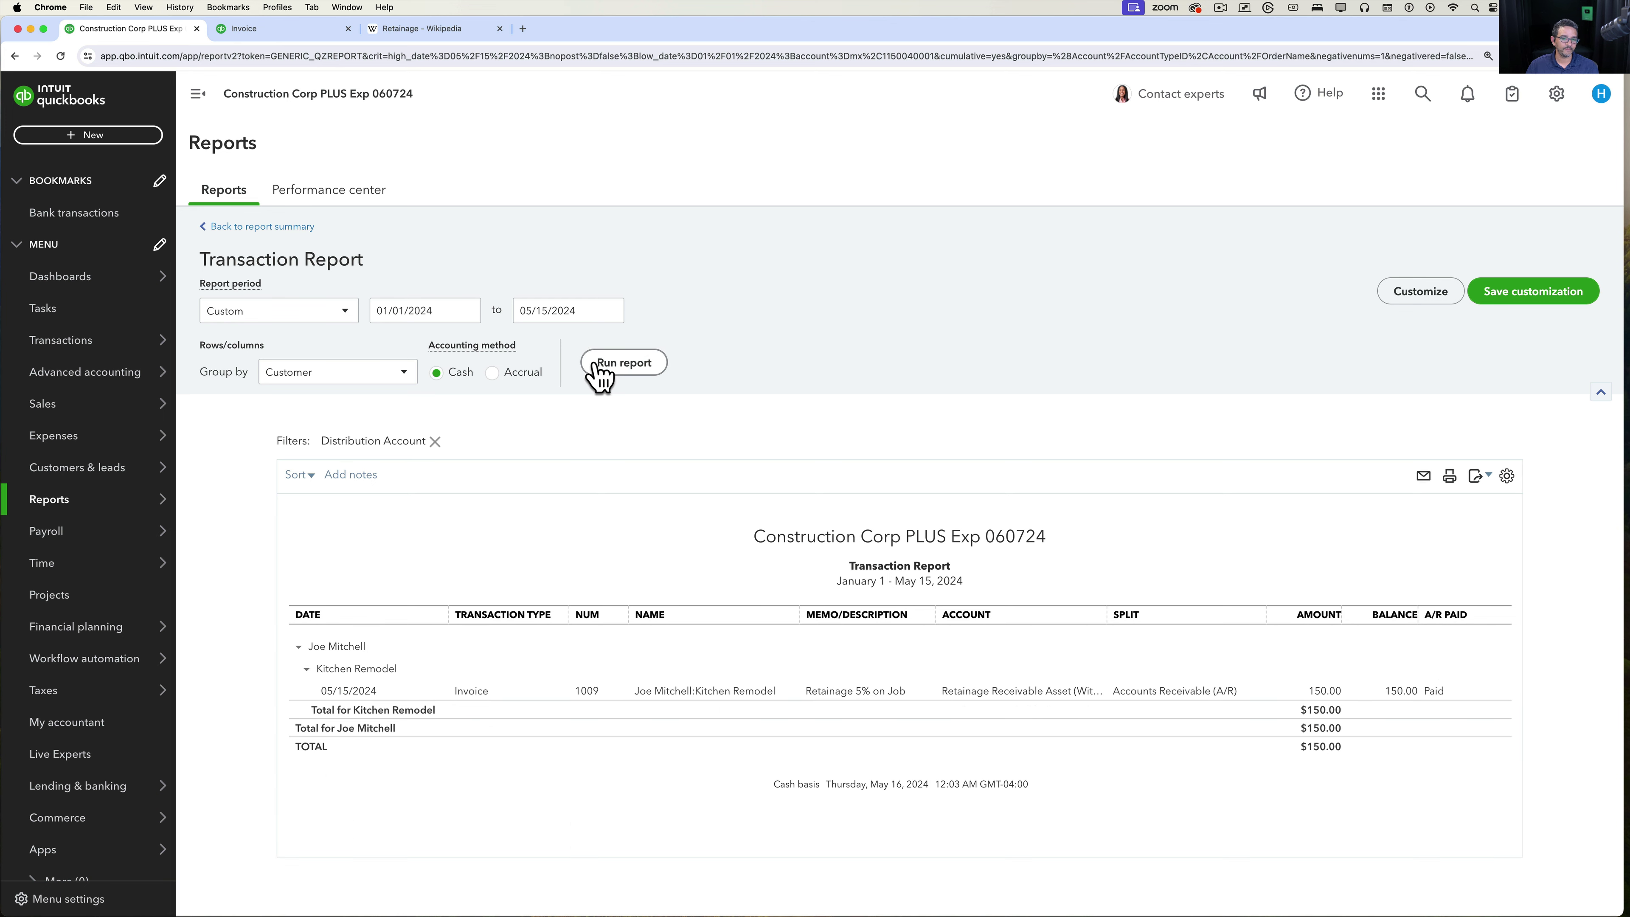
{"action": "left_click", "coordinate": [492, 372]}
{"action": "left_click", "coordinate": [603, 369]}
{"action": "scroll", "coordinate": [610, 383], "scroll_direction": "down", "scroll_amount": 2}
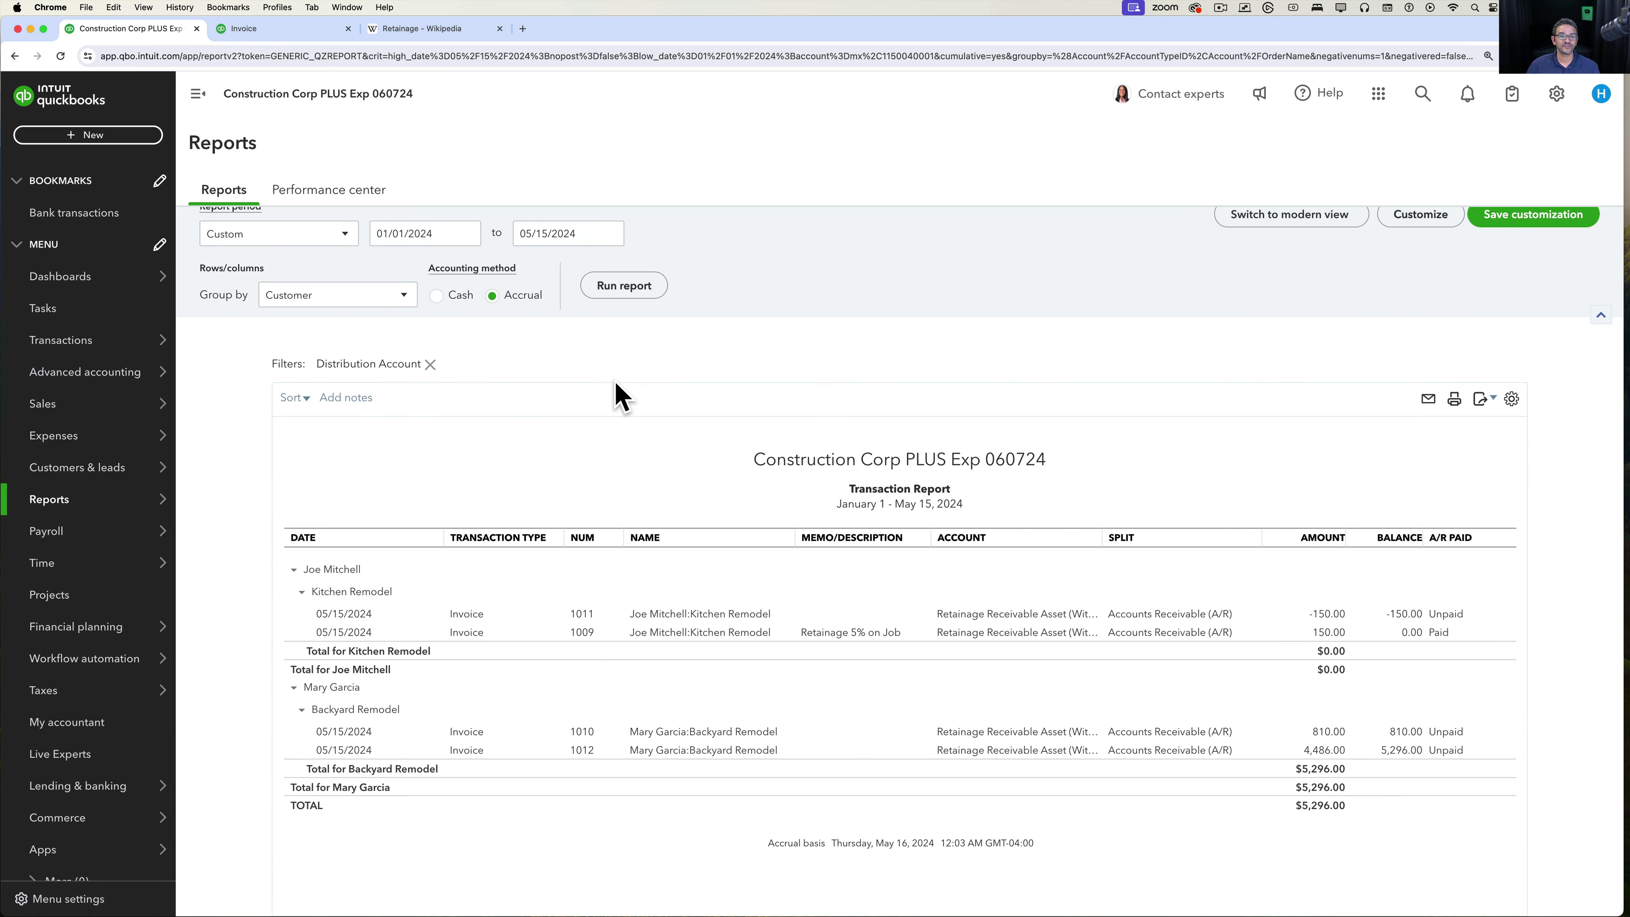
{"action": "scroll", "coordinate": [619, 390], "scroll_direction": "up", "scroll_amount": 2}
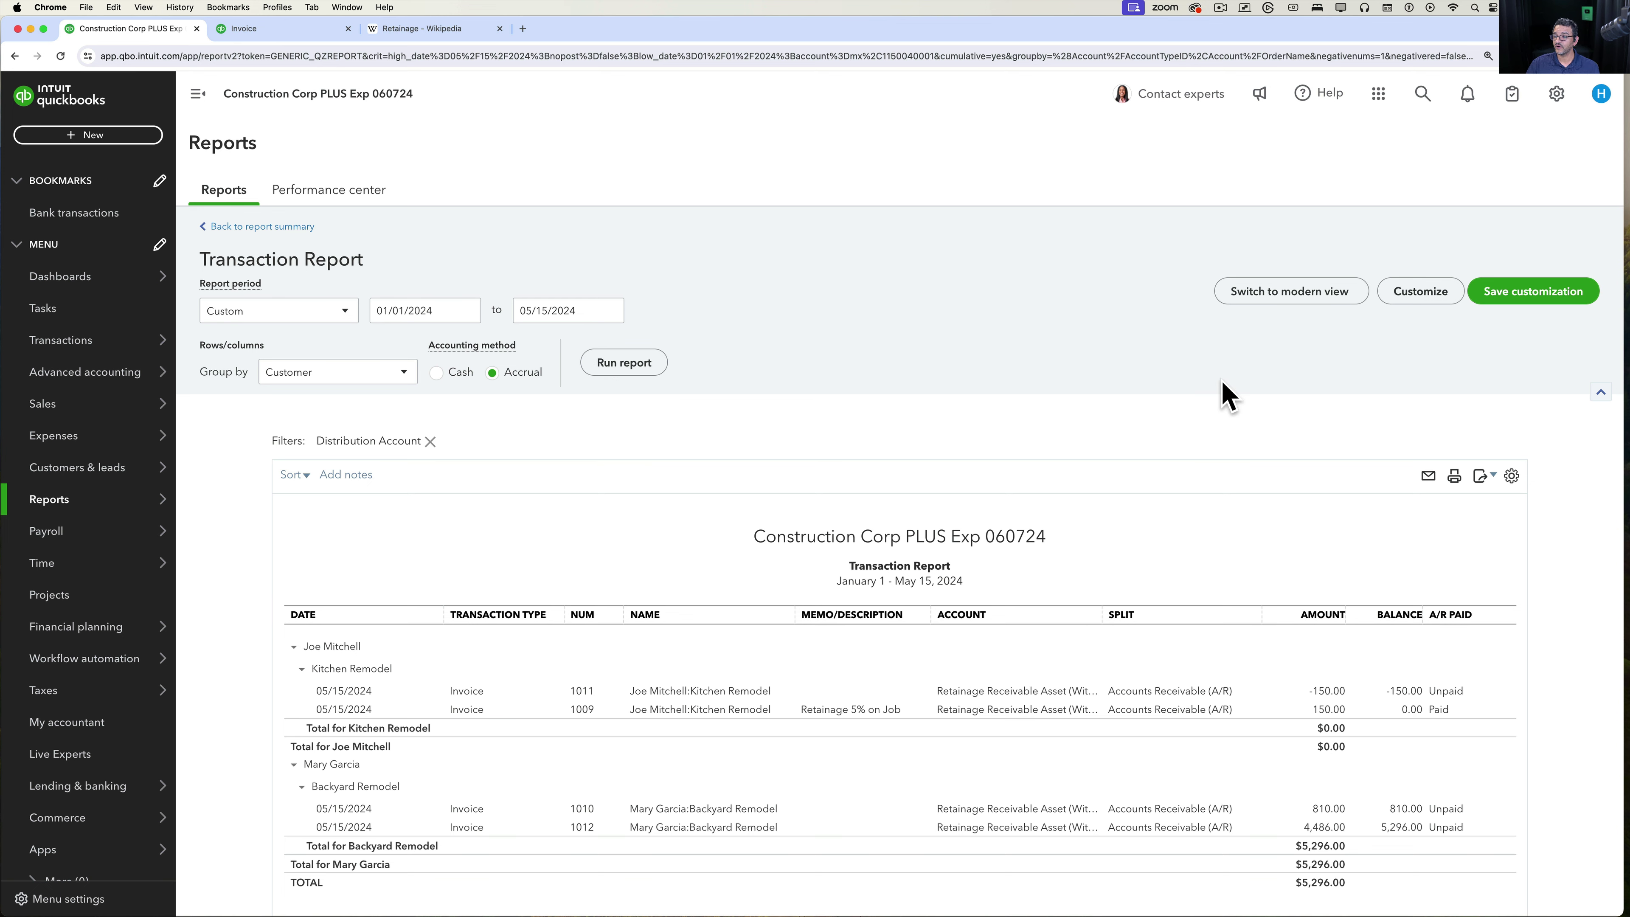
Add an A/R Paid filter set to Unpaid to the customer-grouped retainage report and run it.
{"action": "left_click", "coordinate": [1440, 301]}
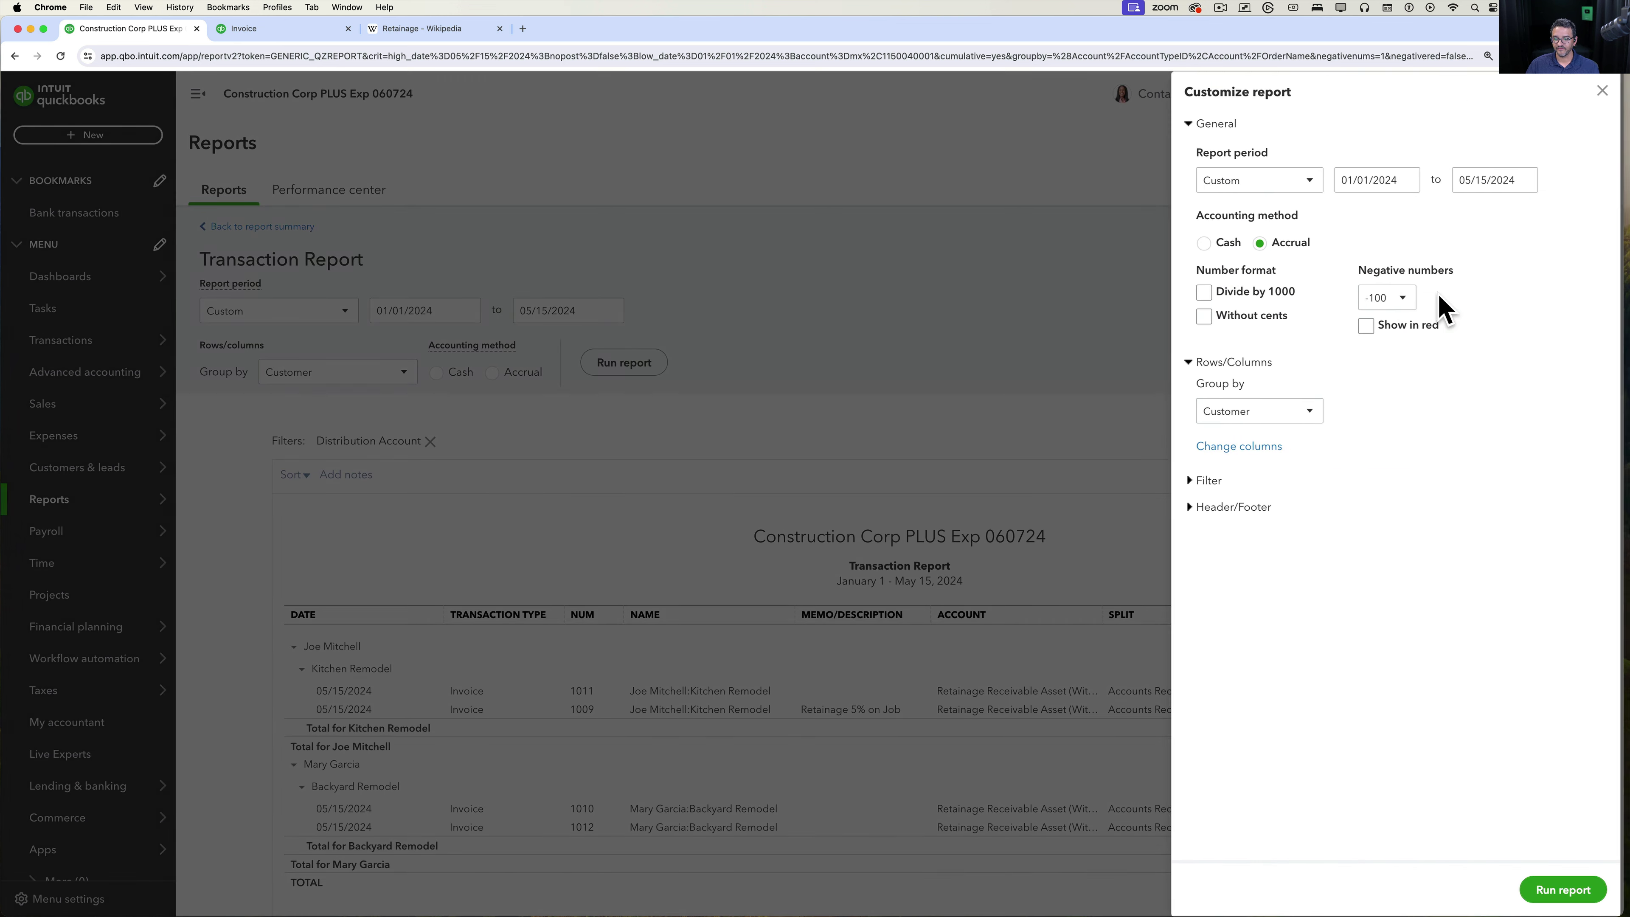
{"action": "left_click", "coordinate": [1209, 482]}
{"action": "scroll", "coordinate": [1292, 668], "scroll_direction": "down", "scroll_amount": 7}
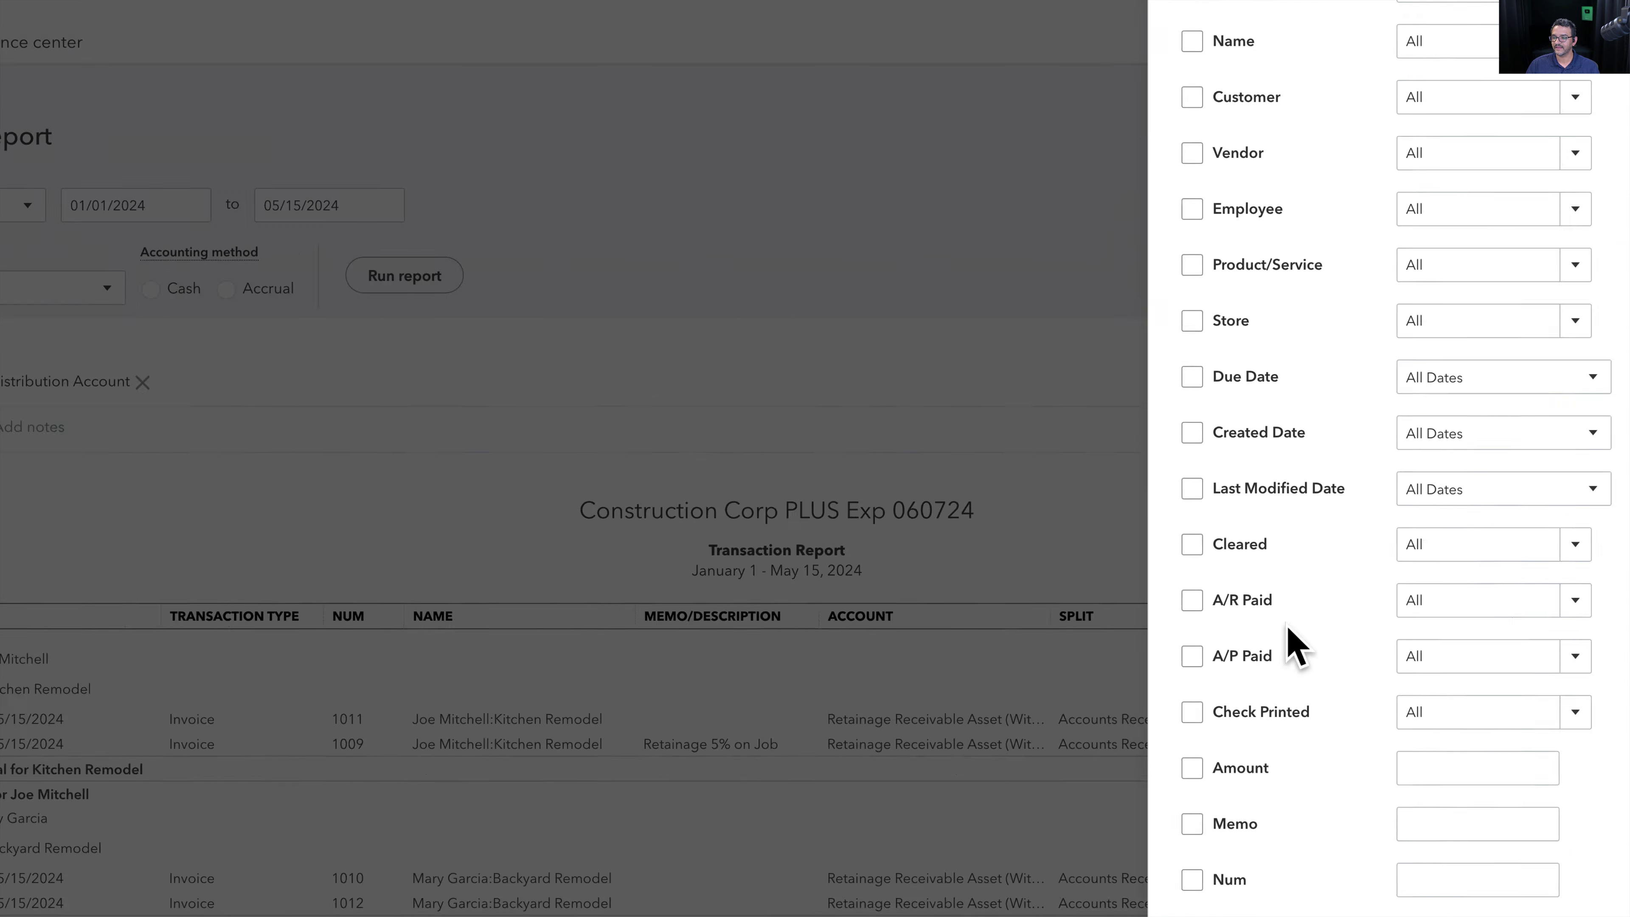
{"action": "left_click", "coordinate": [1191, 600]}
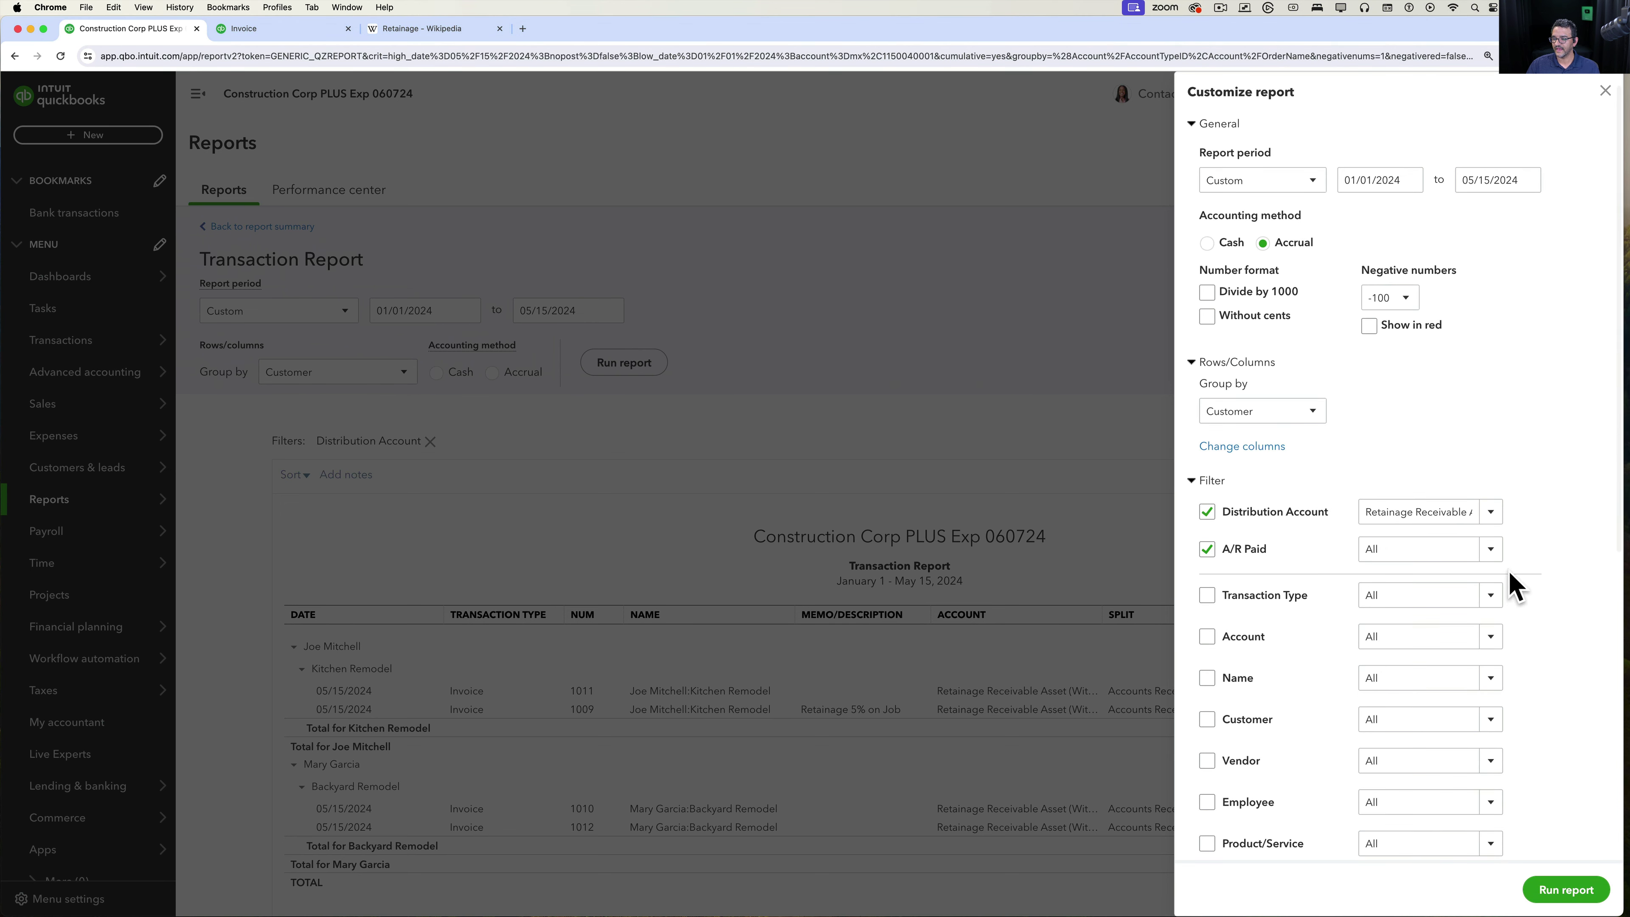
{"action": "left_click", "coordinate": [1491, 551]}
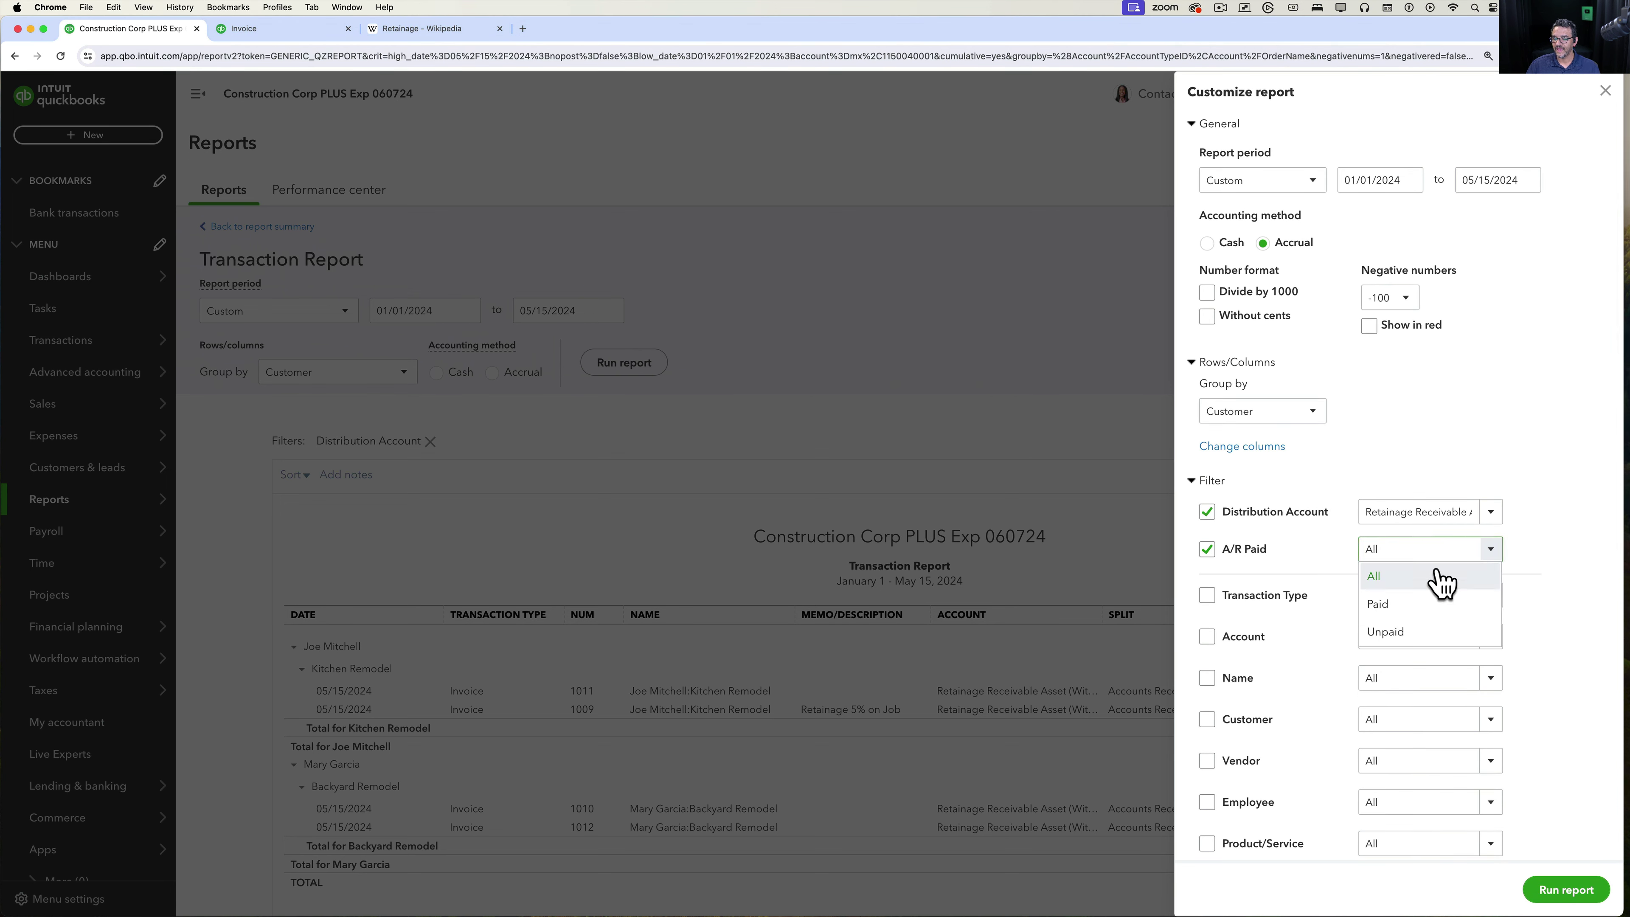
{"action": "left_click", "coordinate": [1415, 641]}
{"action": "left_click", "coordinate": [1585, 896]}
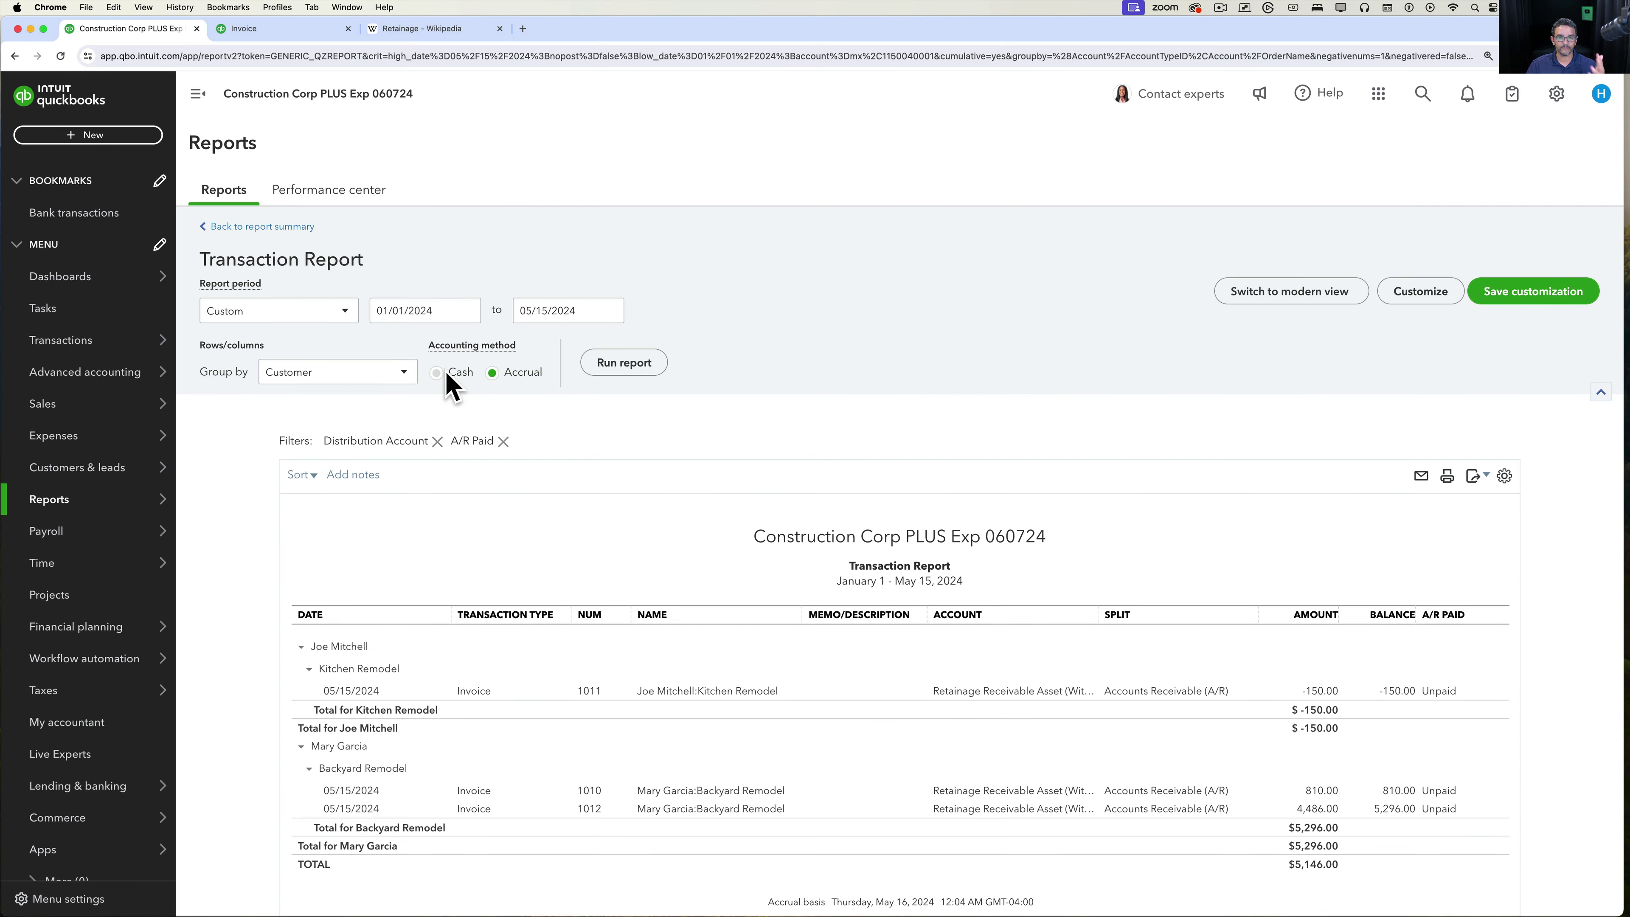
Run the unpaid-only retainage report with the Cash accounting method, and rerun it with Accrual.
{"action": "left_click", "coordinate": [443, 374]}
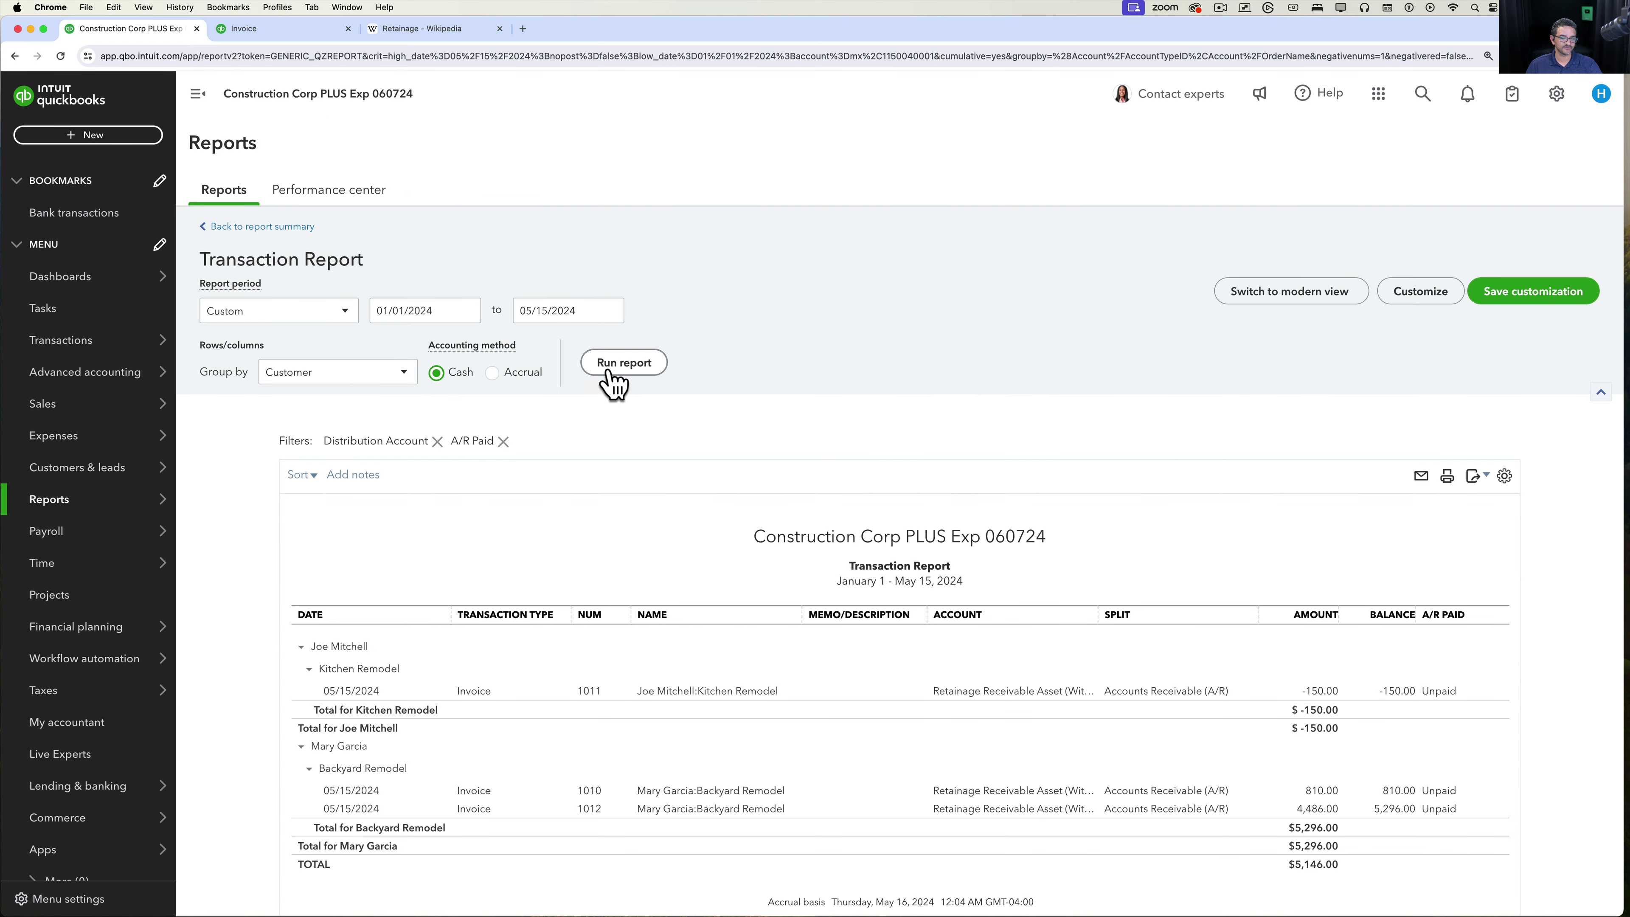
{"action": "left_click", "coordinate": [613, 379]}
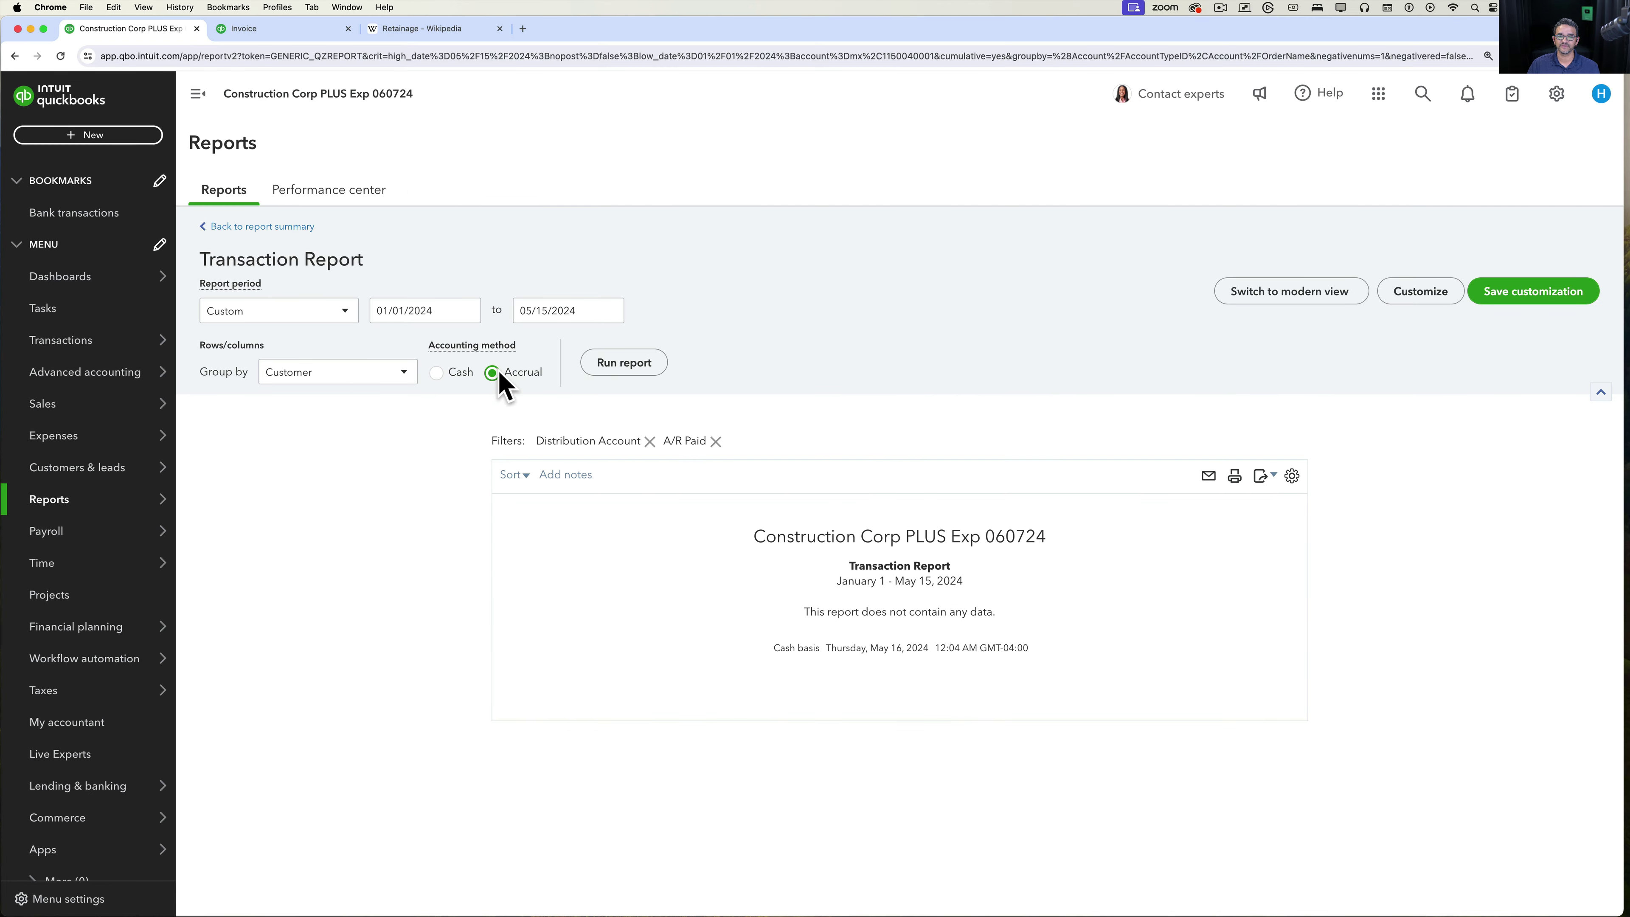
{"action": "left_click", "coordinate": [628, 376]}
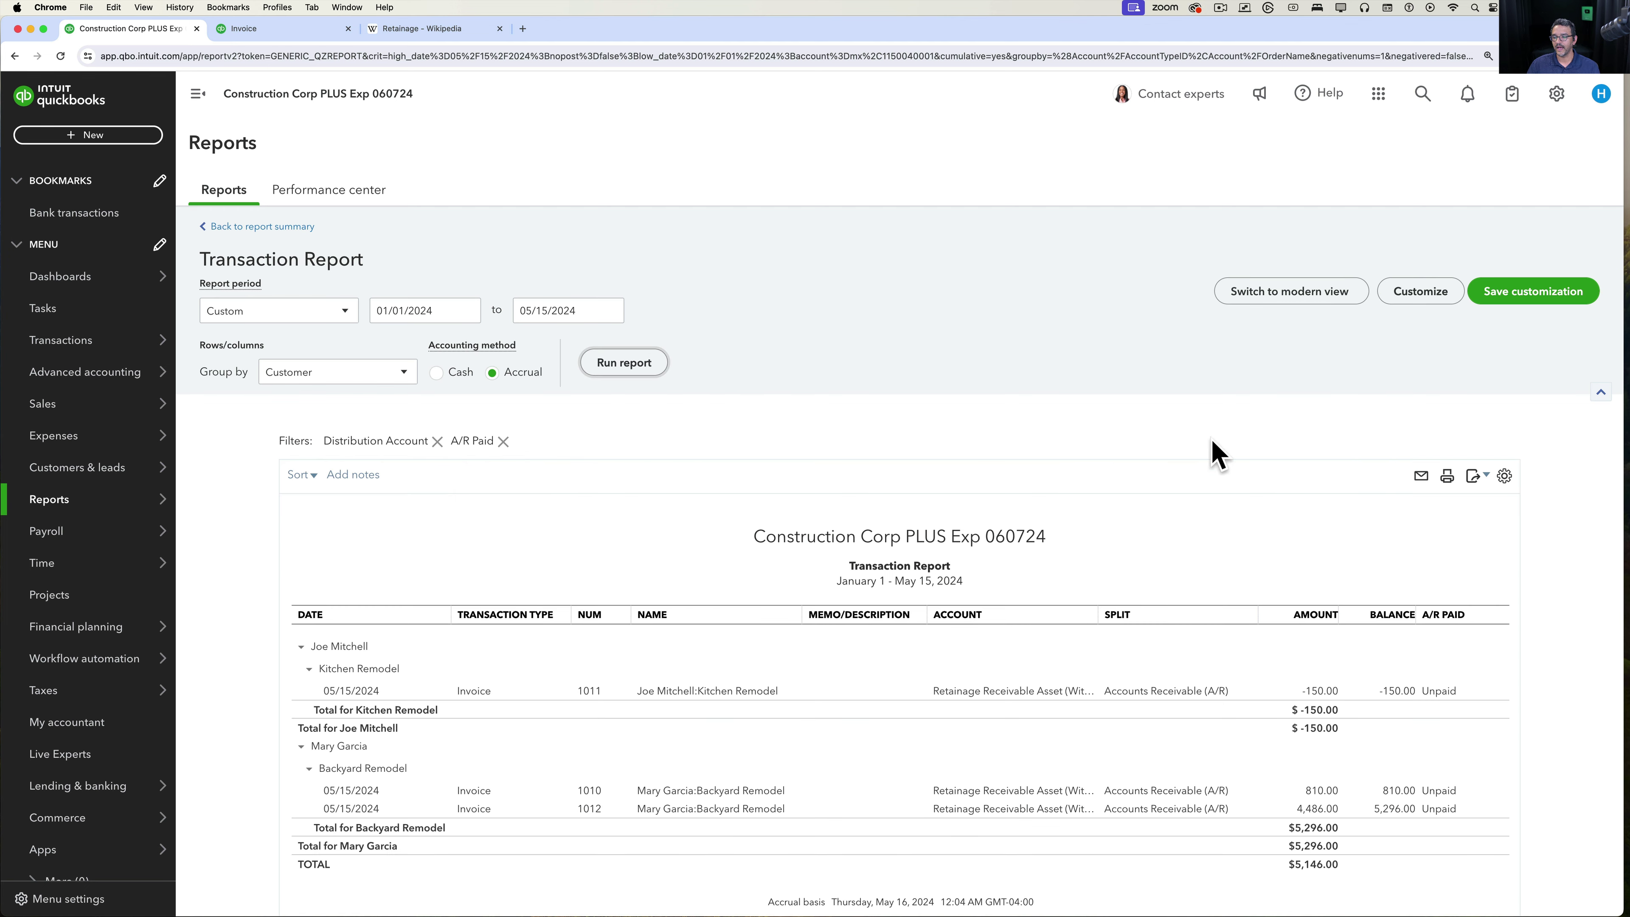
Remove the A/R Paid filter from the retainage report and rerun it with only the Distribution Account filter.
{"action": "left_click", "coordinate": [1420, 292]}
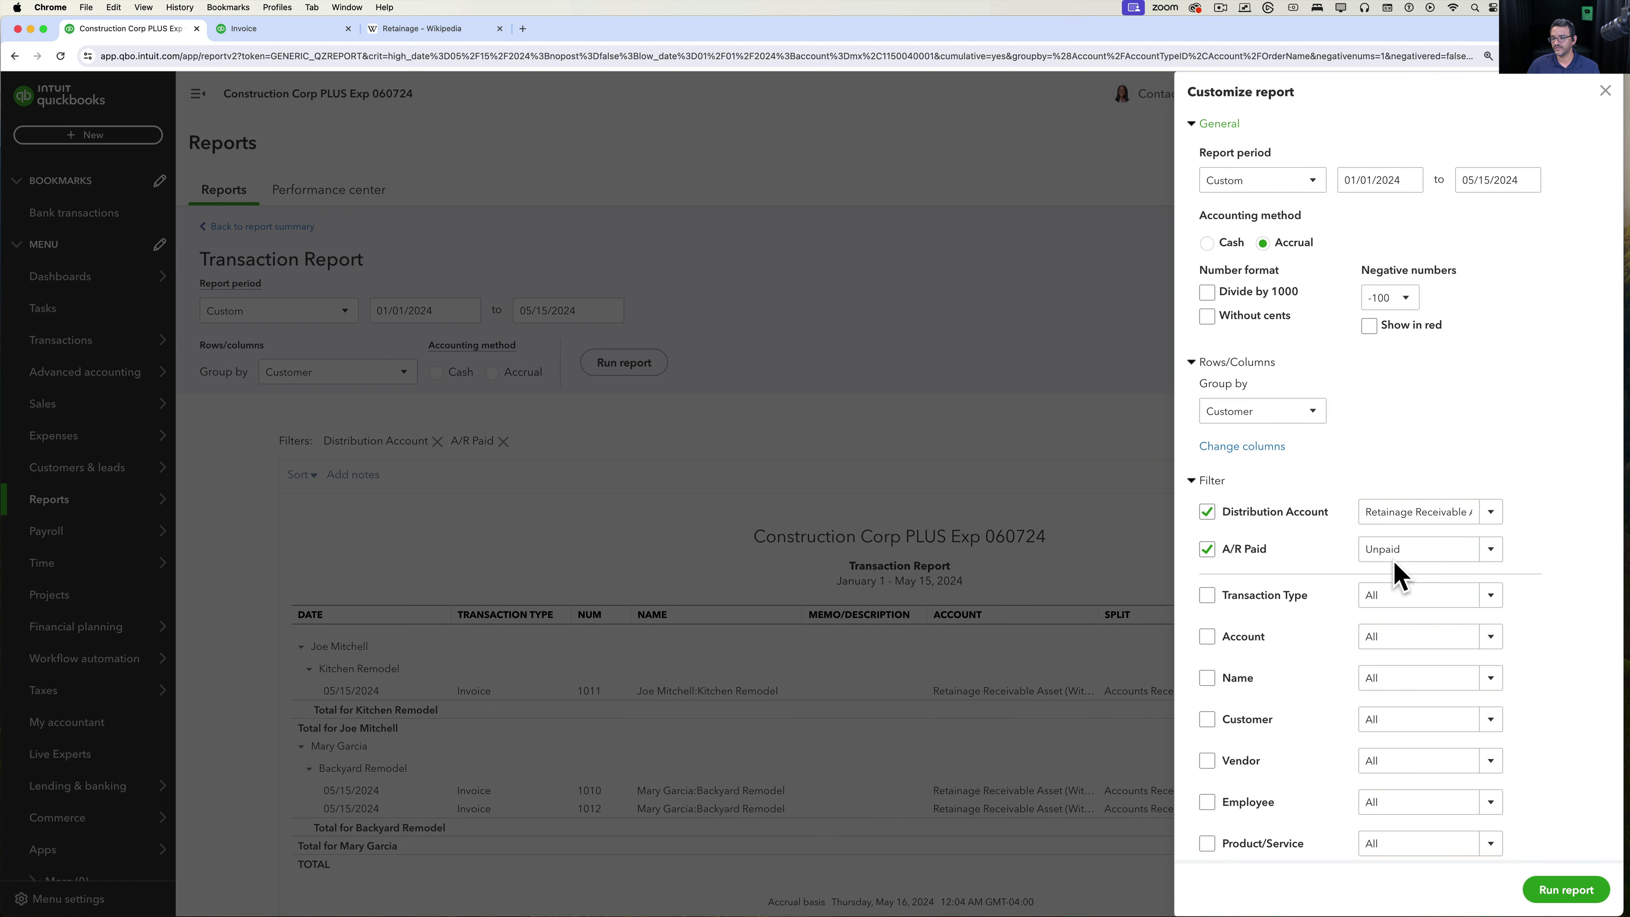
{"action": "left_click", "coordinate": [1206, 550]}
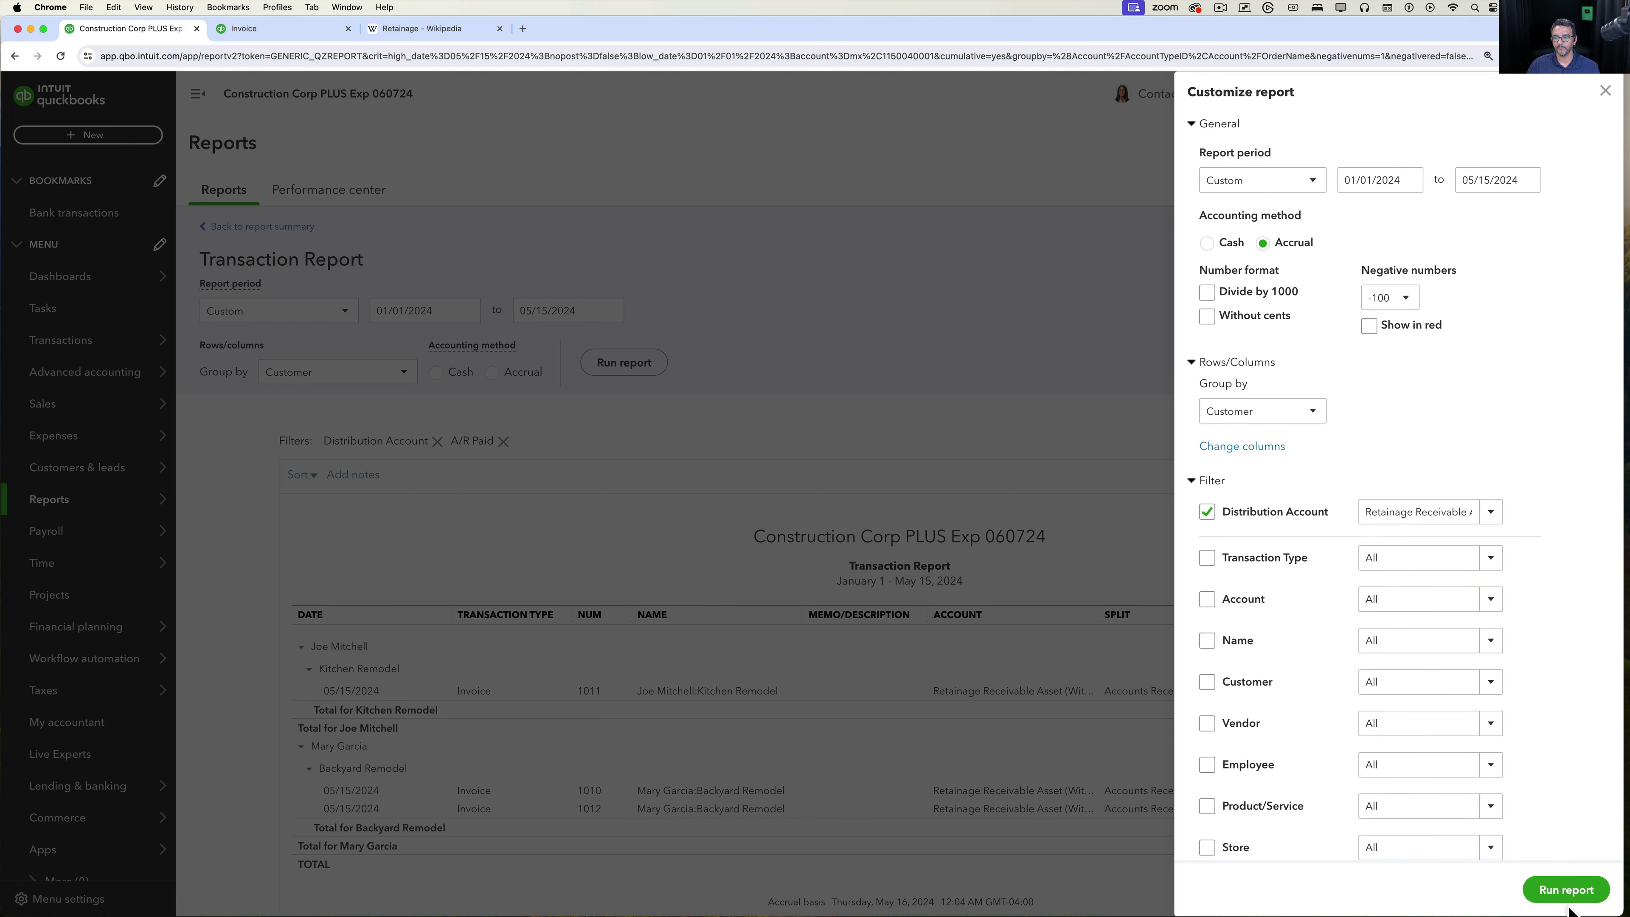
{"action": "left_click", "coordinate": [1566, 890]}
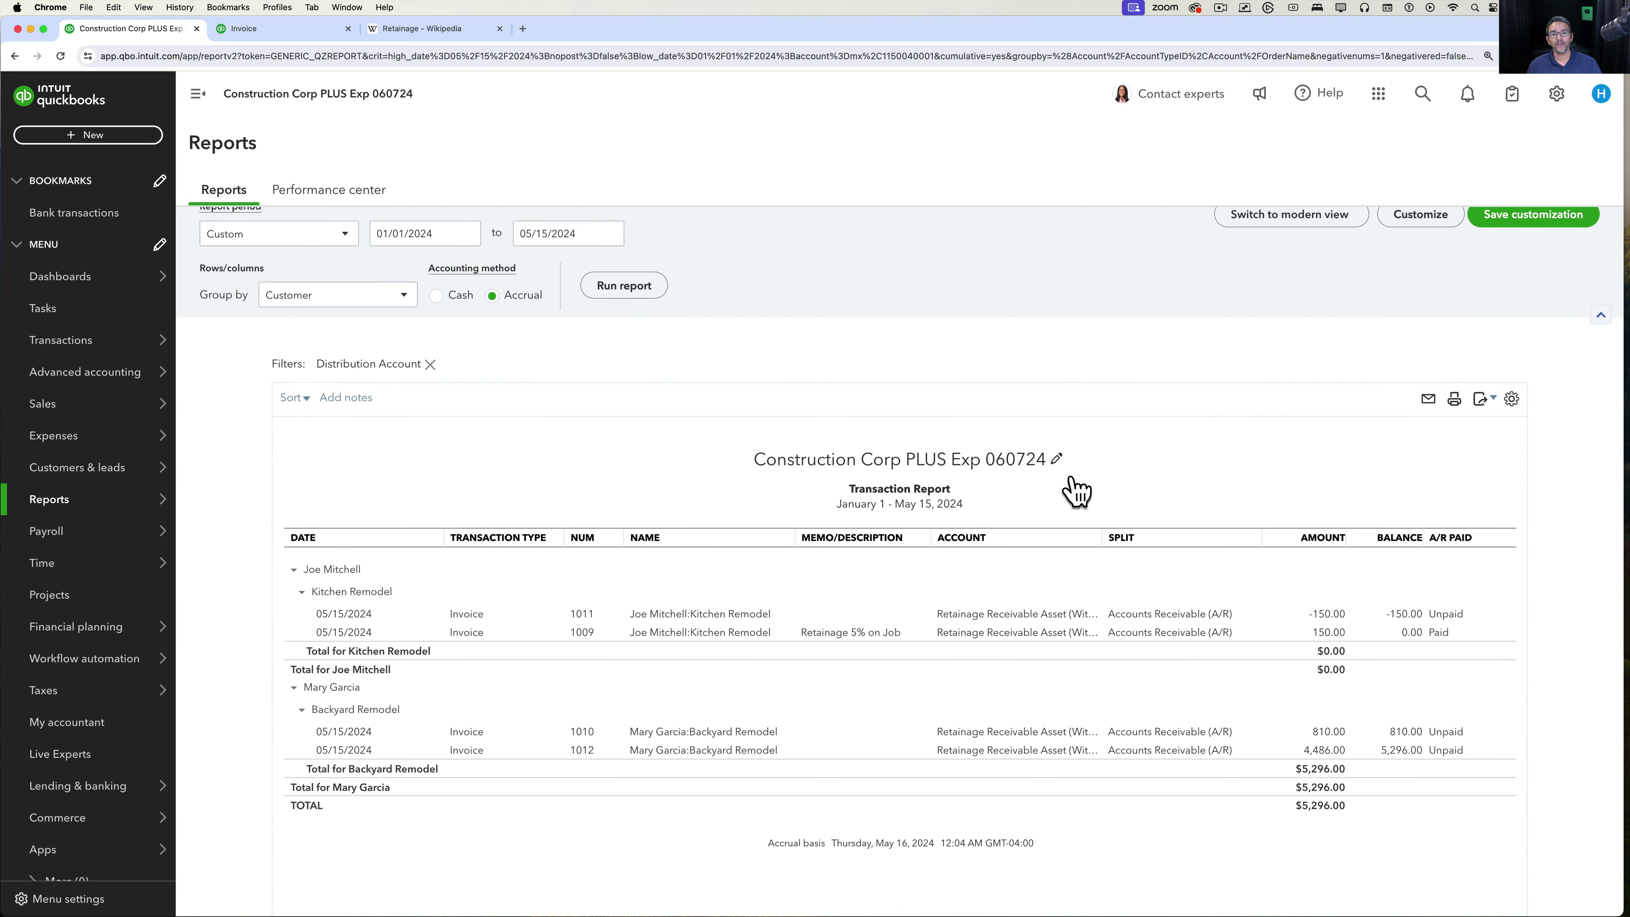